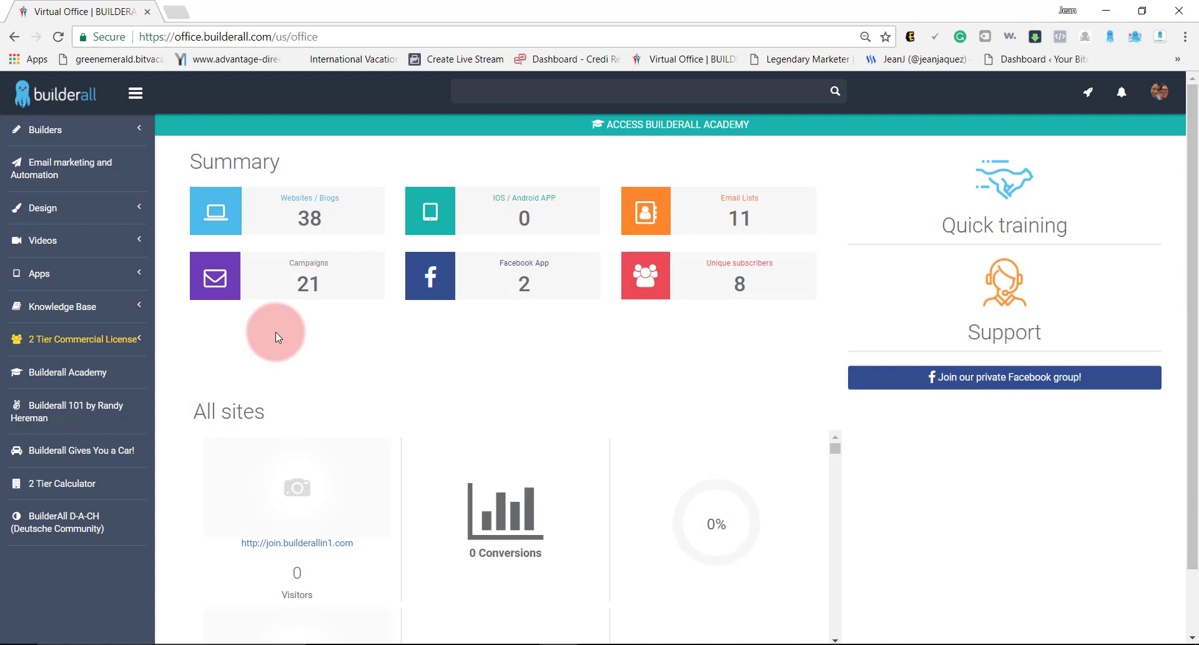
left_click_drag(282, 161, 191, 158)
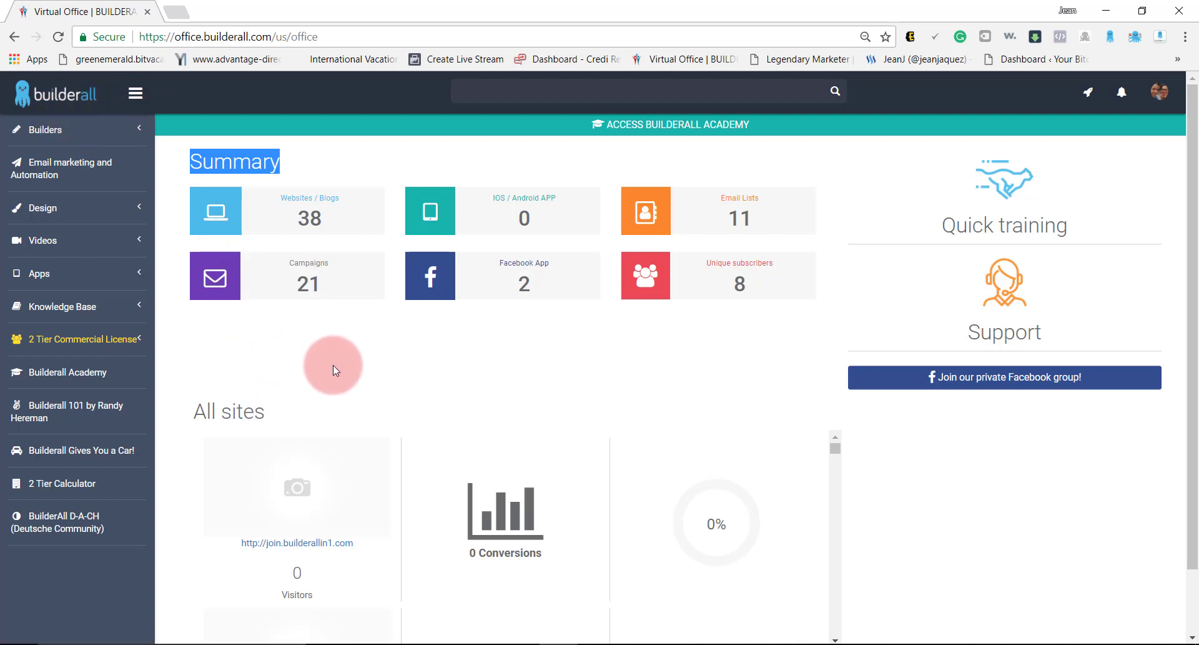
left_click(463, 357)
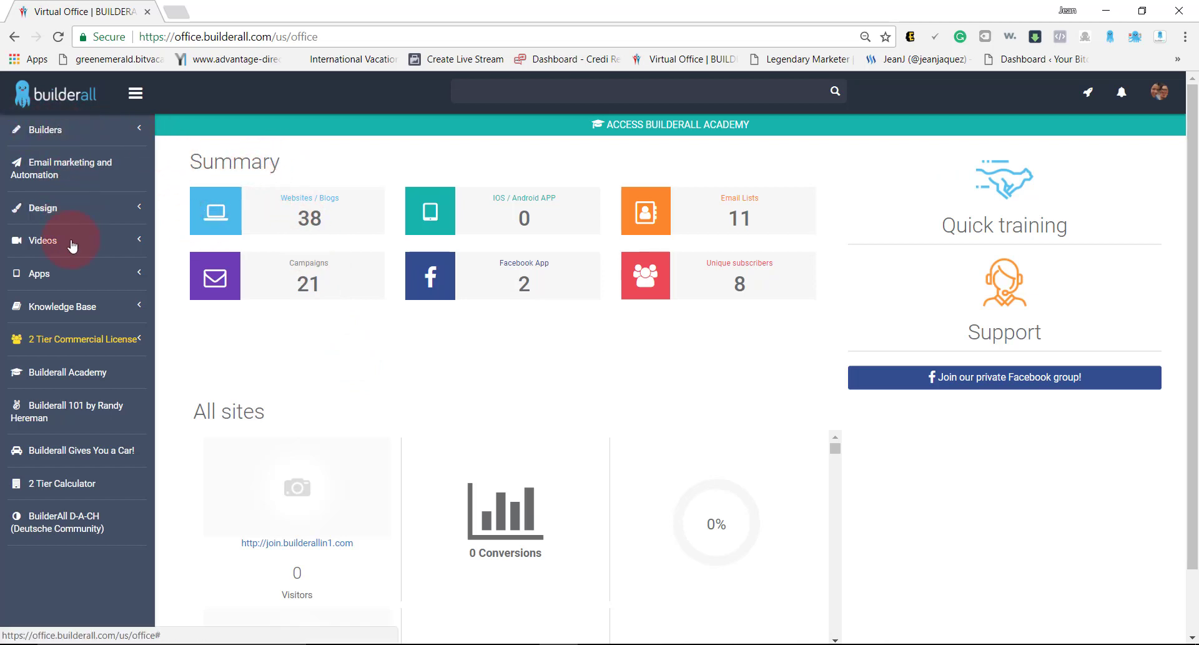
View the Knowledge Base tutorial videos in the Drag n Drop Site Builder category.
left_click(38, 314)
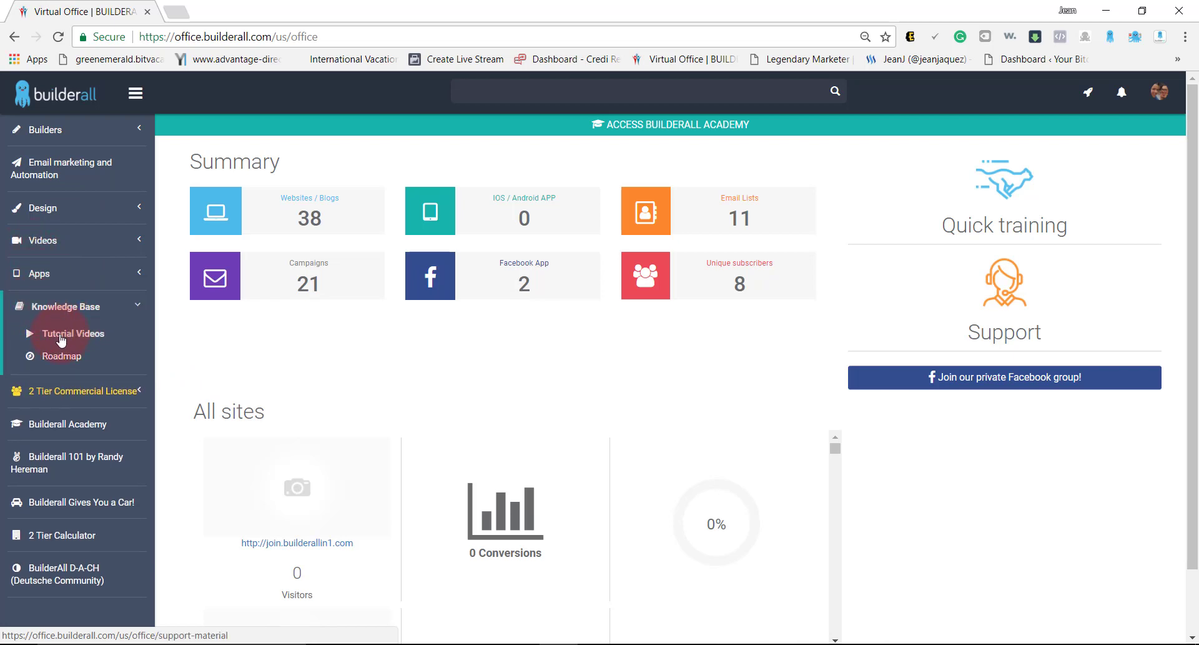
left_click(61, 337)
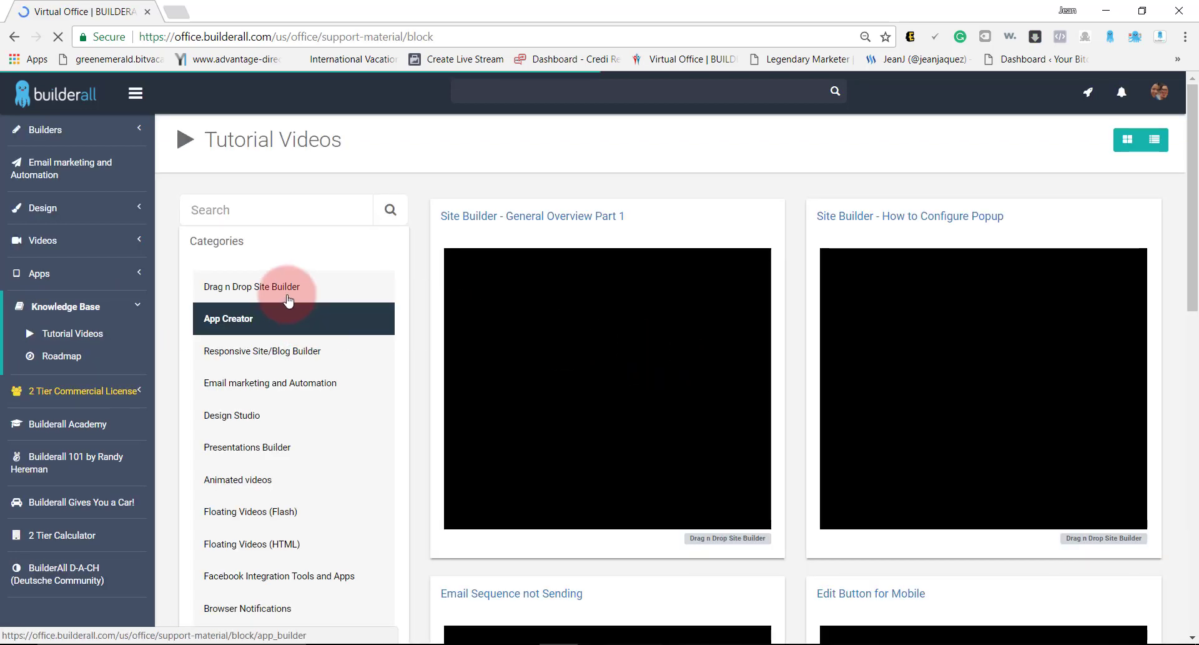
left_click(263, 288)
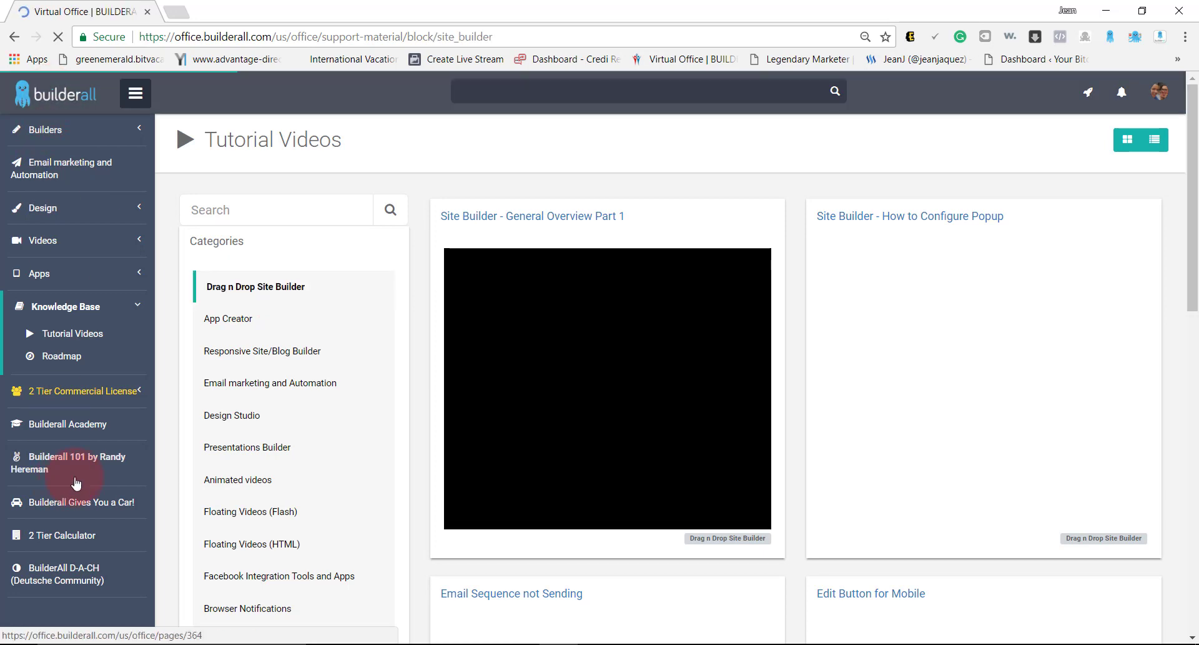
left_click(244, 285)
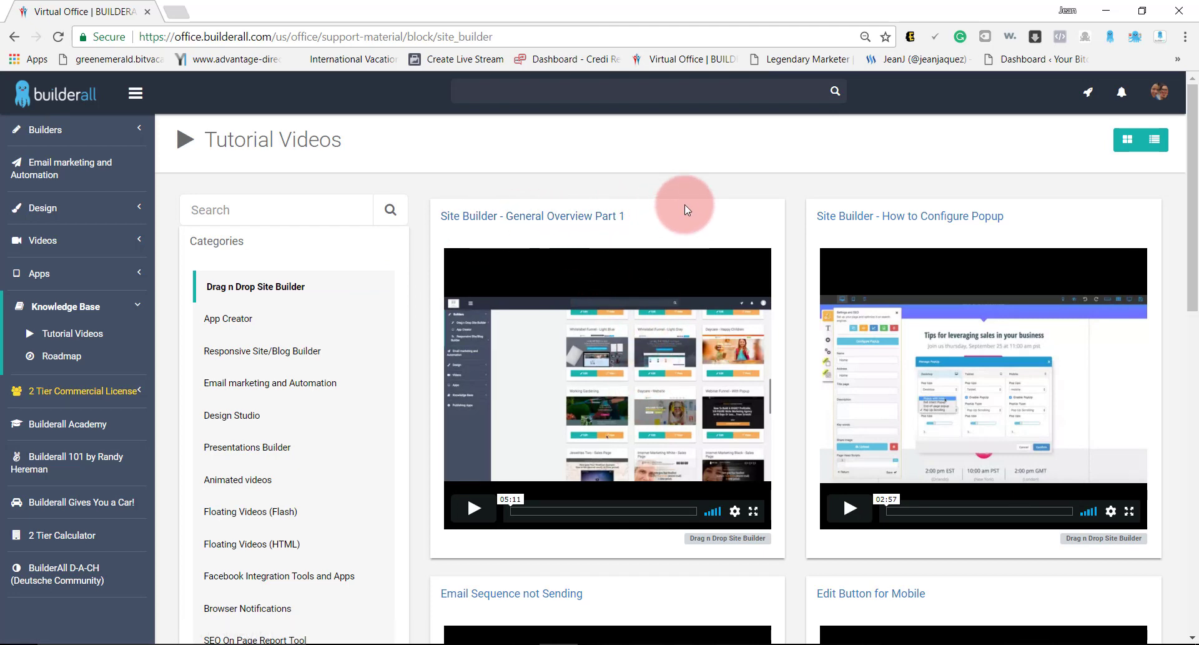
left_click(68, 307)
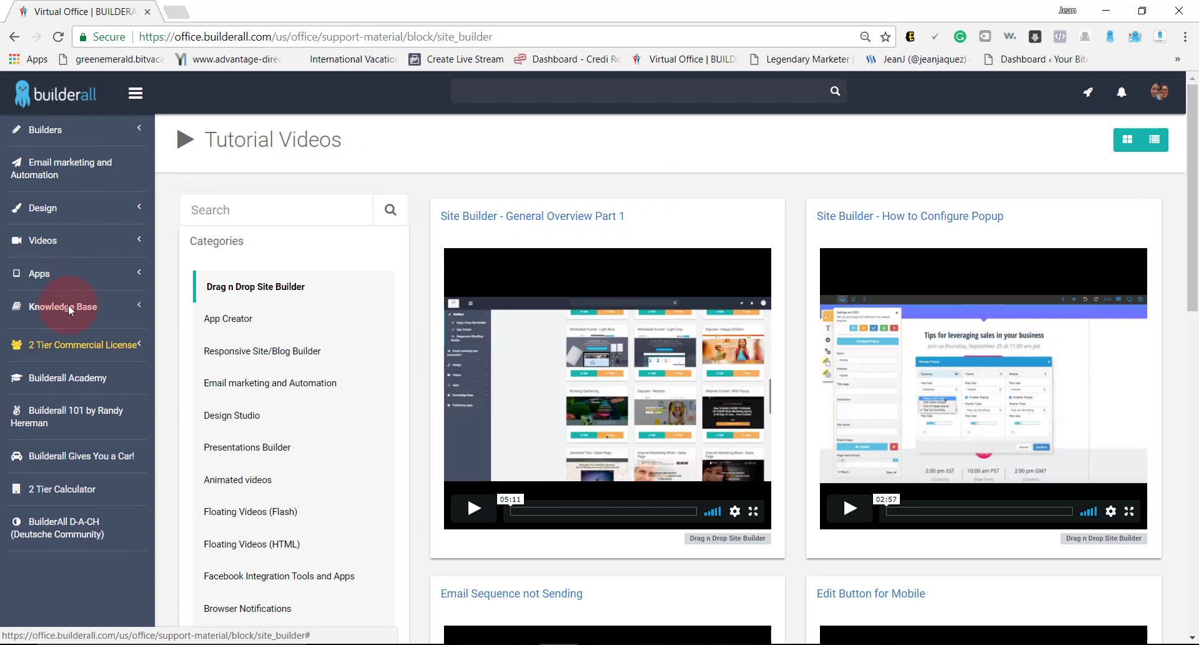
Go to the list of existing sites for the Drag n Drop Site Builder.
left_click(54, 133)
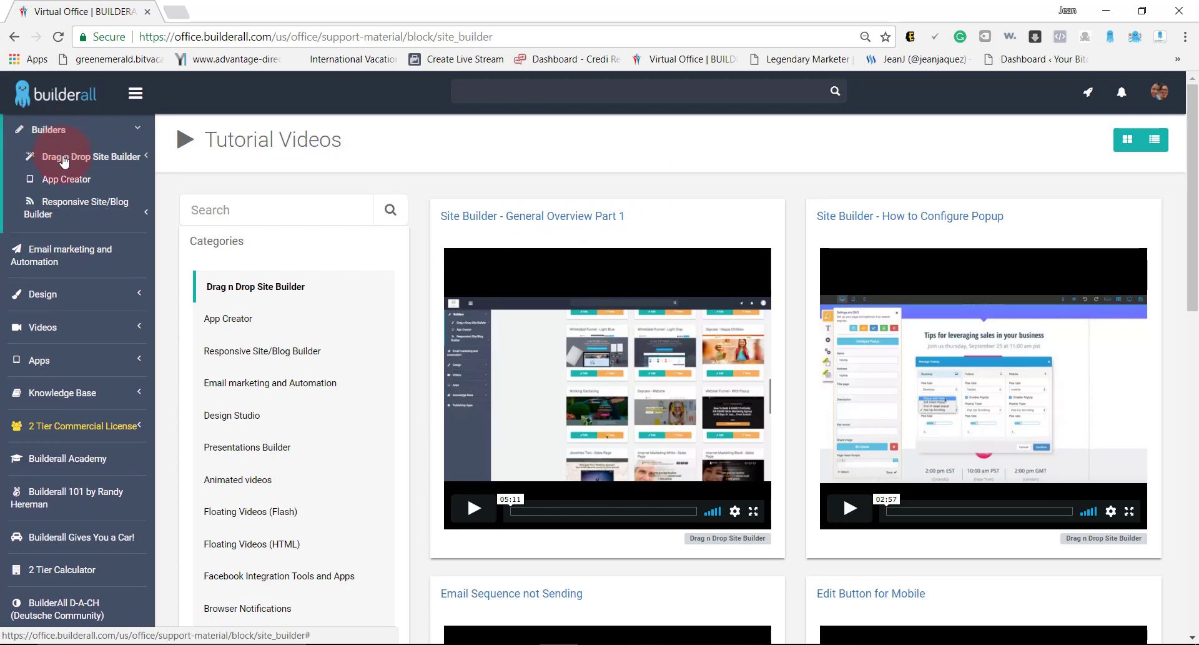
left_click(63, 160)
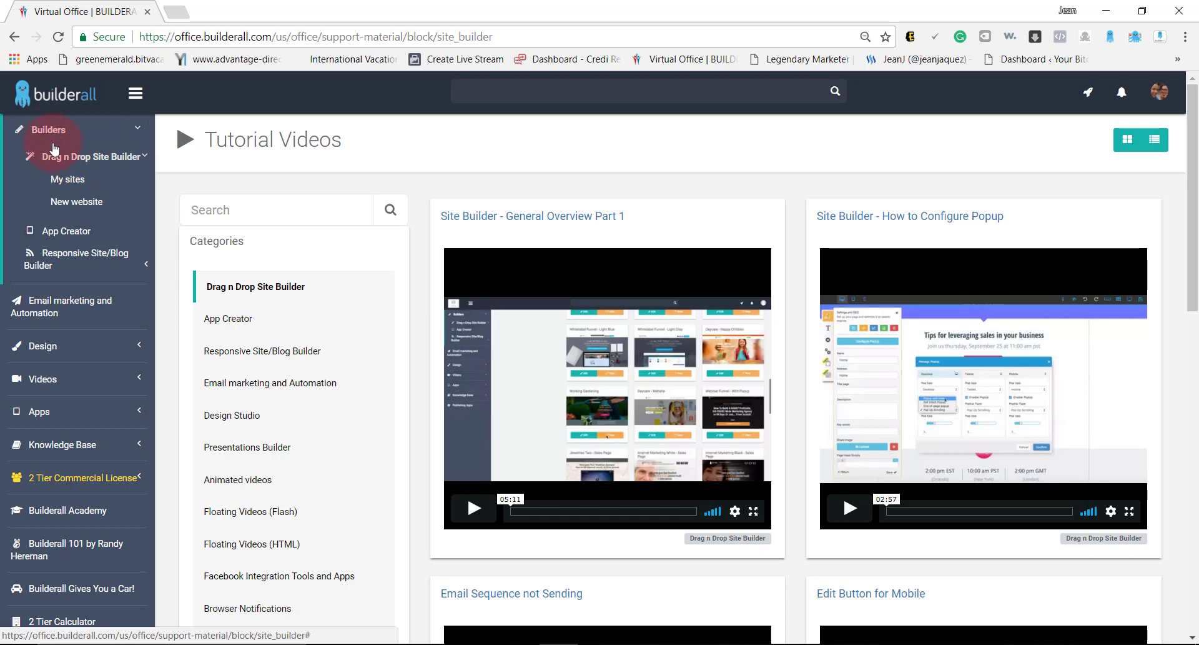
left_click(70, 189)
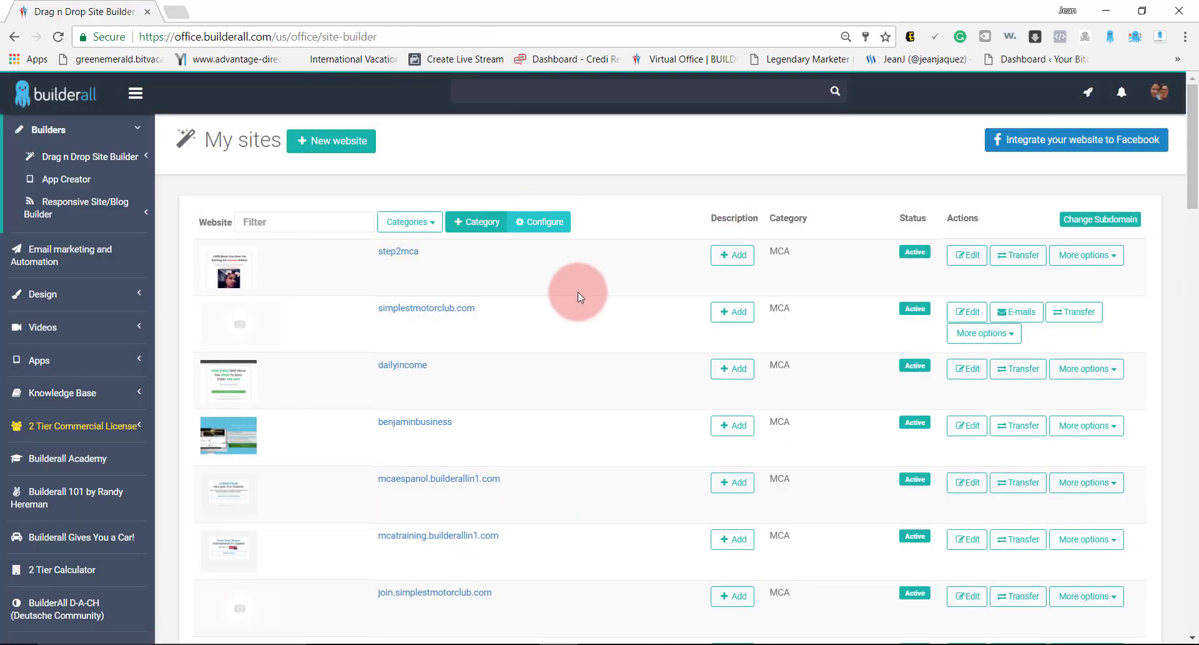
left_click_drag(1194, 106, 557, 145)
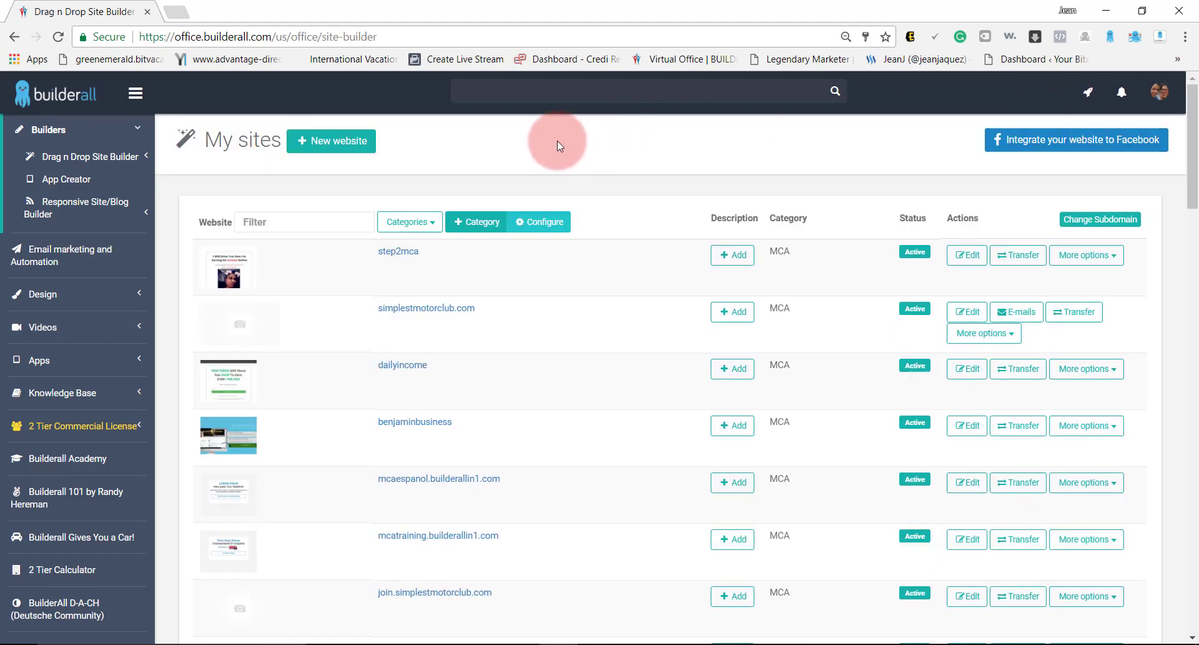
Start a new website from the Blank Page Clean template in the Blank Page category and open it for editing.
left_click(340, 148)
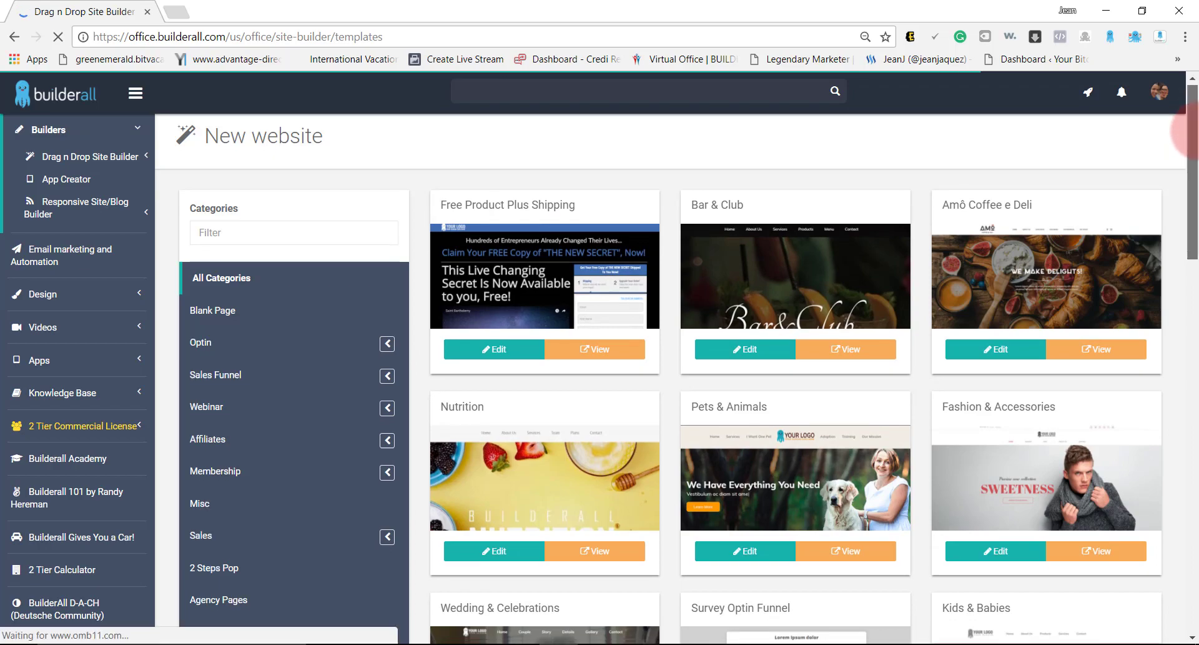
left_click_drag(1193, 99, 1192, 260)
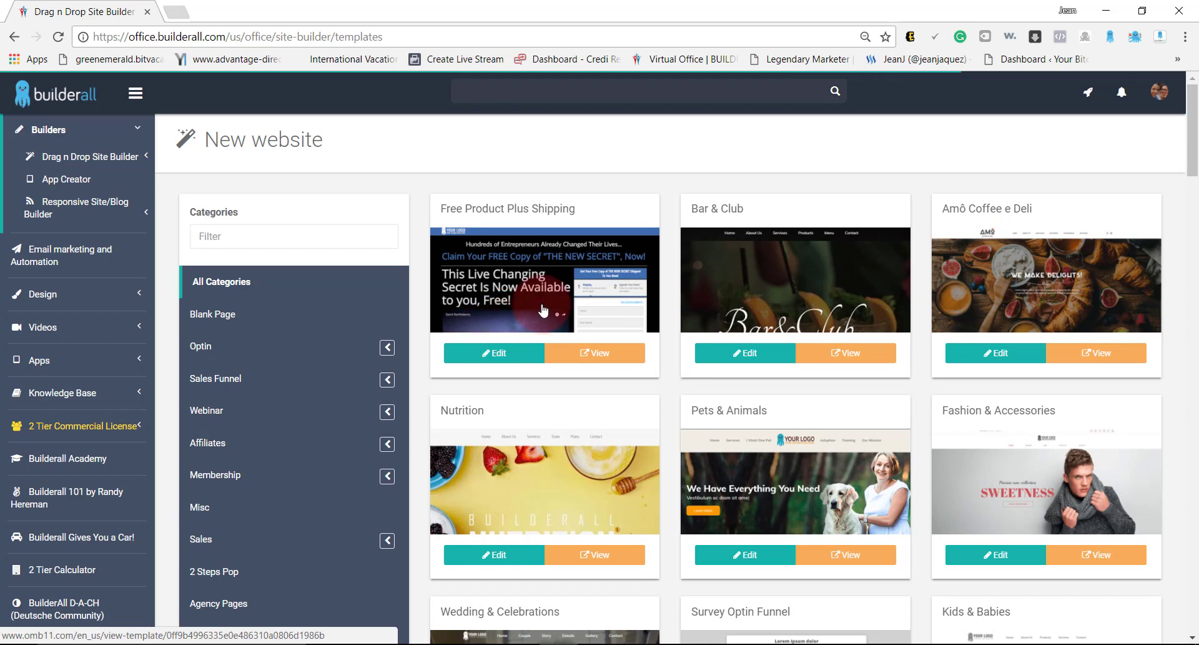
left_click(297, 327)
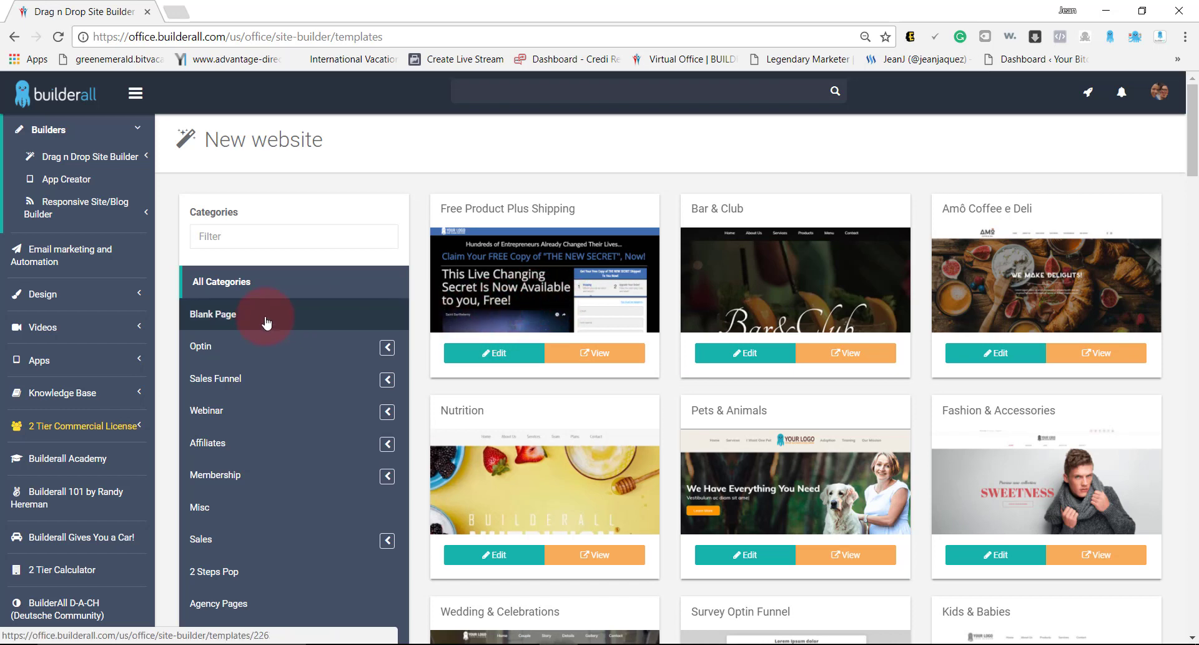
scroll(268, 321, "down", 2)
scroll(273, 315, "up", 1)
left_click(206, 158)
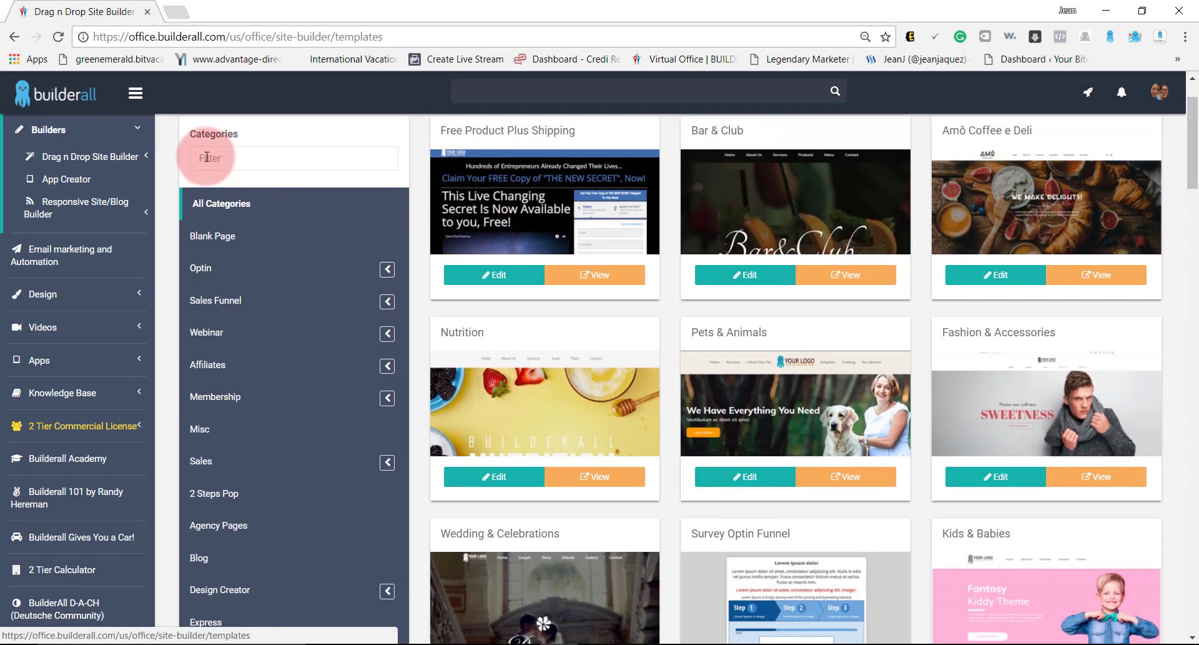
left_click(218, 235)
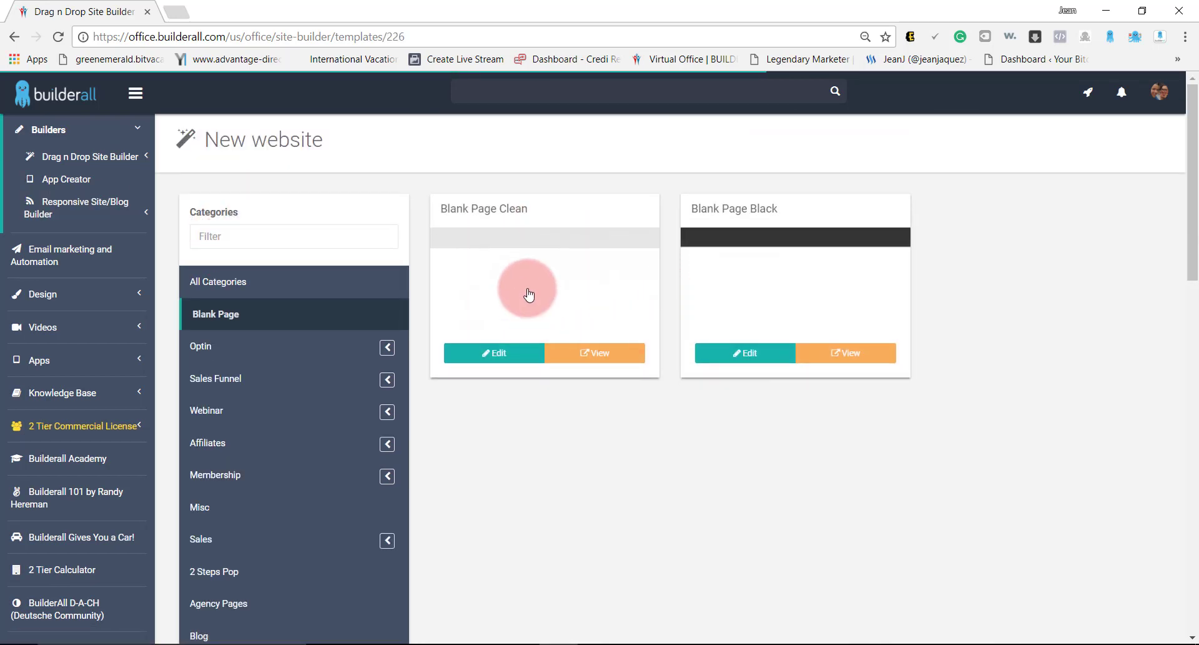
left_click(498, 359)
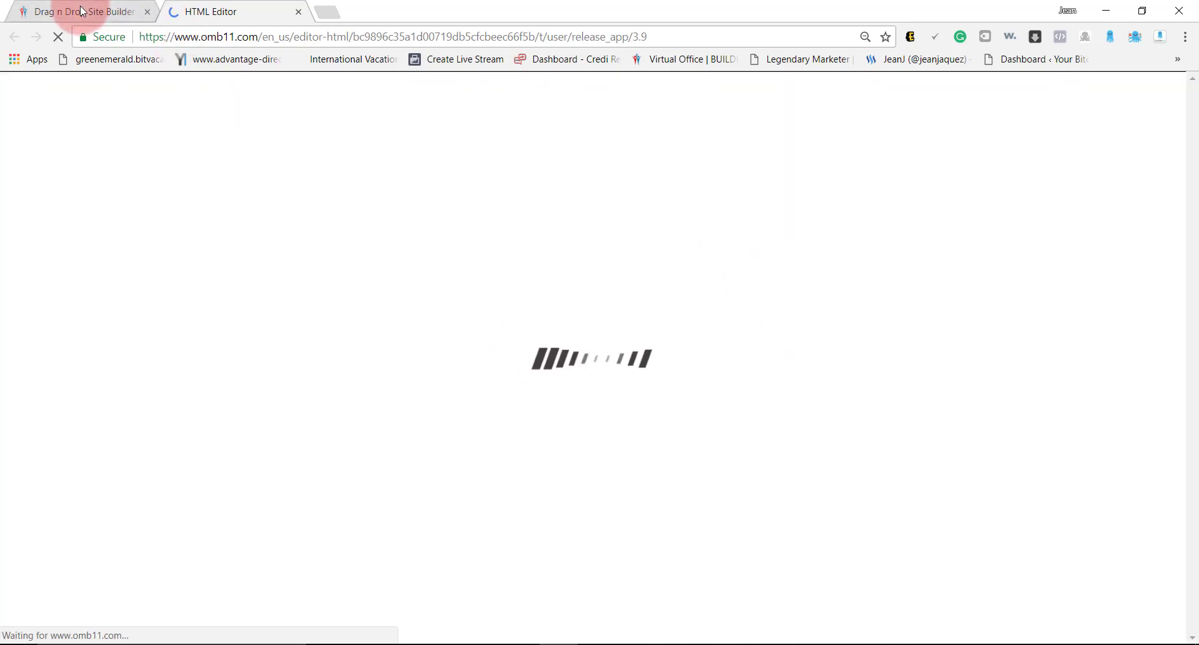
Preview the Blank Page Clean template from header to footer, close the preview and return to the HTML editor.
left_click(81, 12)
left_click(587, 362)
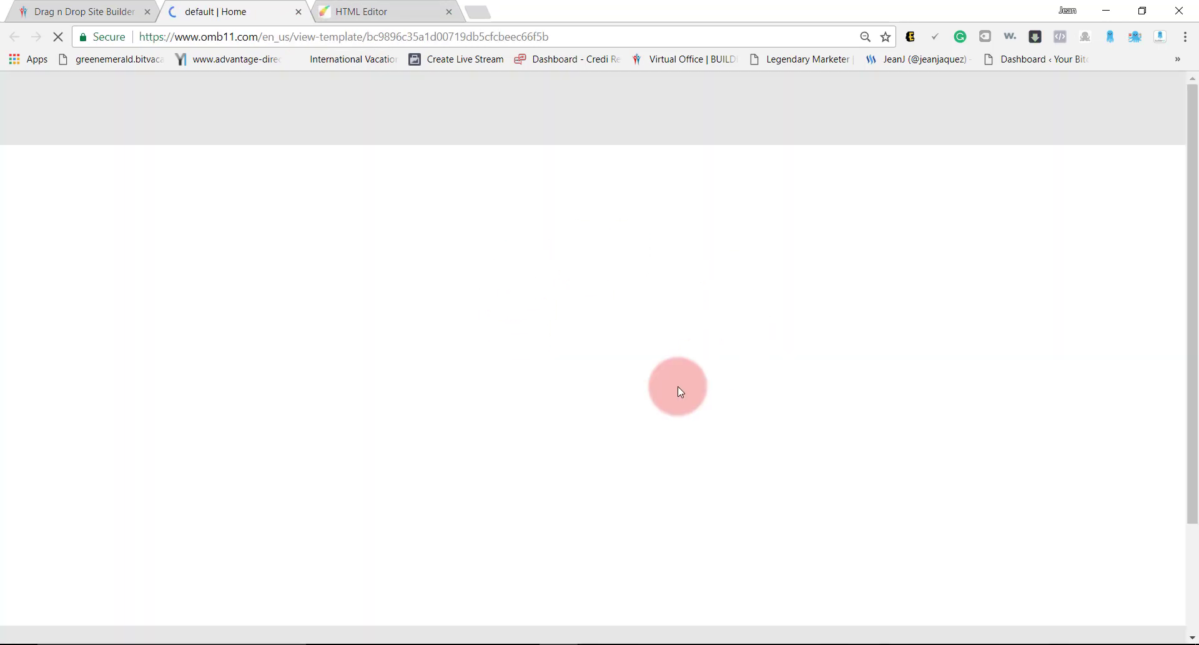
scroll(693, 362, "down", 3)
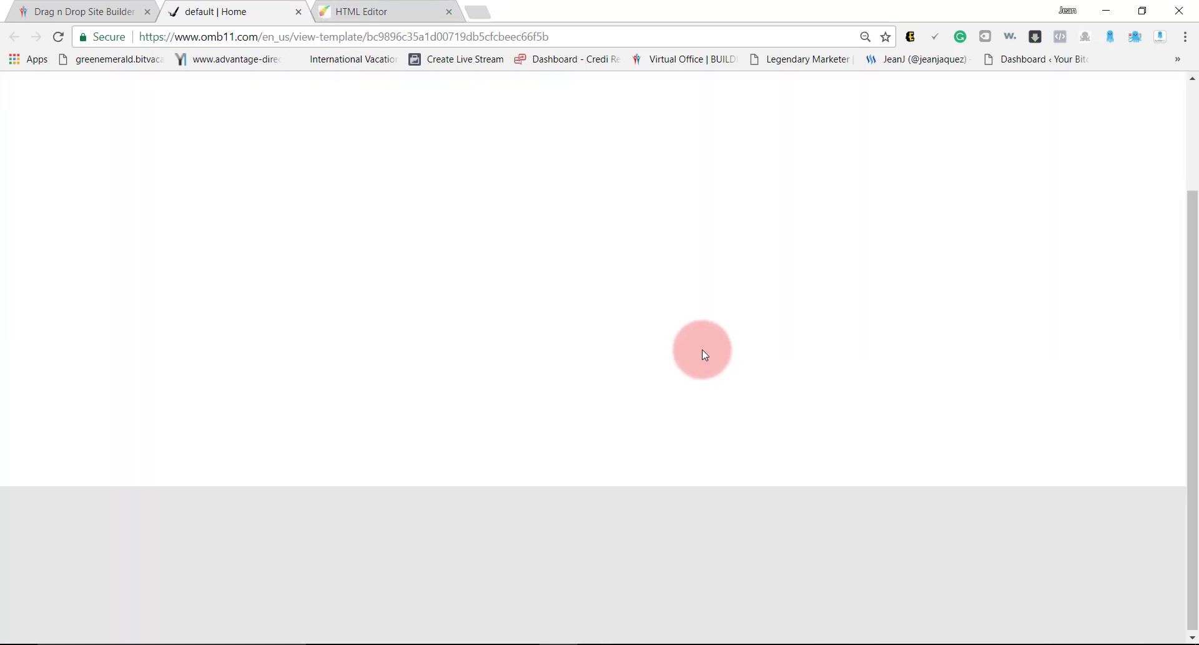
scroll(706, 357, "up", 3)
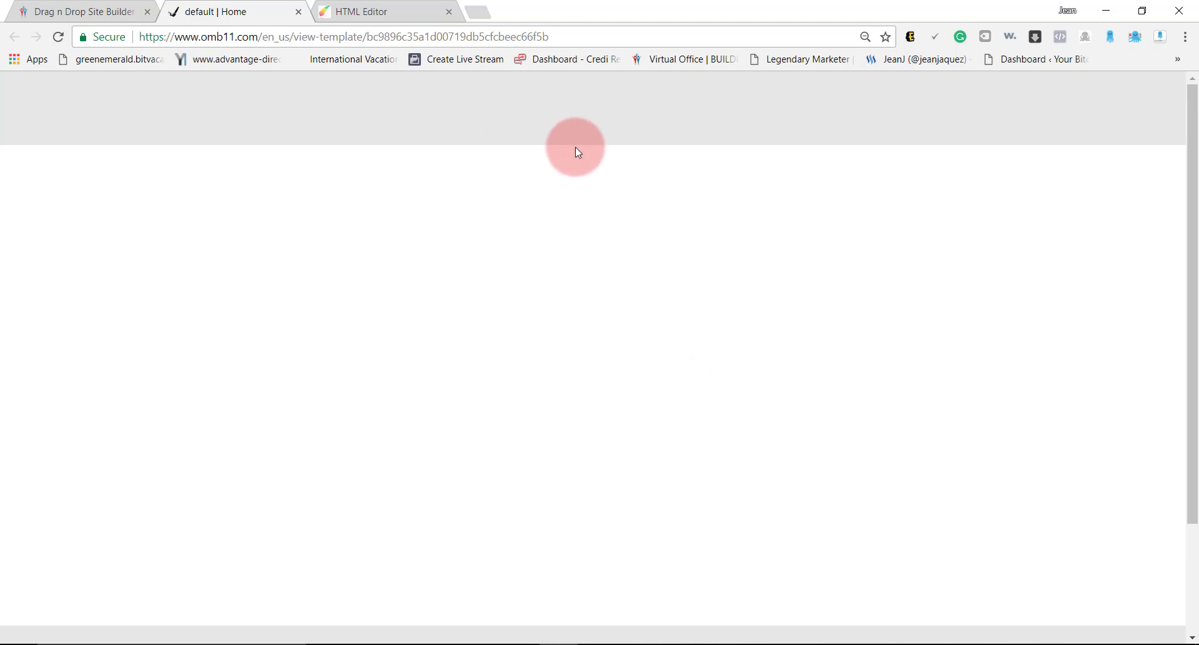
scroll(581, 175, "down", 3)
left_click(298, 12)
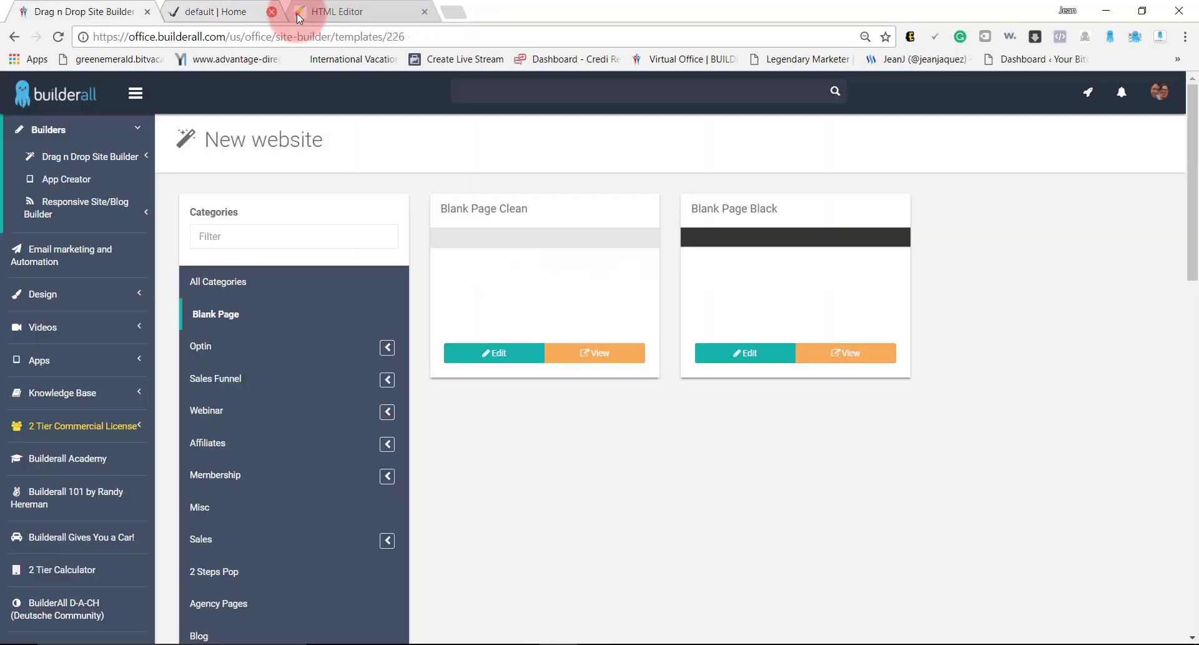
left_click(234, 11)
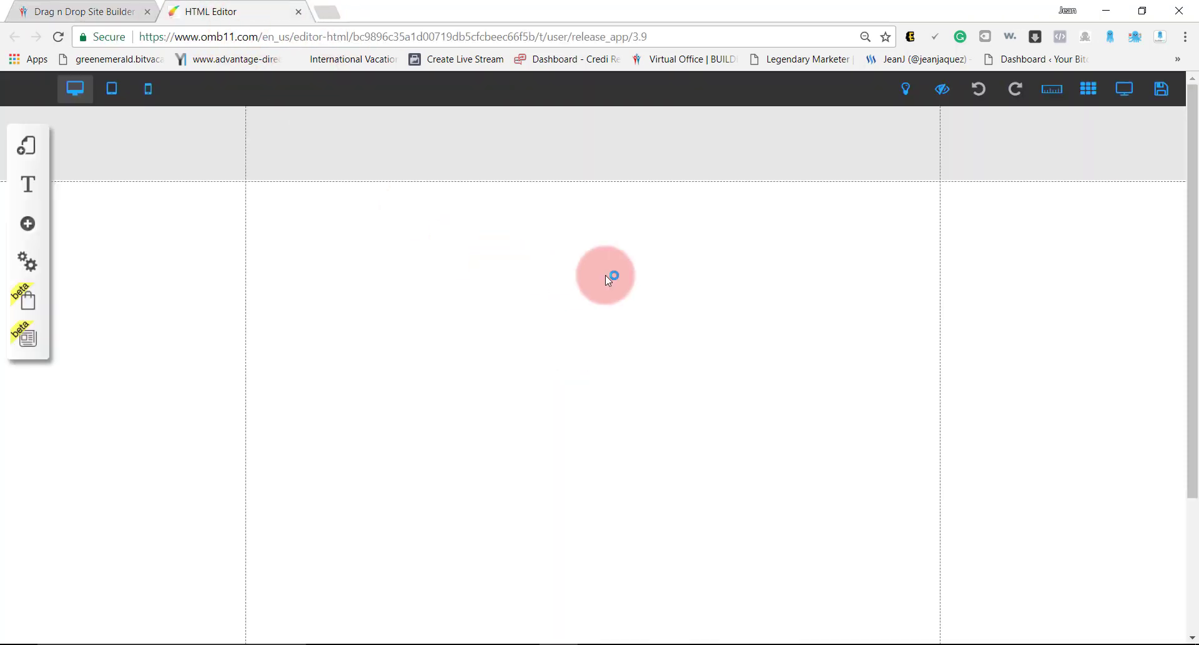
View the blank page in the tablet and mobile layouts and return to the desktop layout.
left_click_drag(1191, 163, 1180, 102)
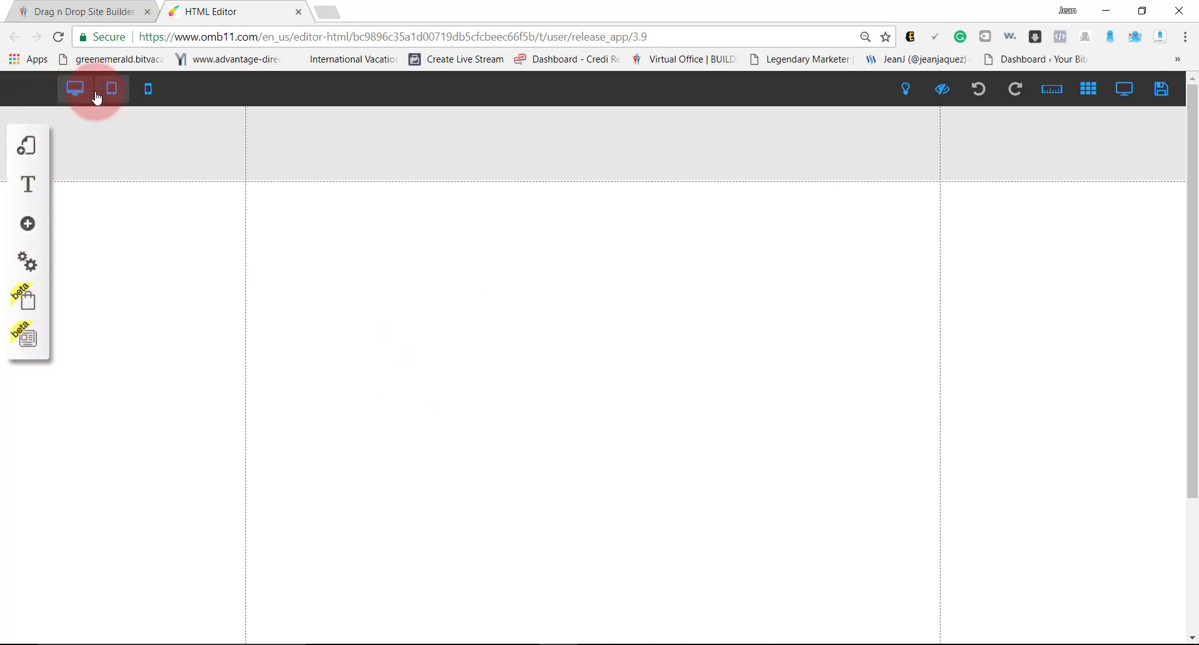
left_click(120, 95)
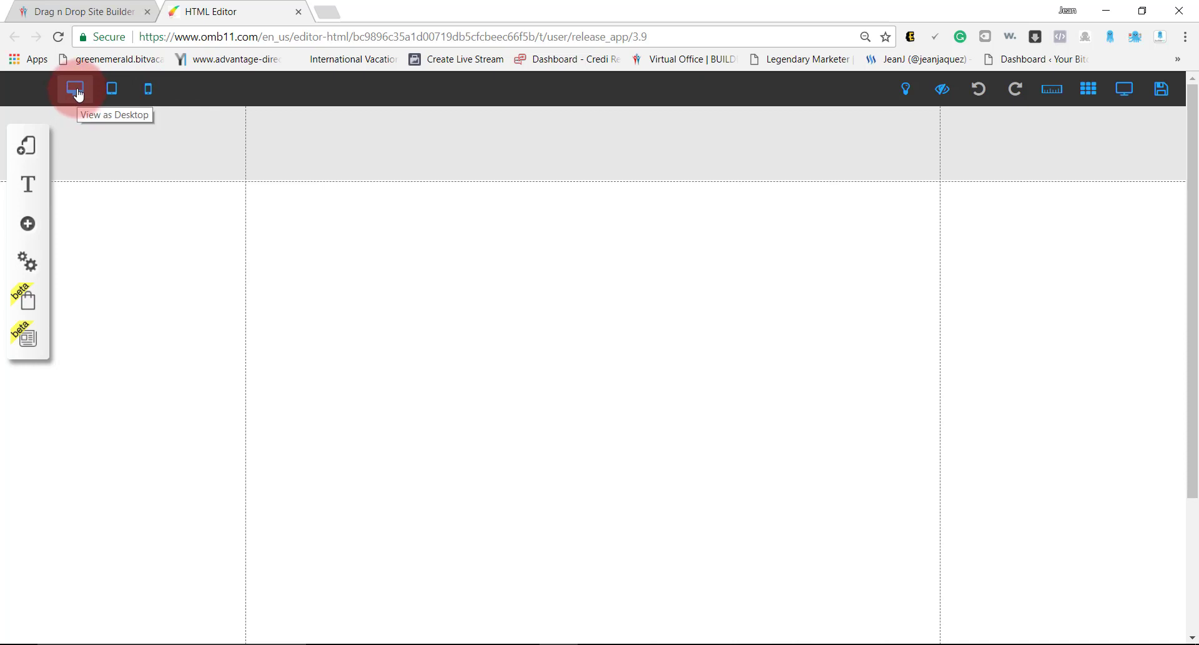
left_click(112, 98)
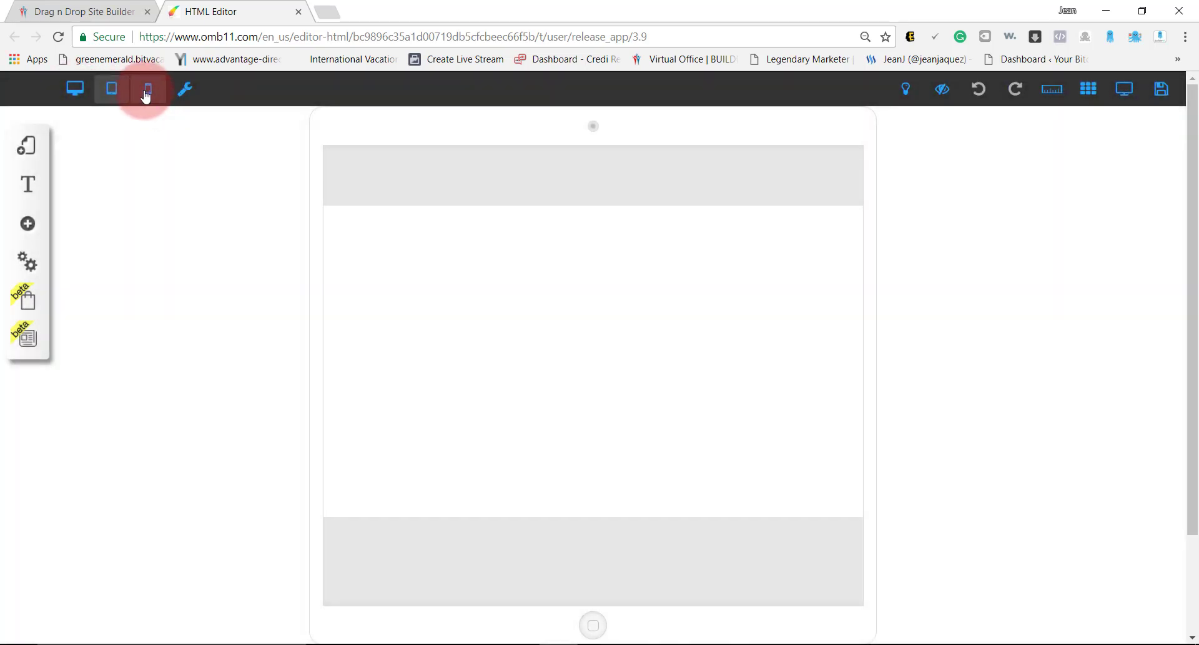
left_click(149, 90)
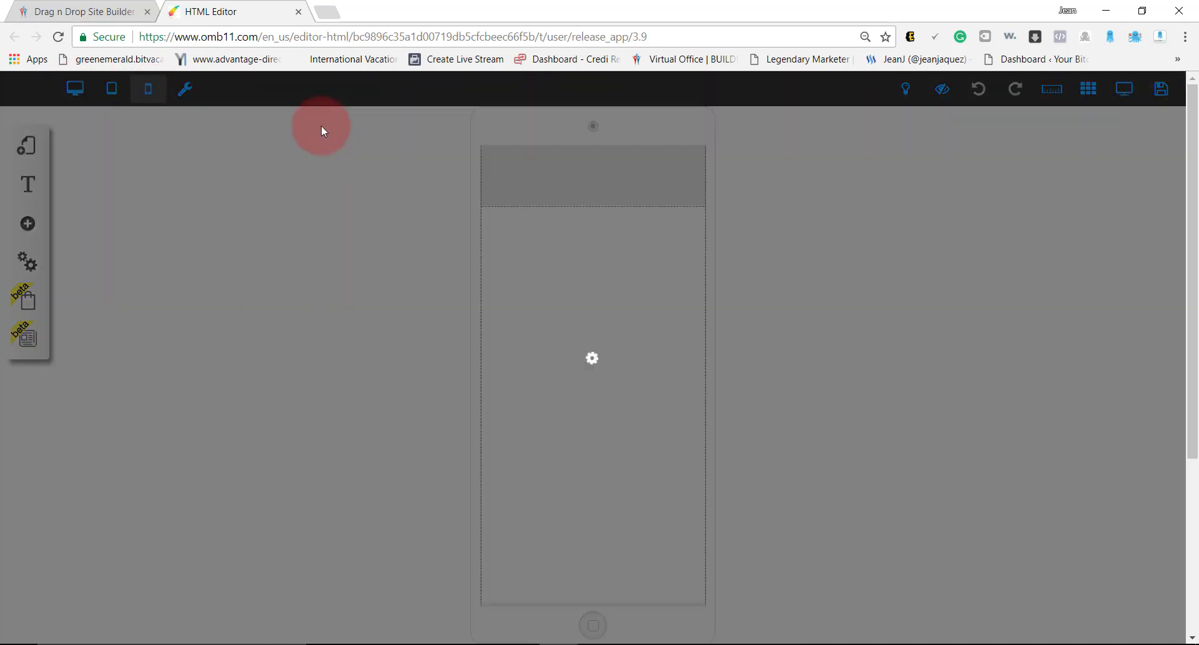
left_click(75, 91)
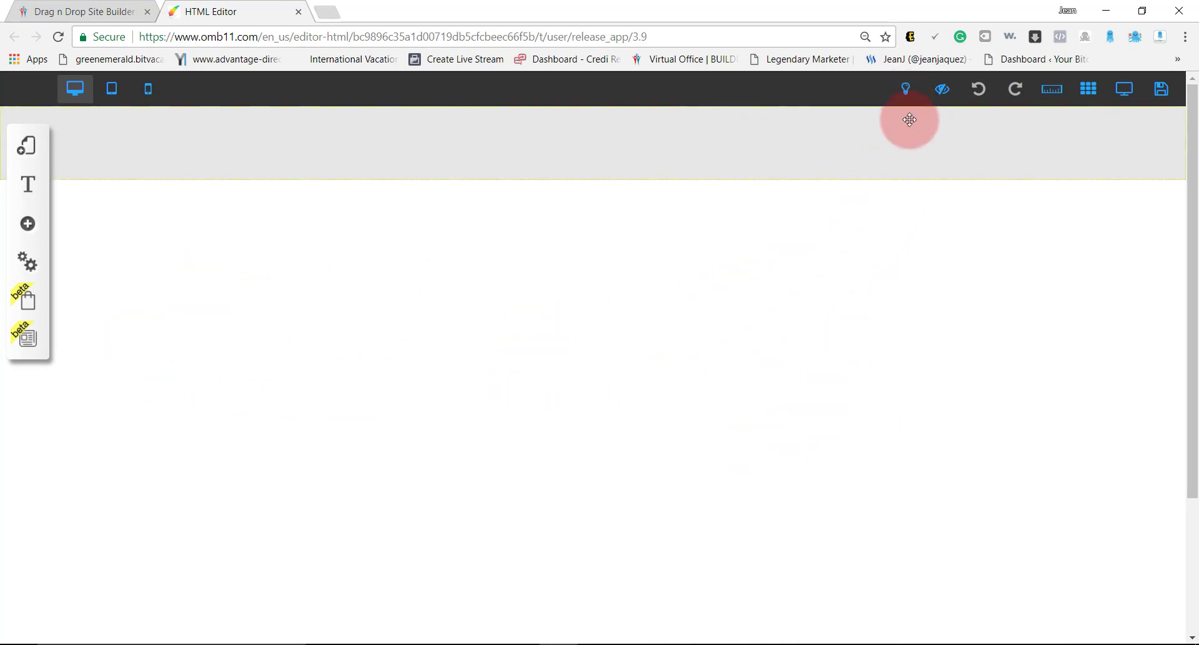
Check the hidden items list and show the rulers and grid guides on the desktop canvas.
left_click(942, 94)
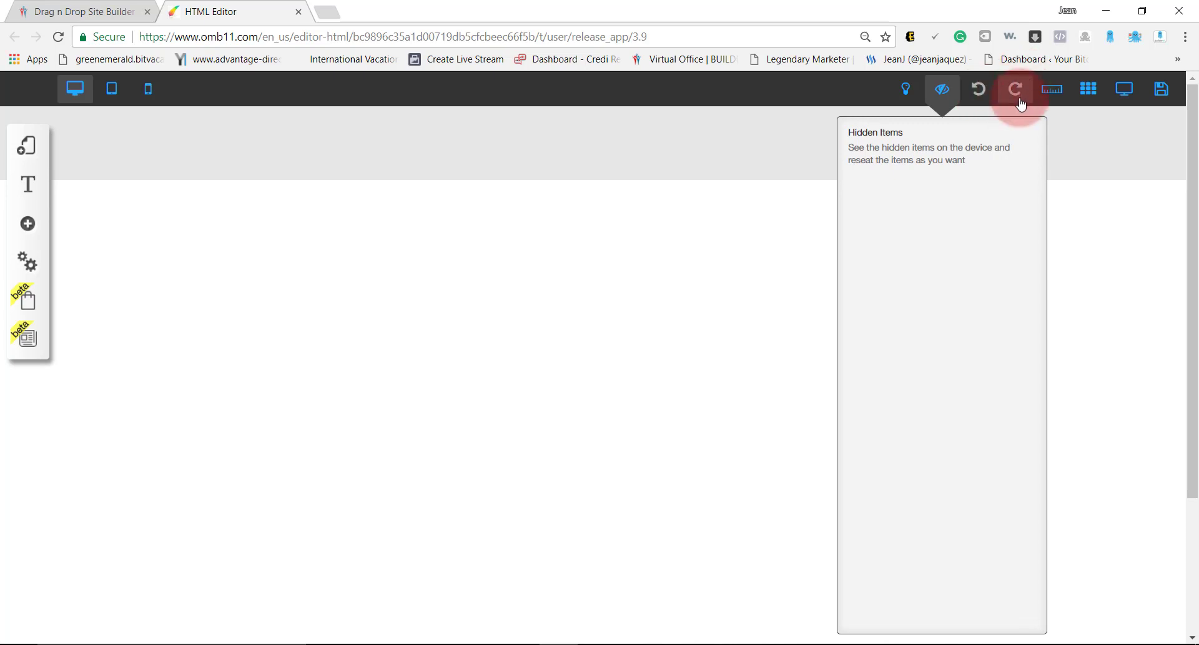
left_click(943, 100)
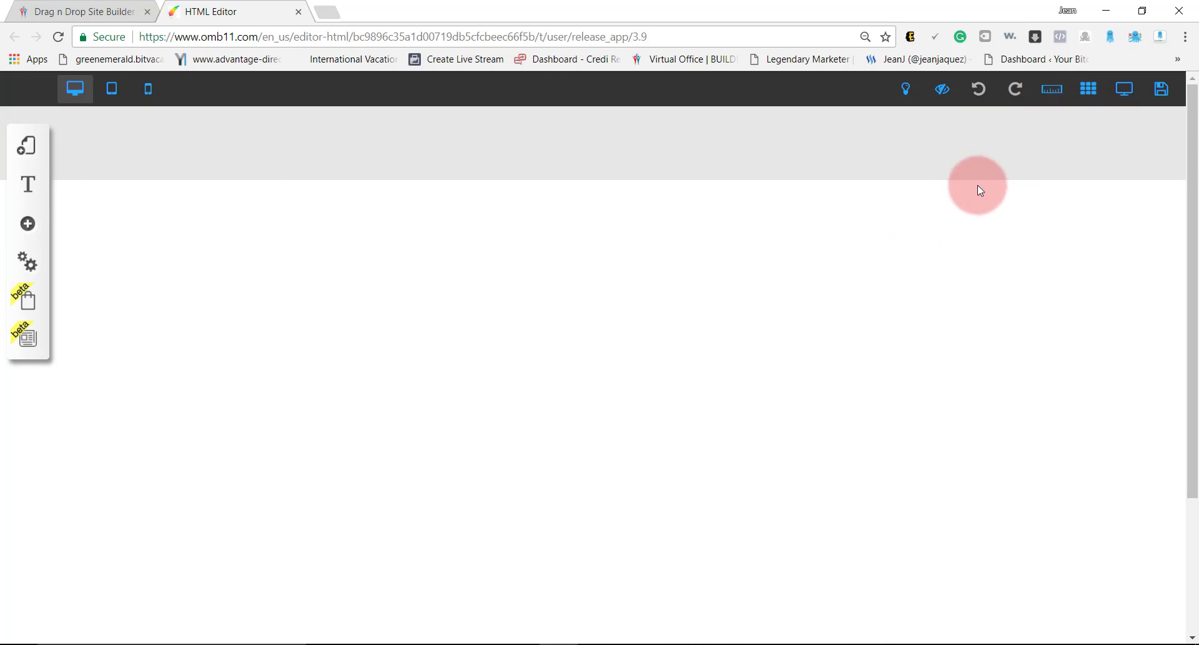
left_click(1052, 92)
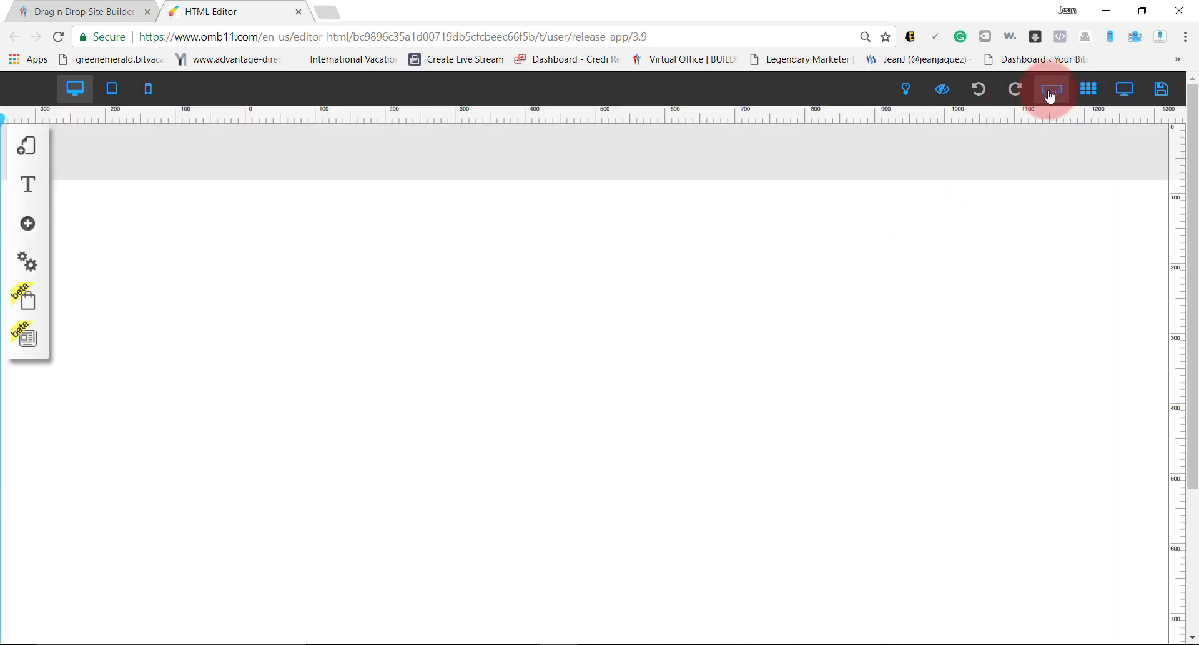
left_click(1085, 92)
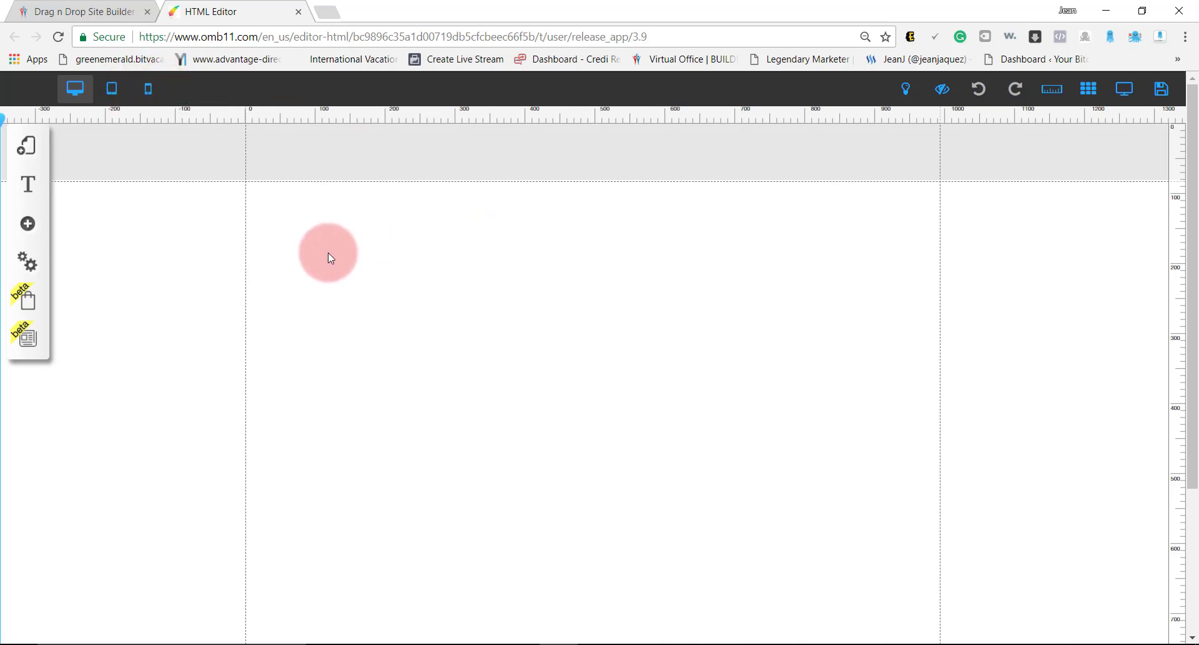
Set both the tablet mode and mobile mode to No in the site's platform settings and save.
left_click(28, 262)
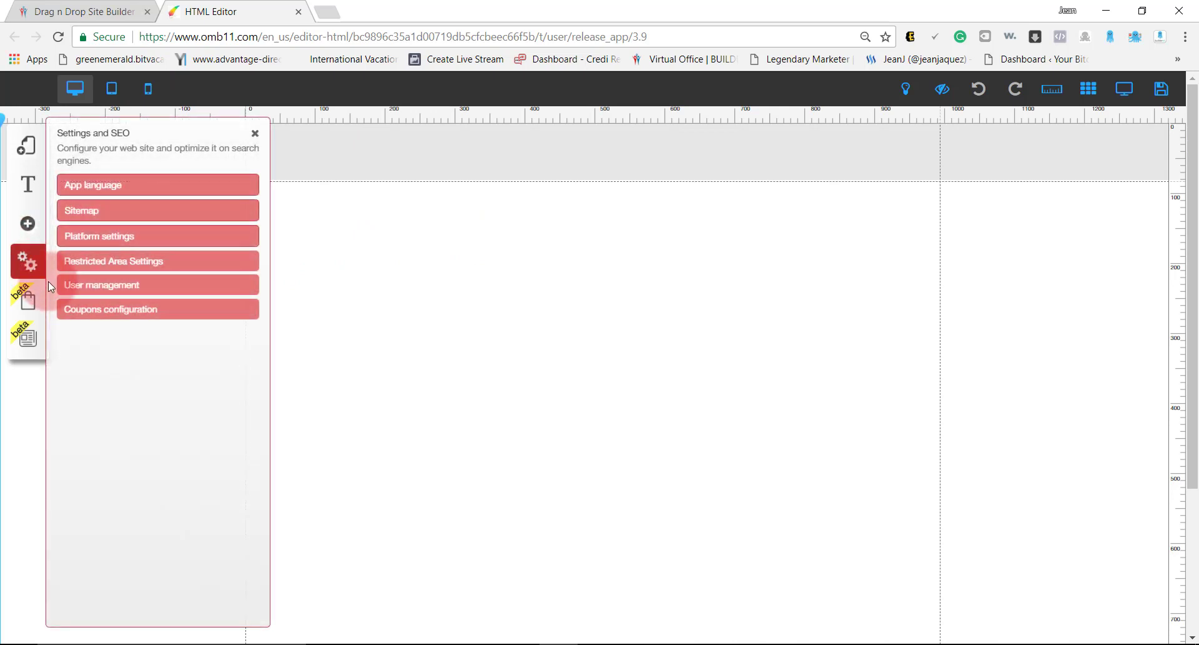
left_click(88, 243)
left_click(115, 251)
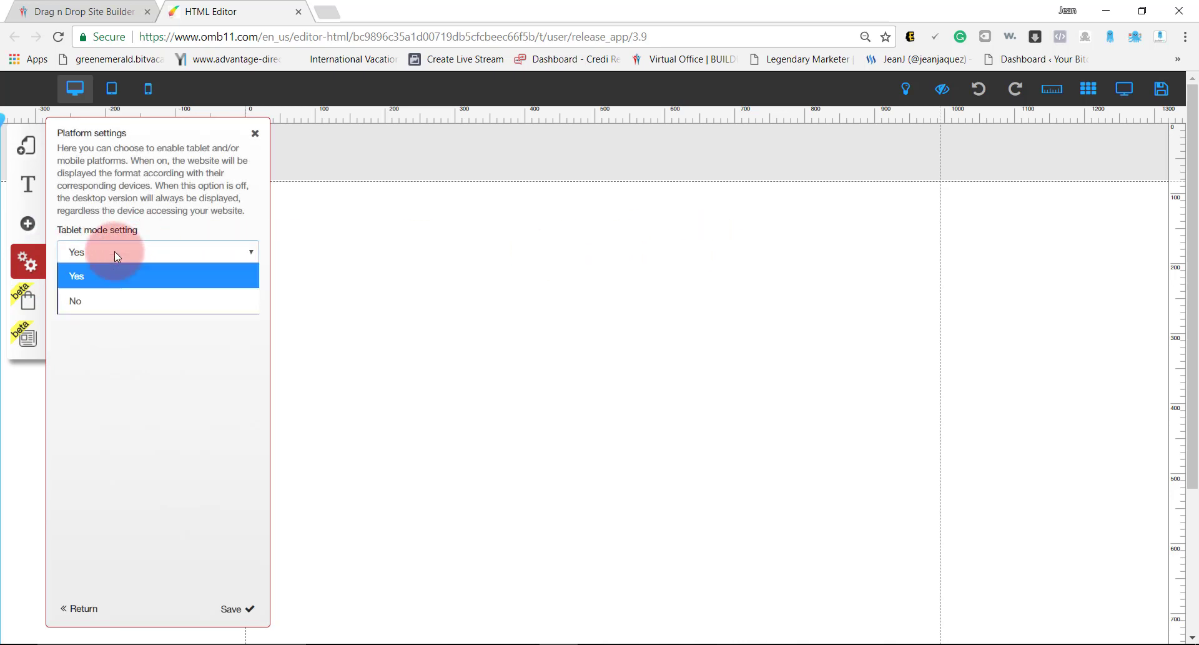
left_click(104, 300)
left_click(106, 303)
left_click(103, 352)
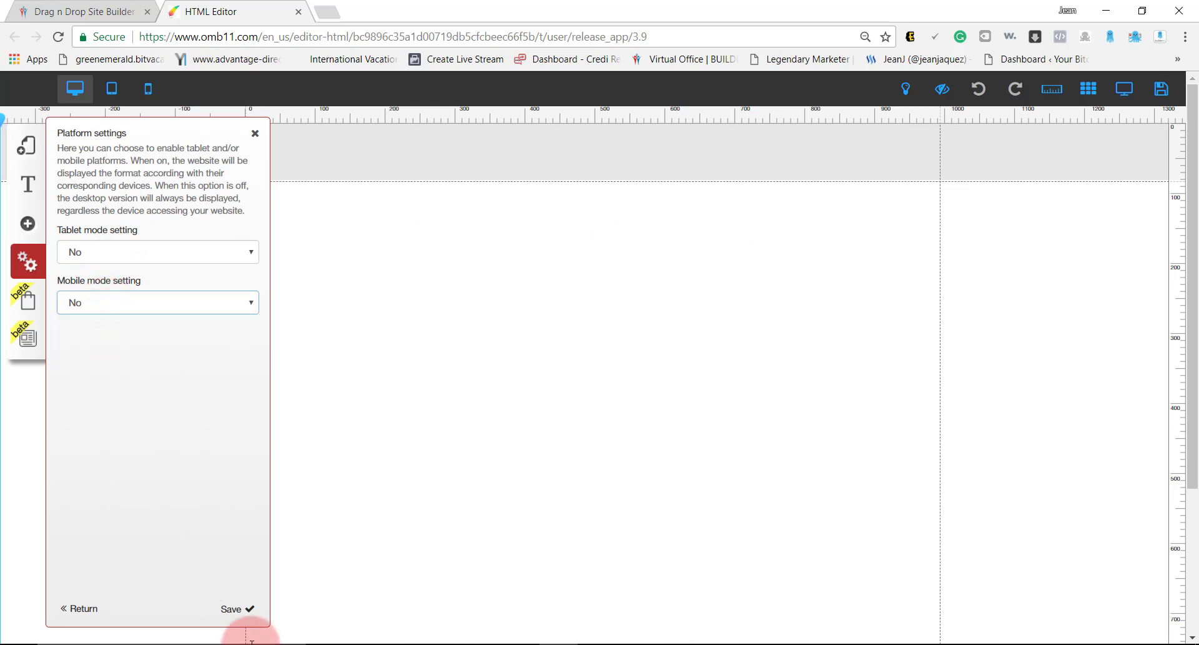
left_click(234, 612)
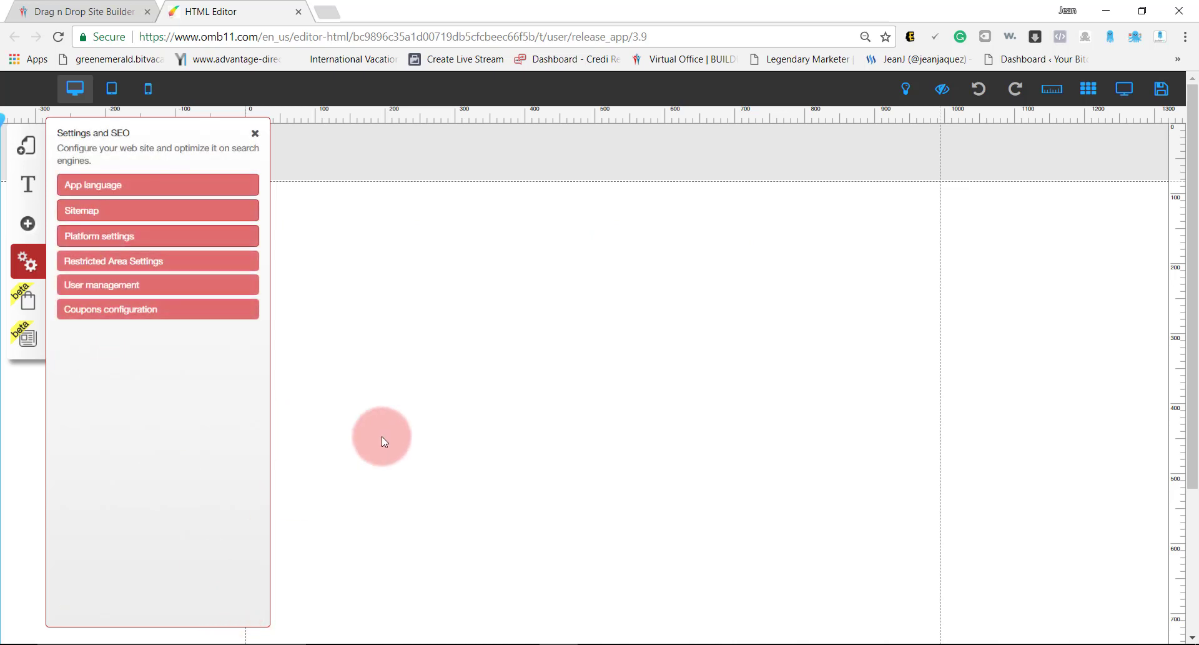
Close the site settings and look over the blank page from header to footer.
left_click(381, 436)
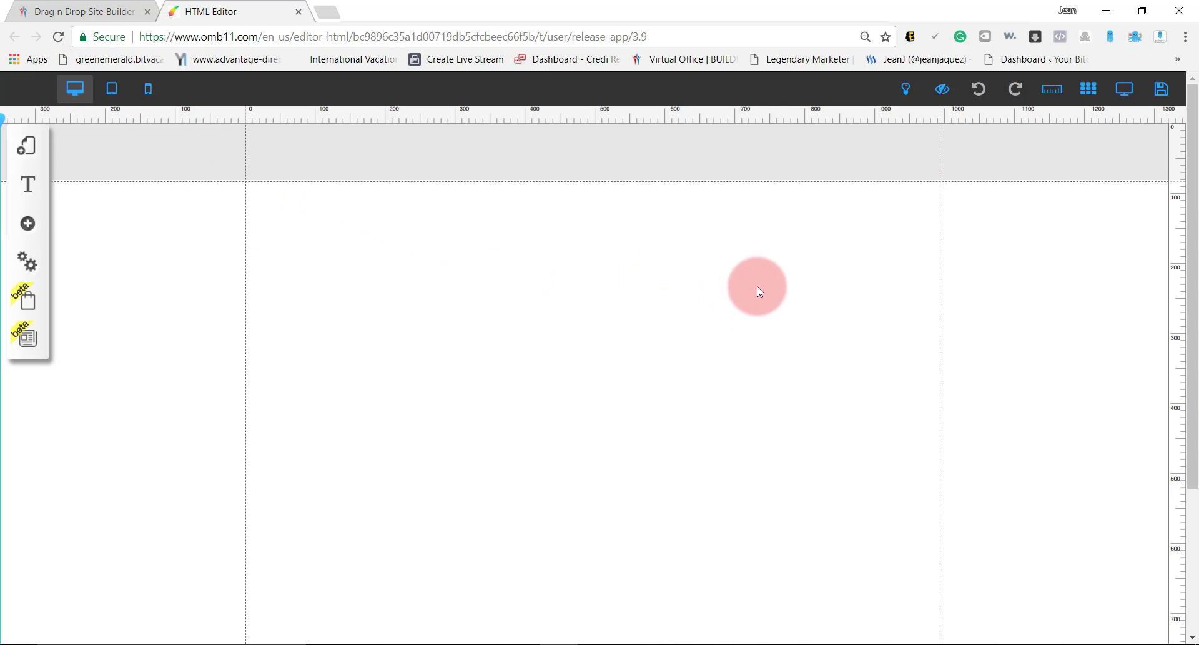
scroll(729, 359, "down", 4)
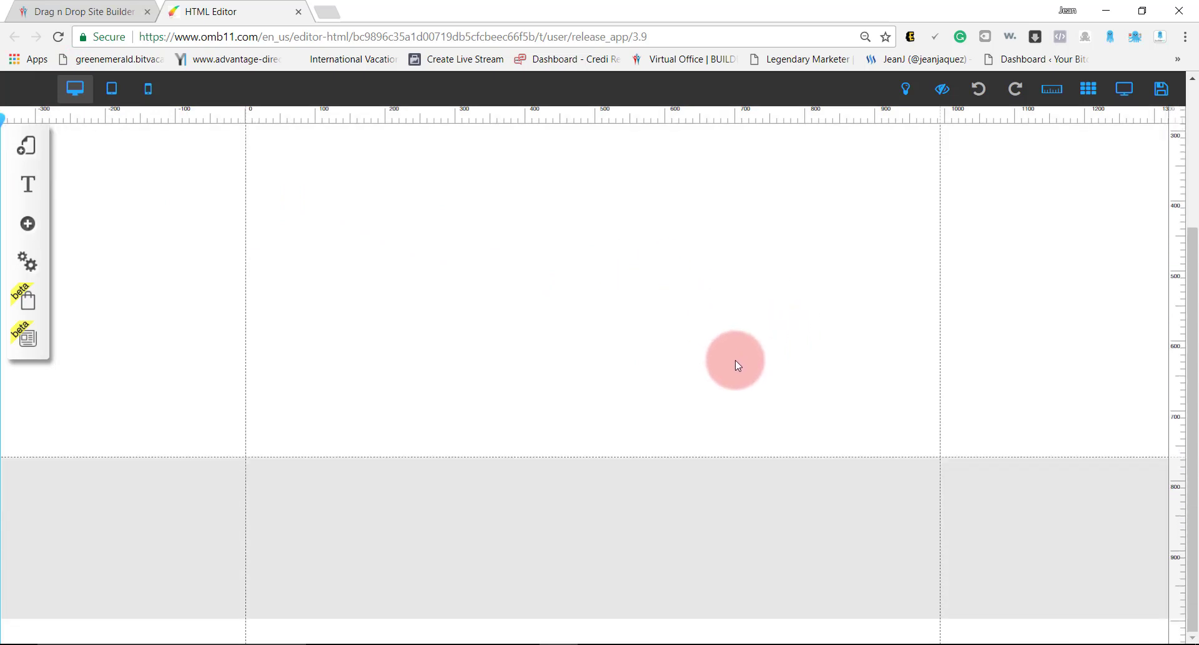
scroll(737, 359, "up", 4)
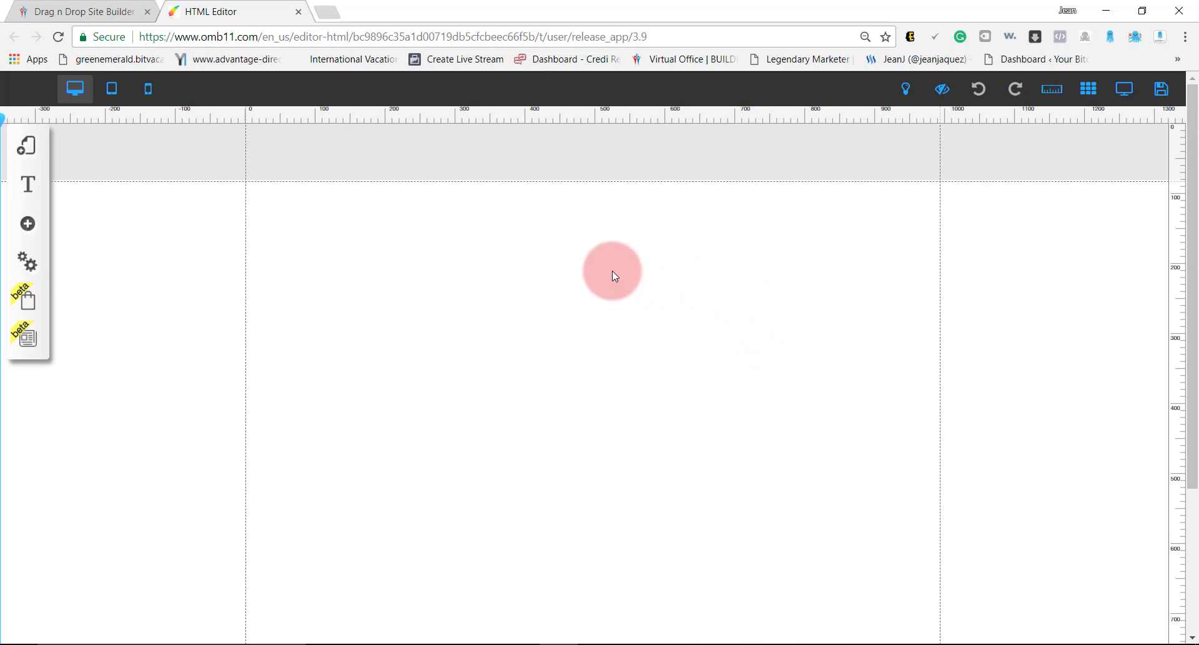
scroll(519, 356, "down", 4)
scroll(549, 387, "up", 4)
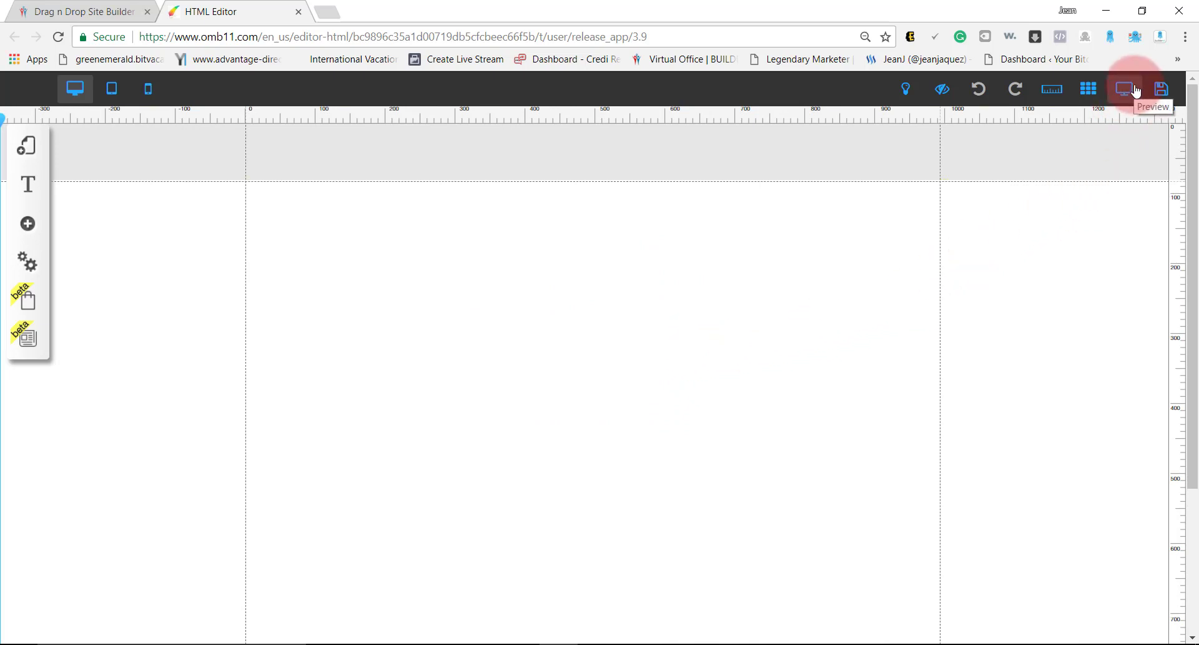
Preview the blank page in the desktop layout and return to editing.
left_click(889, 264)
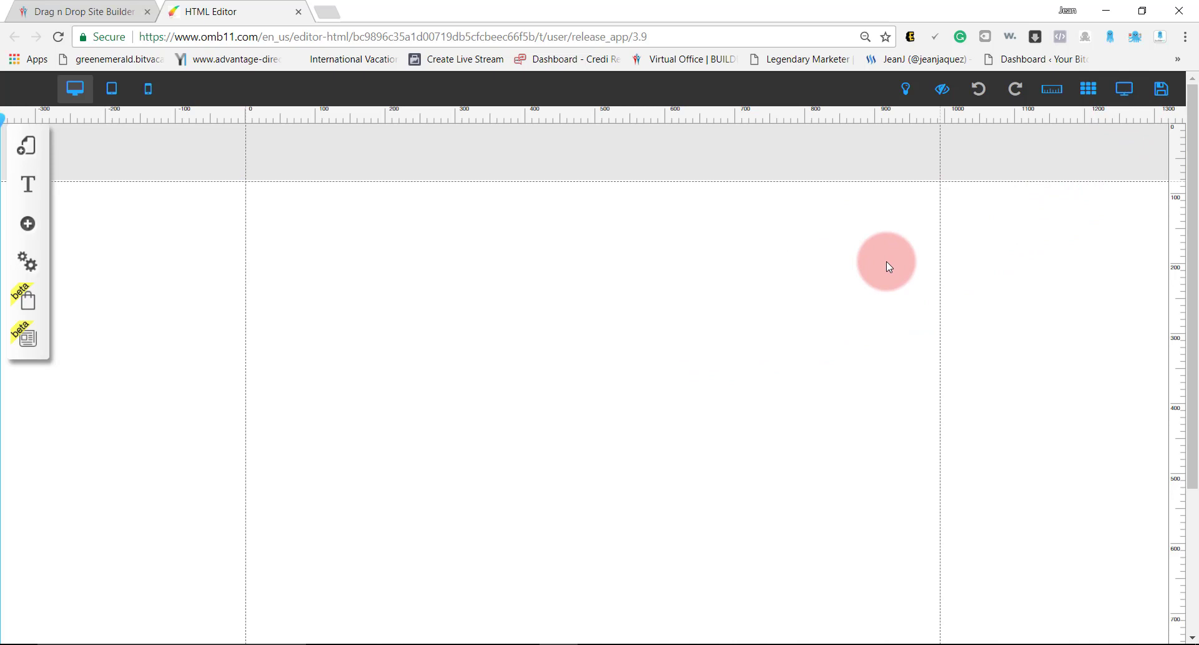
left_click(1123, 98)
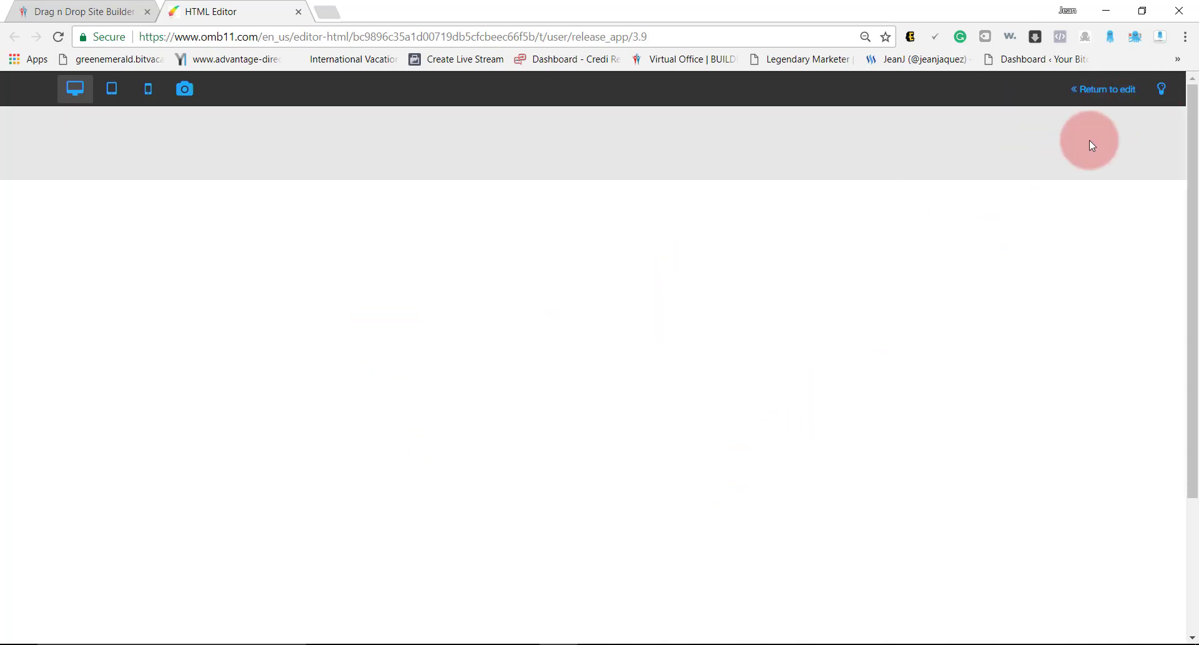
left_click(1099, 89)
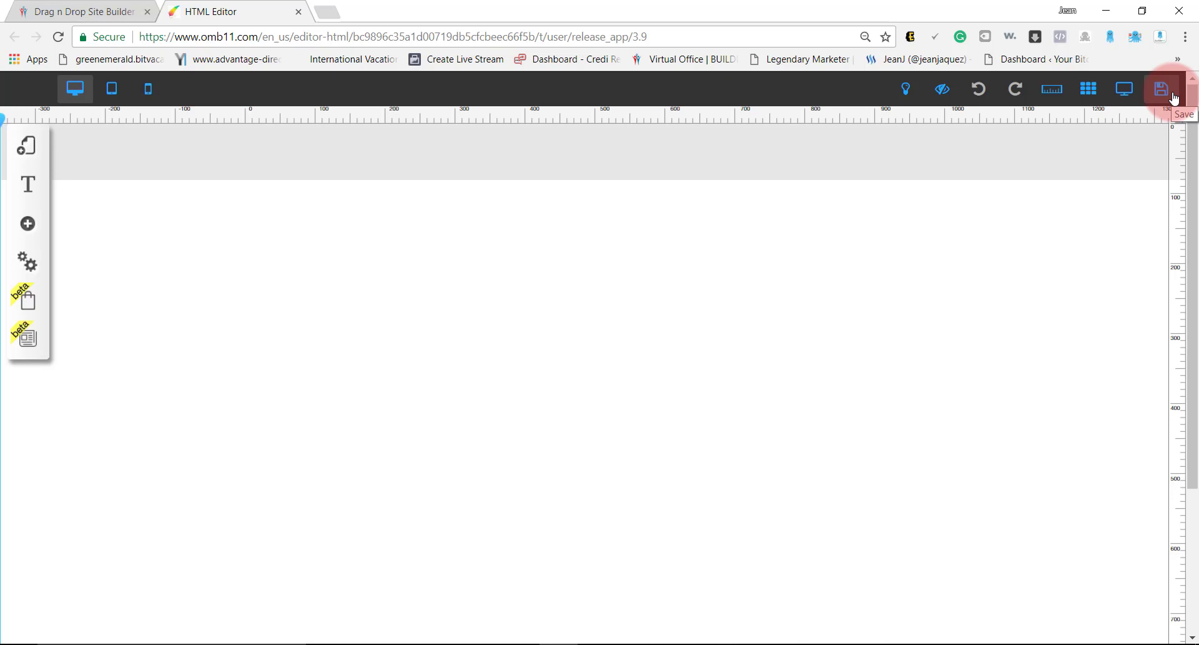
left_click(561, 309)
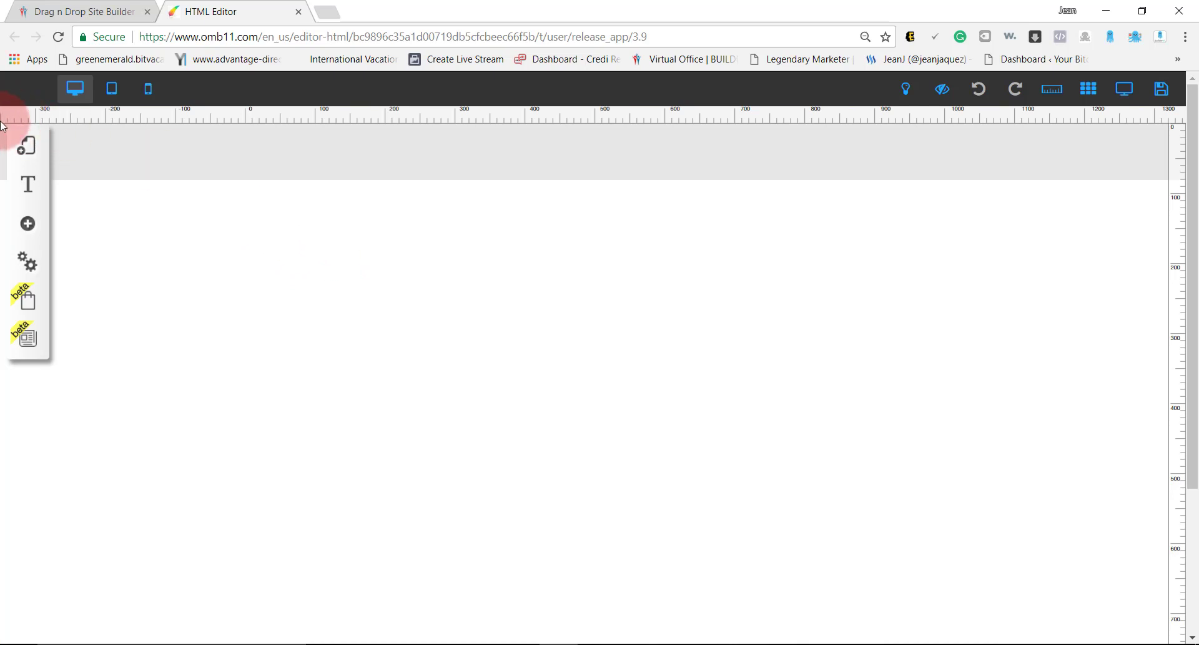
left_click(459, 259)
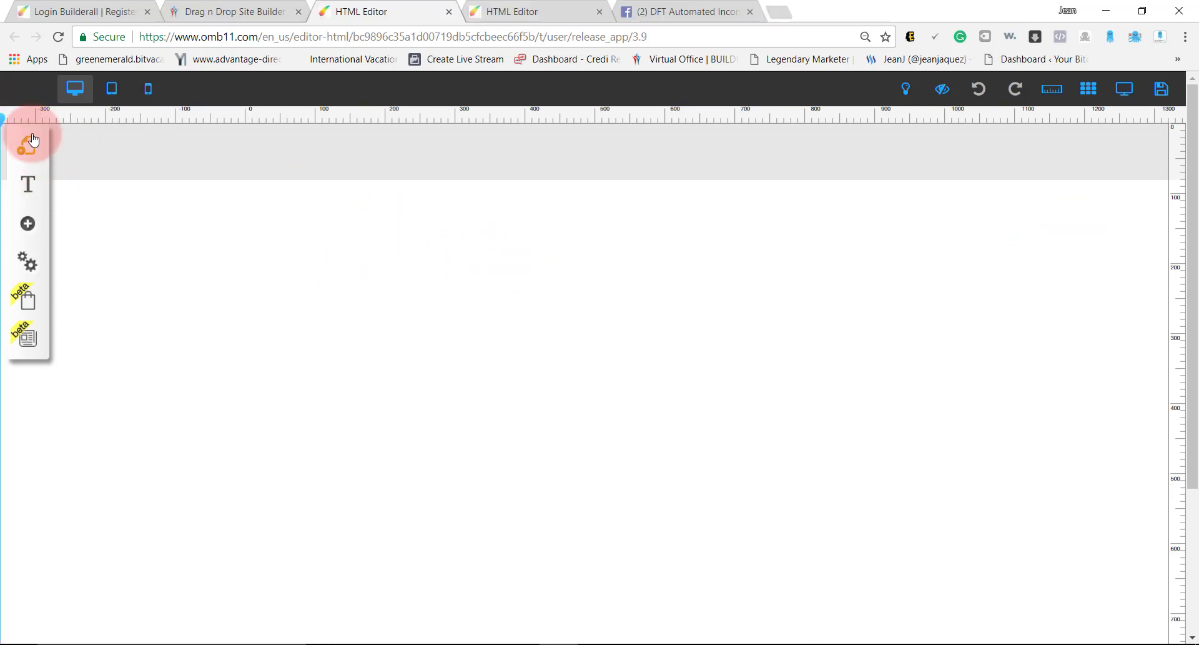
Open the default layout's Settings and SEO and select its title text.
left_click(26, 146)
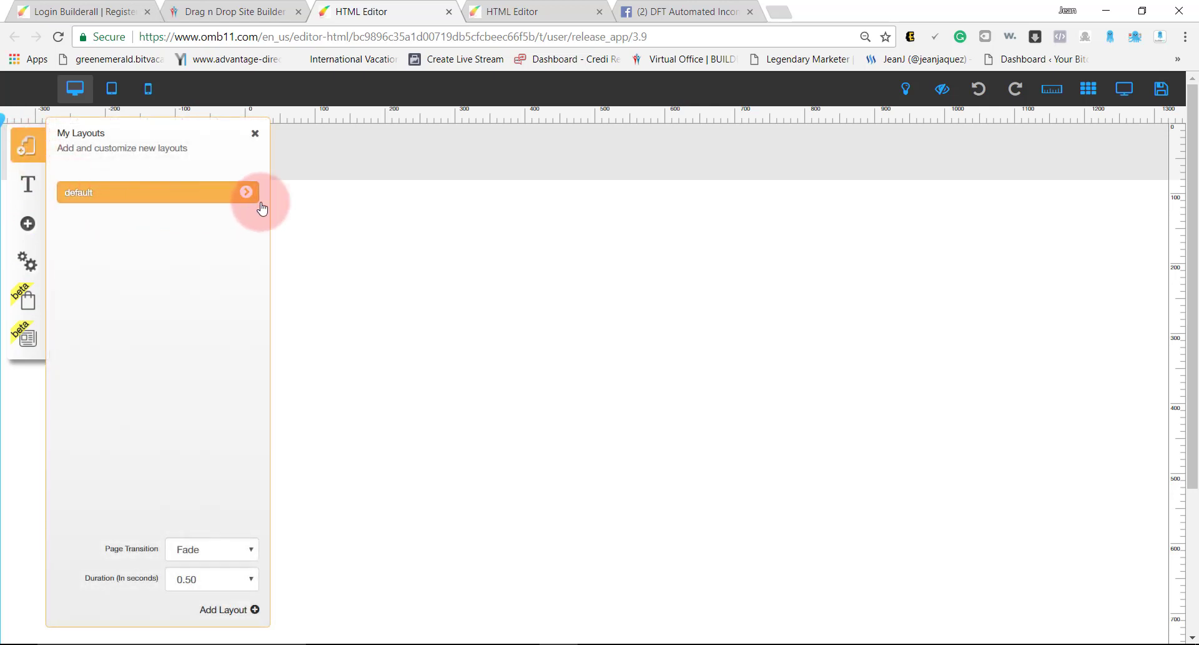
left_click(246, 192)
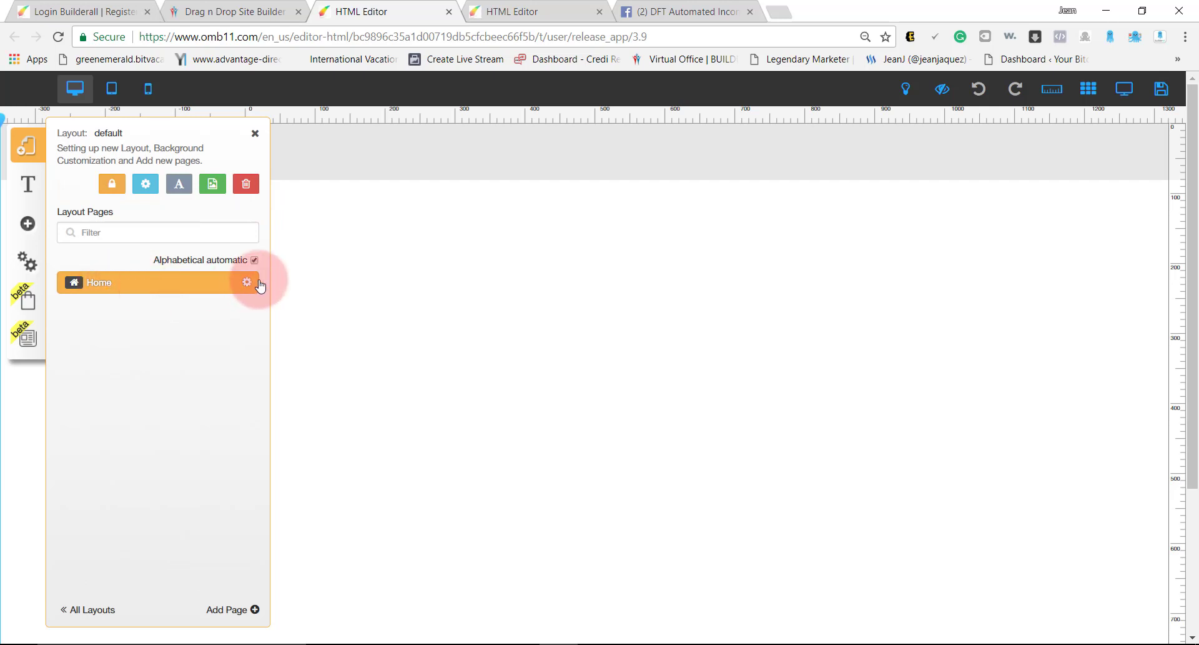
left_click(146, 188)
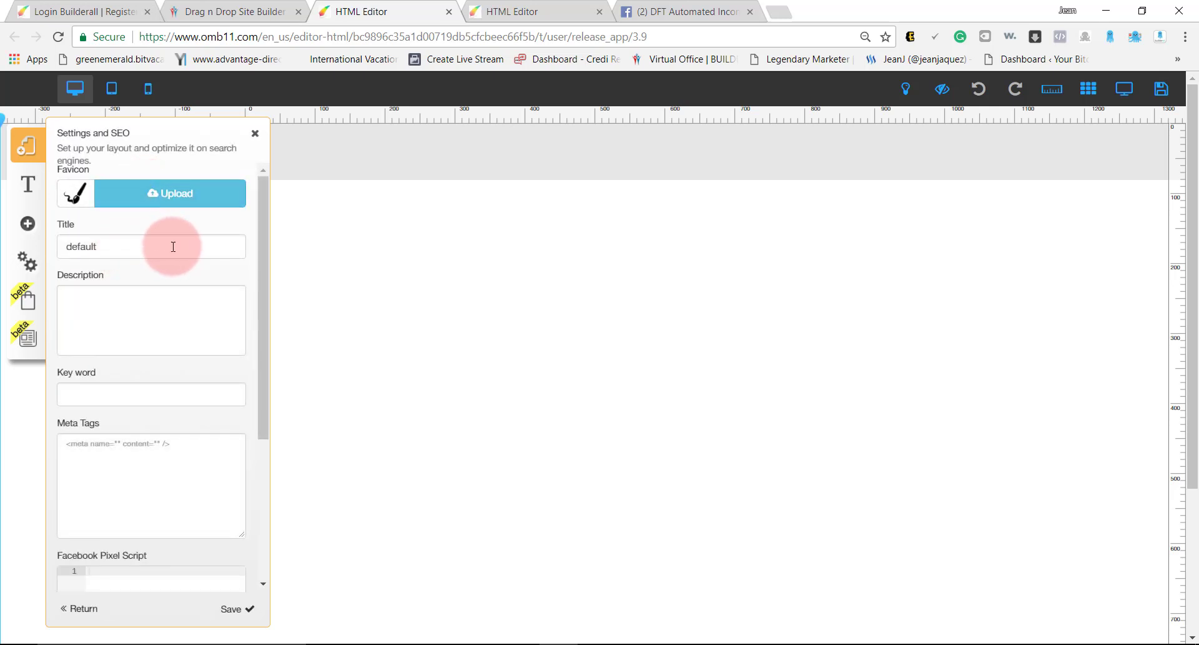
left_click_drag(173, 246, 53, 249)
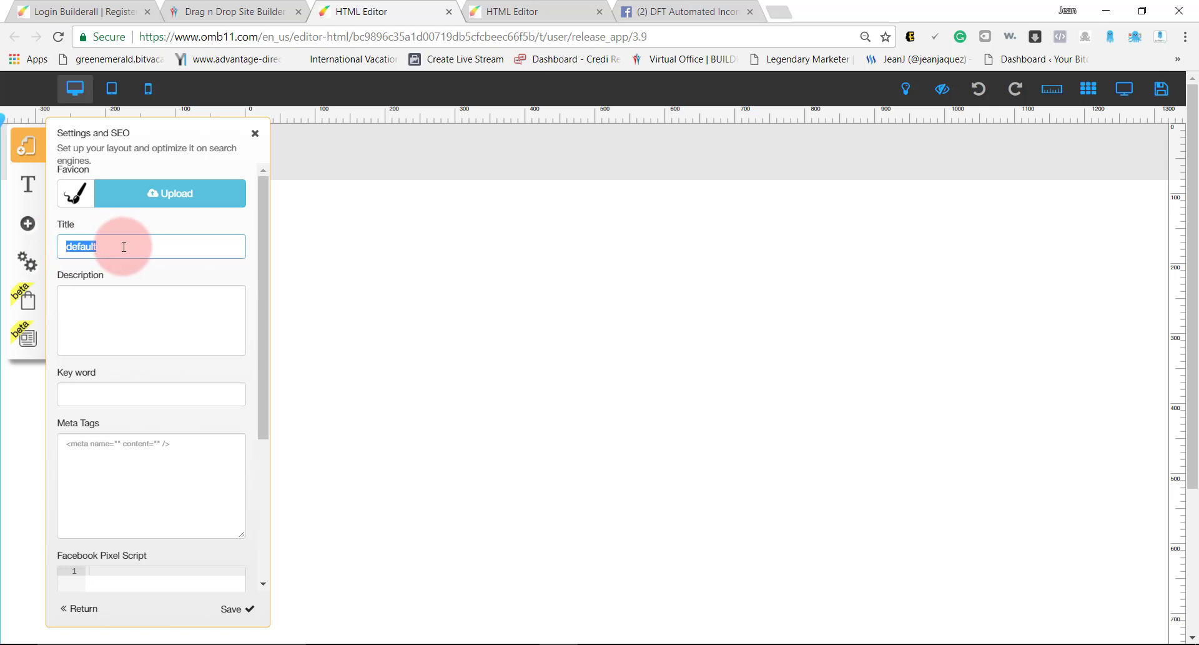
Switch to the Facebook group page, close the chat window with the simplestadvertising link, and return to the HTML Editor.
left_click(670, 15)
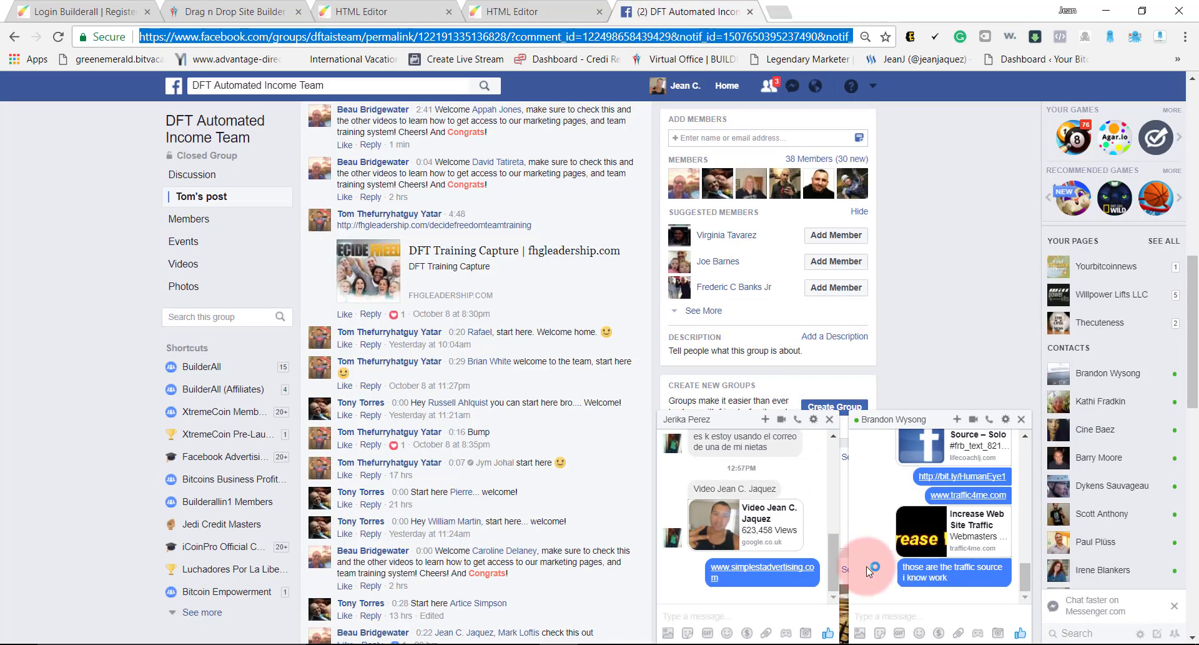
left_click(830, 419)
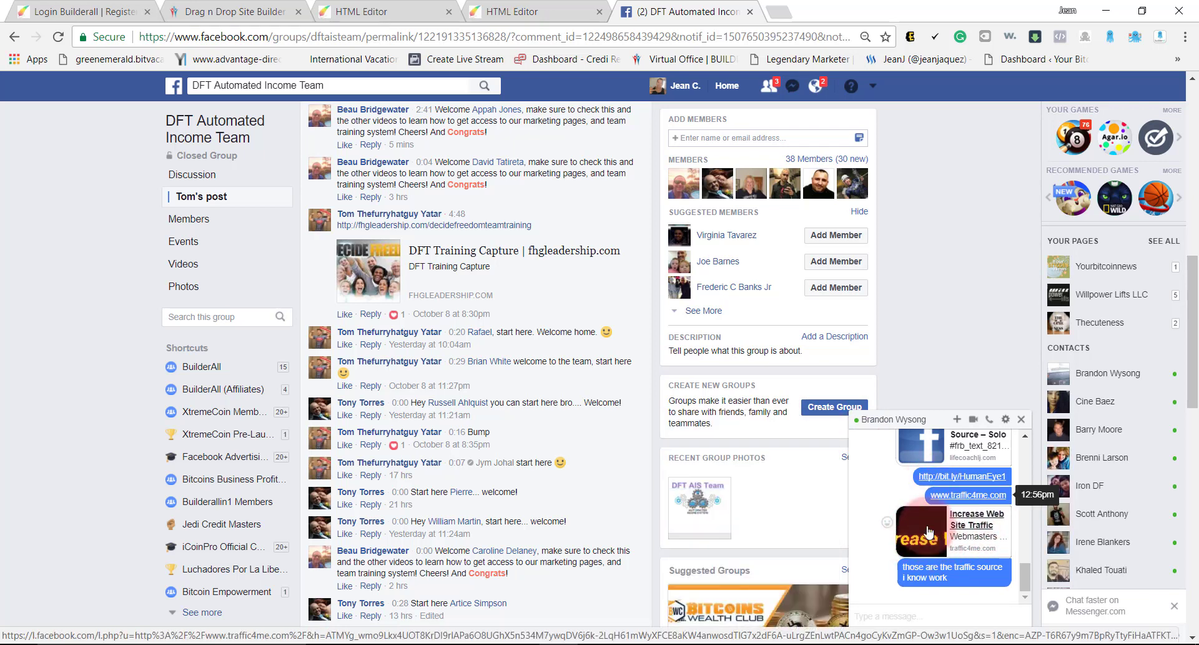
left_click(376, 9)
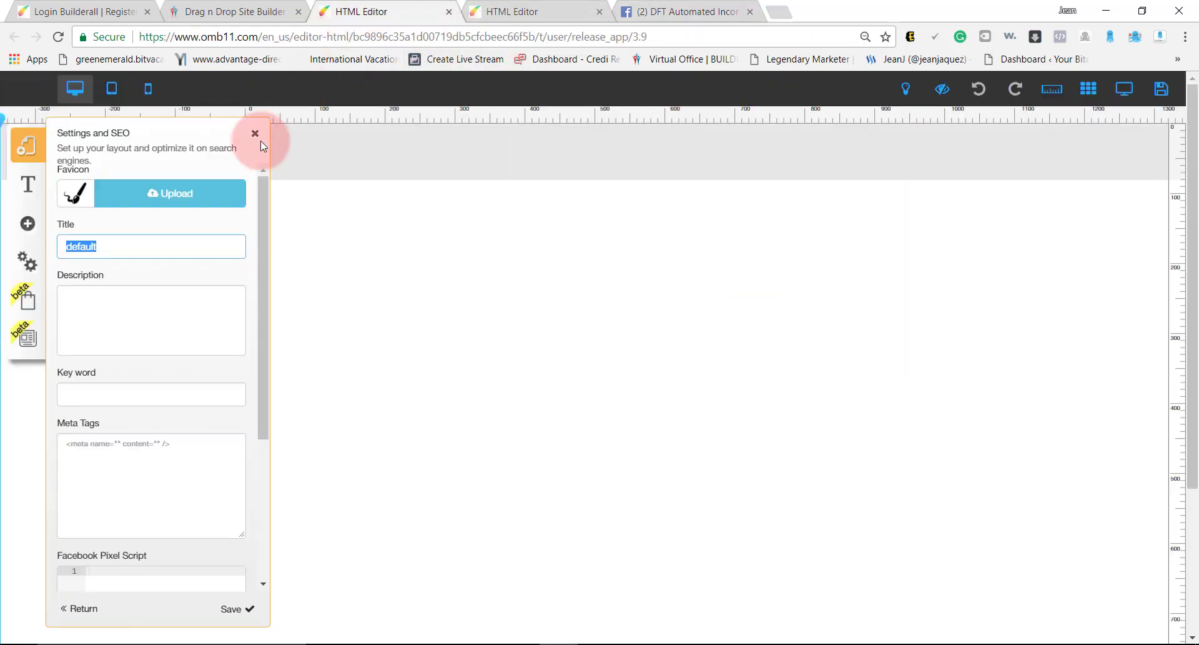
Set the default layout's title to "something" and save its Settings and SEO.
left_click(129, 246)
left_click_drag(128, 246, 59, 246)
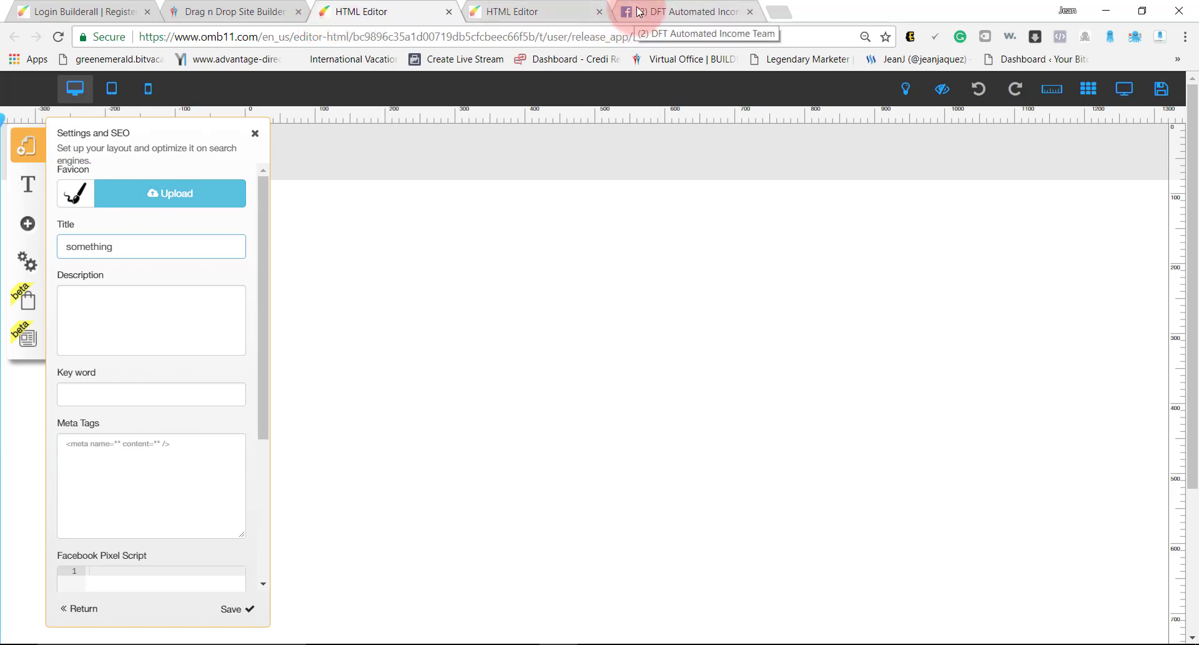
left_click(100, 250)
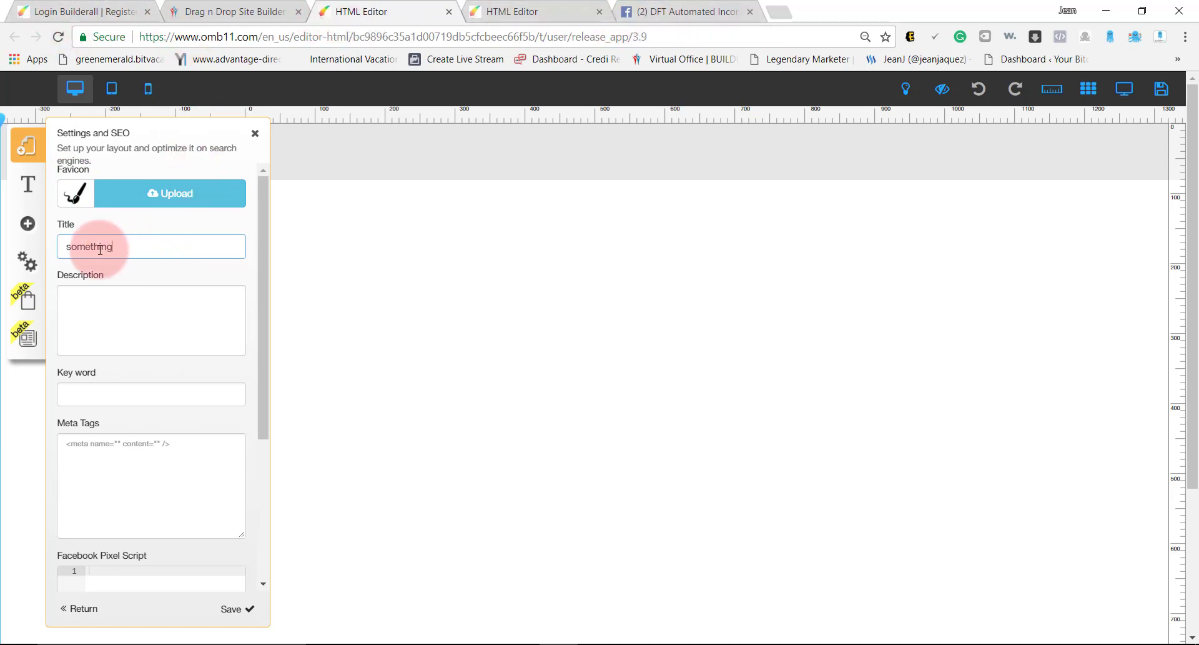
left_click_drag(100, 250, 257, 360)
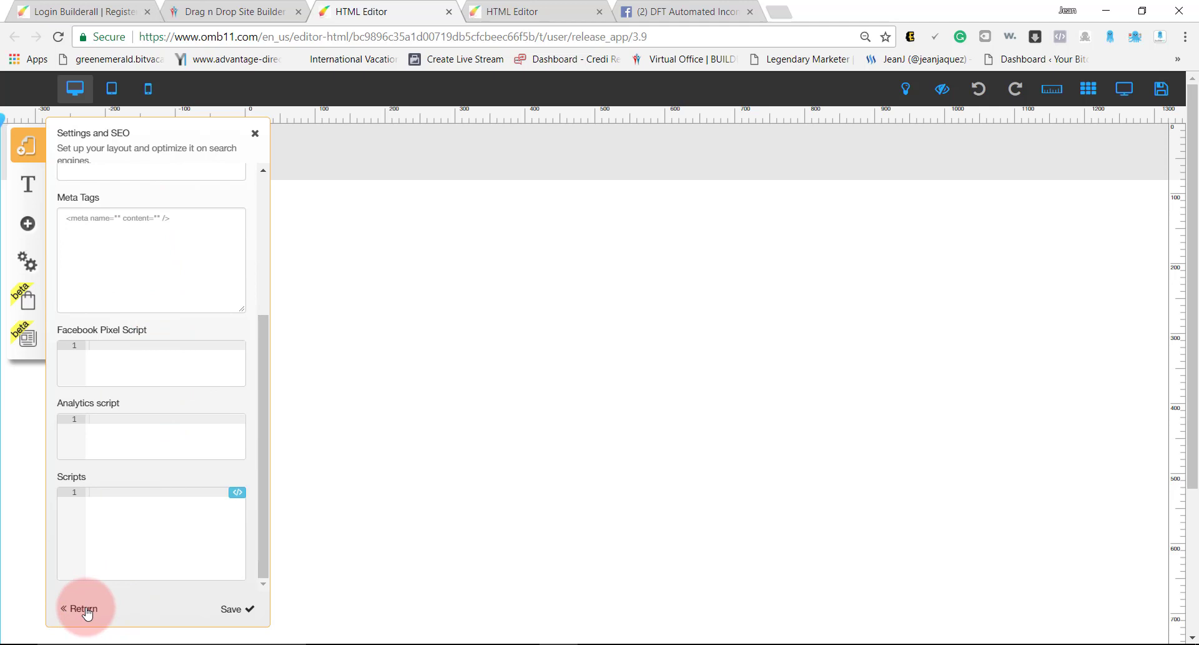
left_click(231, 609)
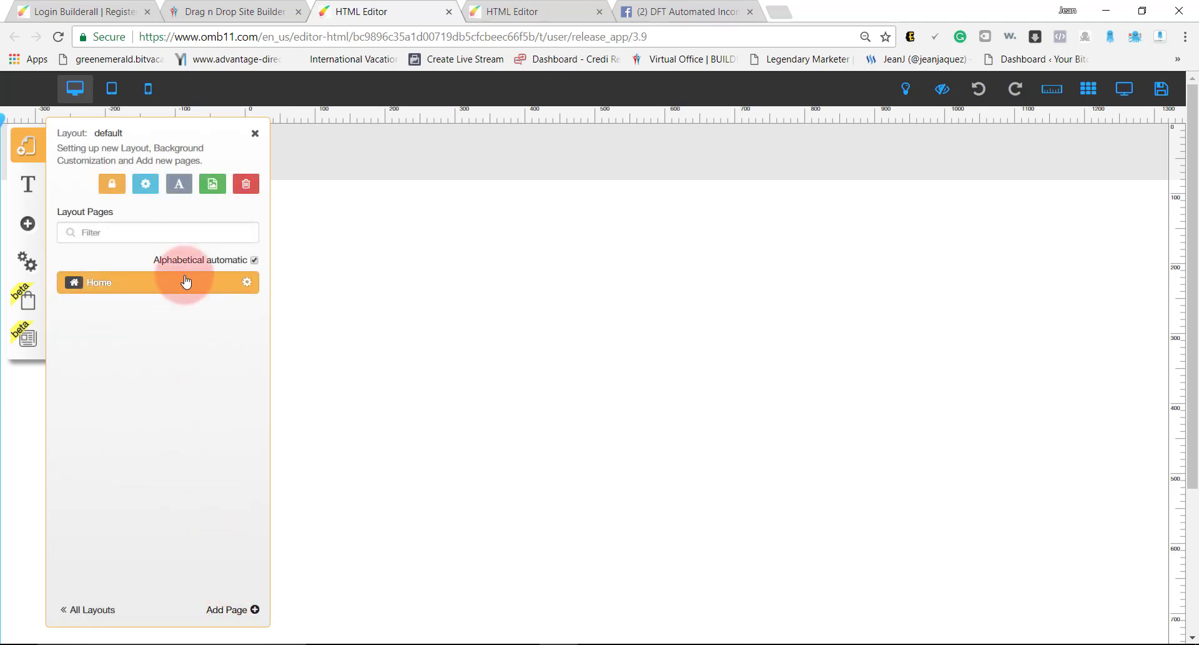
Set the Home page's name to "something2" and its address to "something" in its Settings and SEO.
left_click(247, 283)
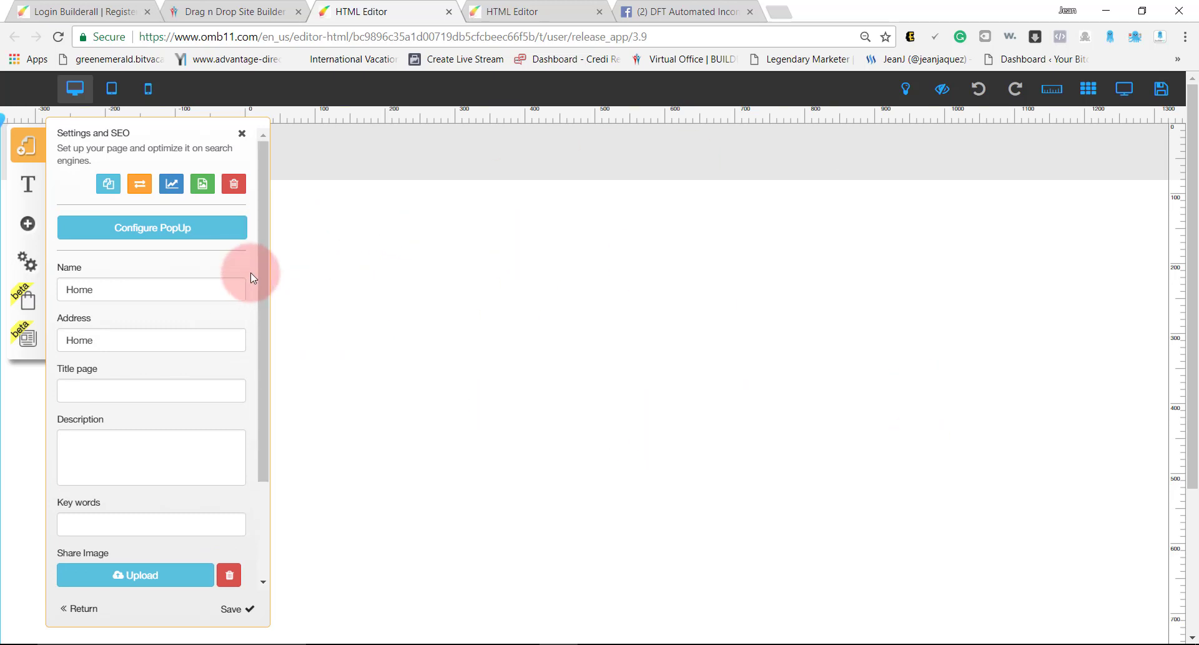
left_click_drag(264, 269, 252, 241)
double_click(140, 286)
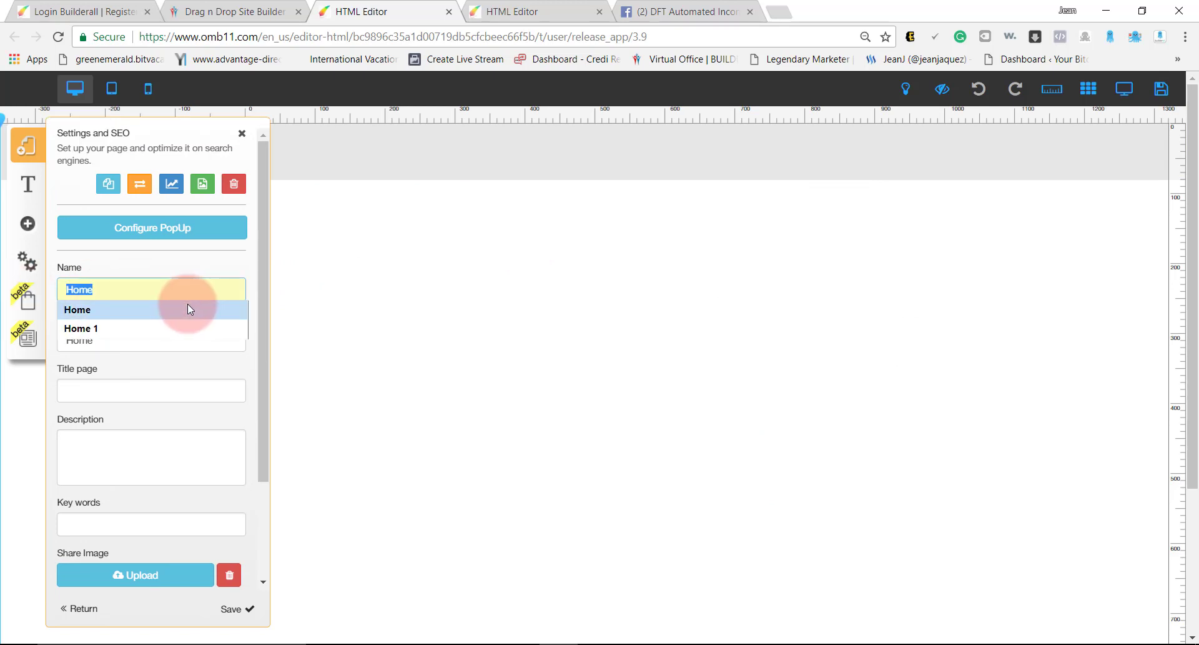
type("seomthin")
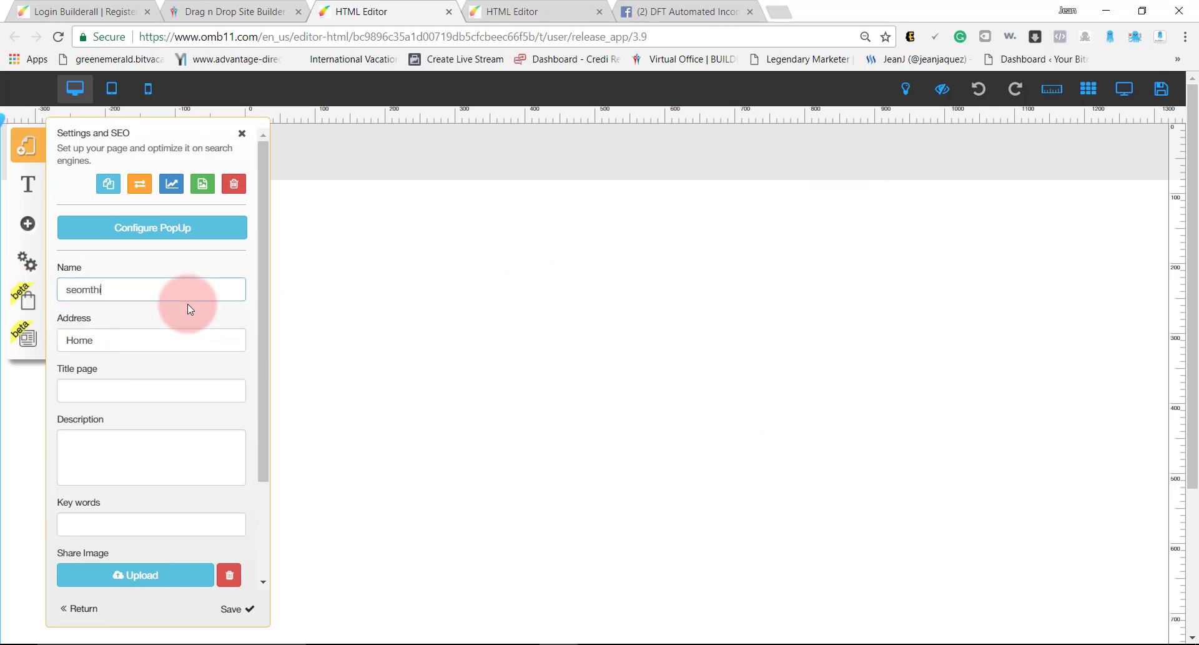
key("ctrl+a")
type("something2")
double_click(167, 341)
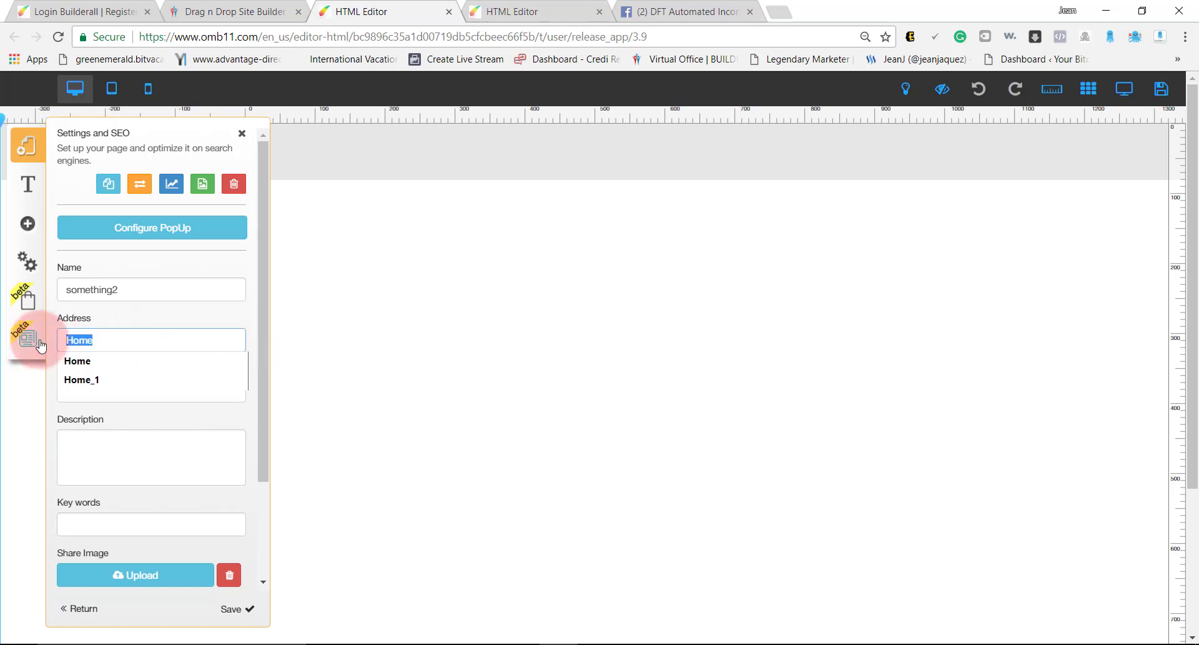
type("somehing")
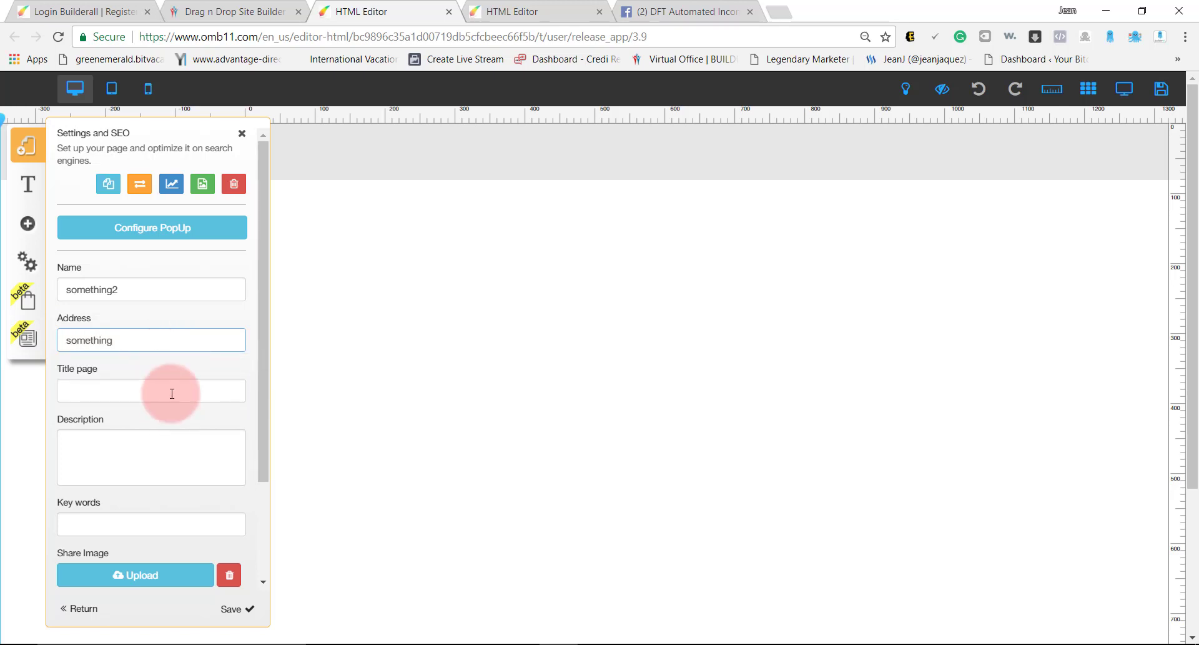
left_click(170, 392)
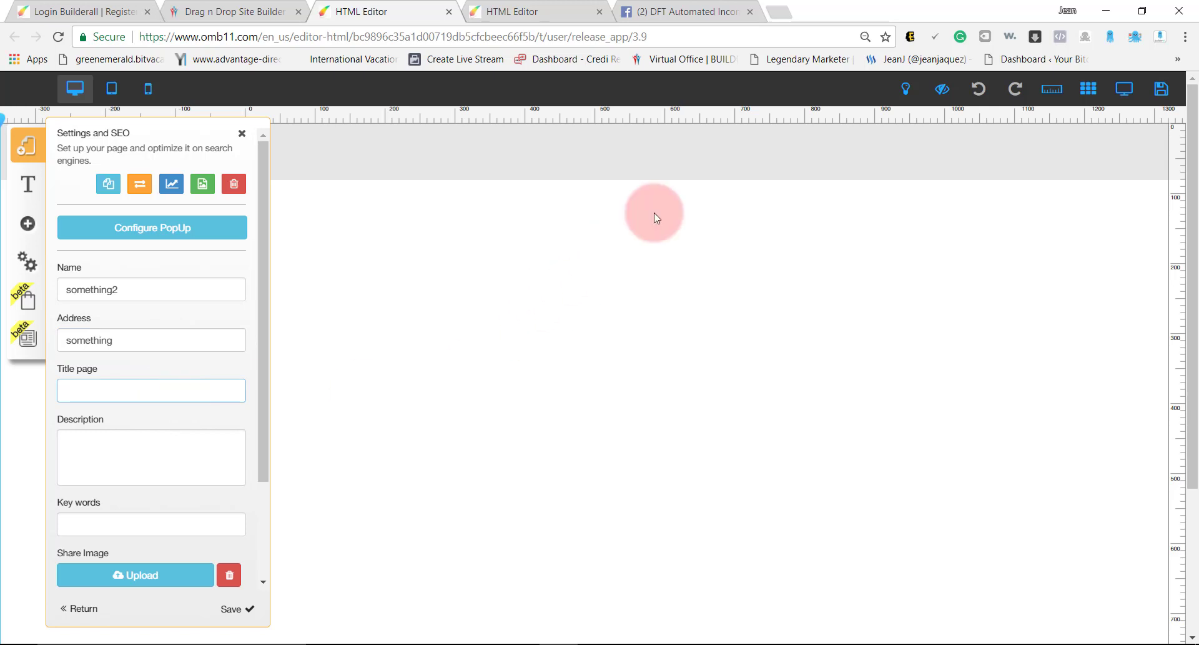
Write the example page URL simplestadvertising.com/something in a new browser tab without loading it, and return to the HTML Editor.
left_click(781, 13)
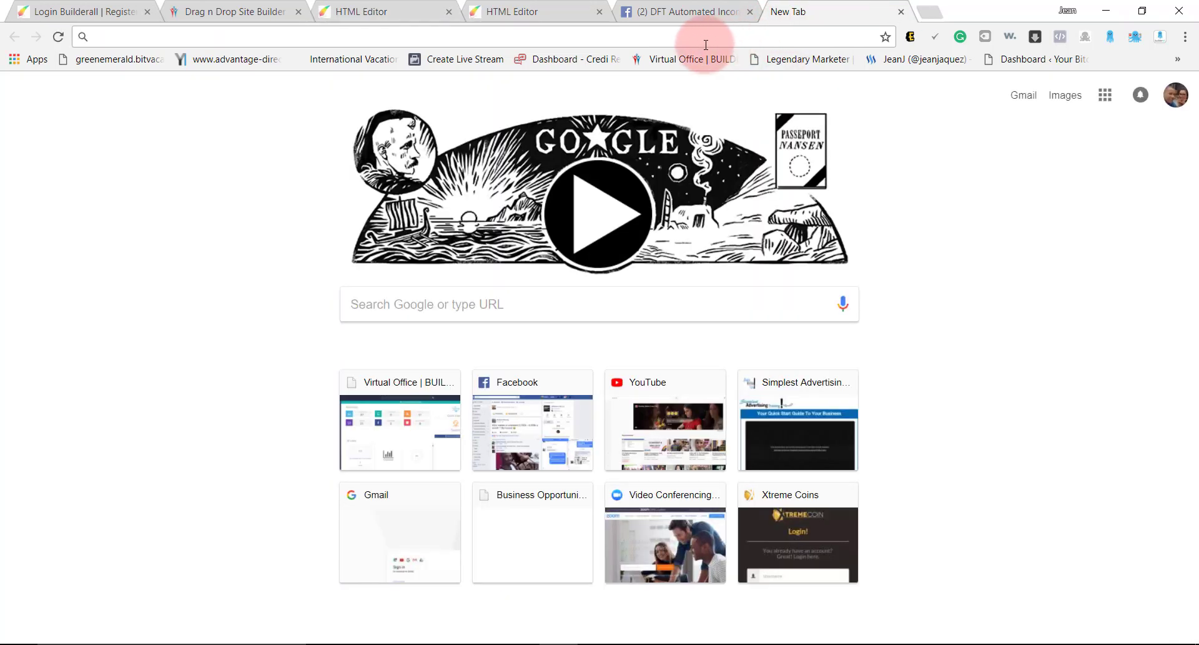
type("simplestadvertising.com")
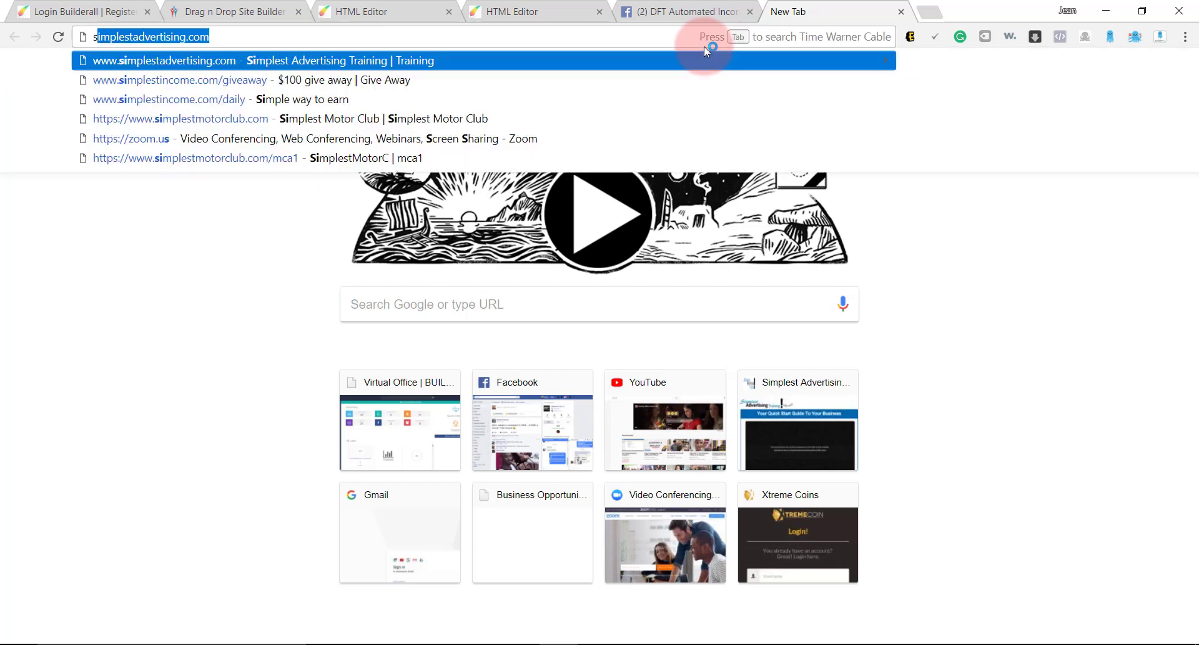
key("Right")
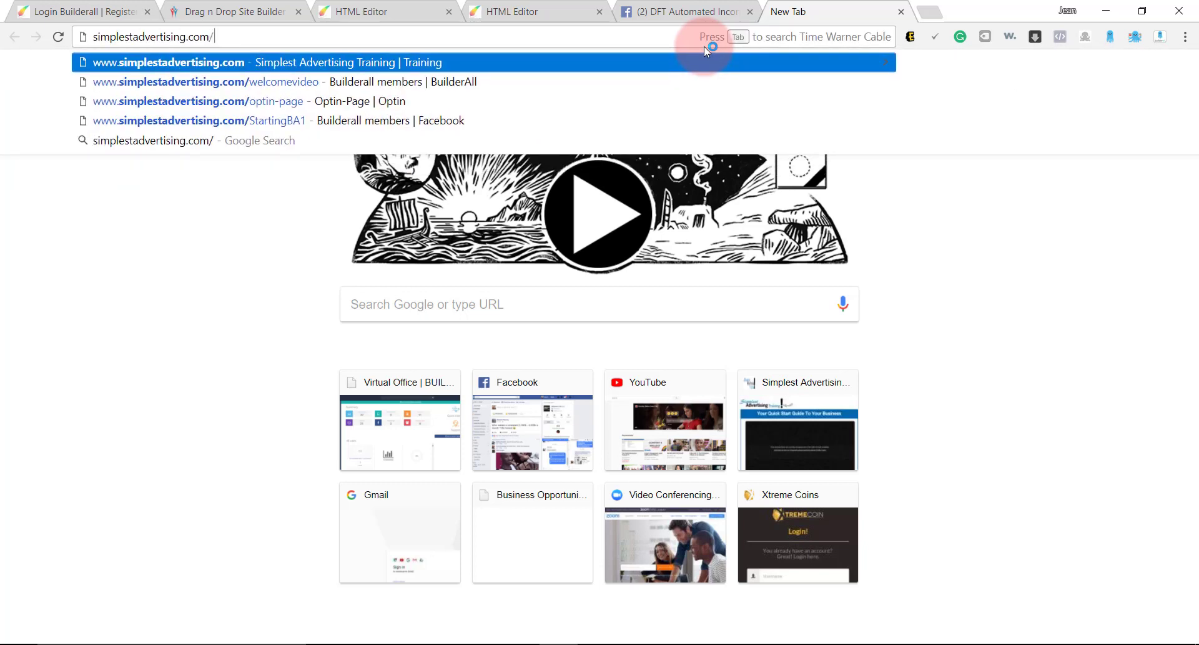
type("/something")
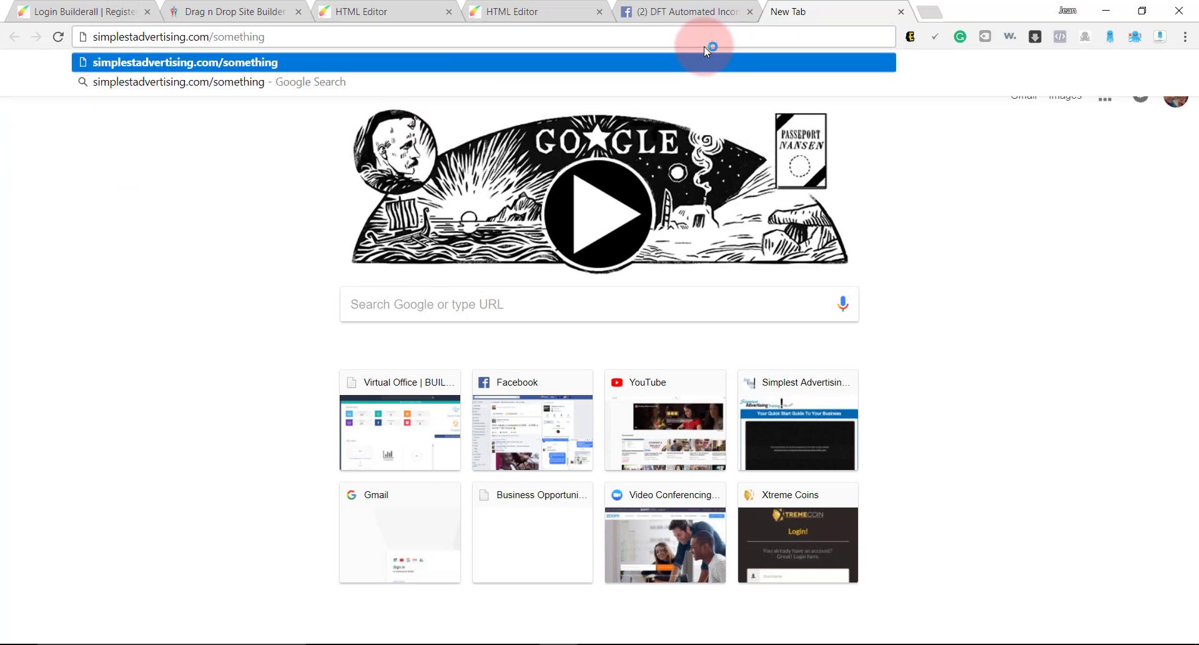
left_click(349, 14)
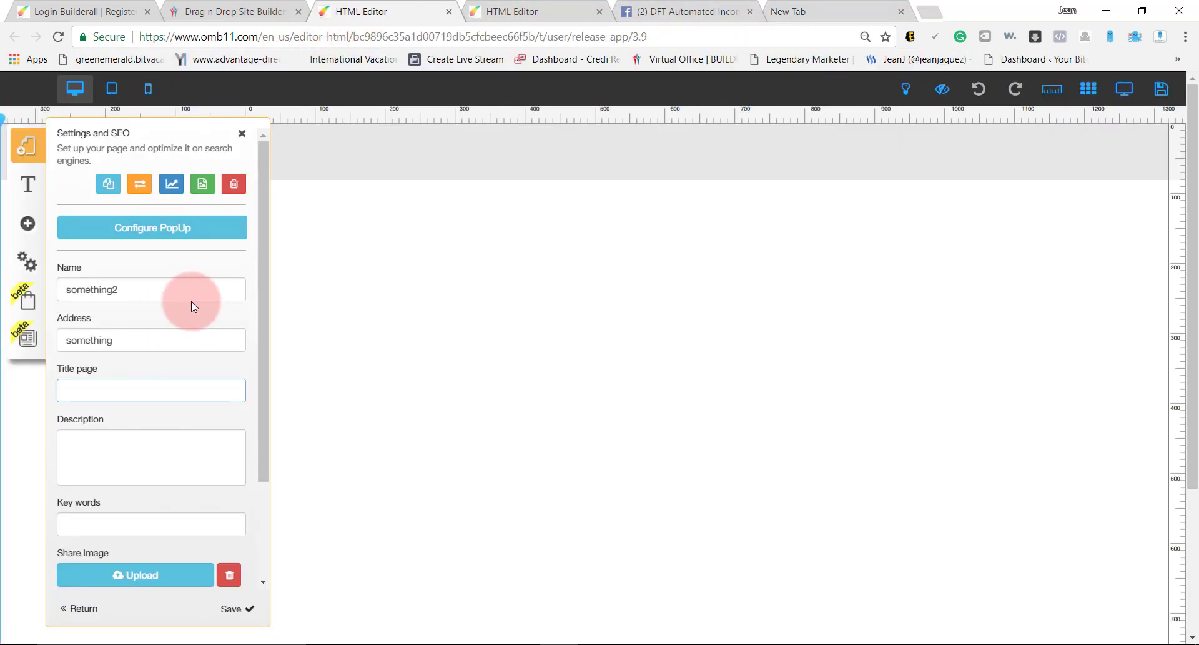
Save the something2 page's settings and reopen them to review the address, title, description, key words, share image and head script fields.
left_click(238, 617)
left_click(248, 284)
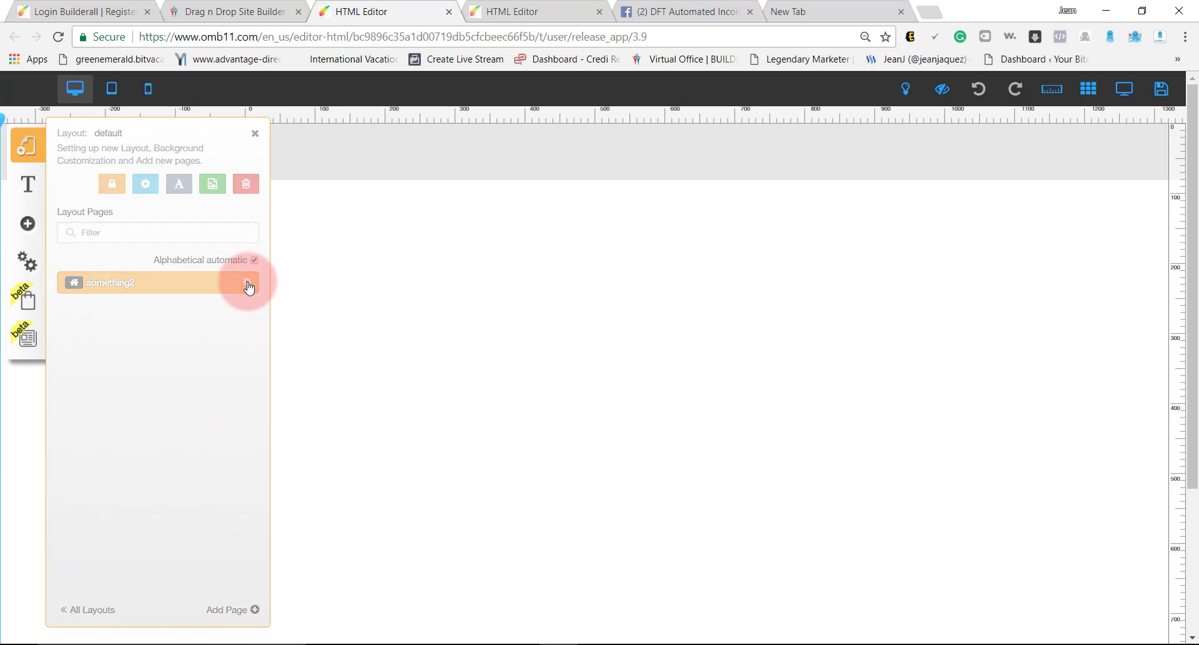
left_click_drag(263, 272, 250, 396)
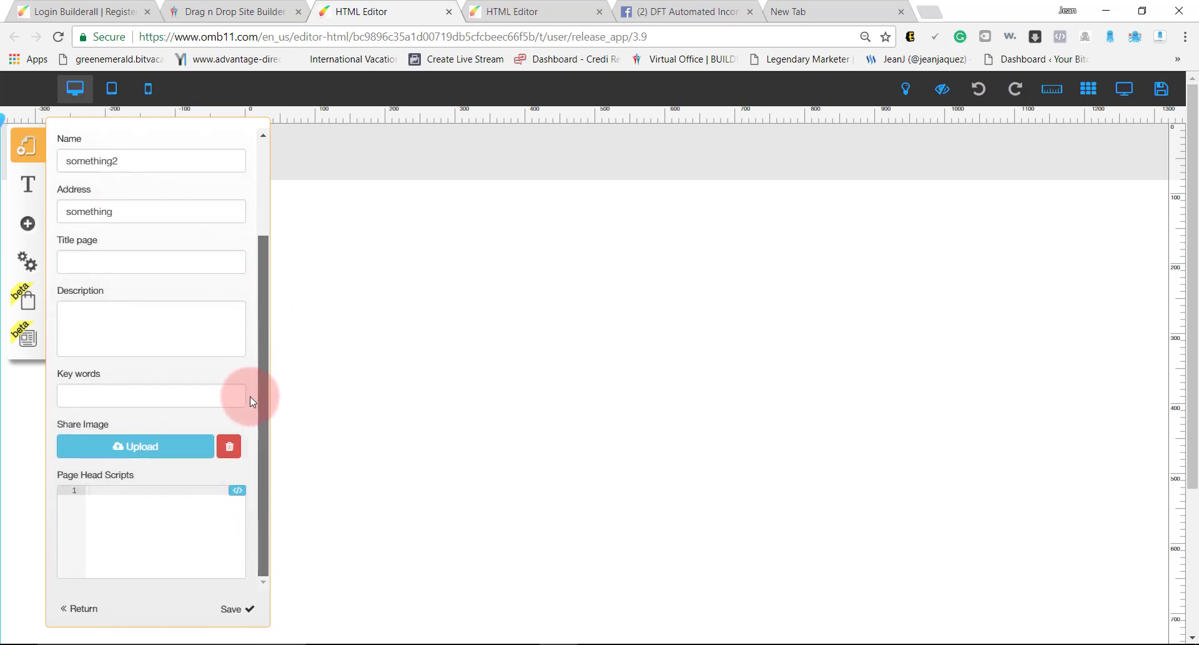
left_click(113, 253)
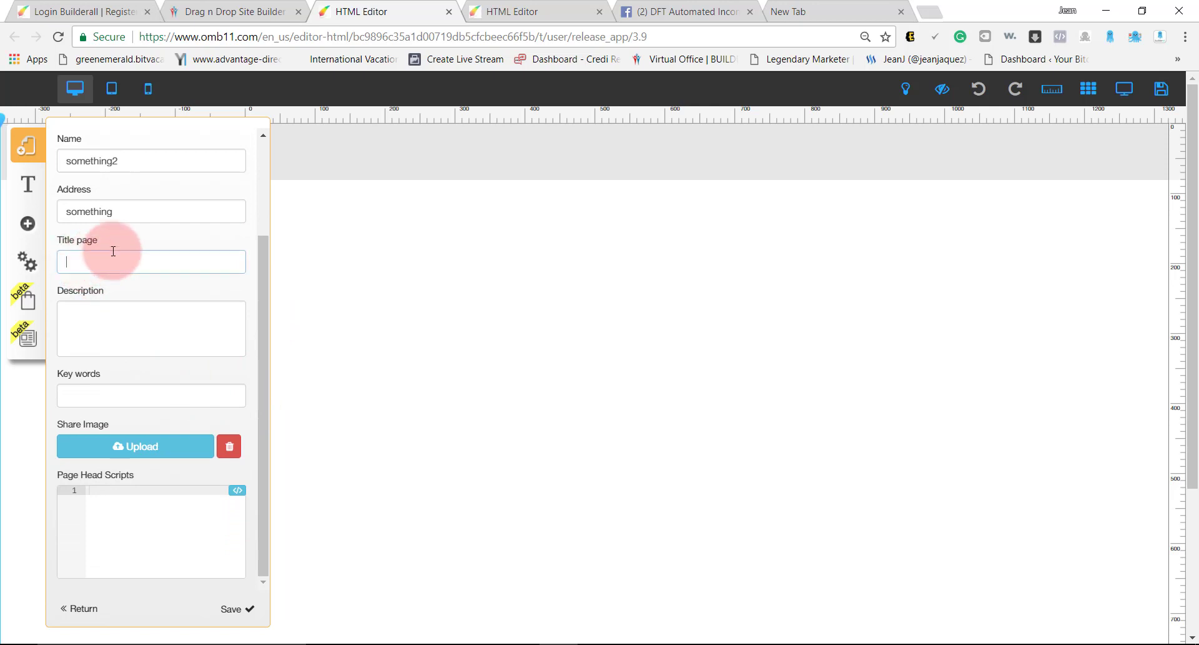
left_click(125, 212)
scroll(109, 290, "up", 2)
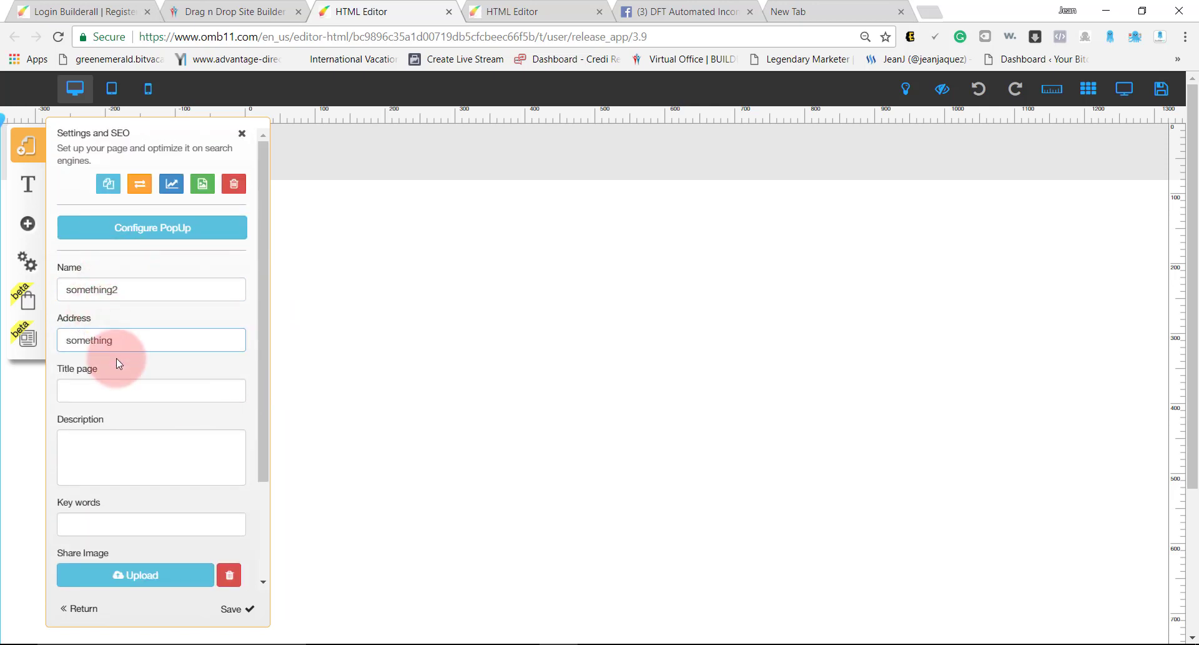
Set the something2 page's share image to the picture of two smartphones from the file repository and save the page settings.
scroll(116, 357, "down", 2)
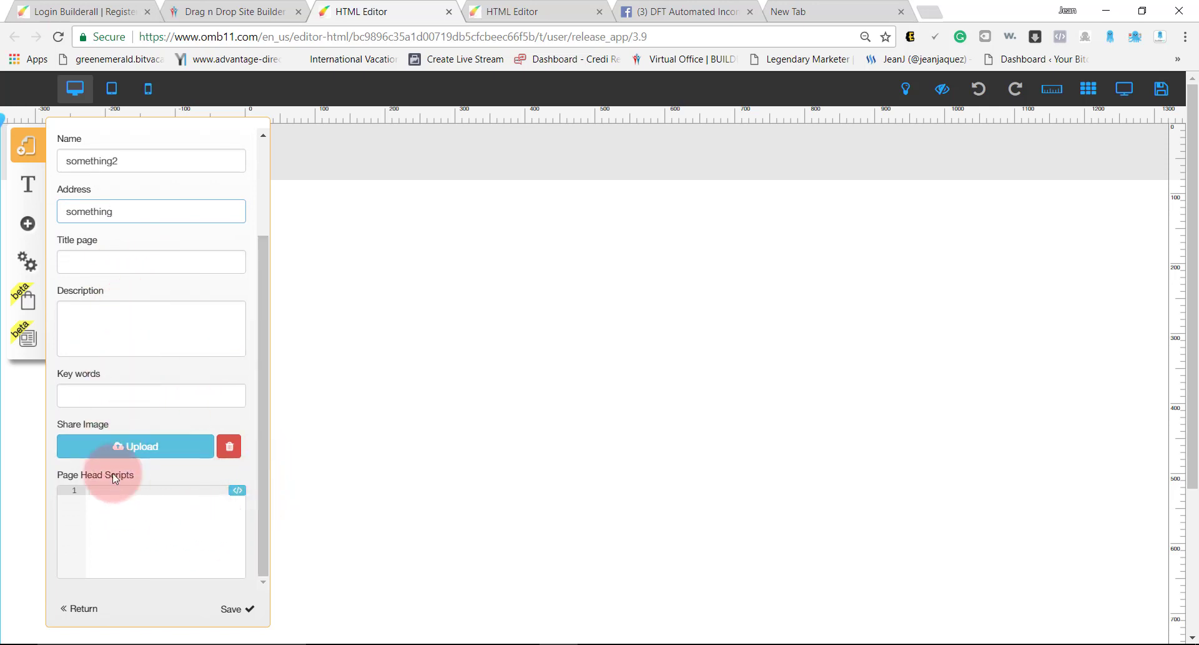
left_click(96, 429)
left_click(118, 448)
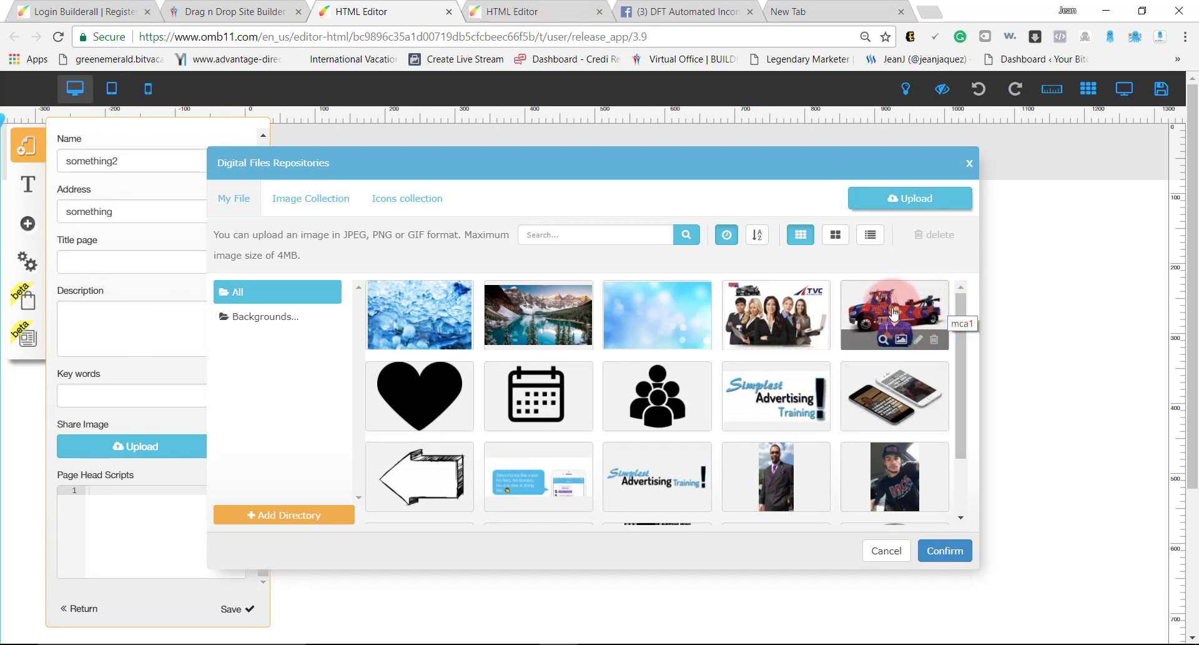
left_click(790, 381)
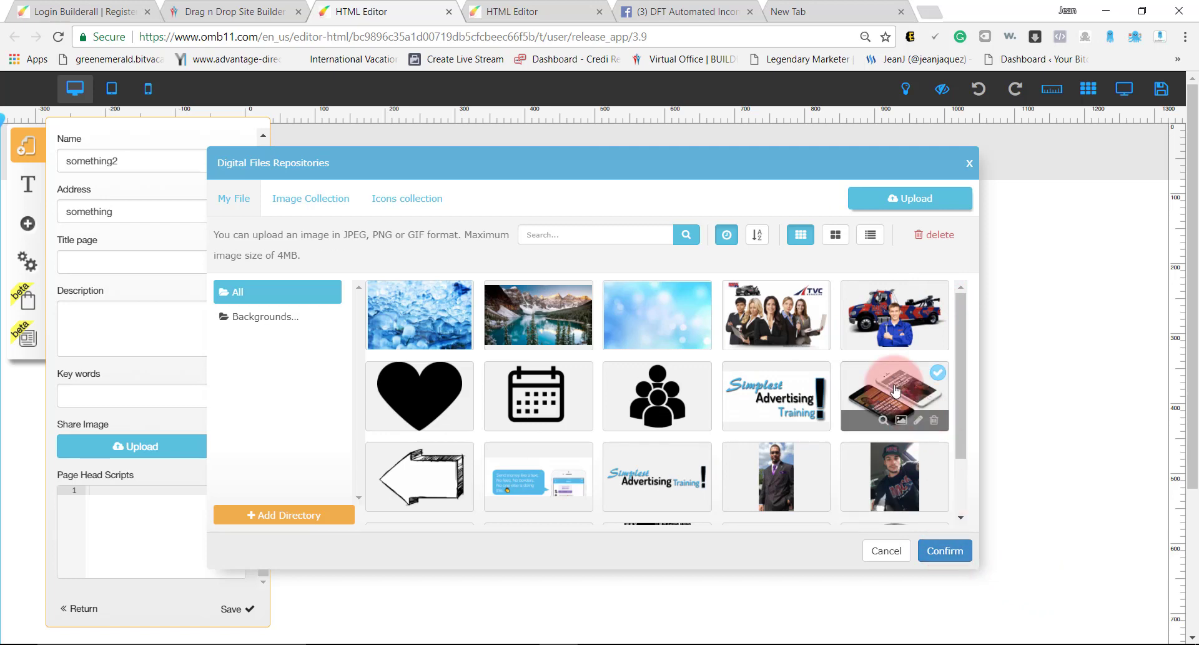
left_click(943, 551)
left_click(553, 442)
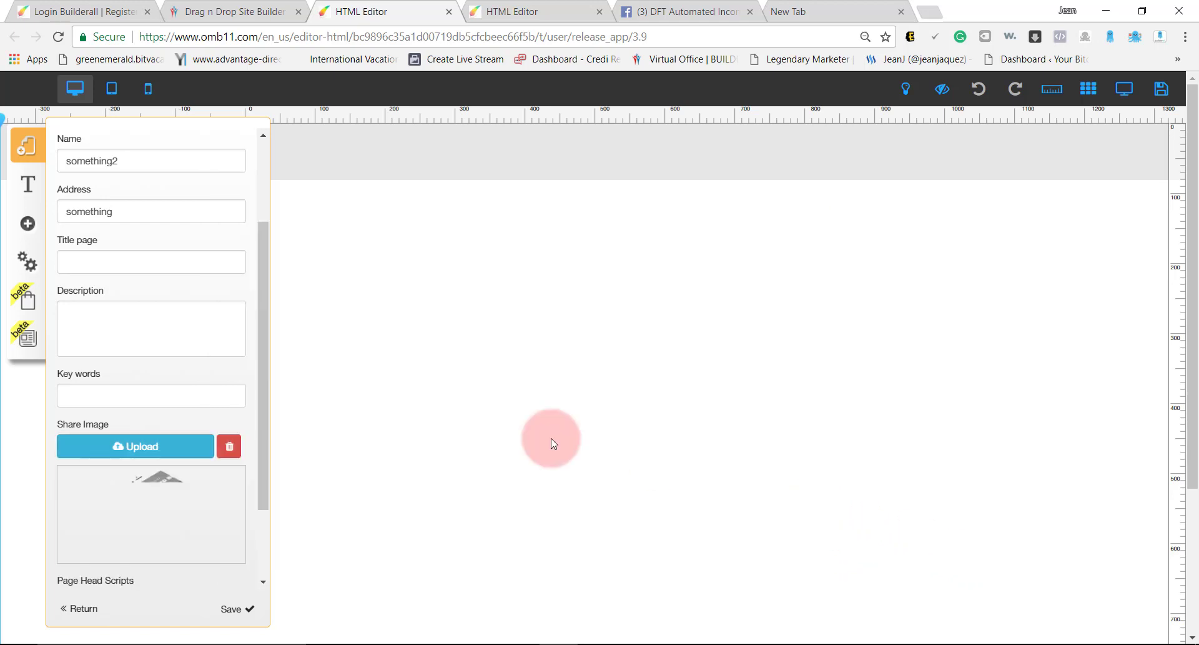
left_click(232, 609)
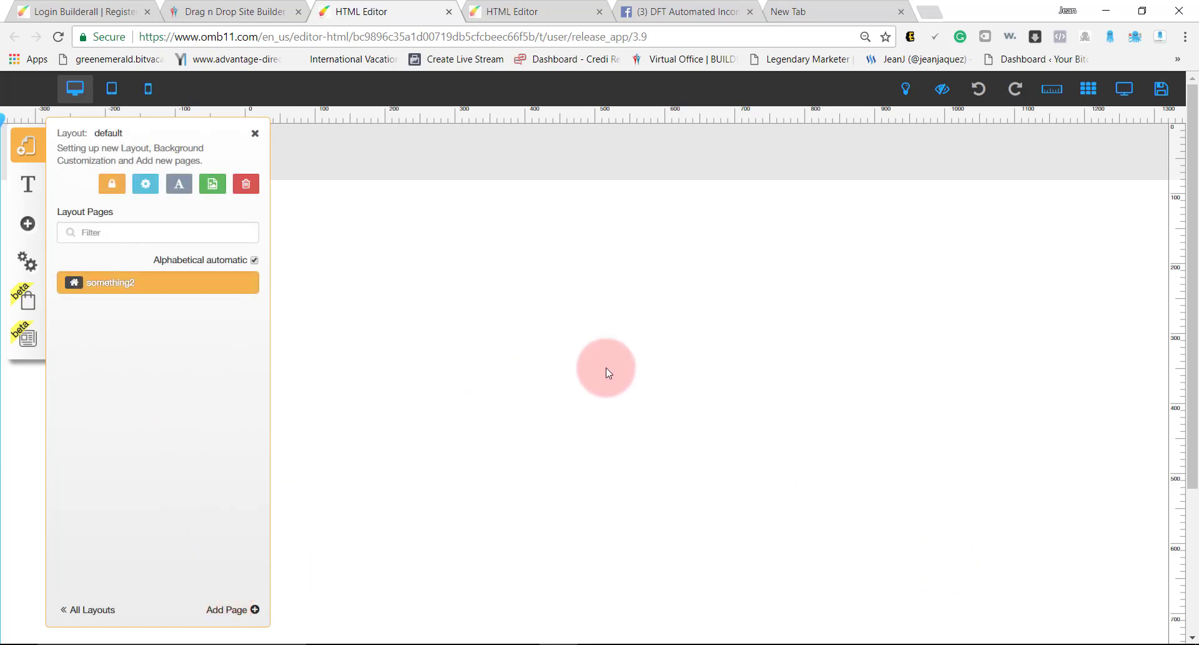
Reopen the something2 page's settings to check its share image, and save them again.
left_click(692, 14)
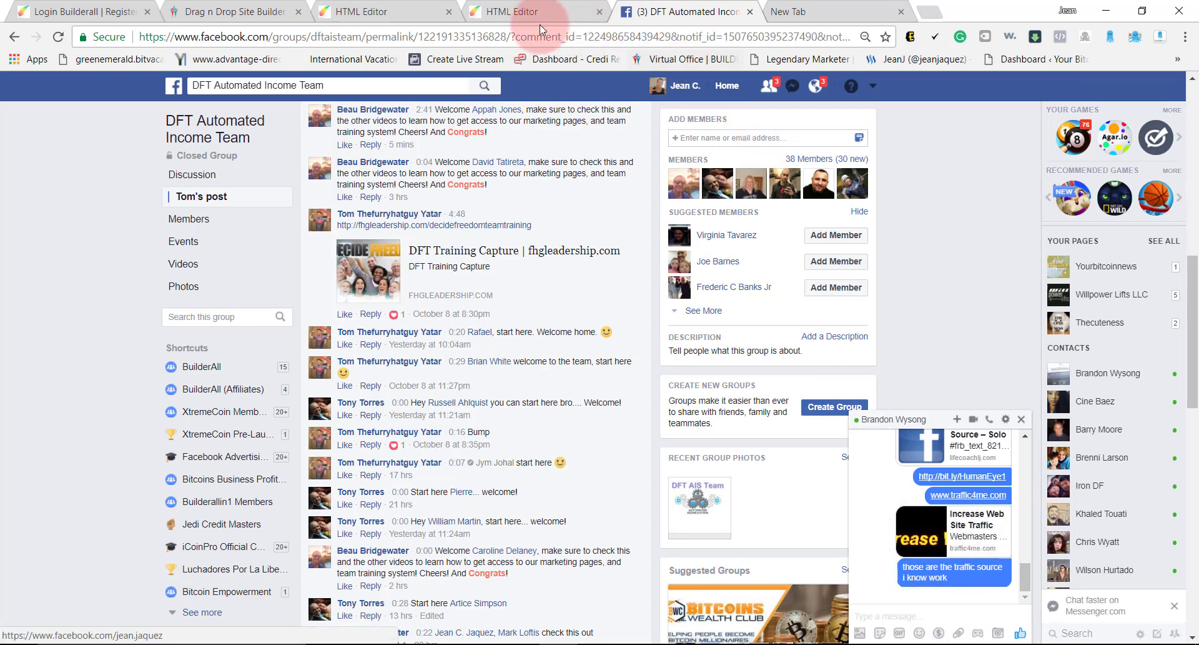
left_click(374, 14)
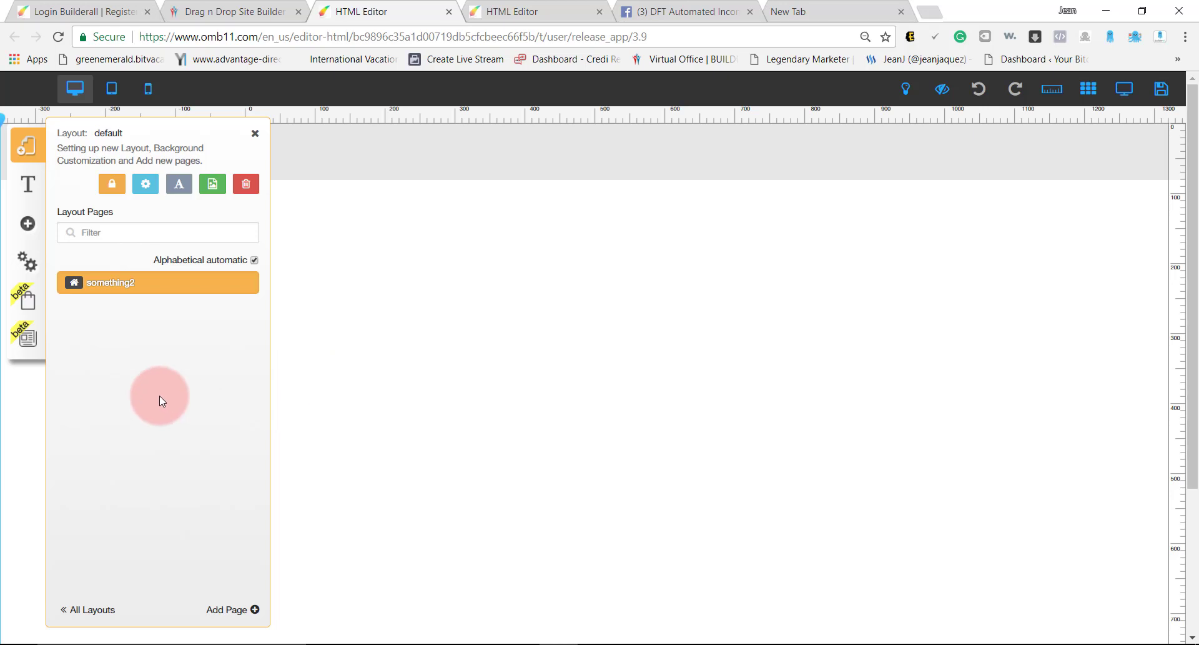
left_click(246, 284)
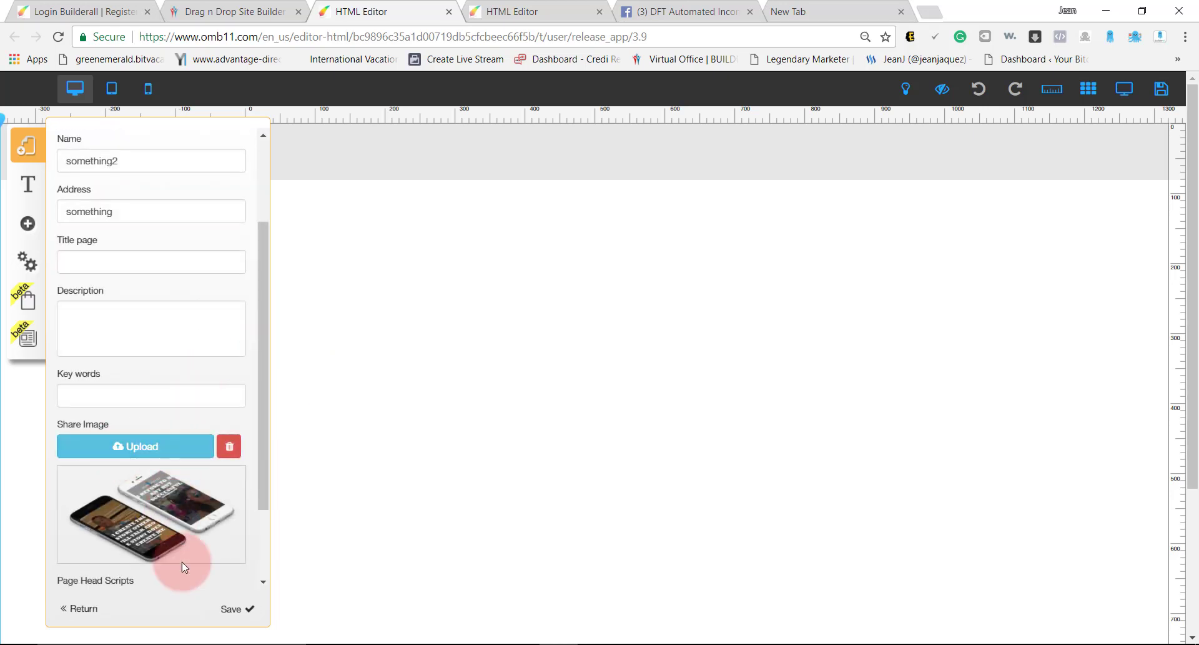
left_click(232, 608)
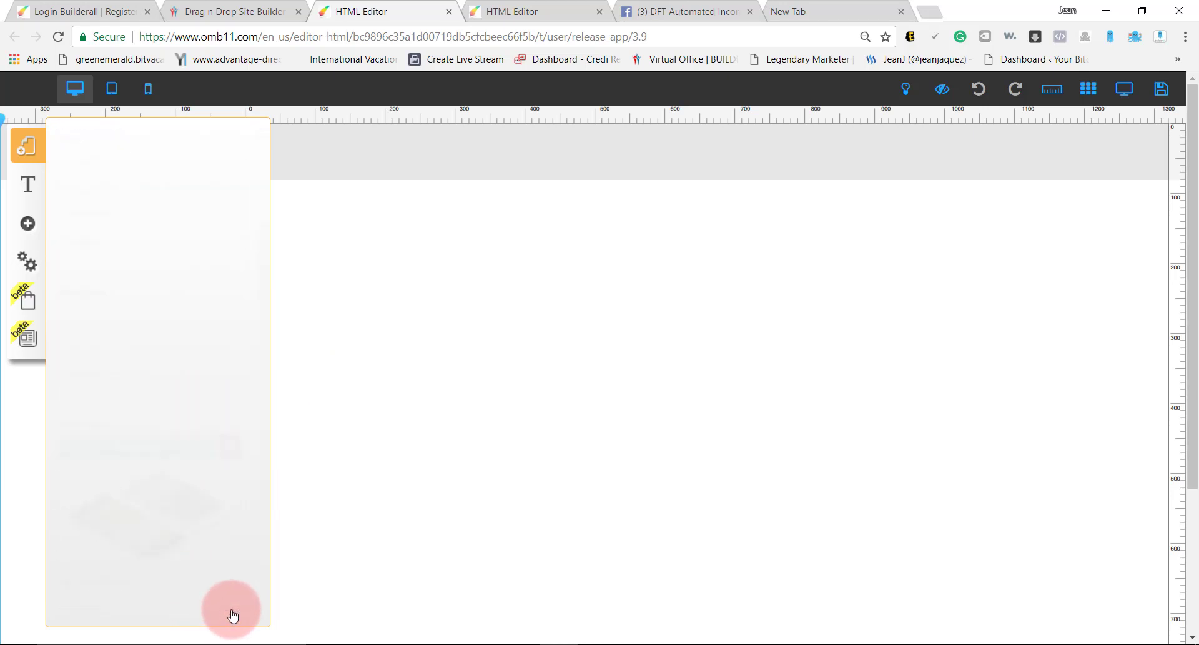
Switch to Facebook, examine the traffic4me.com link preview in the open chat, and go to the news feed.
left_click(677, 12)
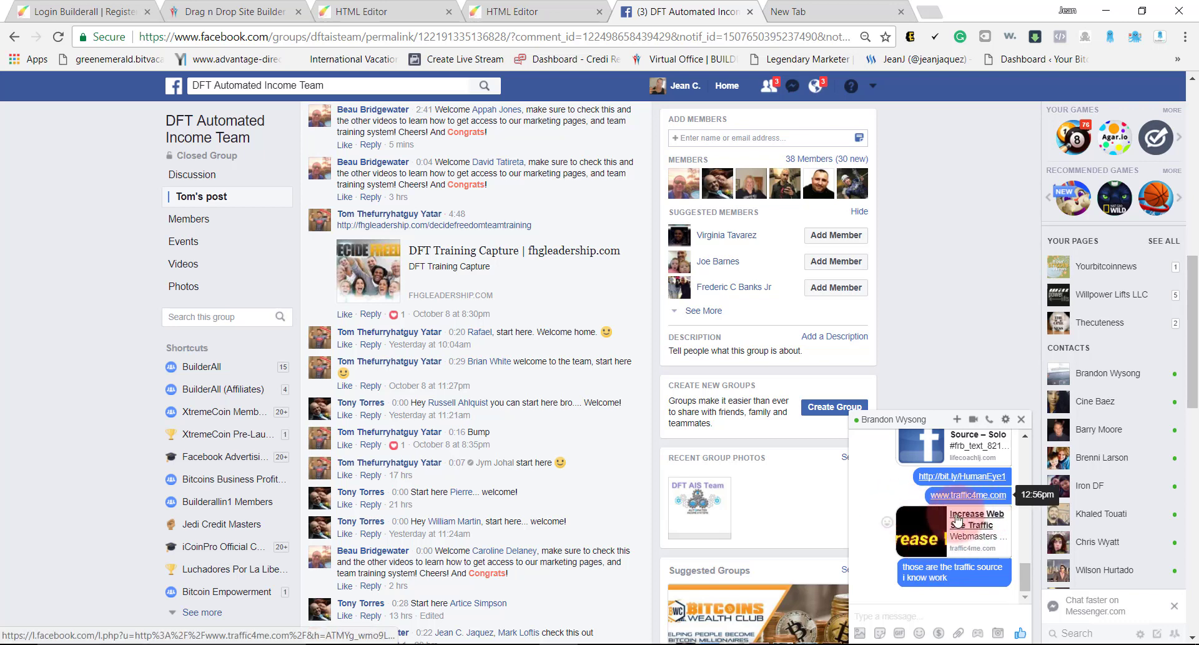
left_click(994, 531)
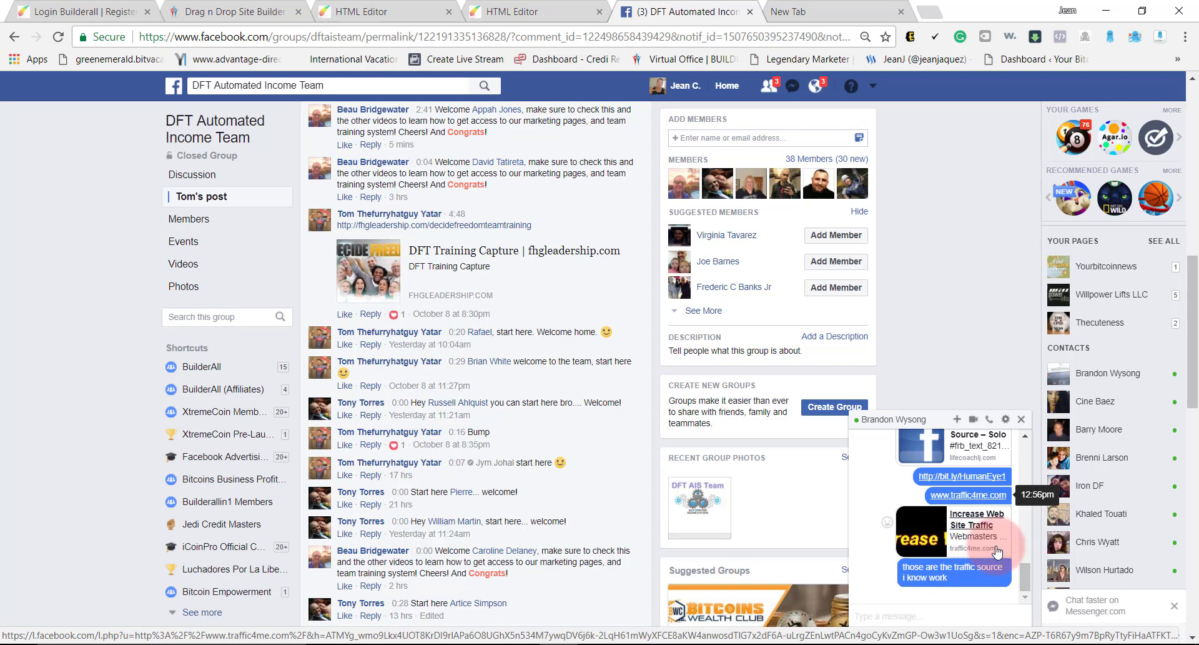
scroll(401, 334, "up", 10)
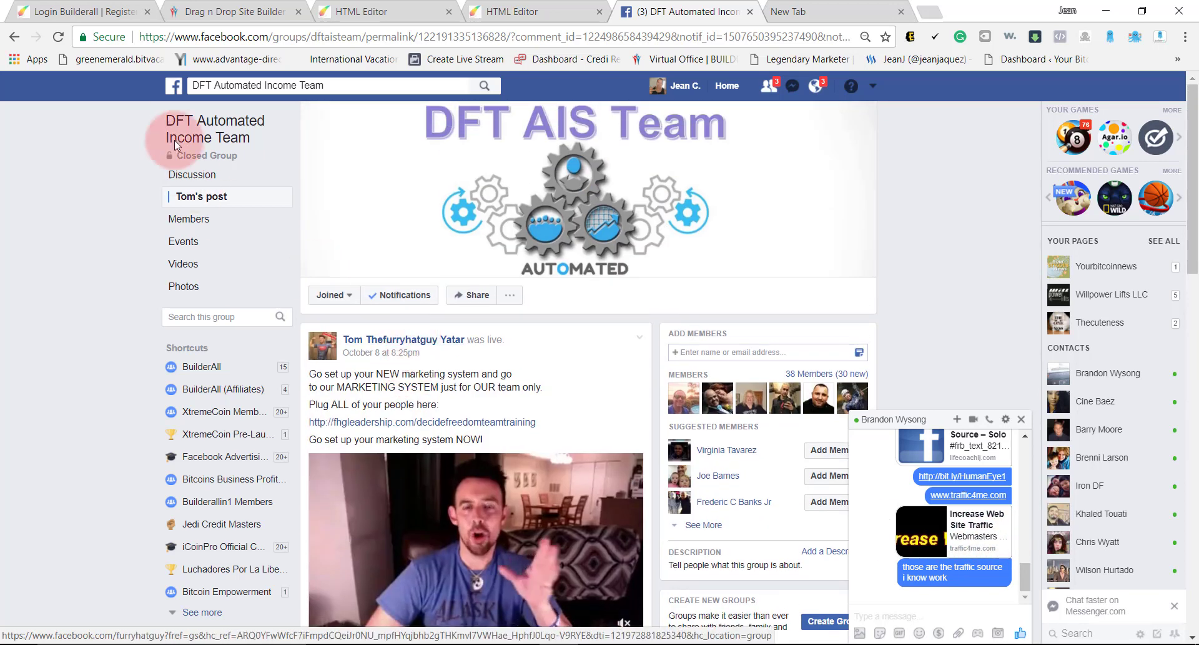
left_click(174, 86)
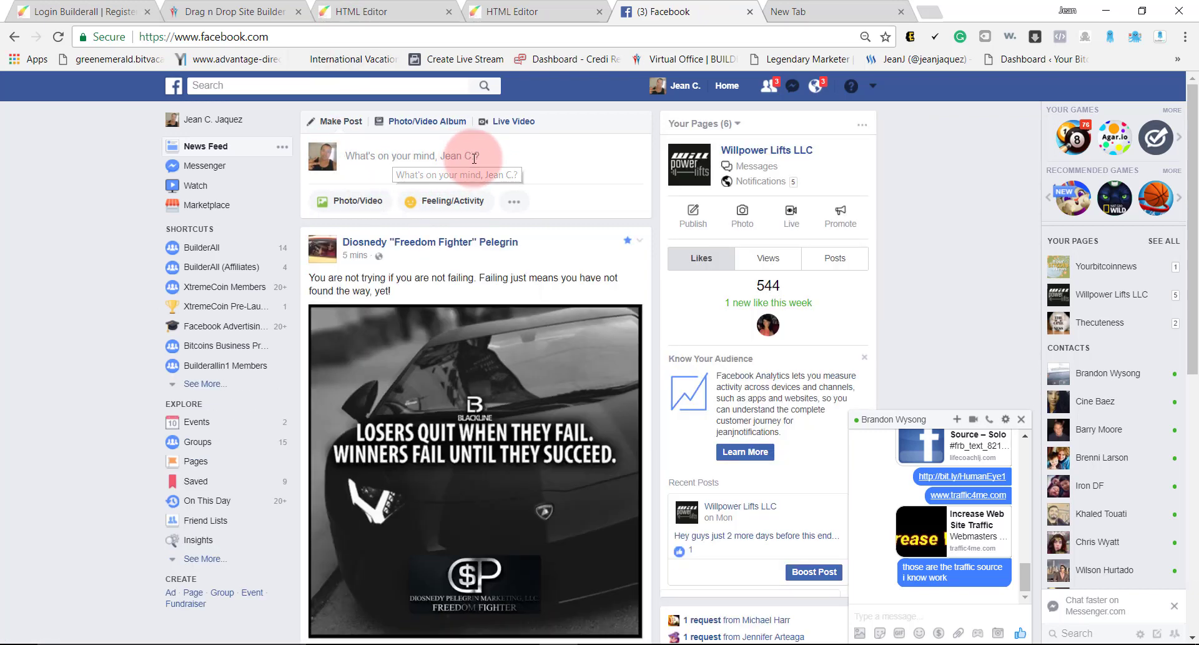
left_click(476, 153)
type("w")
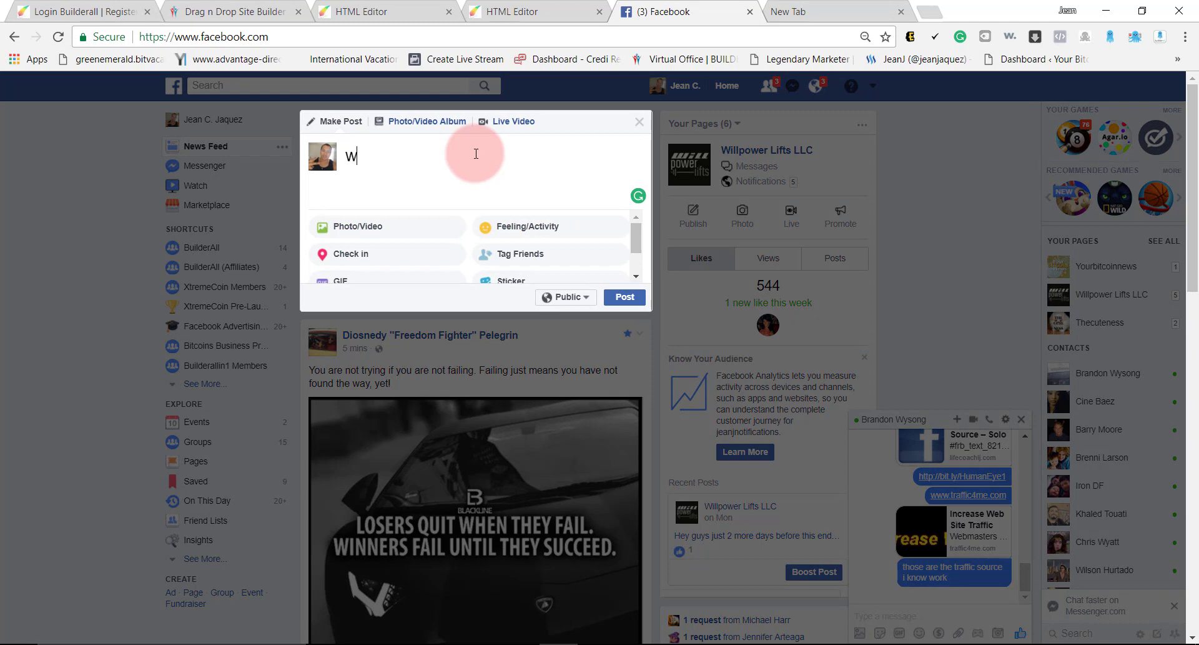
type("w.s")
type("http://bit.ly/HumanEye1")
type("le")
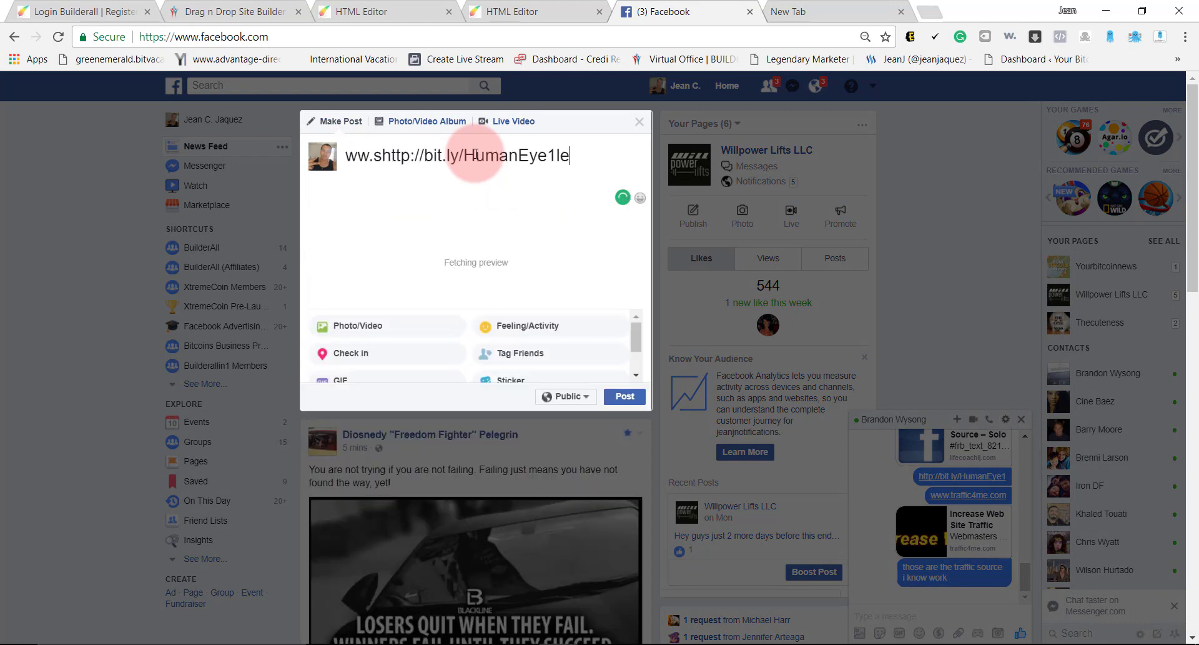
key("ctrl+a")
key("BackSpace")
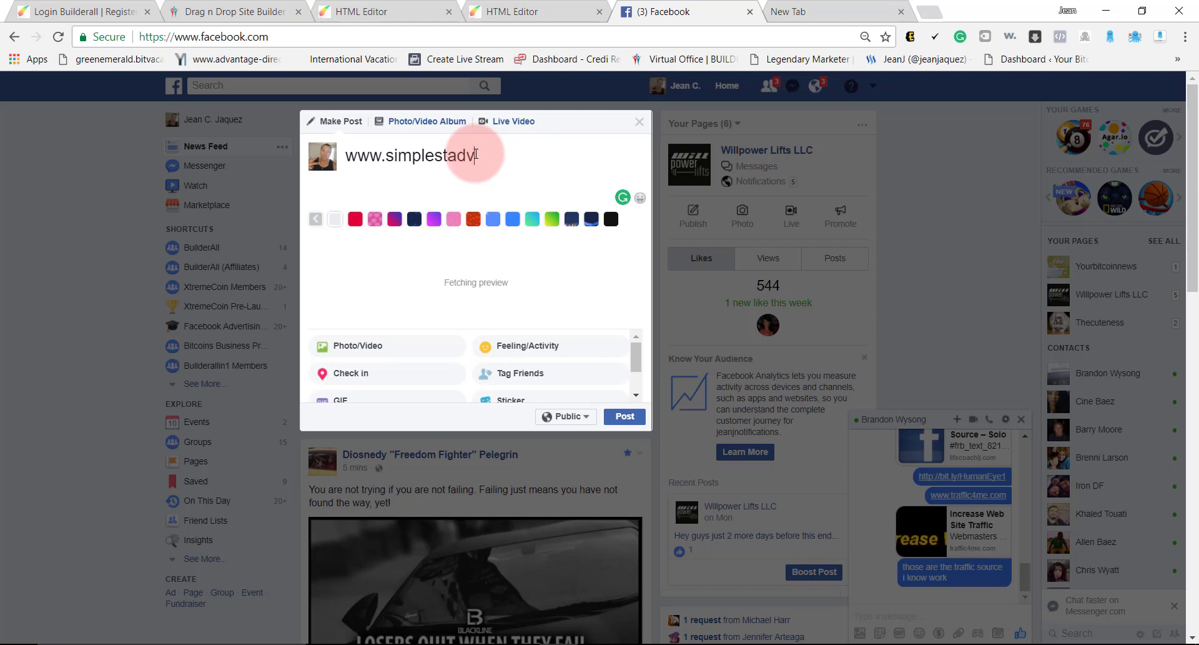
type(".com")
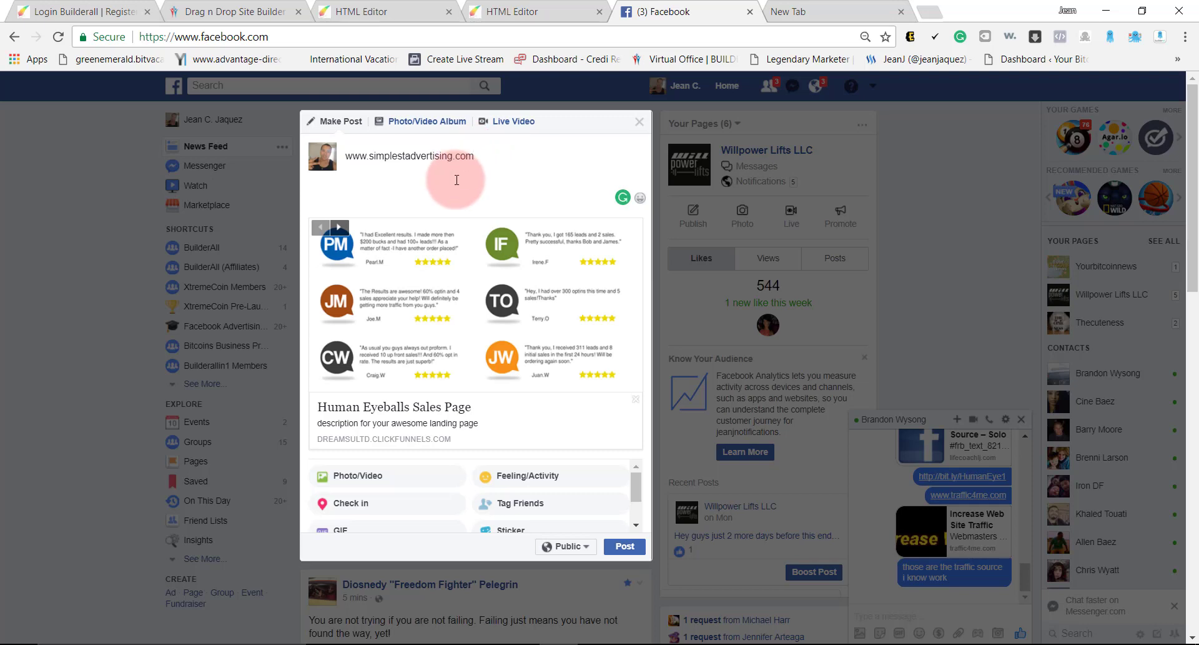
left_click(638, 228)
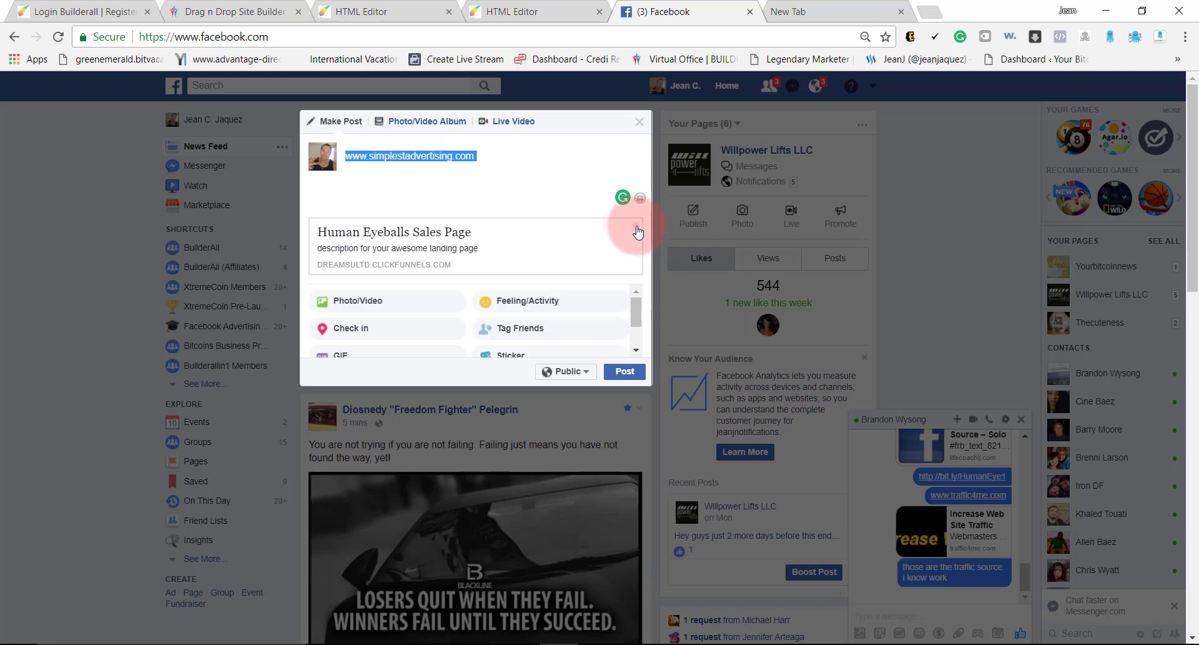
left_click(636, 228)
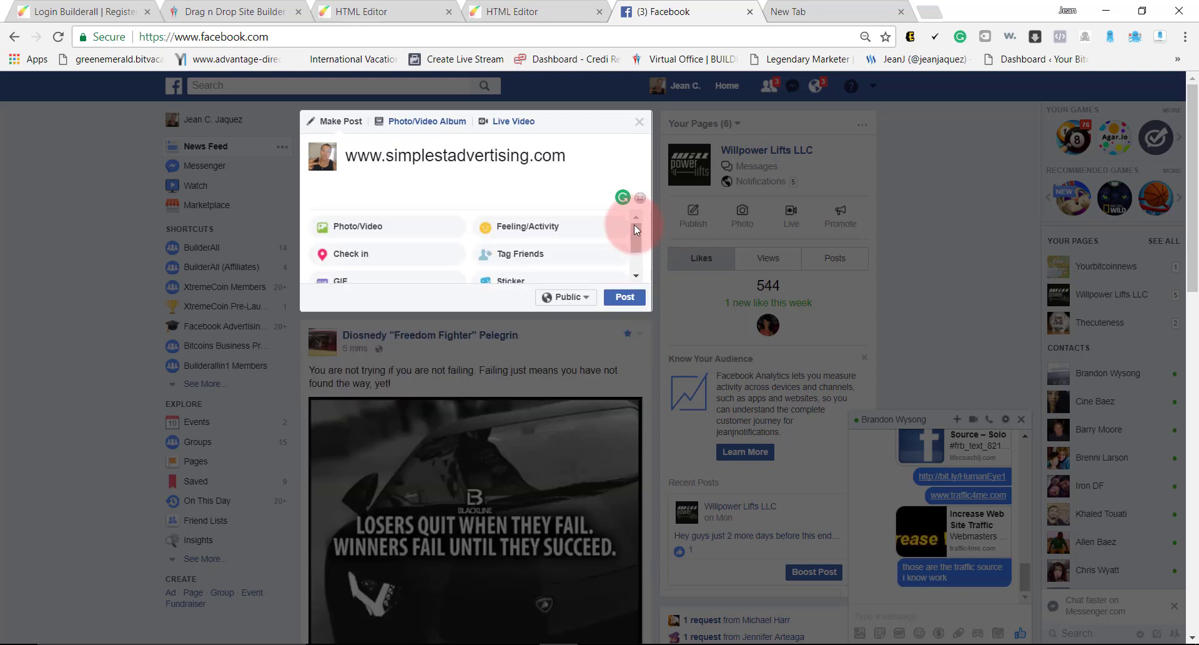
triple_click(606, 166)
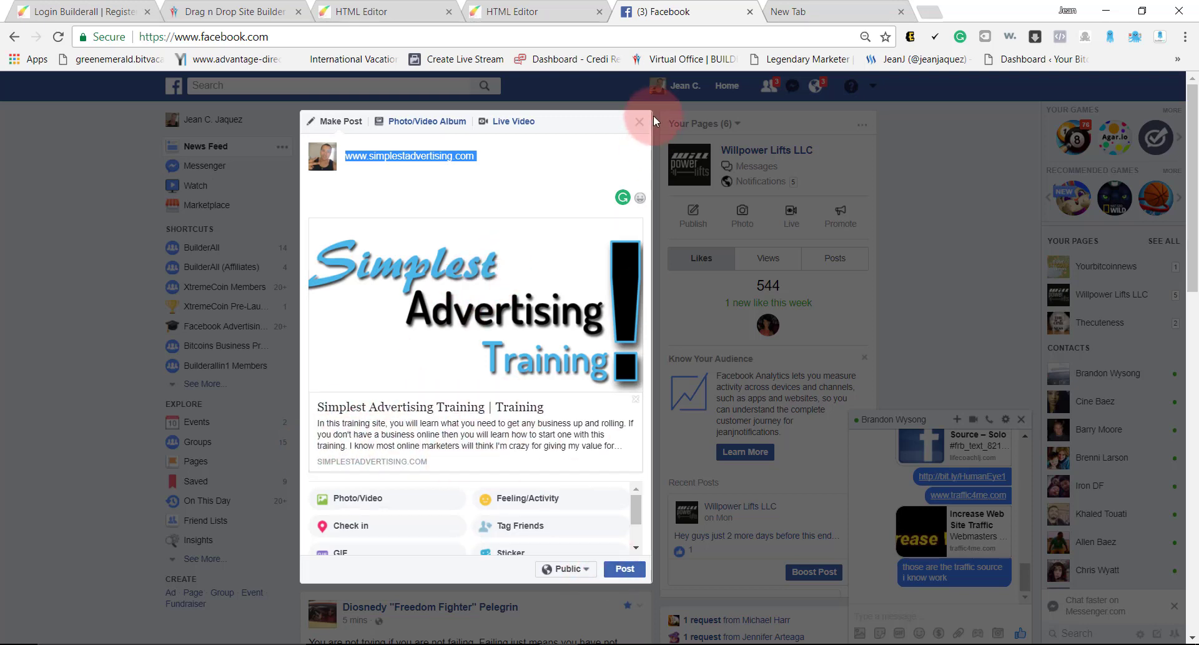
left_click(639, 123)
Return to the HTML Editor, review the something2 page's share image and SEO fields, and save and close its settings.
left_click(381, 12)
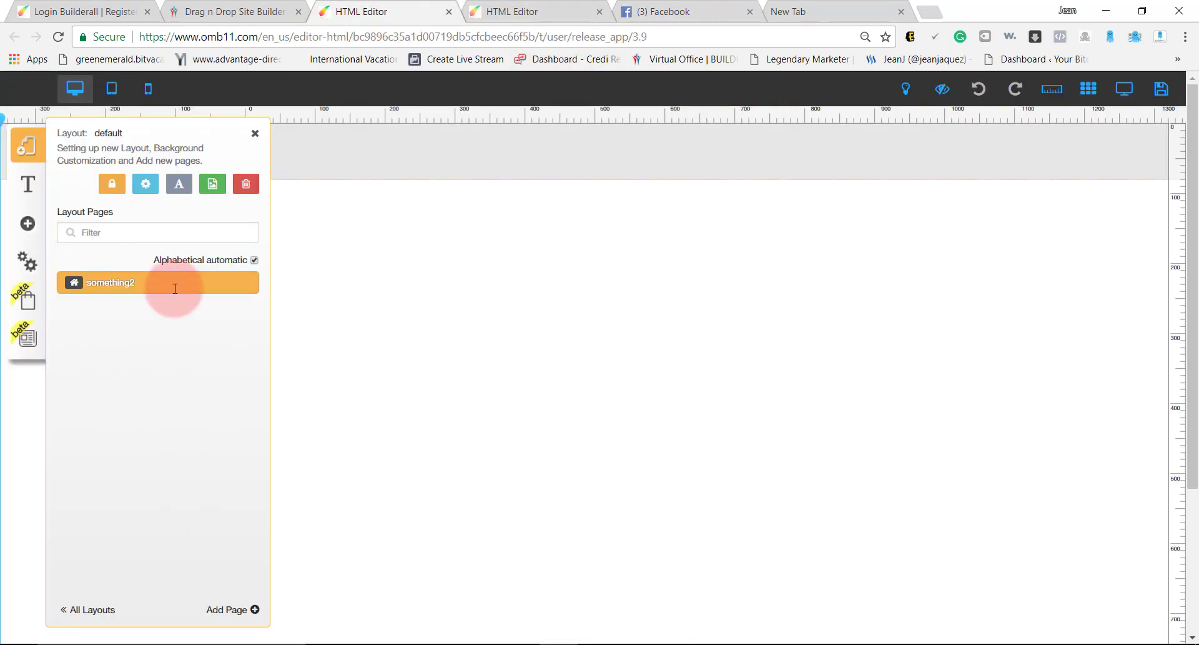
left_click(247, 283)
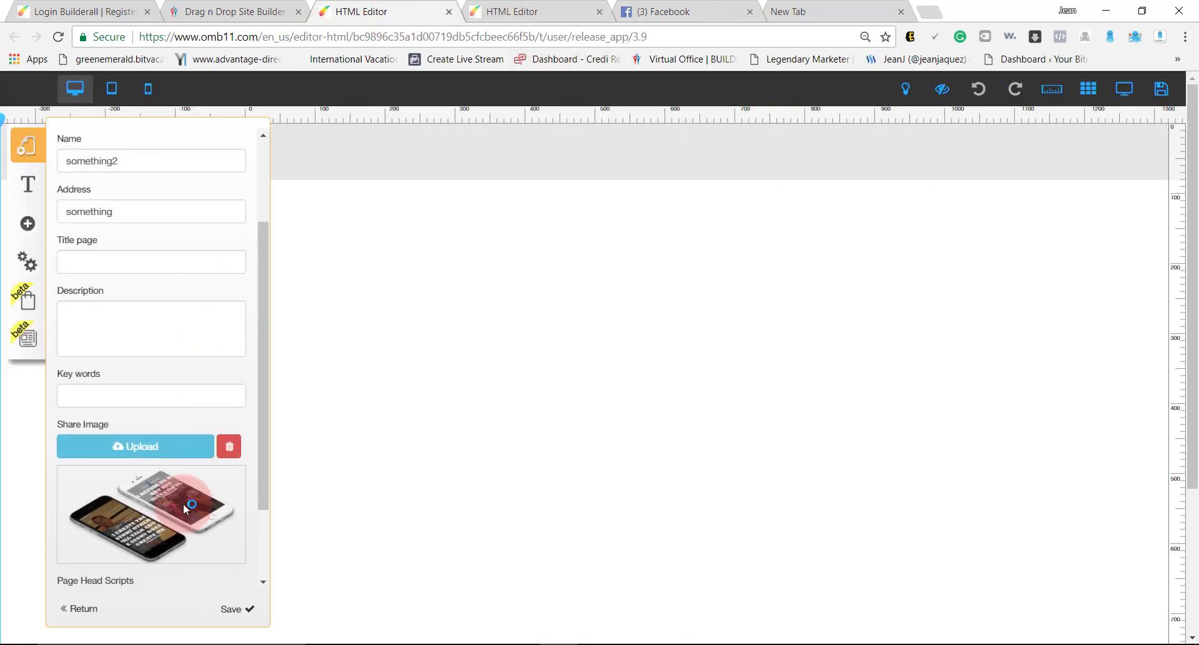
scroll(179, 370, "up", 3)
scroll(134, 396, "down", 5)
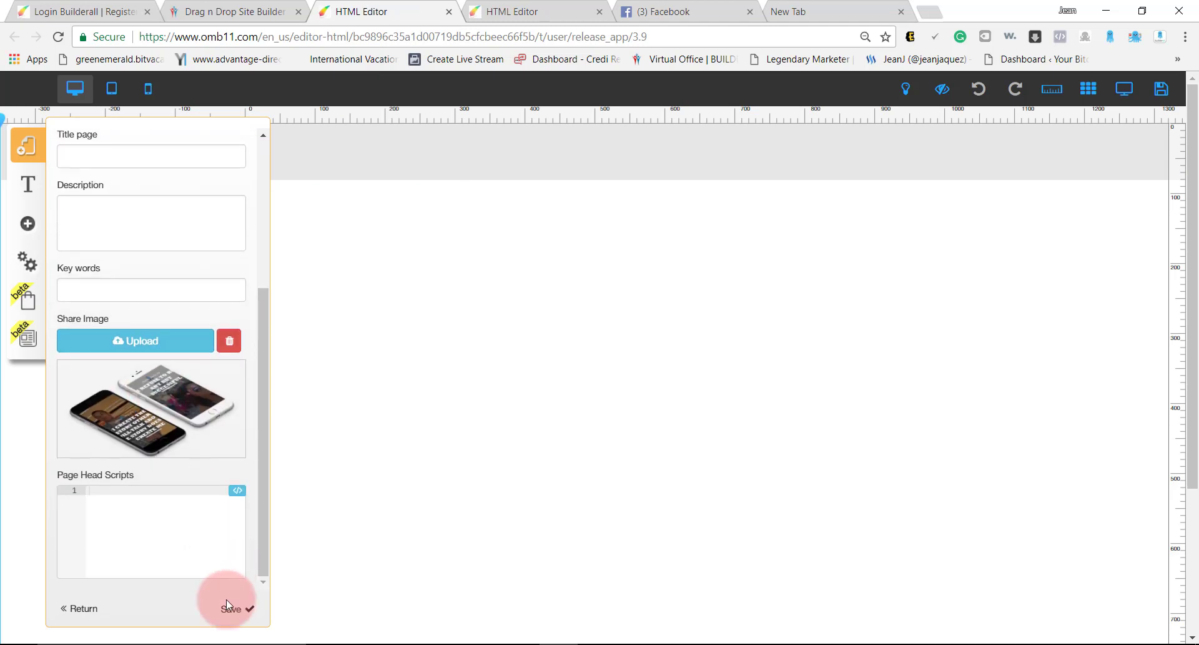
left_click(228, 607)
left_click(255, 134)
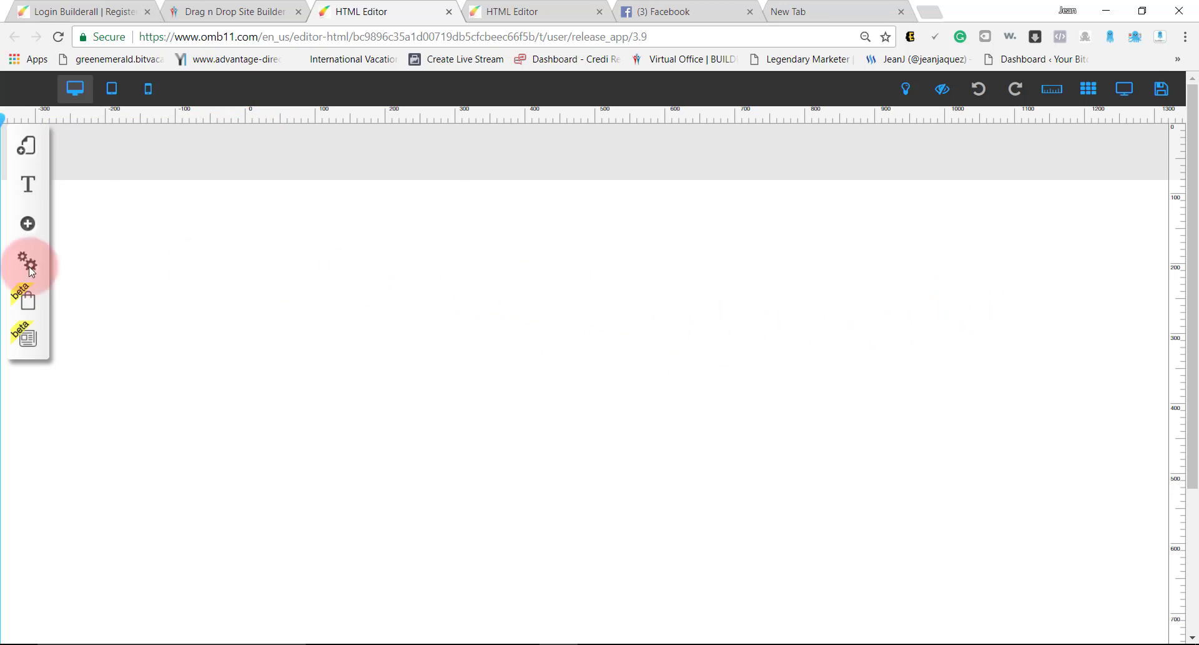
Add a Title XL text element to the page.
left_click(25, 230)
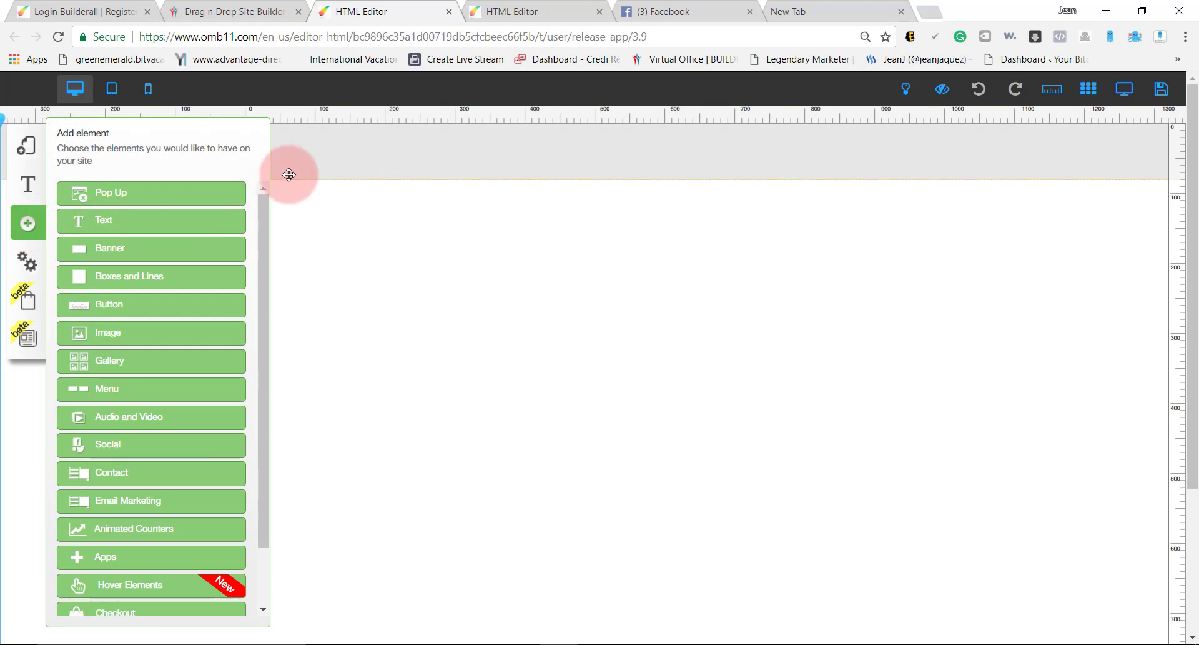
left_click_drag(260, 215, 257, 178)
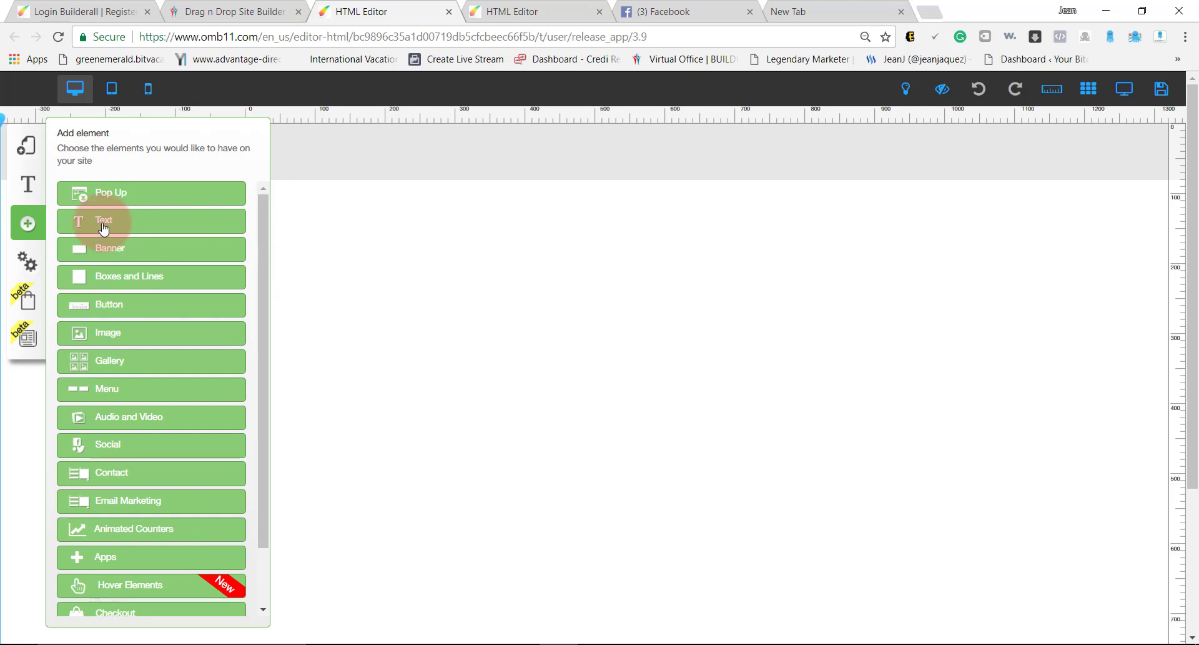
scroll(123, 222, "down", 3)
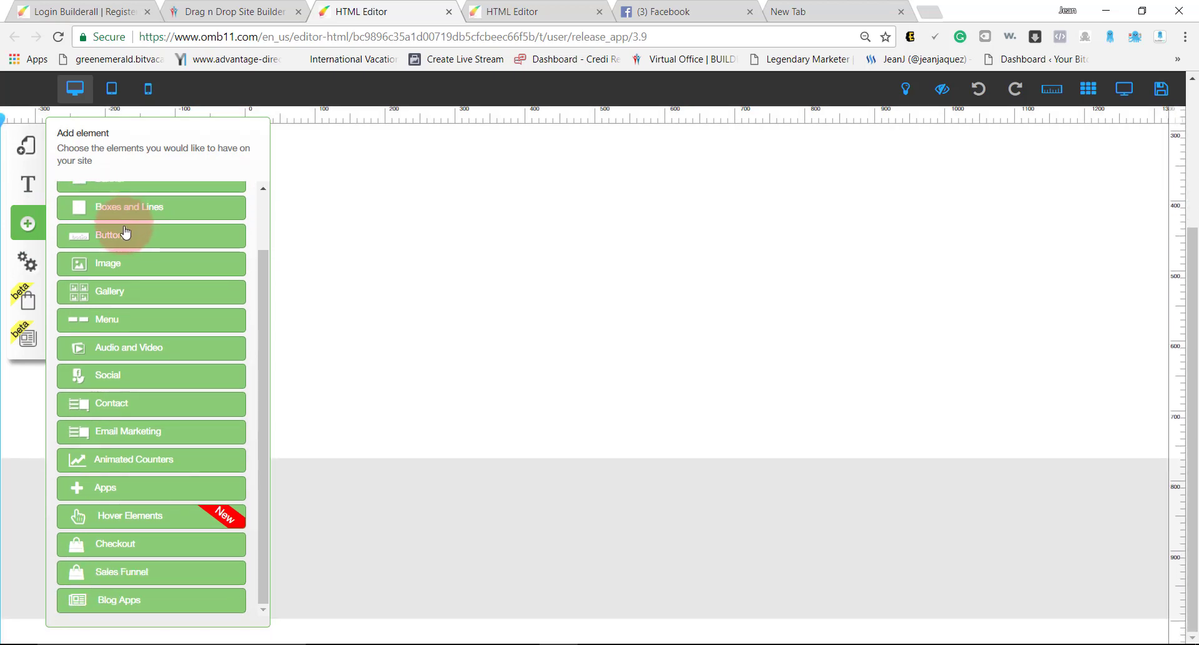
scroll(125, 230, "up", 3)
left_click_drag(1195, 186, 1195, 82)
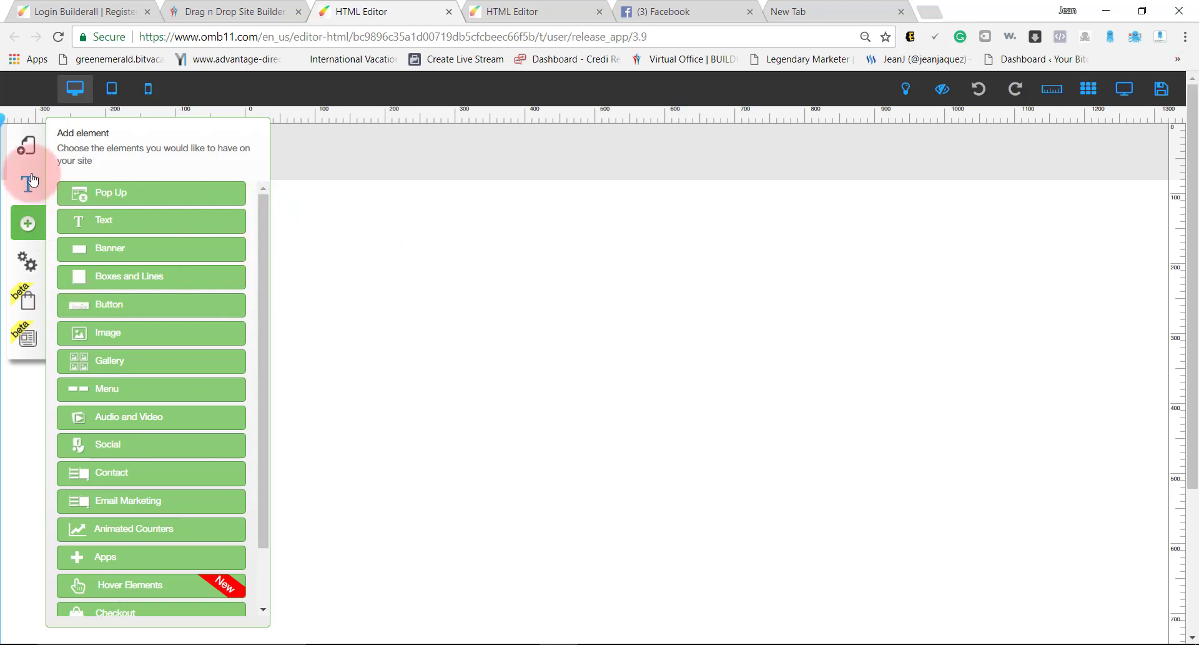
left_click(107, 226)
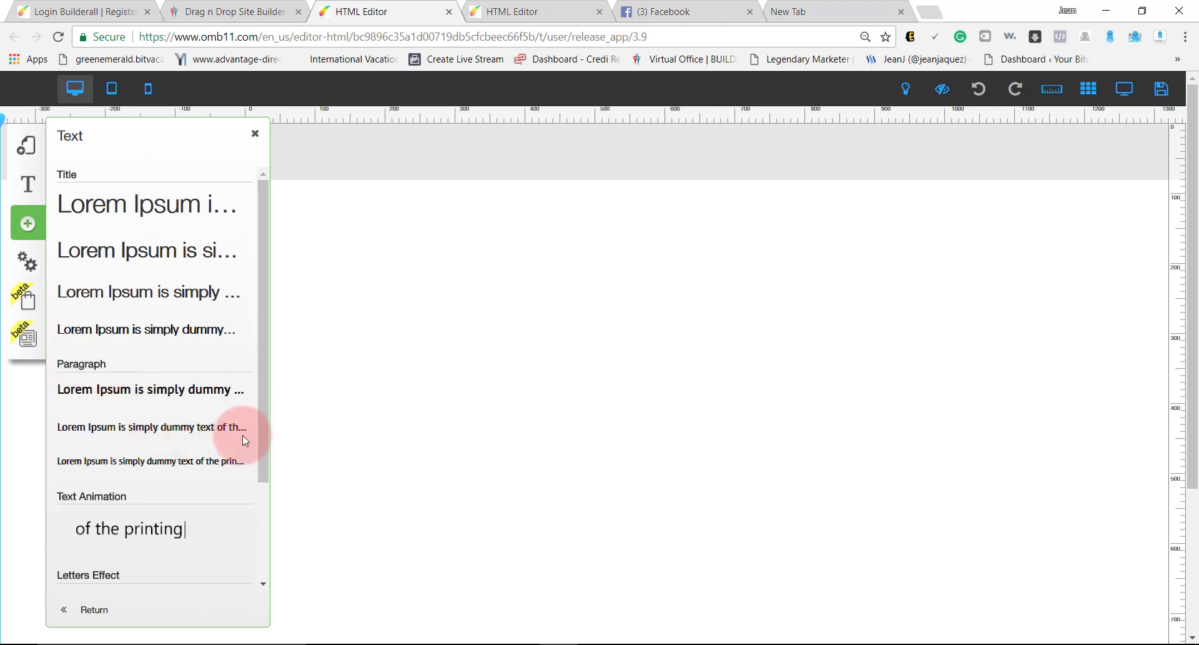
left_click_drag(261, 435, 88, 508)
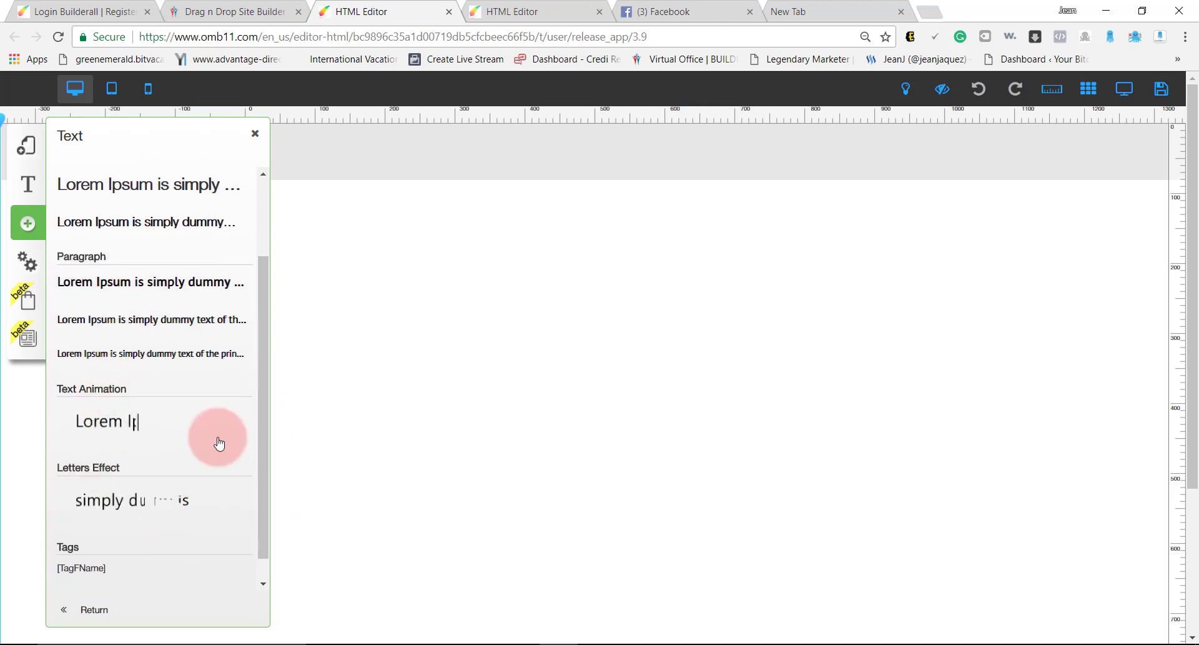
left_click_drag(264, 476, 209, 268)
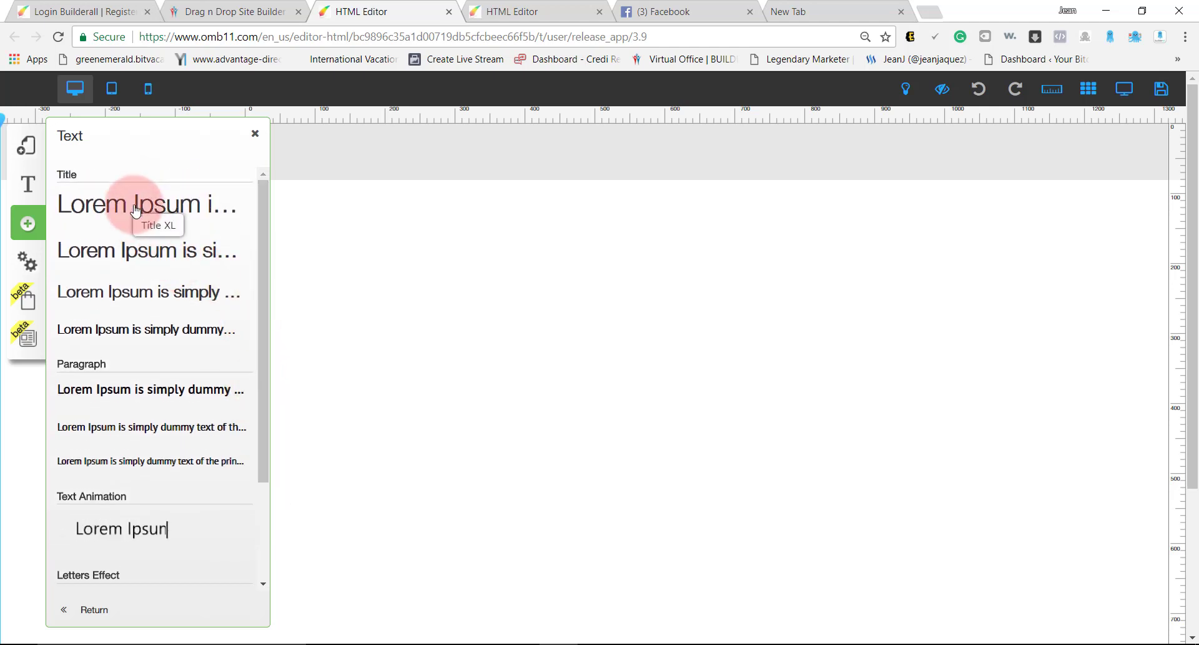
left_click(154, 216)
left_click(255, 134)
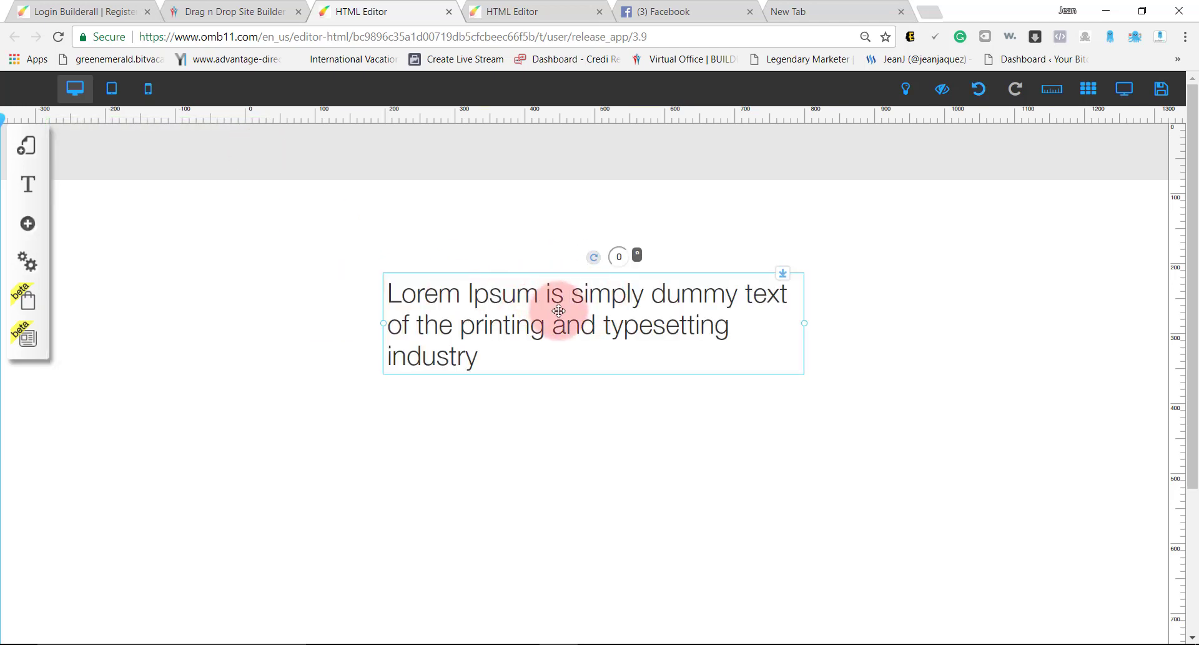
Move the title text box up to just below the header area and replace its placeholder text with "Title".
left_click_drag(557, 308, 571, 242)
double_click(579, 278)
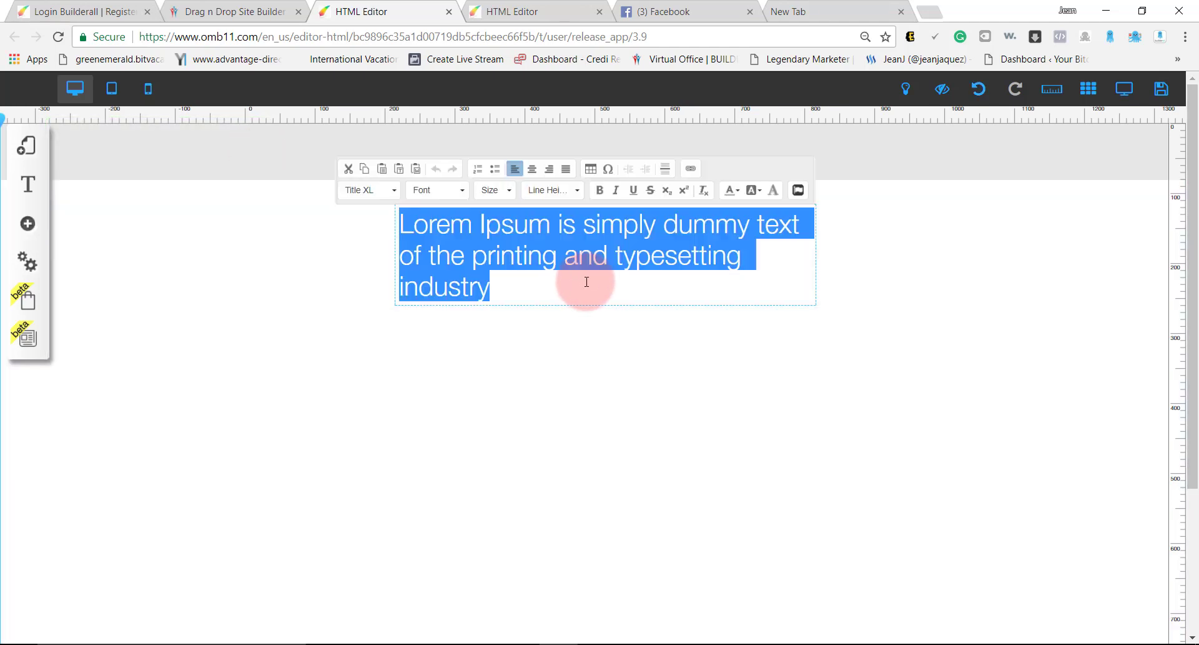
left_click(582, 281)
key("ctrl+a")
type("T")
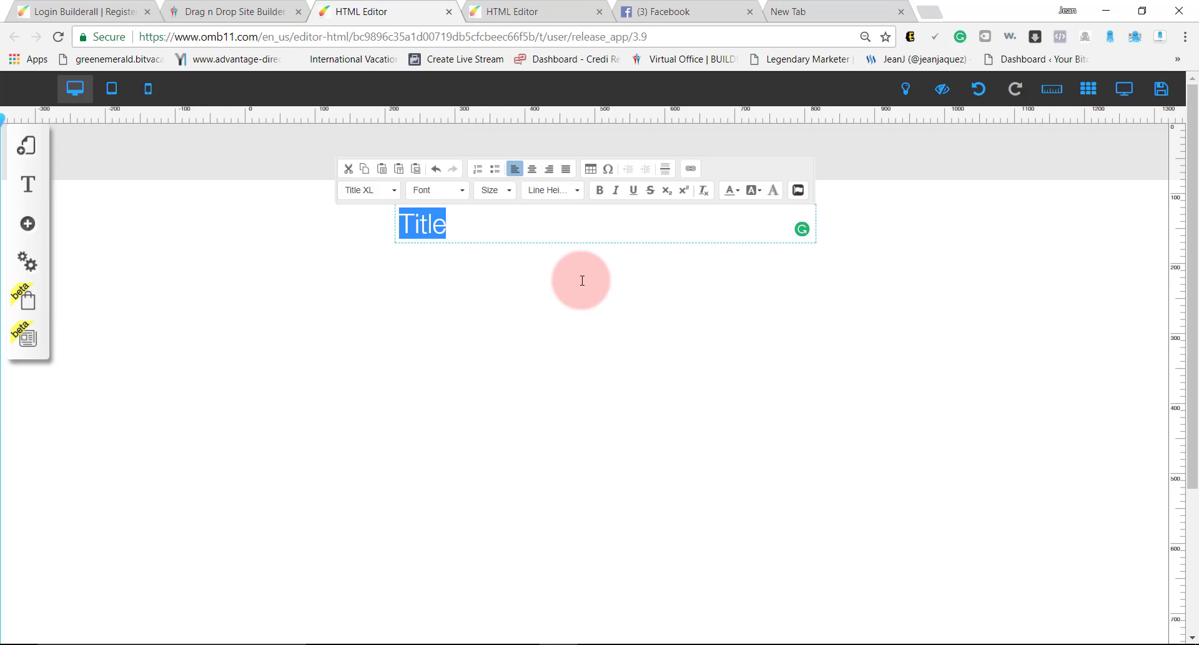
Make the selected title text bold and set its font to Anton.
left_click(599, 191)
left_click(463, 191)
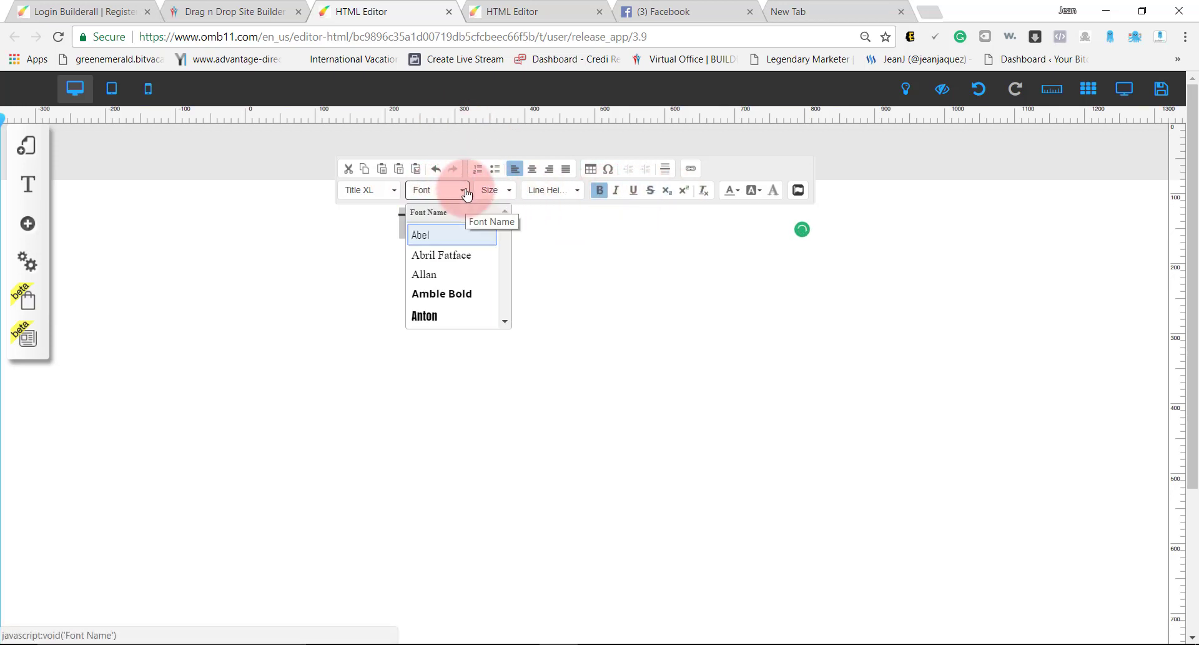
left_click(464, 190)
left_click(465, 191)
left_click(440, 321)
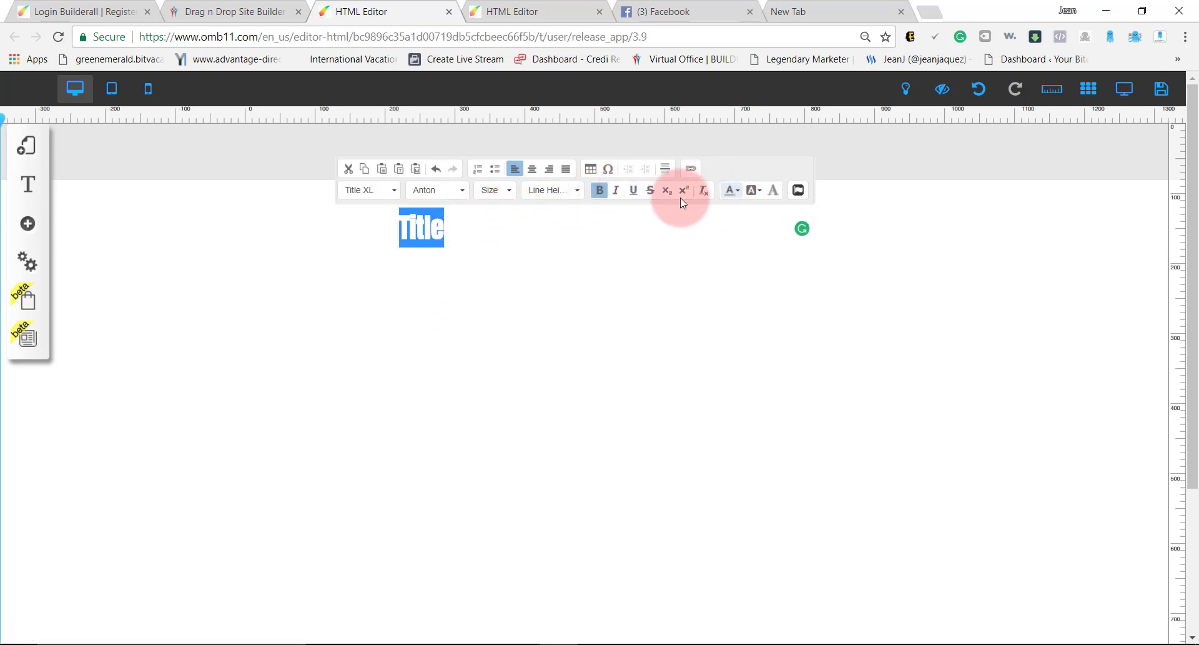
Set the title text's font size to 48.
left_click(502, 193)
scroll(509, 275, "down", 5)
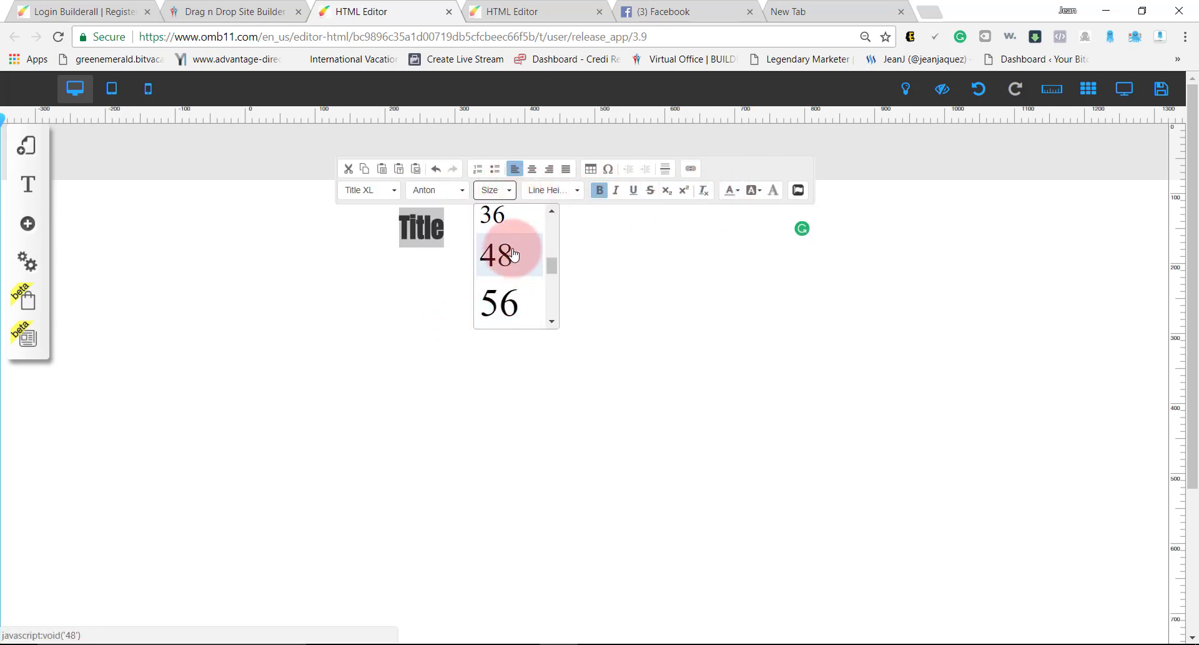
left_click(509, 252)
left_click(534, 211)
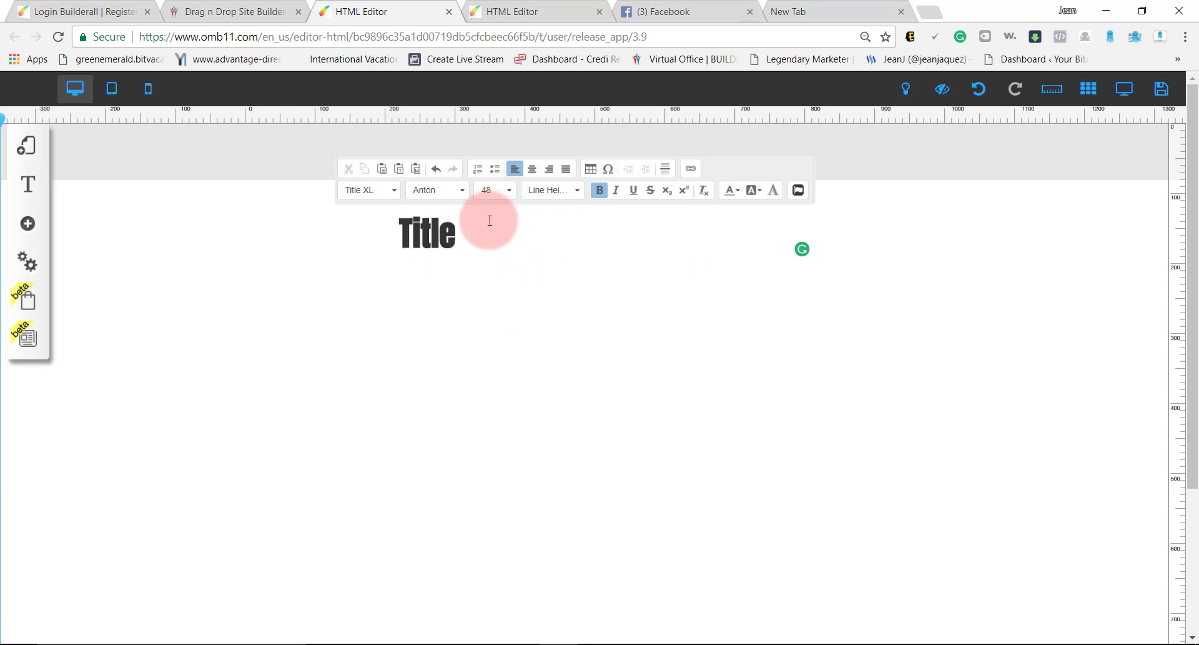
Reselect the title text and set its font size to 72.
double_click(481, 241)
left_click(486, 189)
scroll(550, 312, "up", 5)
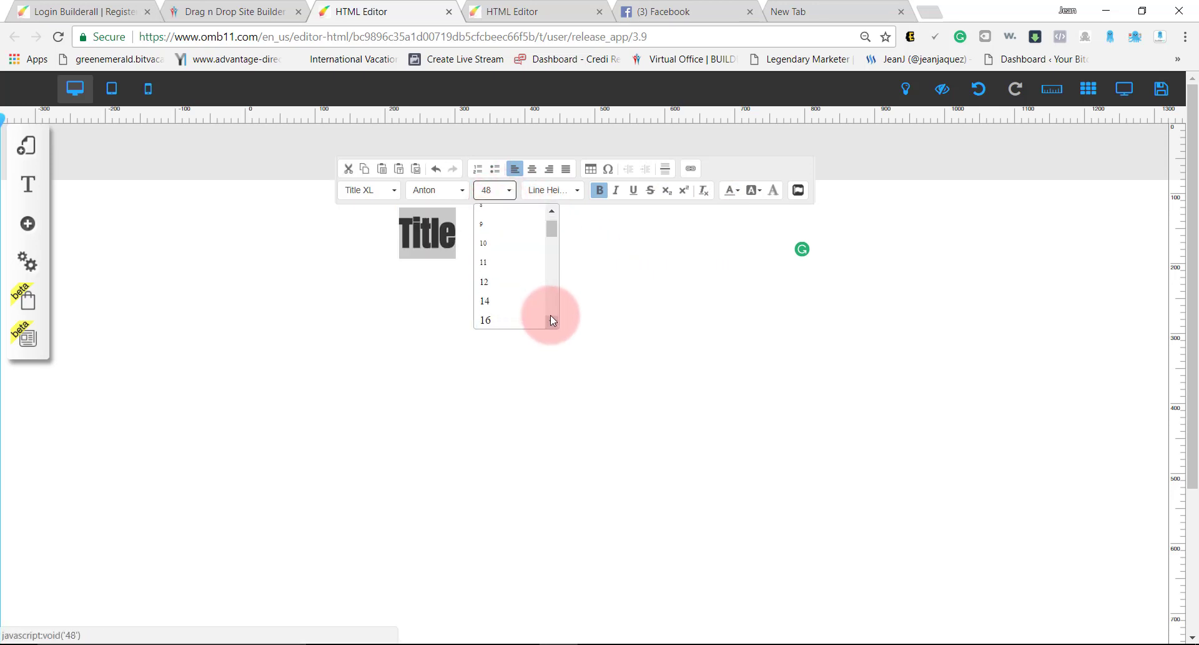
scroll(553, 296, "down", 7)
scroll(552, 309, "down", 2)
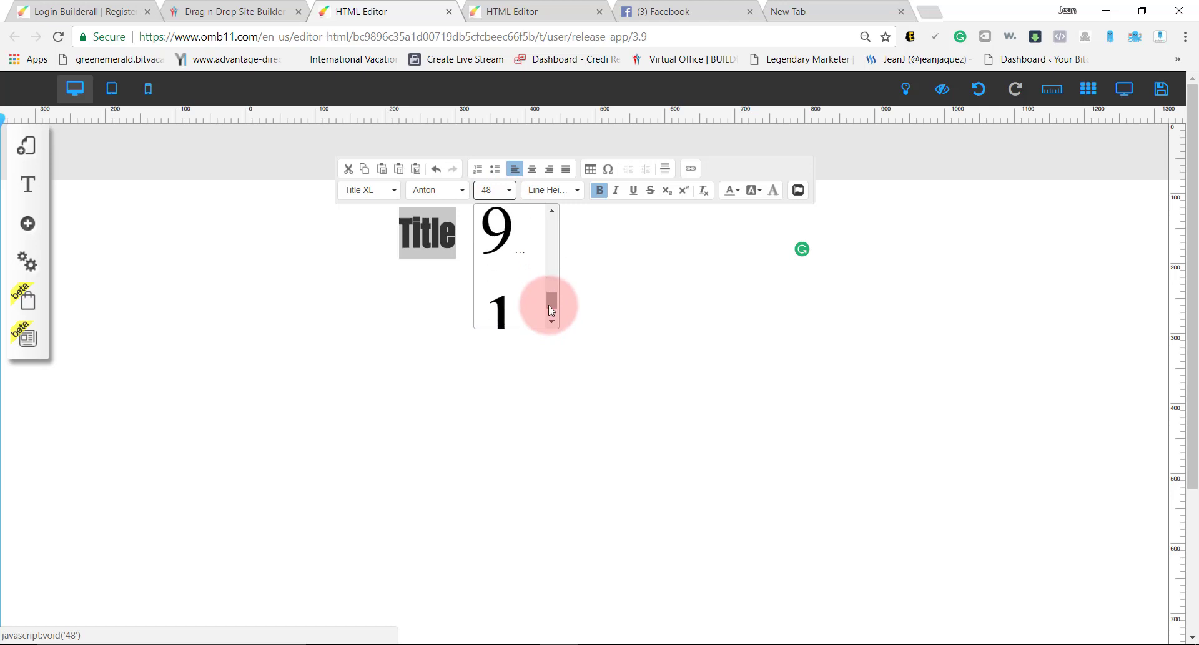
scroll(517, 241, "up", 2)
left_click(519, 249)
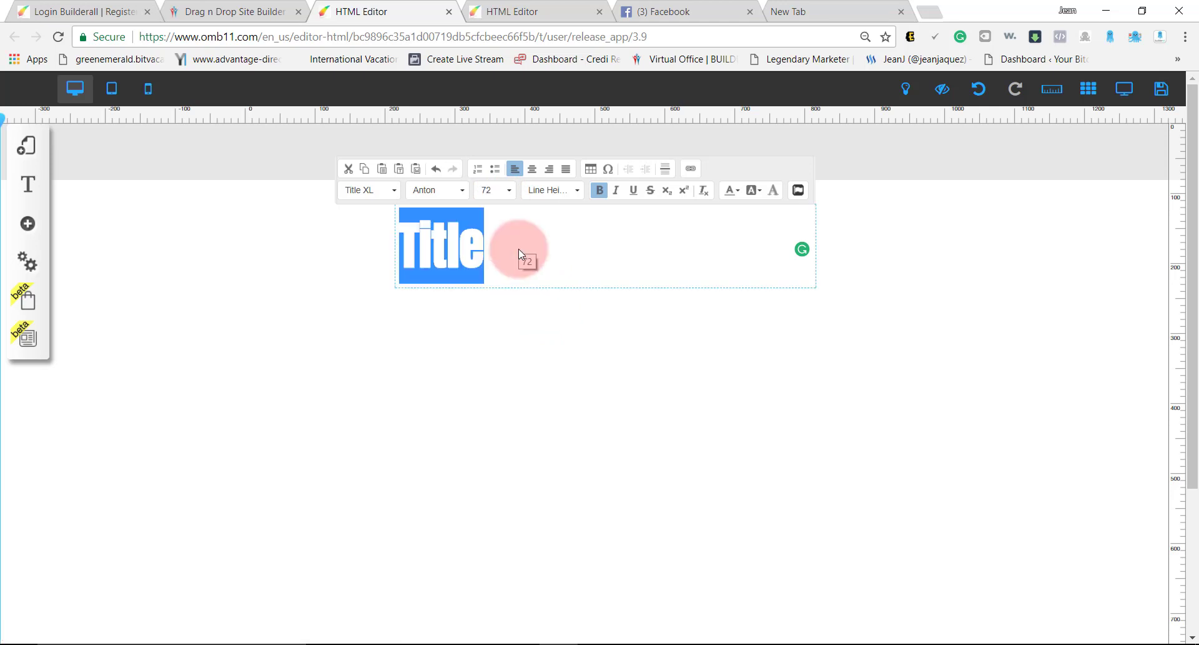
left_click(518, 249)
Narrow the title's text box to fit the word, show the page's grid lines, and move the box toward the page's center.
left_click(969, 341)
left_click(756, 237)
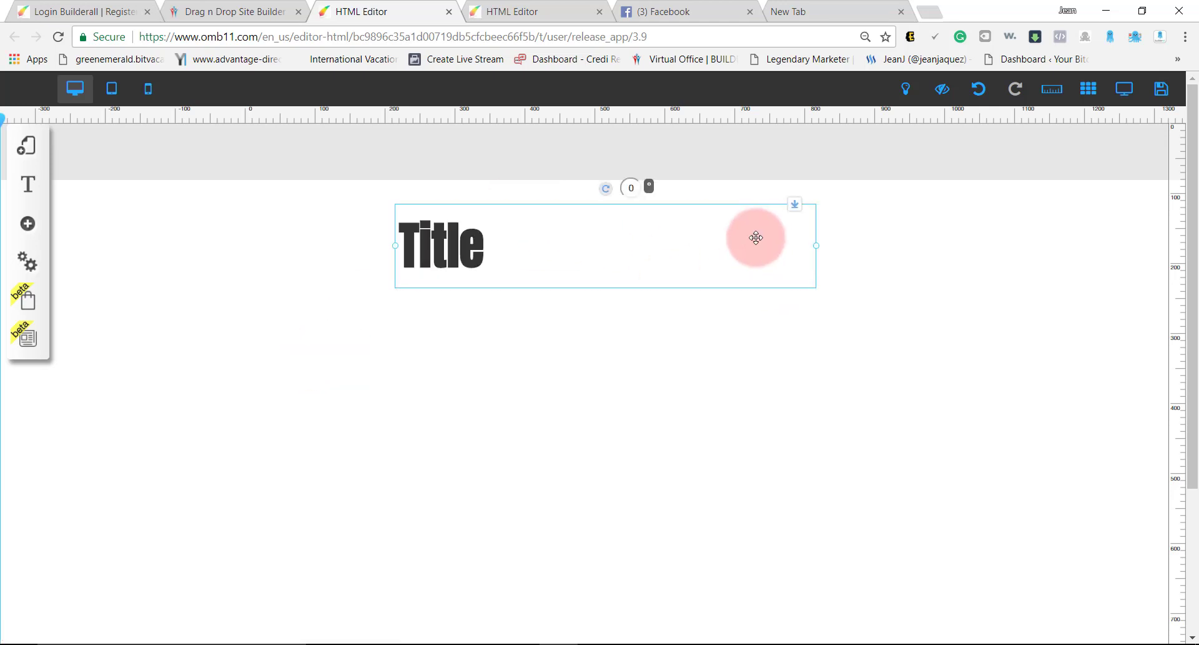
left_click_drag(817, 246, 564, 249)
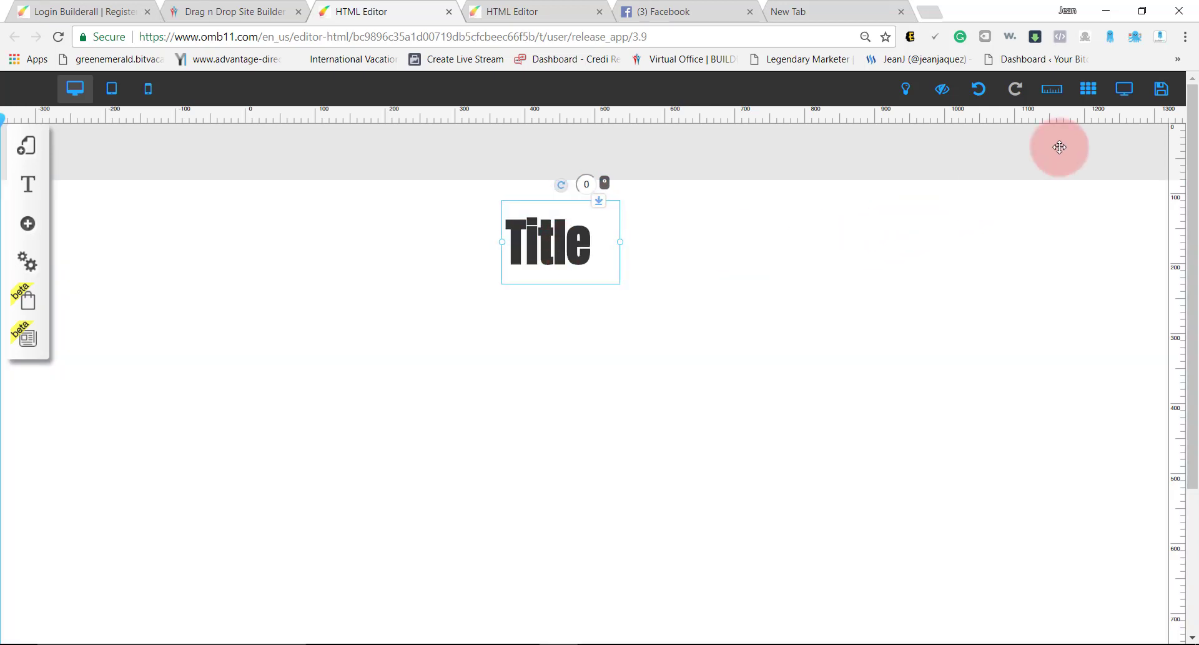
left_click(1086, 100)
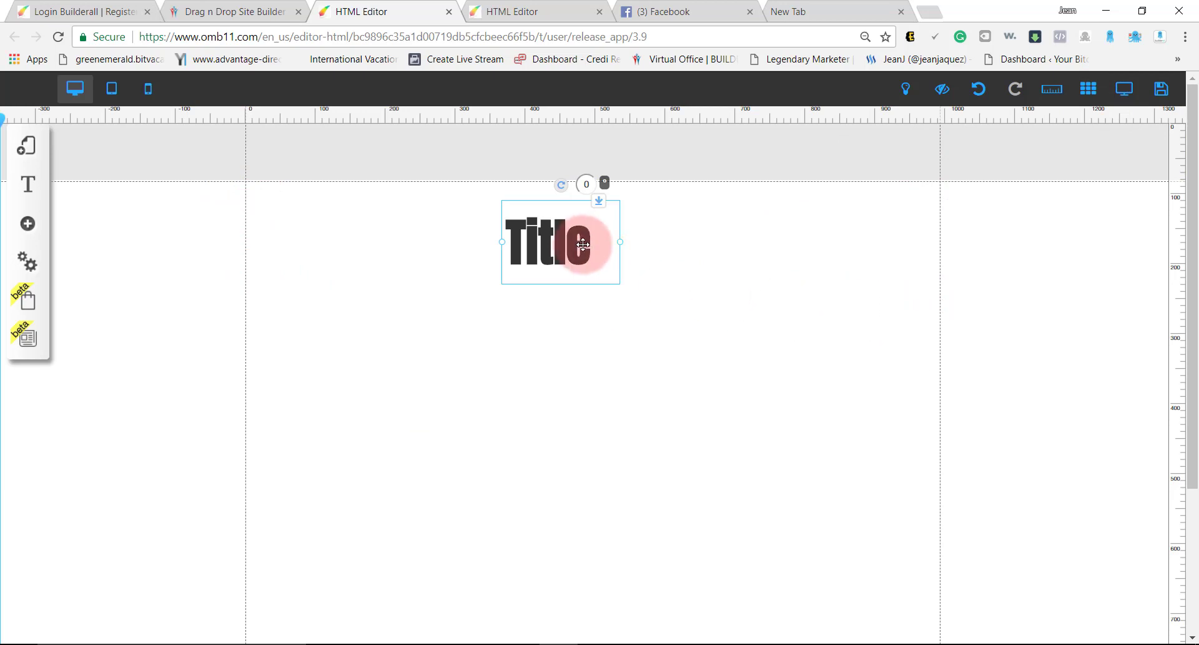
mouse_move(582, 242)
left_mouse_down()
mouse_move(604, 246)
mouse_move(565, 200)
mouse_move(567, 260)
mouse_move(585, 227)
left_mouse_up()
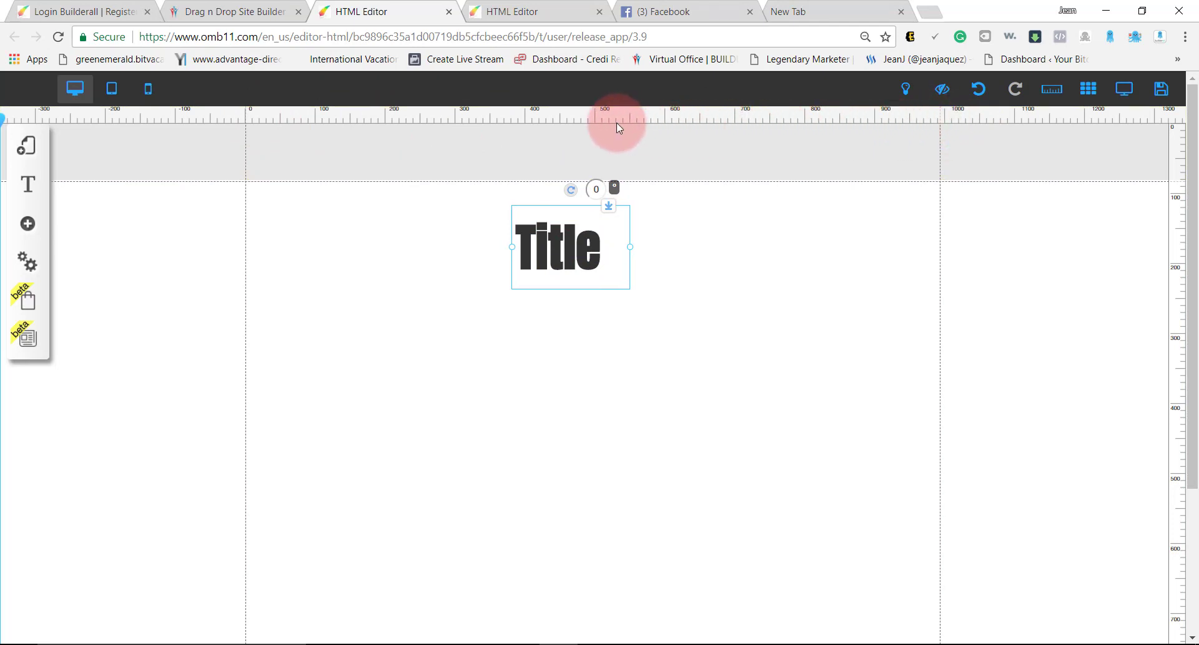
Place a vertical ruler guide at about 490 px, halfway across the content area, using the right margin at 988 px as reference.
left_click(589, 121)
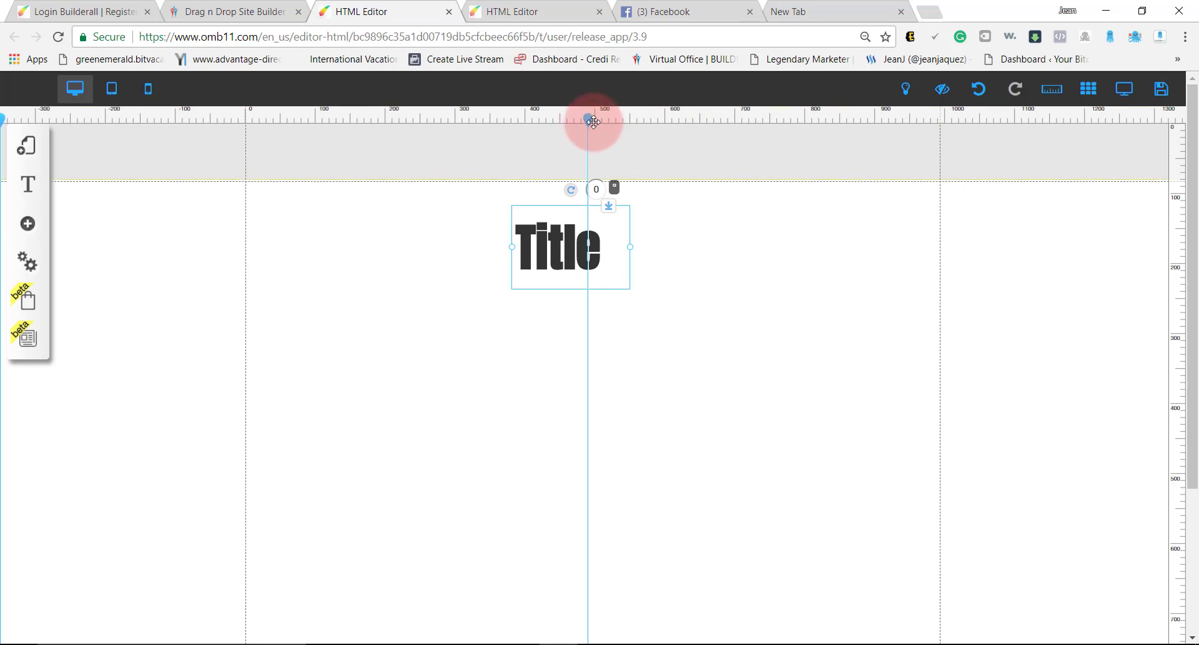
left_click_drag(591, 116, 591, 116)
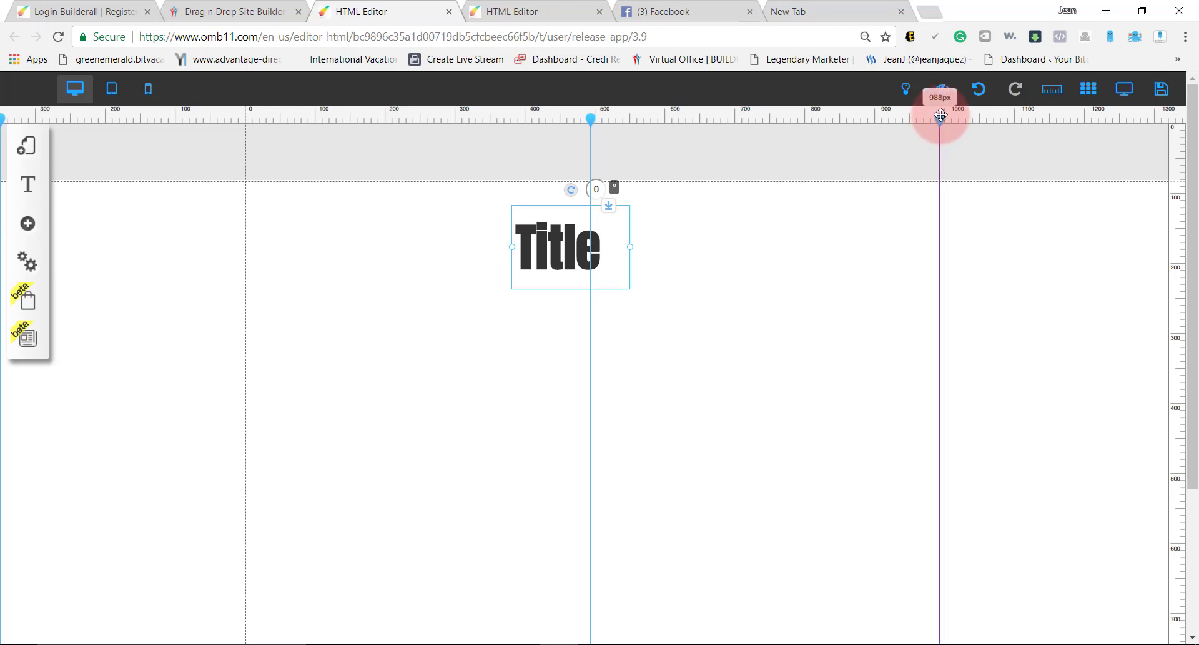
left_click_drag(941, 115, 941, 115)
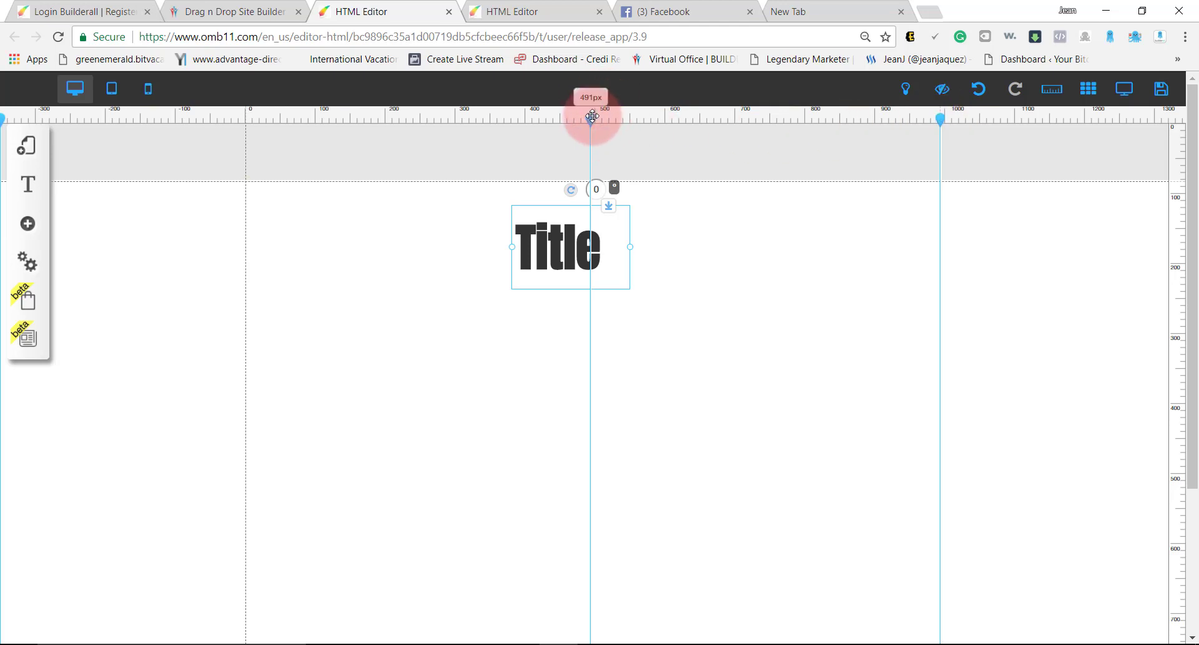
left_click_drag(587, 117, 589, 116)
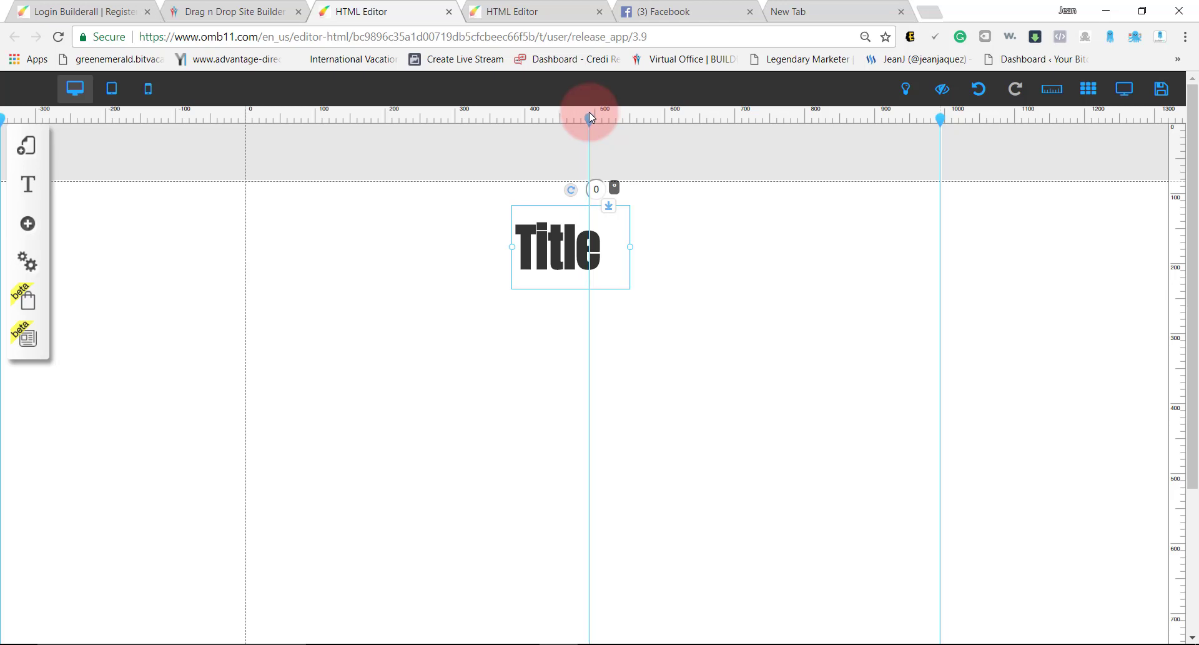
left_click(749, 306)
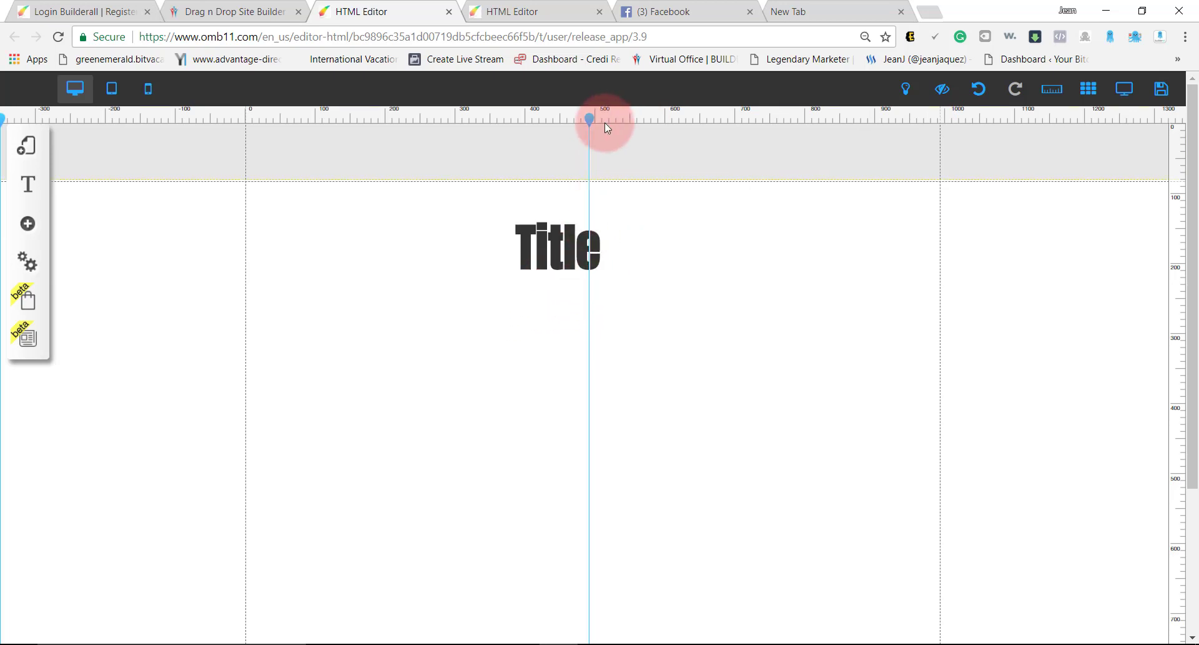
left_click(807, 118)
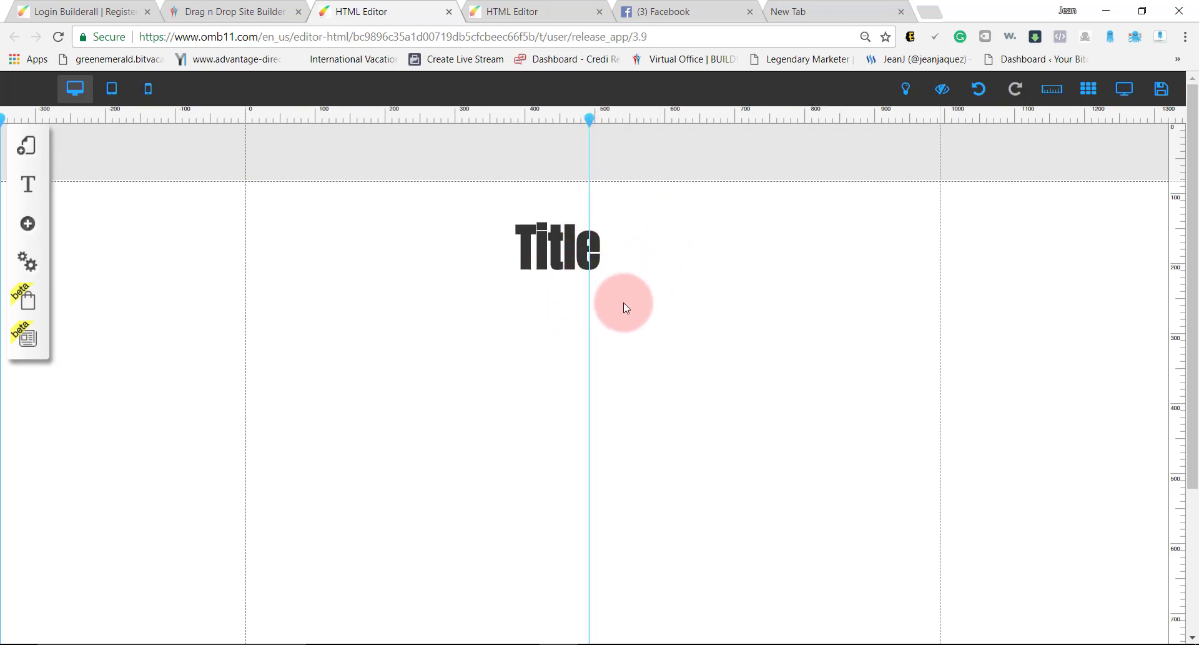
Add a horizontal guide just below the header area and align the title box's top edge to it, centered on the vertical guide.
left_click_drag(549, 246, 606, 276)
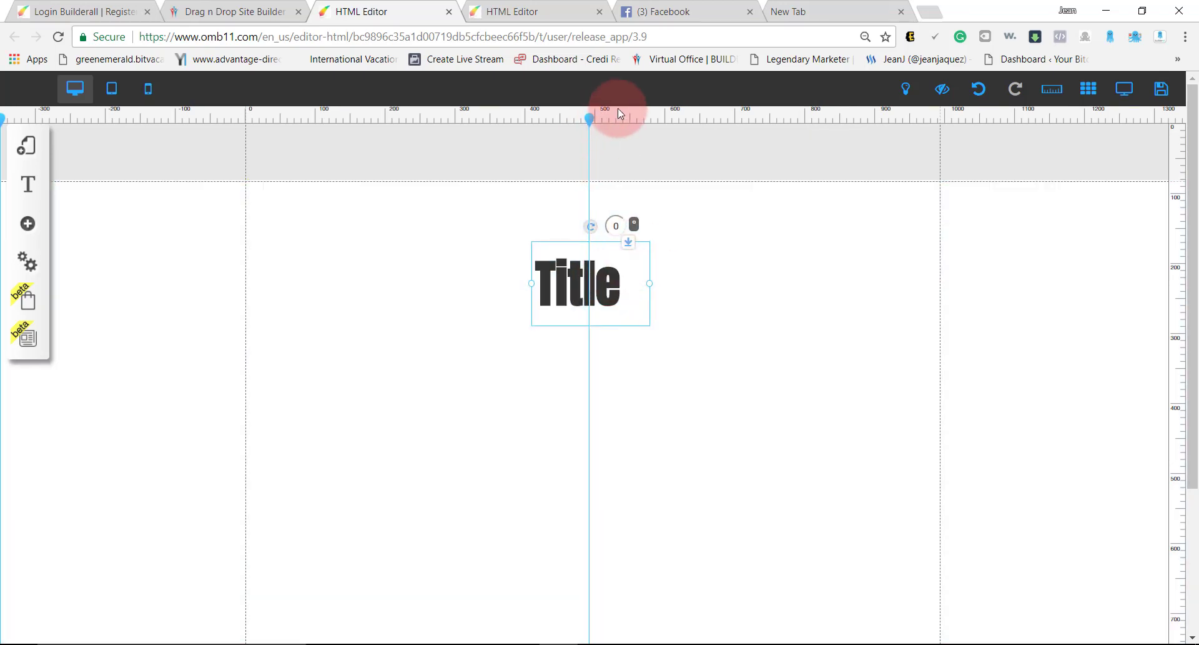
left_click(1173, 202)
left_click_drag(1173, 201, 1168, 211)
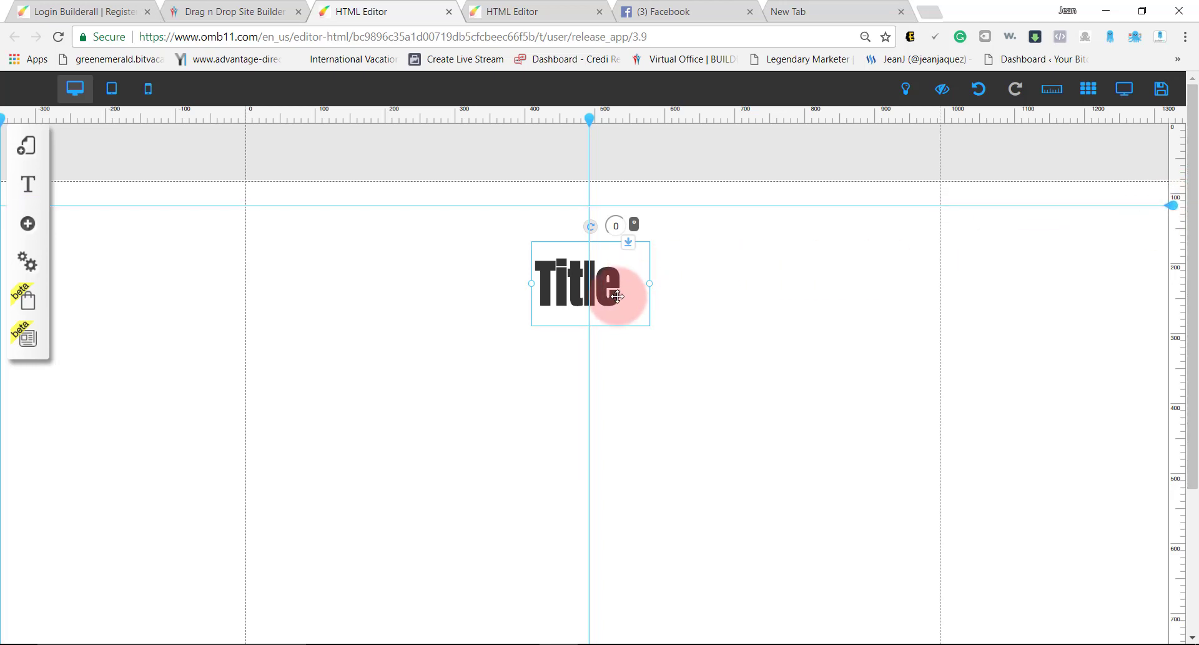
left_click_drag(616, 283, 604, 255)
Add an Image element to the page, shrink it to about 200 px wide, and place it beside the title on its left.
left_click(45, 238)
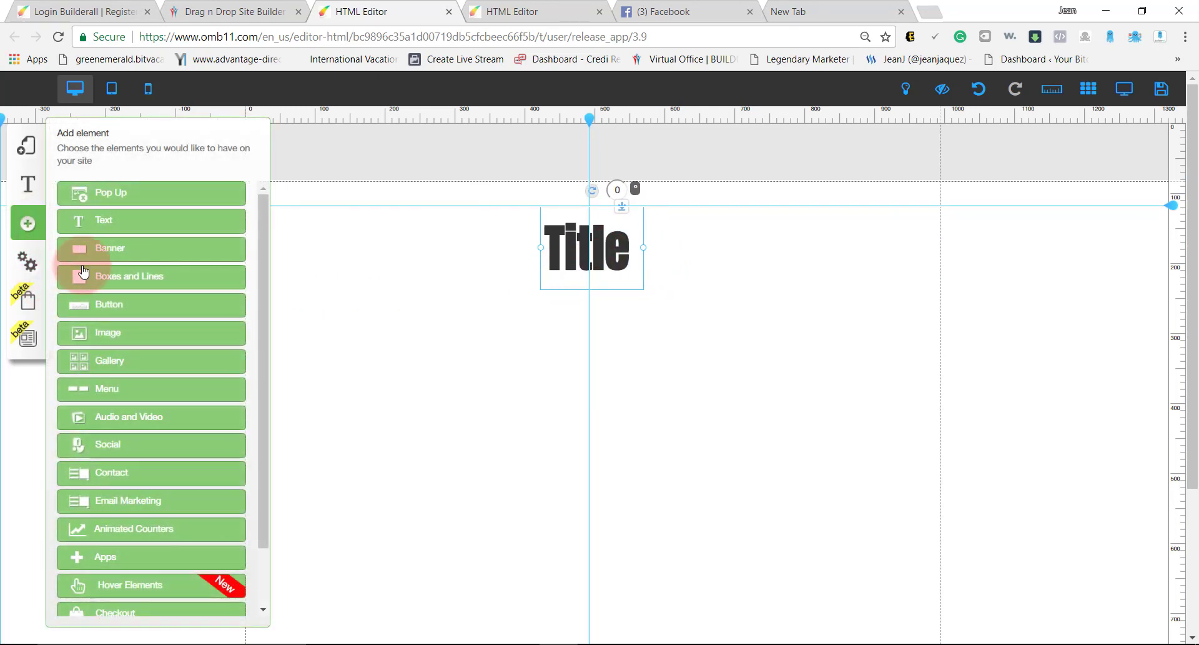
left_click(118, 341)
left_click_drag(156, 263, 581, 310)
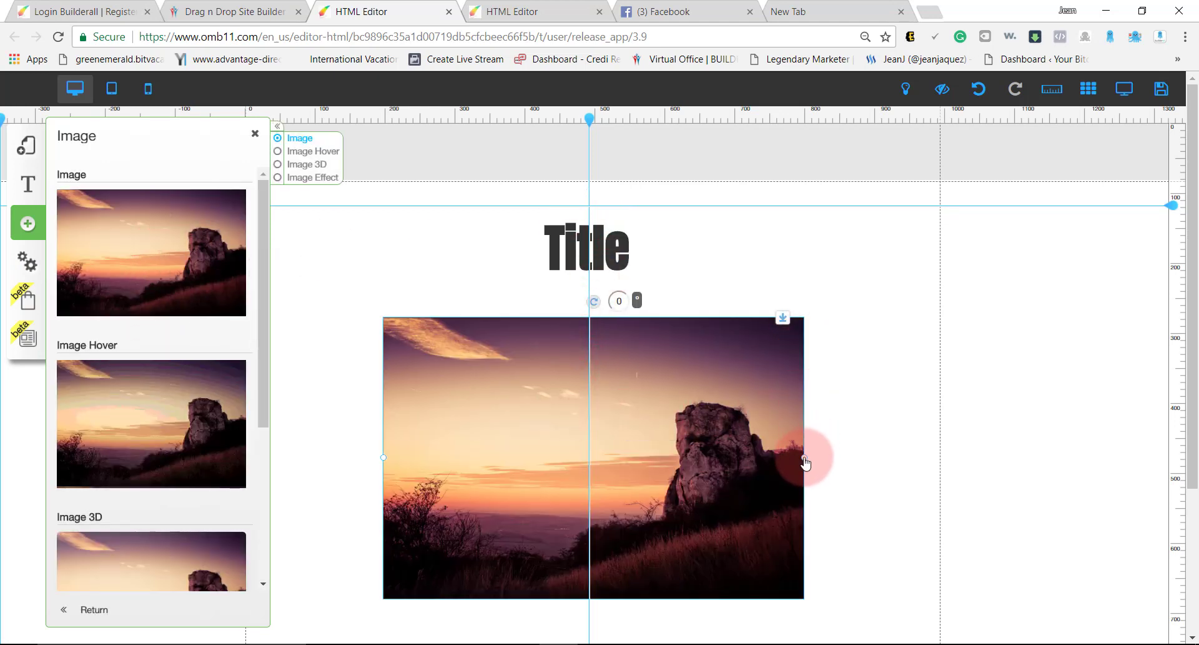
left_click_drag(804, 458, 435, 270)
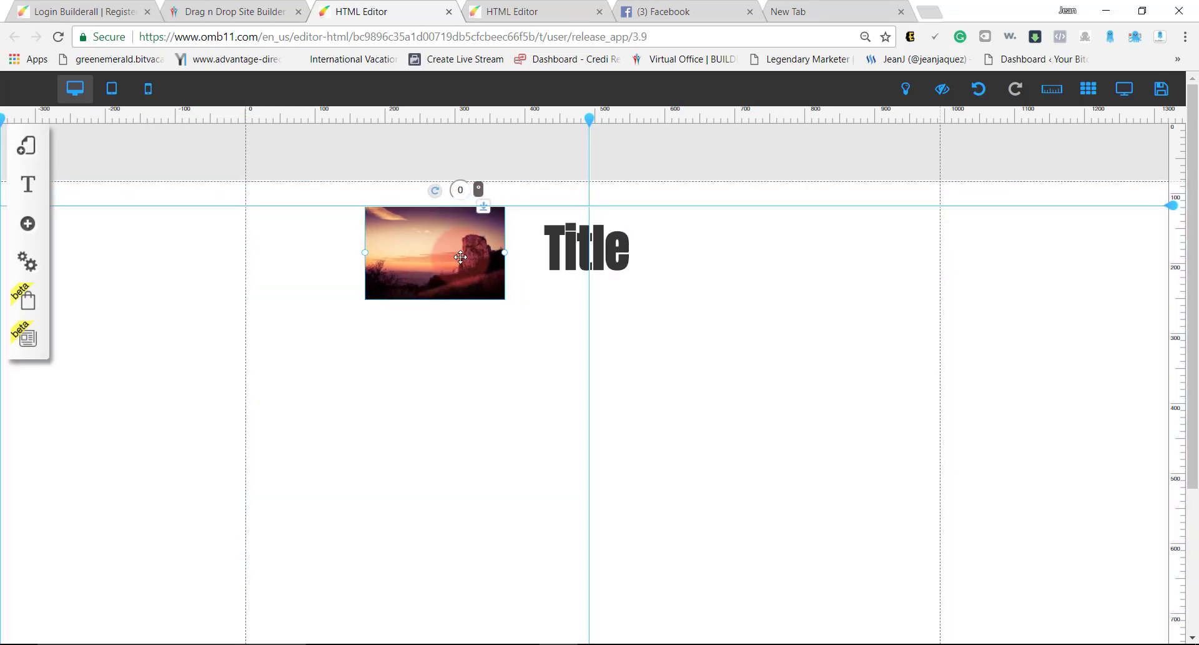
double_click(462, 257)
left_click(445, 254)
double_click(446, 253)
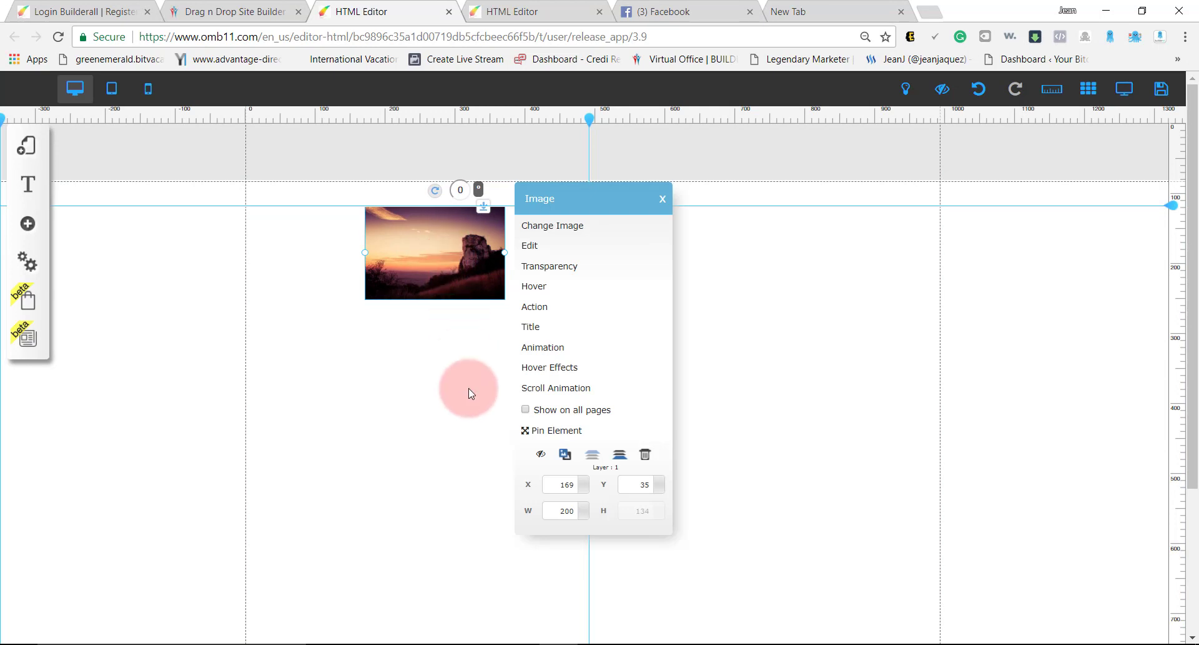
left_click(469, 388)
Move the image below the title with its right edge on the vertical guide, and check its alignment with the title.
left_click(459, 248)
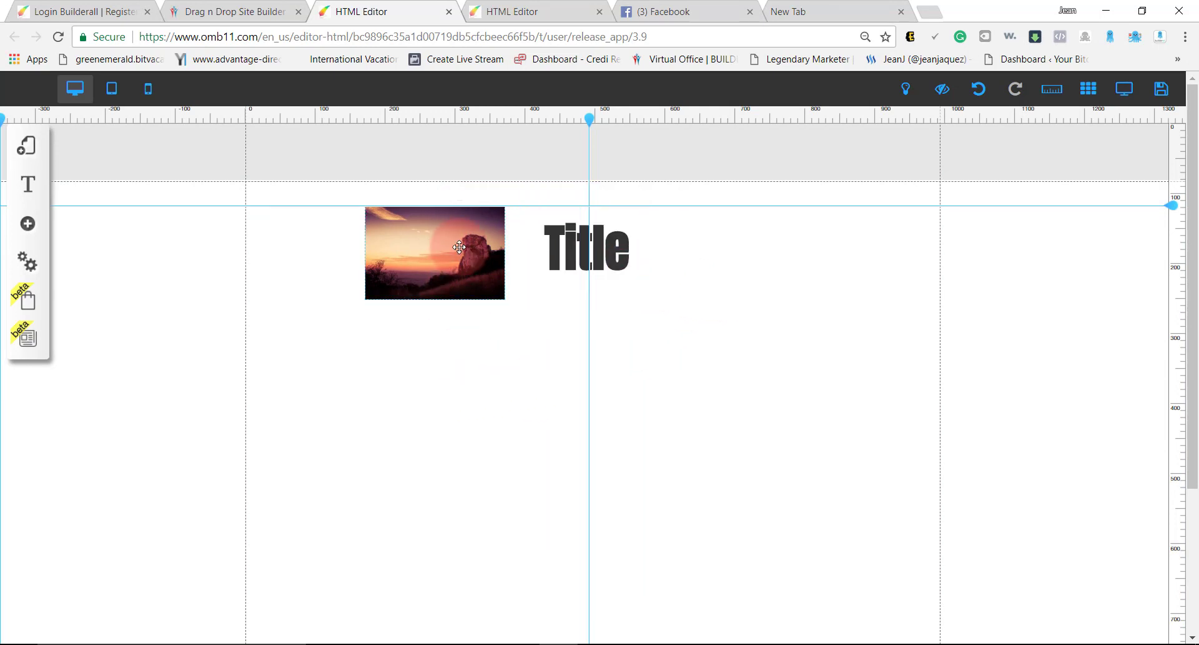
left_click_drag(456, 250, 541, 366)
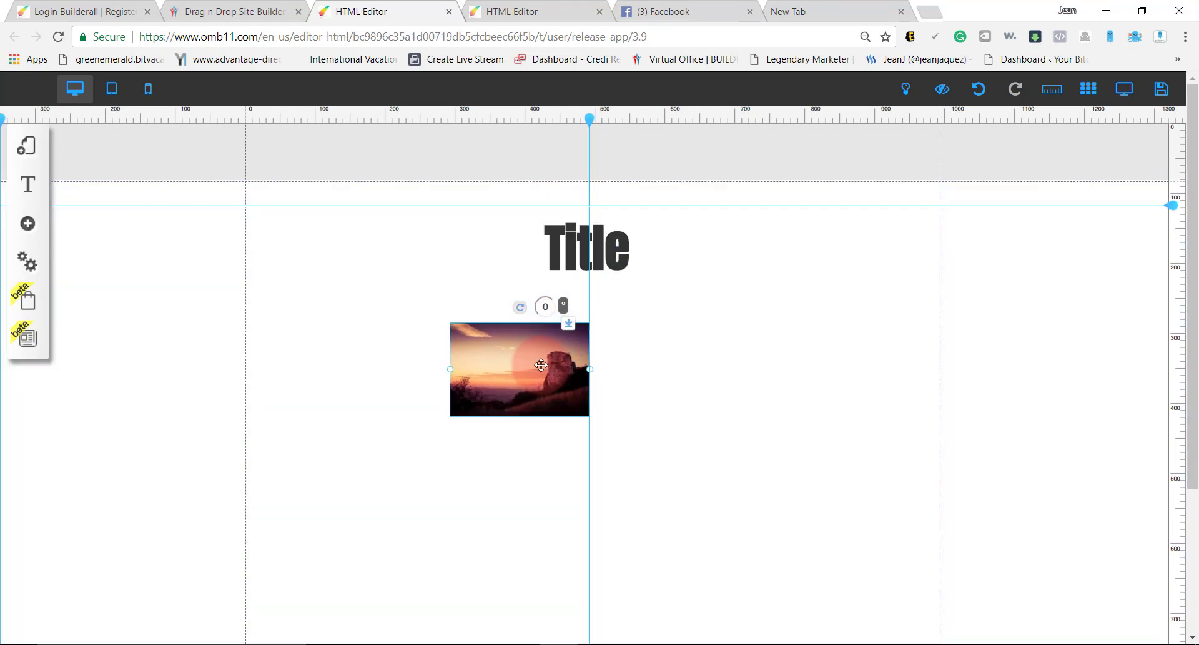
left_click(427, 286)
left_click(571, 250)
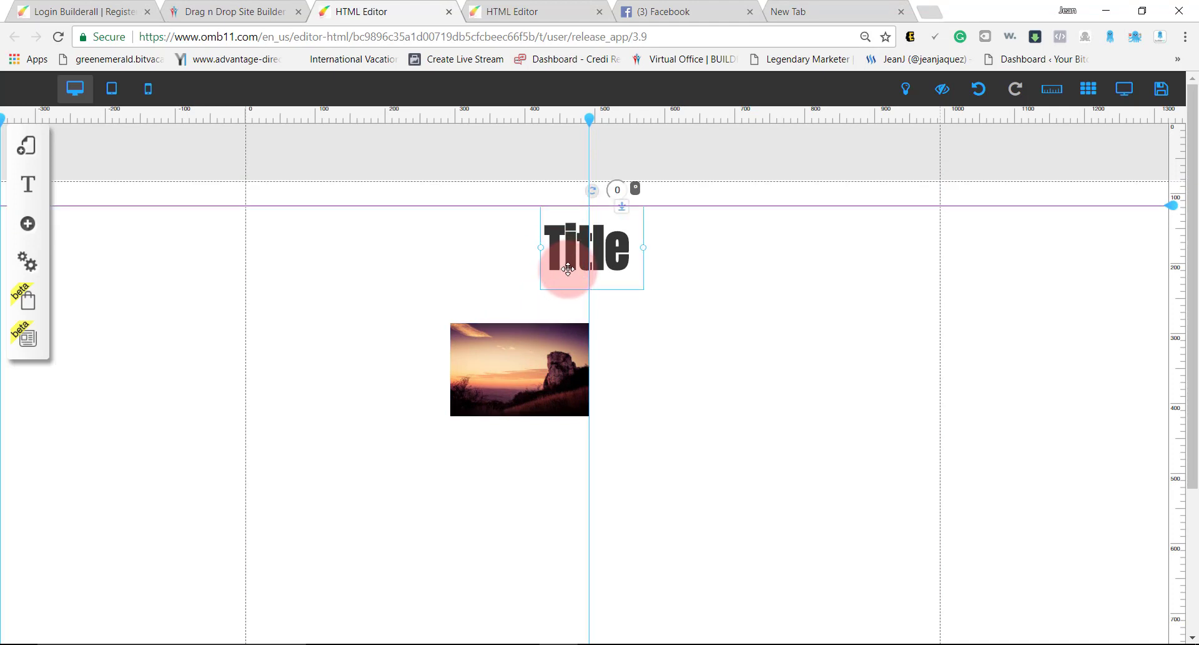
left_click(543, 371)
left_click(637, 361)
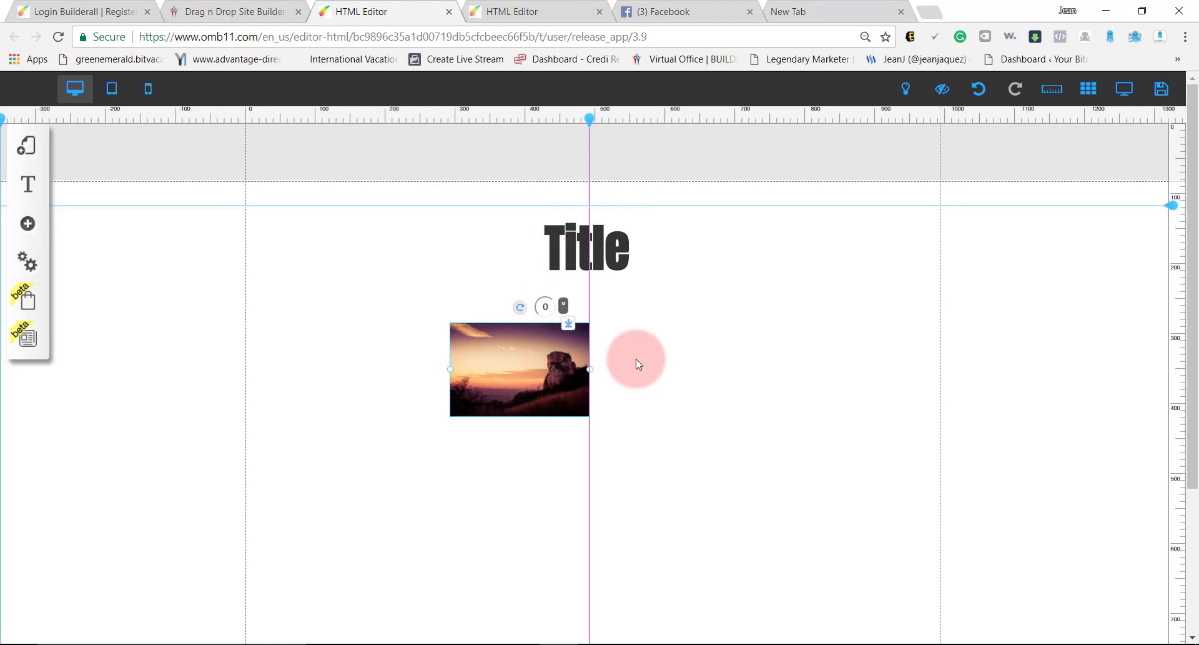
left_click(482, 432)
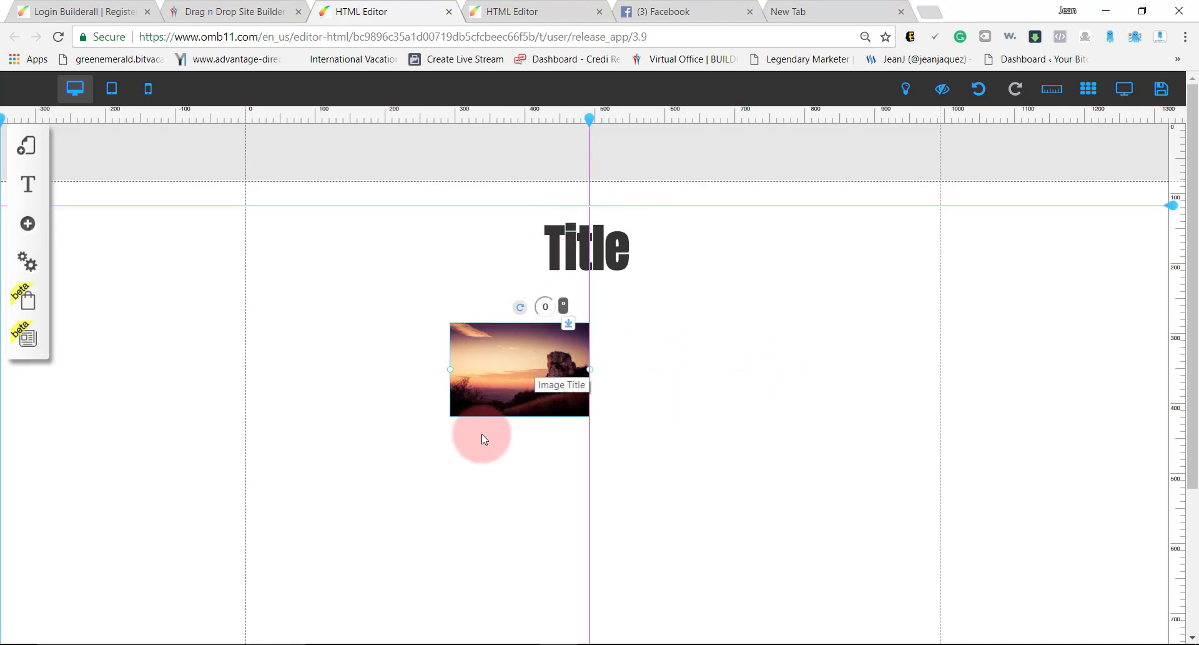
Replace the placeholder image below the title with the open laptop picture showing a woman in a floral dress from My File.
left_click(509, 346)
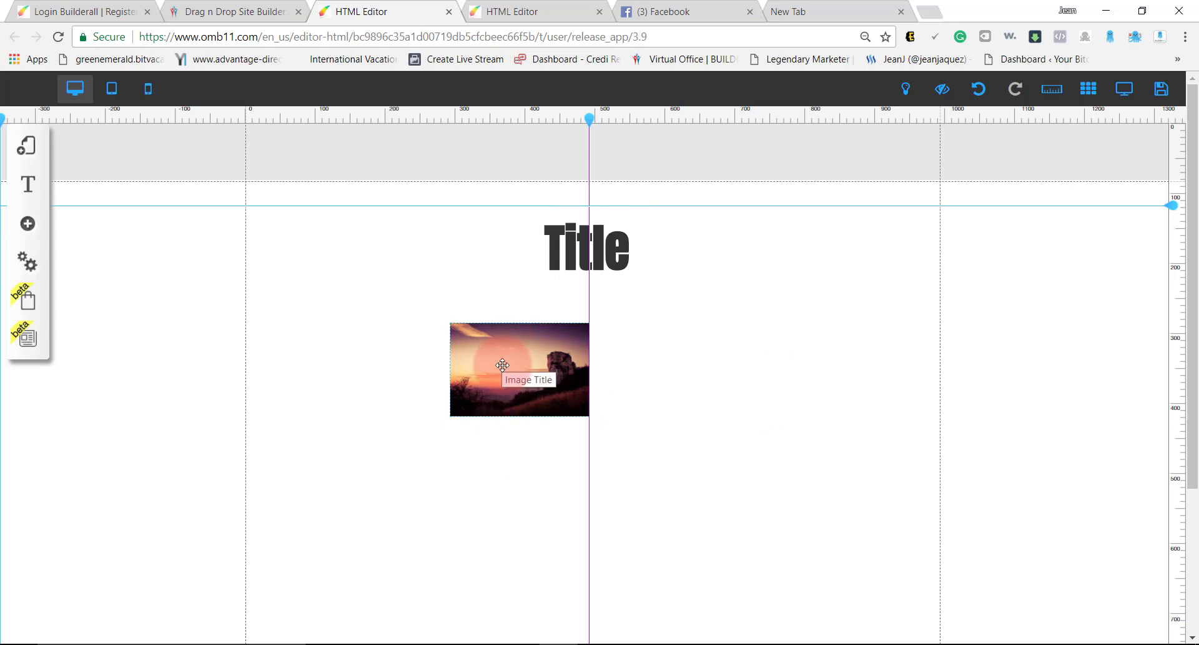
left_click(503, 364)
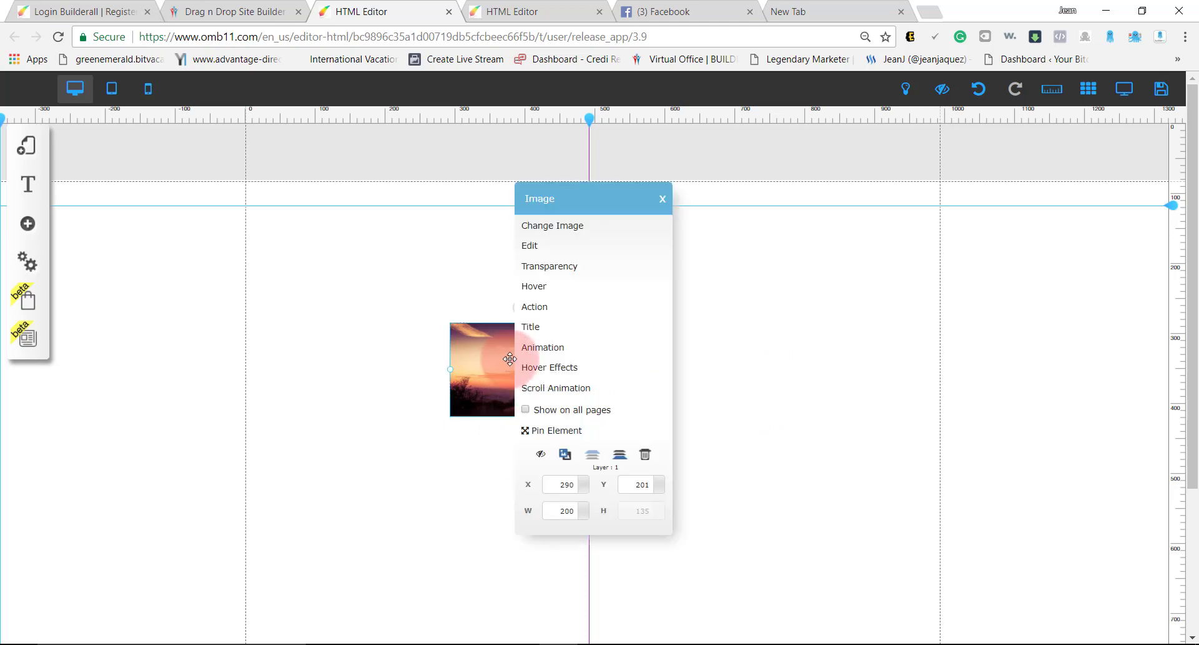
left_click(560, 242)
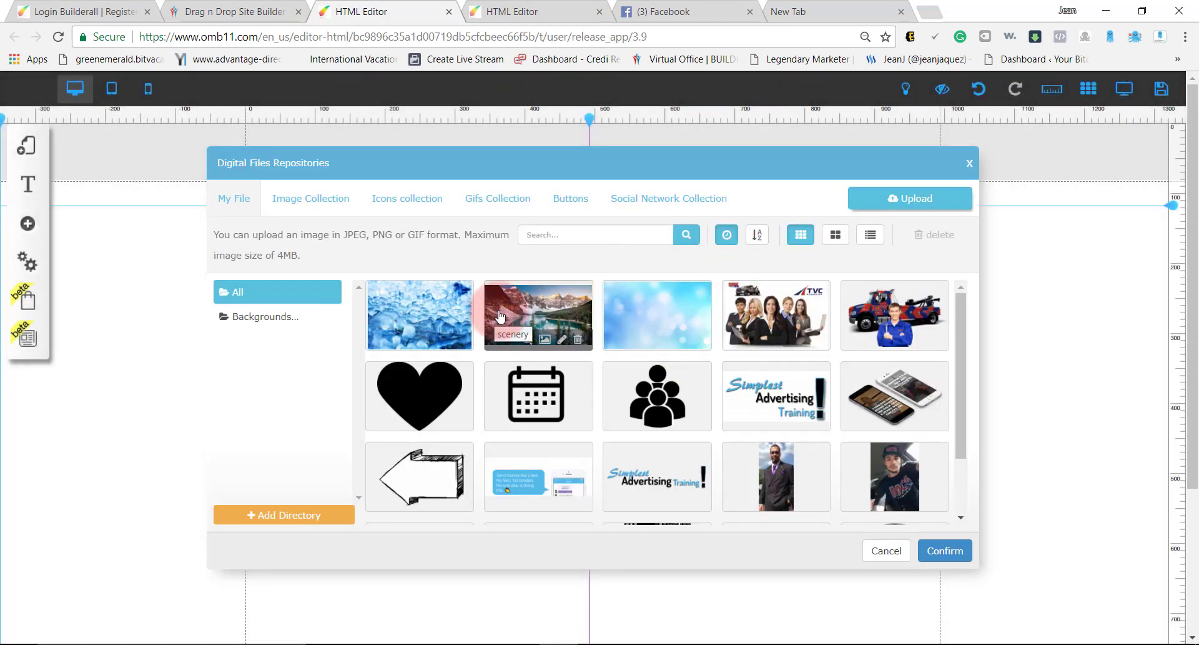
scroll(855, 375, "down", 2)
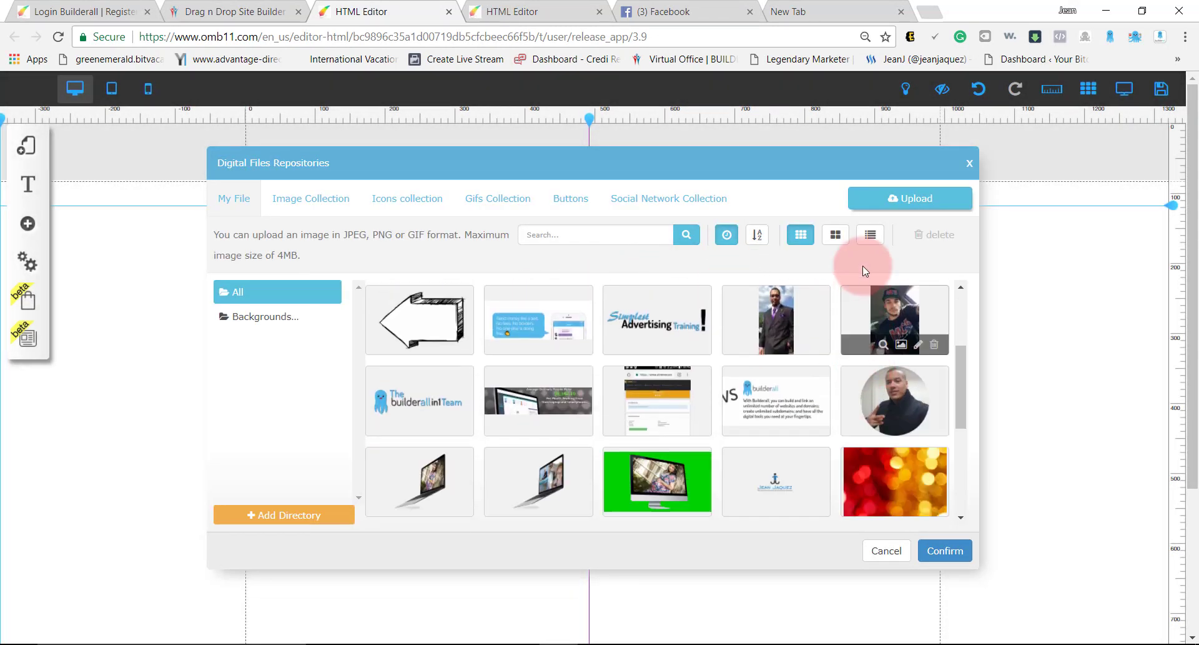
left_click(886, 206)
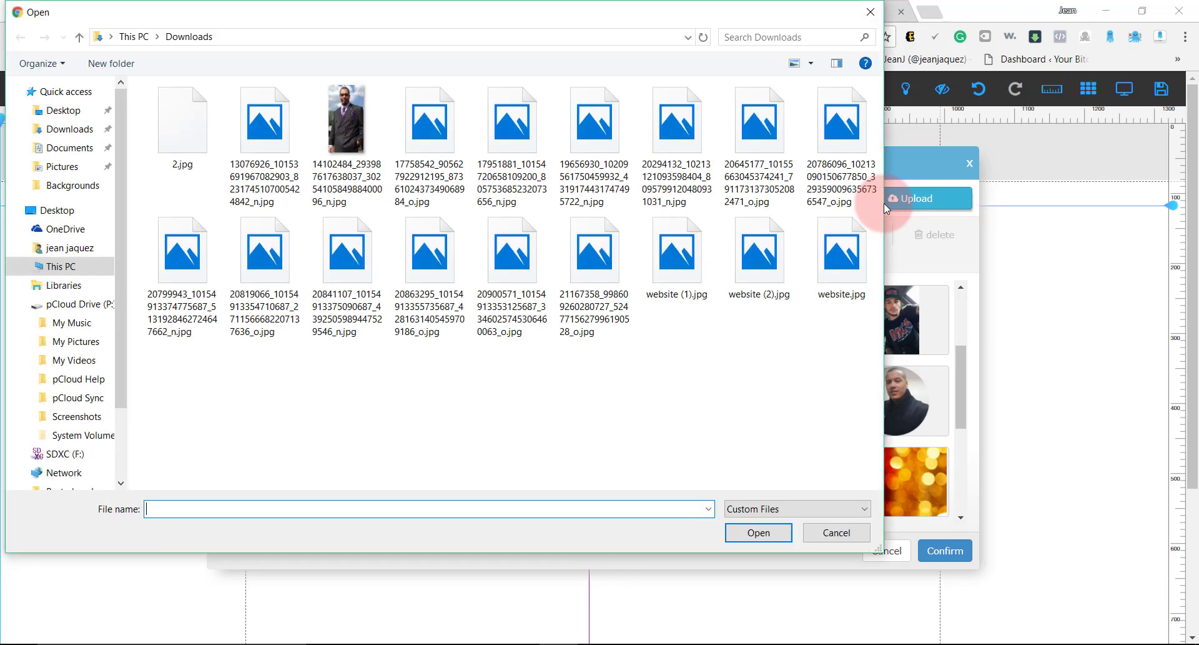
left_click(837, 534)
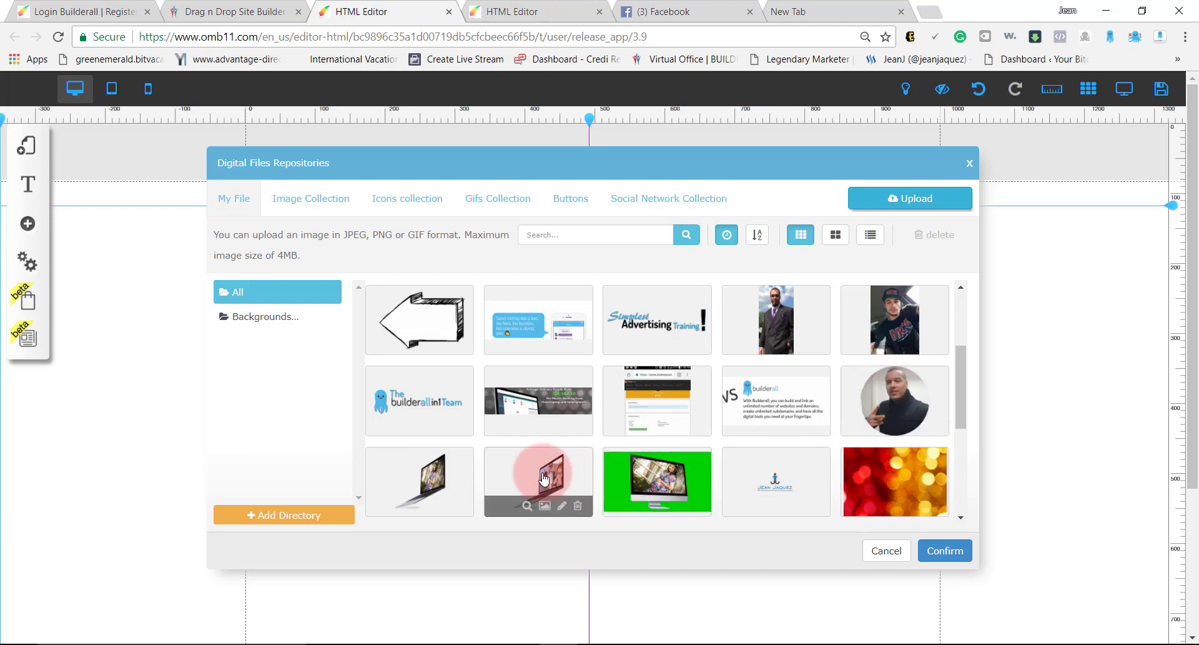
left_click(453, 479)
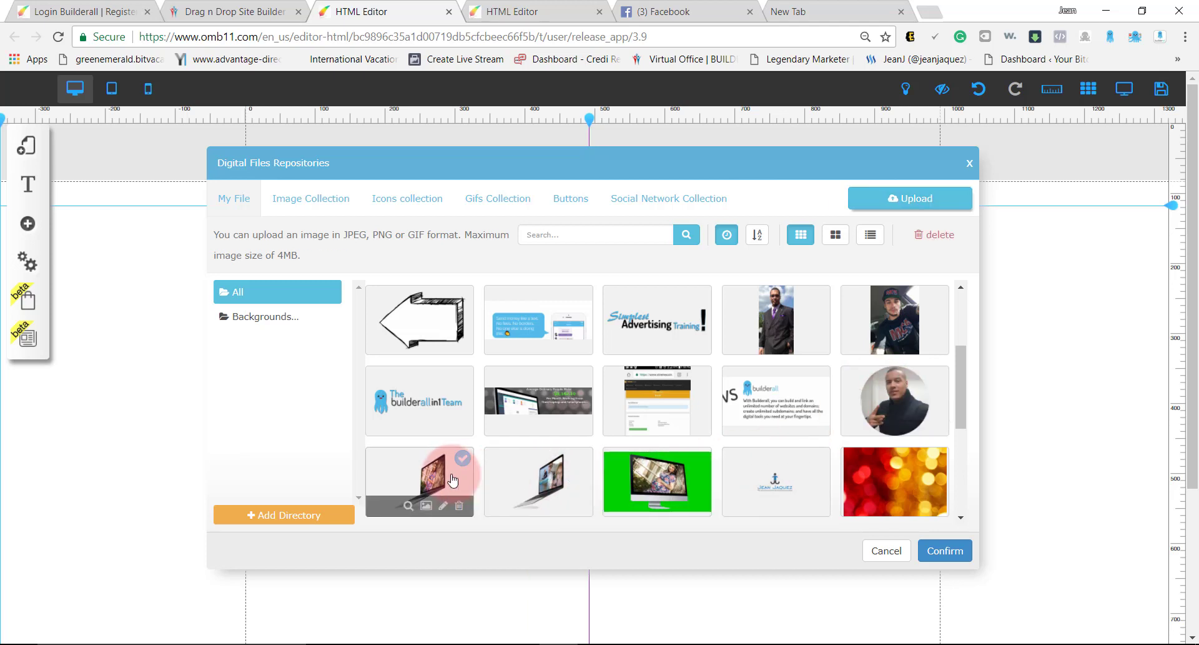
left_click(960, 560)
Enlarge the laptop image to about 500 px wide, keeping its right edge on the vertical guide.
left_click(601, 365)
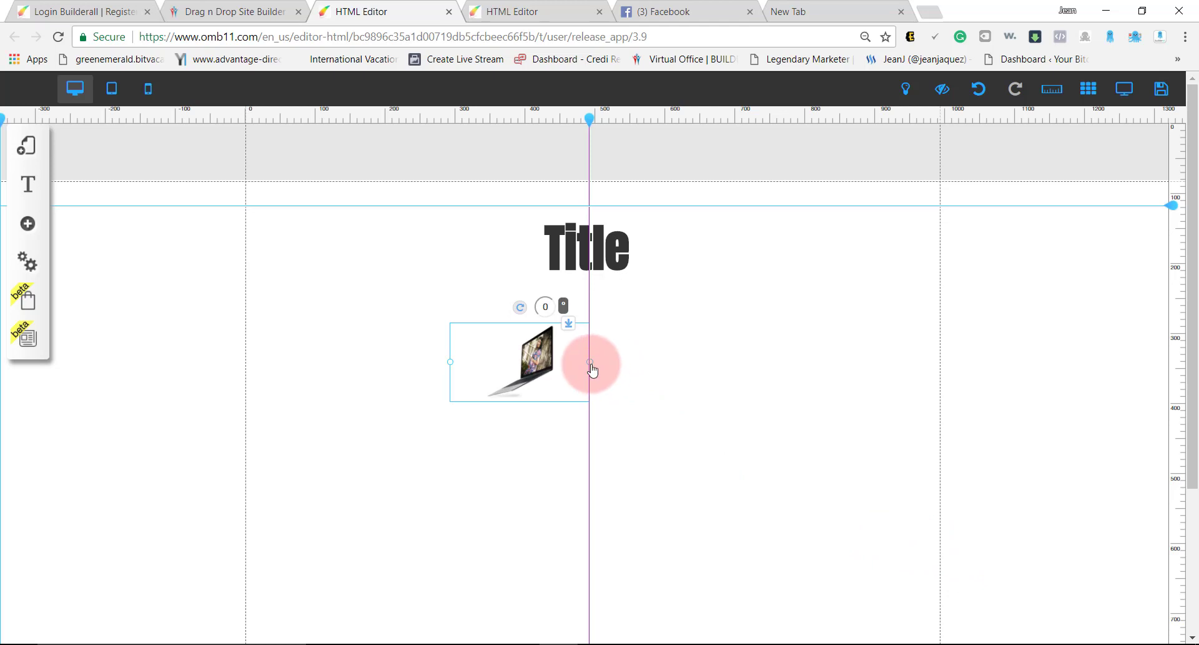
left_click_drag(592, 370, 237, 393)
left_click_drag(404, 421, 451, 404)
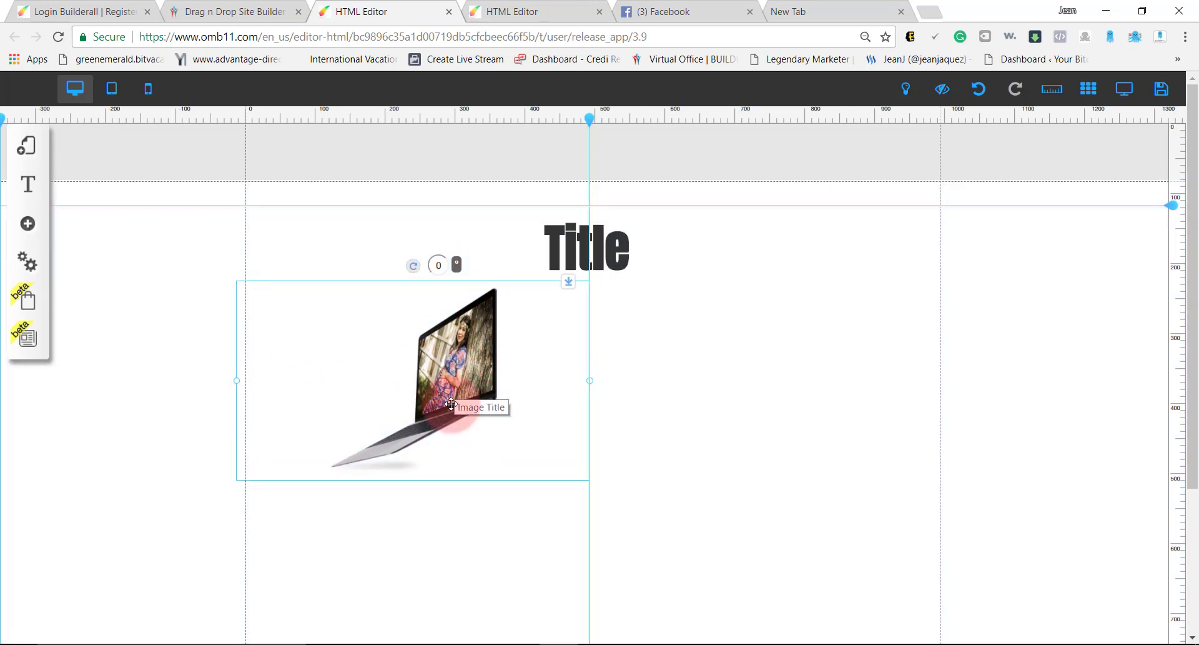
left_click(407, 425)
left_click(407, 426)
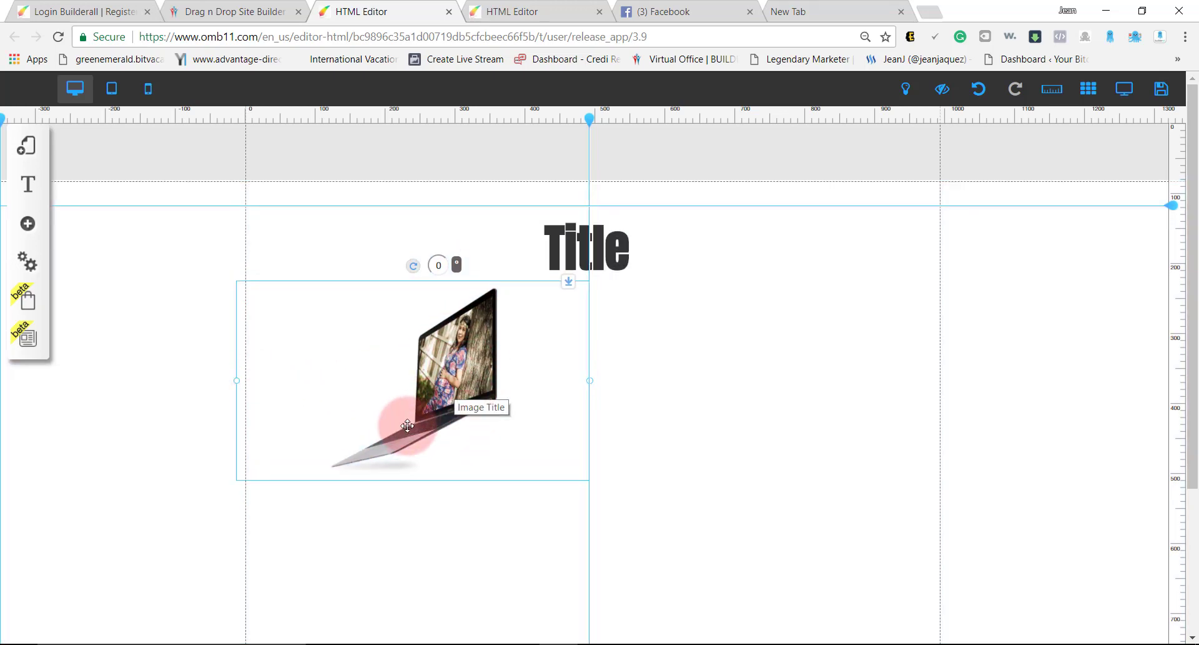
left_click(669, 377)
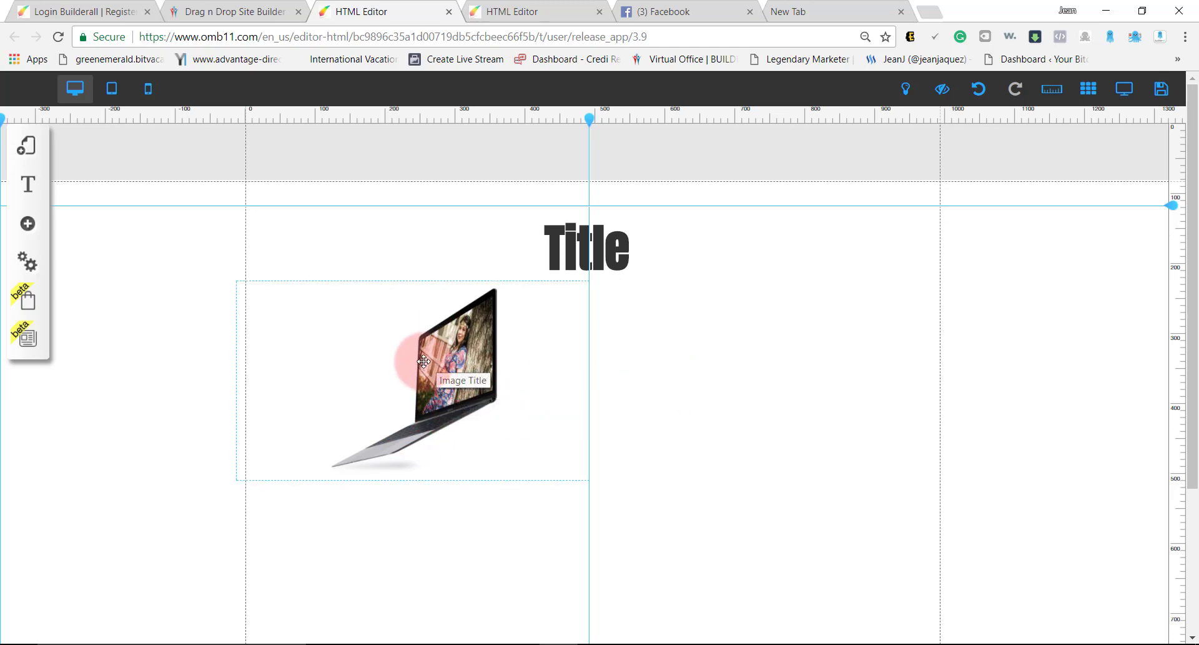
left_click(481, 281)
left_click(472, 401)
left_click(657, 320)
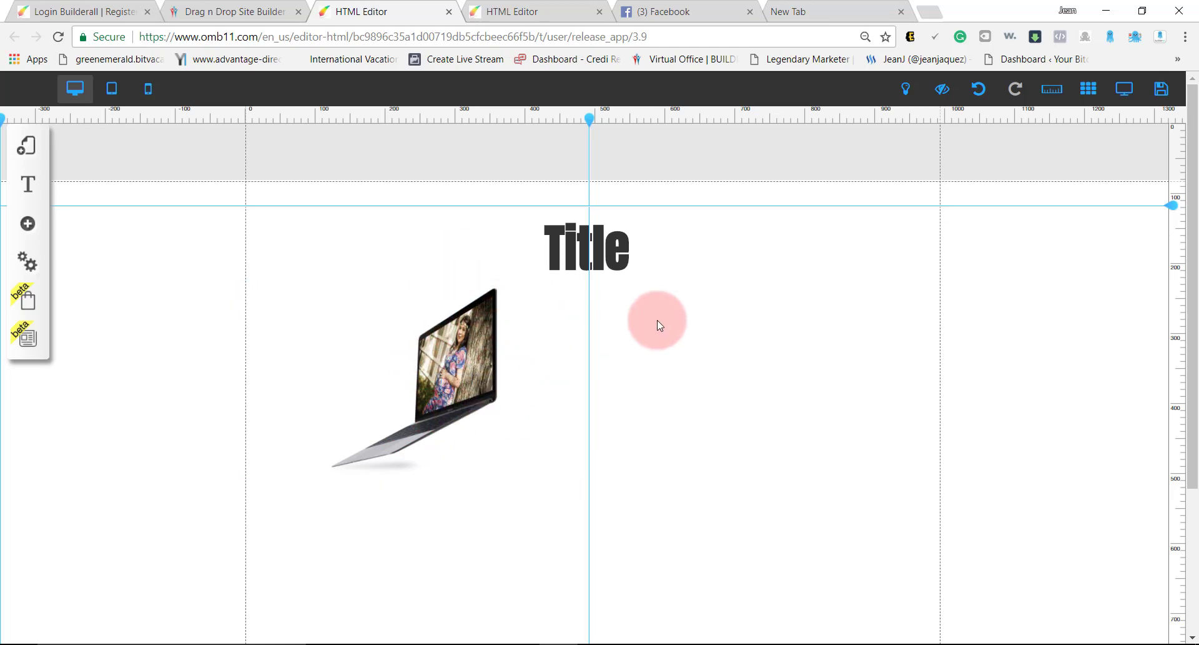
Nudge the laptop image against the vertical guide and check the page layout around it.
left_click(521, 346)
left_click_drag(470, 357, 514, 361)
left_click(851, 327)
left_click(825, 363)
scroll(827, 351, "down", 2)
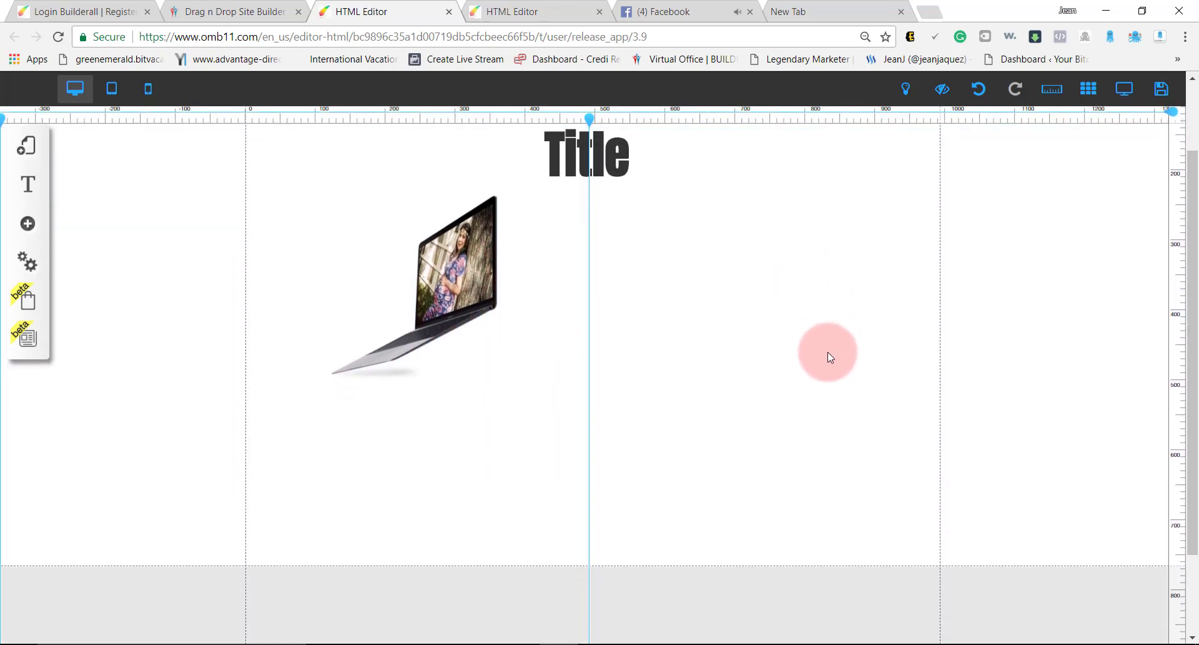
scroll(813, 351, "up", 2)
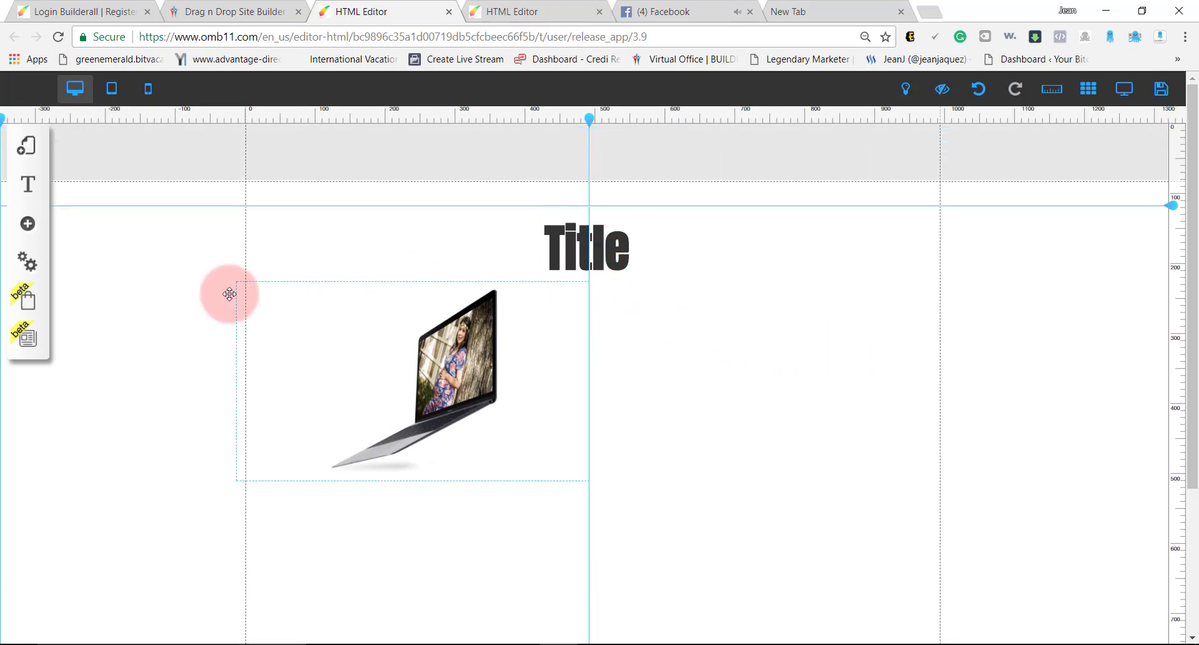
Add the green "Get Instant Access" optin form and place it beside the laptop image with its left edge on the vertical guide.
left_click(27, 225)
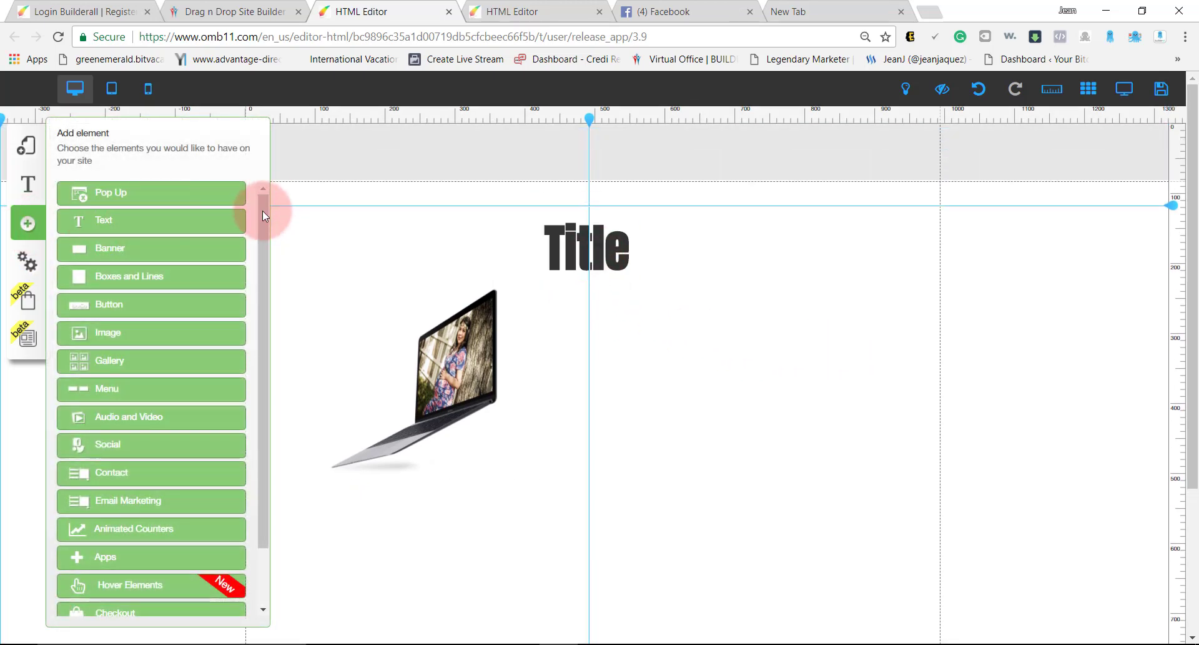
left_click_drag(263, 211, 146, 441)
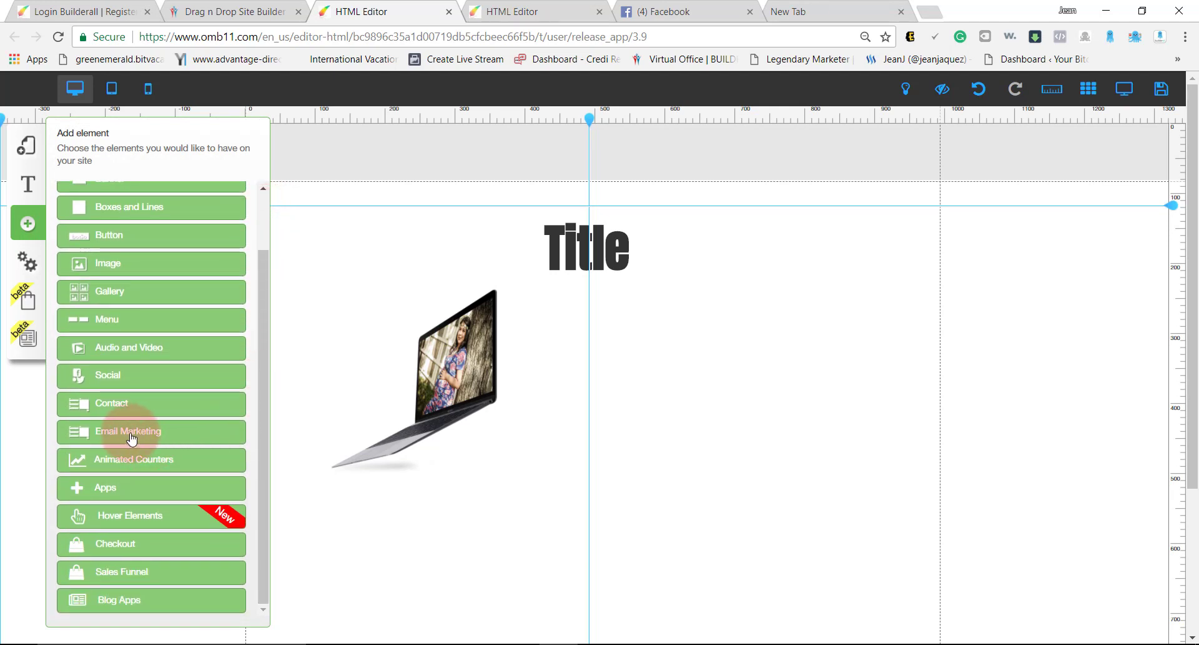
left_click(130, 432)
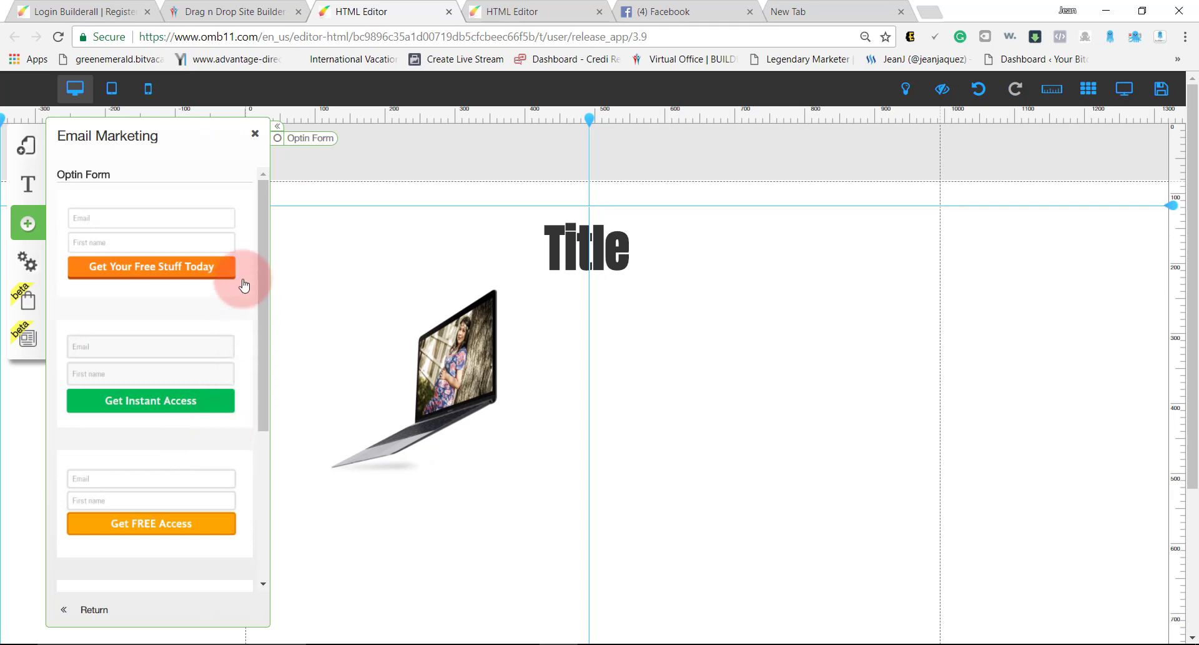
left_click_drag(145, 350, 480, 300)
left_click_drag(648, 261, 658, 373)
scroll(683, 321, "down", 3)
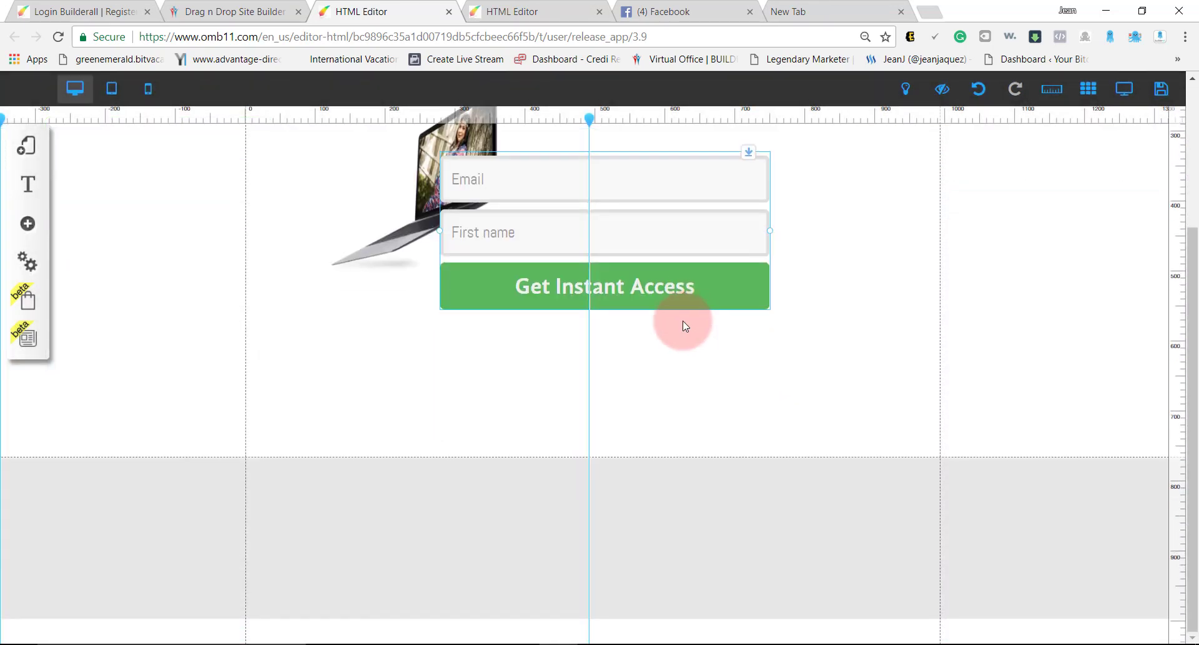
left_click_drag(658, 259, 725, 393)
scroll(752, 297, "up", 3)
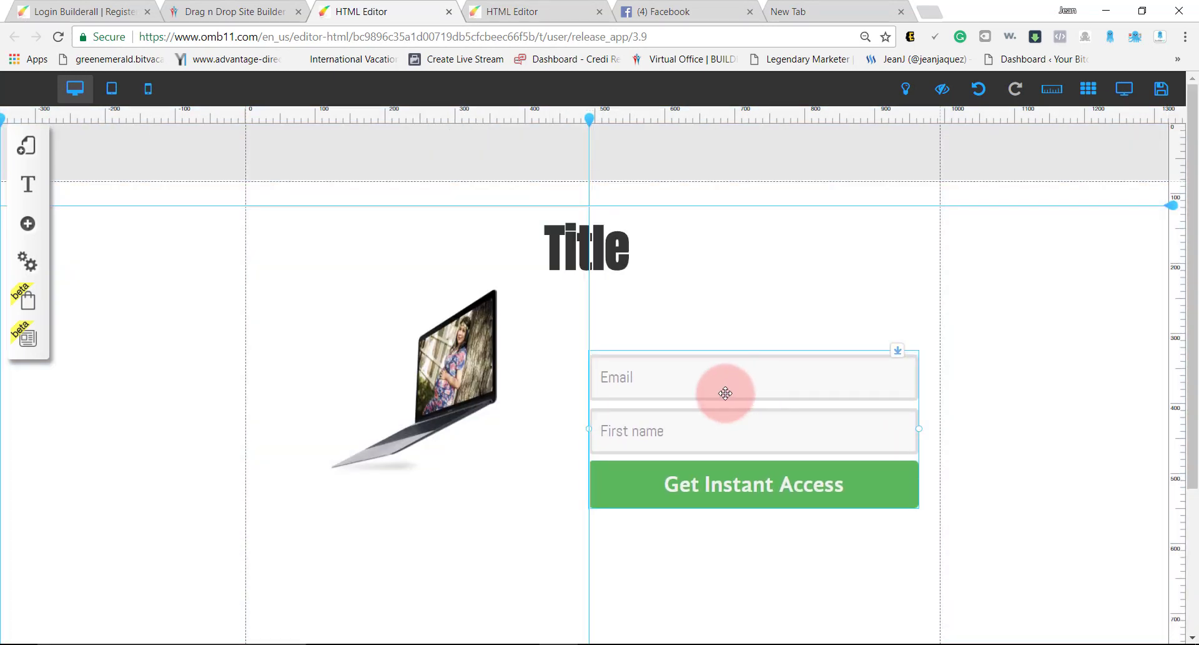
Connect the optin form to the MailingBoss list "Free 1,500 Motivational Quotes".
left_click(726, 392)
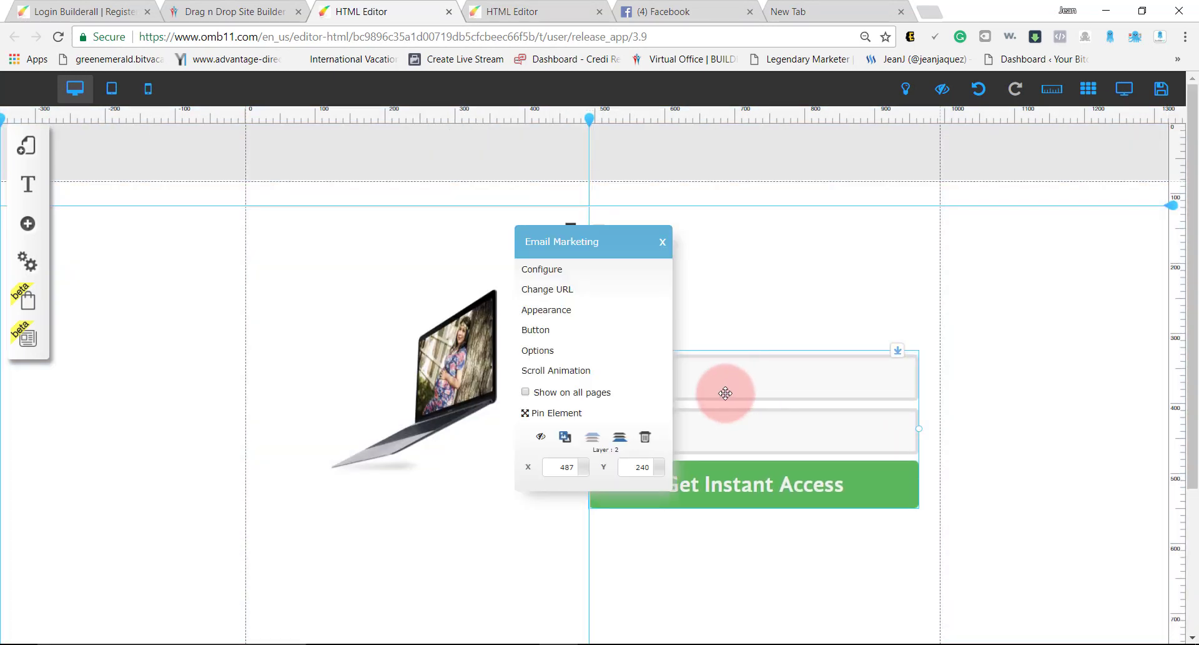
left_click(587, 279)
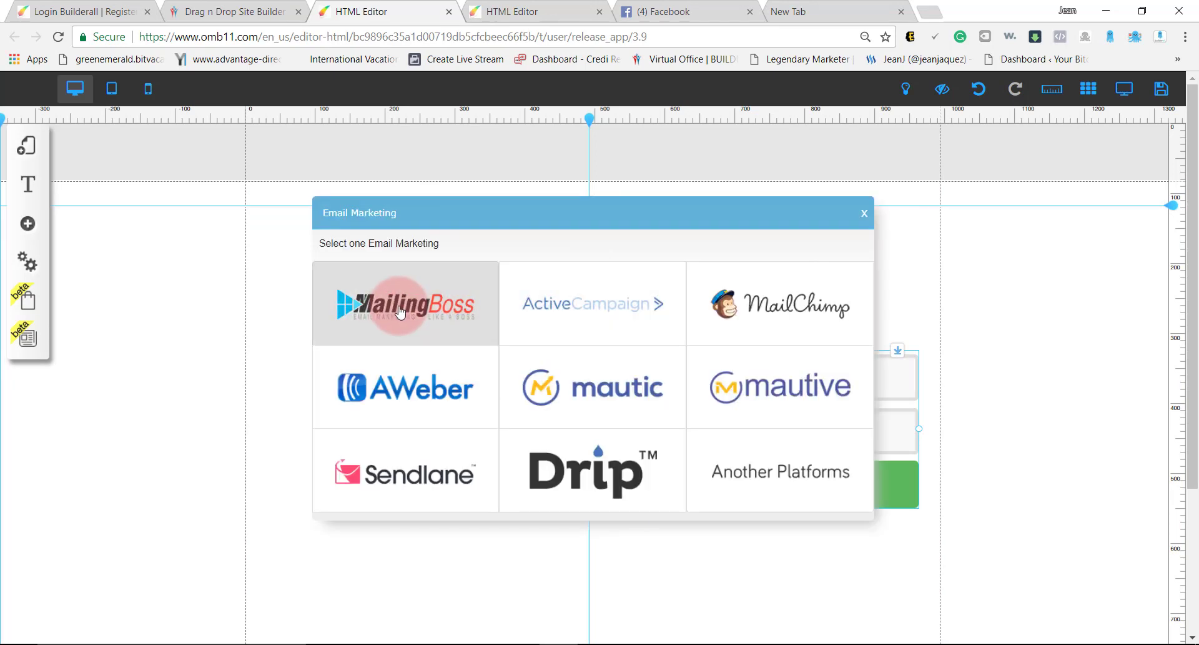
left_click(400, 313)
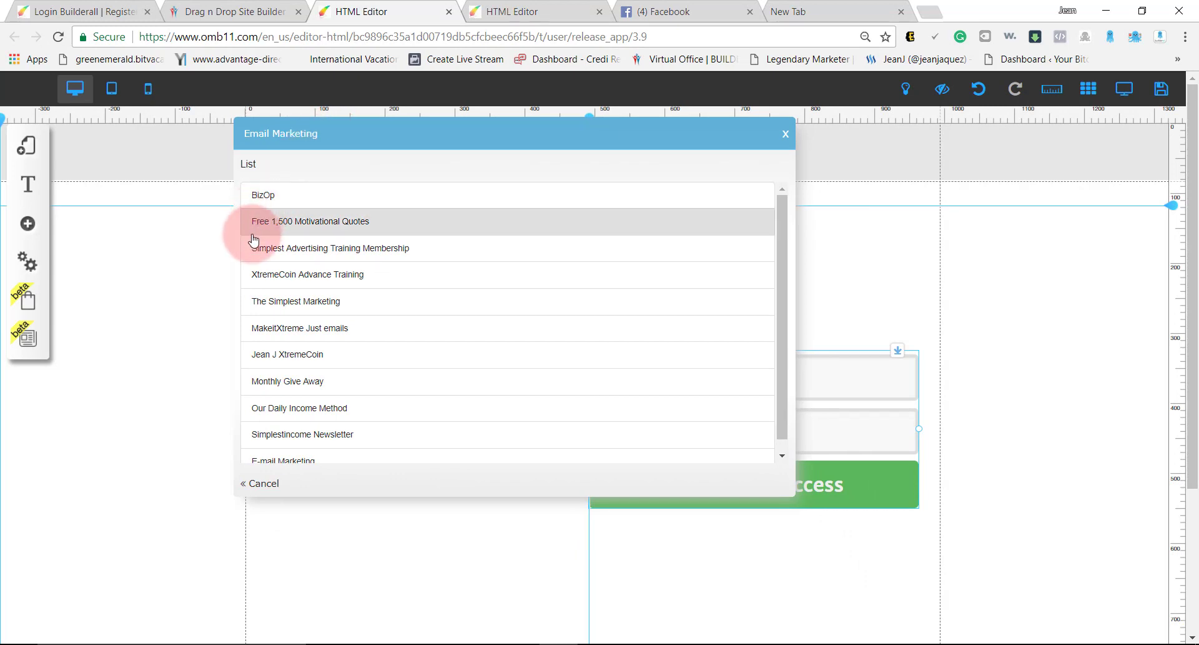
left_click(310, 228)
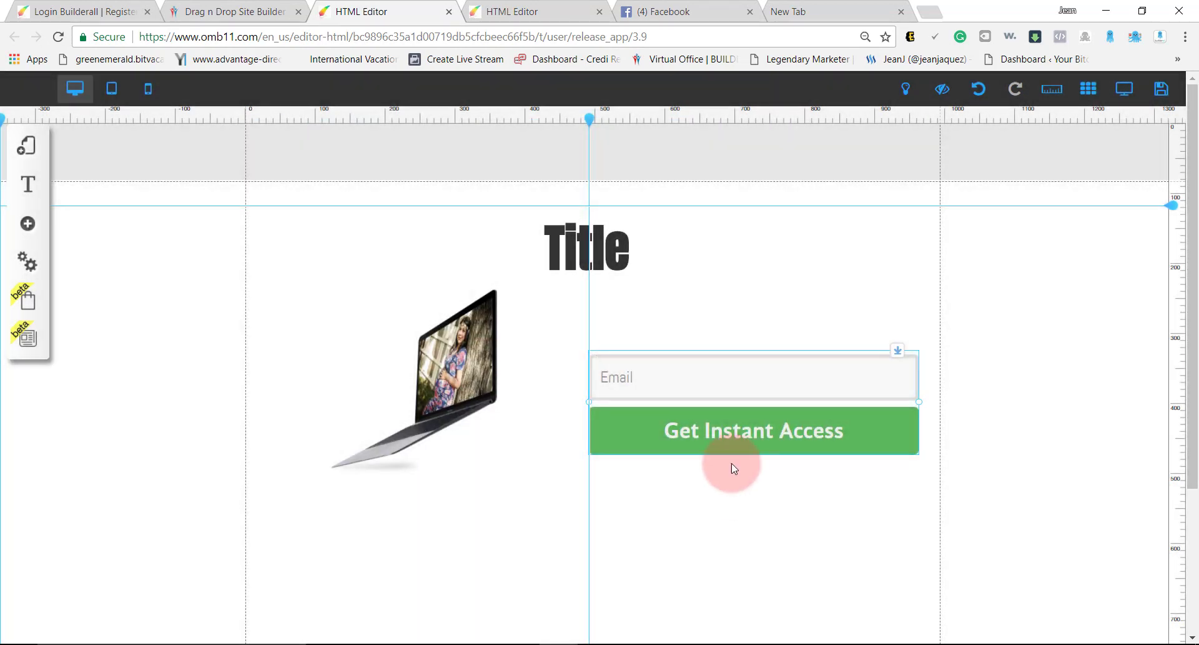
Move the optin form up to about Y 210, level with the laptop image, keeping its left edge on the vertical guide.
left_click_drag(710, 411, 707, 392)
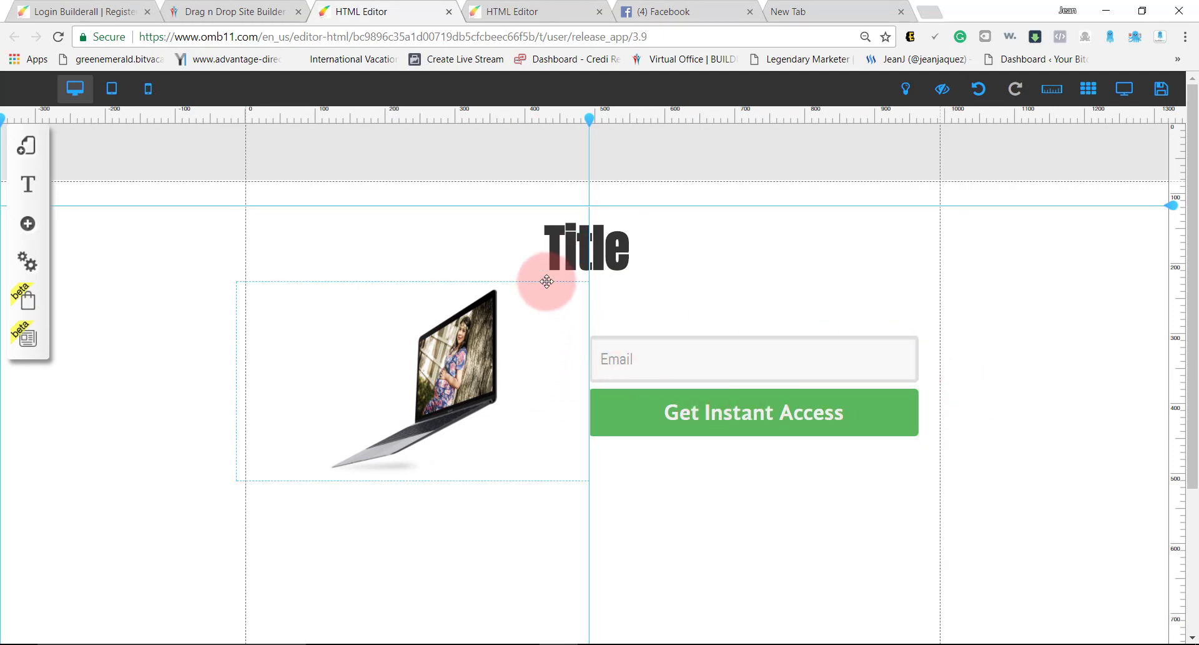
left_click(562, 250)
left_click(463, 392)
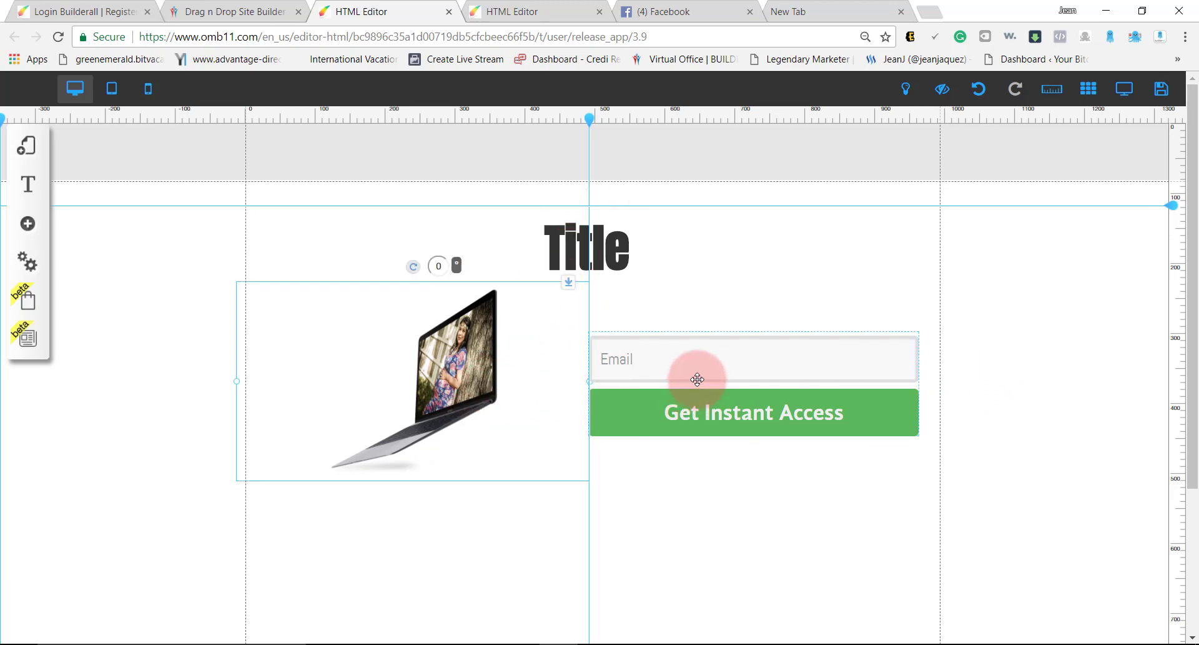
mouse_move(697, 380)
left_mouse_down()
mouse_move(698, 362)
mouse_move(698, 381)
mouse_move(704, 372)
left_mouse_up()
left_click(986, 344)
left_click(770, 366)
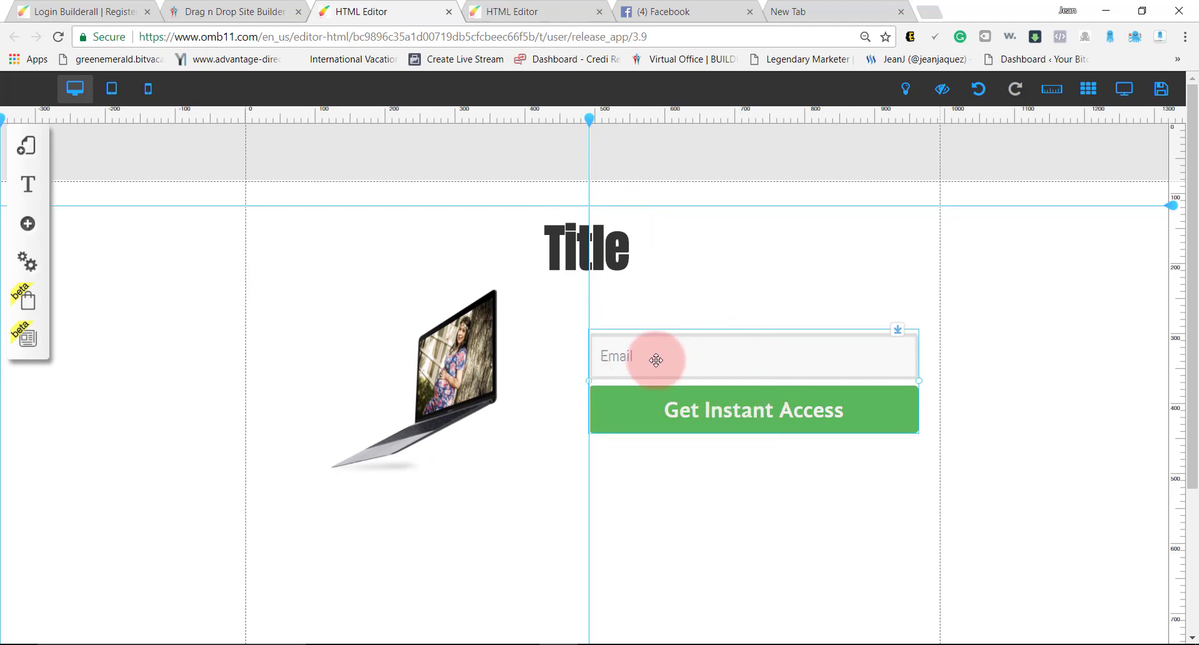
Open the optin form's Mailmkt_custom_2 style for editing and show its button style settings.
left_click(767, 376)
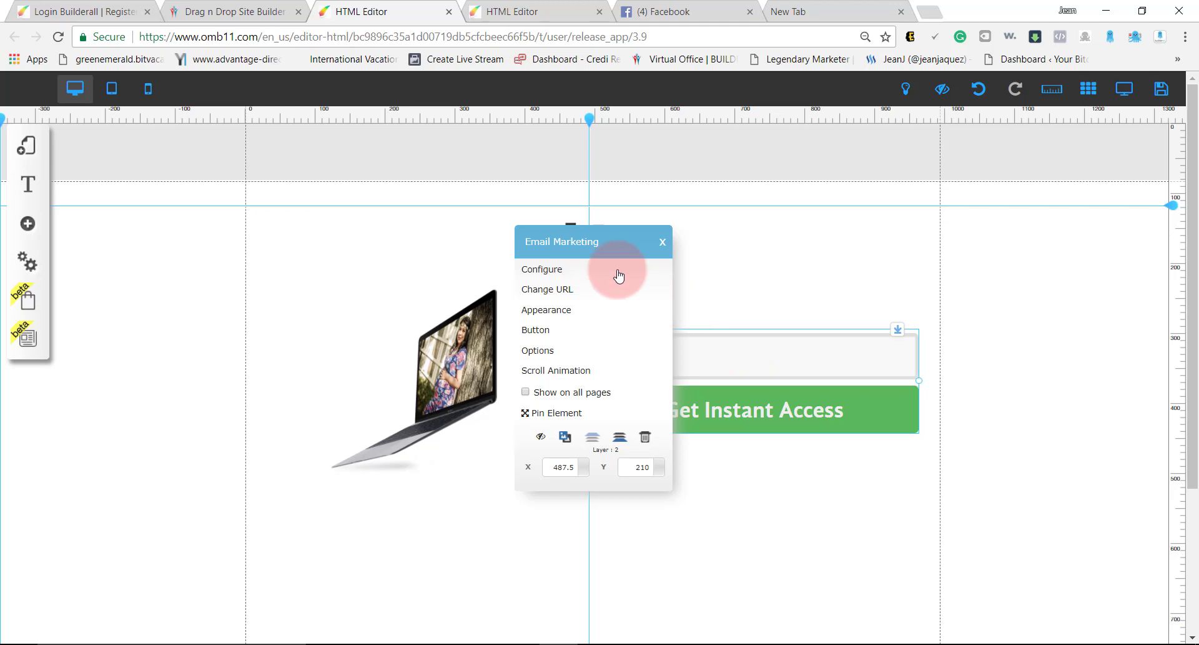
left_click(573, 318)
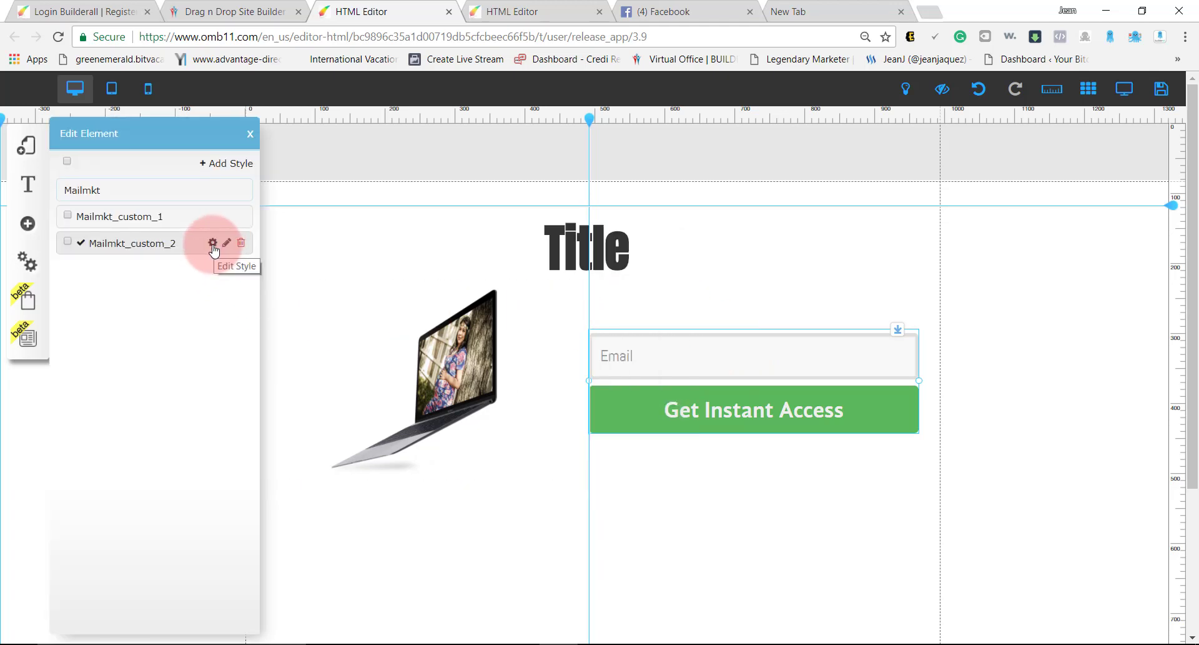
left_click(213, 244)
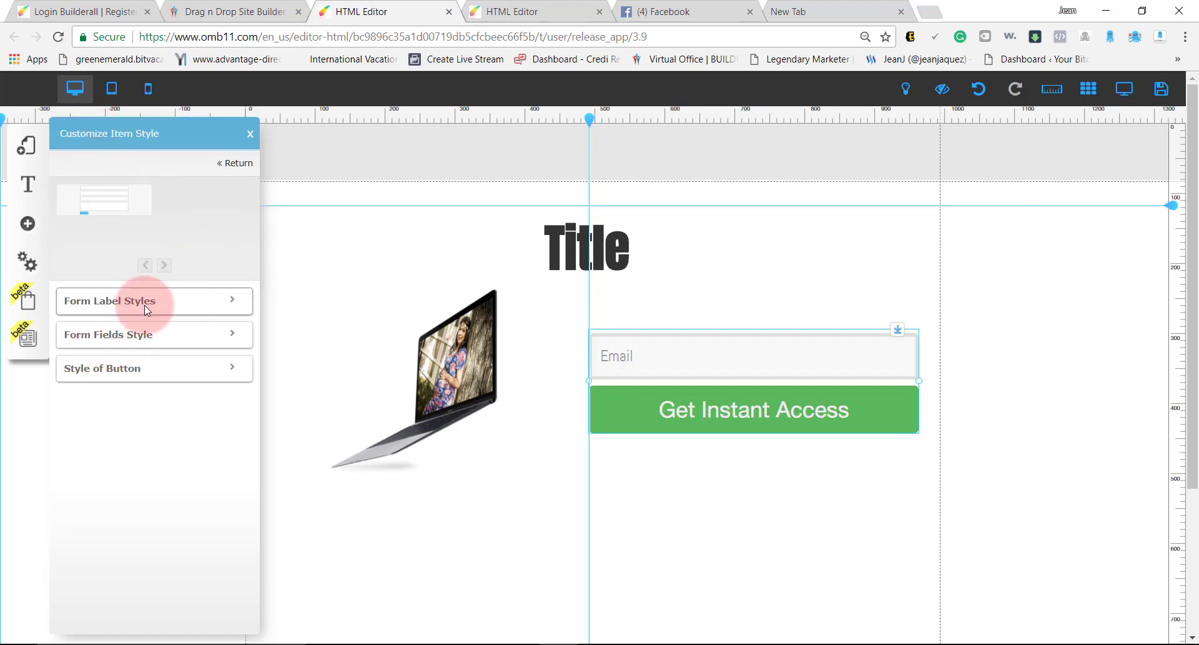
left_click(232, 301)
left_click(232, 301)
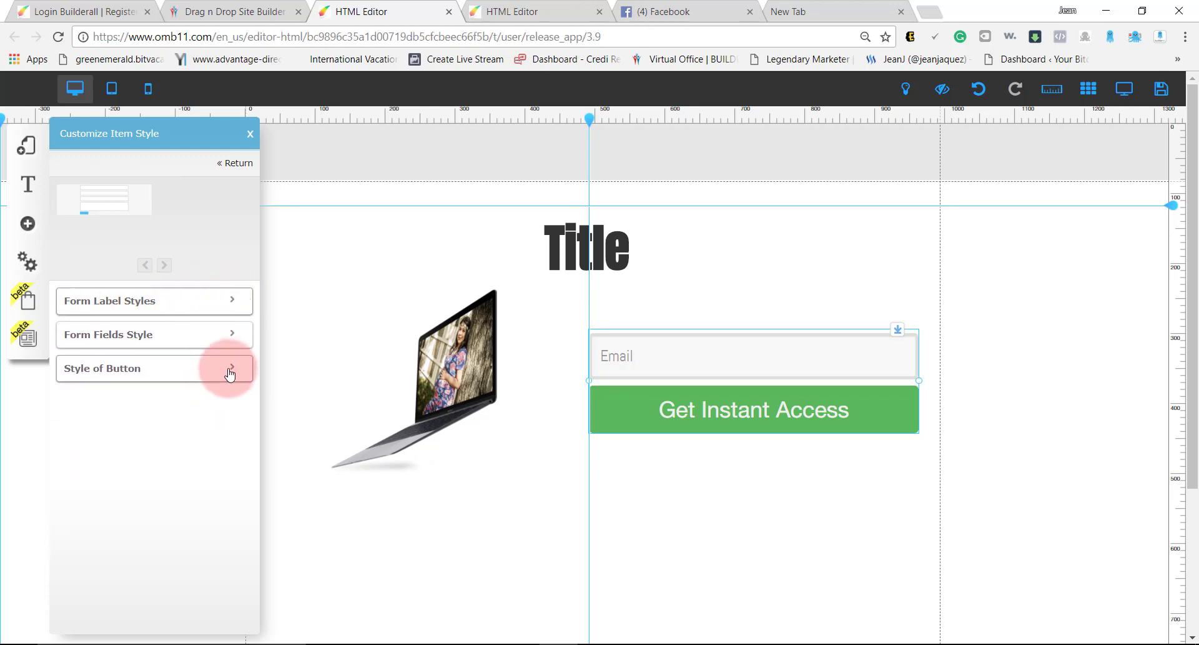
left_click(228, 367)
Try red and orange as the form button's background color, and set it to the light blue favorite.
left_click(223, 401)
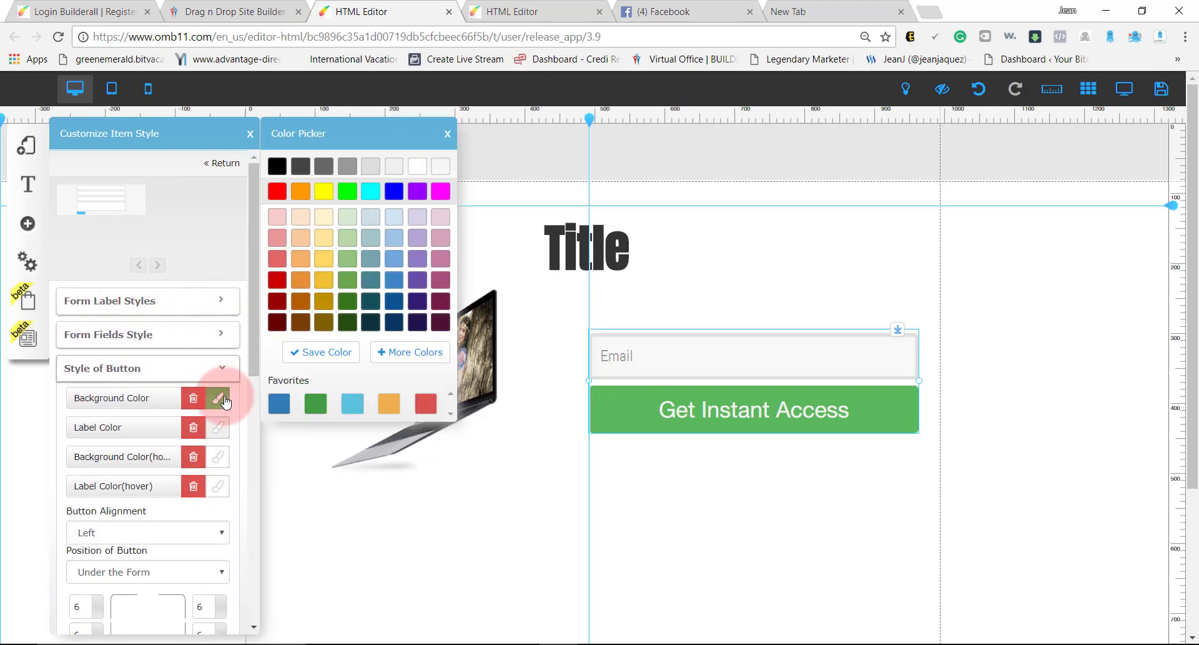
left_click(277, 192)
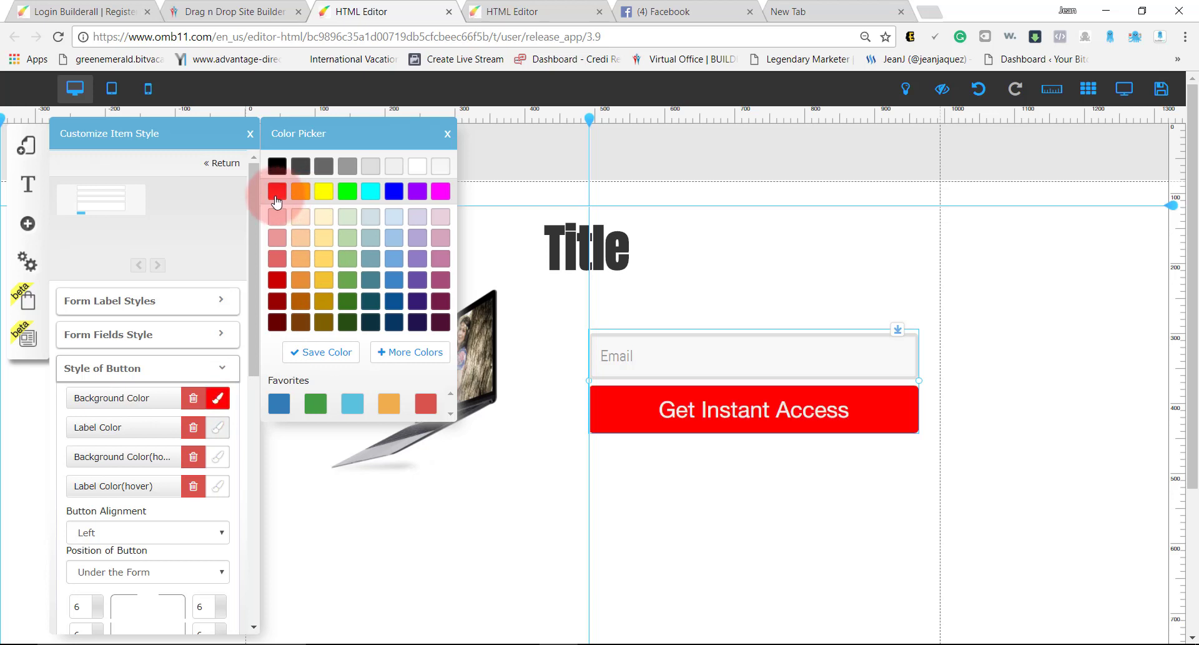
left_click(296, 196)
left_click(278, 198)
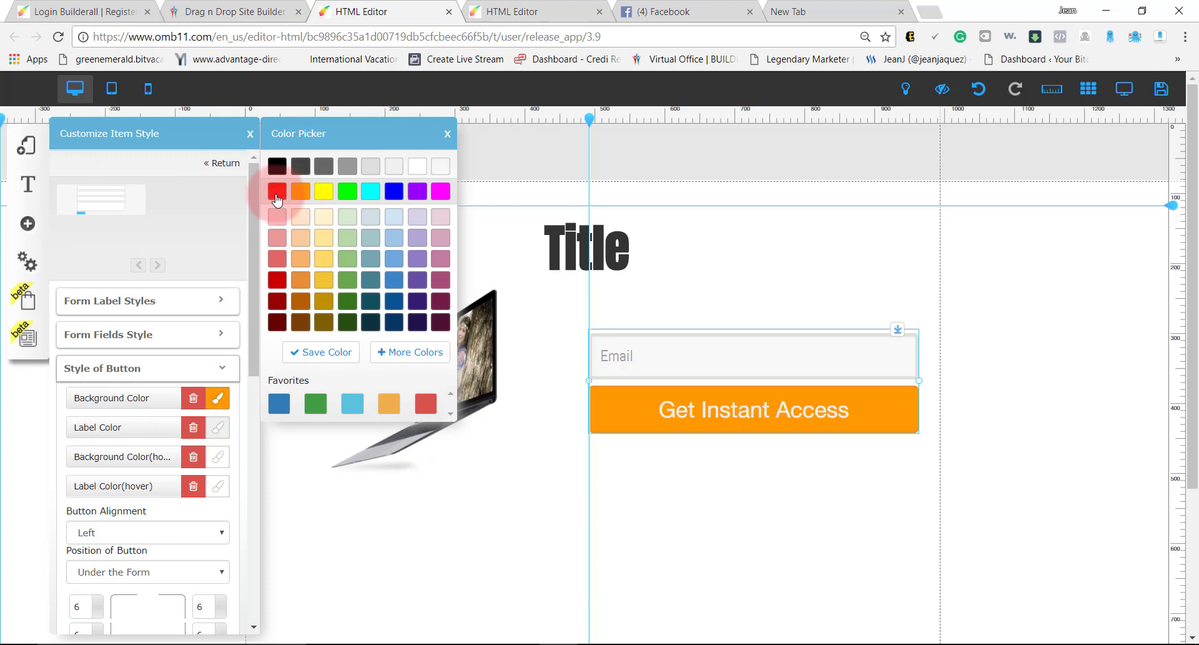
left_click(351, 404)
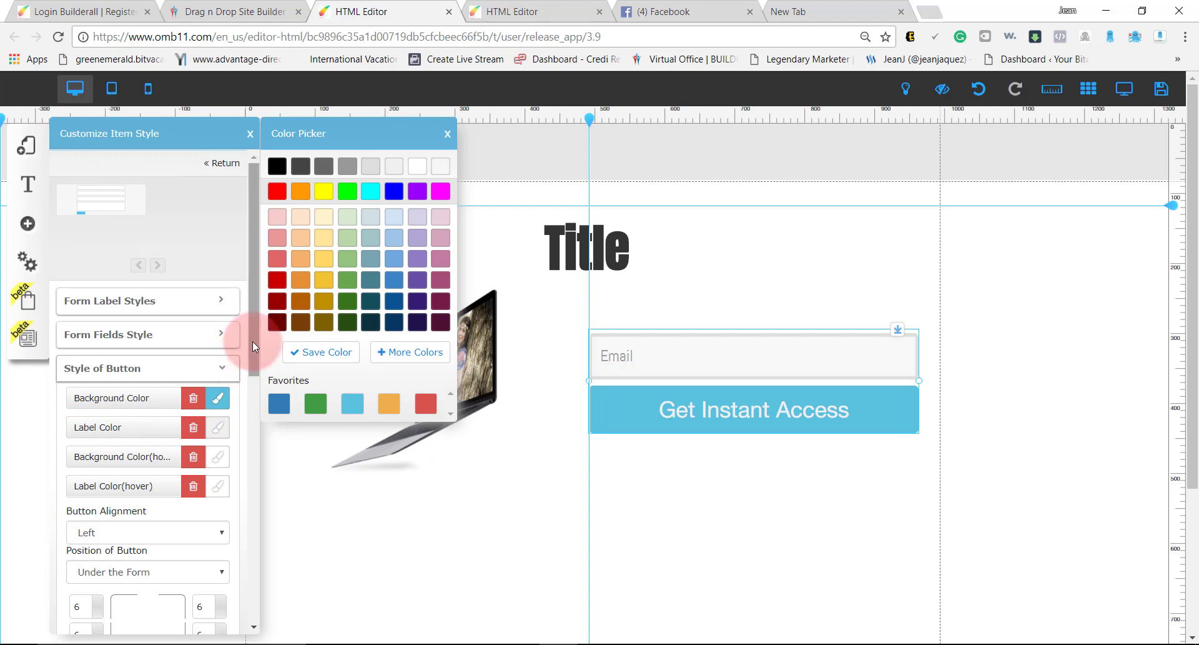
left_click_drag(253, 341, 254, 398)
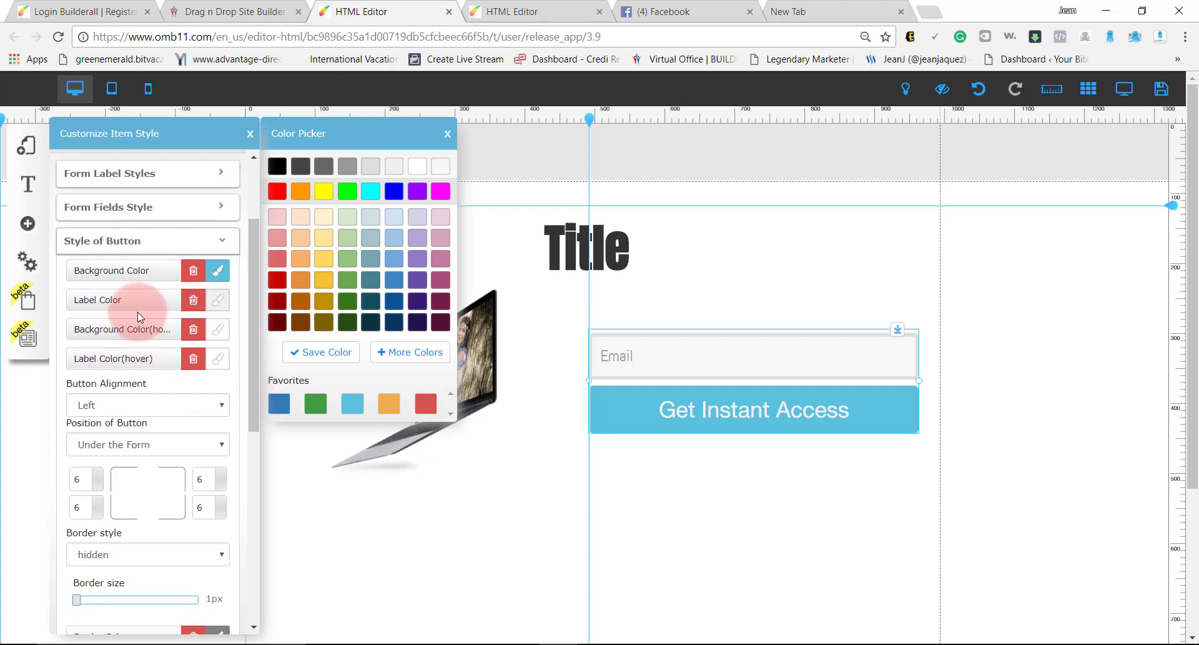
Try a corner radius of 60 for the form button's corners.
scroll(138, 313, "down", 4)
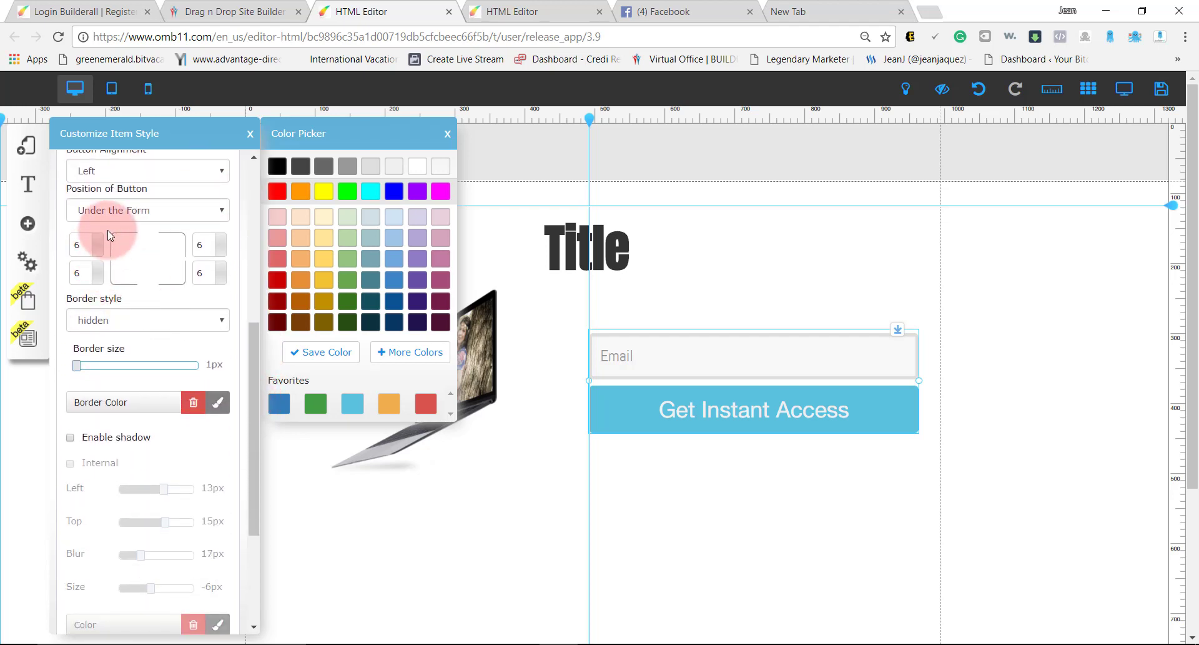
scroll(107, 230, "up", 1)
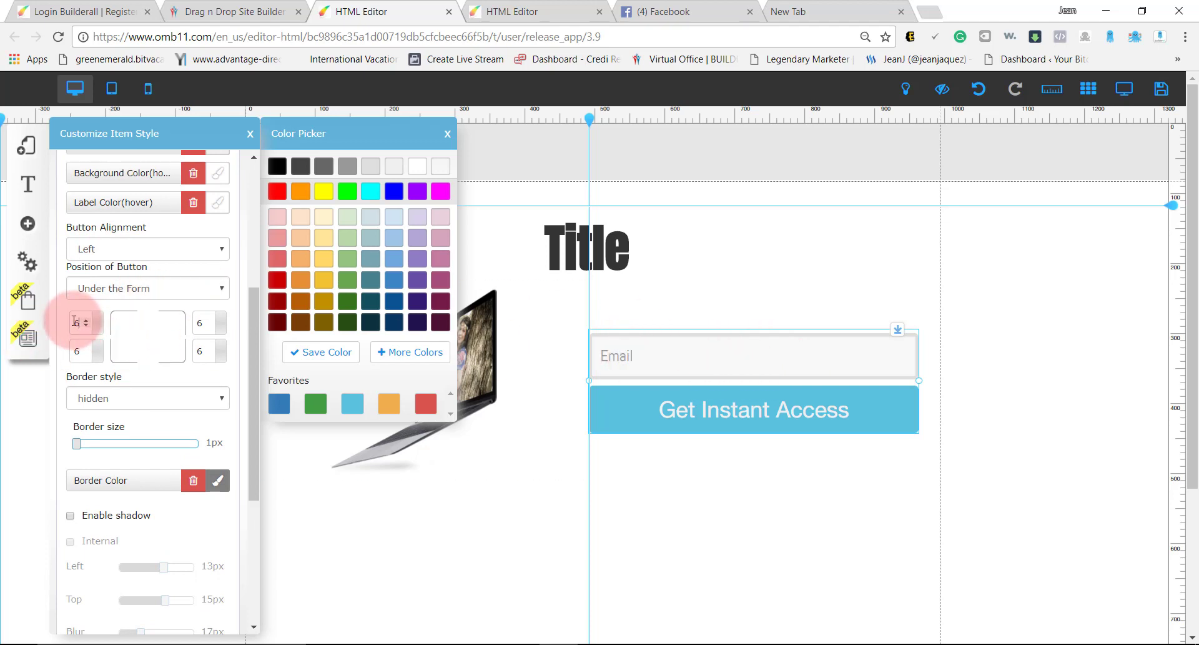
left_click_drag(75, 321, 113, 321)
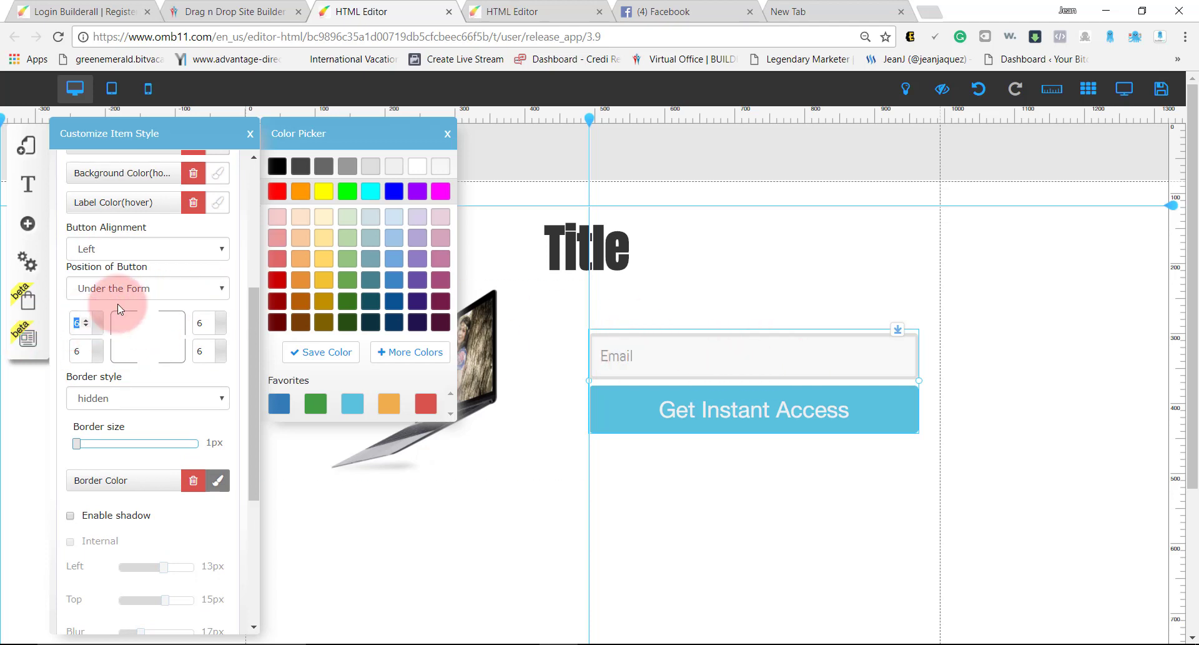
type("60")
key("Tab")
type("60")
left_click(203, 349)
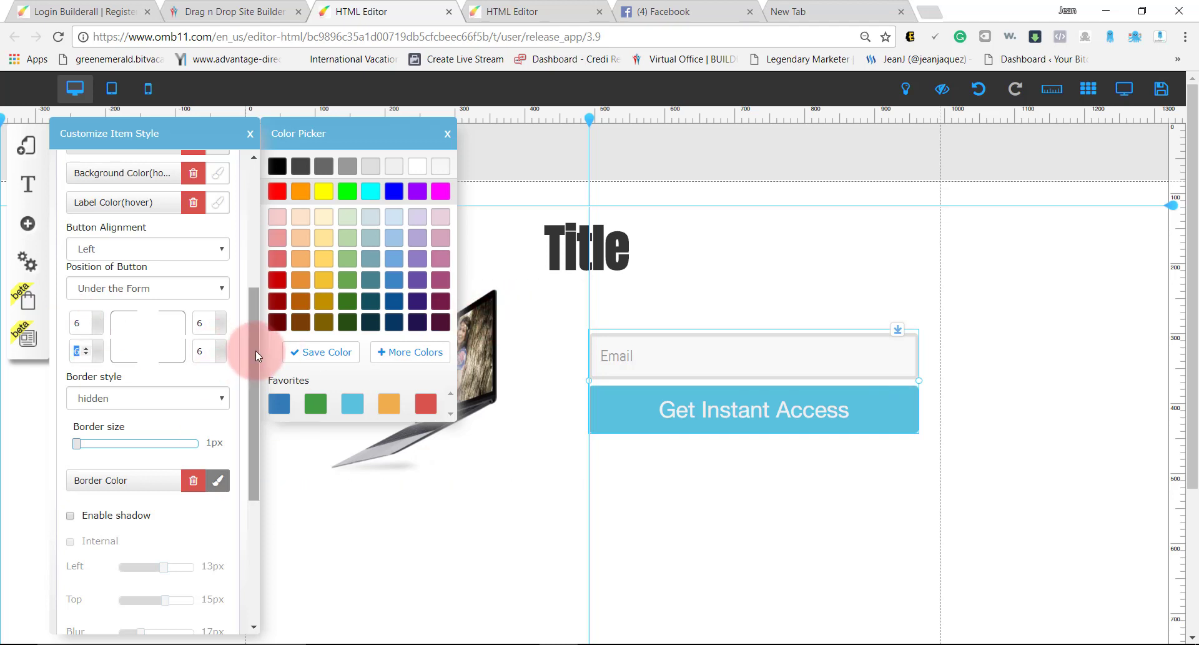
Enable the form button's shadow and set its Left offset to -5px and Top offset to 9px.
left_click_drag(256, 350, 253, 430)
left_click(67, 368)
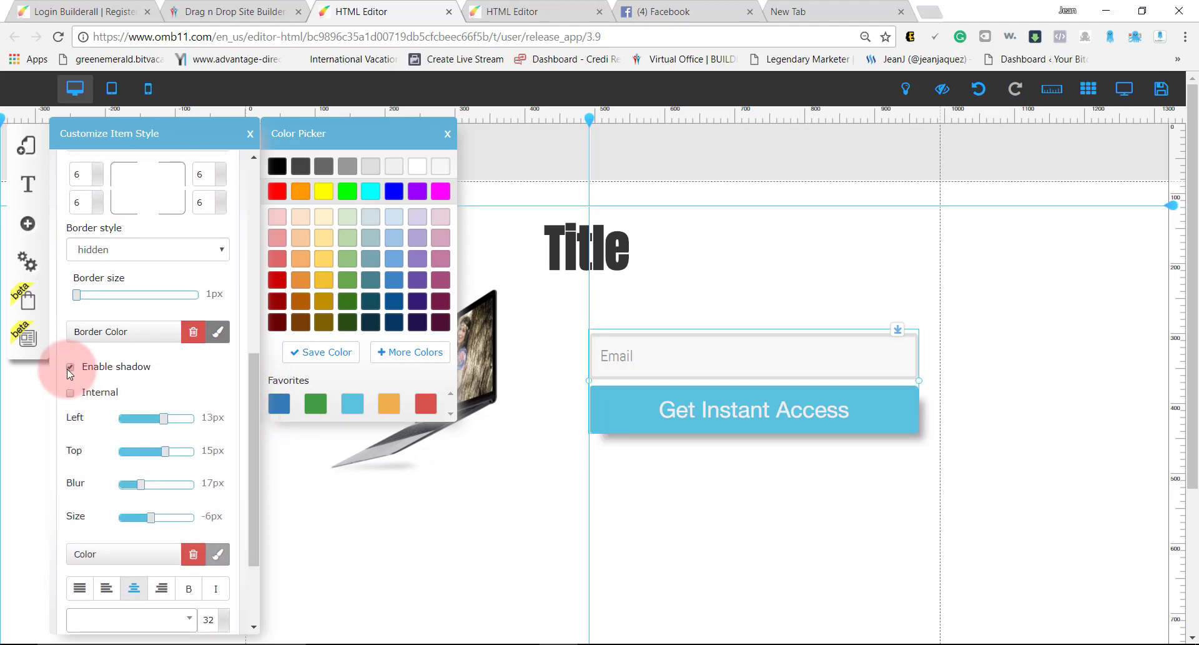
left_click_drag(161, 418, 146, 419)
left_click_drag(167, 457, 161, 454)
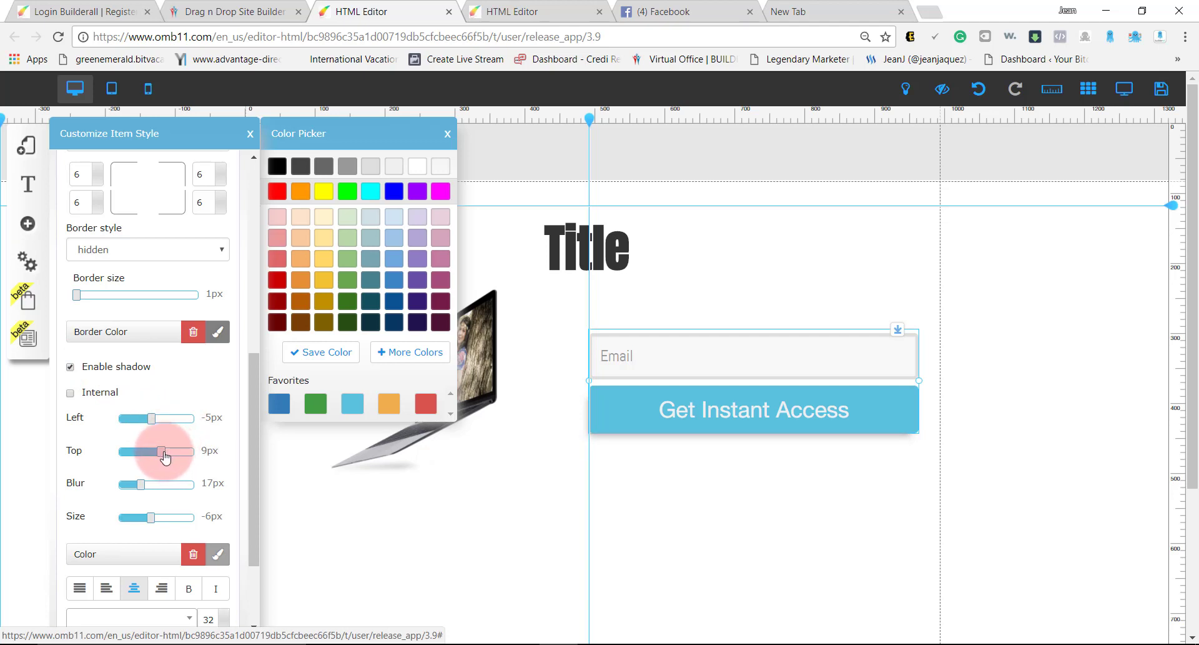
Set the form button's position to On the right side and widen the optin form slightly.
left_click_drag(250, 380, 258, 292)
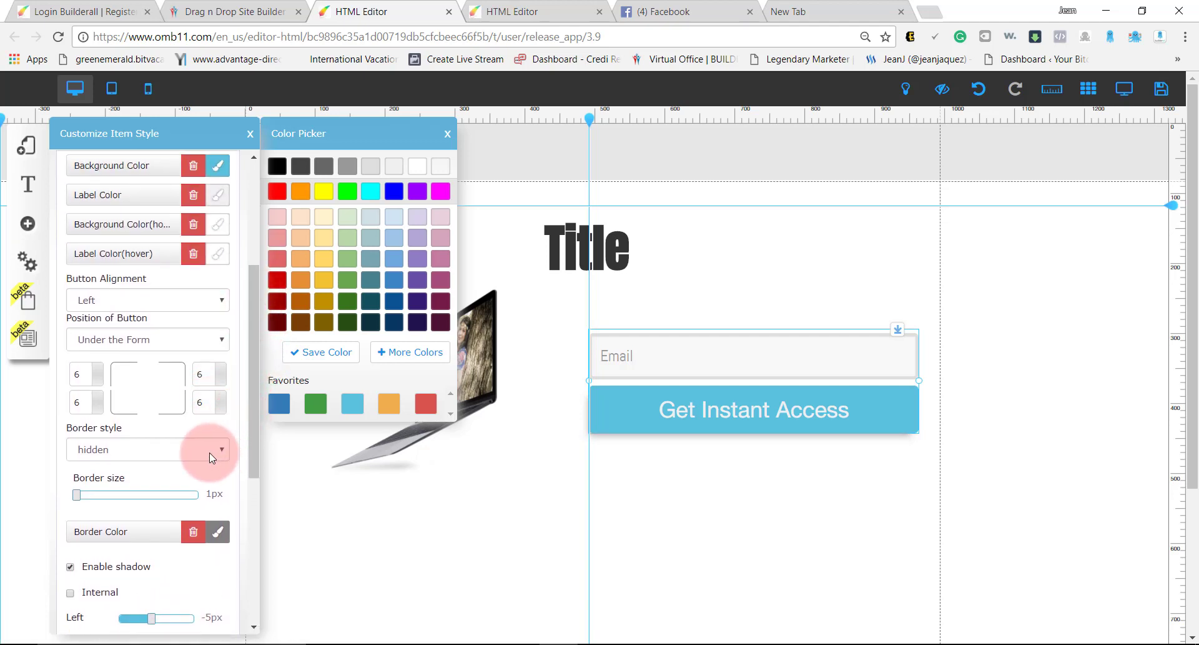
left_click(195, 364)
left_click(217, 339)
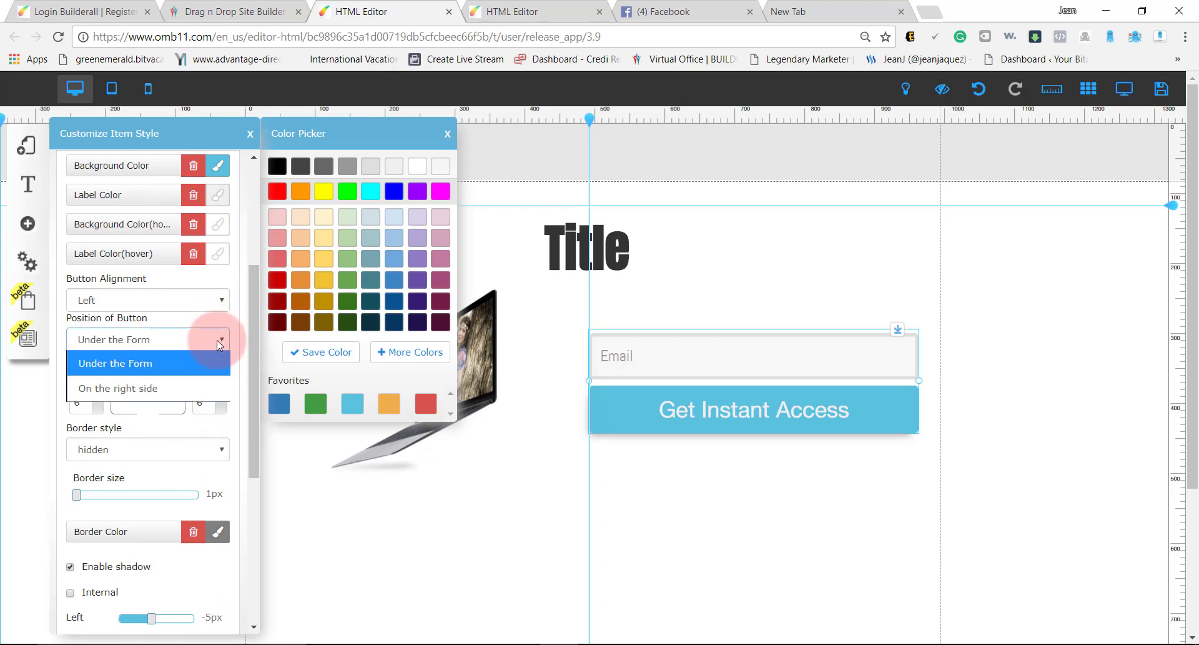
left_click(167, 388)
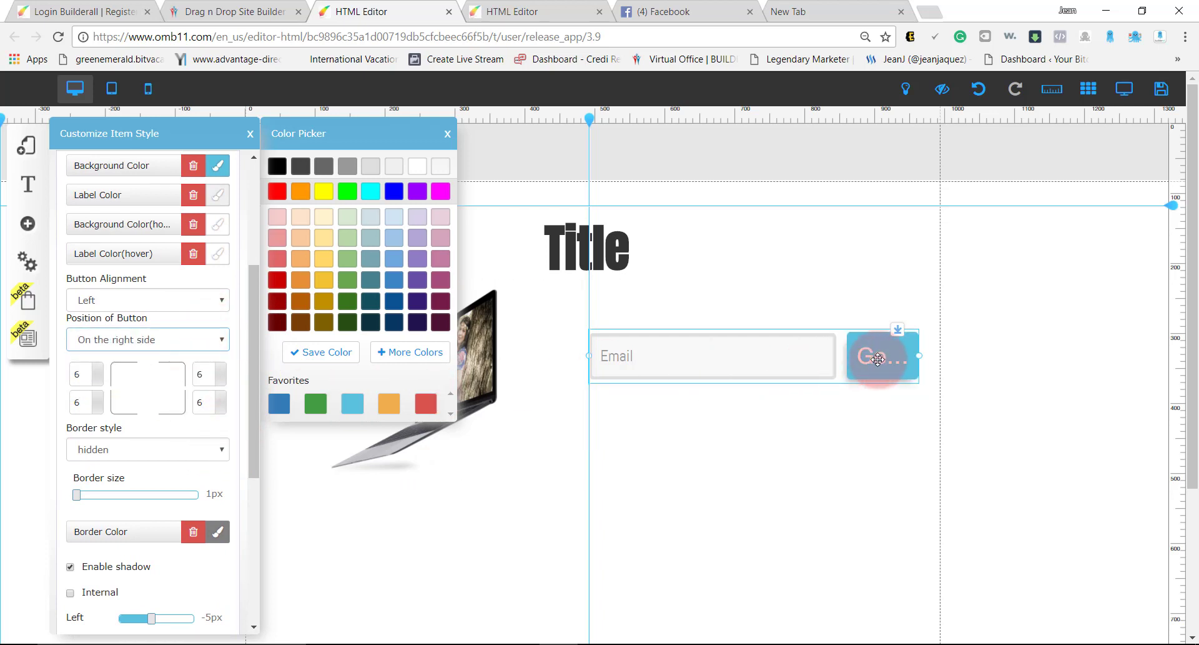
mouse_move(922, 363)
left_mouse_down()
mouse_move(1124, 343)
mouse_move(943, 341)
mouse_move(765, 358)
mouse_move(928, 343)
left_mouse_up()
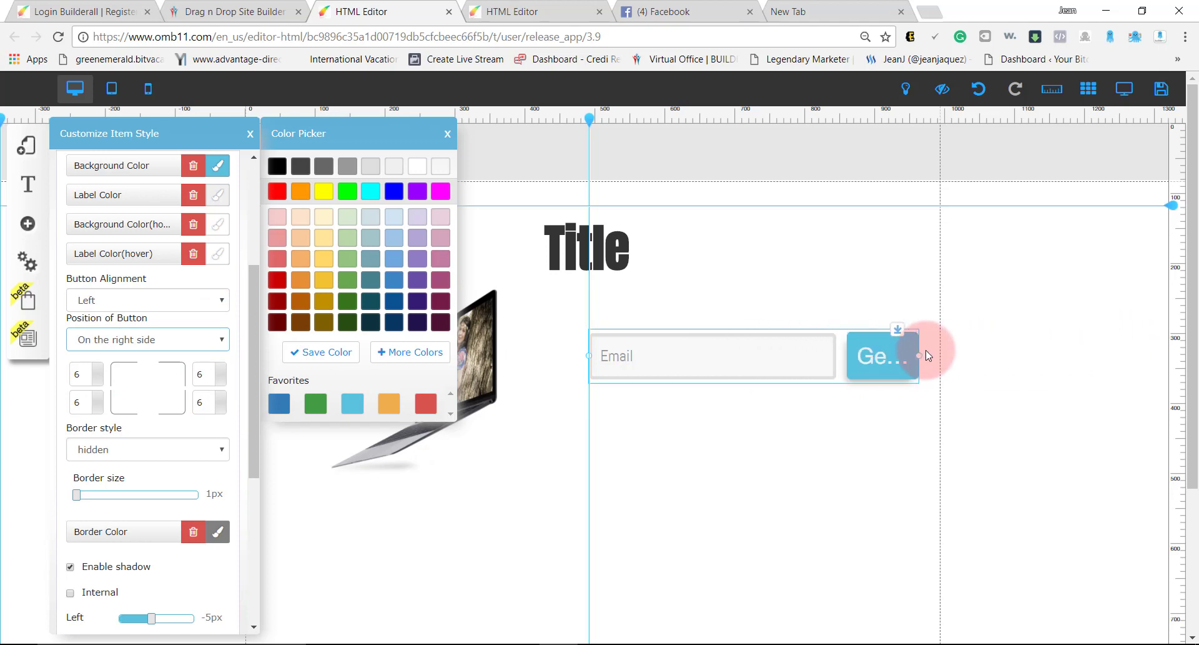
left_click(247, 383)
Reopen the optin form's Mailmkt_custom_2 style, set the button position to Under the Form, and close the style settings.
left_click(775, 372)
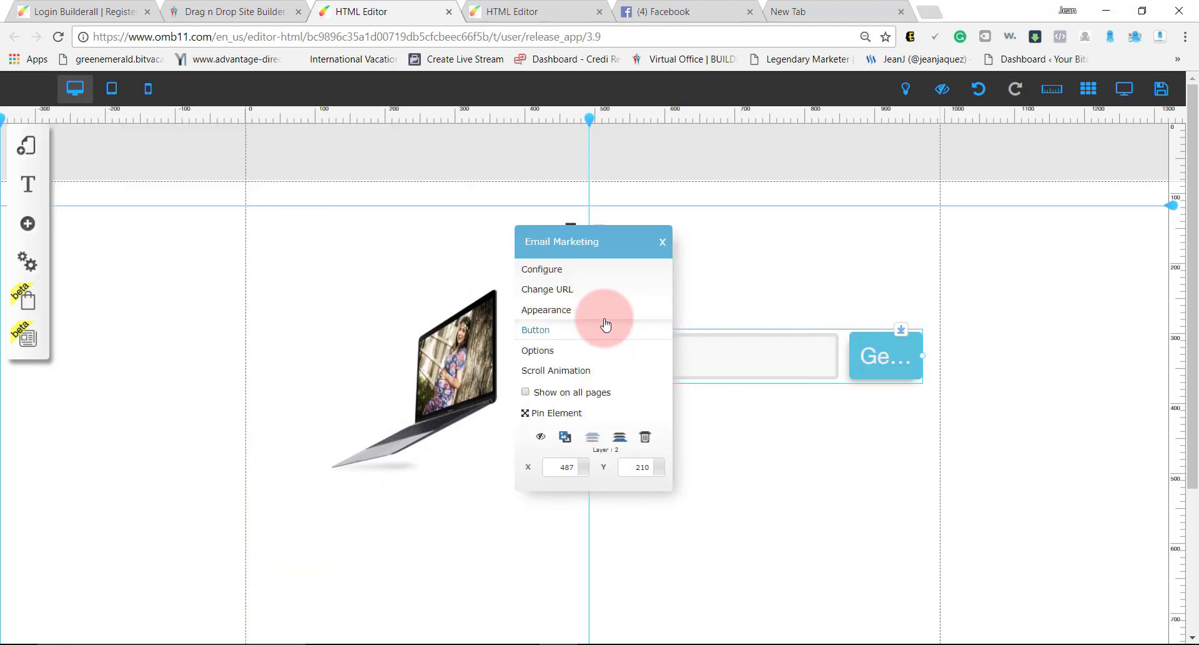
left_click(571, 307)
left_click(227, 243)
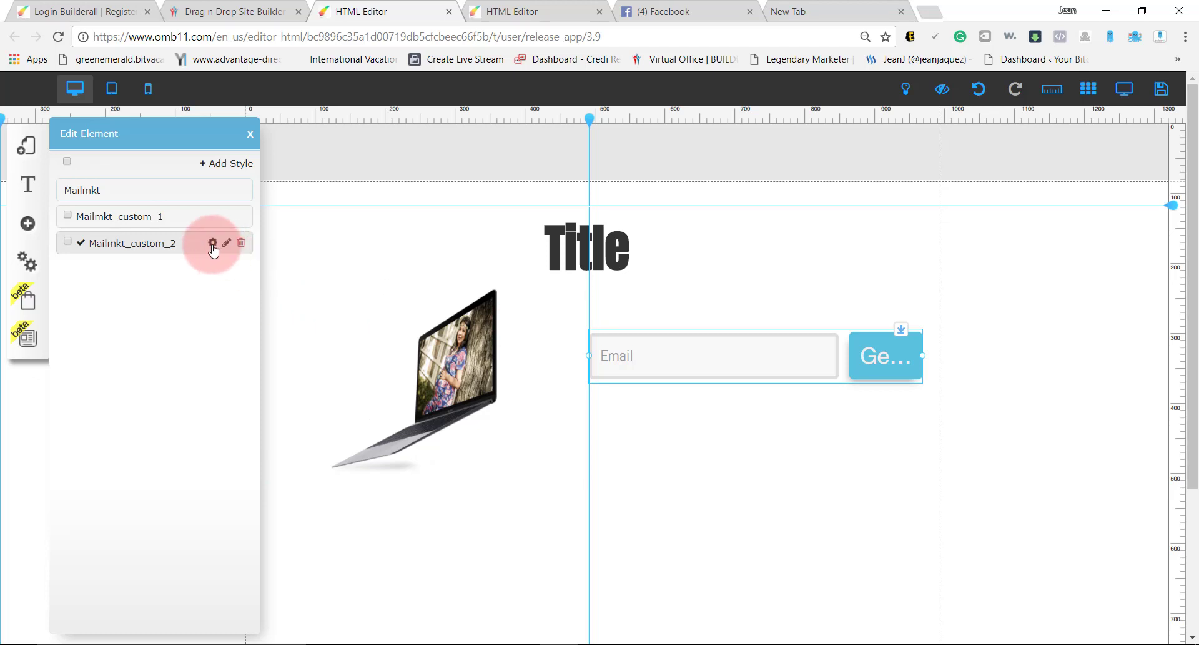
left_click(239, 373)
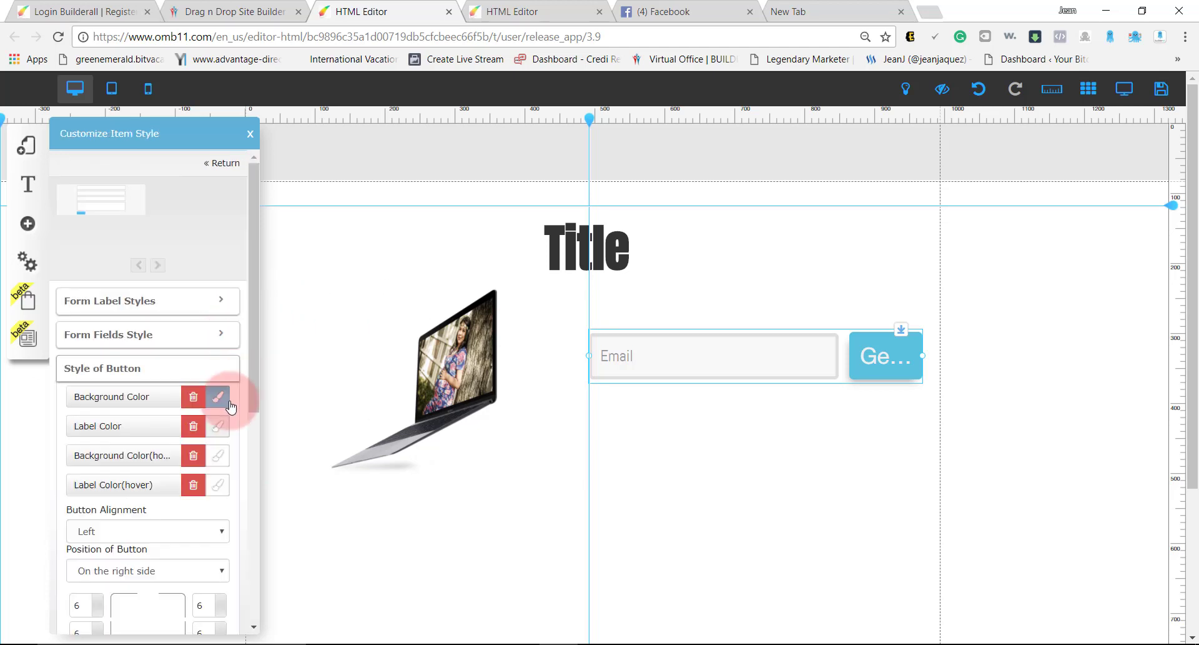
scroll(234, 393, "down", 5)
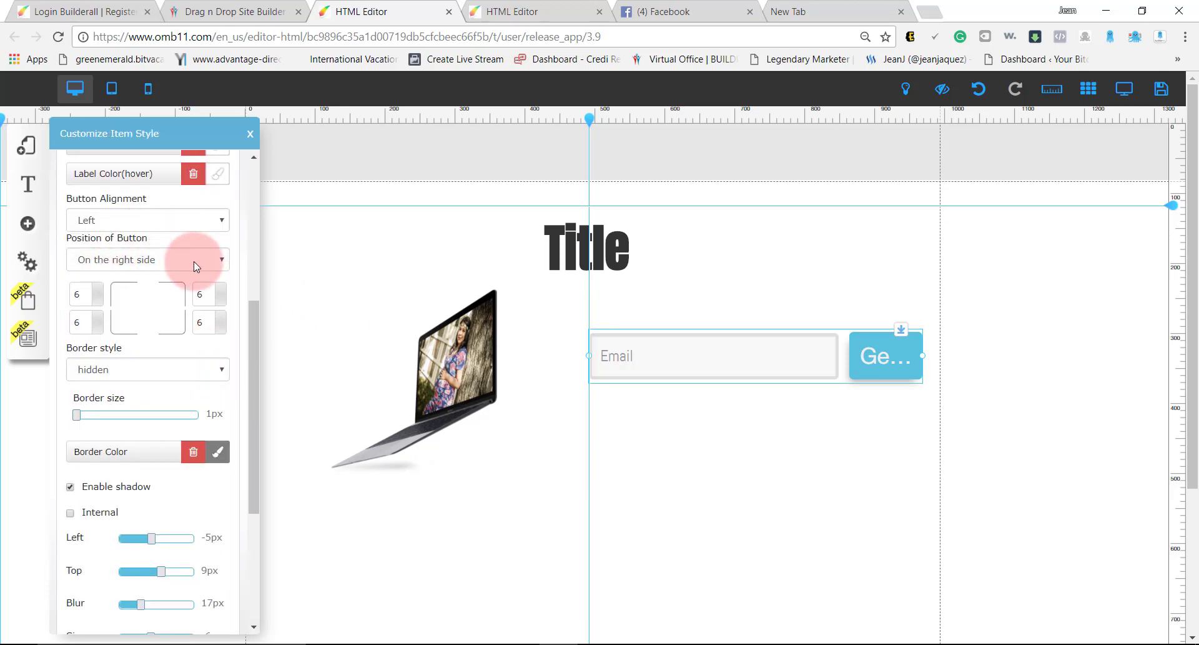
left_click(193, 261)
left_click(167, 276)
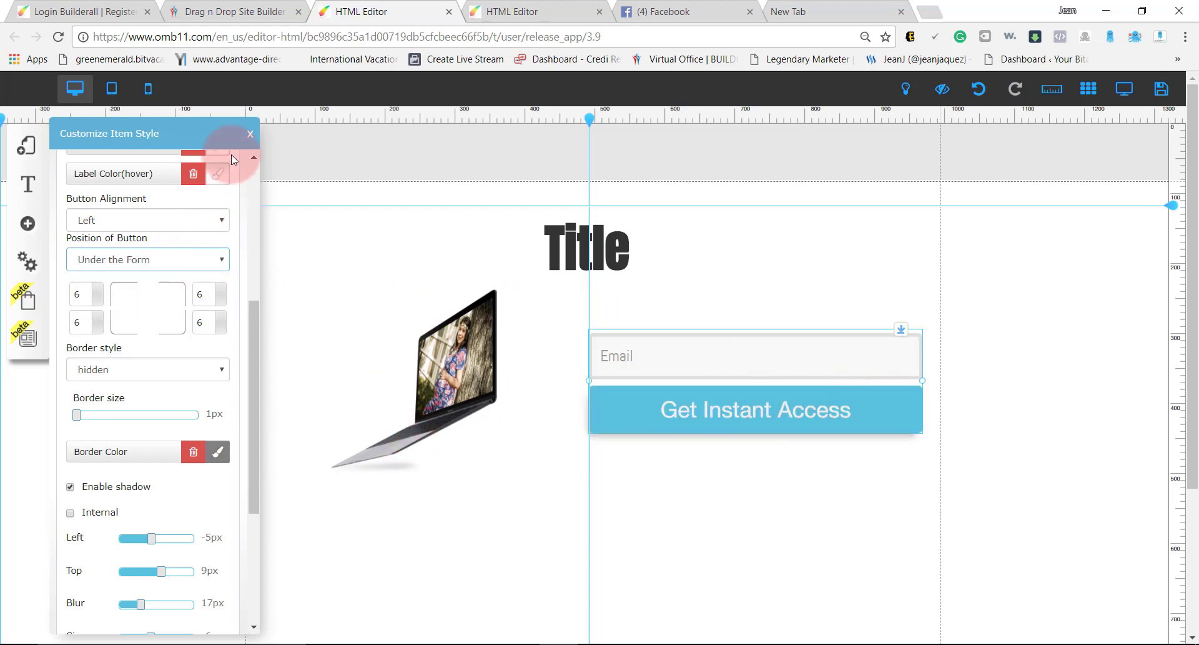
left_click_drag(251, 182, 249, 497)
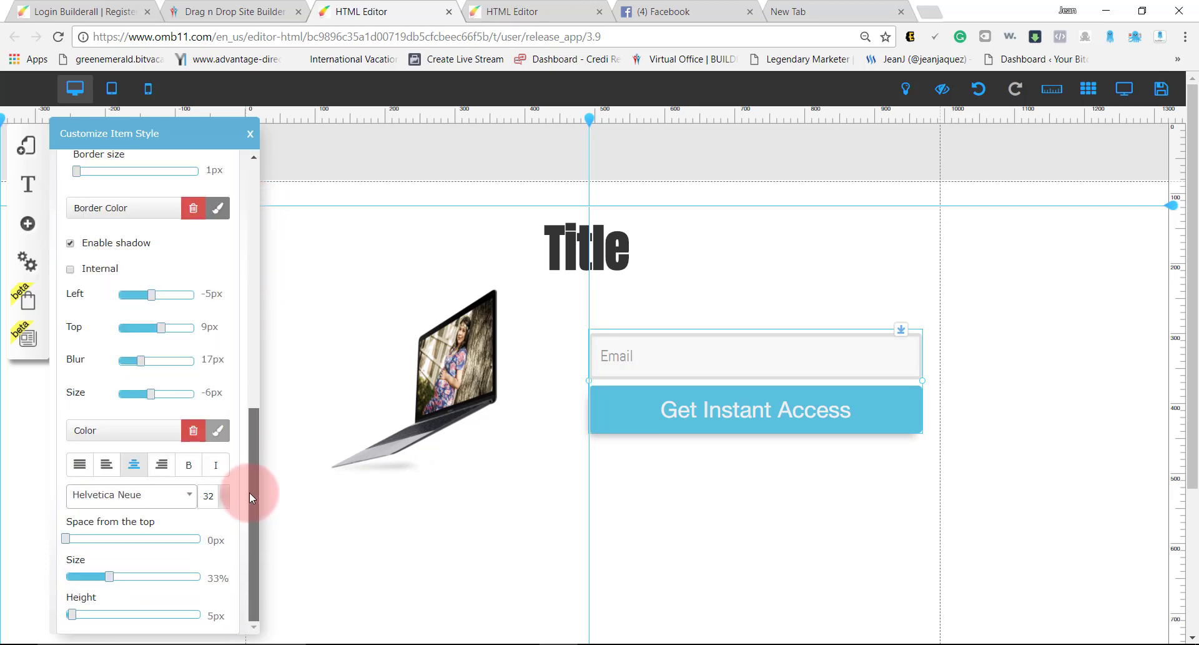
left_click(250, 133)
left_click(1011, 373)
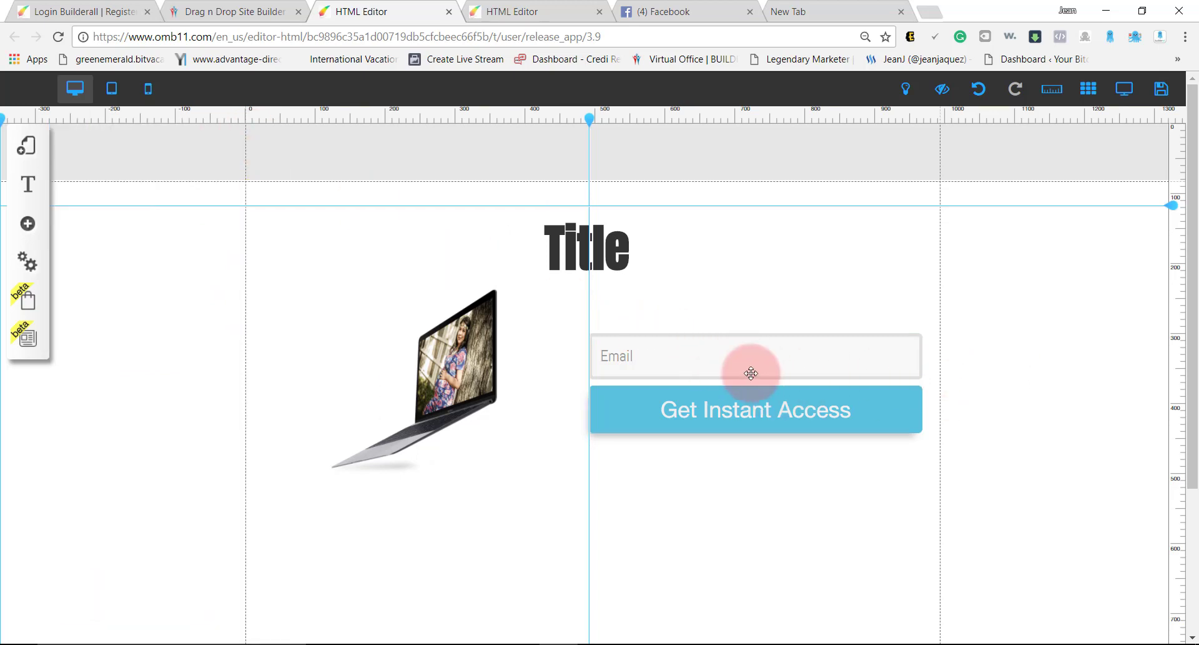
Review the app language choices in the site settings, keeping en_US.
left_click(32, 270)
left_click(110, 184)
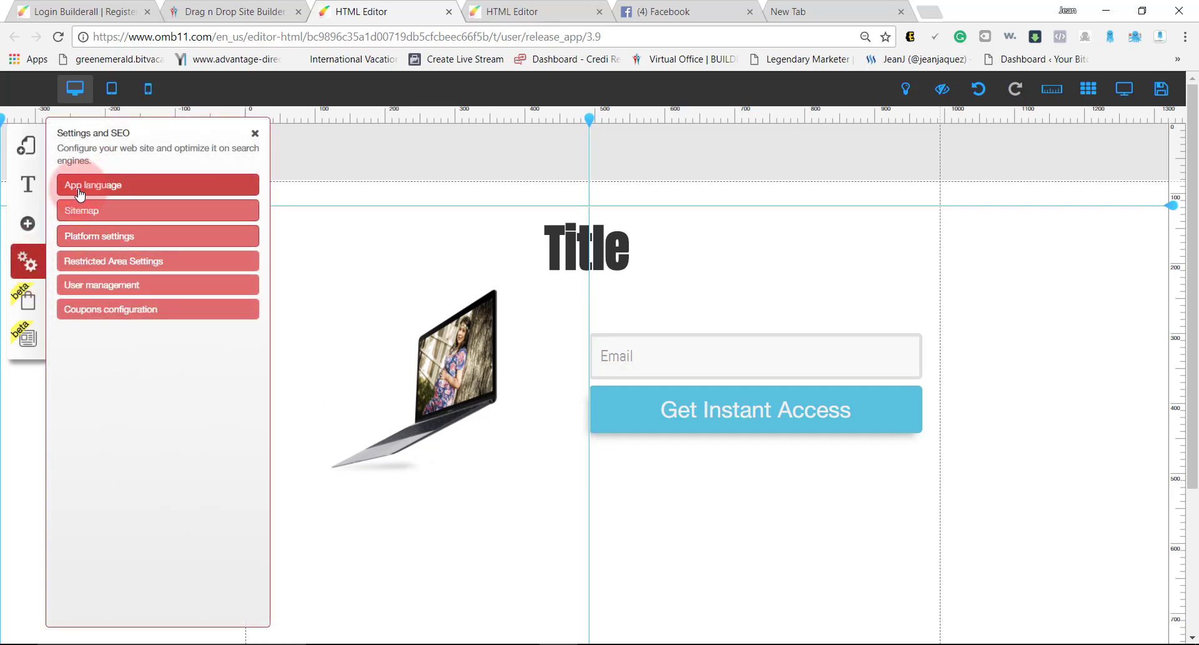
left_click(68, 168)
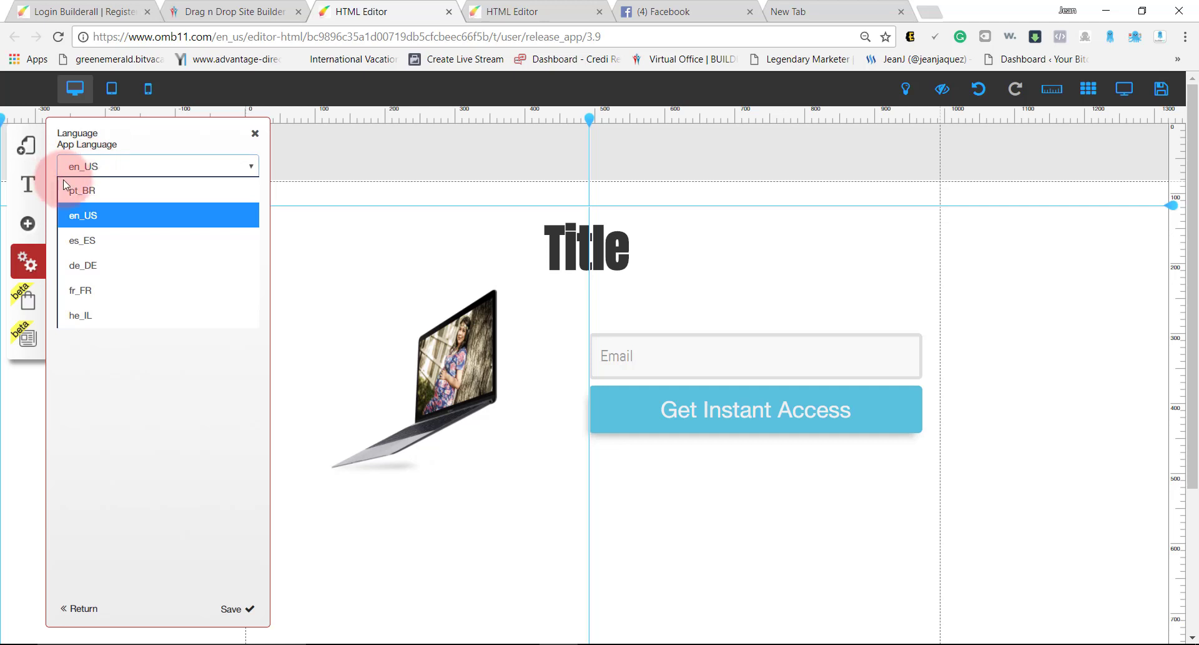
left_click(86, 217)
left_click(98, 519)
left_click(86, 610)
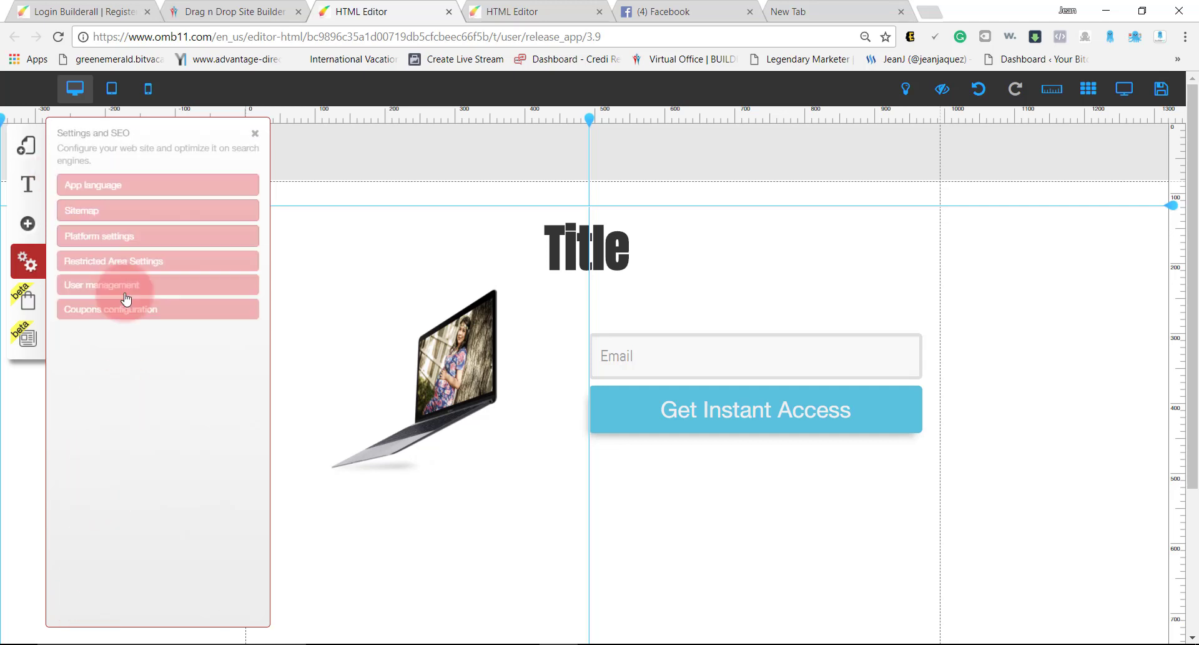
Set both the tablet and mobile modes to No in the platform settings, save, and close the site settings.
left_click(124, 188)
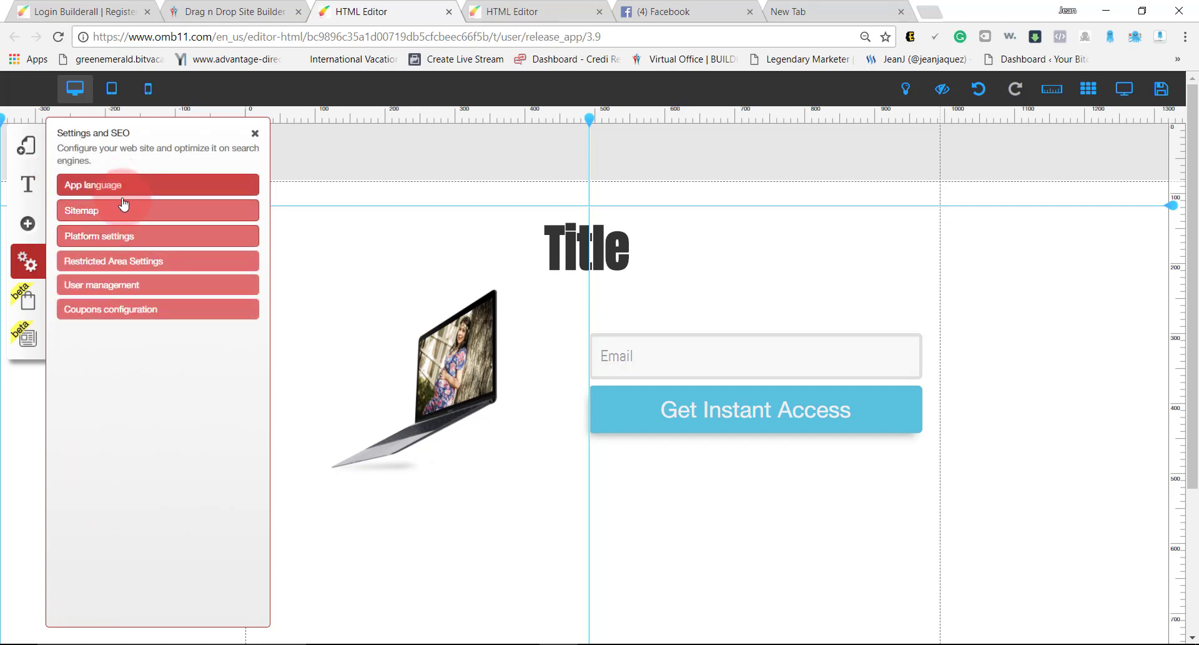
left_click(125, 235)
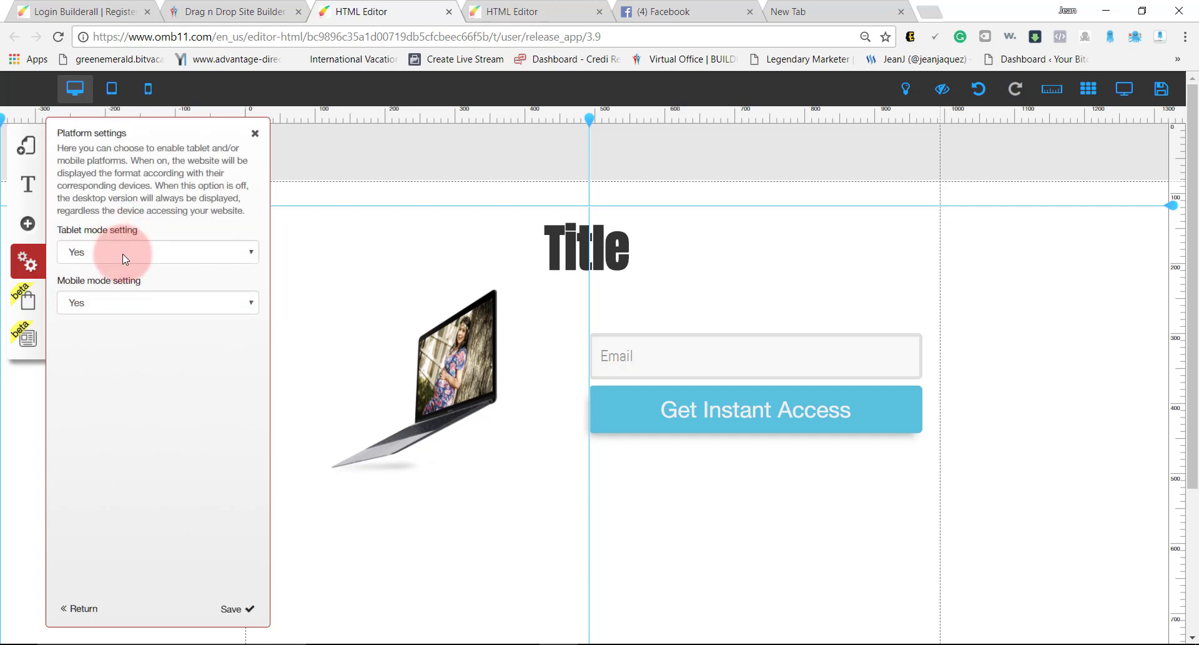
left_click(122, 253)
left_click(119, 300)
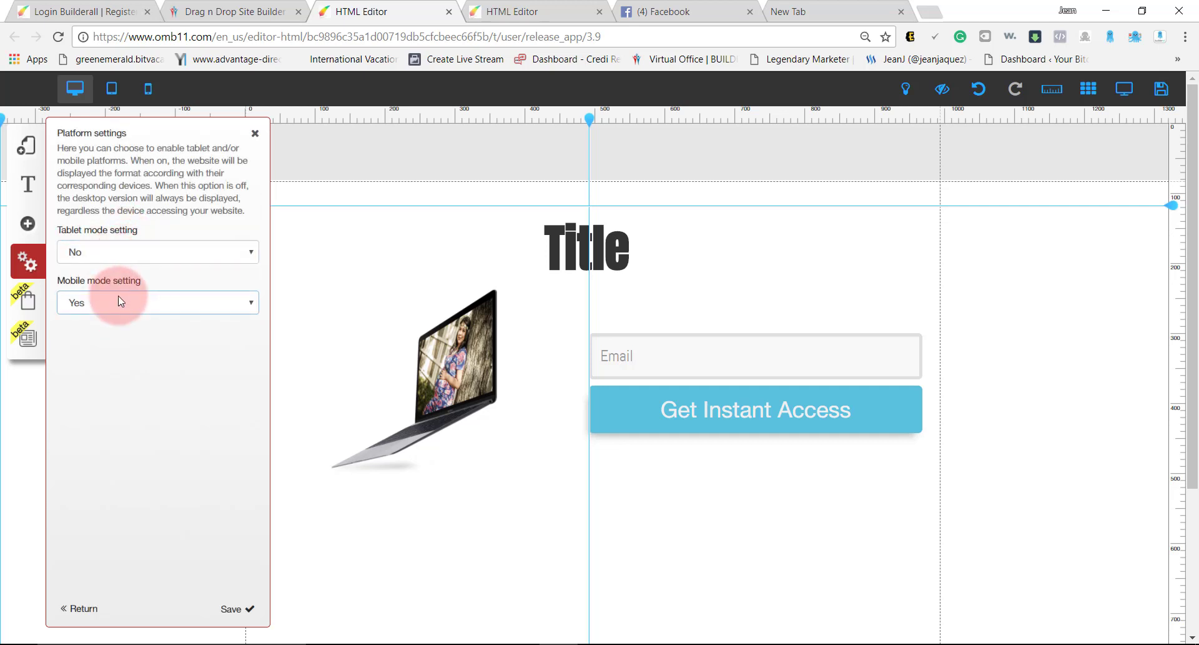
left_click(115, 305)
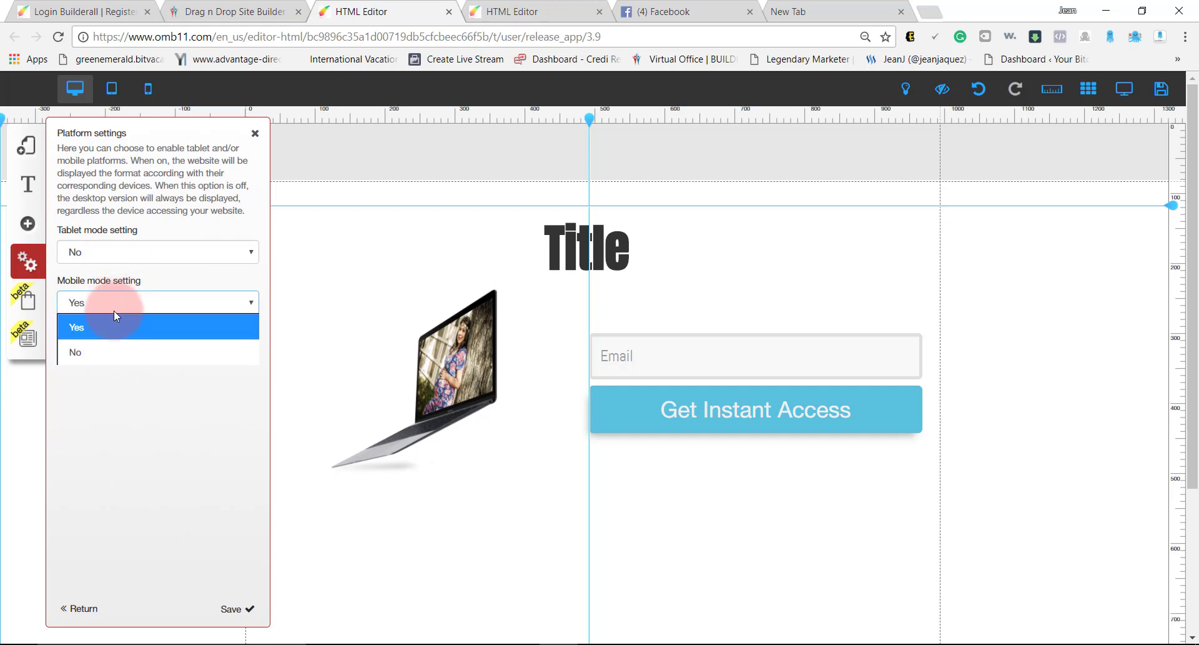
left_click(108, 348)
left_click(231, 613)
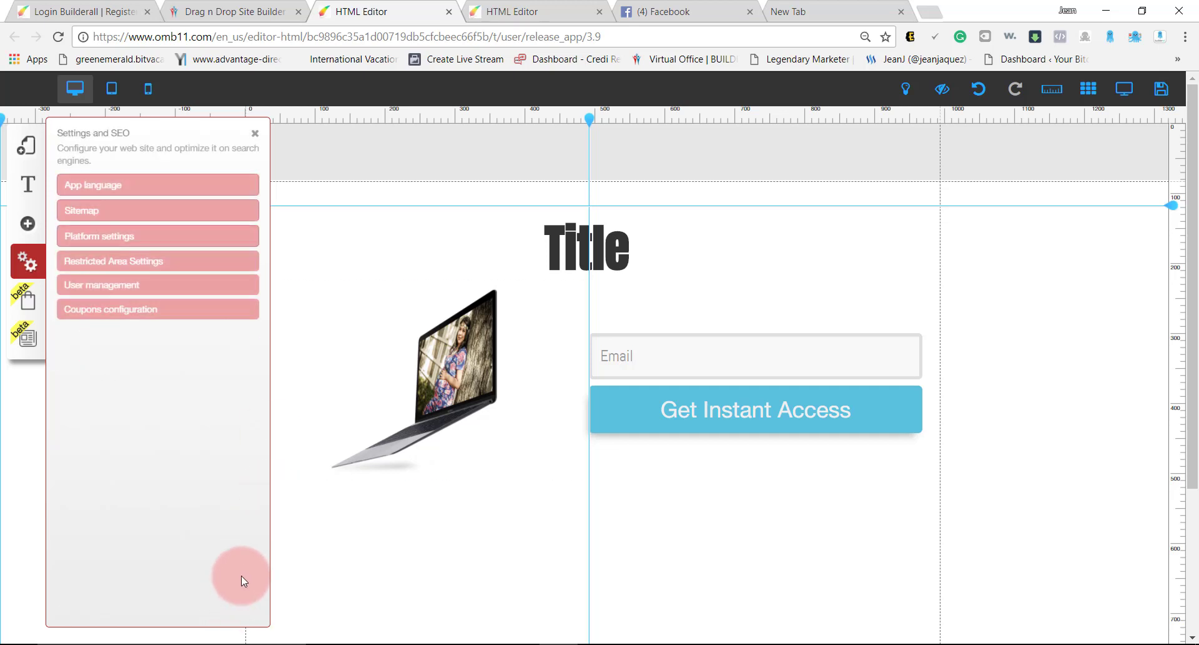
left_click(134, 216)
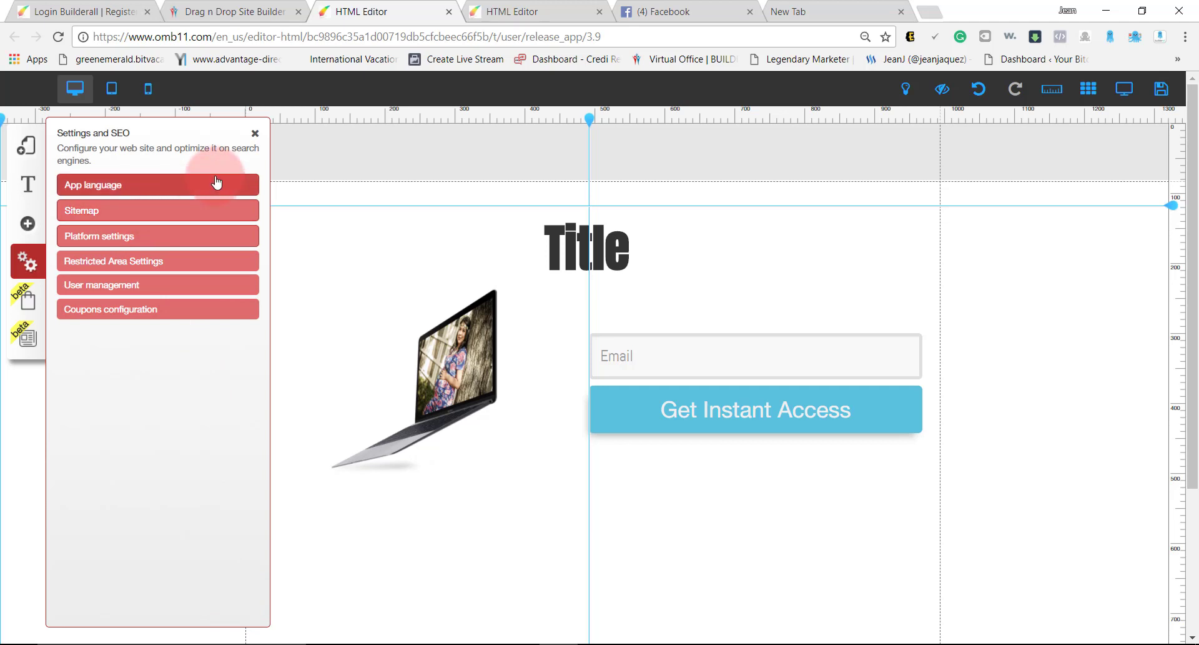
left_click(255, 134)
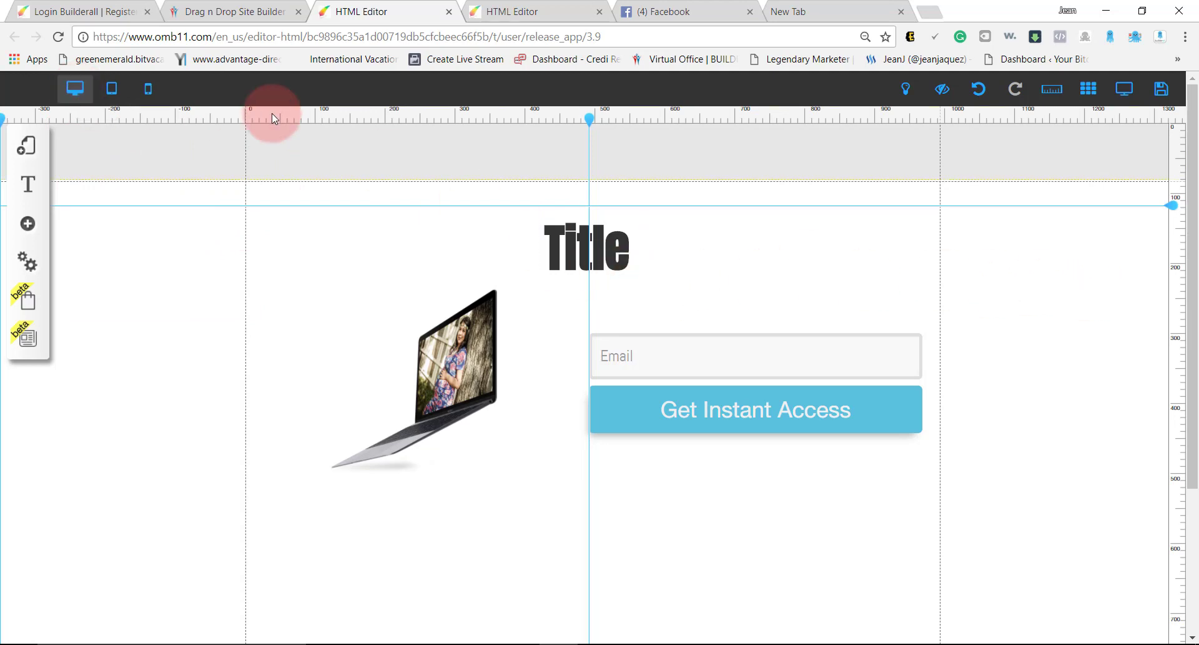
Switch to the mobile layout, shorten the grey header section, and extend the white content area down the page.
left_click(149, 89)
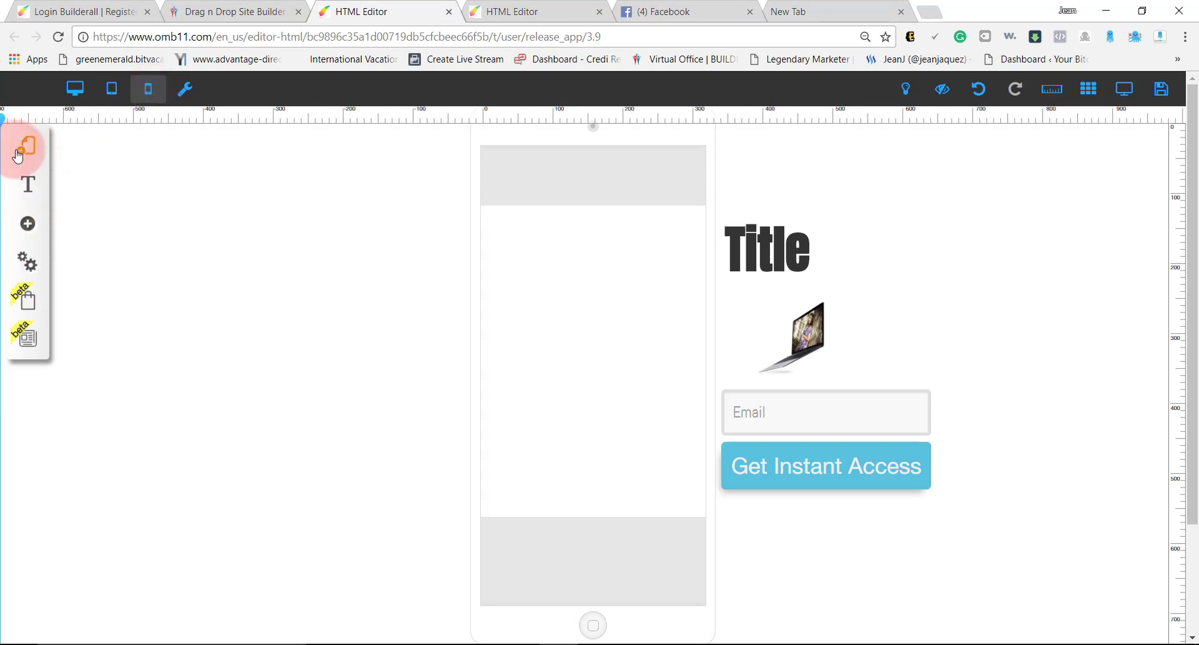
scroll(583, 257, "down", 3)
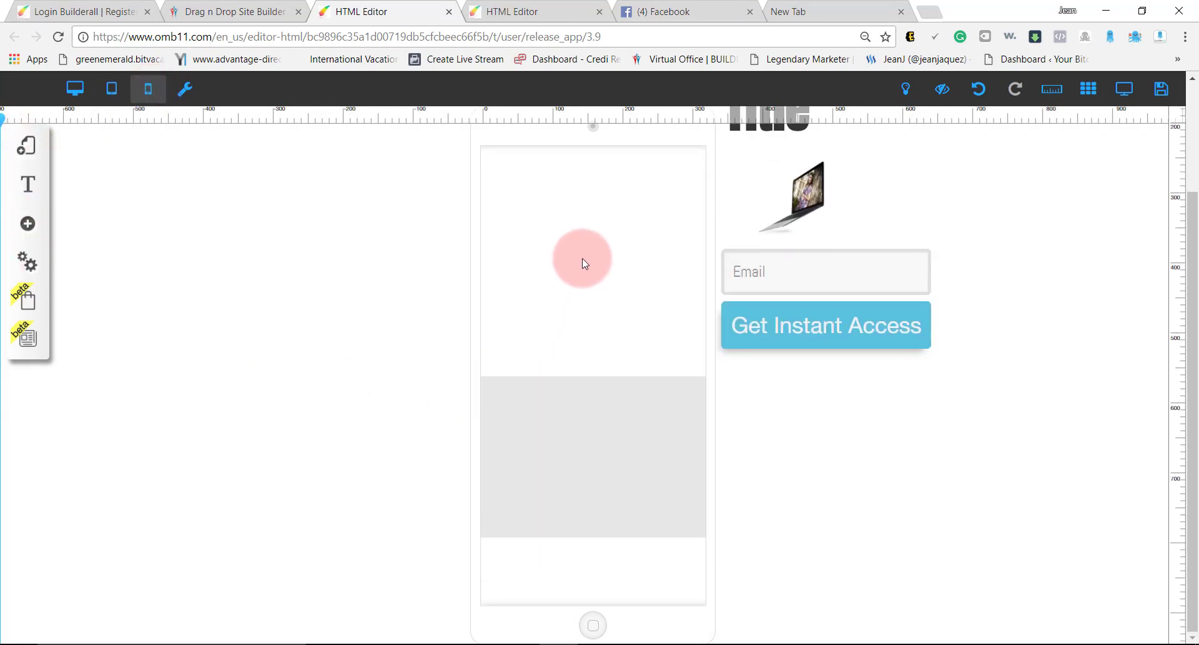
scroll(583, 258, "up", 3)
scroll(590, 313, "down", 2)
scroll(594, 301, "up", 2)
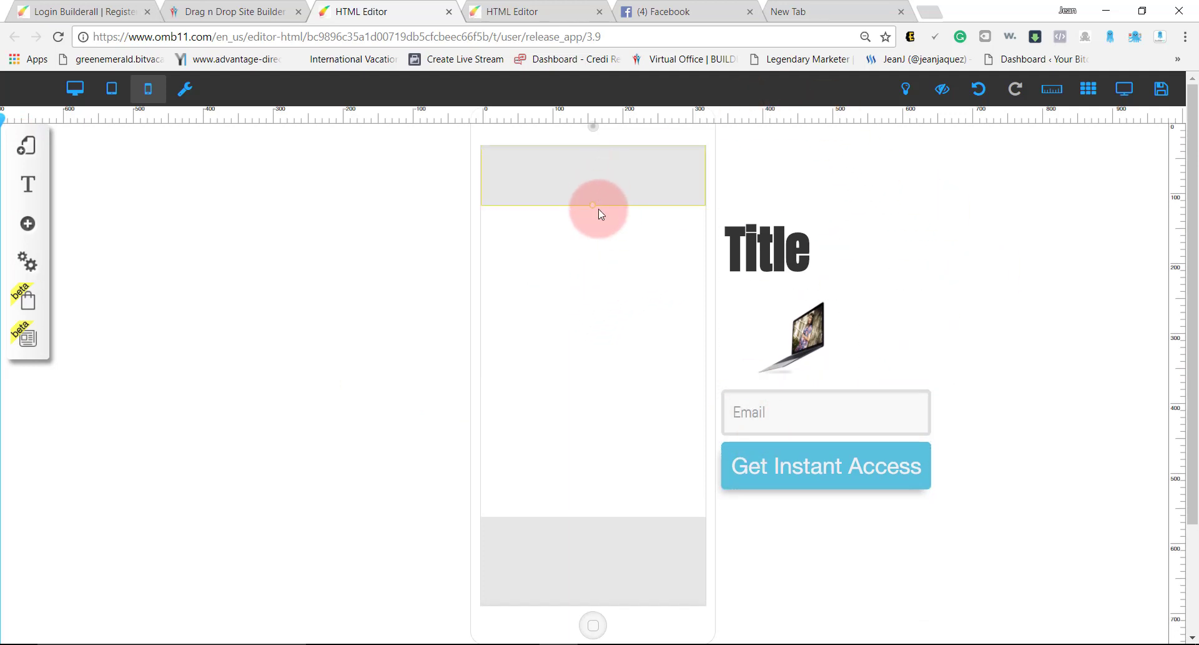
left_click_drag(595, 196, 594, 179)
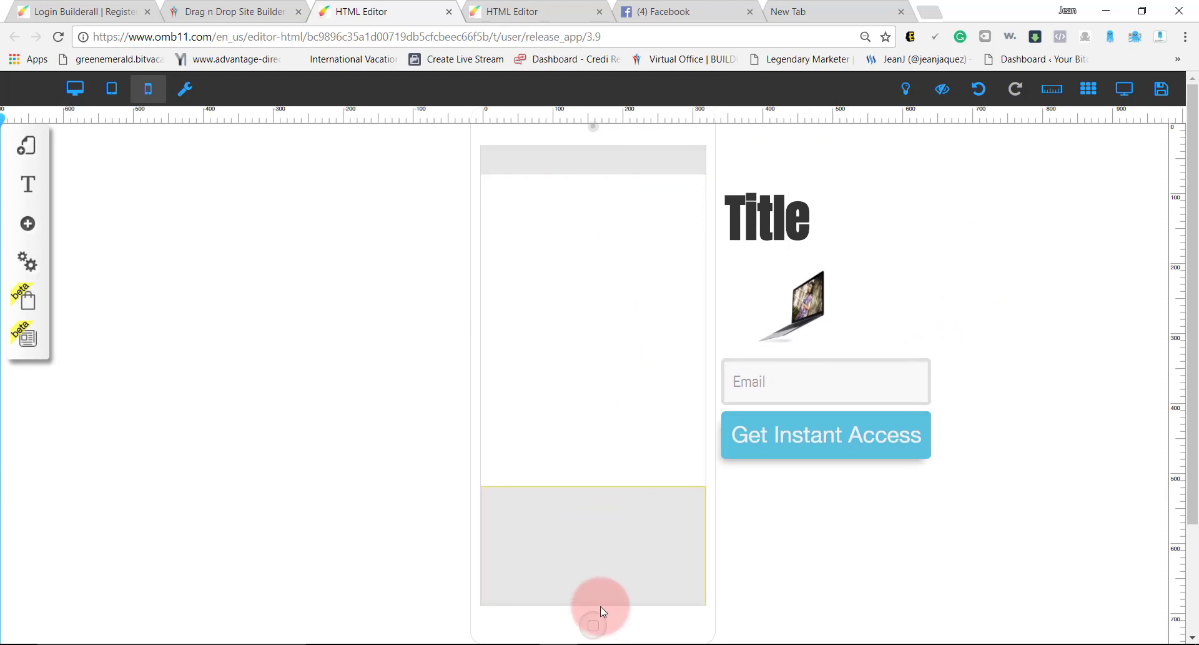
scroll(631, 481, "down", 2)
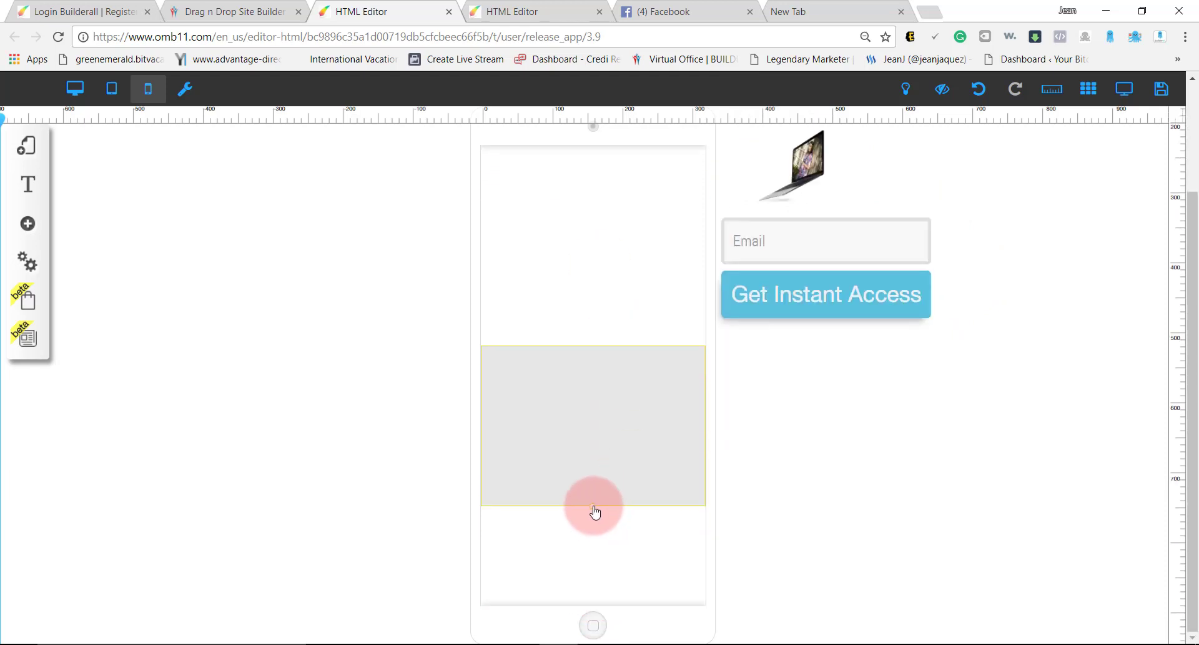
left_click_drag(595, 511, 625, 531)
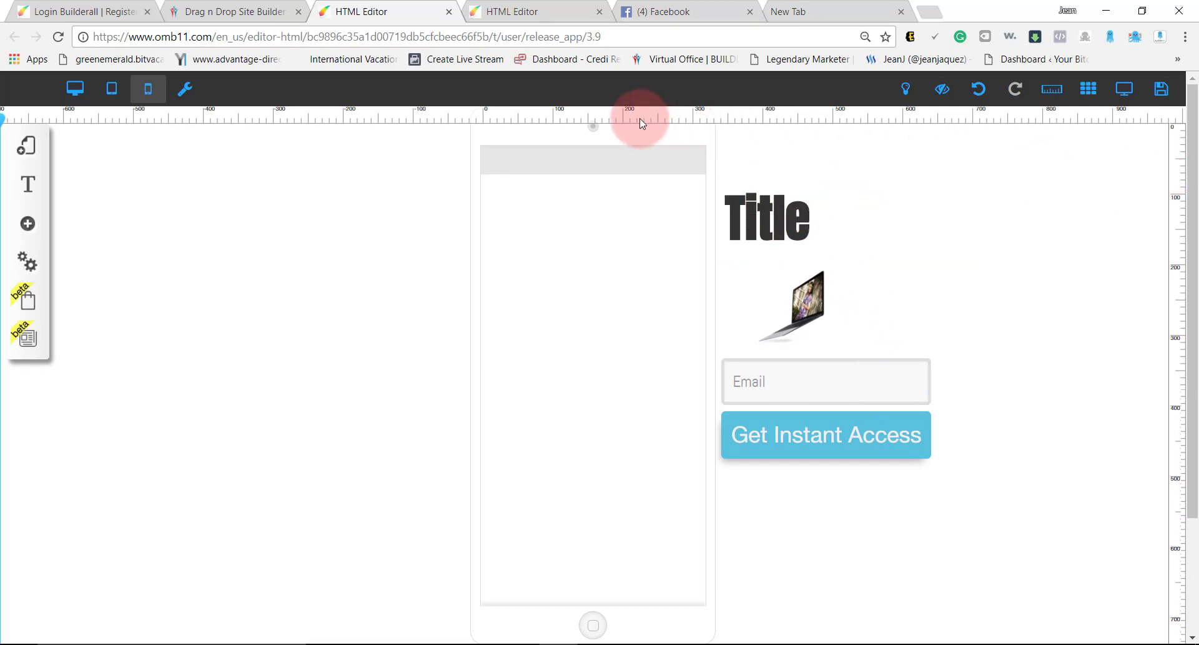
Add a vertical guide near the middle of the mobile page, at about 163px.
left_click(589, 120)
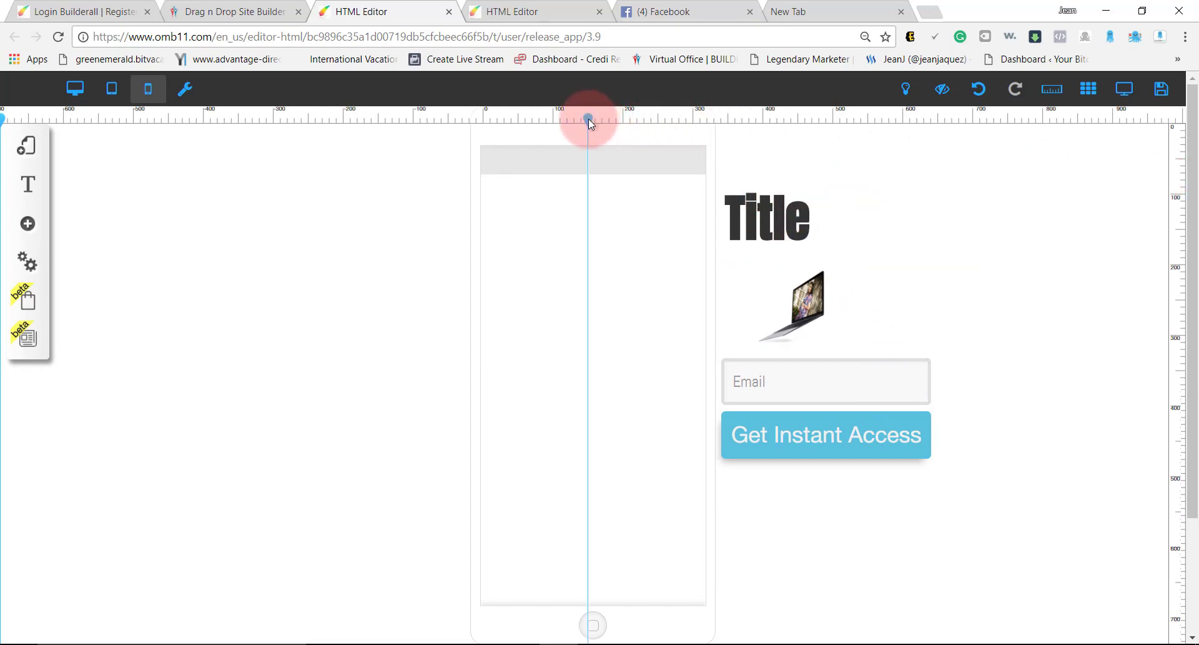
left_click_drag(591, 120, 595, 120)
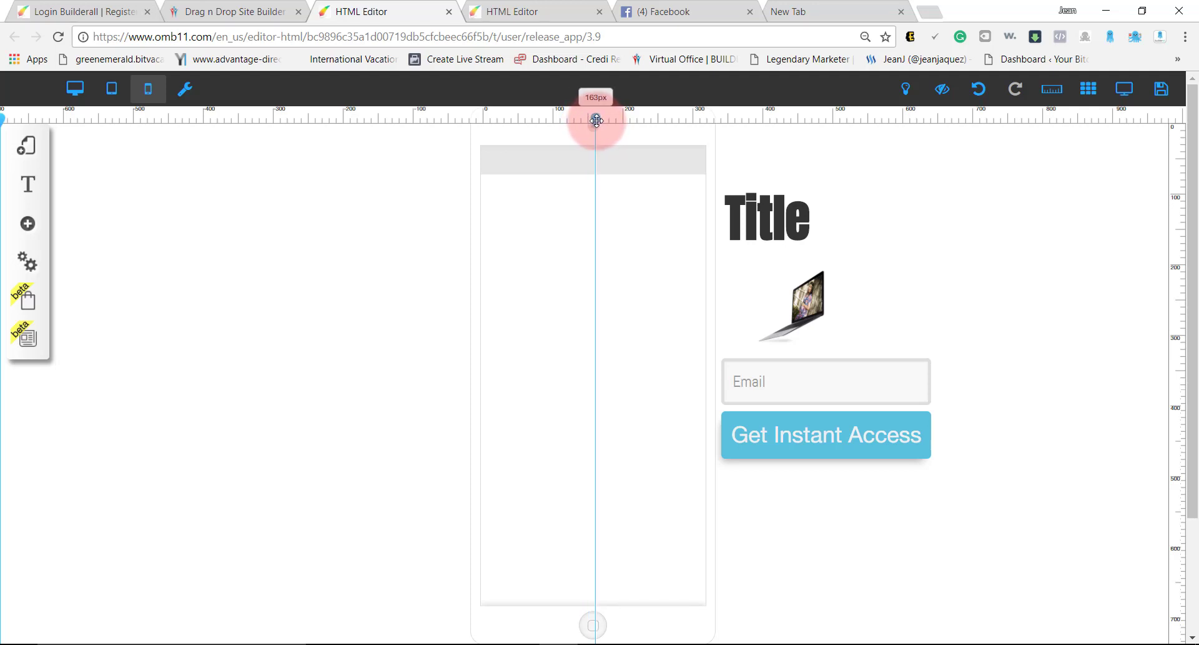
Move the title onto the mobile page, narrow its box around the centre guide, and align its top with a new horizontal guide.
left_click_drag(596, 120, 596, 120)
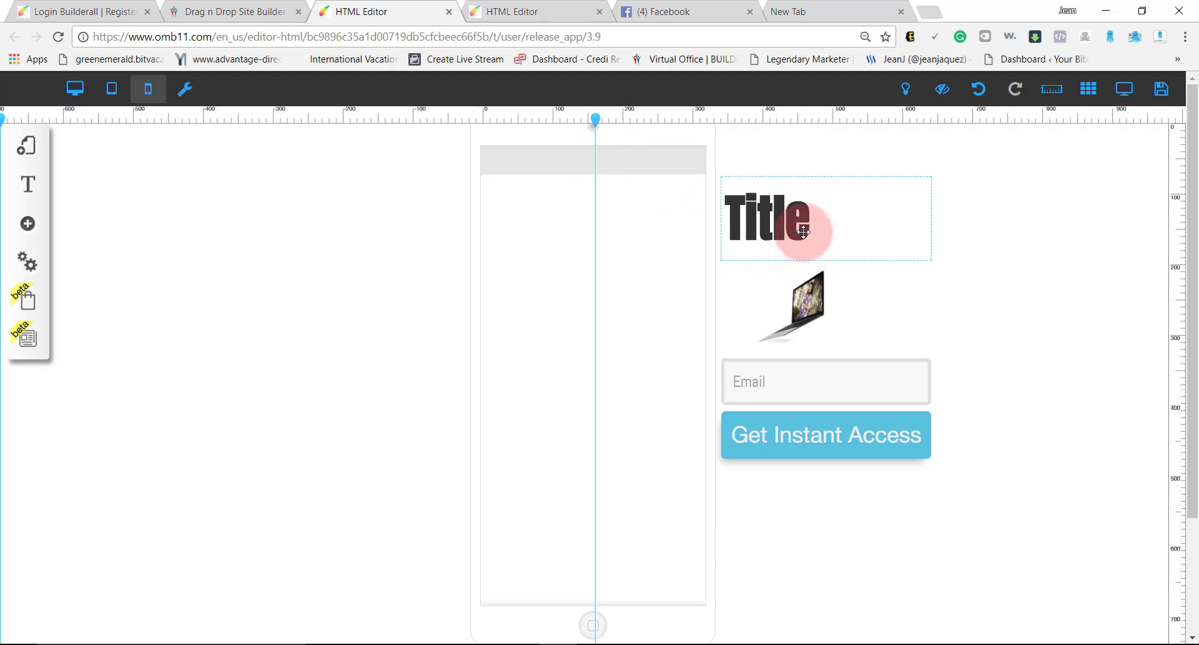
left_click_drag(805, 228, 603, 233)
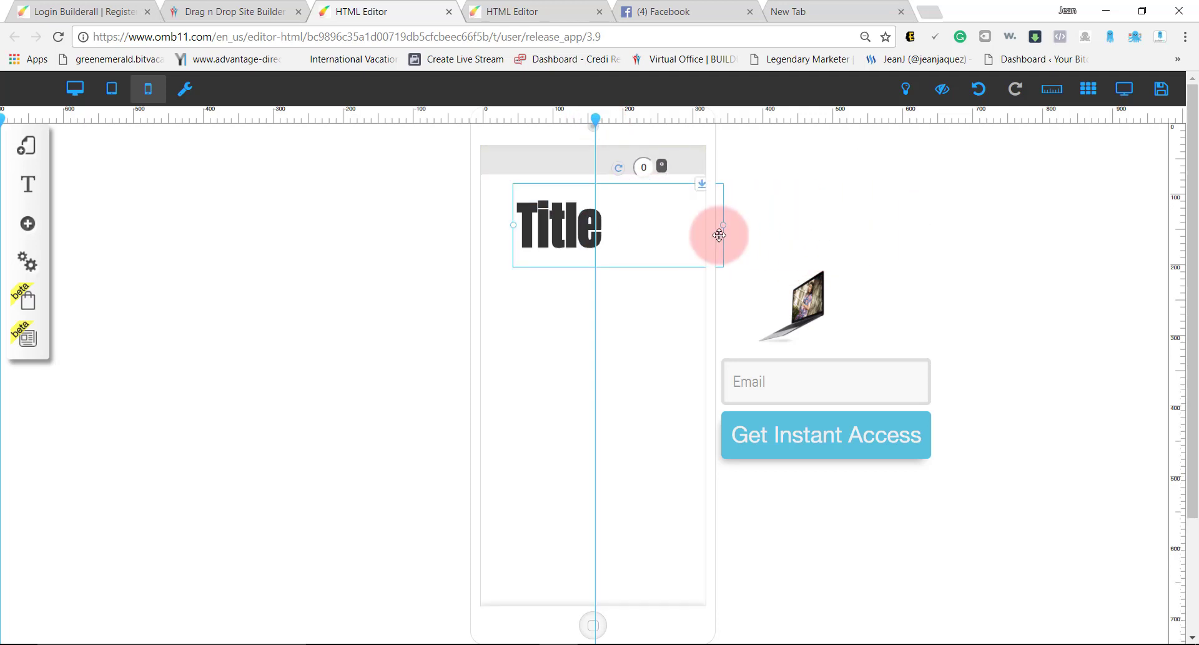
left_click_drag(725, 233, 599, 221)
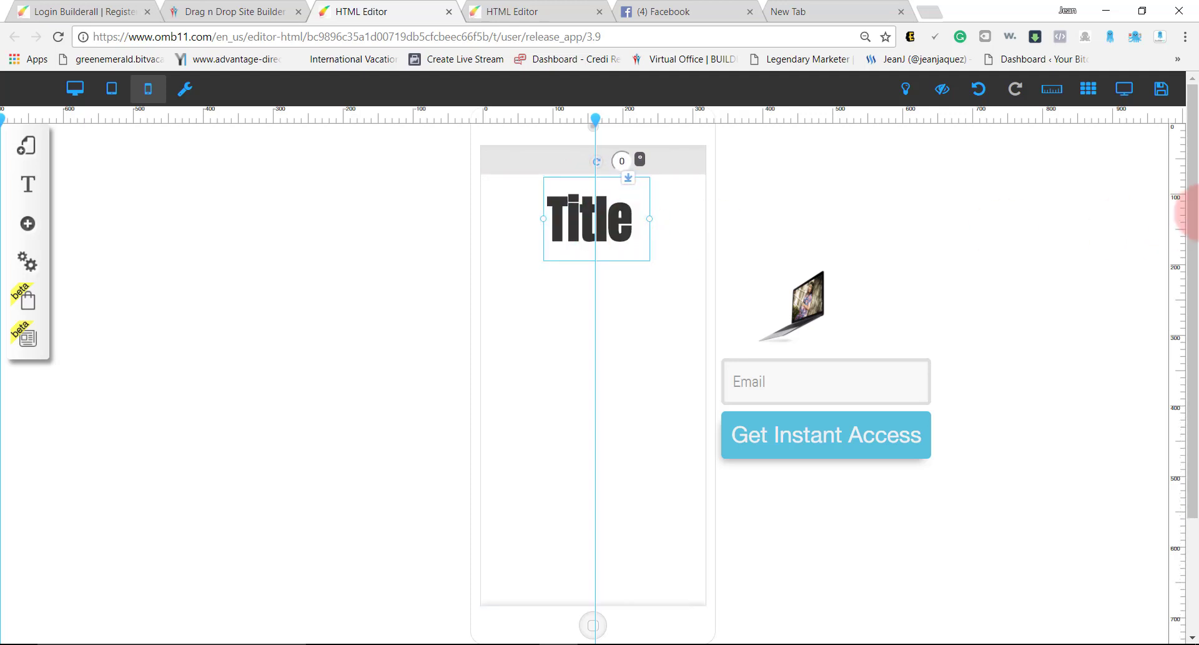
left_click(1175, 181)
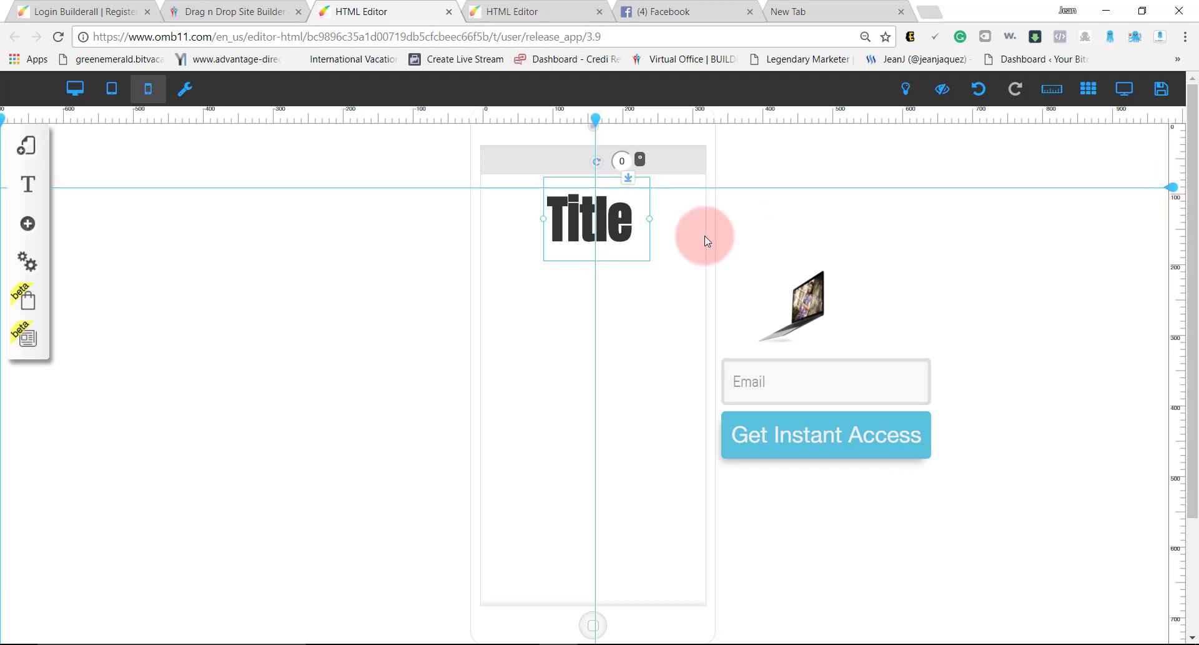
left_click_drag(620, 229, 623, 239)
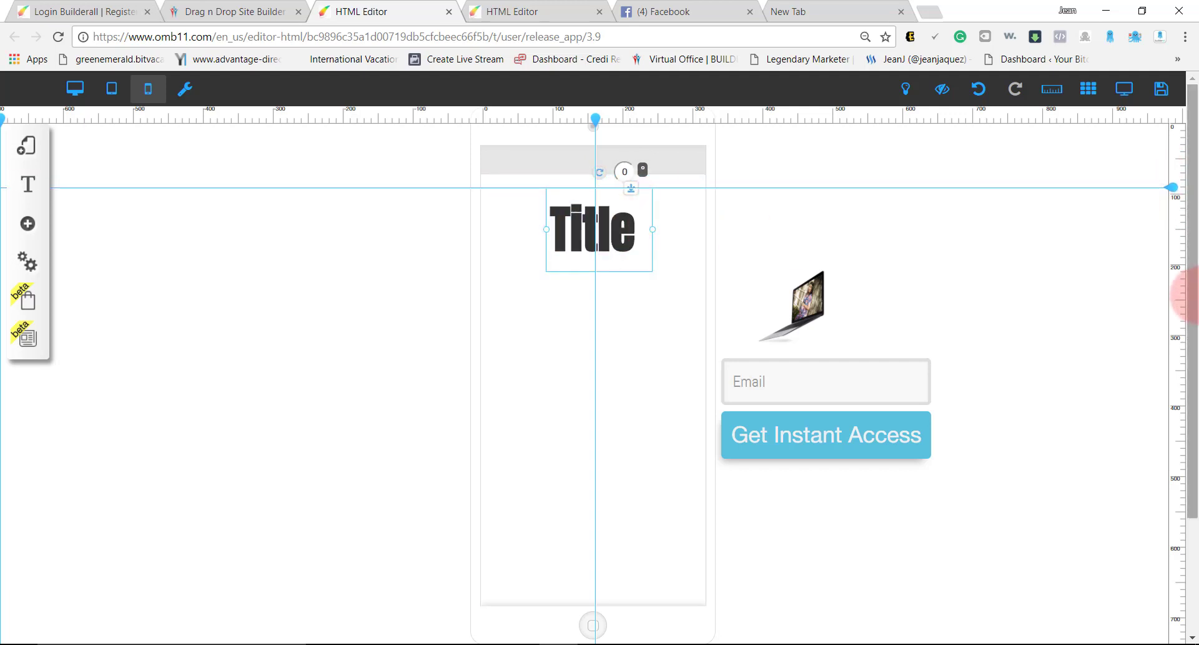
Move the laptop image and the optin form onto the mobile page below the title, fitting the form within the page width.
left_click_drag(805, 304, 574, 312)
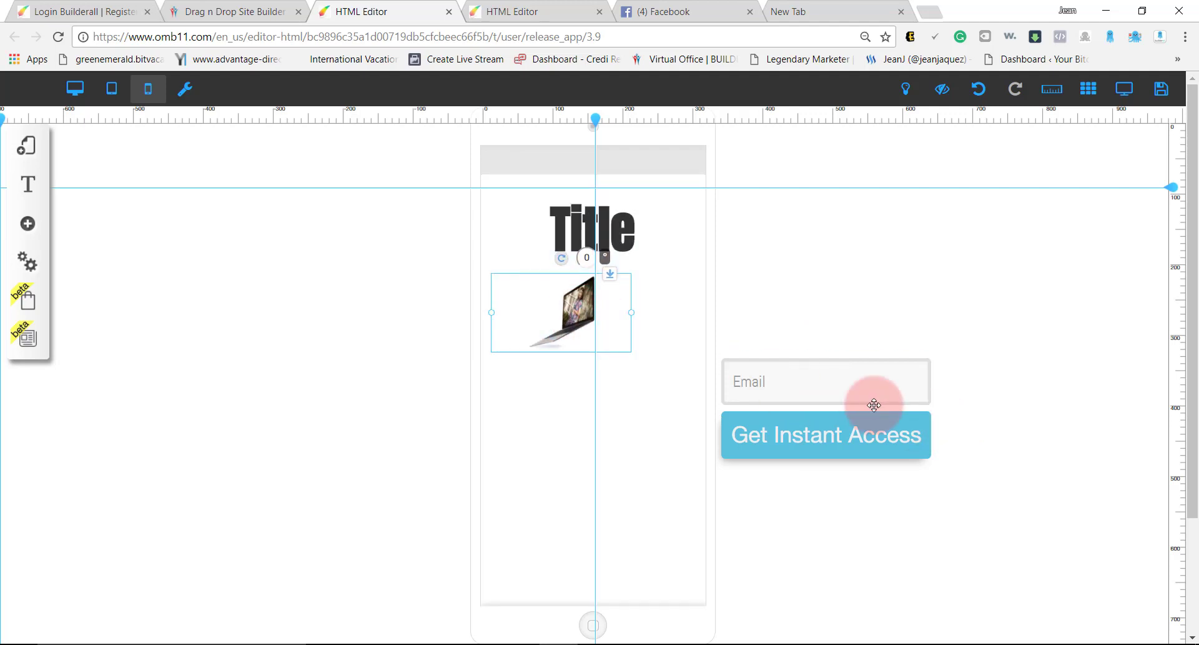
left_click_drag(873, 402, 632, 409)
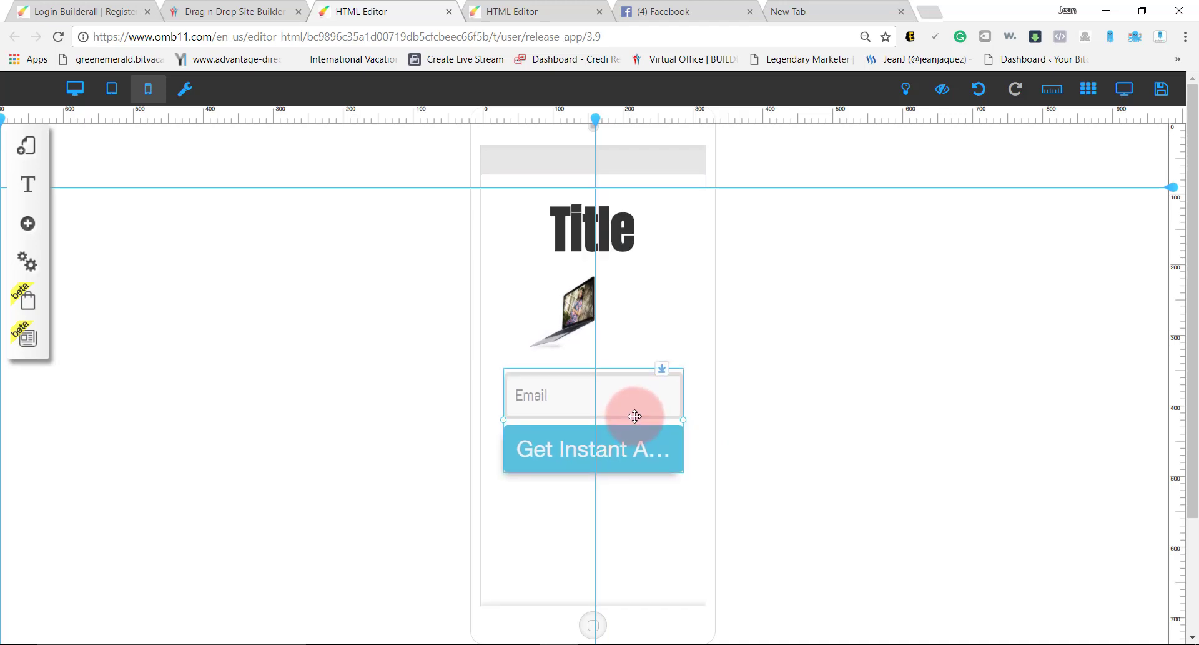
left_click(619, 409)
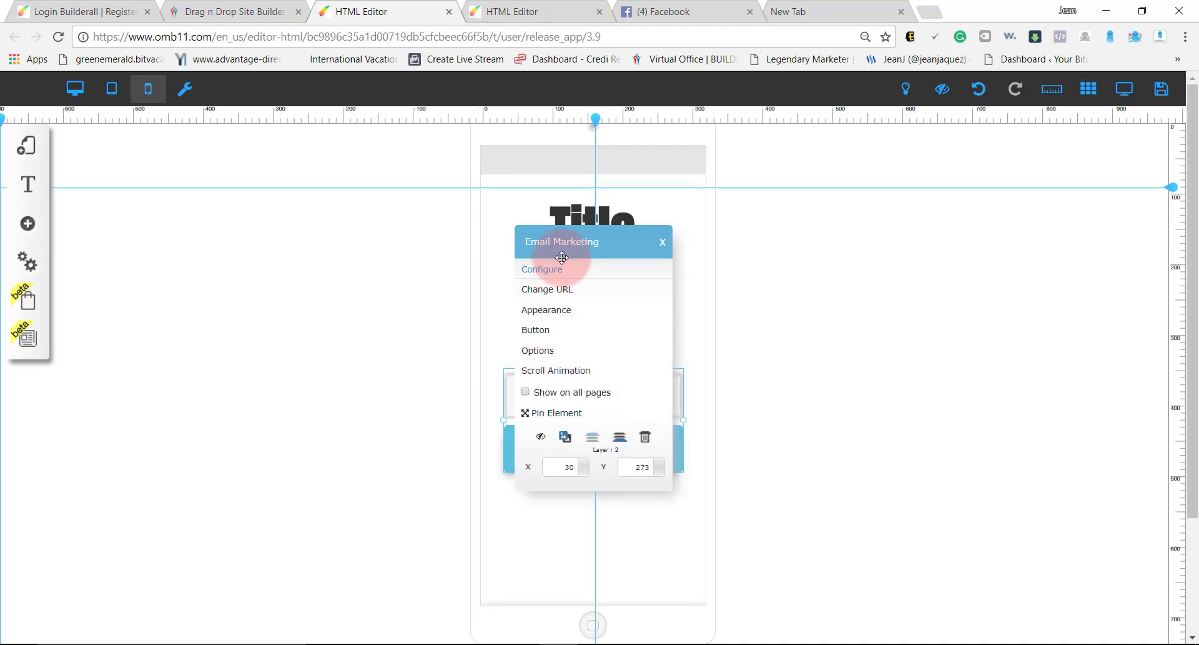
left_click(662, 242)
In the desktop layout, set the optin form's button text to "Submit".
left_click(74, 91)
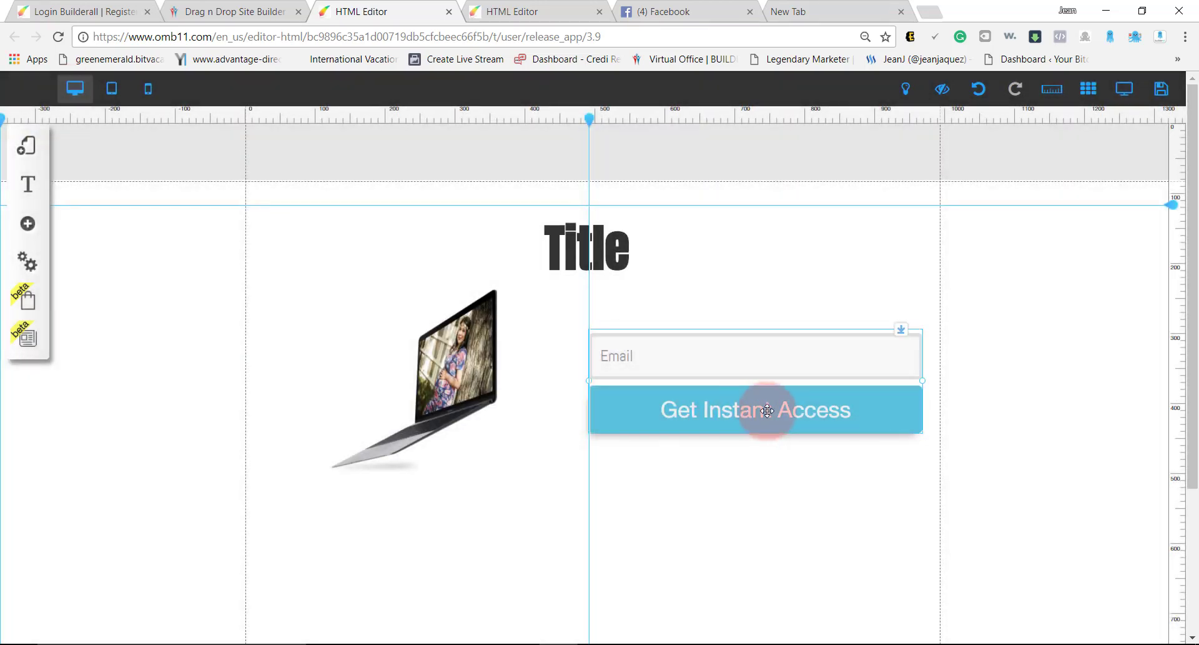
left_click(767, 410)
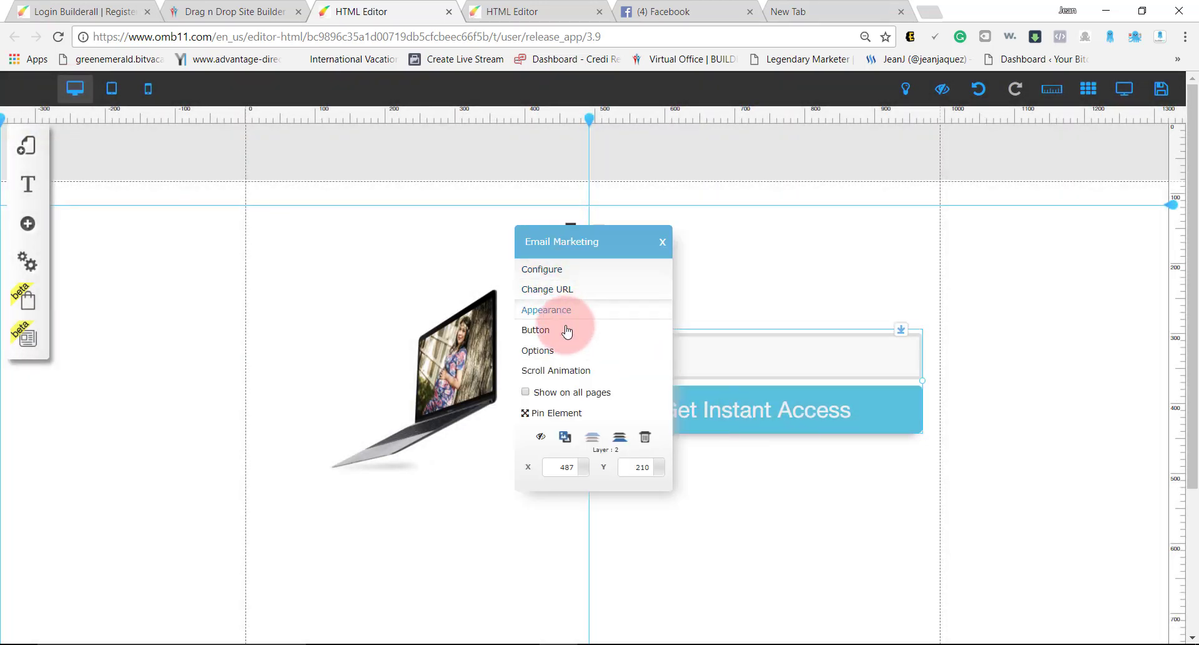
left_click(554, 330)
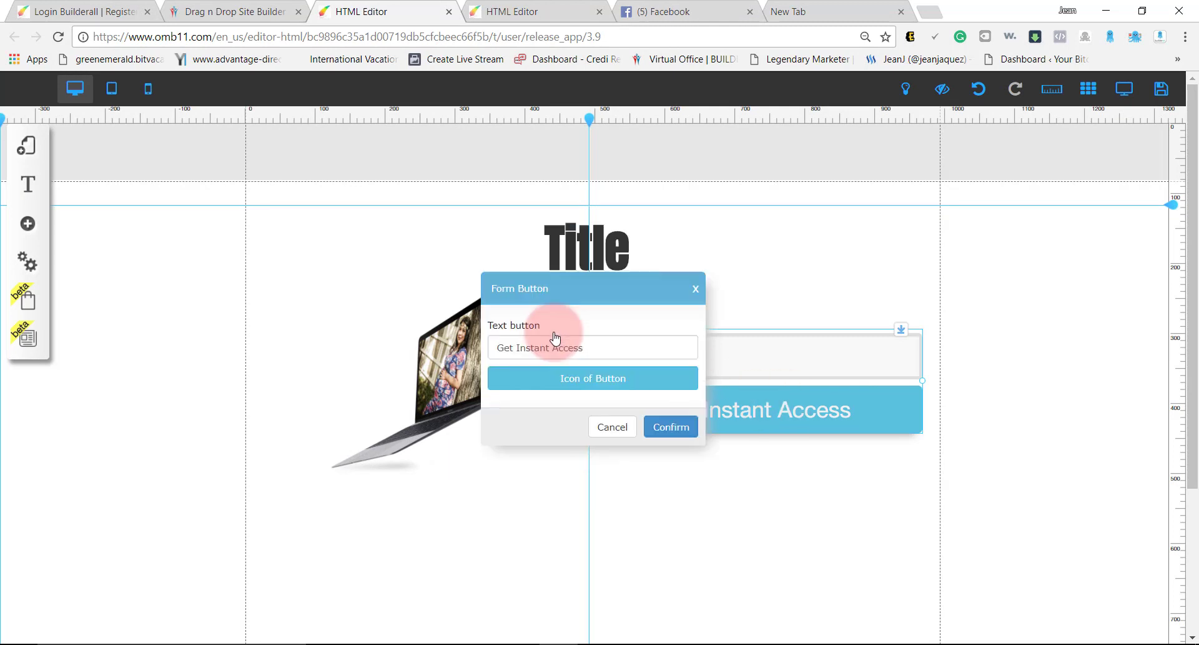
left_click_drag(594, 351, 308, 348)
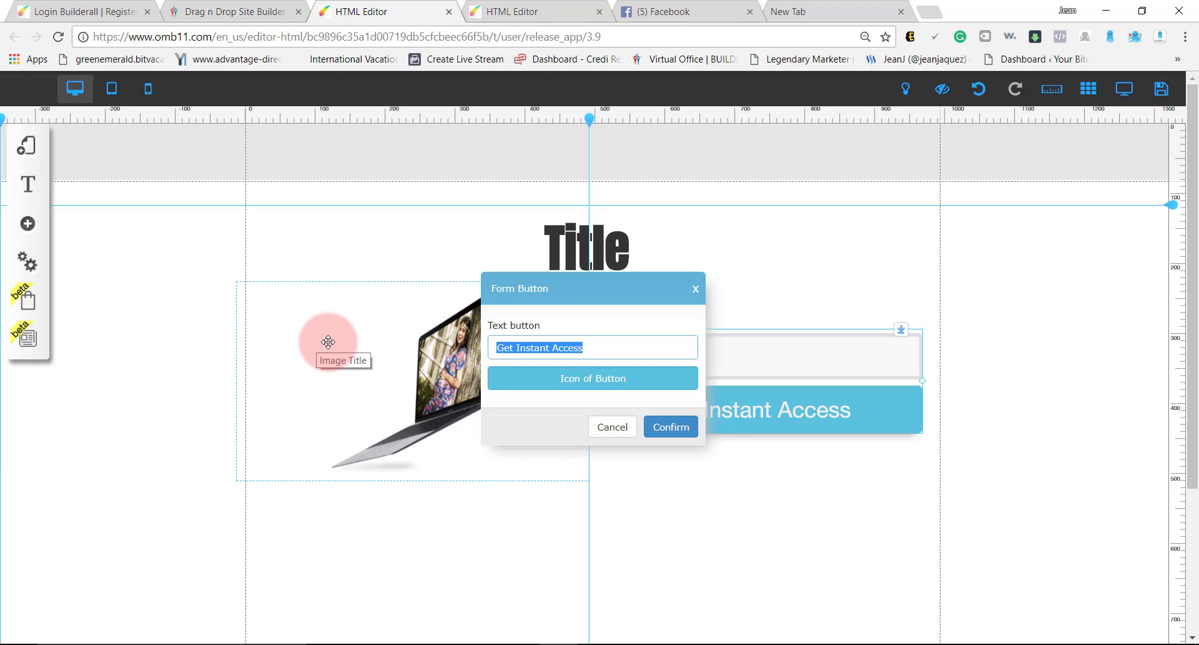
type("Su")
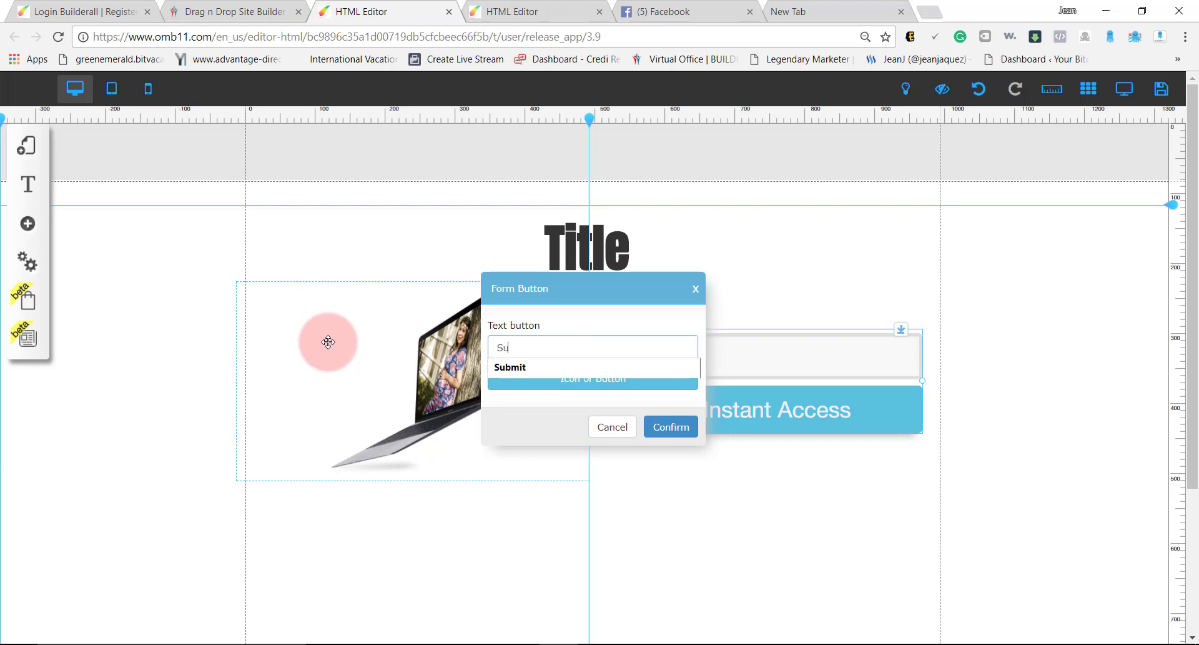
key("Down")
key("Return")
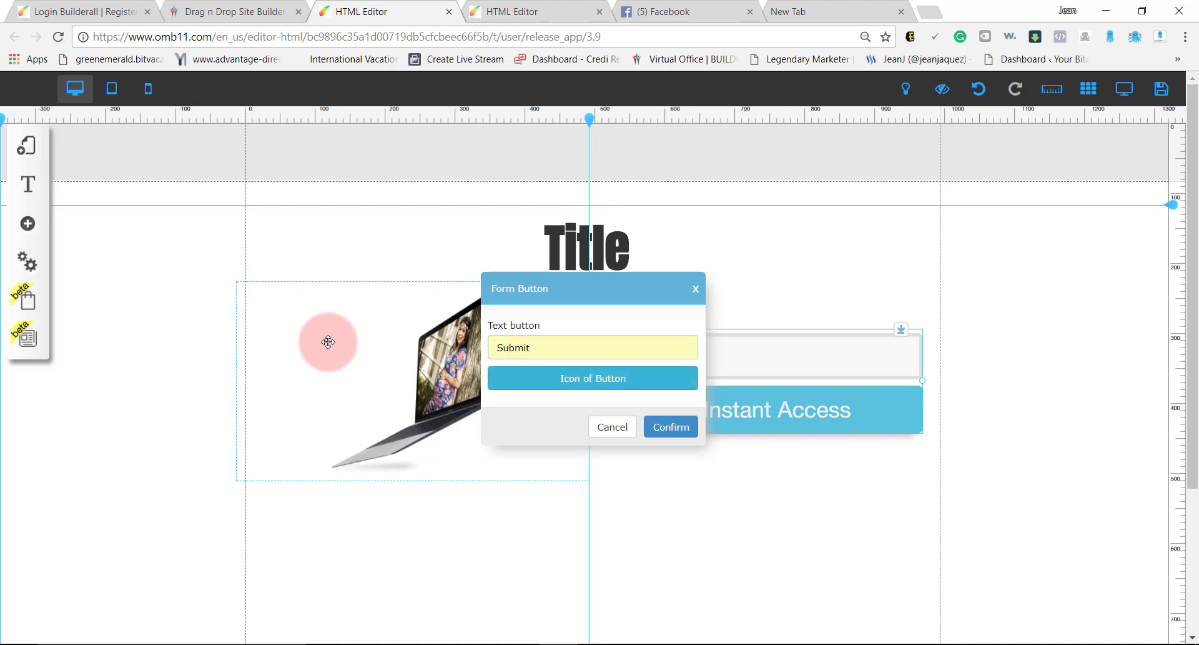
left_click(671, 427)
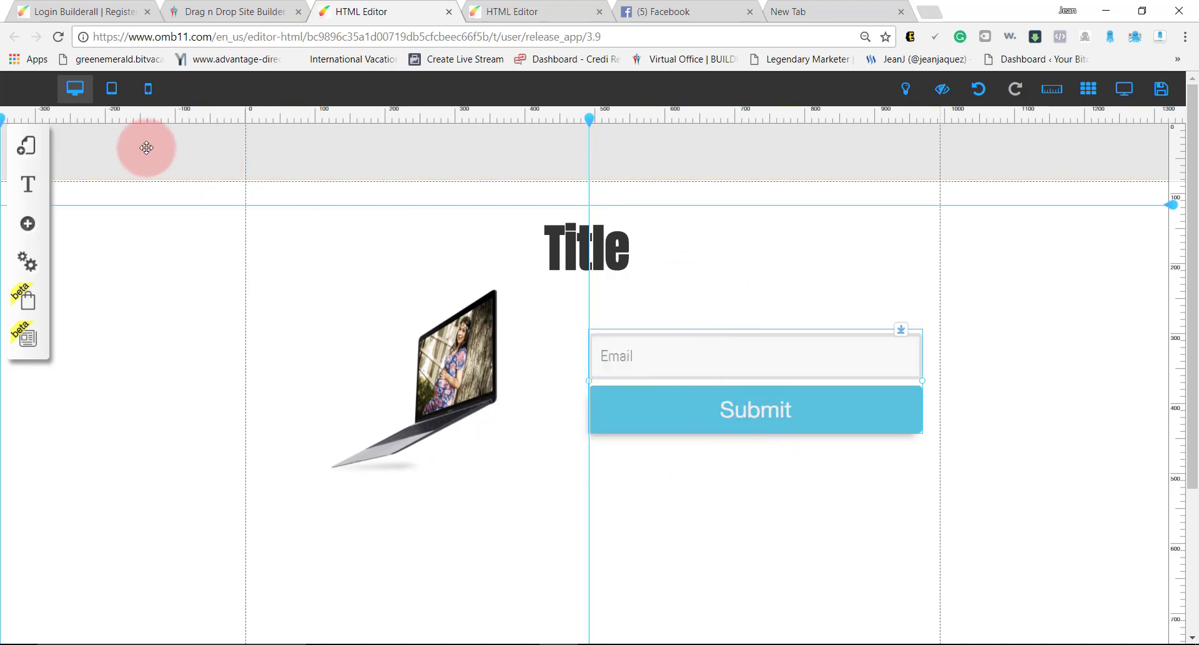
Back in the mobile layout, enlarge the laptop image and reposition the slightly narrowed optin form below it.
left_click(148, 88)
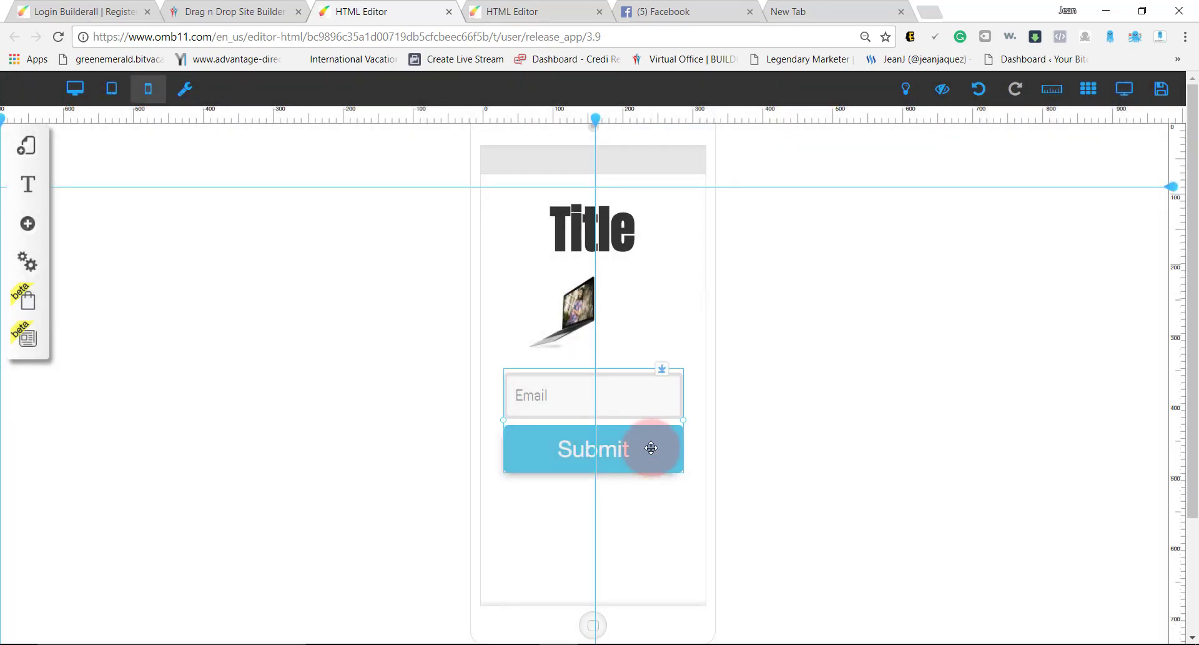
left_click_drag(683, 420, 639, 431)
left_click(594, 308)
left_click_drag(641, 320, 632, 495)
left_click(629, 442)
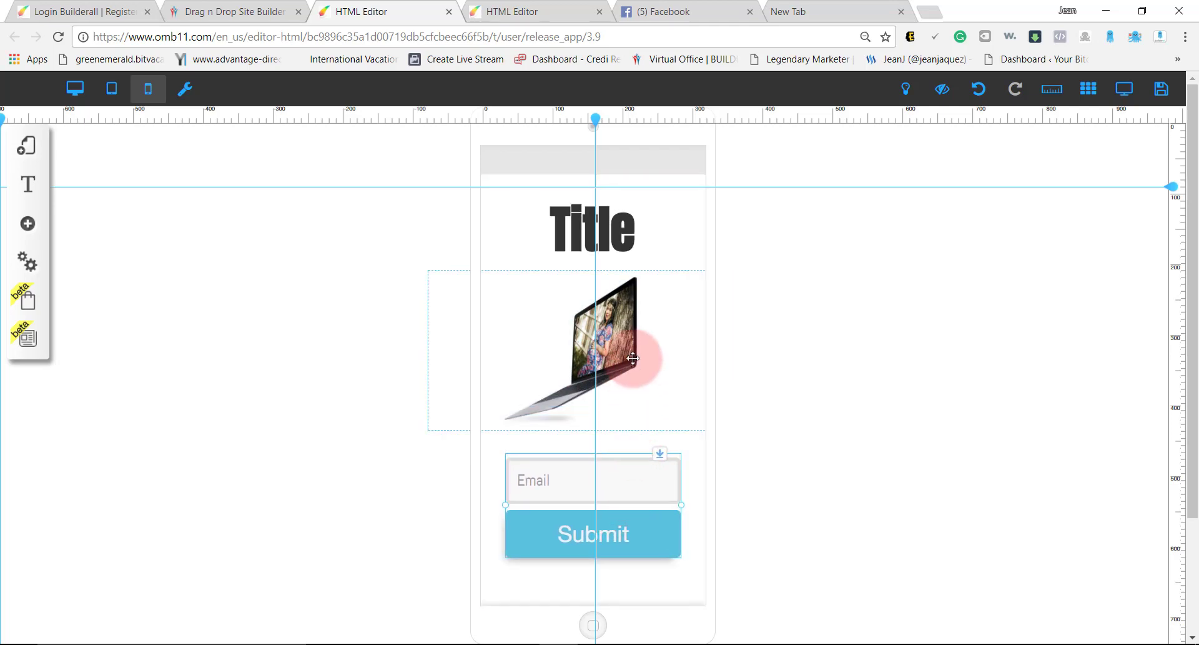
Compare the desktop layout with the mobile layout, checking the mobile page down to its footer.
left_click(75, 89)
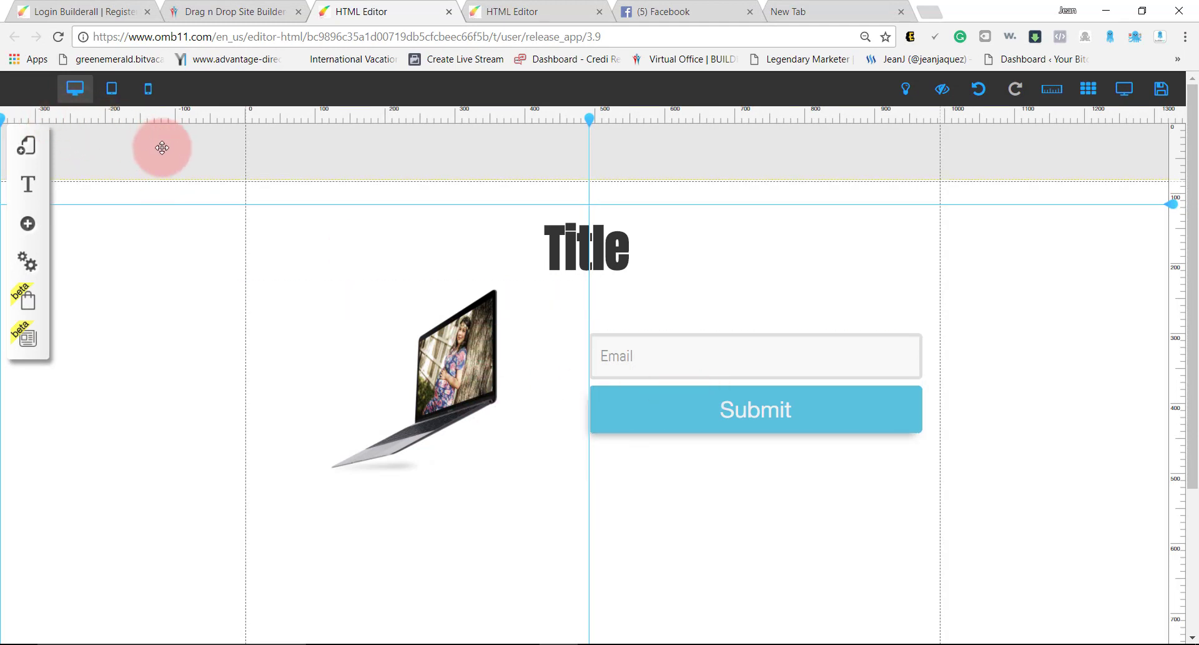
left_click(154, 89)
left_click(626, 468)
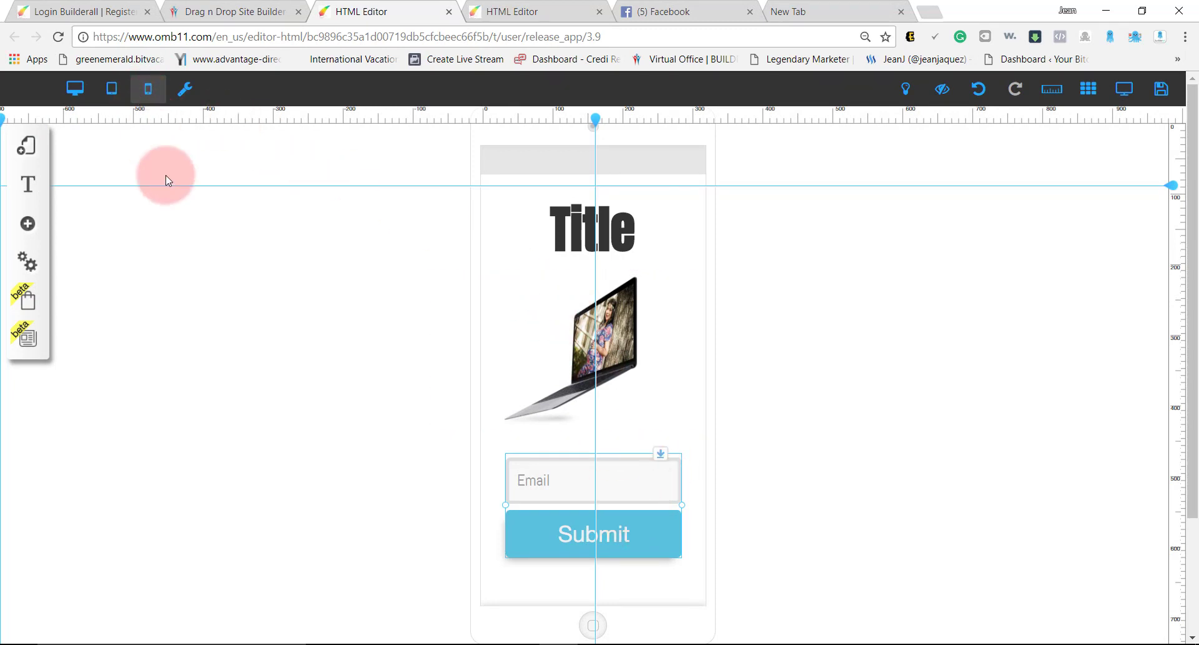
scroll(664, 476, "down", 2)
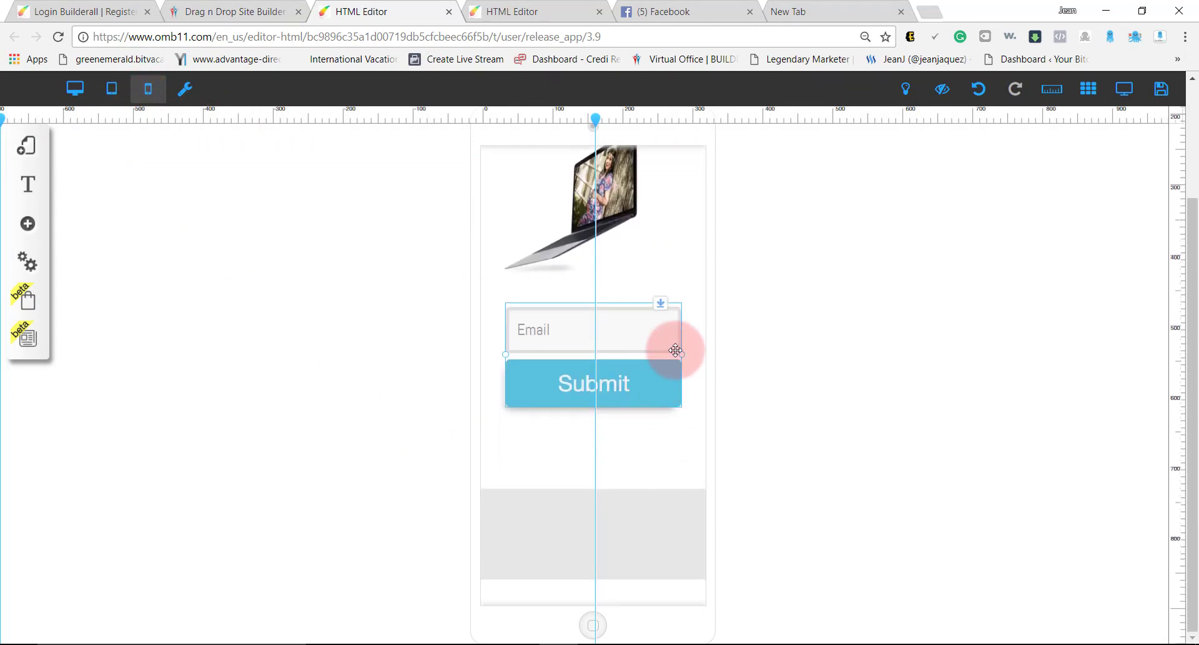
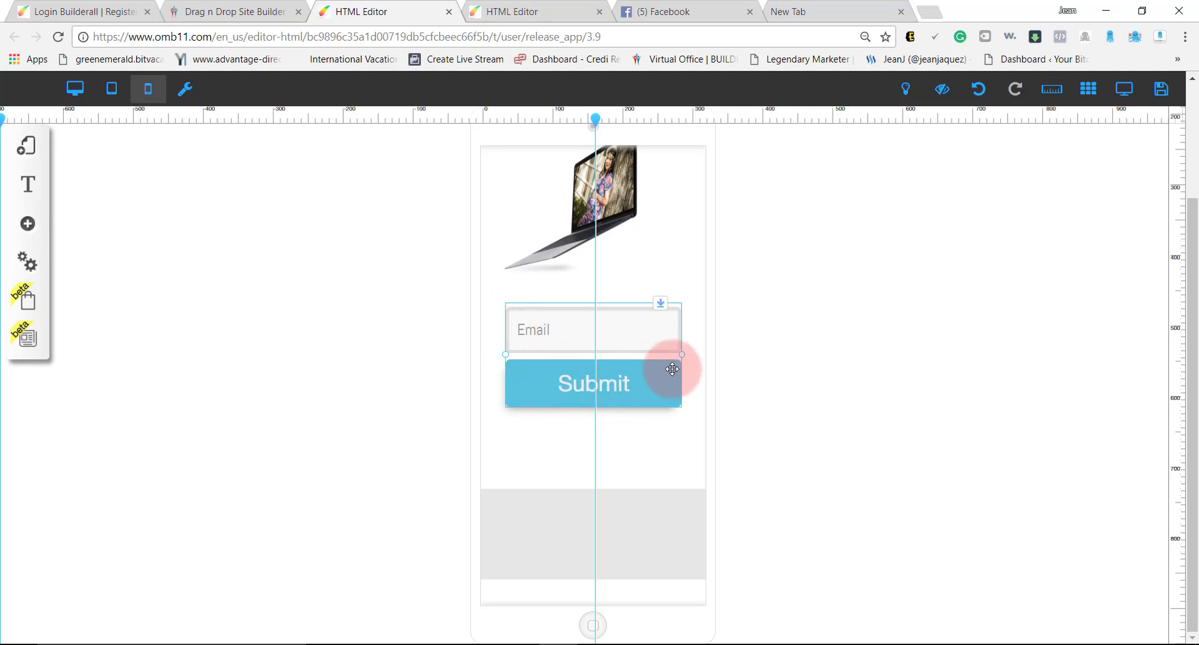
In the desktop layout, set the form's button position to "On the right side" in the Mailmkt_custom_2 style.
left_click(73, 89)
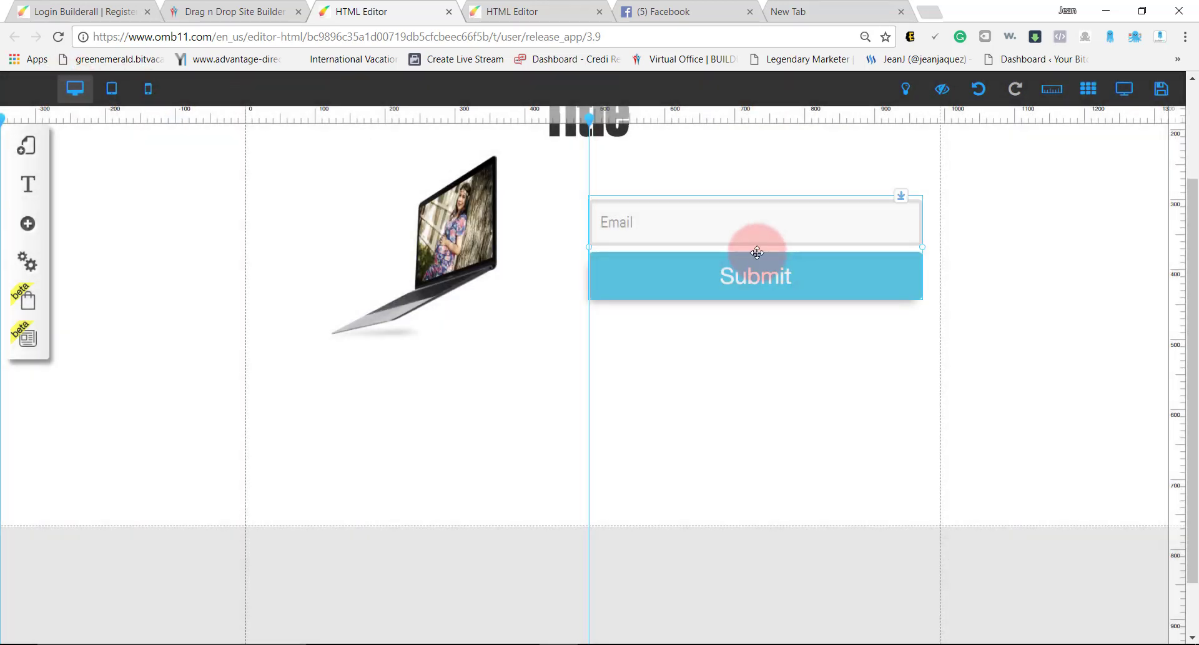
right_click(757, 251)
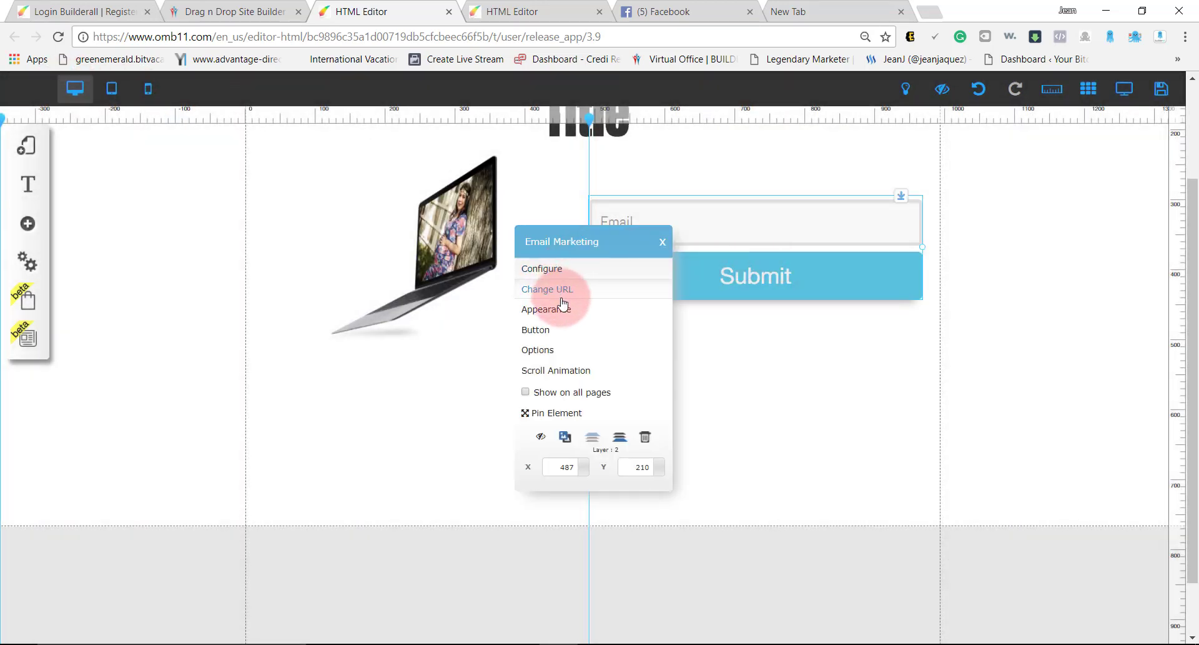
left_click(561, 302)
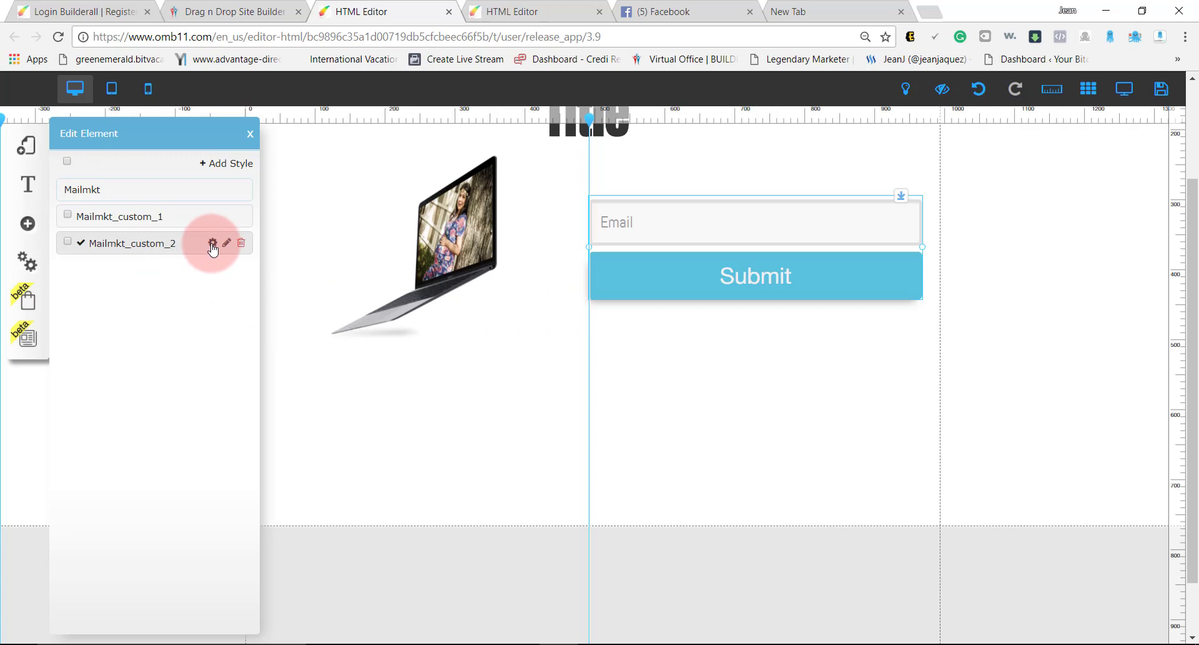
left_click(214, 244)
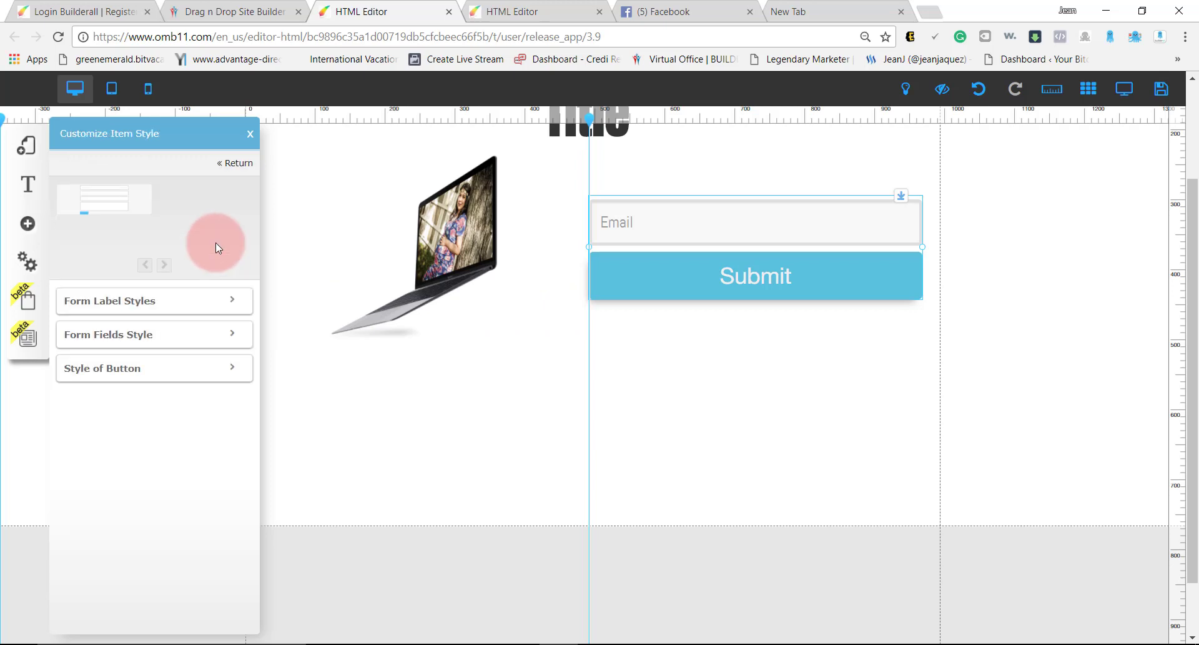
left_click(237, 372)
scroll(255, 406, "down", 4)
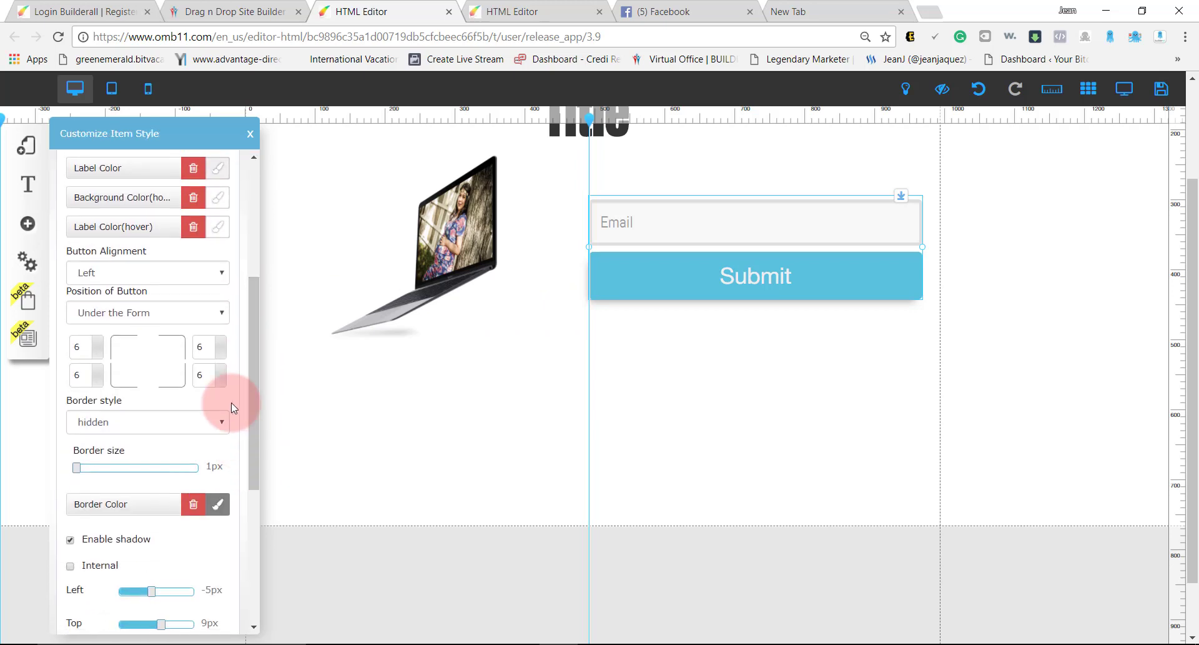
left_click(211, 274)
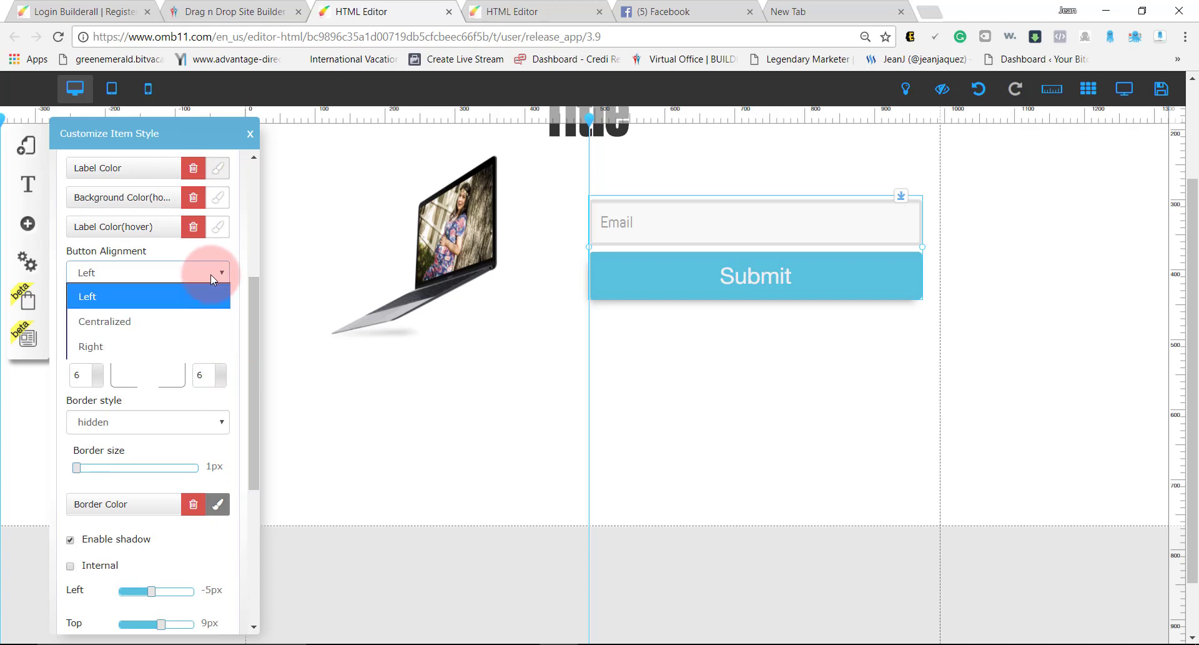
left_click(212, 275)
left_click(209, 307)
left_click(191, 363)
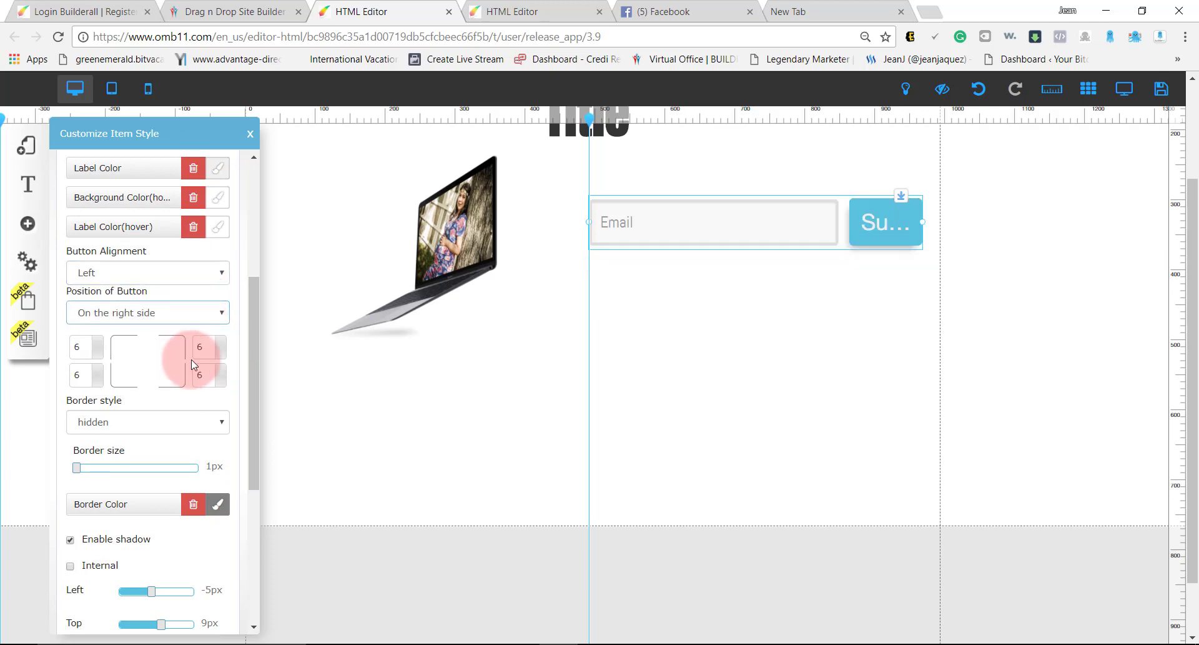
Widen the desktop optin form across the page beneath the laptop image, and enlarge and centre the image above it.
left_click_drag(729, 215, 429, 419)
left_click_drag(626, 430, 913, 412)
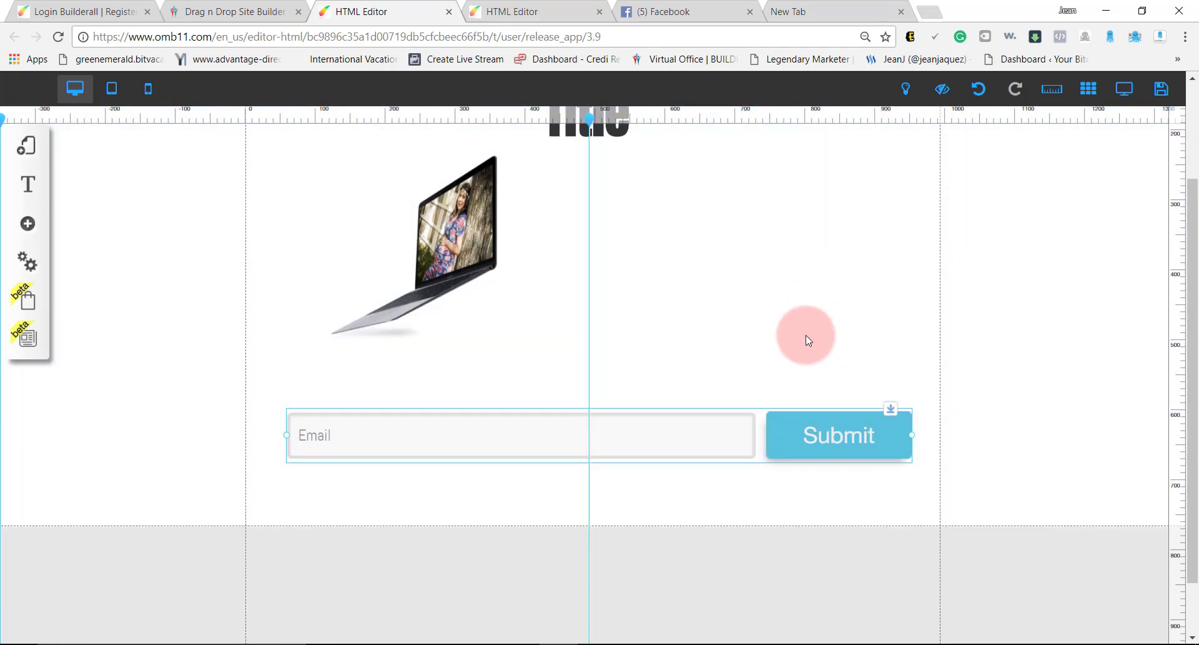
scroll(687, 349, "up", 3)
left_click(469, 361)
left_click_drag(509, 382, 897, 394)
left_click_drag(779, 410, 609, 361)
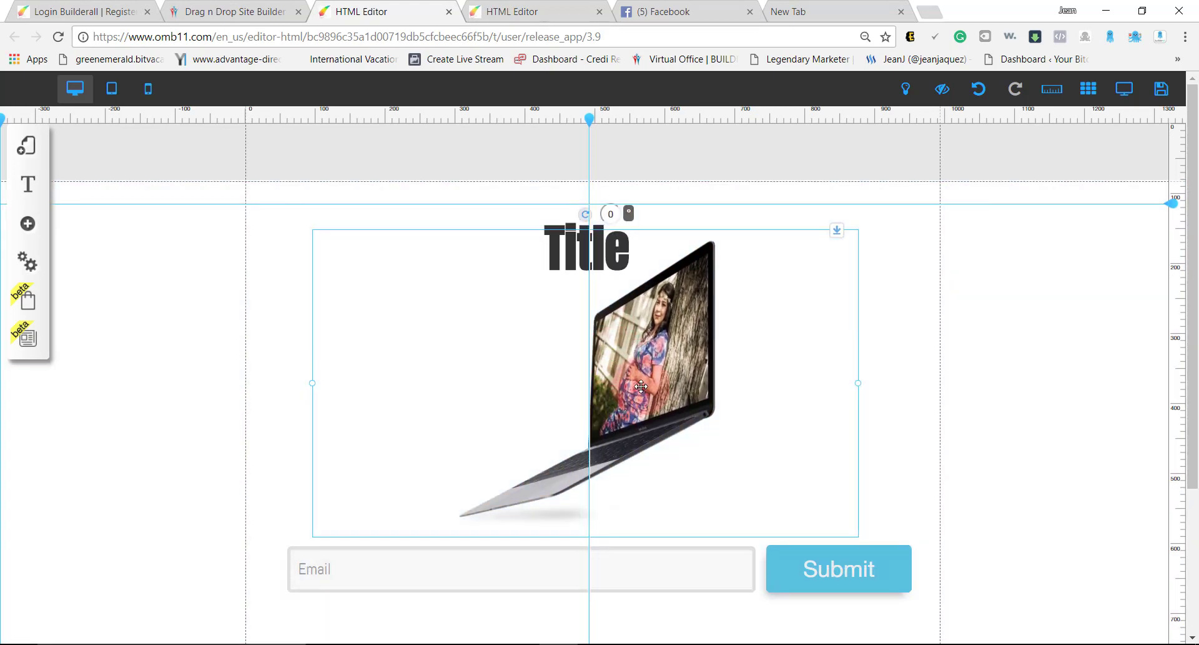
scroll(625, 387, "down", 3)
left_click(637, 419)
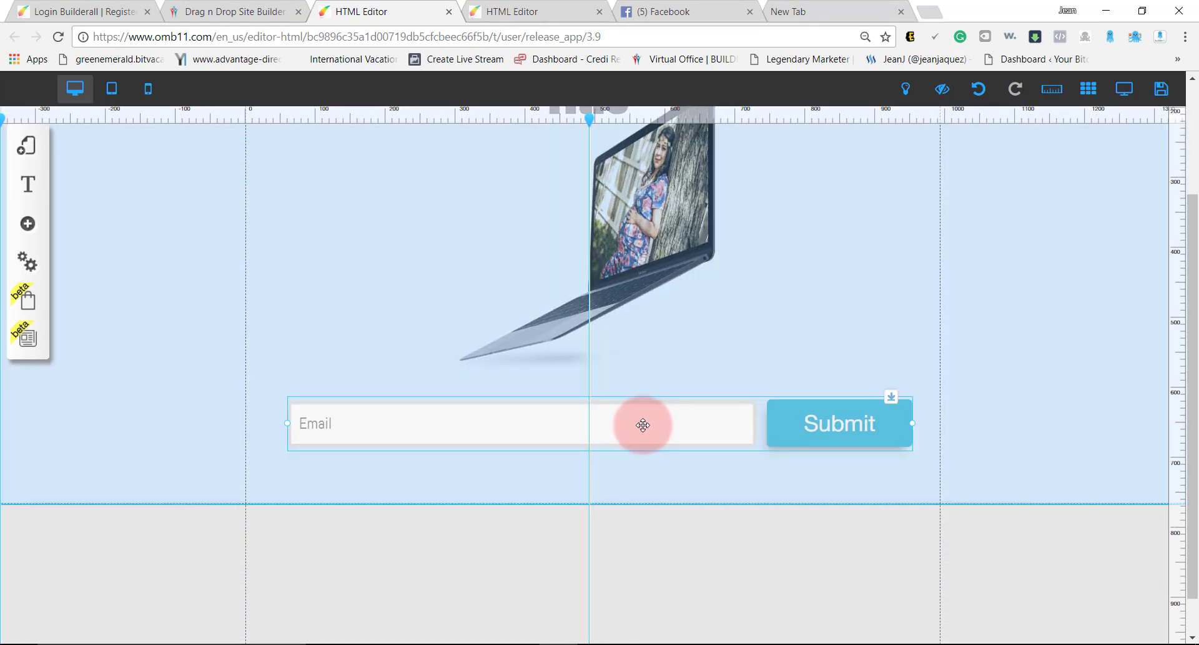
left_click_drag(643, 425, 643, 427)
left_click(279, 185)
In the mobile layout, set the optin form's button position to "Under the Form" in the Mailmkt_custom_2 style.
left_click(150, 90)
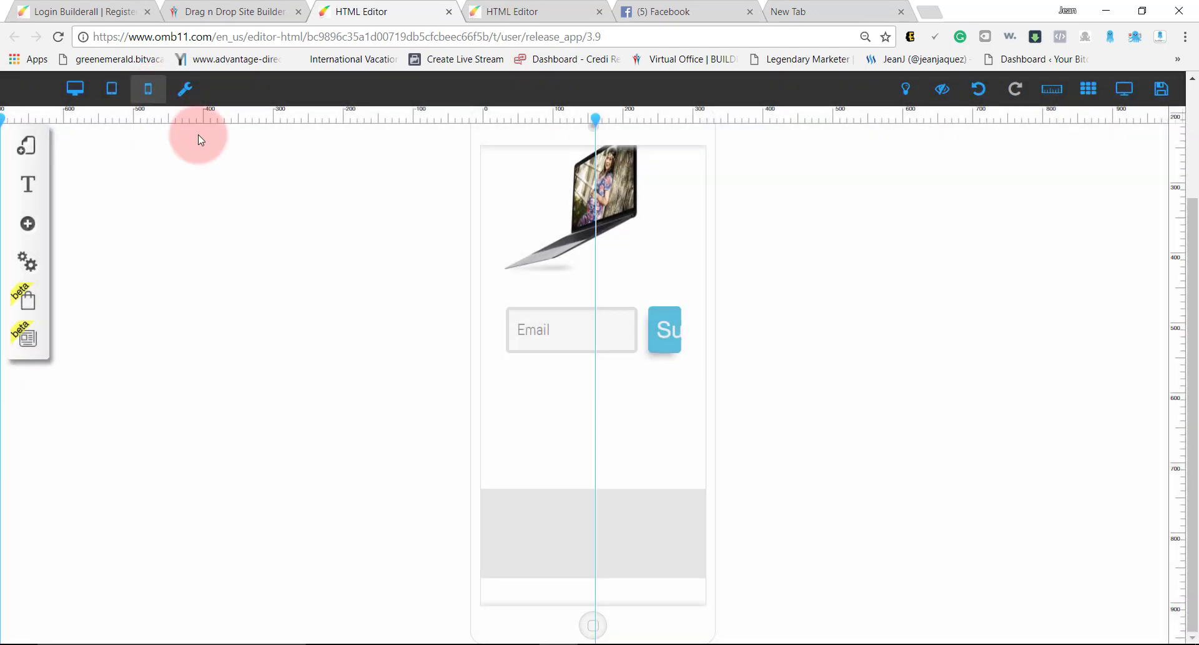
left_click(677, 343)
left_click_drag(678, 343, 652, 327)
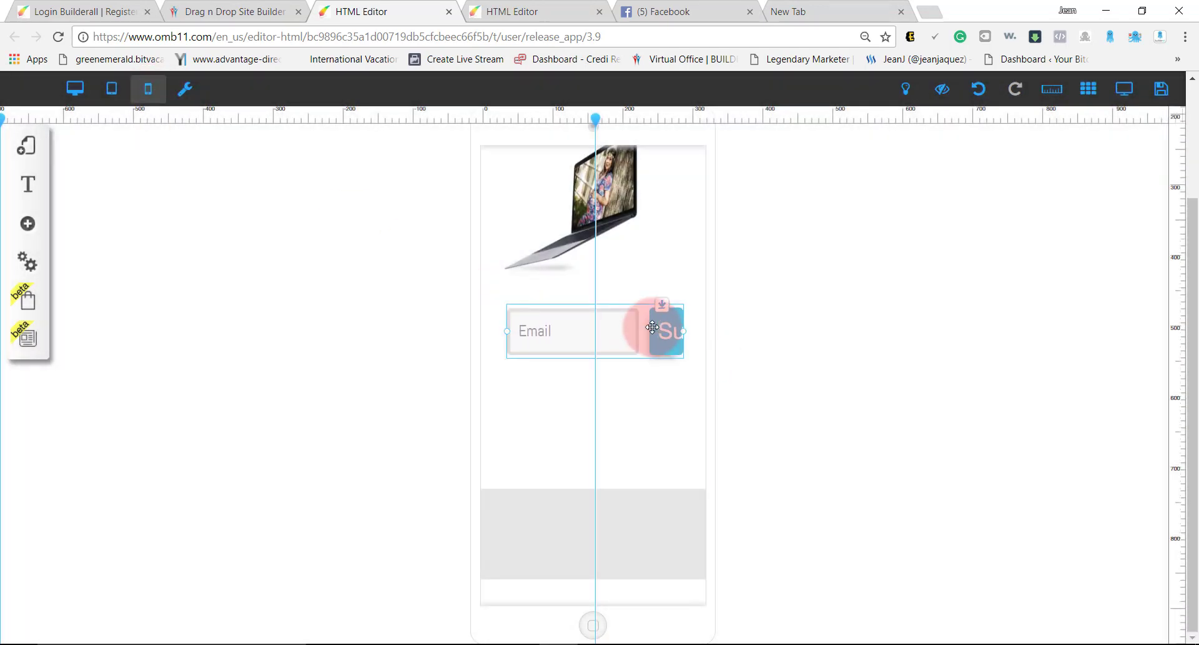
left_click(652, 327)
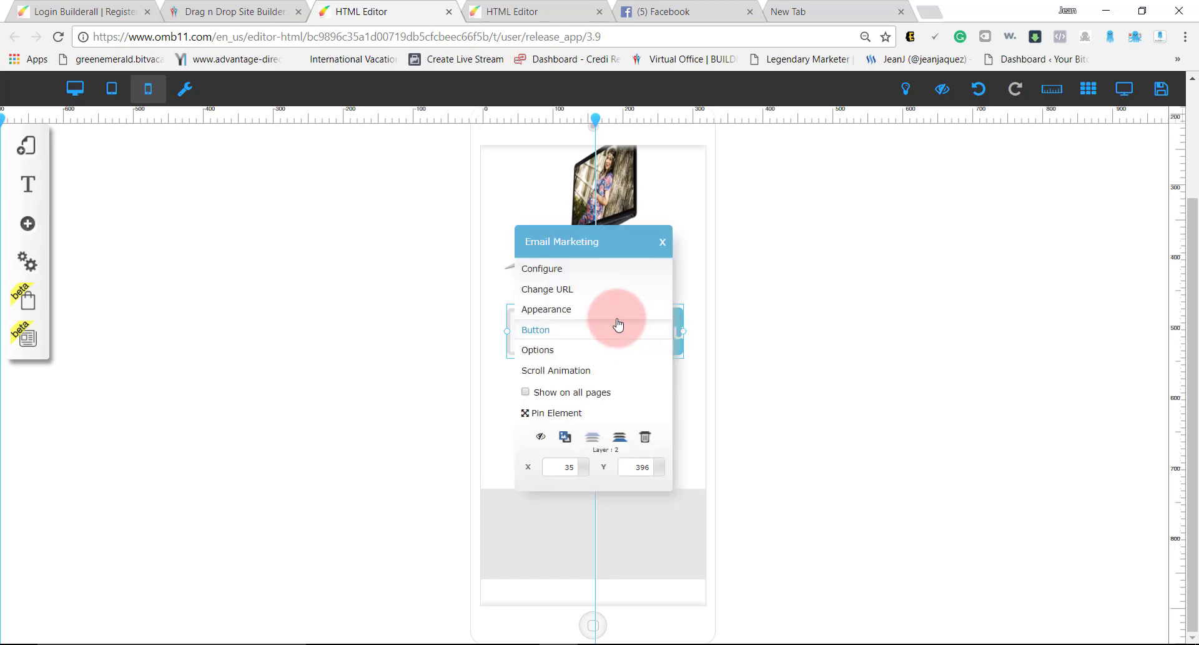
left_click(583, 312)
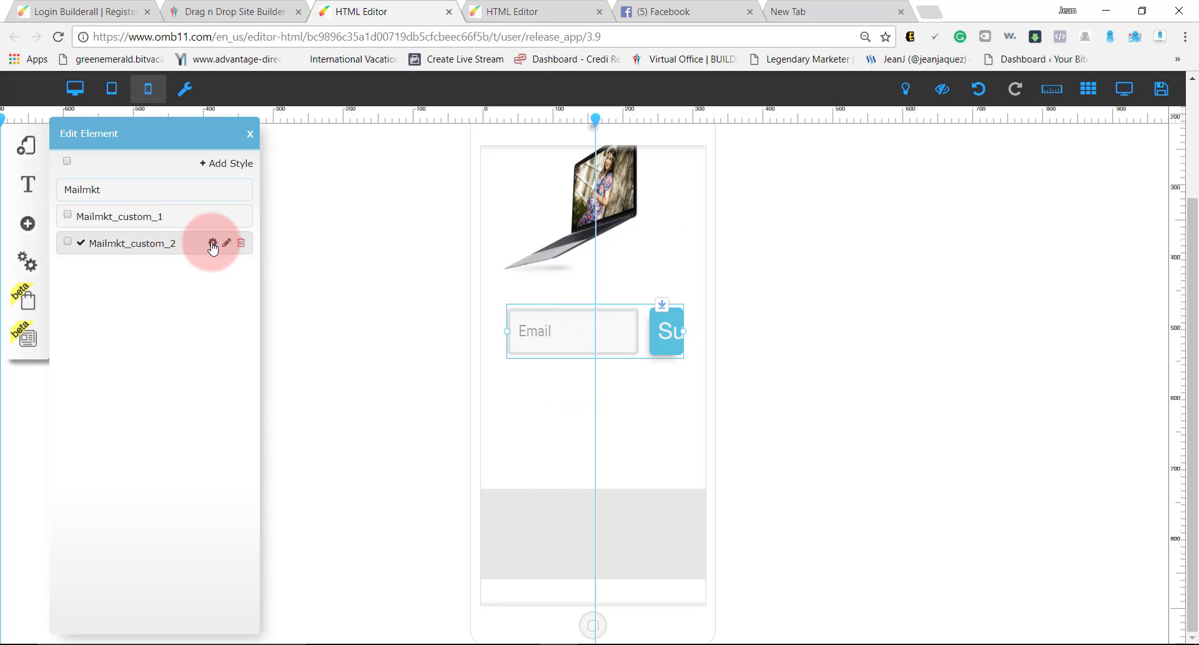
left_click(212, 245)
left_click(233, 369)
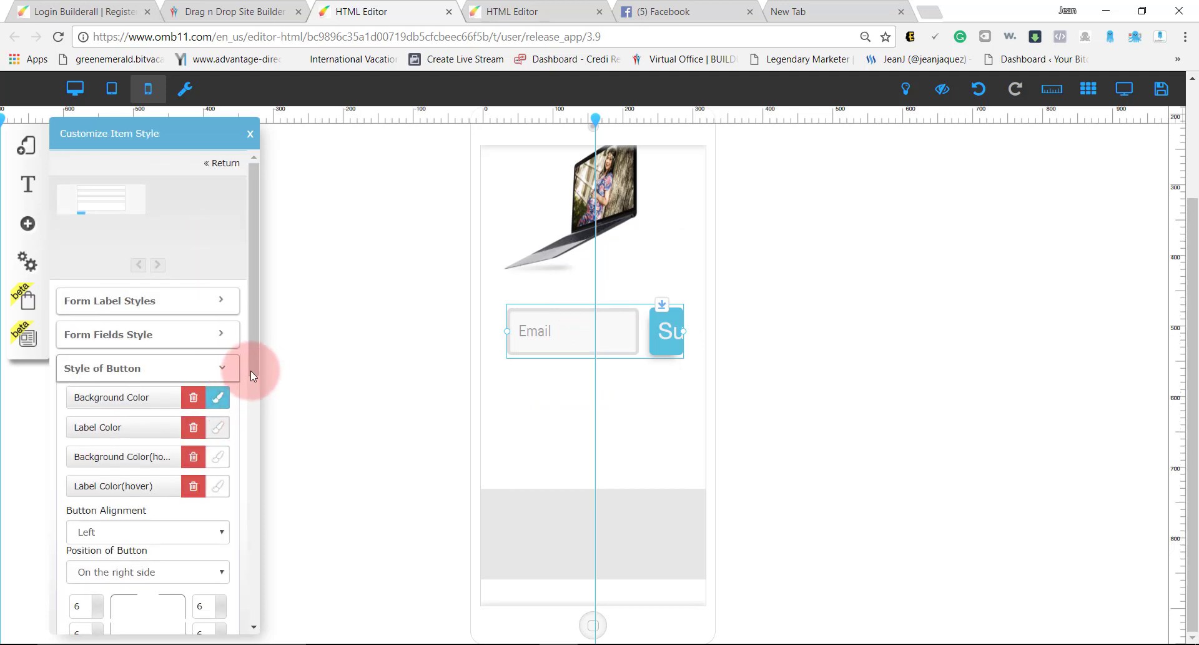
left_click_drag(250, 370, 206, 431)
left_click(207, 430)
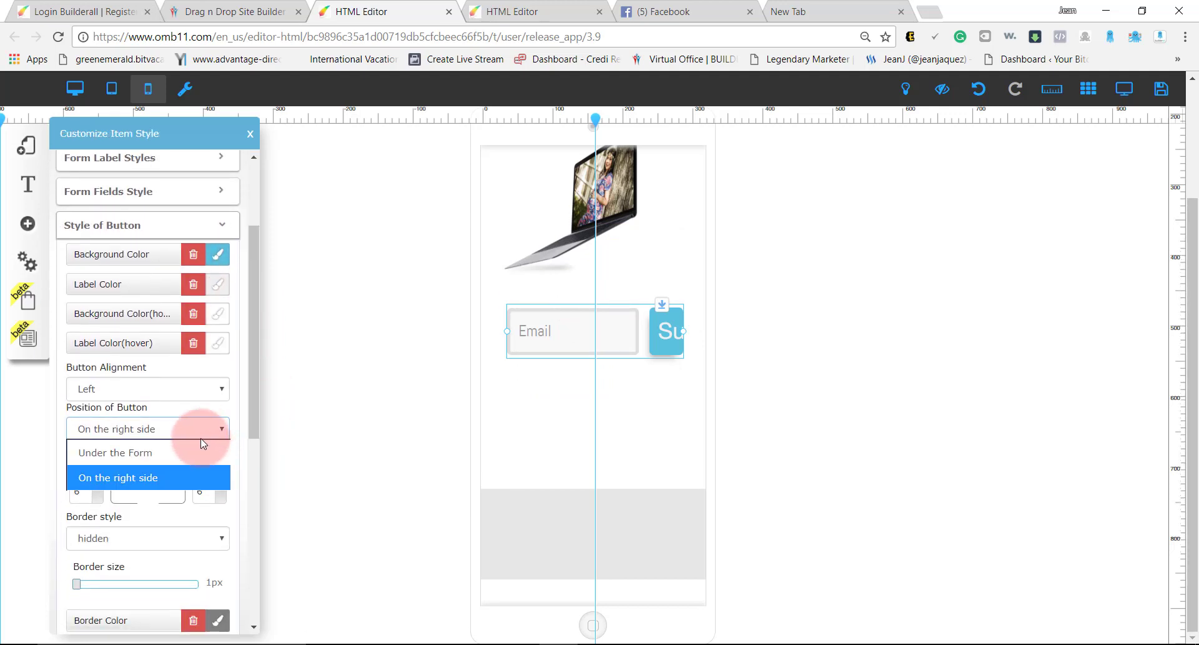
left_click(200, 452)
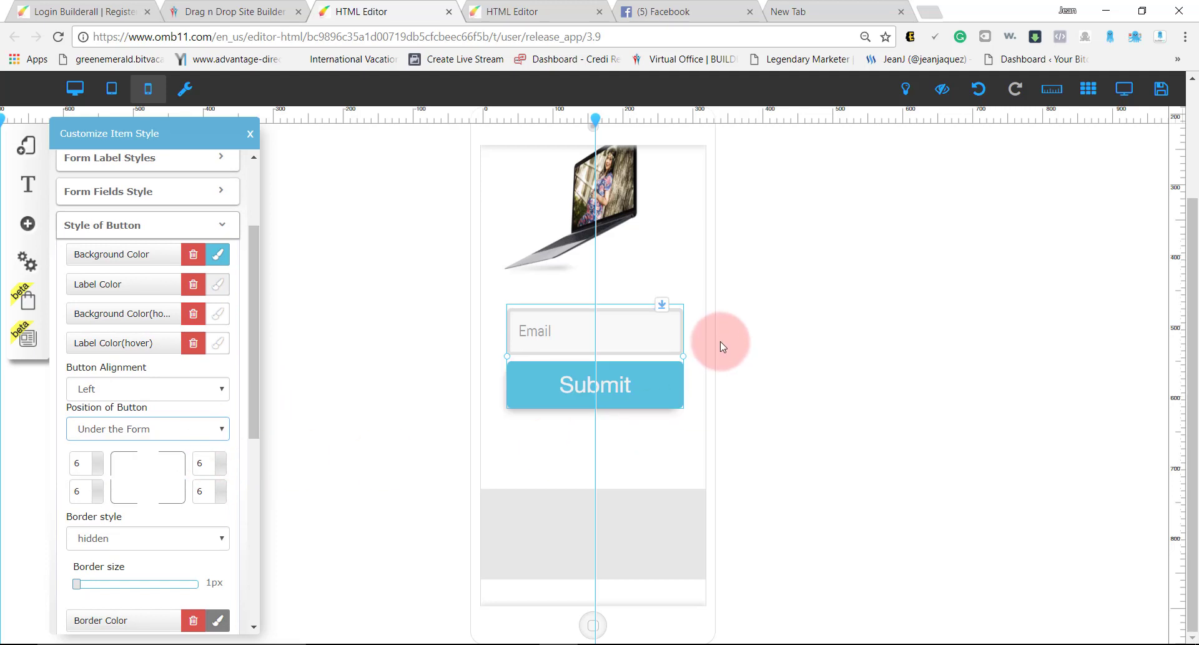
left_click(788, 299)
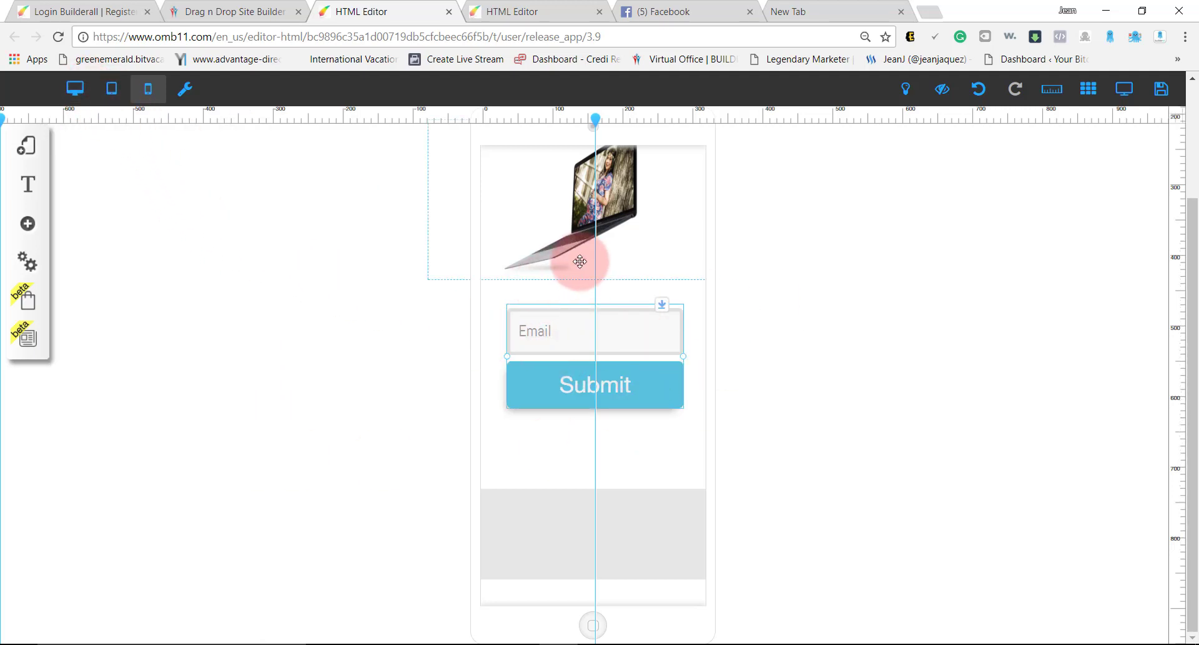
mouse_move(611, 341)
left_mouse_down()
mouse_move(611, 355)
mouse_move(612, 341)
left_mouse_up()
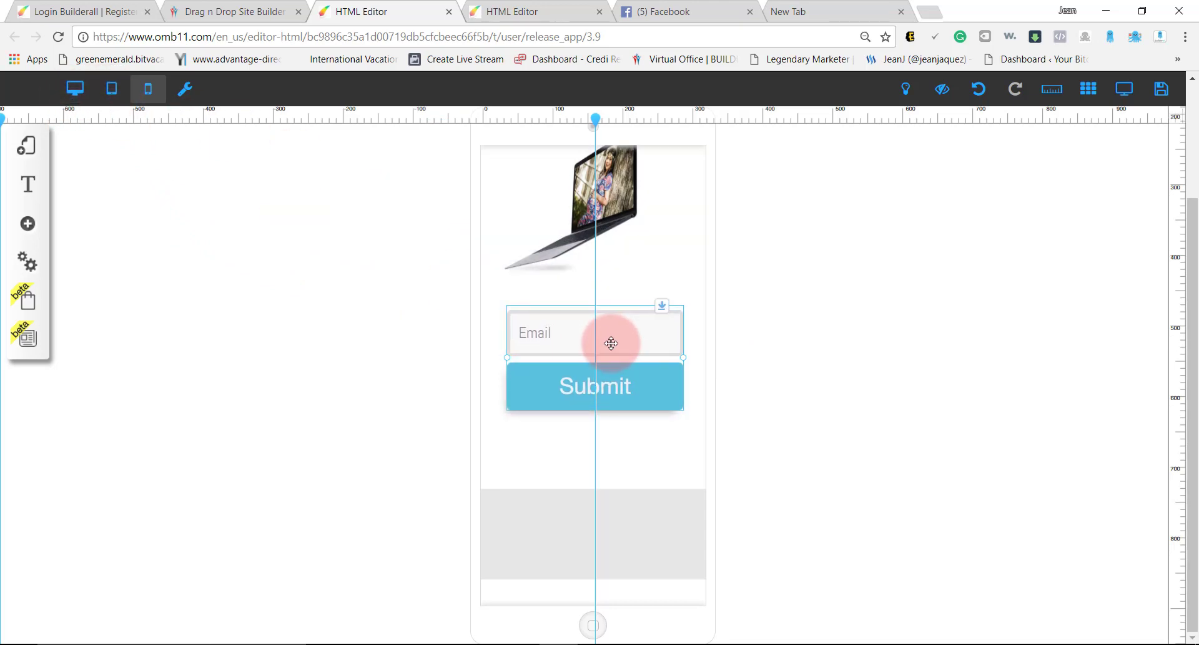
Nudge the desktop optin form and move the footer further down beneath it, checking the form in the mobile layout.
left_click(74, 88)
left_click_drag(587, 431, 612, 442)
left_click_drag(750, 566, 749, 604)
left_click(148, 89)
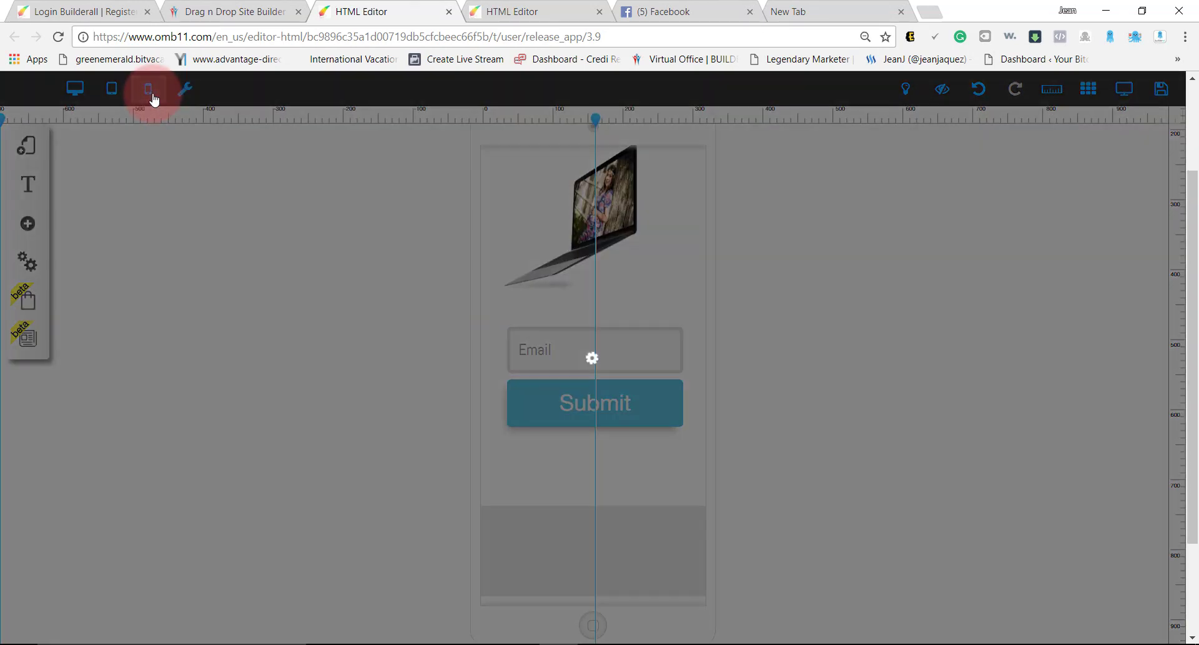
left_click(657, 384)
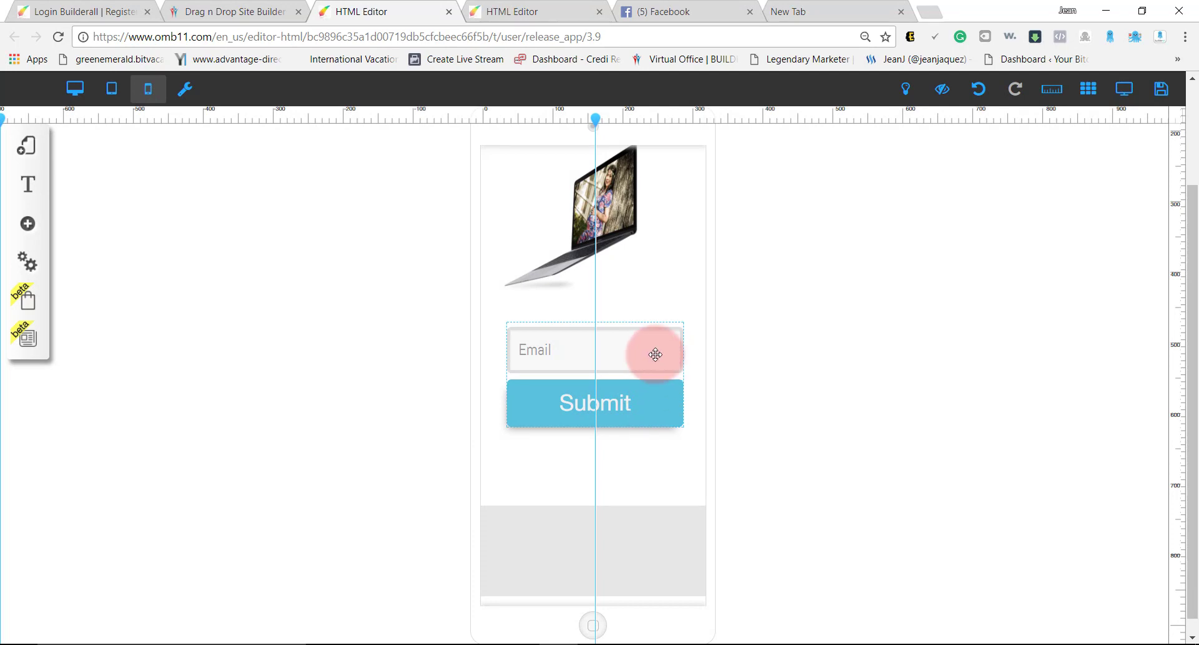
right_click(656, 382)
left_click(109, 100)
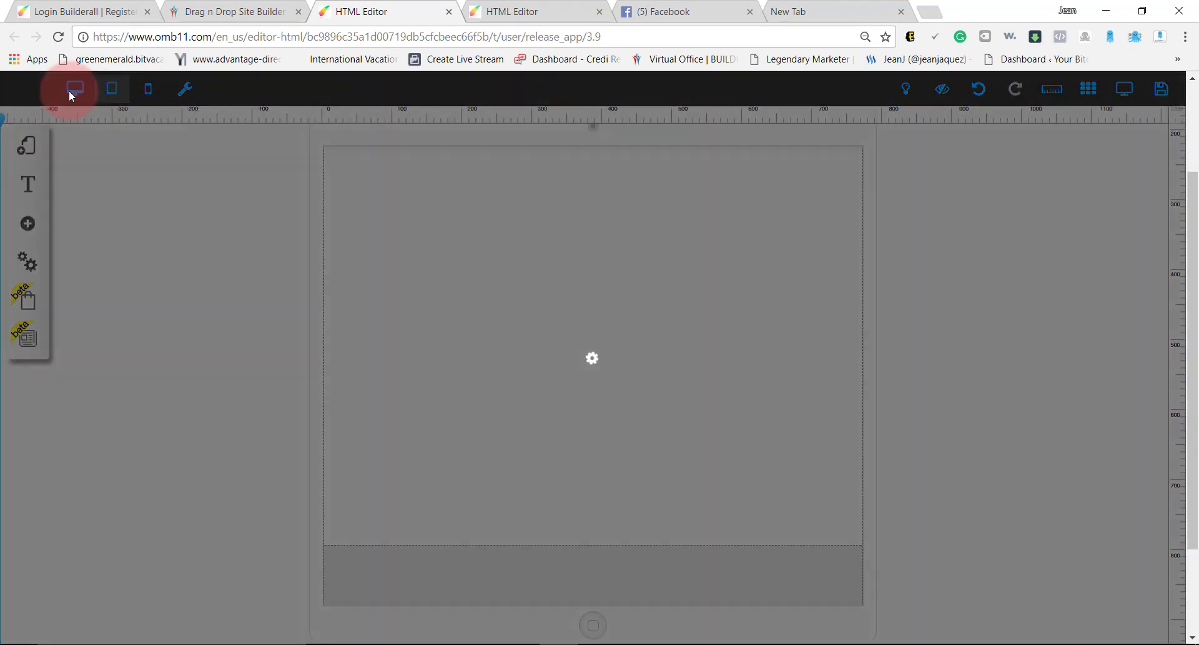
Back in the desktop layout, set the Mailmkt_custom_2 button position to "On the right side" for the optin form.
left_click(75, 88)
left_click(661, 396)
left_click(596, 485)
right_click(596, 484)
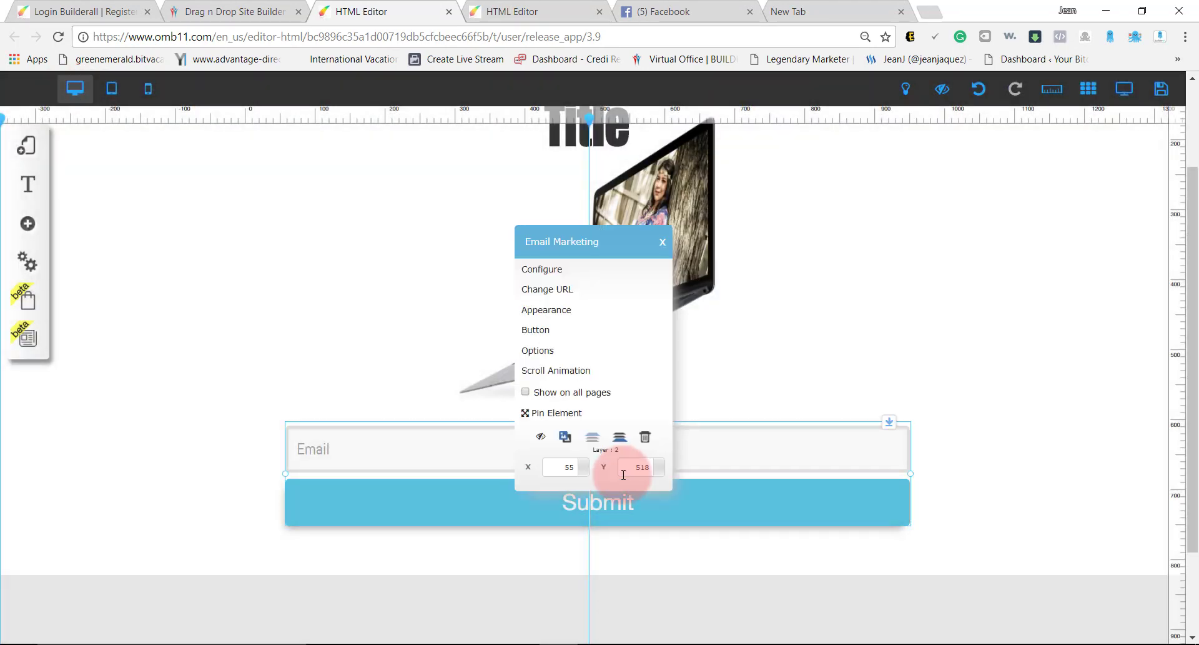
left_click(564, 311)
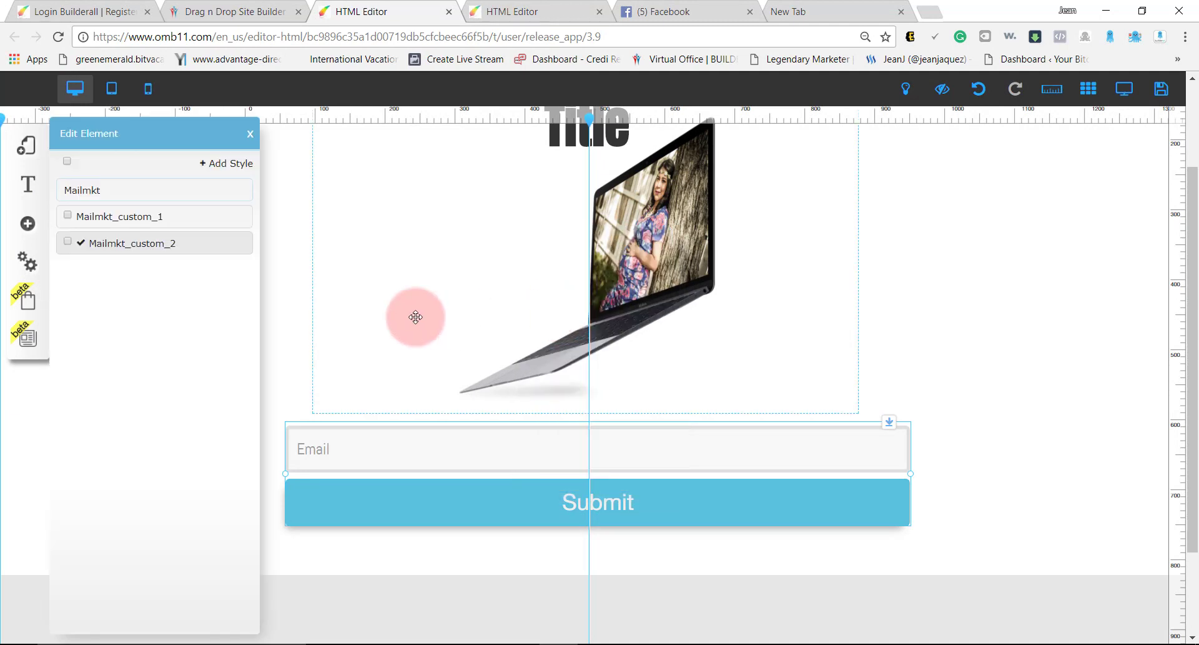
left_click(213, 244)
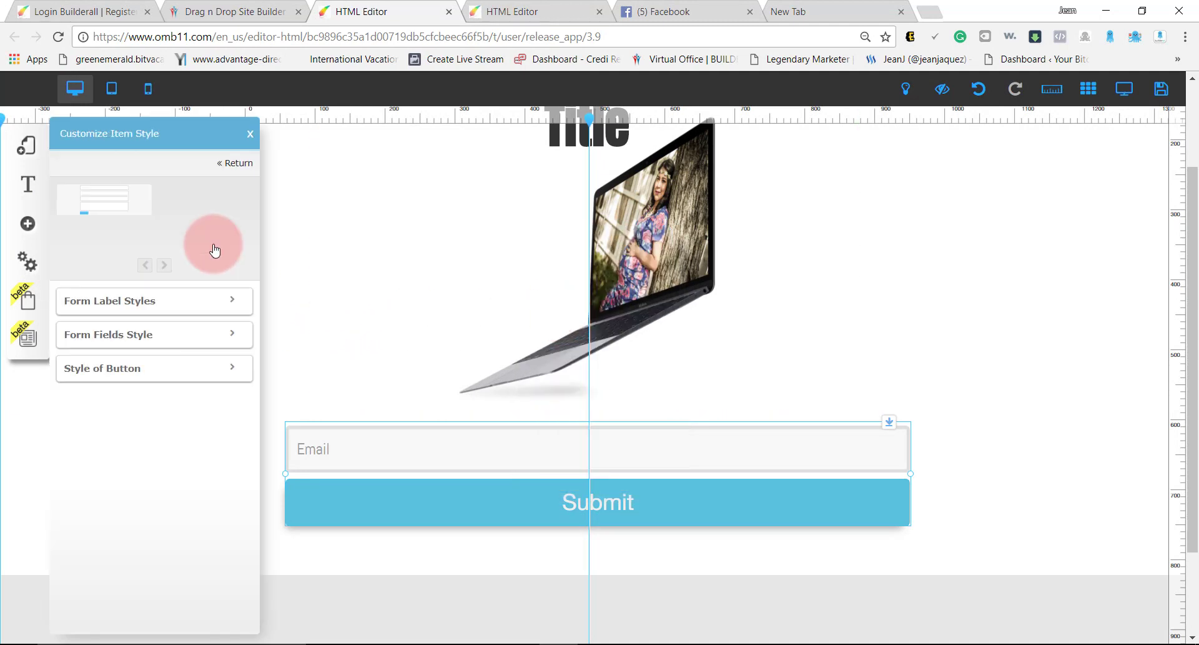
left_click(235, 369)
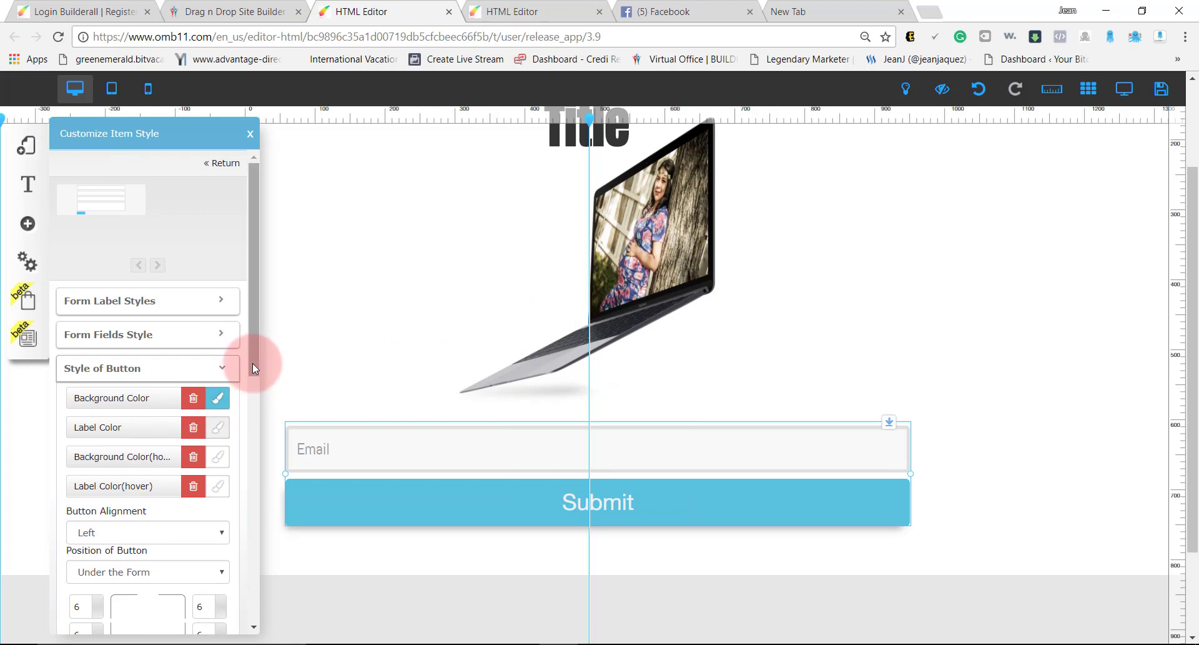
left_click_drag(253, 368, 254, 468)
left_click(170, 355)
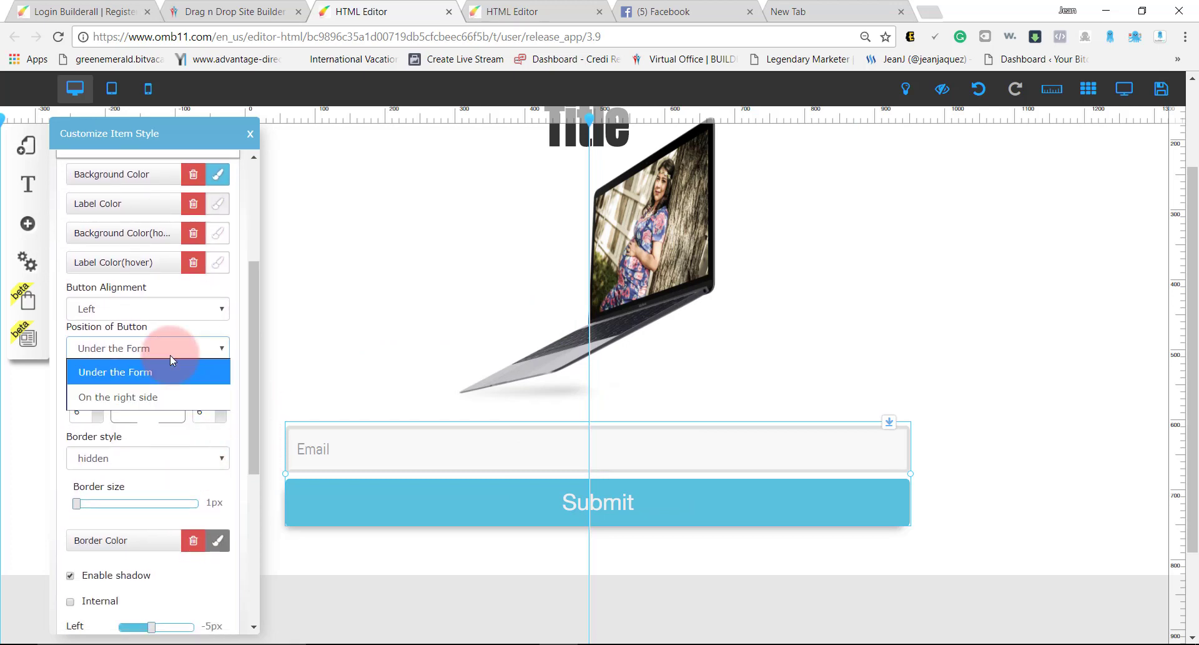
left_click(171, 397)
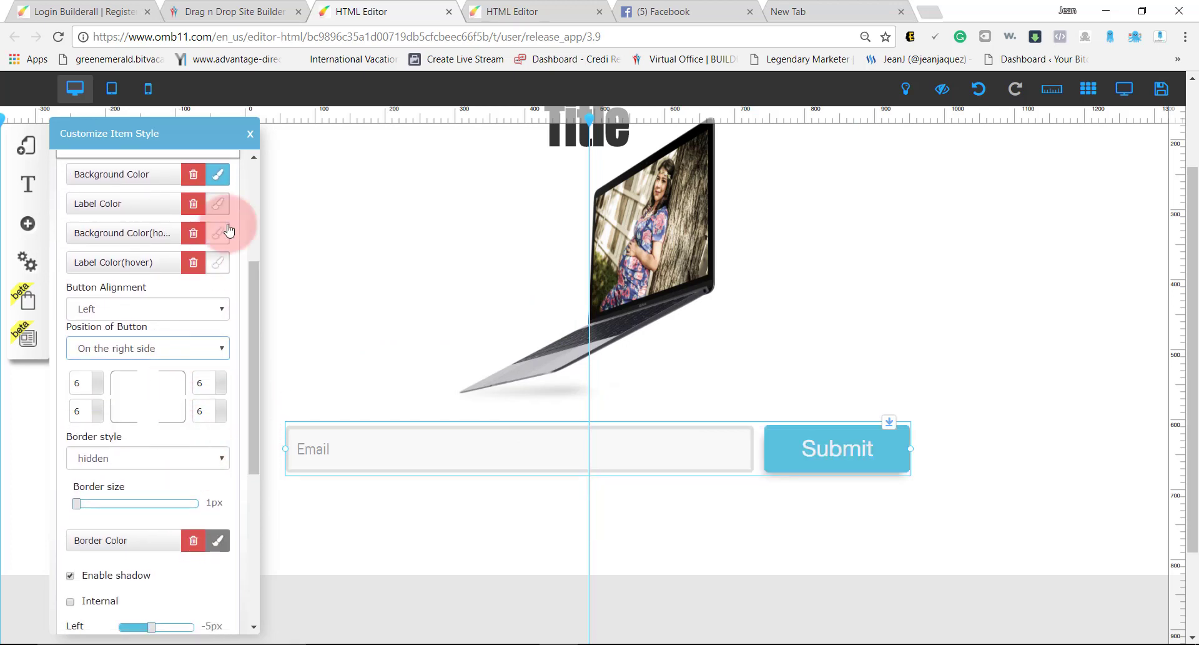
left_click(251, 135)
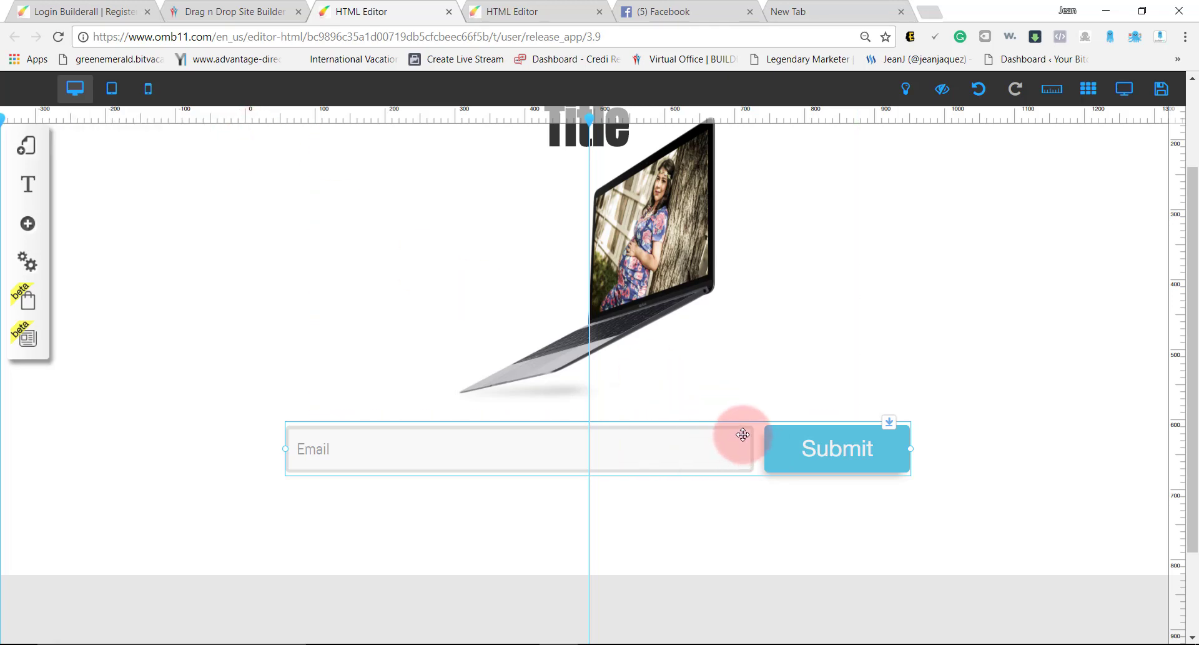
Remove the optin form with the cut-off Submit button from the mobile layout.
left_click(152, 89)
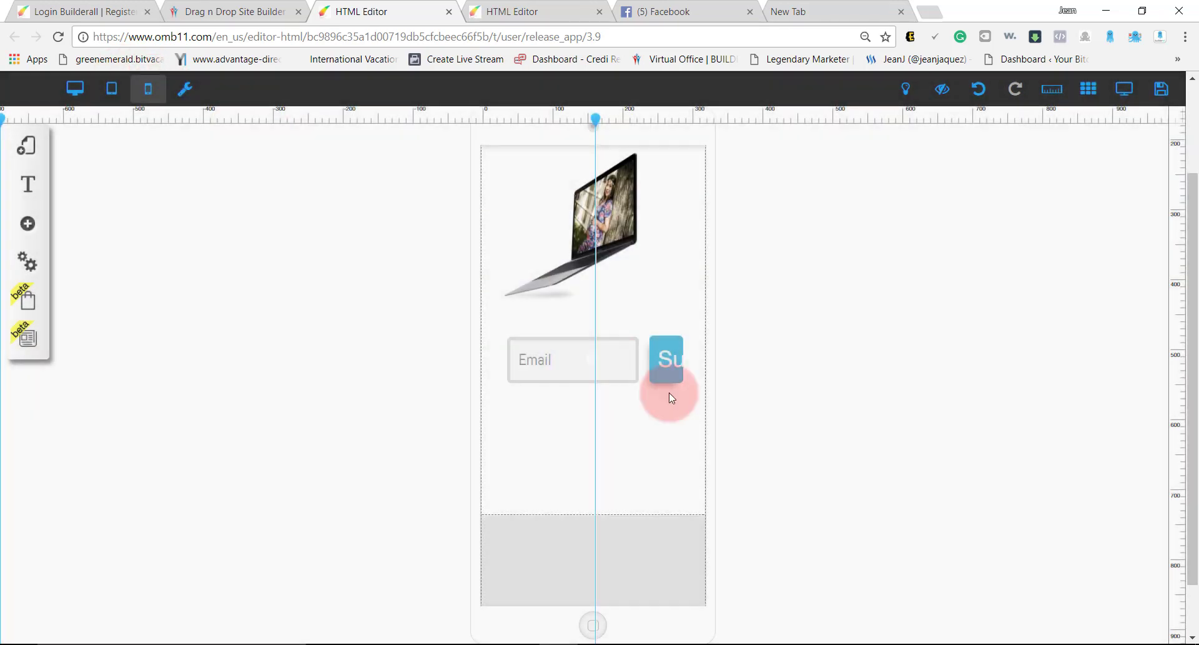
left_click(674, 370)
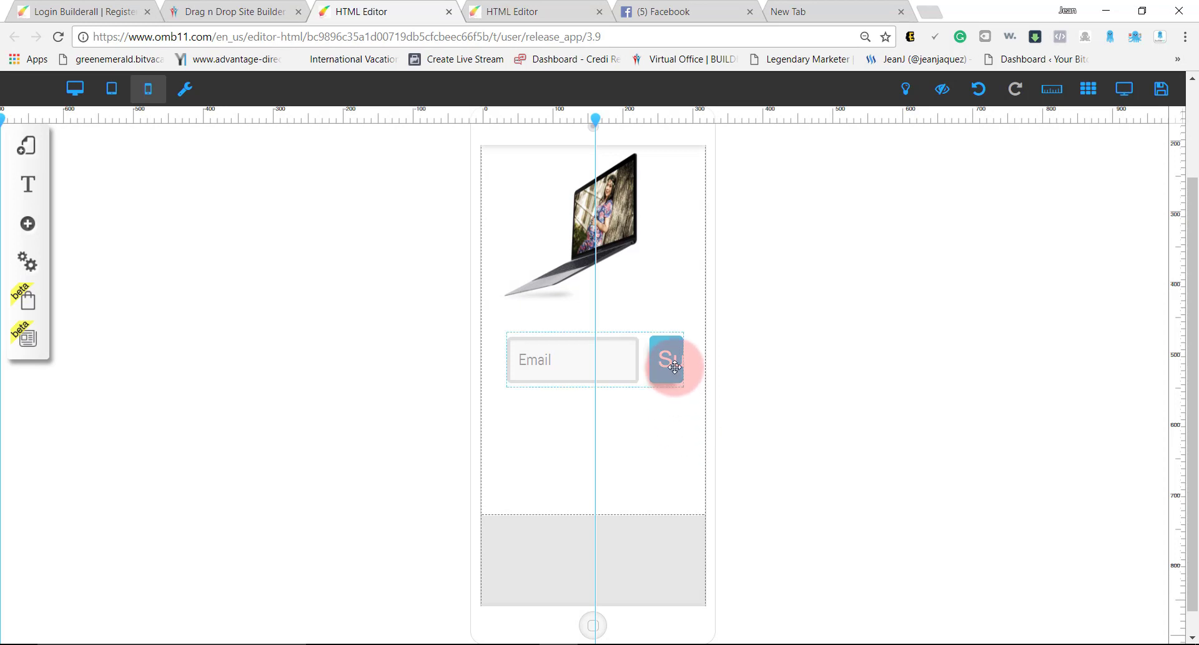
left_click(853, 206)
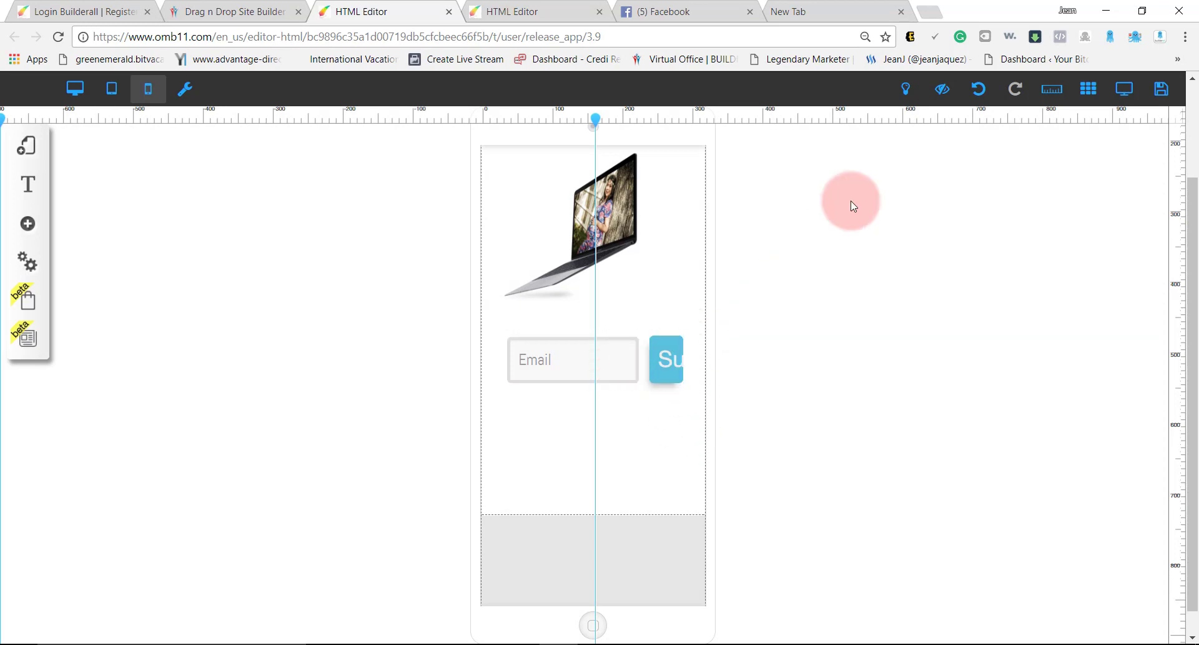
left_click(635, 353)
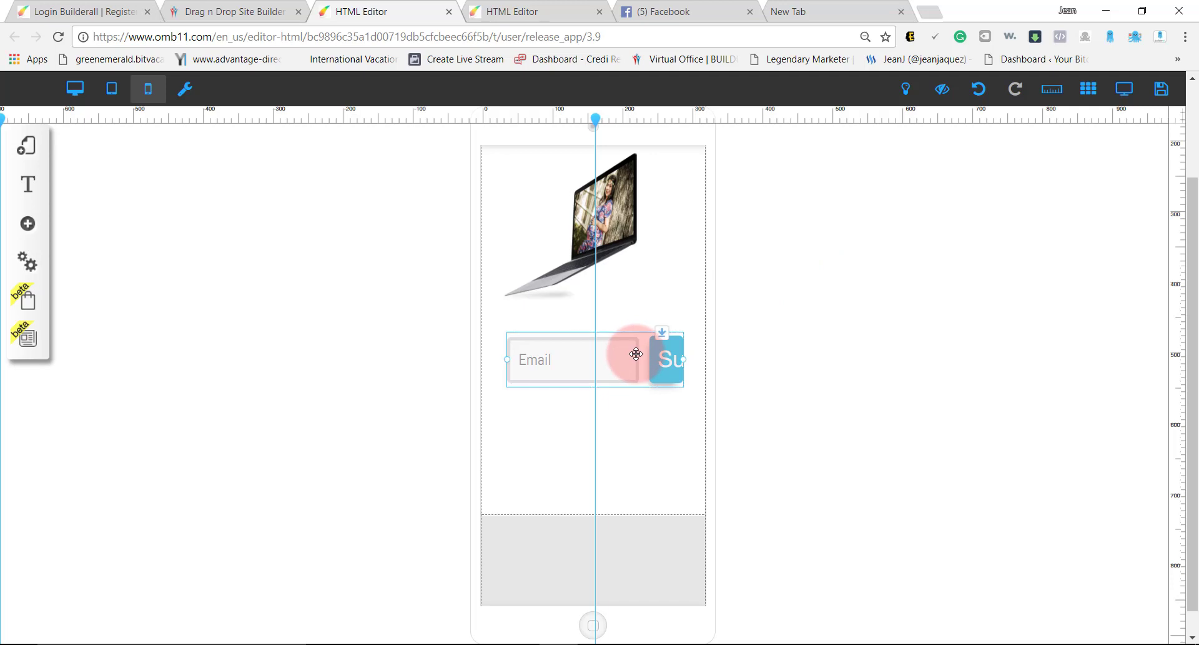
left_click(608, 357)
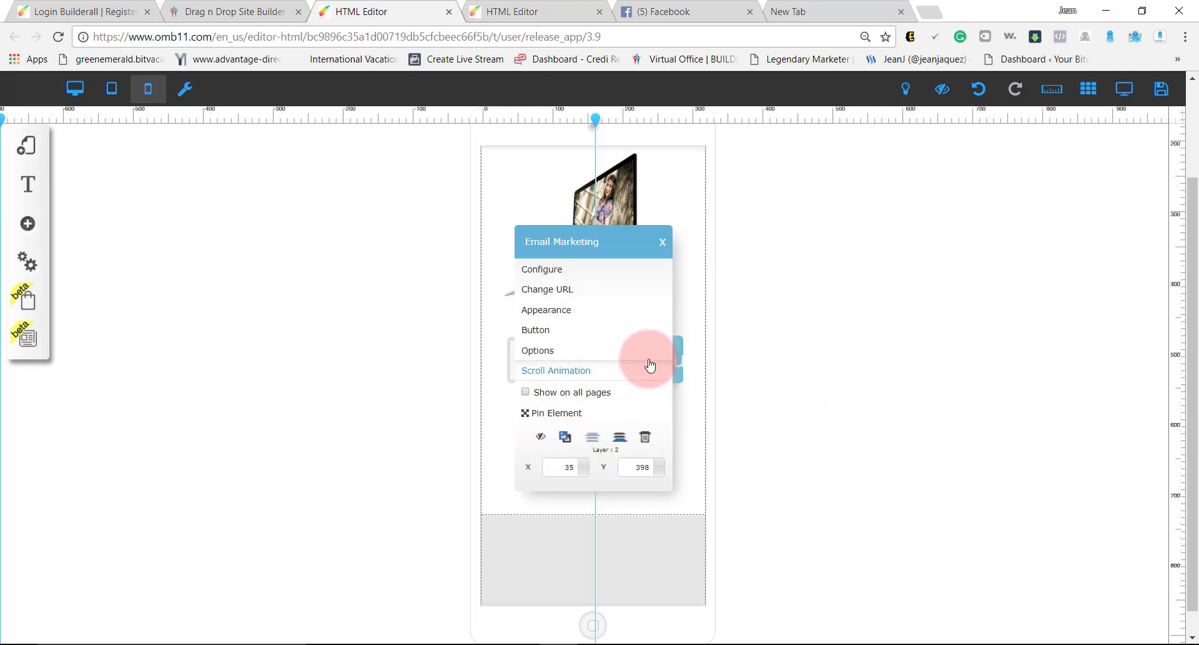
left_click(663, 242)
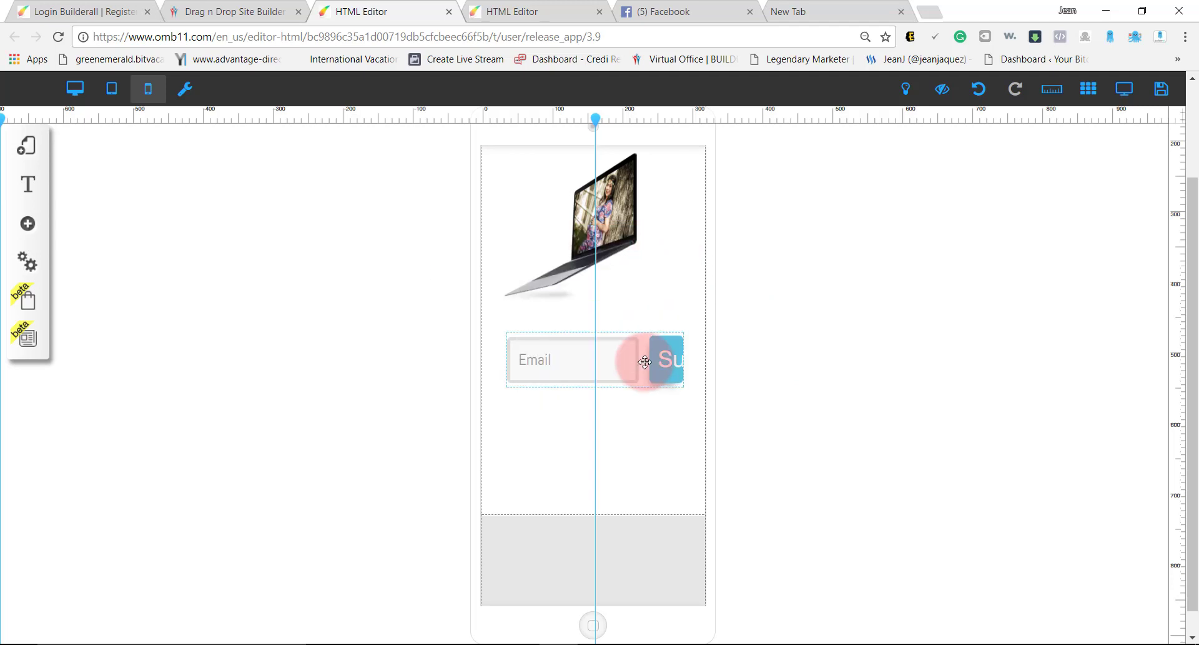
key("Delete")
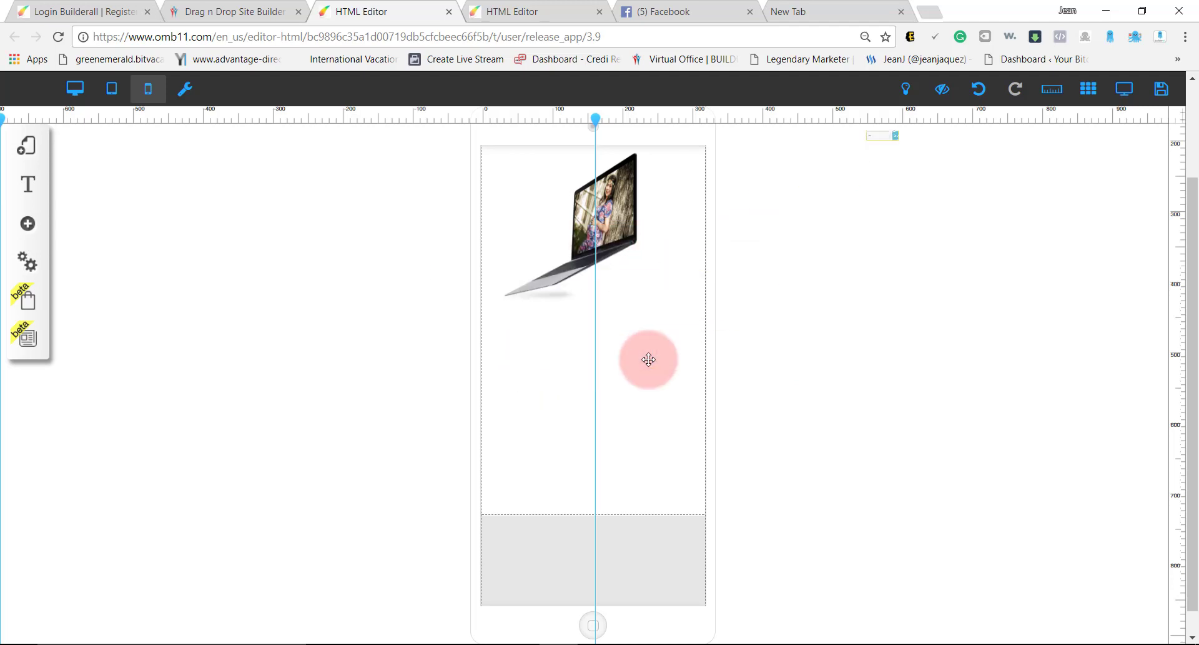
Examine the hidden items of the mobile layout and check the optin form in the desktop layout.
left_click(939, 91)
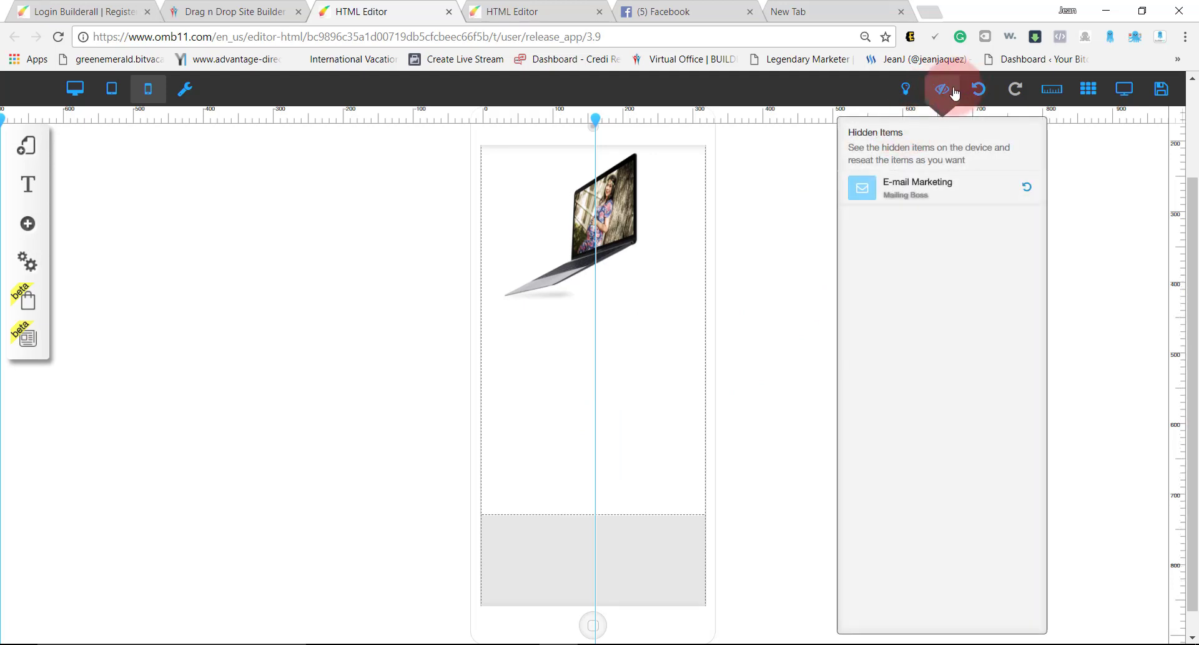
left_click(941, 90)
left_click(75, 89)
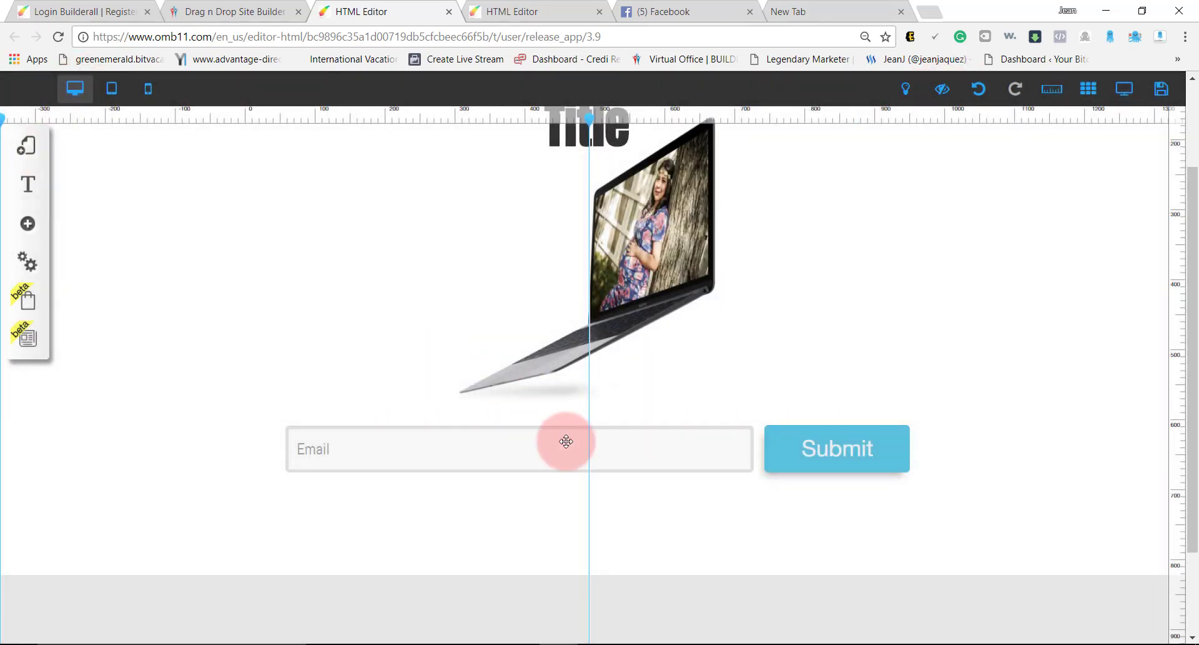
Add the green "Get Instant Access" optin form to the mobile layout and place it below the laptop image.
left_click(148, 88)
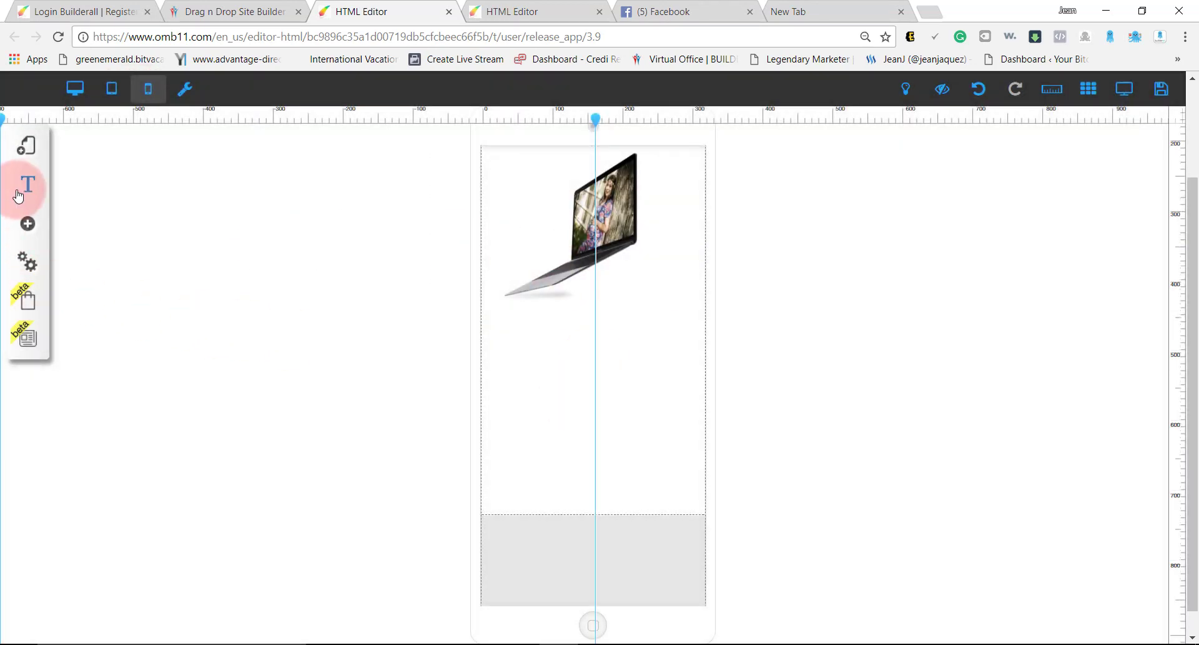
left_click(28, 224)
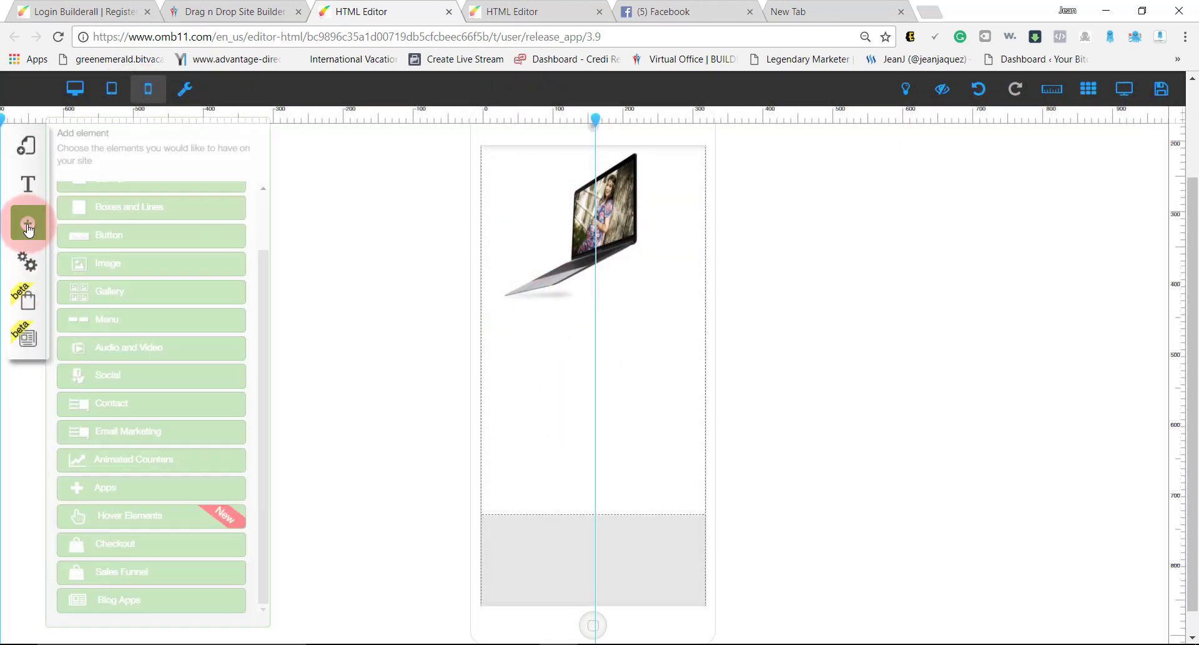
left_click(127, 433)
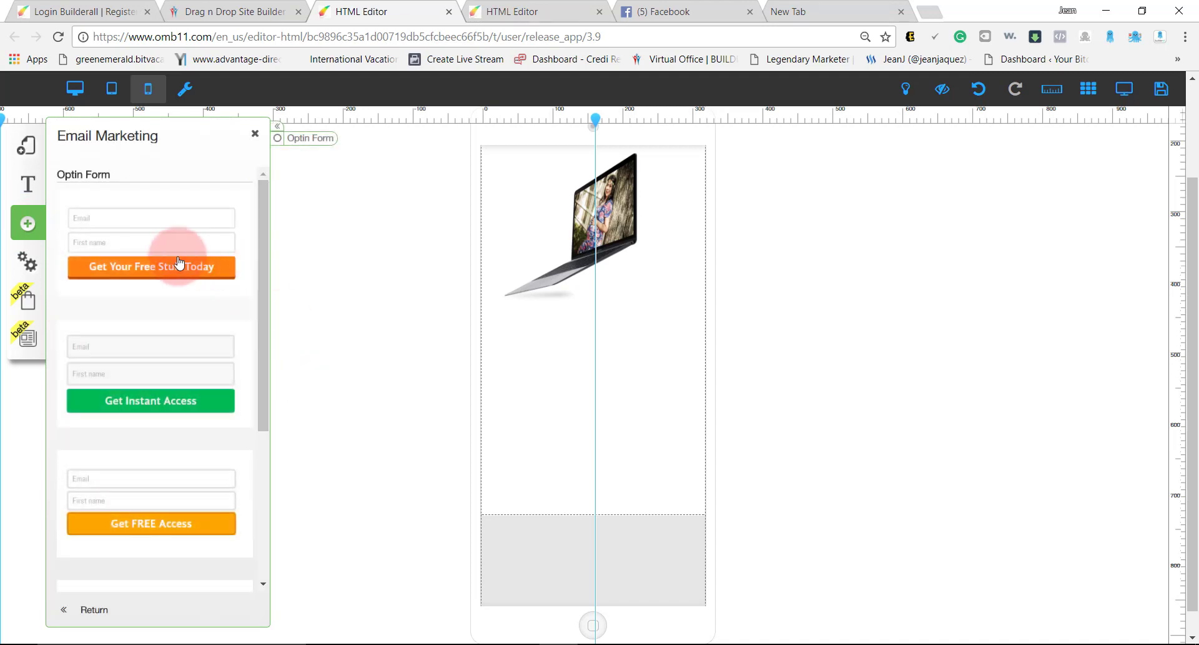
left_click(161, 368)
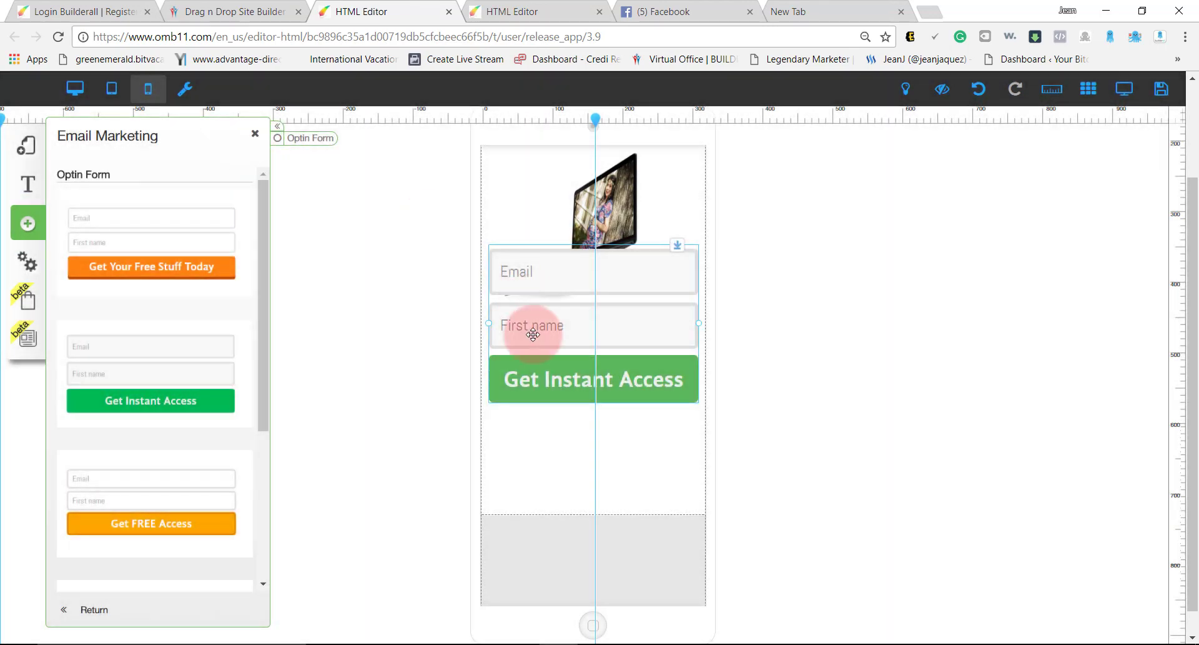
left_click_drag(533, 334, 584, 388)
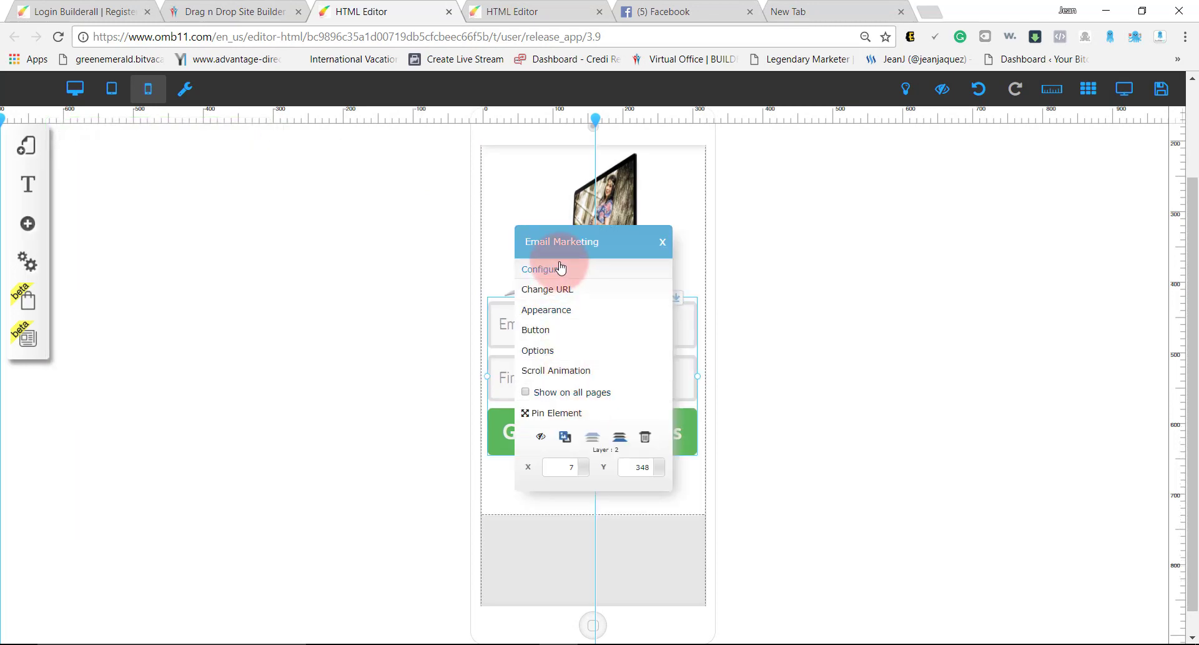
Configure the new mobile optin form to use MailingBoss as its email marketing platform.
left_click(560, 281)
left_click(328, 223)
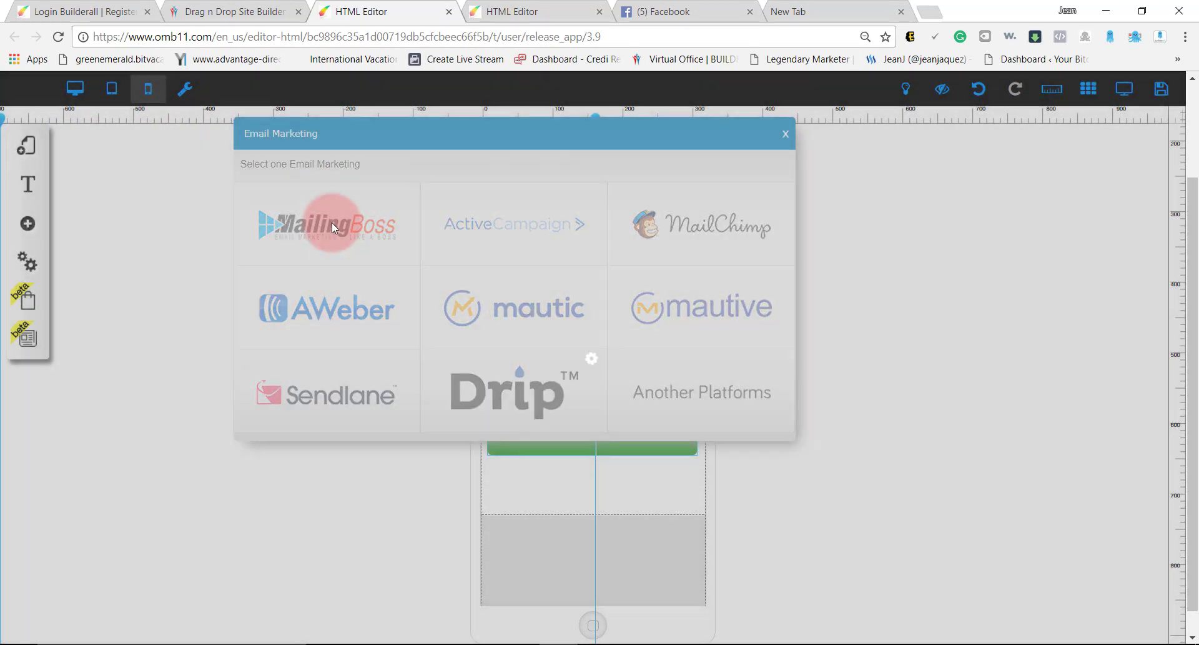
left_click(286, 235)
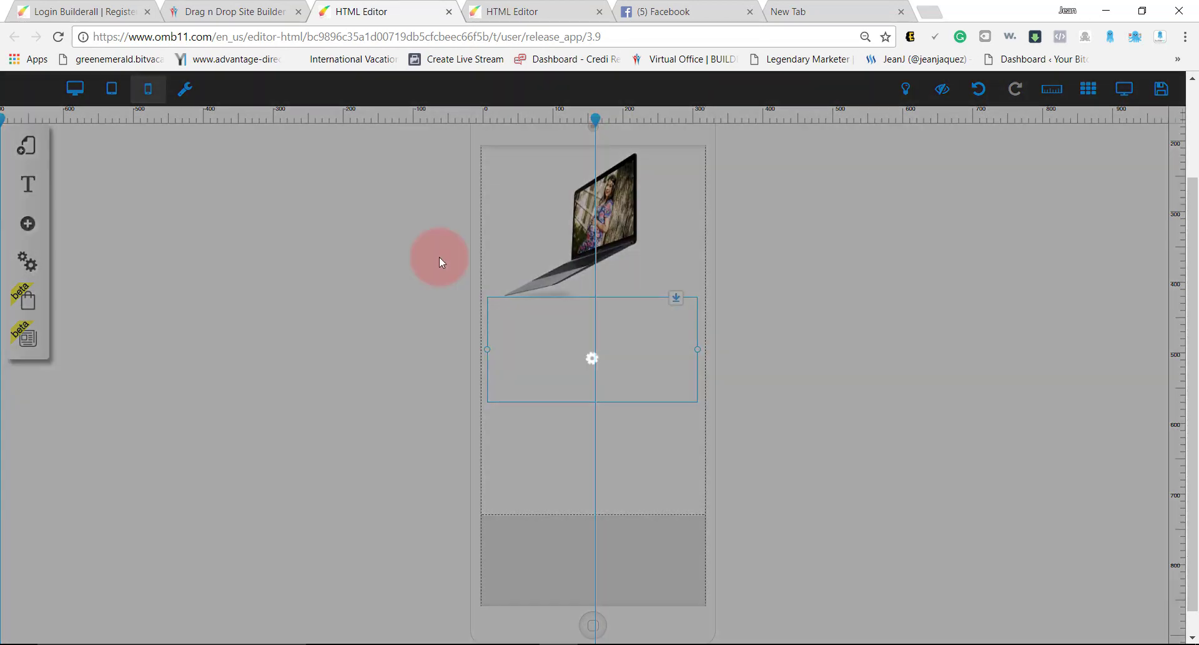
Move the green "Get Instant Access" optin form down to about X 10, Y 405, leaving a gap below the laptop image.
left_click(635, 365)
mouse_move(630, 356)
left_mouse_down()
mouse_move(628, 397)
mouse_move(632, 372)
left_mouse_up()
left_click(643, 424)
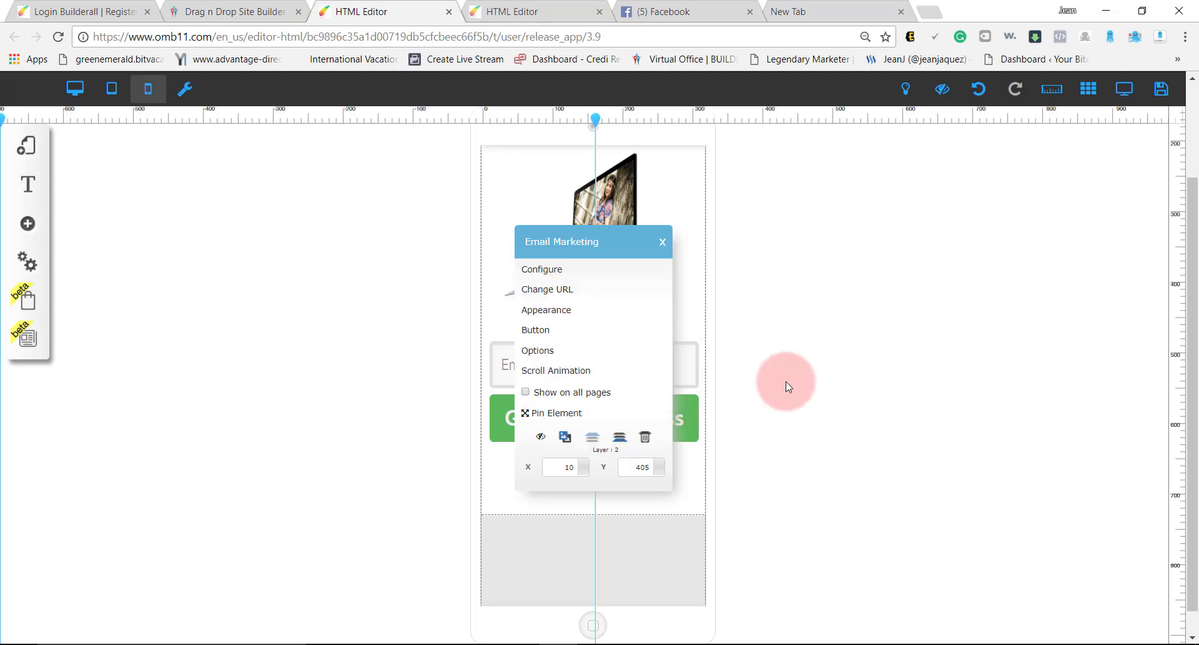
left_click(662, 242)
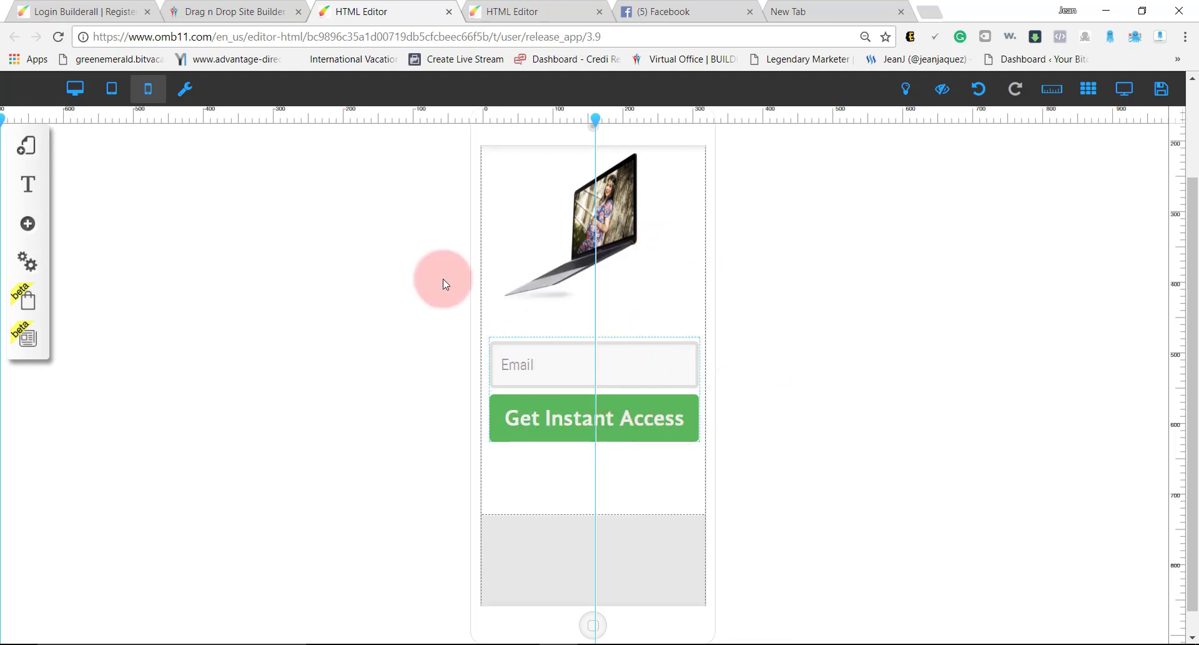
Switch to the desktop layout and examine its title, laptop image and blue Submit optin form.
left_click(83, 97)
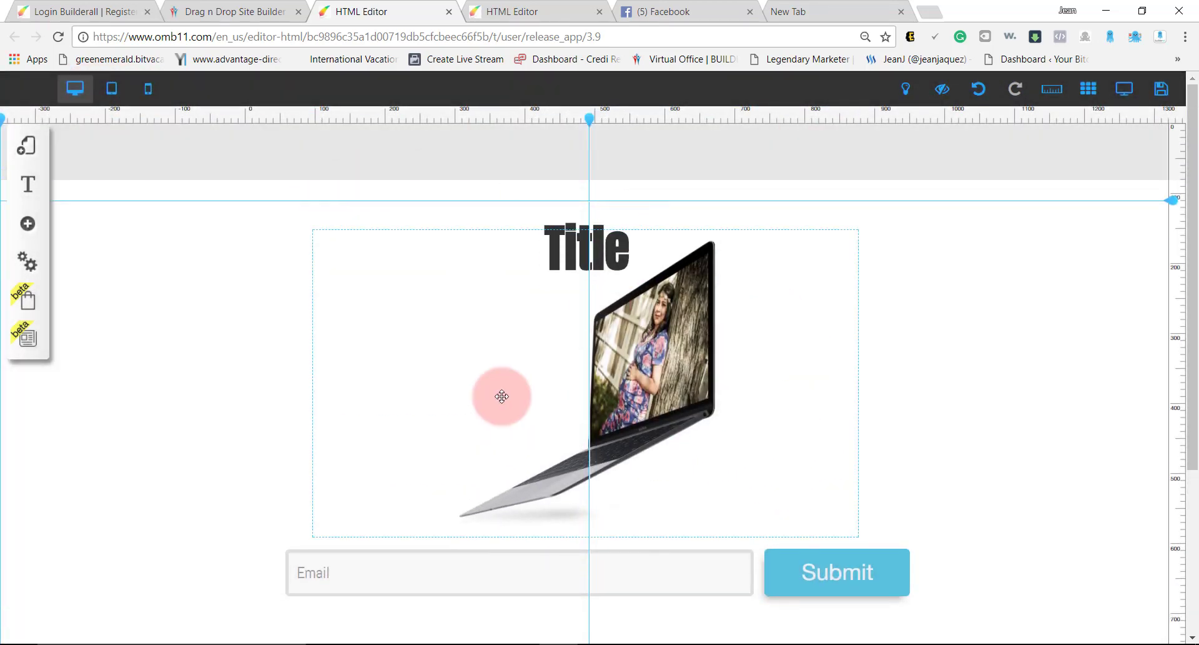
scroll(710, 340, "down", 2)
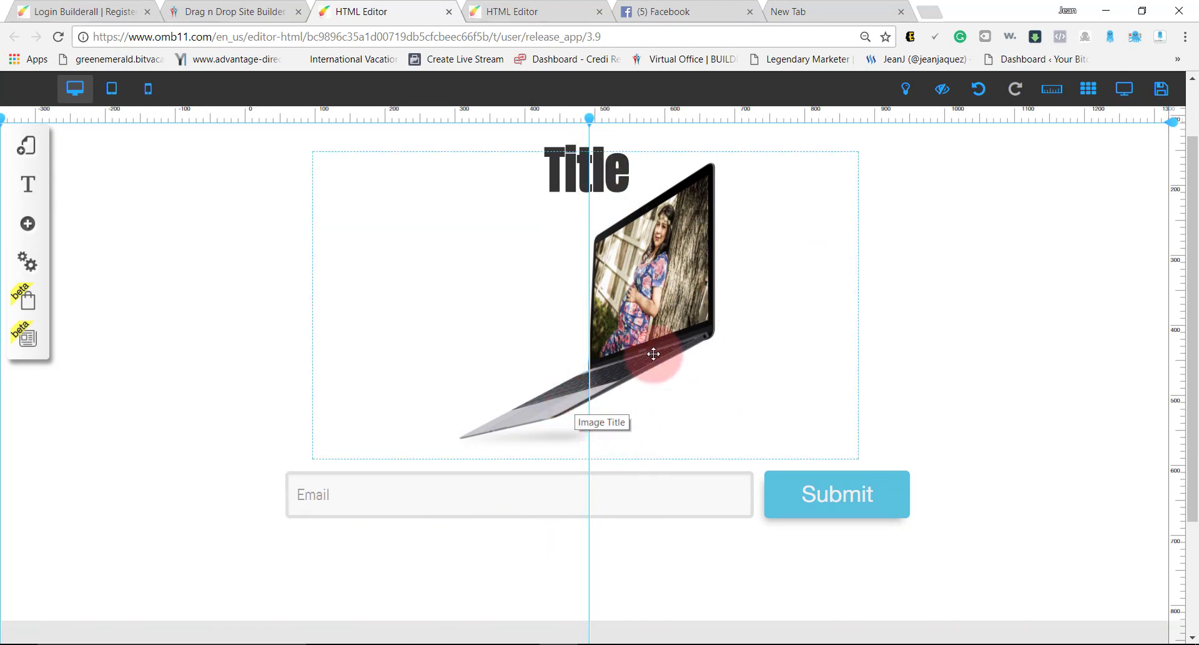
left_click(1021, 218)
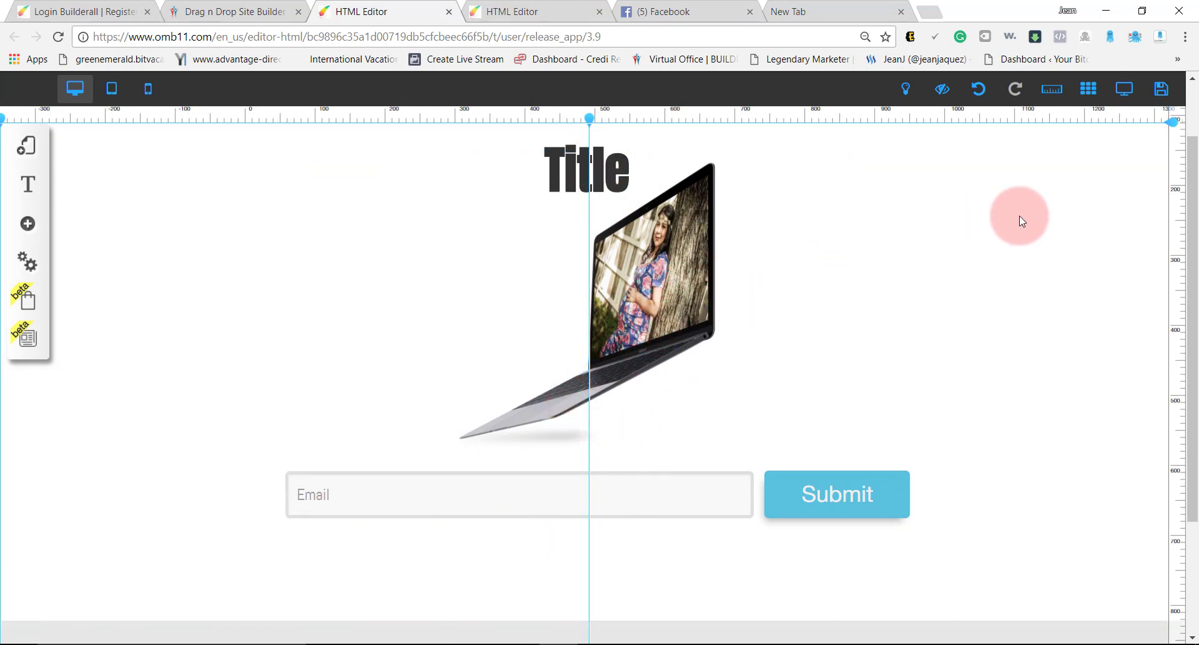
scroll(1043, 320, "down", 3)
scroll(1043, 320, "up", 4)
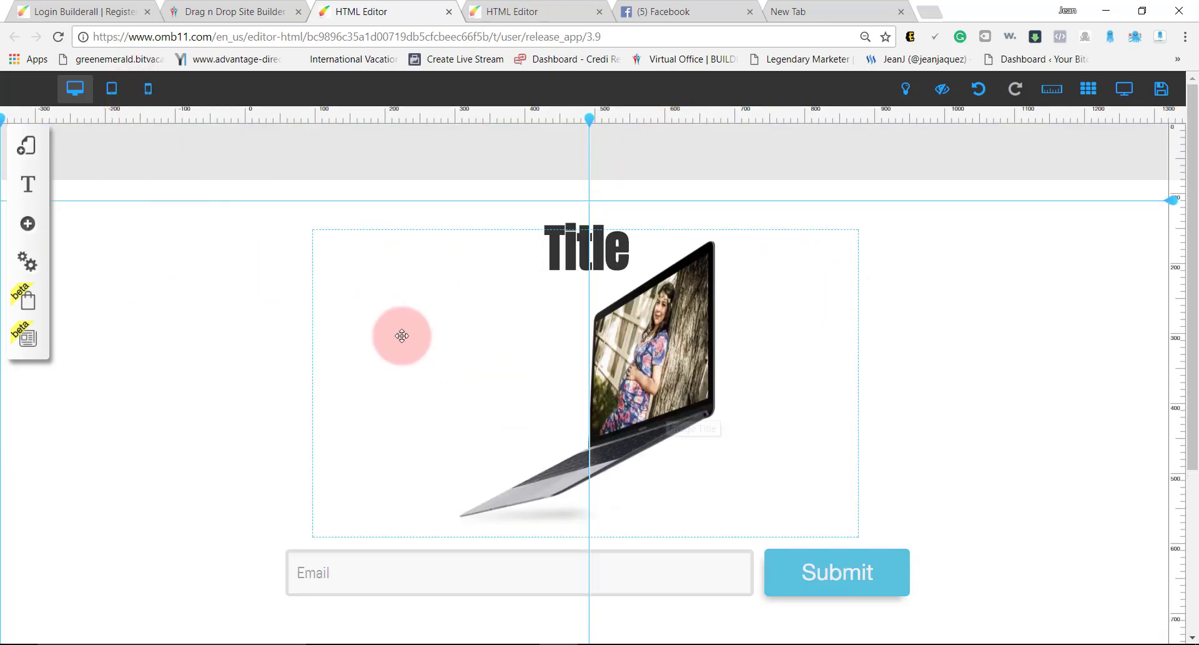
left_click(765, 342)
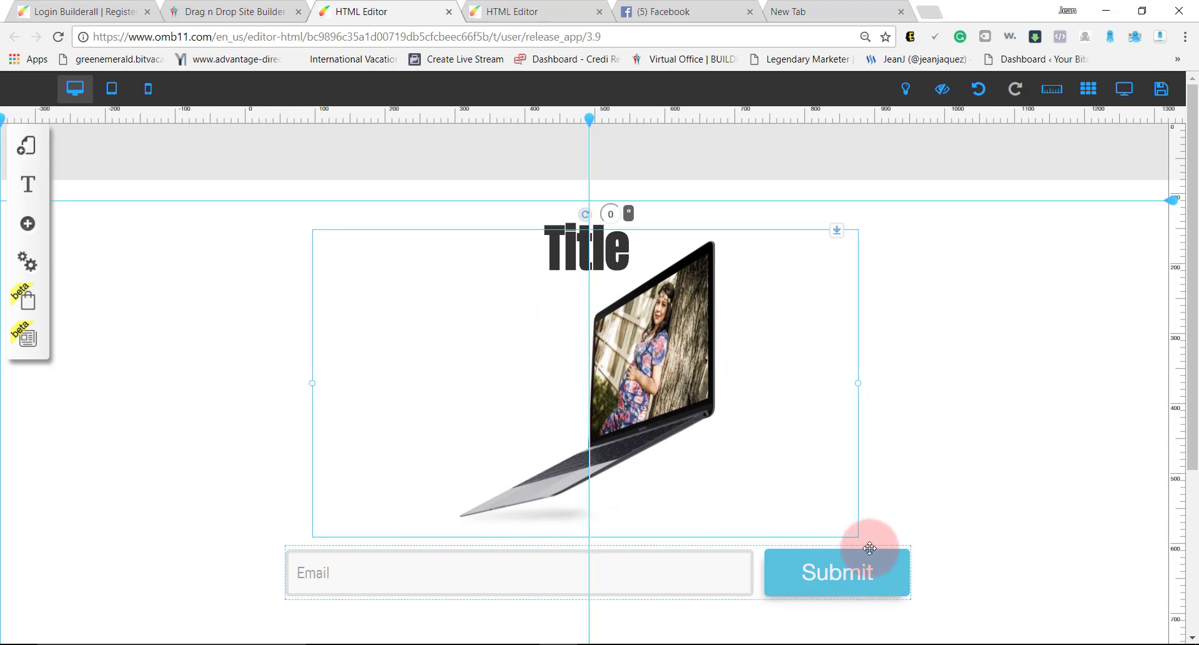
left_click(837, 565)
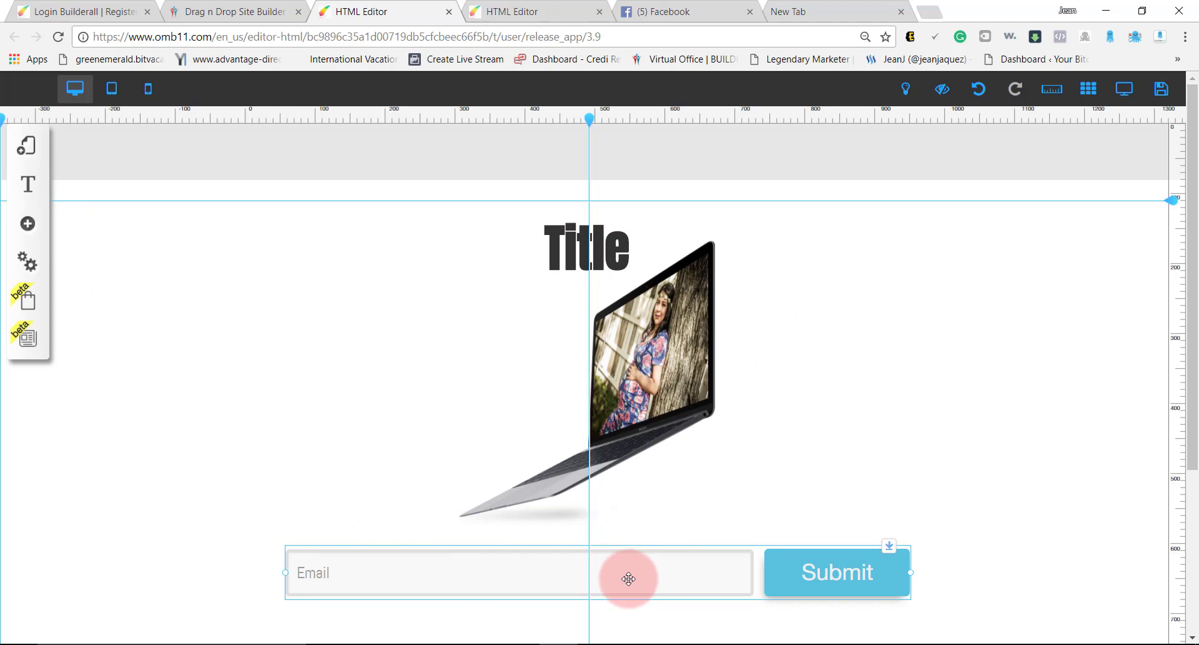
Examine the site's layout "something", including its page list and the settings of the page "something2".
left_click(27, 223)
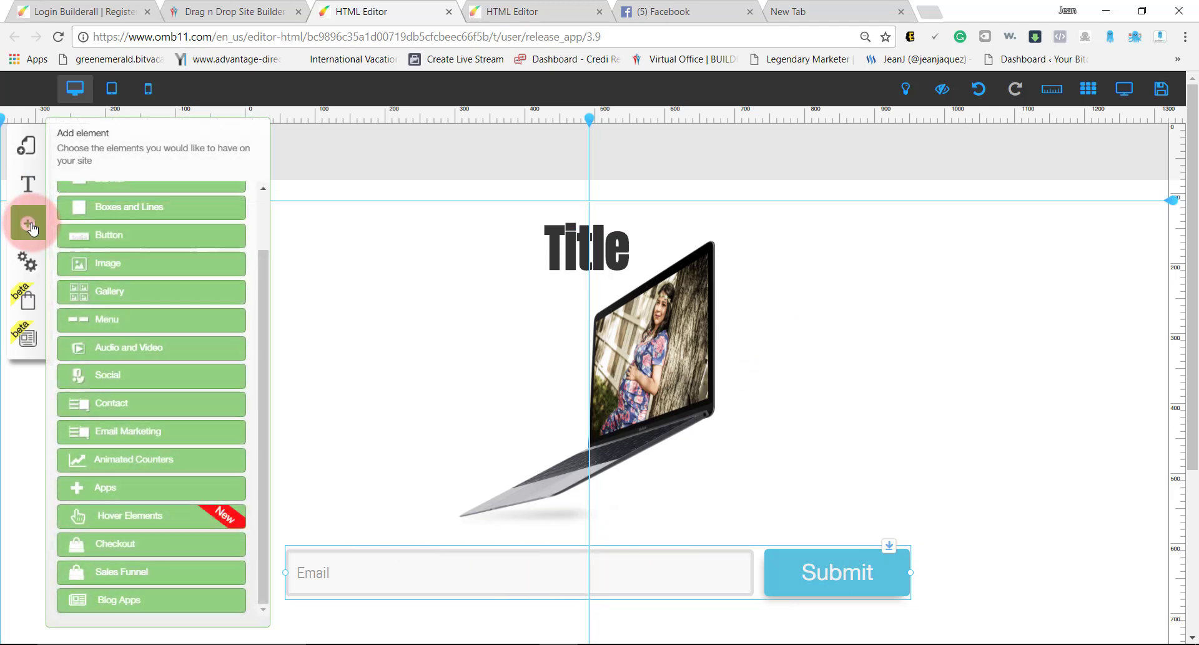
left_click(25, 146)
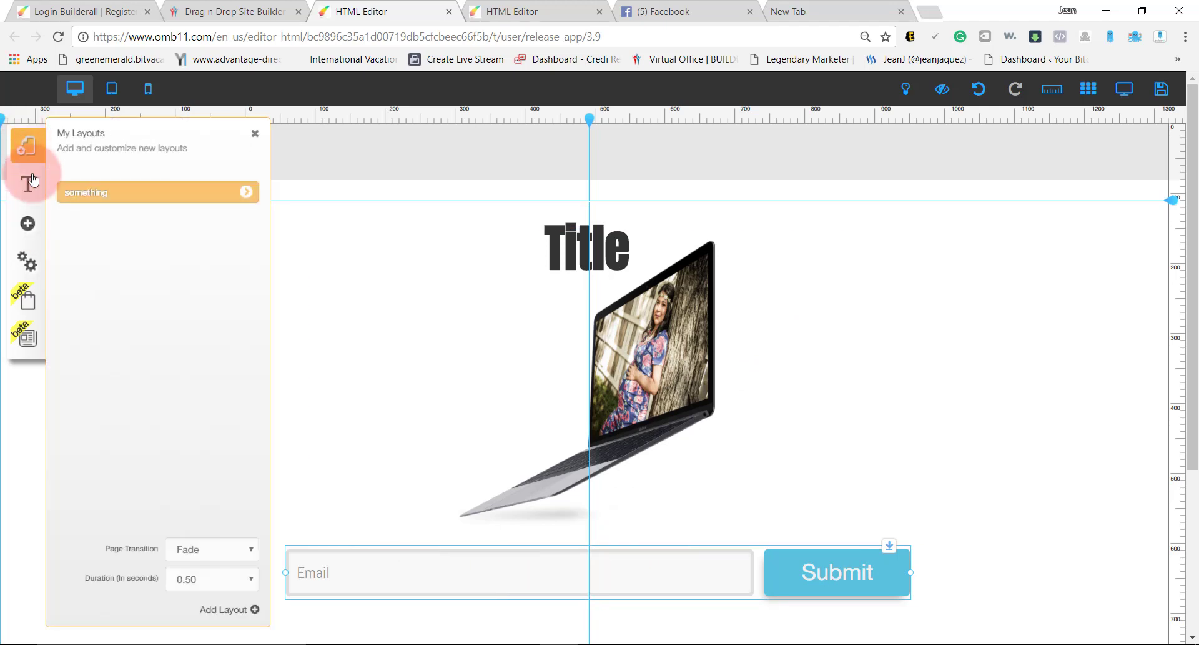
left_click(248, 193)
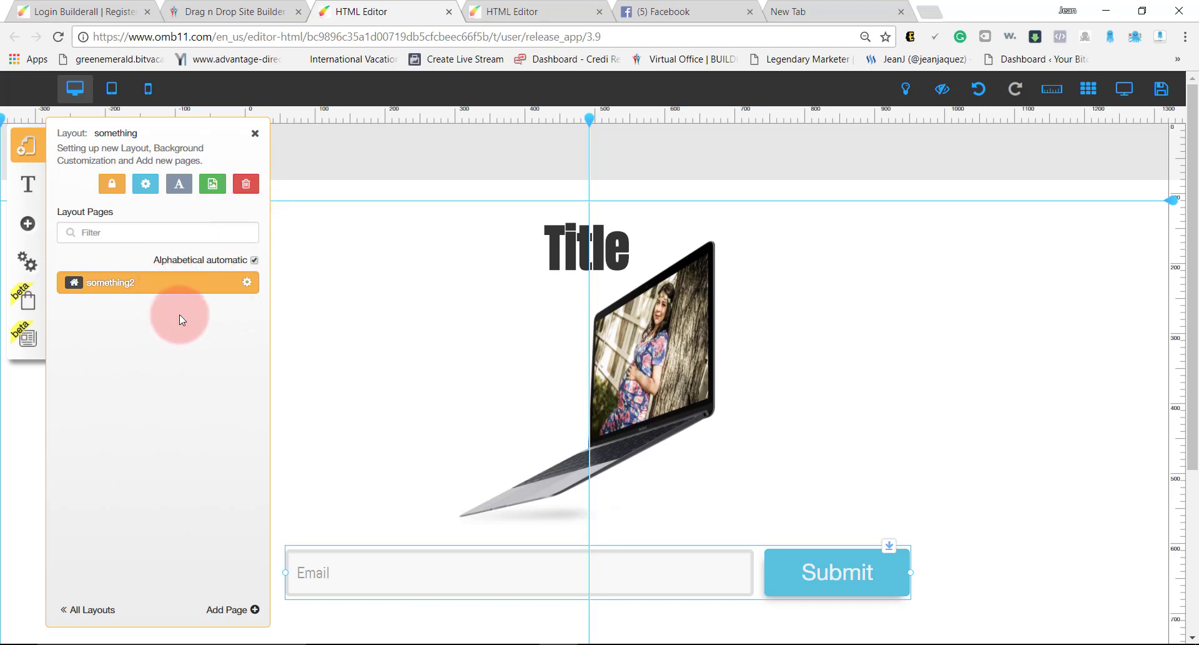
left_click(114, 610)
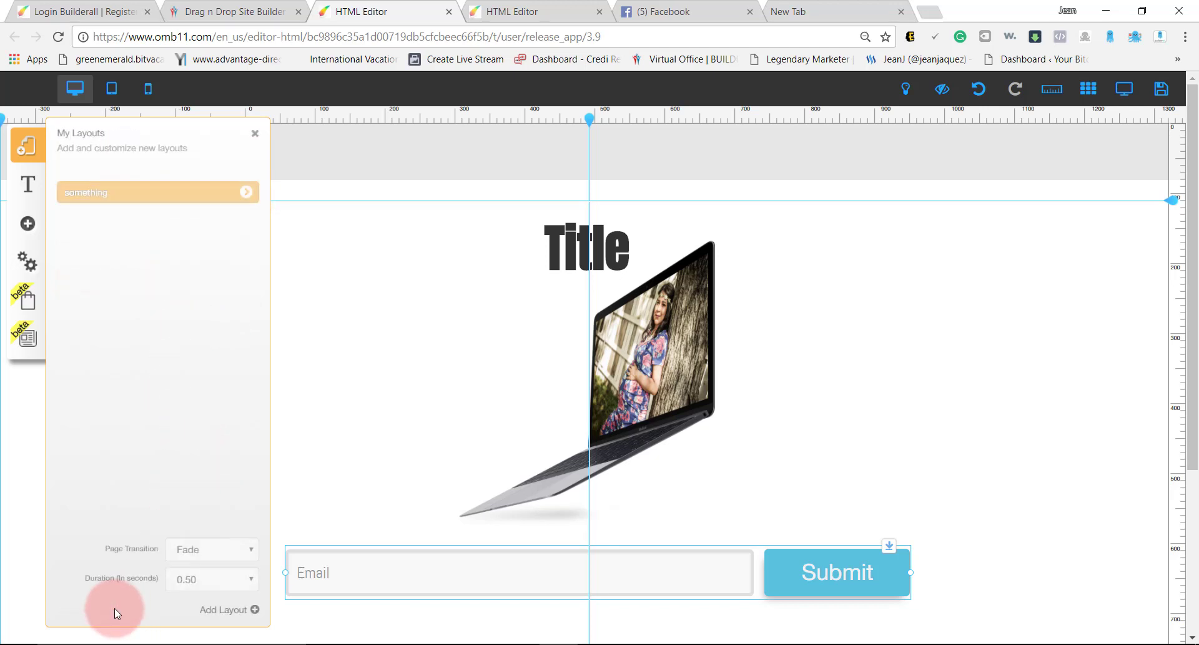
left_click(246, 159)
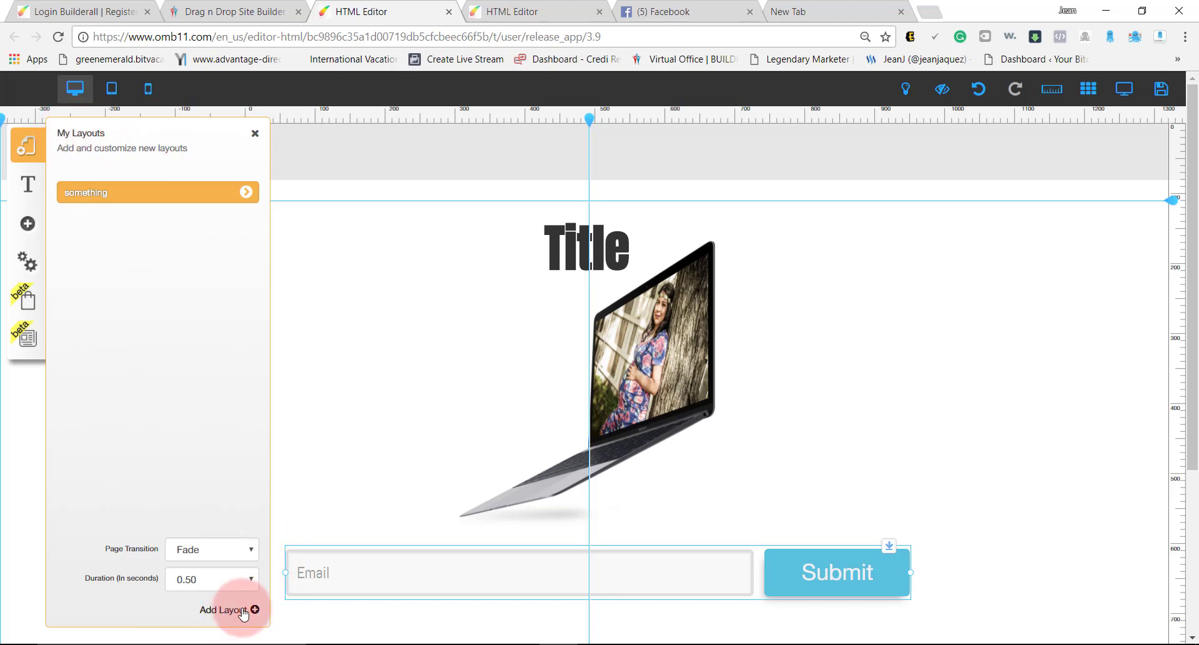
left_click(246, 196)
left_click(248, 288)
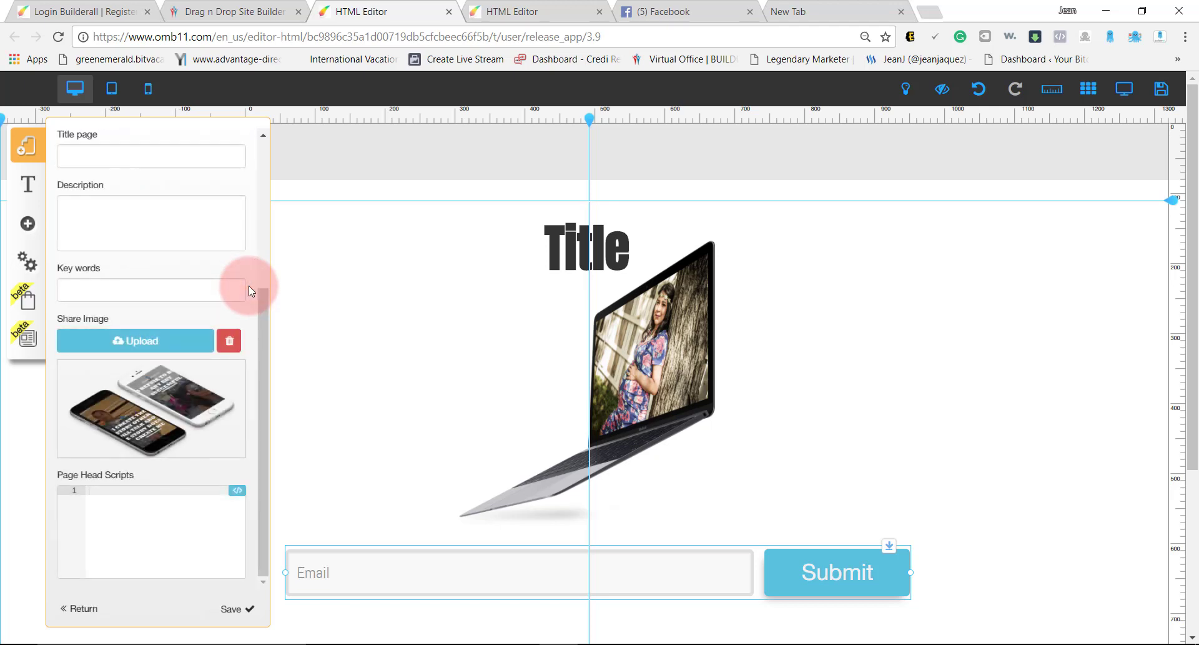
left_click(83, 609)
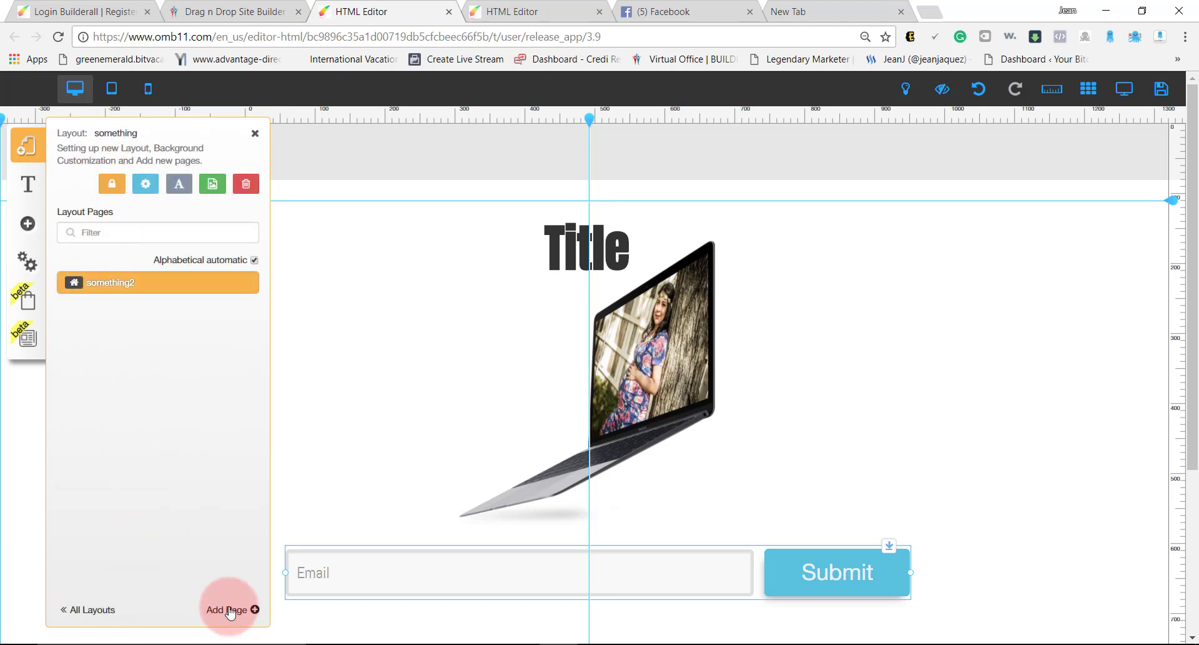
left_click(94, 610)
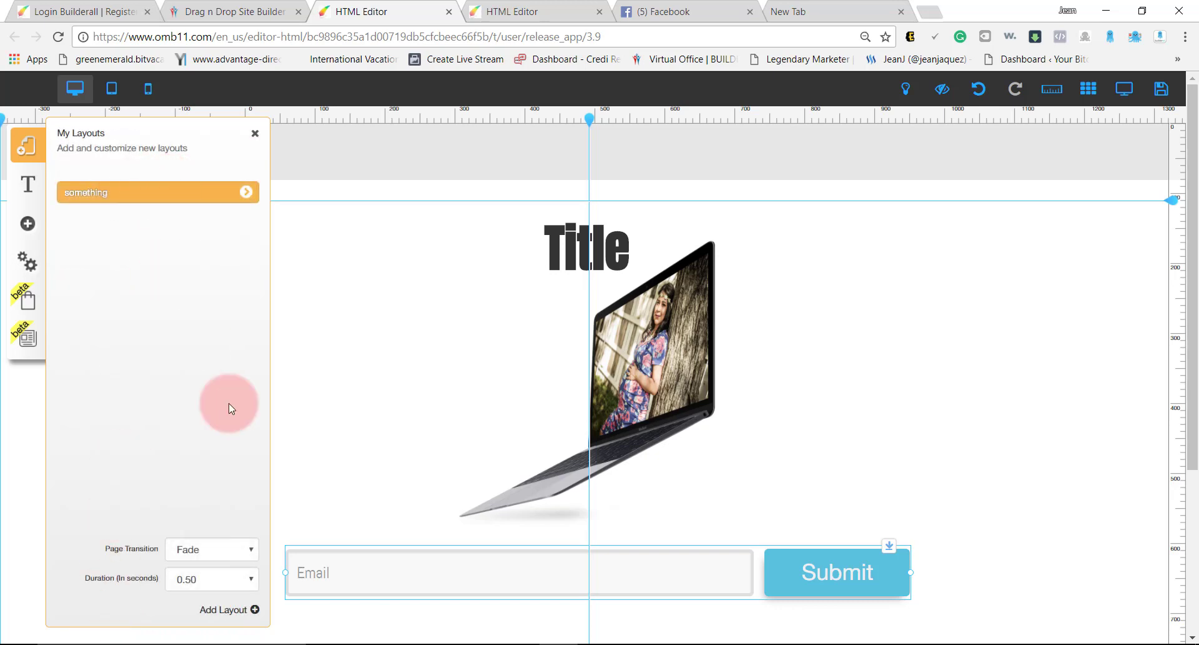
Browse the general layout templates for adding a new layout and expand the Sales Funnel category to view its subcategories.
left_click(225, 609)
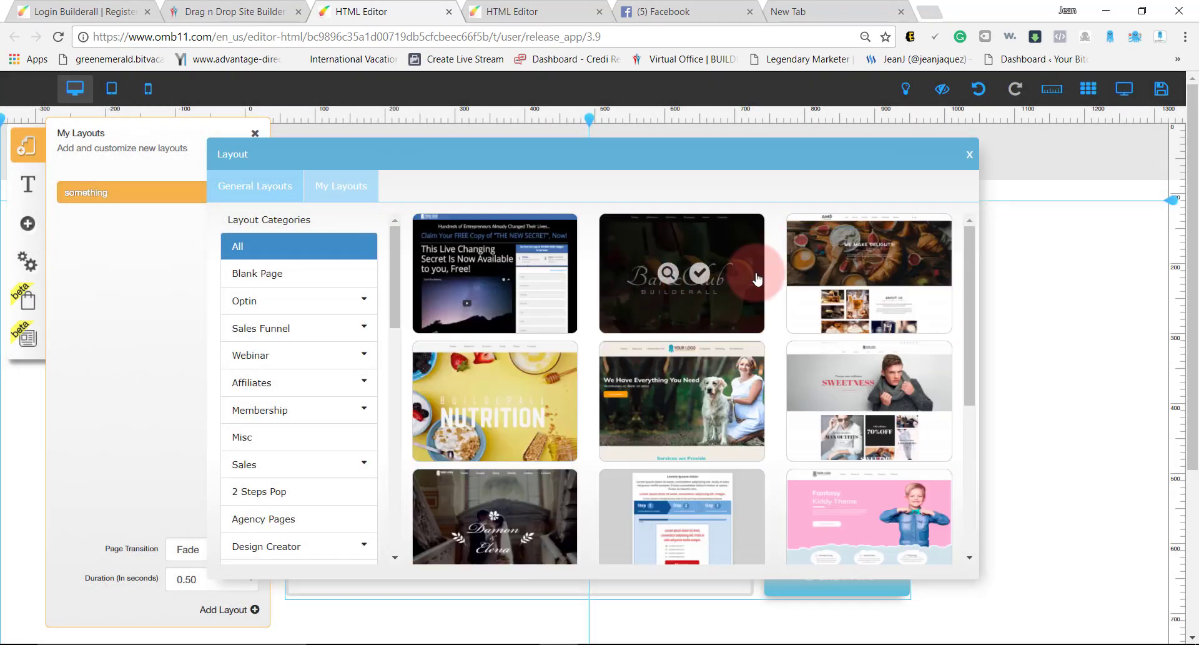
left_click_drag(969, 313, 965, 413)
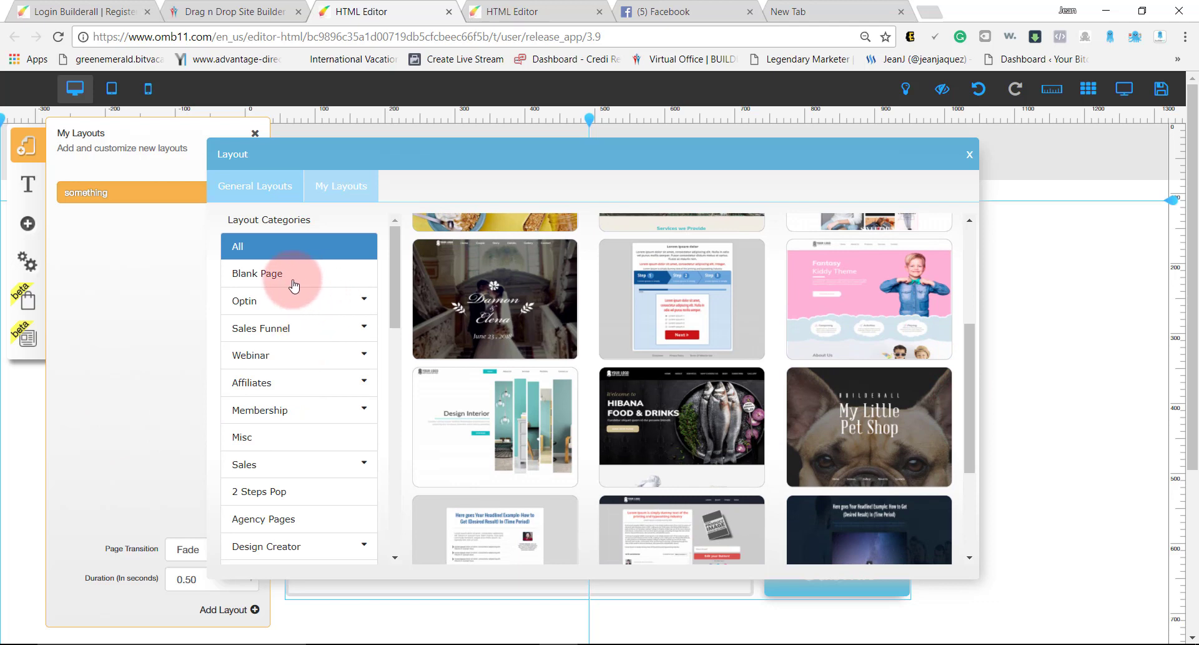
left_click(366, 329)
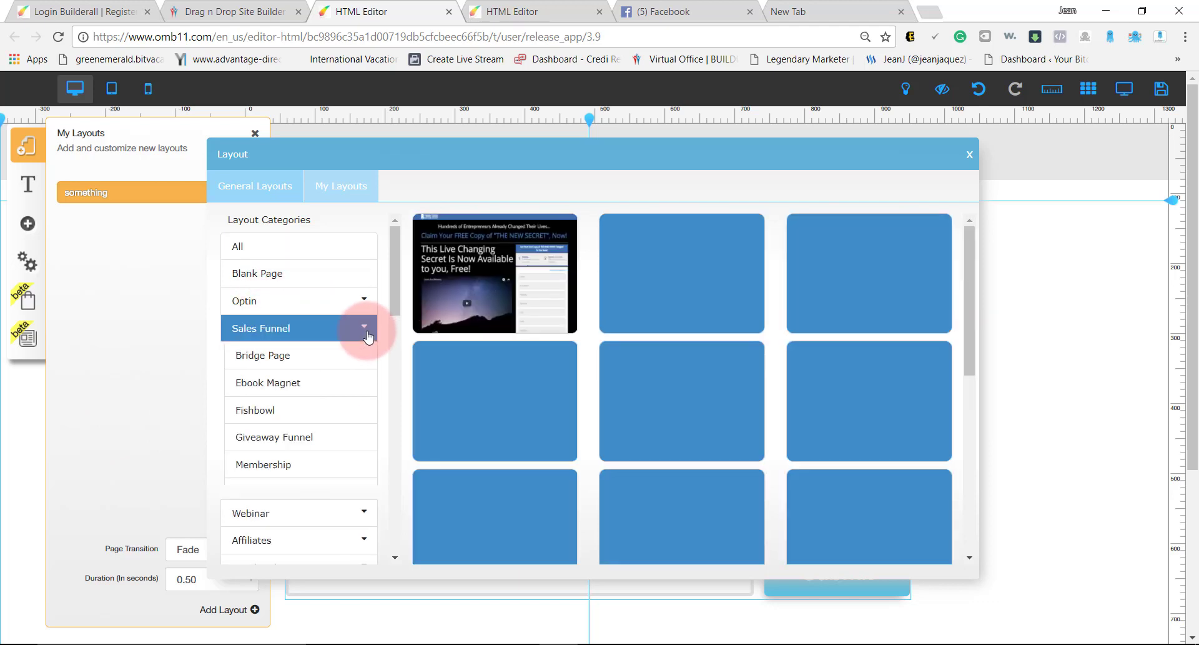
scroll(392, 293, "down", 1)
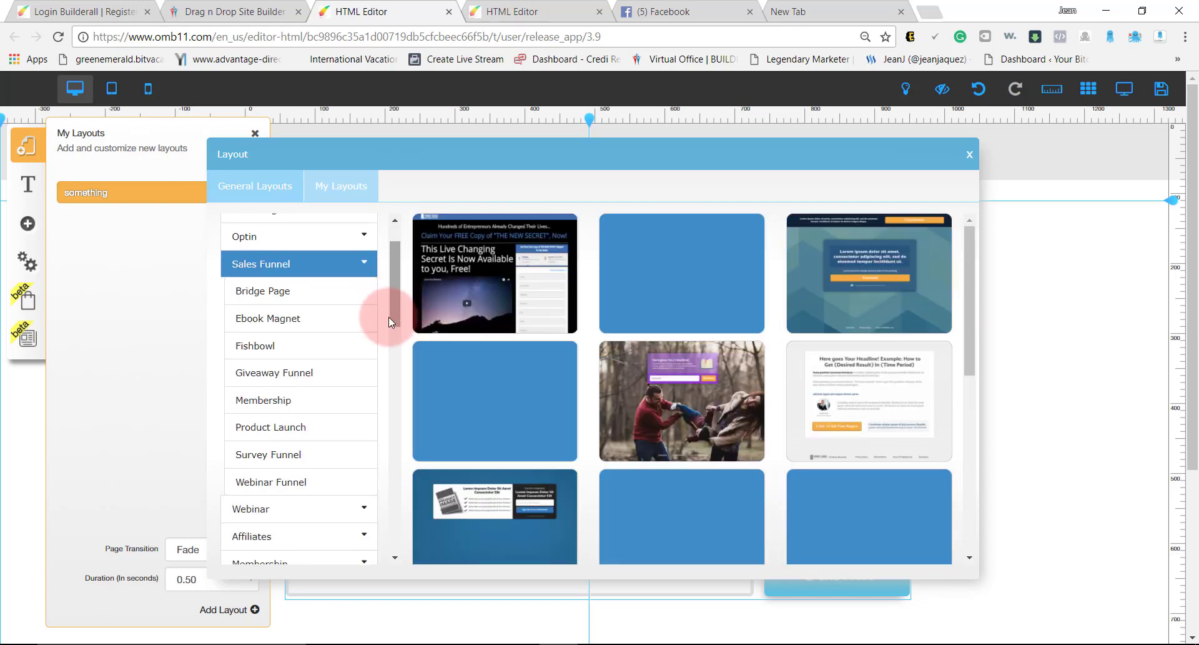
Browse the Sales Funnel layout templates, including Ebook Magnet, Product Launch and Survey Funnel.
left_click(289, 350)
left_click(295, 320)
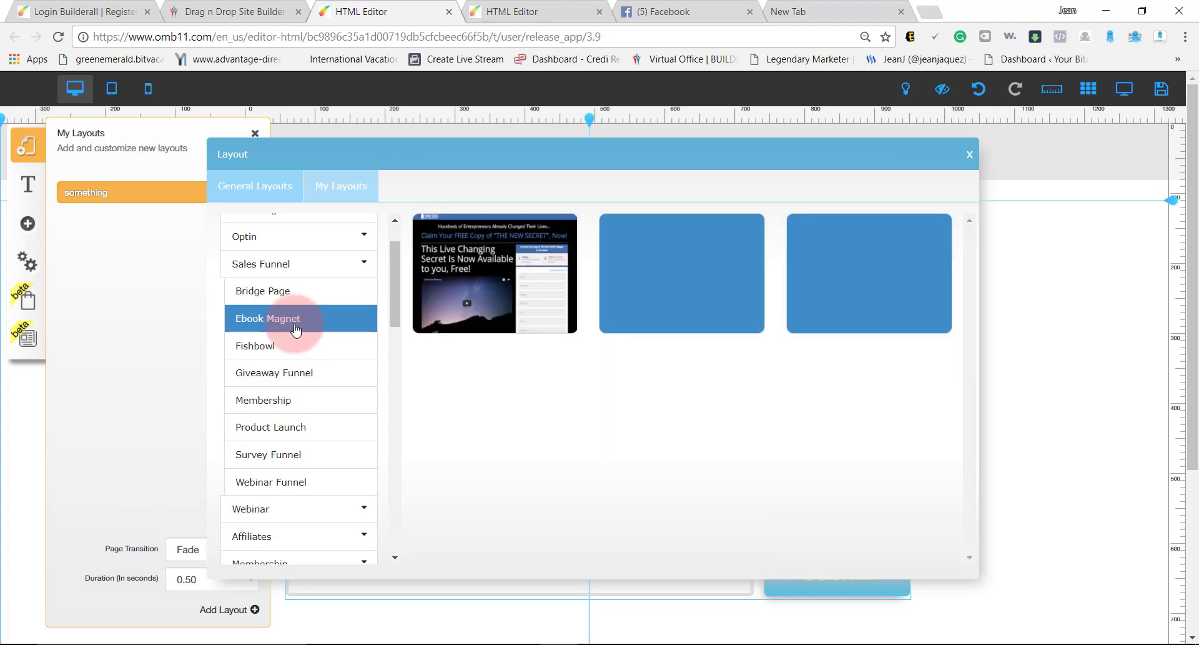
scroll(392, 305, "down", 2)
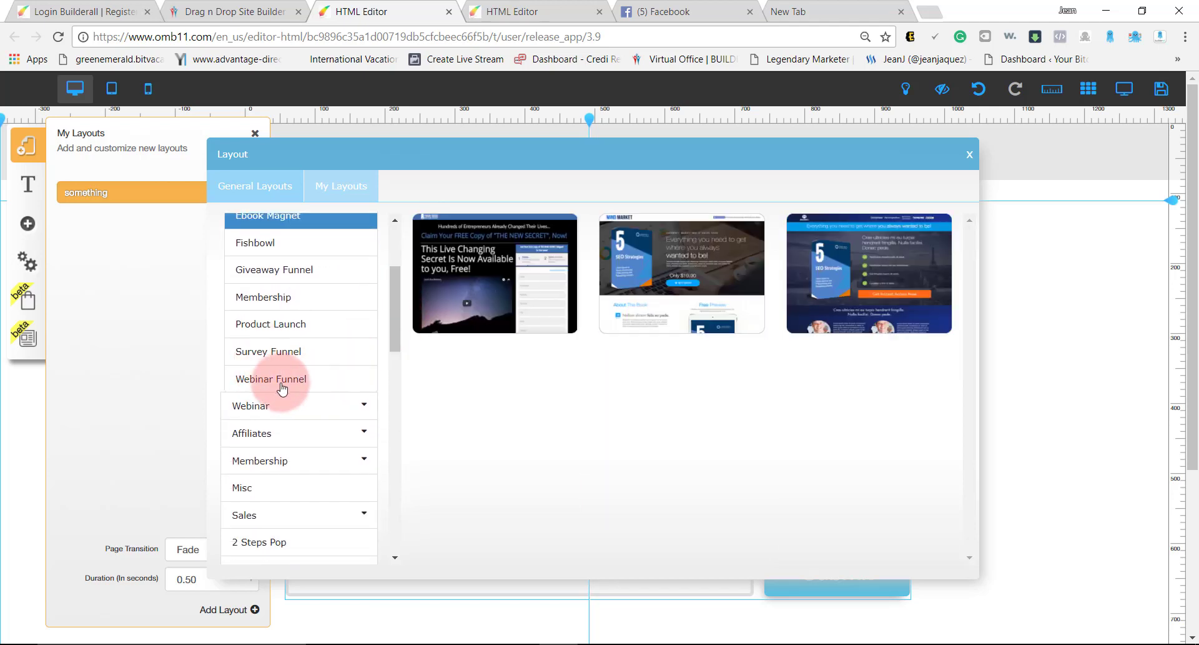
left_click(261, 381)
left_click(297, 328)
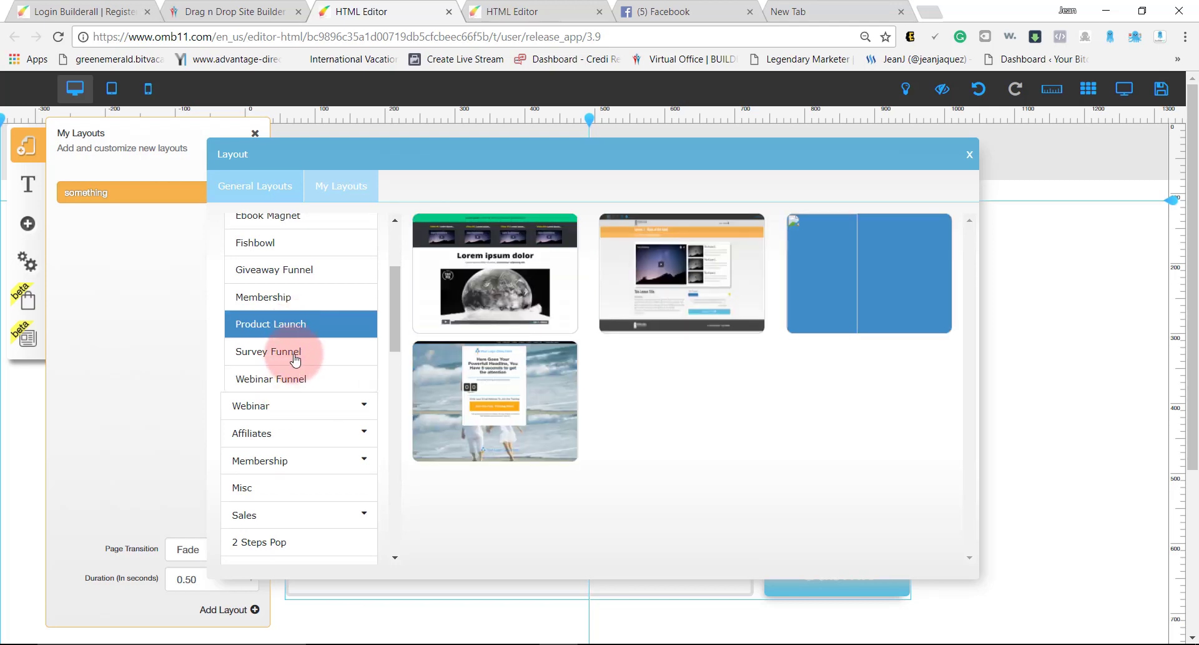
left_click(295, 356)
scroll(285, 318, "up", 3)
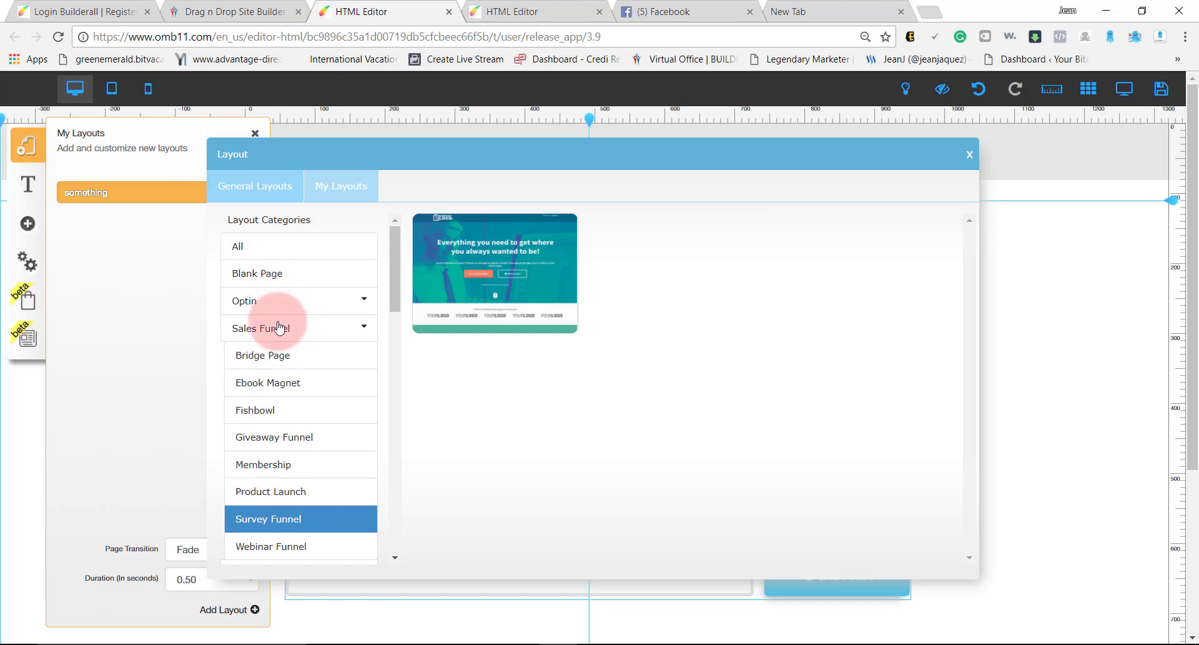
left_click(279, 333)
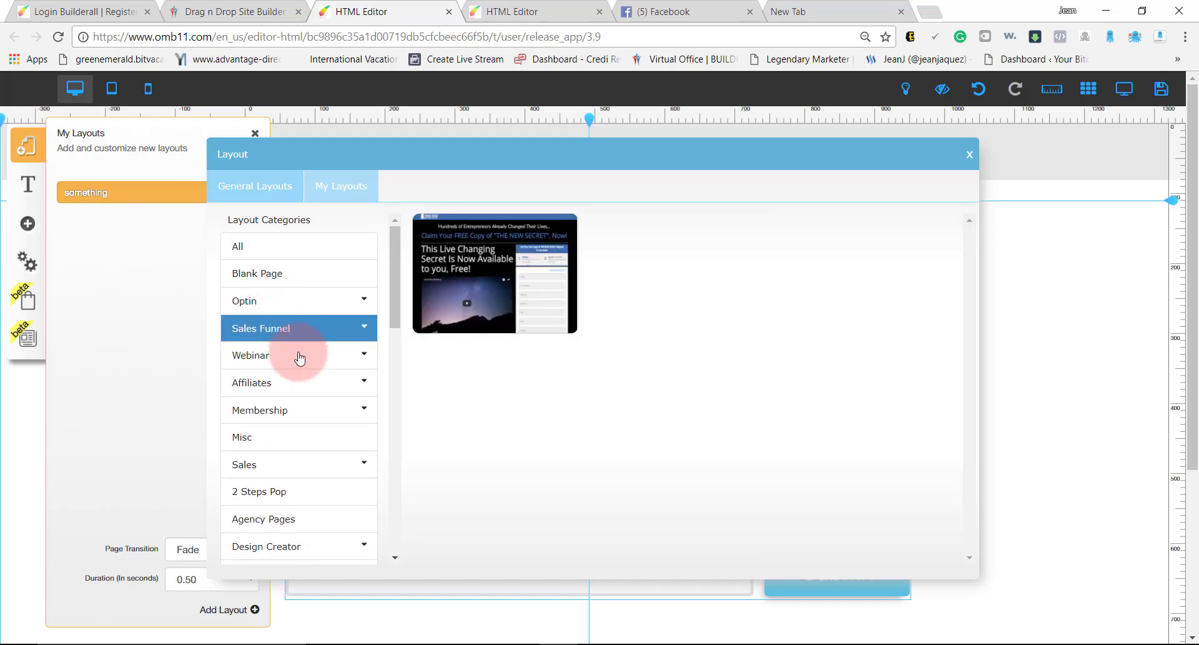
Add the "Thanks For Registering!" template from the Thank You - Webinar category as a new layout named webinarthankyou.
left_click(299, 356)
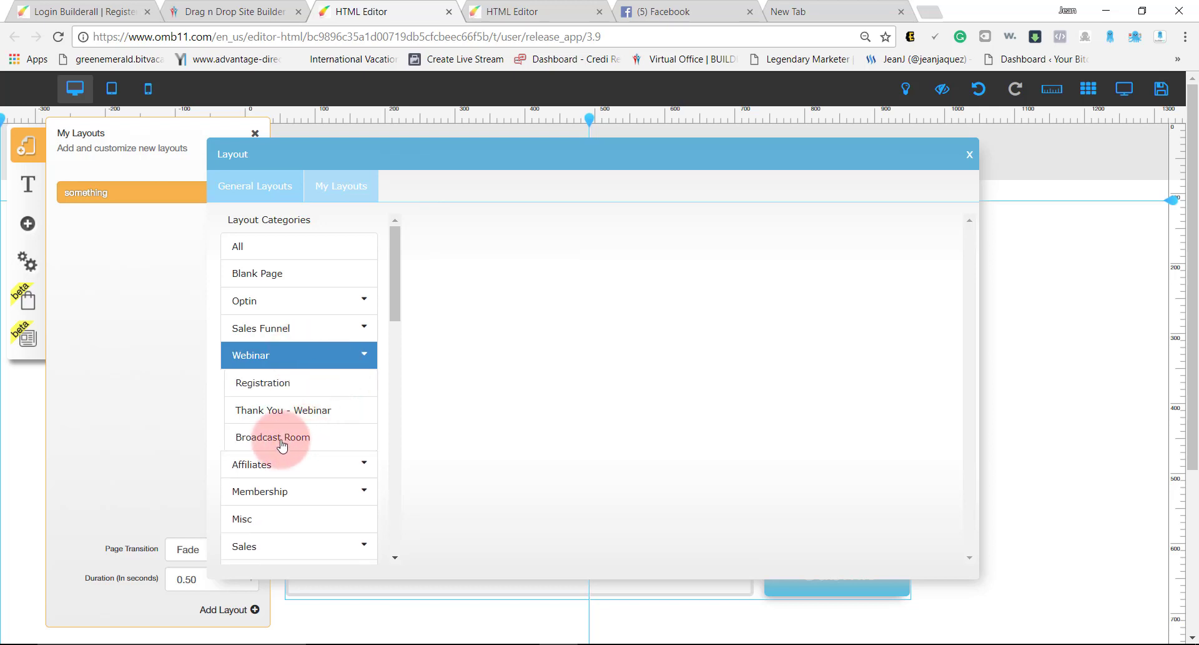
left_click(291, 413)
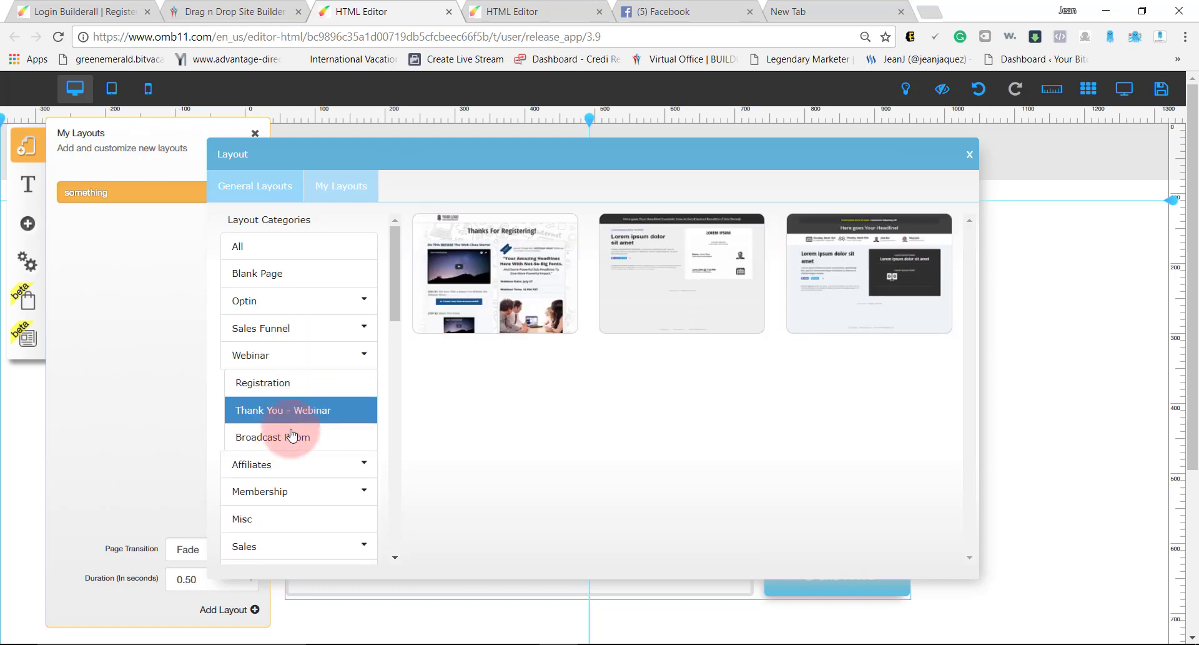
left_click(293, 436)
left_click(300, 413)
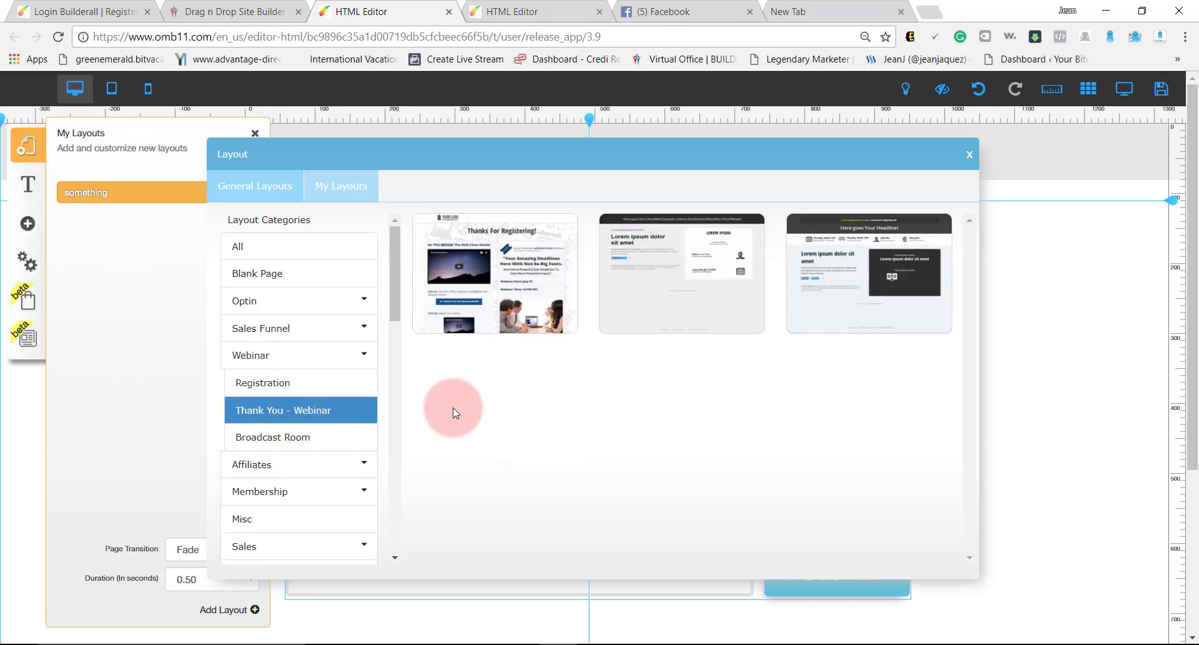
mouse_move(910, 324)
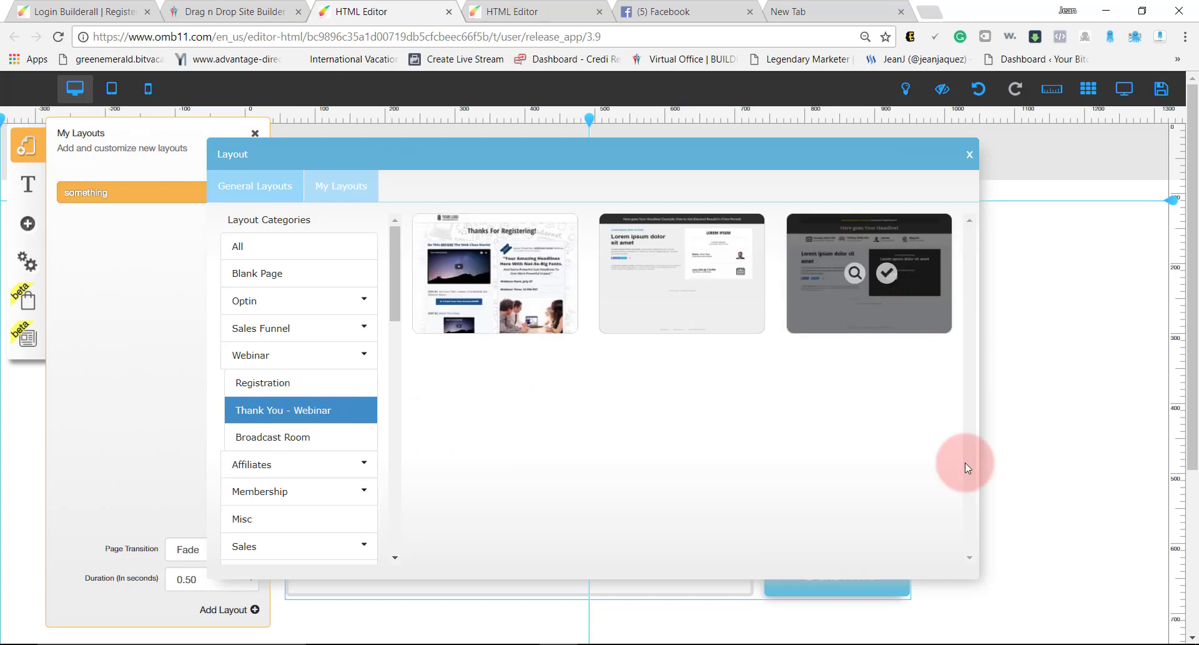
mouse_move(542, 260)
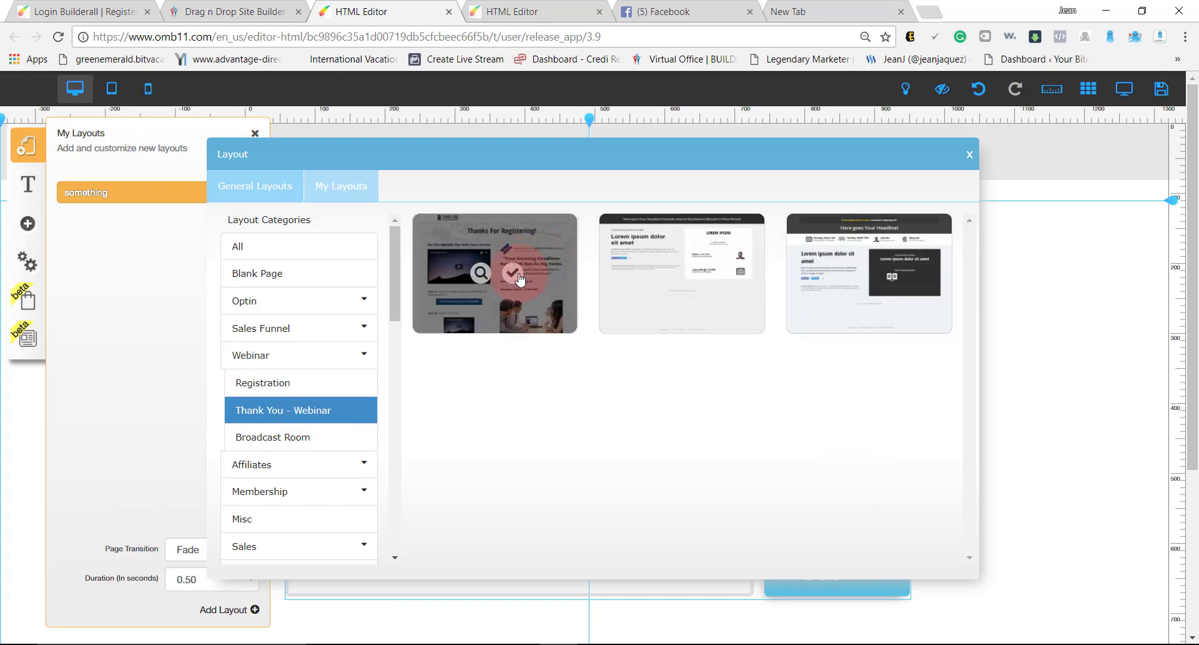
left_click(513, 274)
left_click(478, 509)
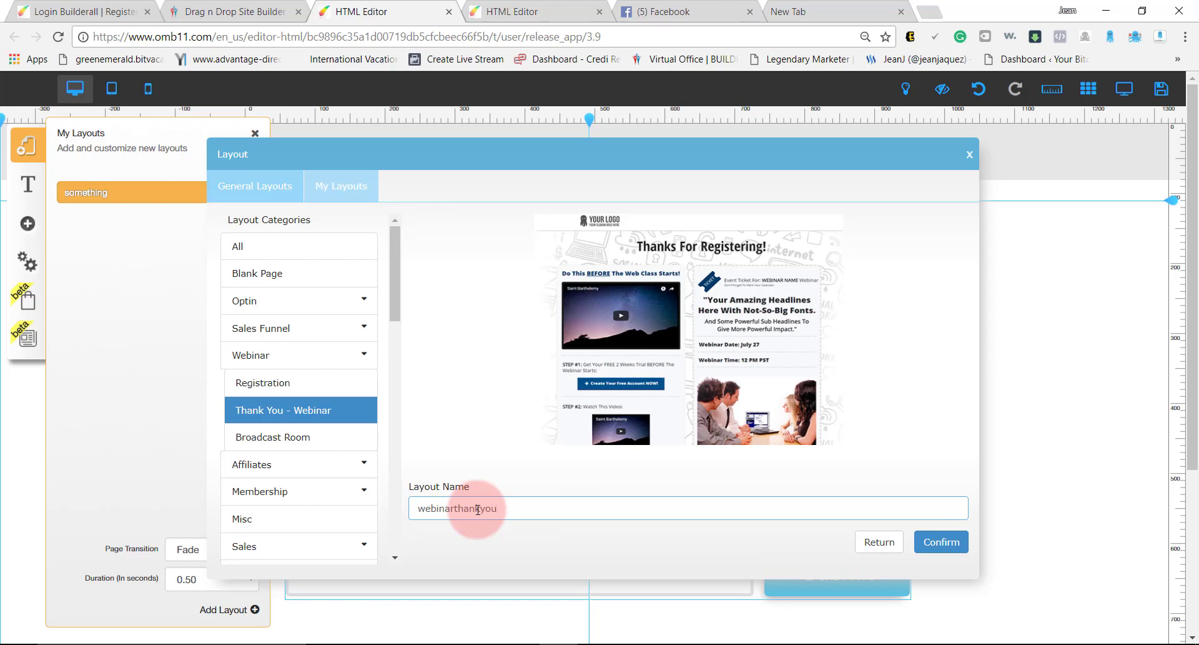
left_click(937, 542)
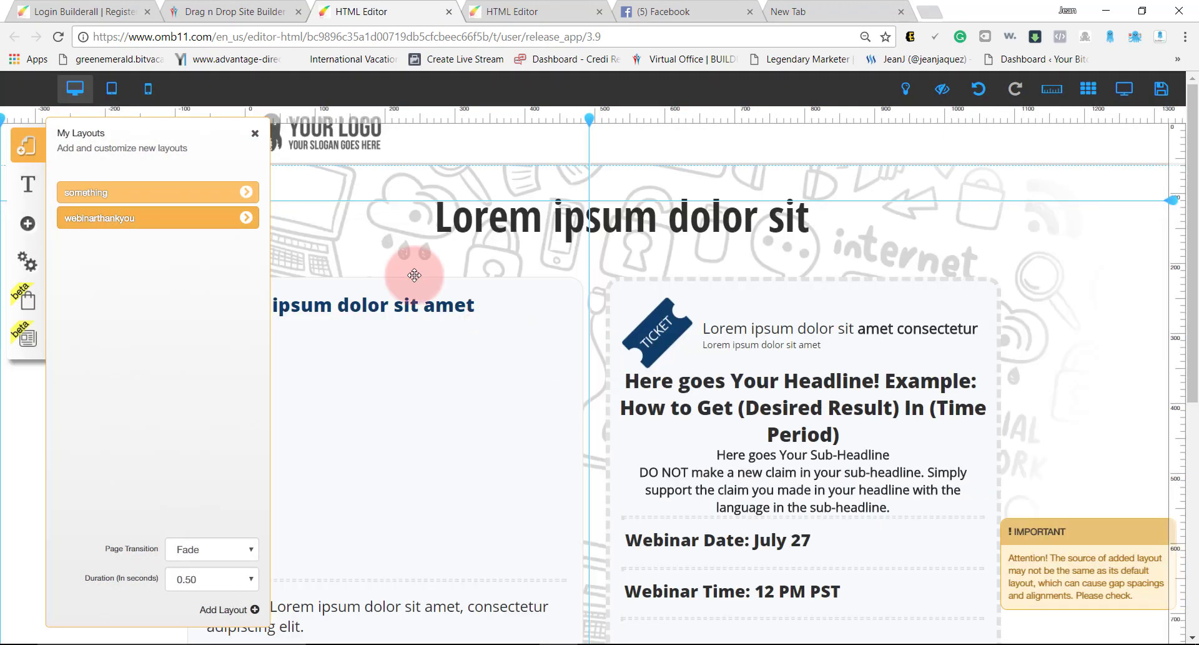
left_click(255, 133)
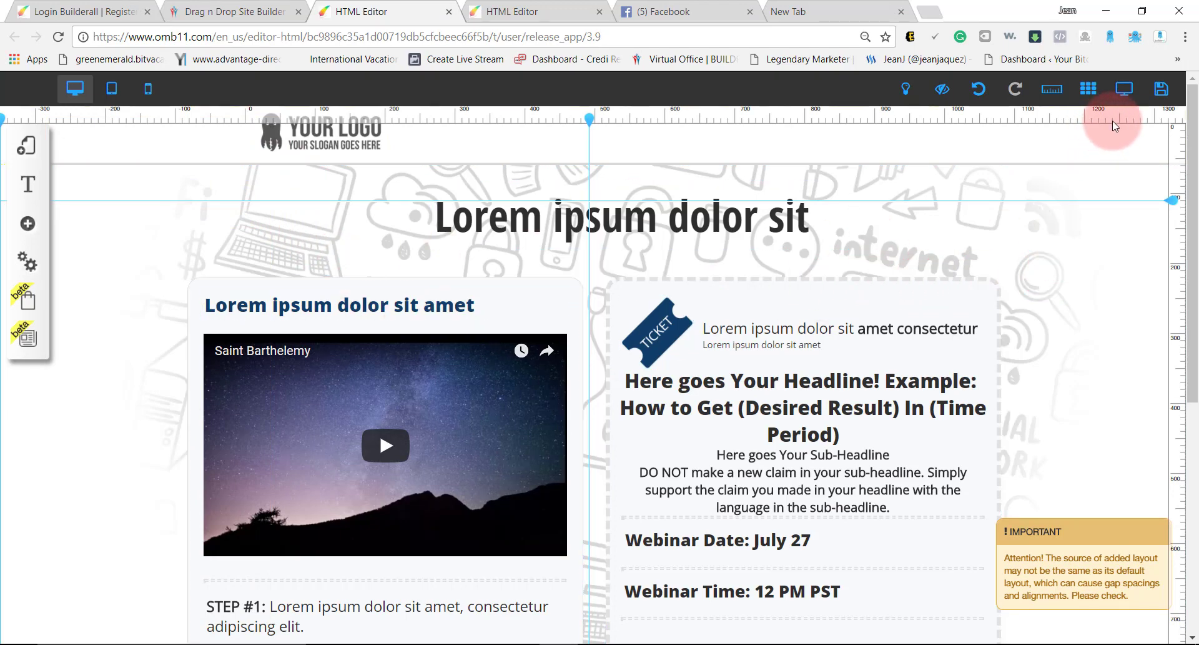
Register the site with the URL name testing3 and save all layout and site changes.
left_click(1163, 90)
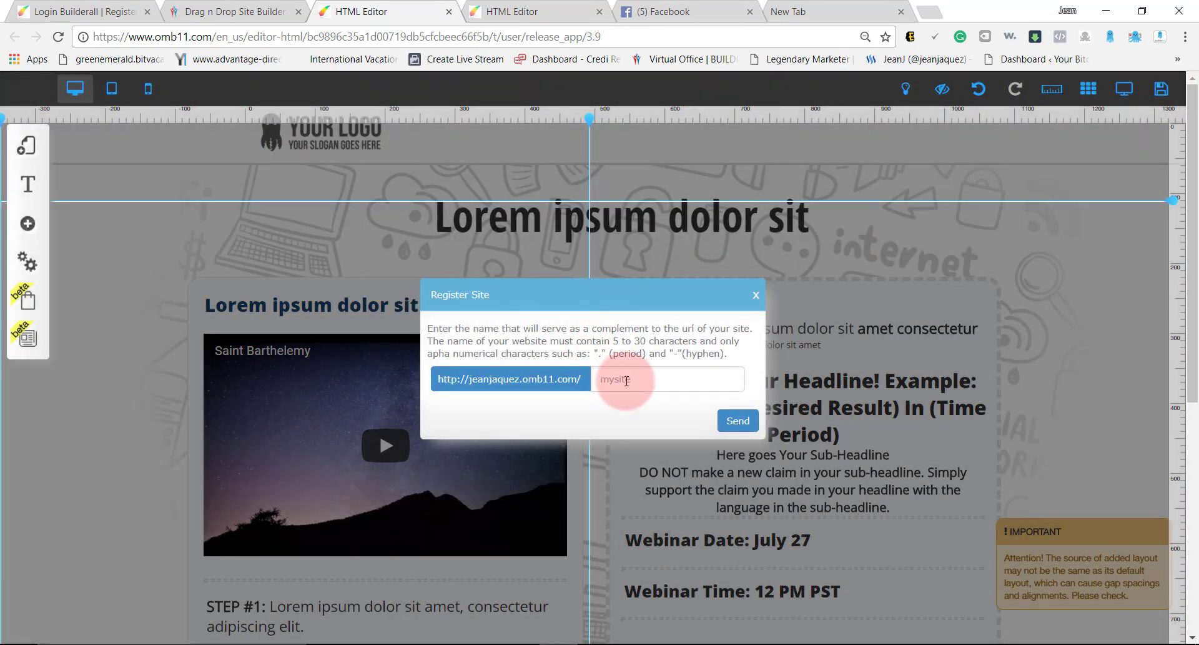
left_click(637, 381)
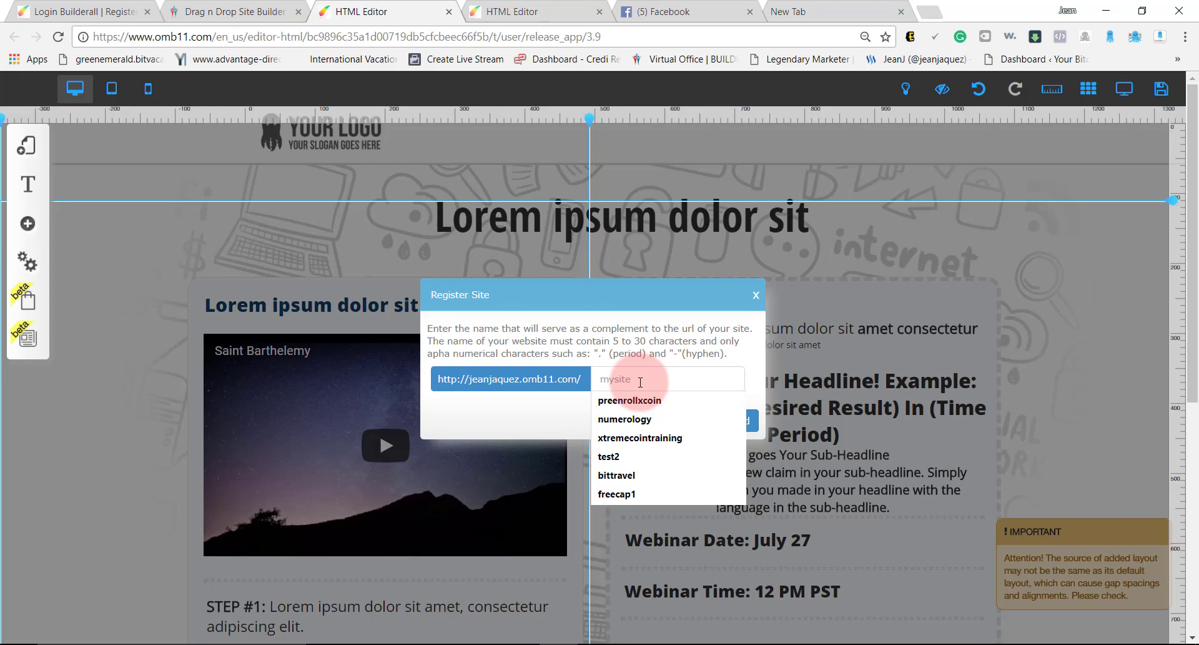
type("testi")
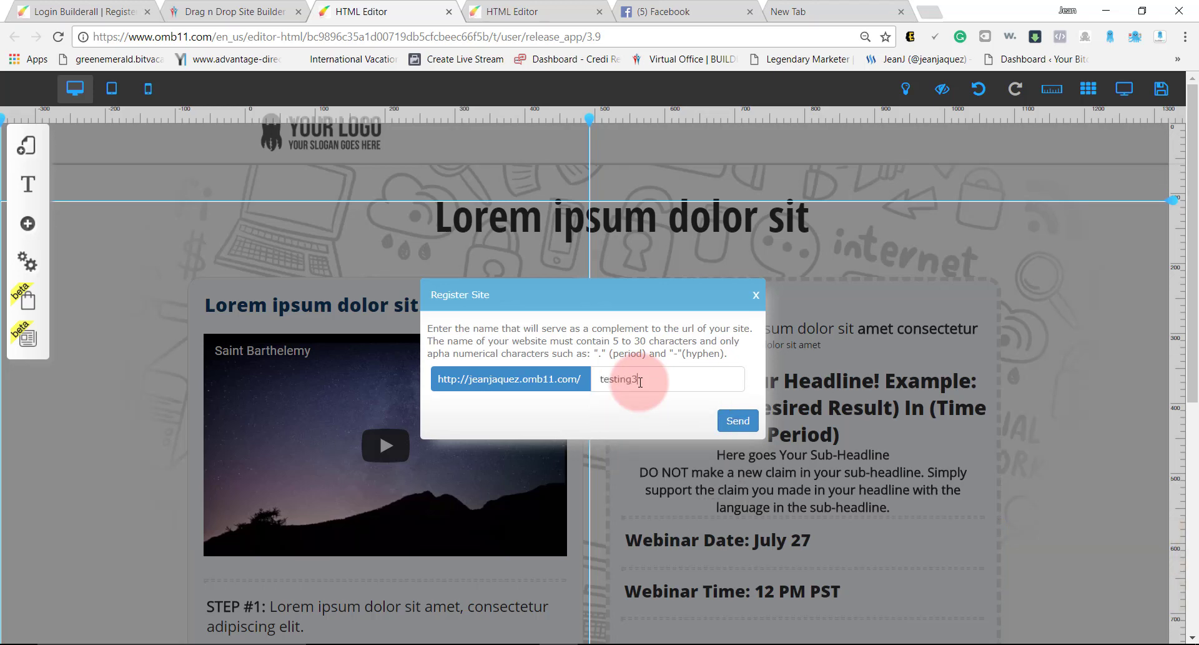
type("ng3")
left_click(738, 419)
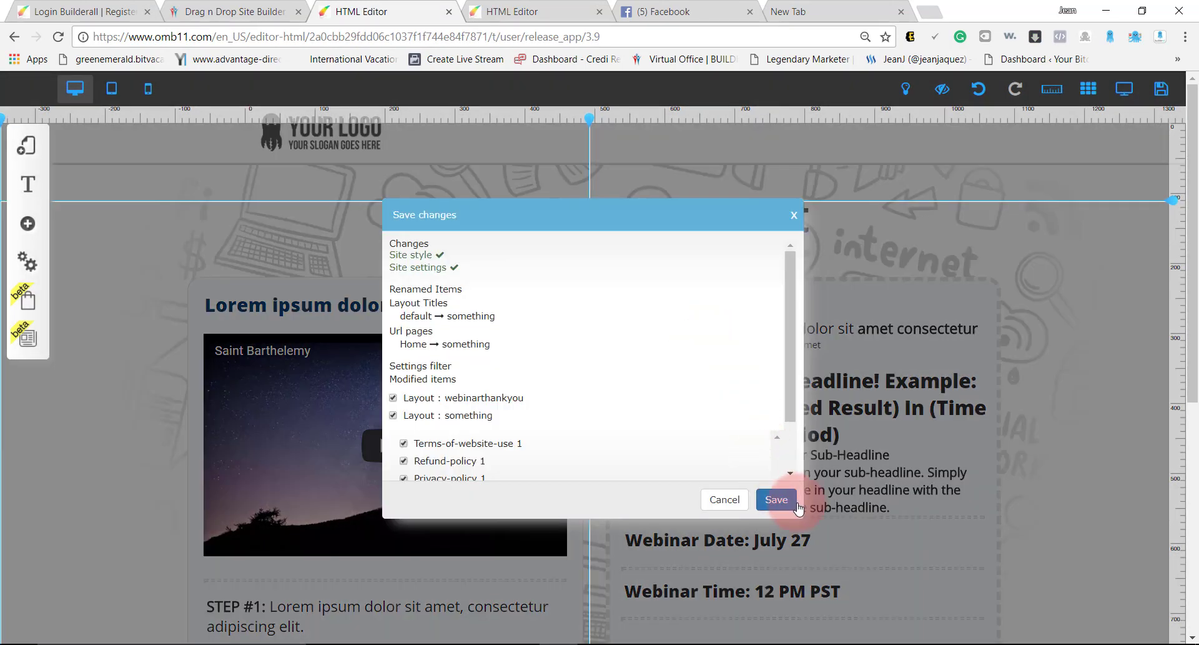
left_click(786, 503)
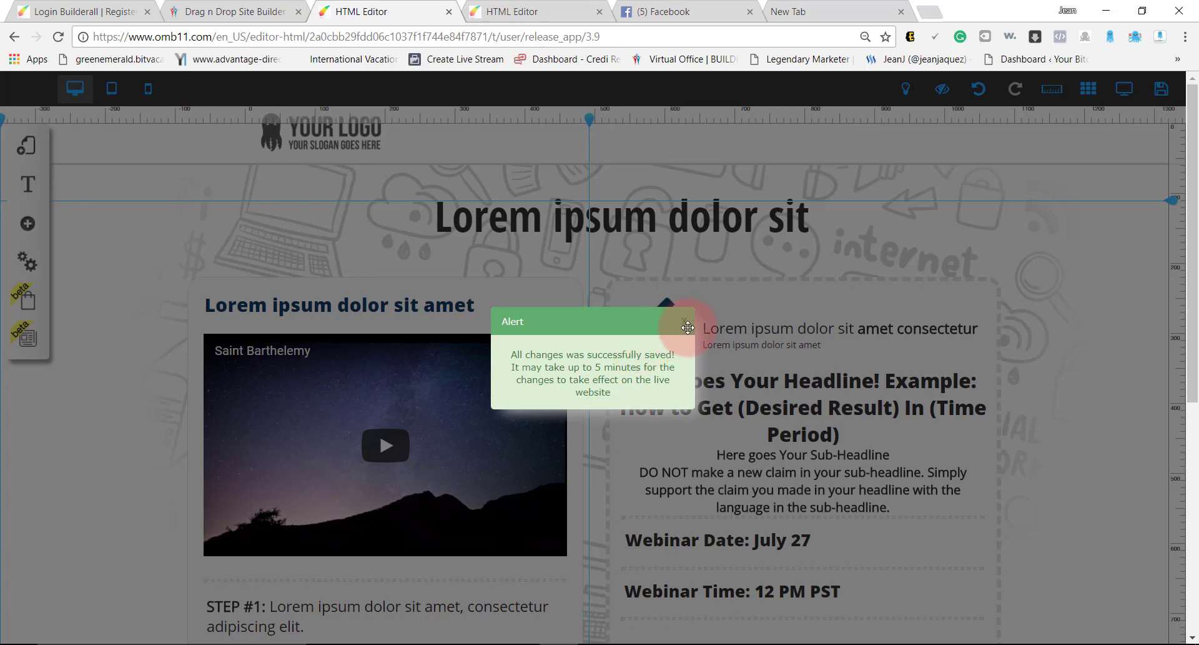
left_click(685, 325)
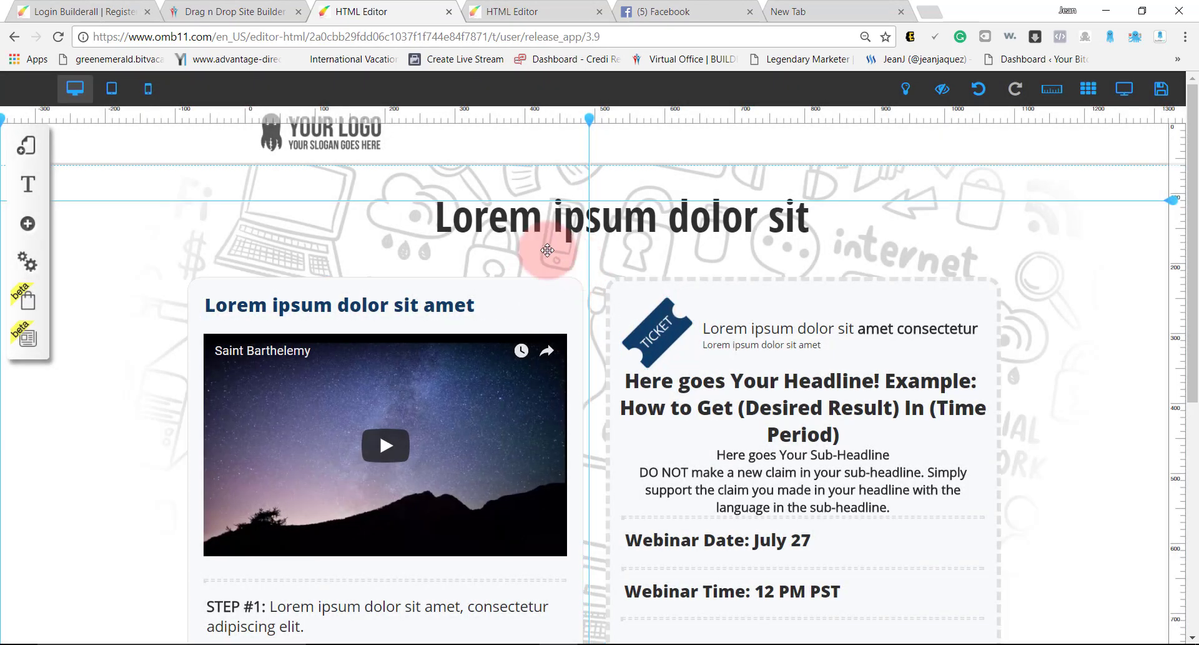
In the something layout, link the email form's Pending subscribe URL to the Home 1 page.
left_click(26, 145)
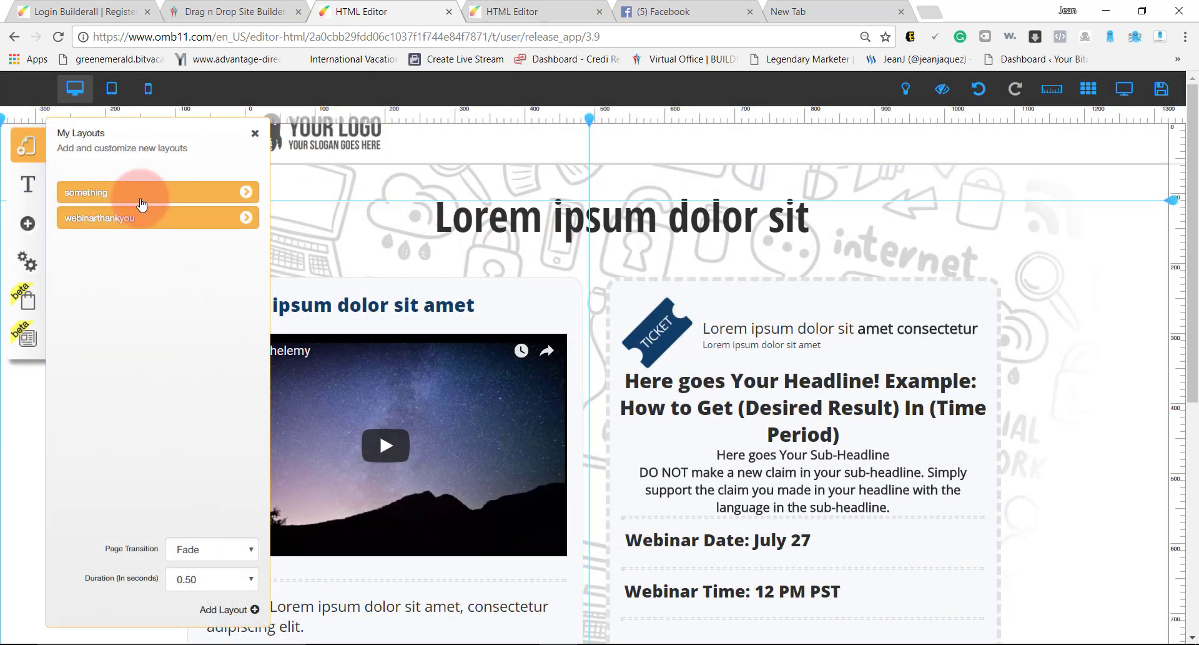
left_click(143, 197)
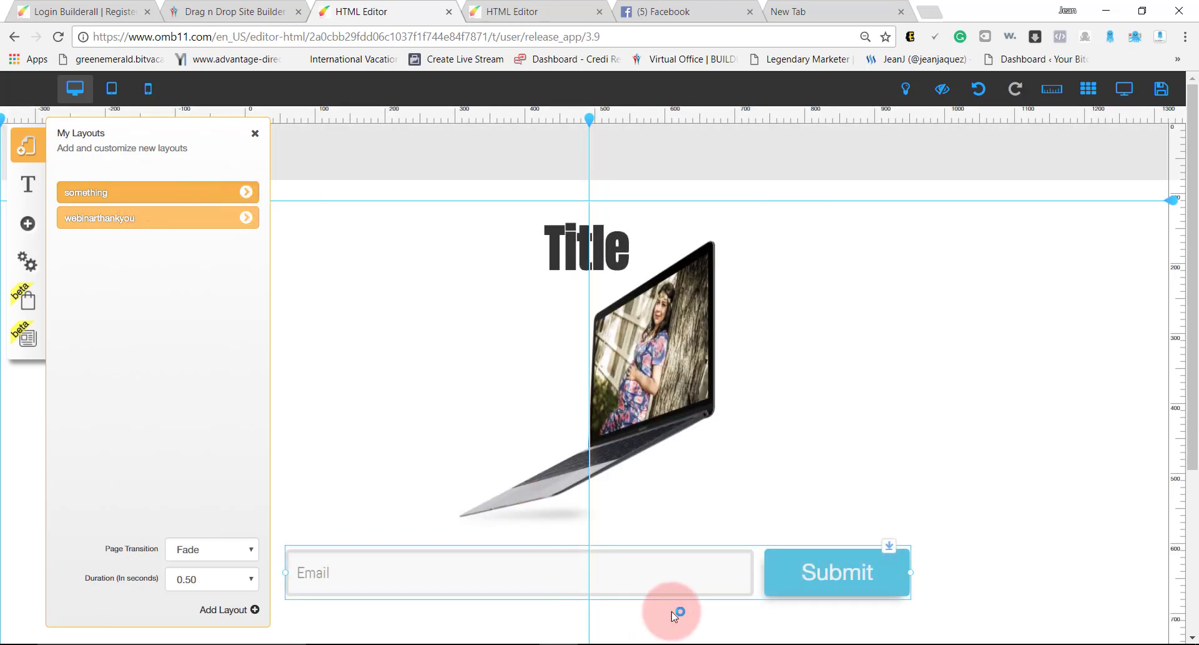
left_click(670, 580)
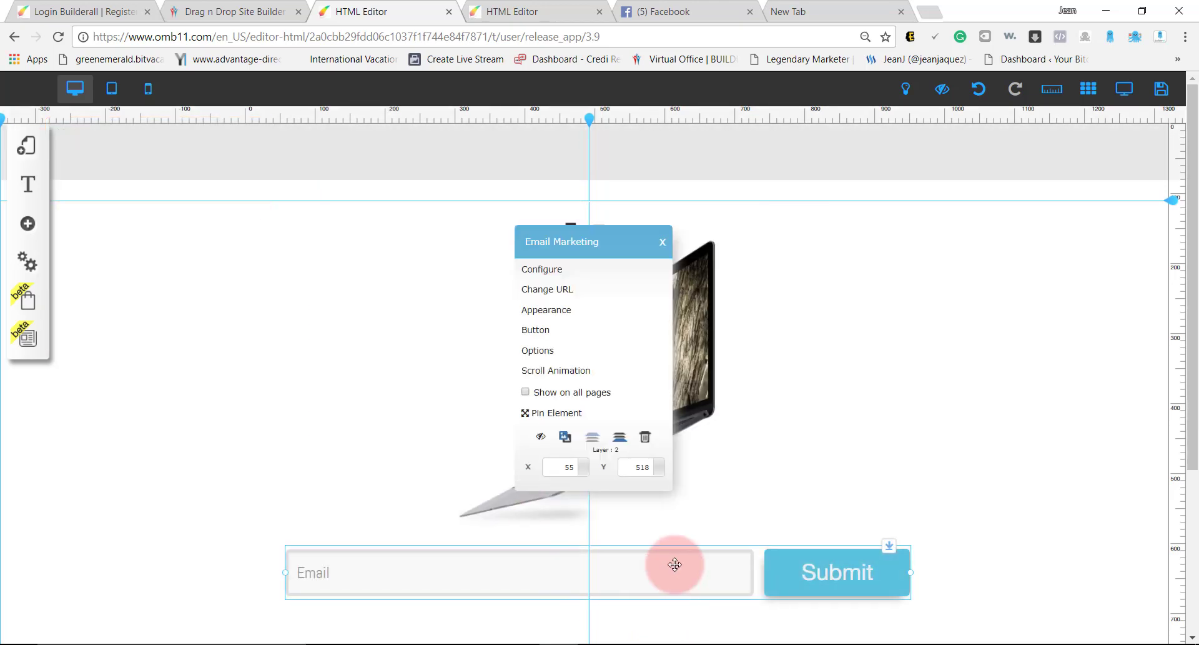
left_click(589, 298)
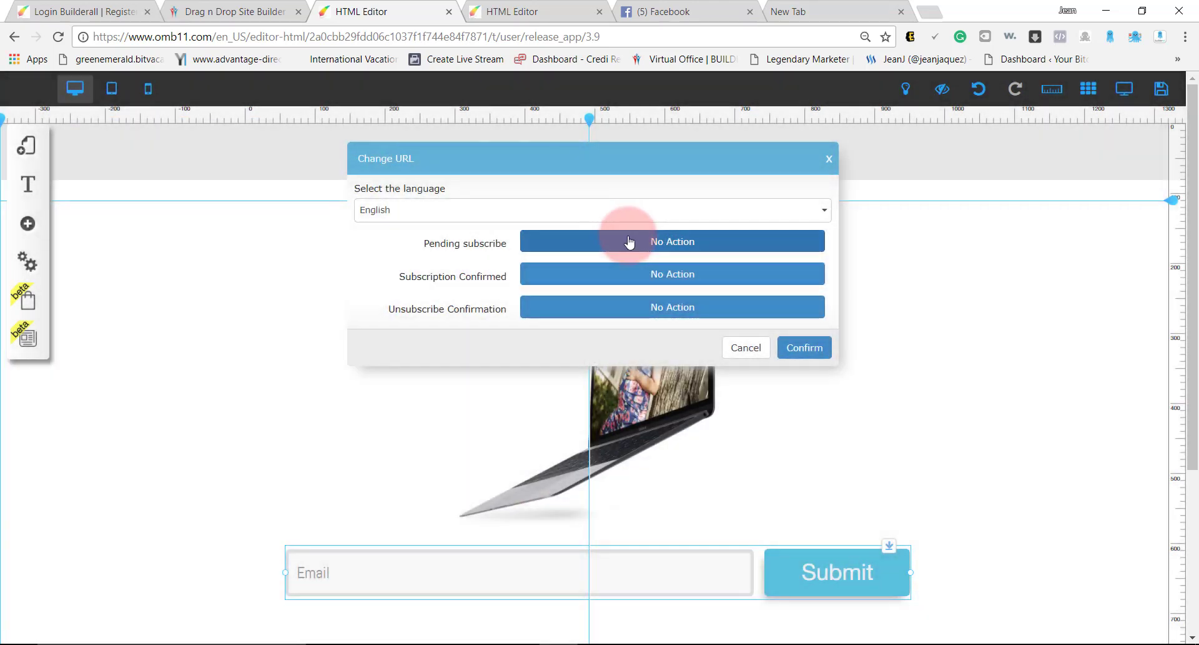
left_click(597, 247)
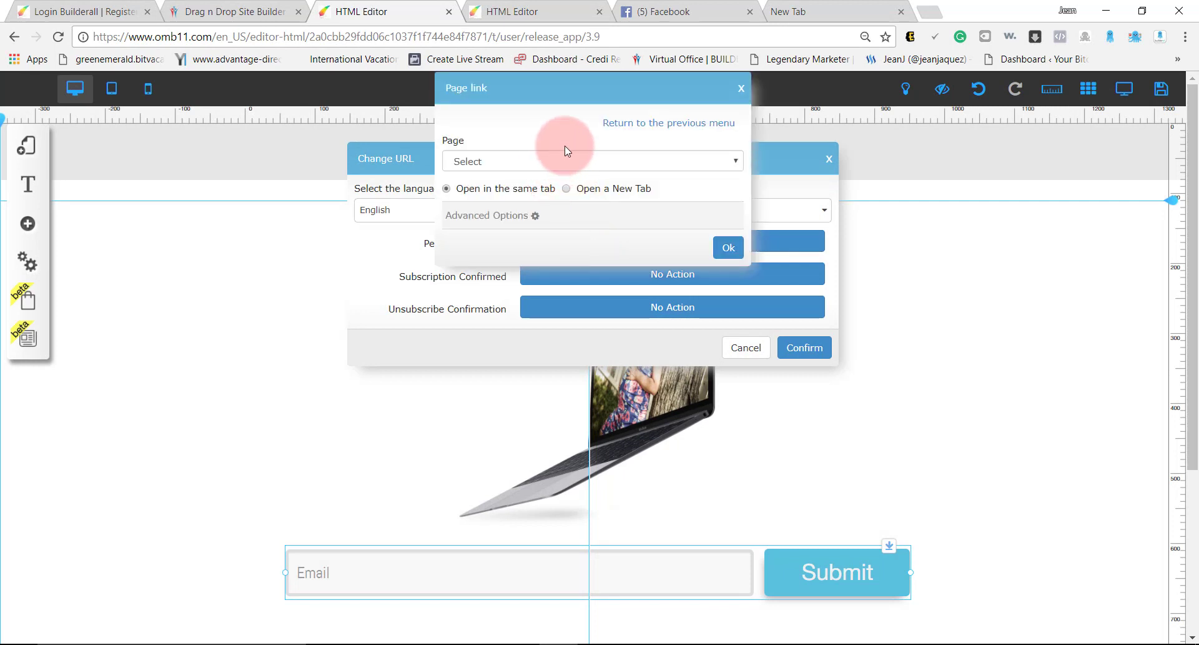
left_click(637, 120)
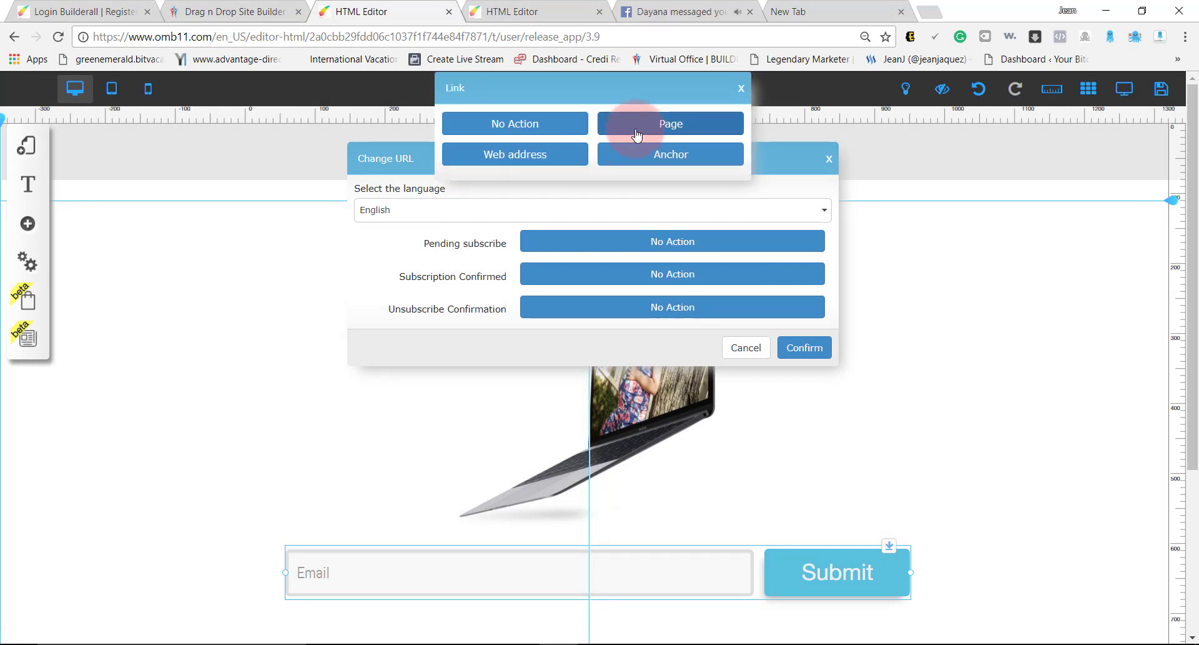
left_click(636, 133)
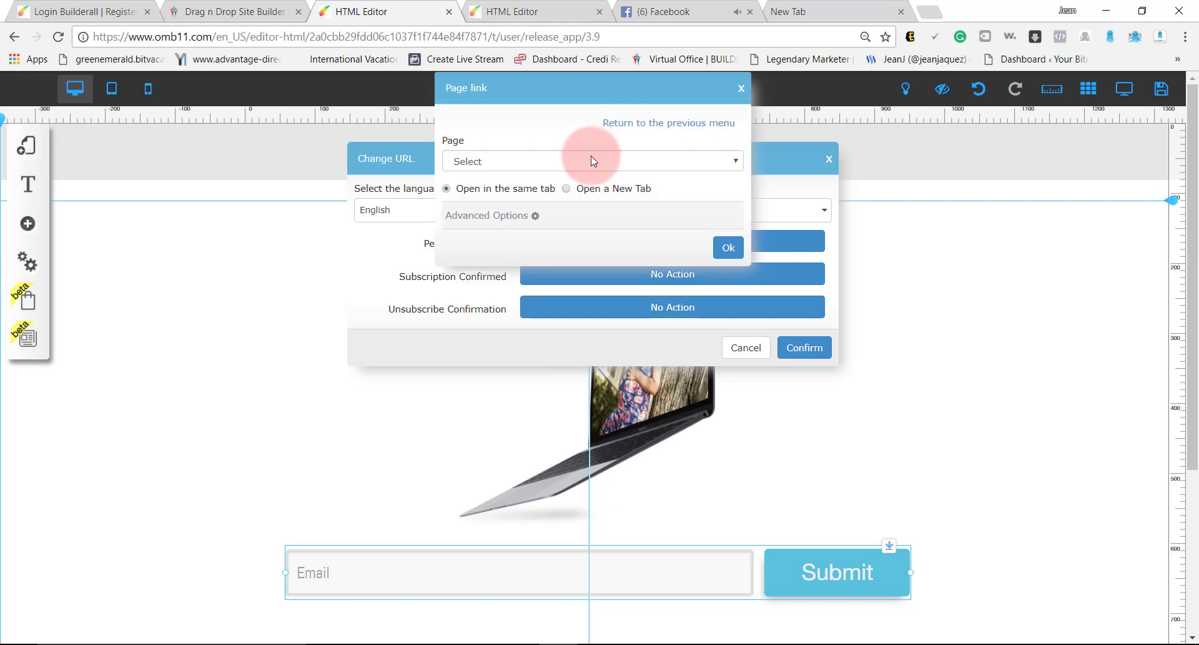
left_click(590, 164)
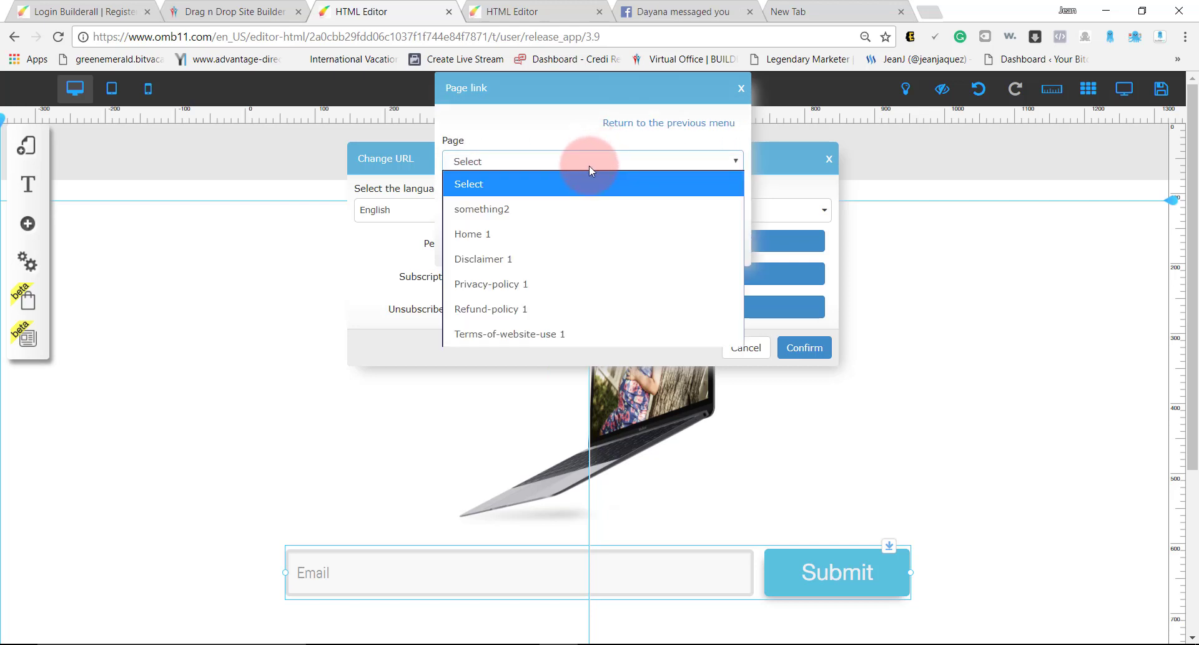
left_click(495, 235)
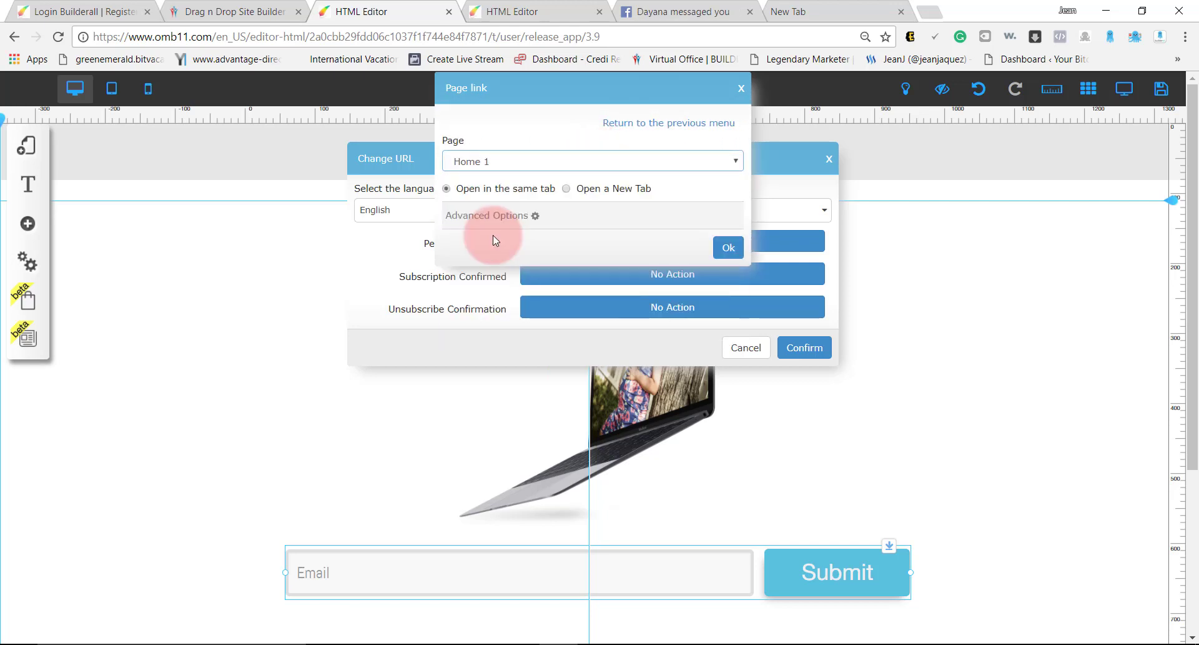
left_click(727, 247)
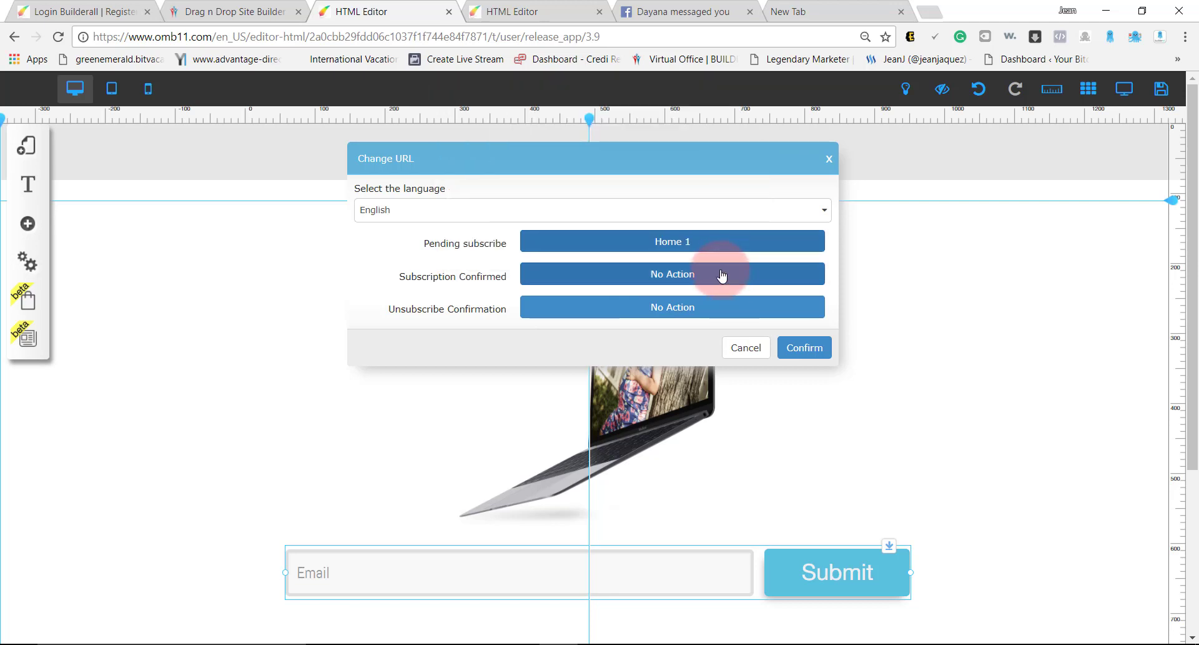
Link the email form's Subscription Confirmed URL to the Home 1 page.
left_click(574, 232)
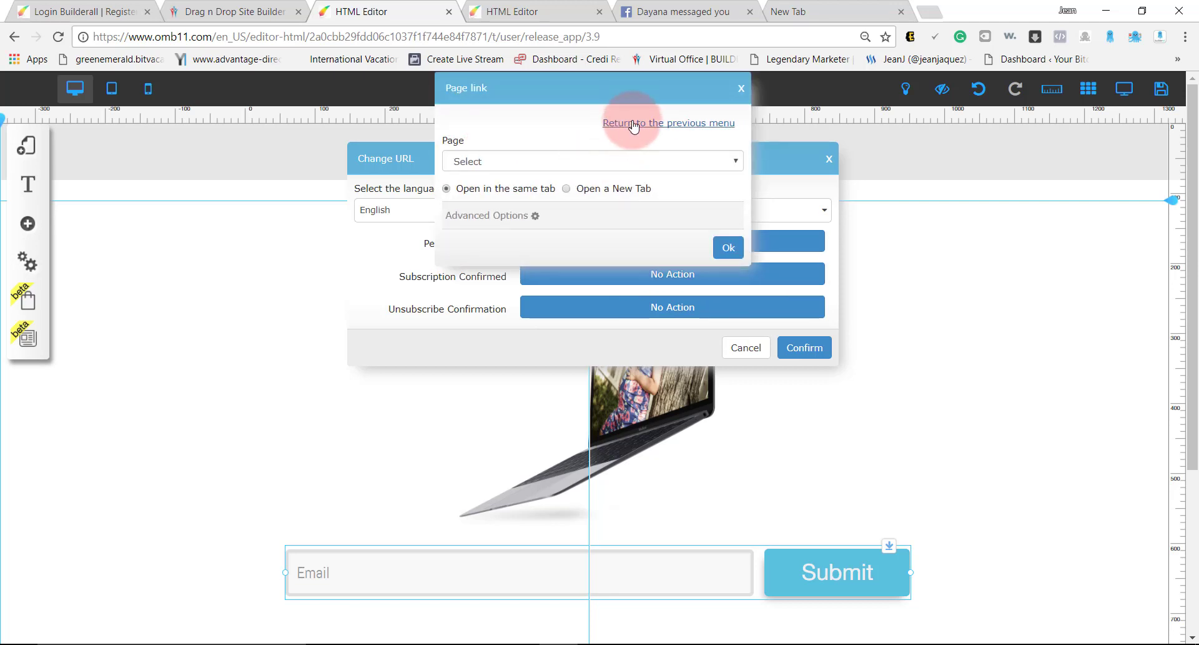
left_click(632, 124)
left_click(628, 137)
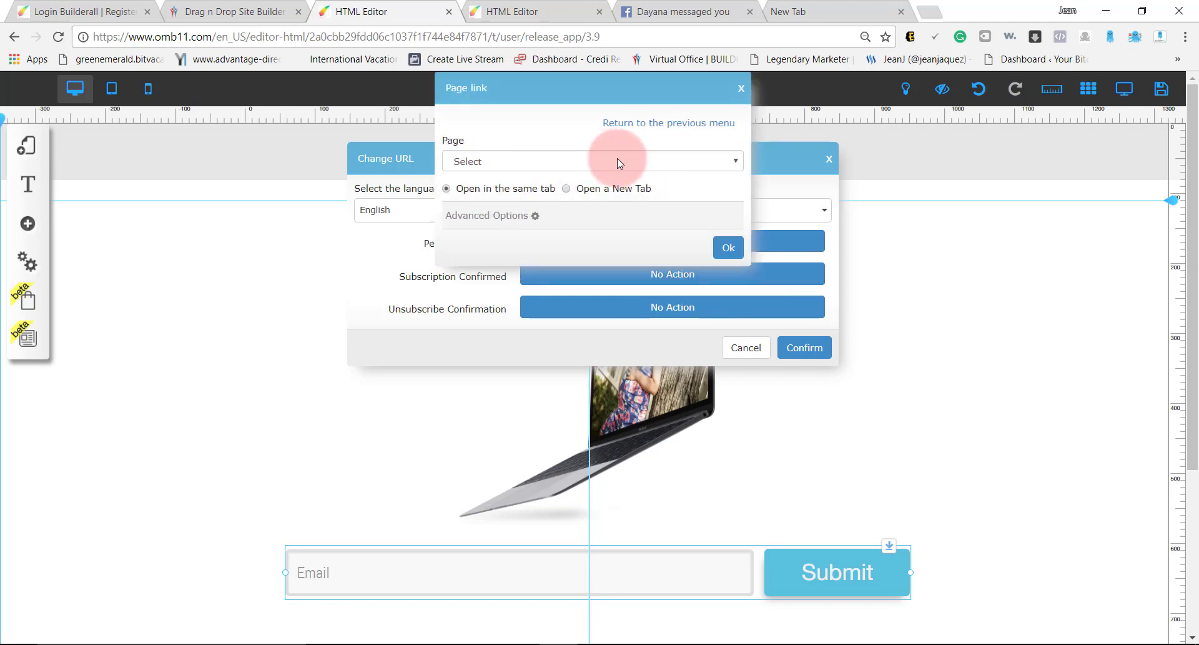
left_click(617, 161)
left_click(598, 233)
left_click(739, 250)
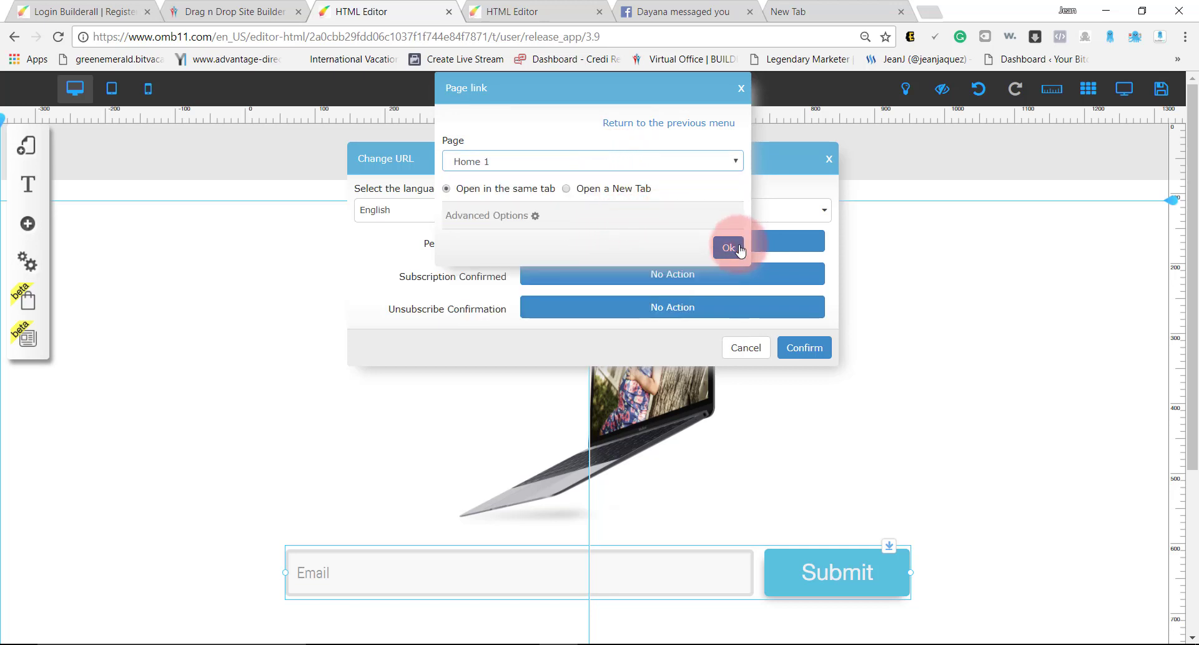
Link the email form's Unsubscribe Confirmation URL to the Home 1 page and save the form's URL settings.
left_click(729, 307)
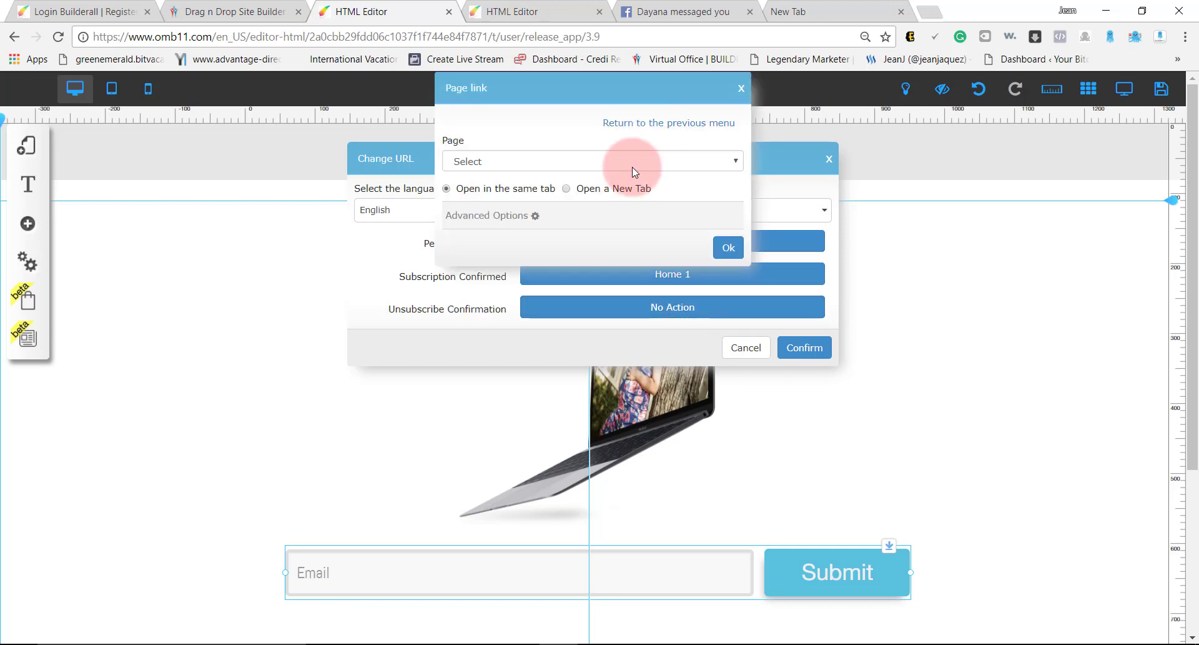
left_click(632, 161)
left_click(599, 233)
left_click(726, 248)
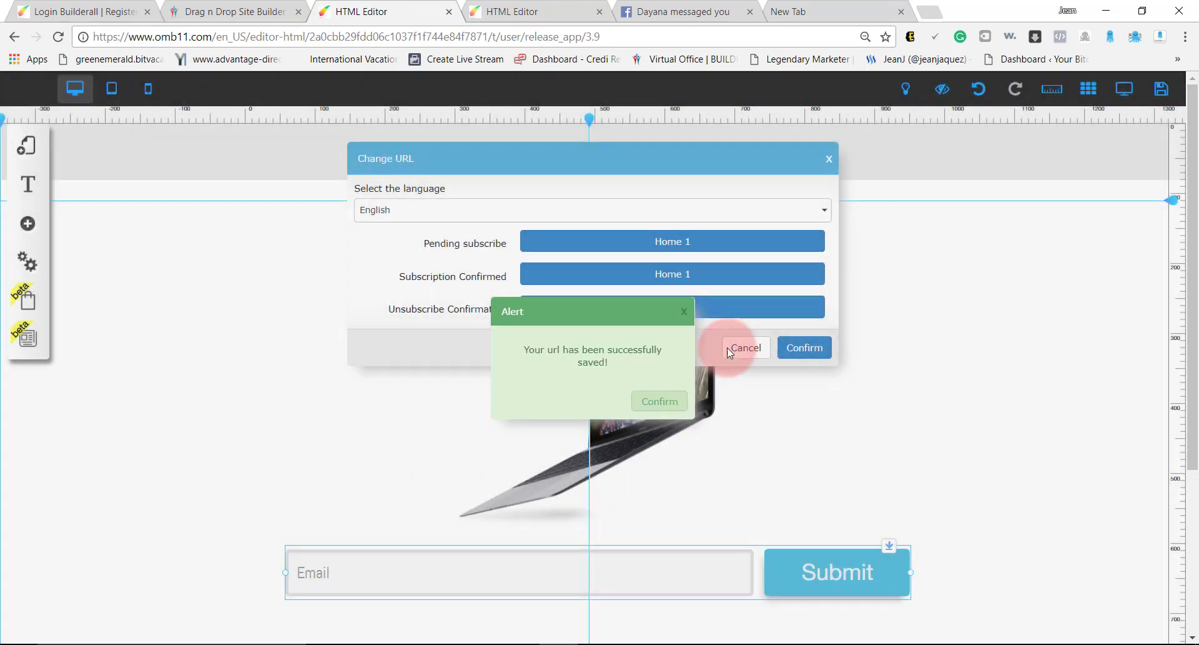
left_click(661, 394)
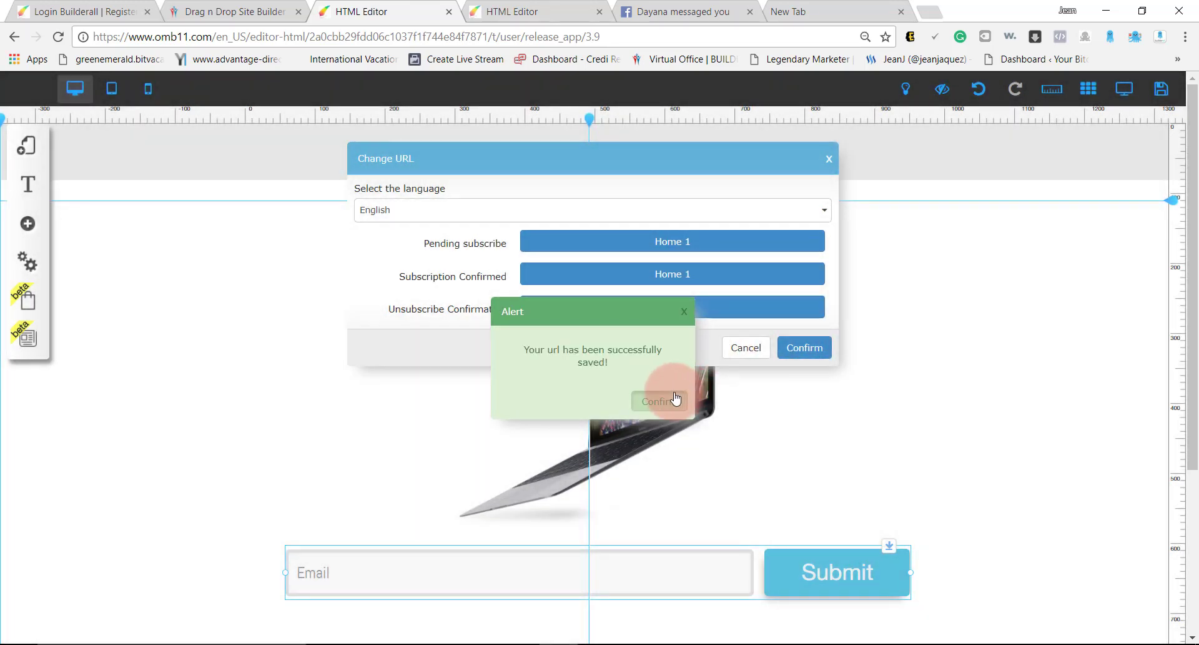
In the webinarthankyou layout, turn off automatic alphabetical ordering and move the Home 1 page to the start of the page list.
left_click(27, 148)
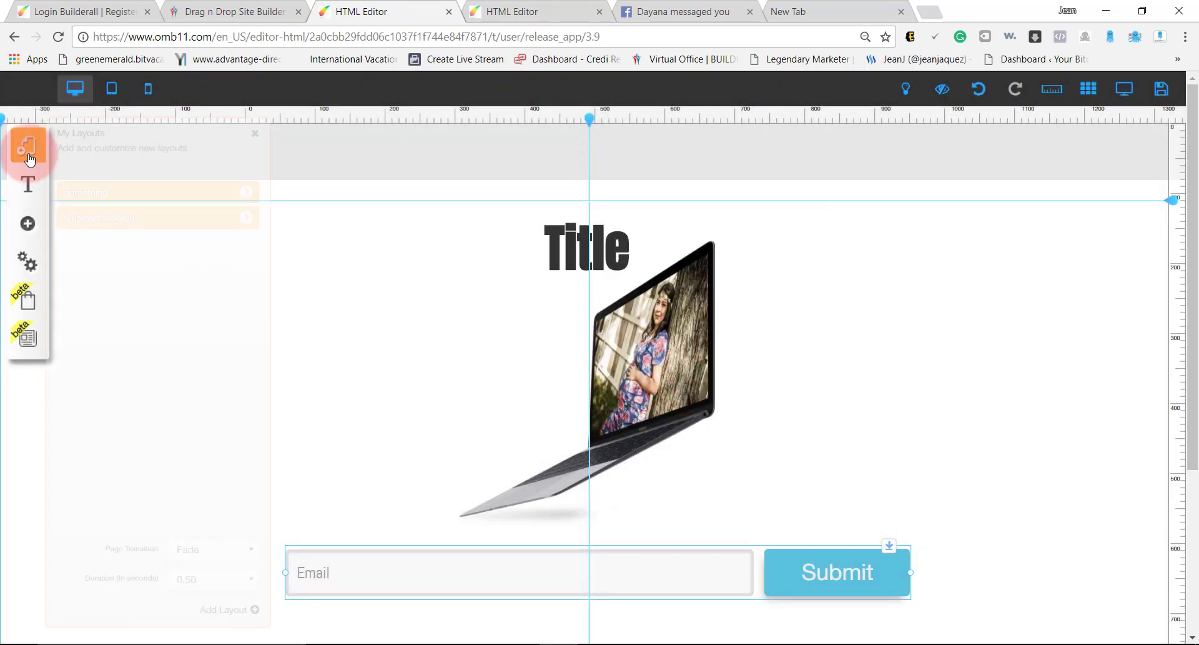
left_click(245, 220)
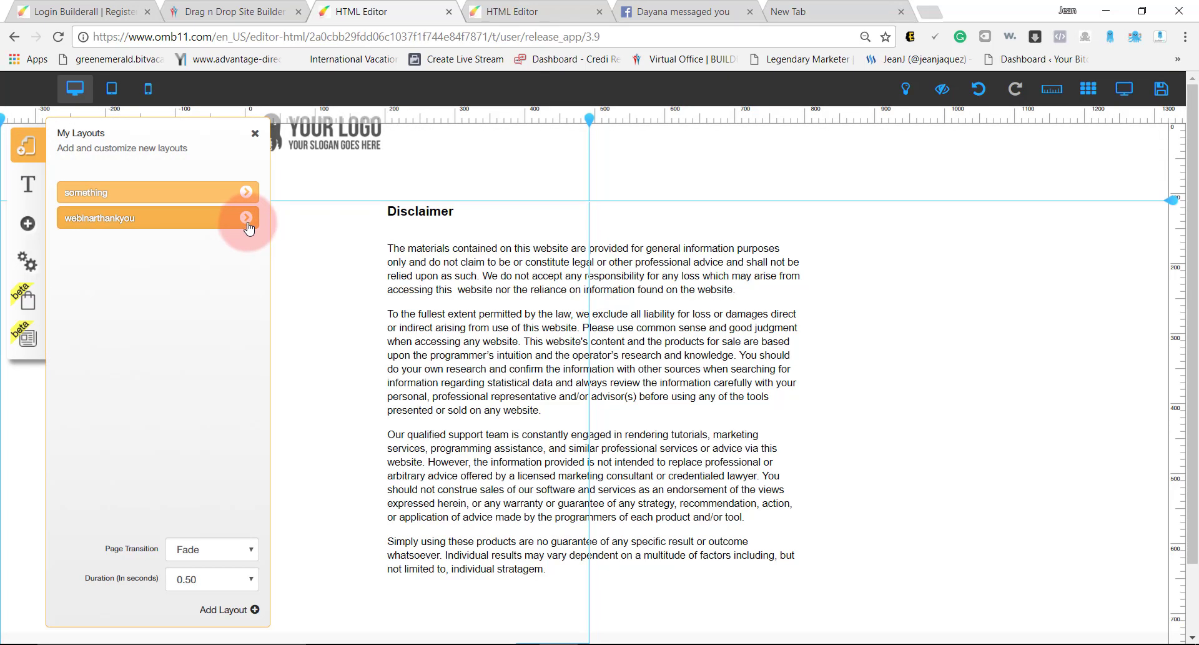
left_click(247, 219)
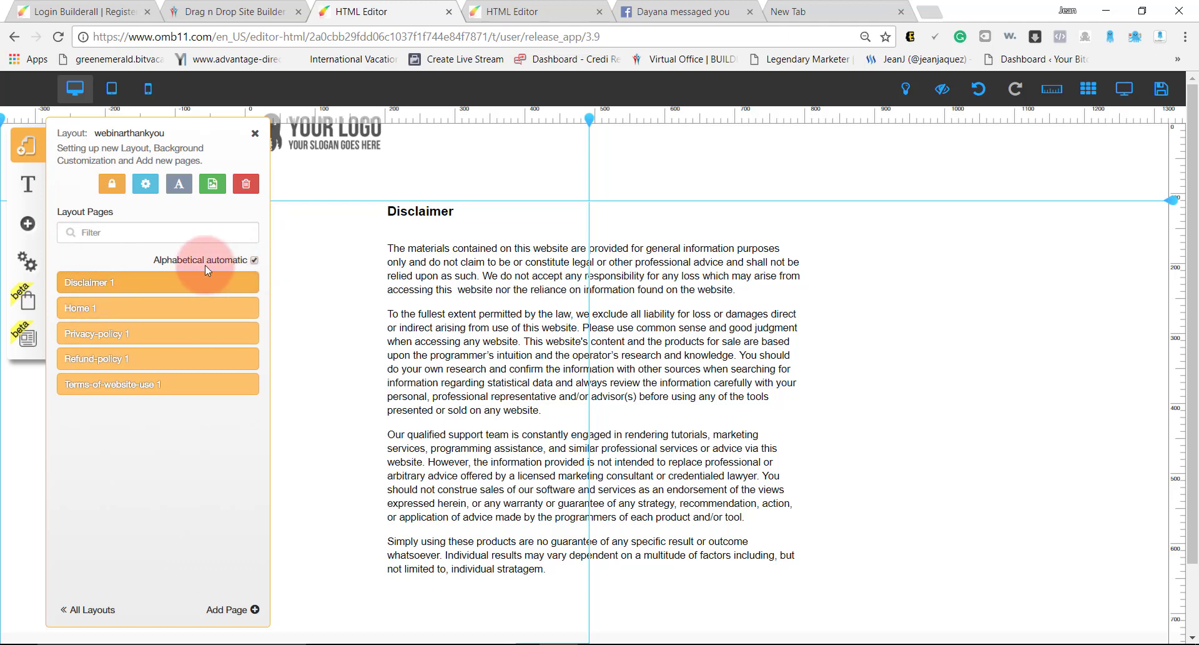
left_click(254, 260)
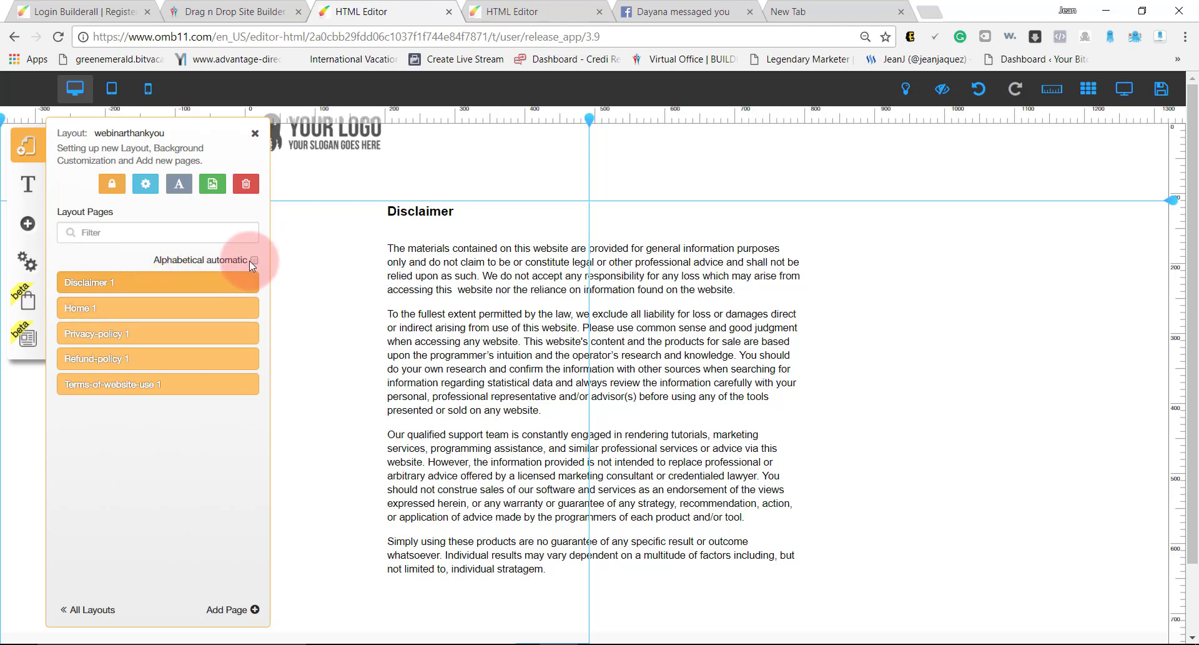
left_click_drag(81, 309, 80, 281)
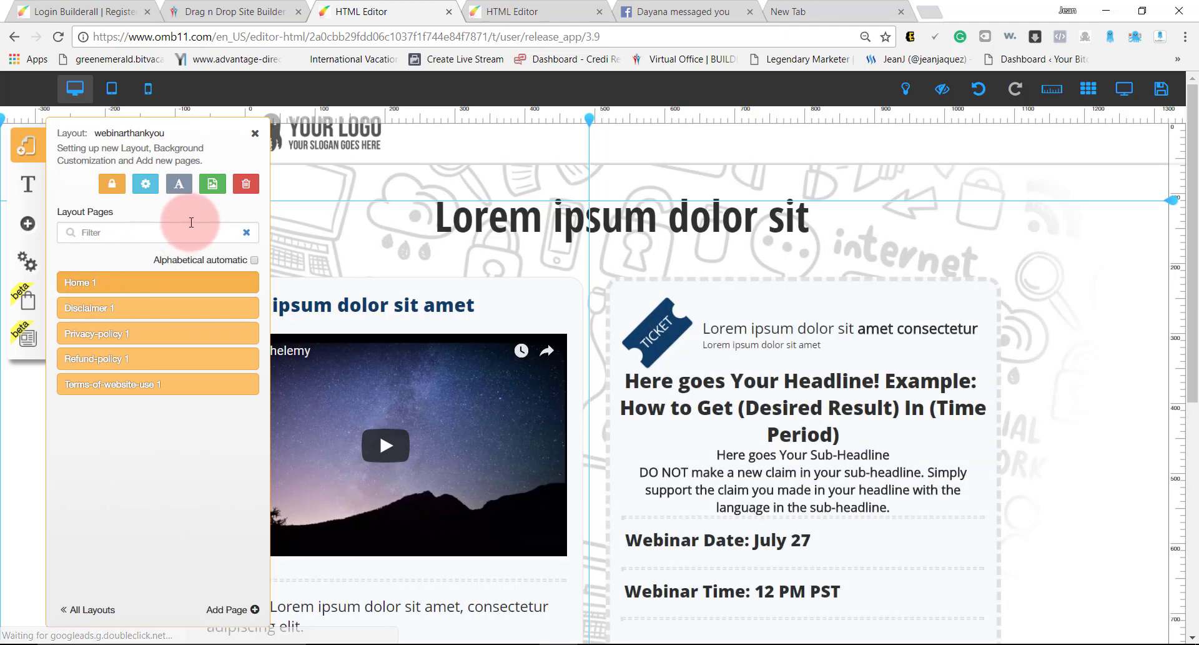
Rename the Home 1 page to webinar video, set its address to webinarvid, and save the page settings.
left_click(248, 285)
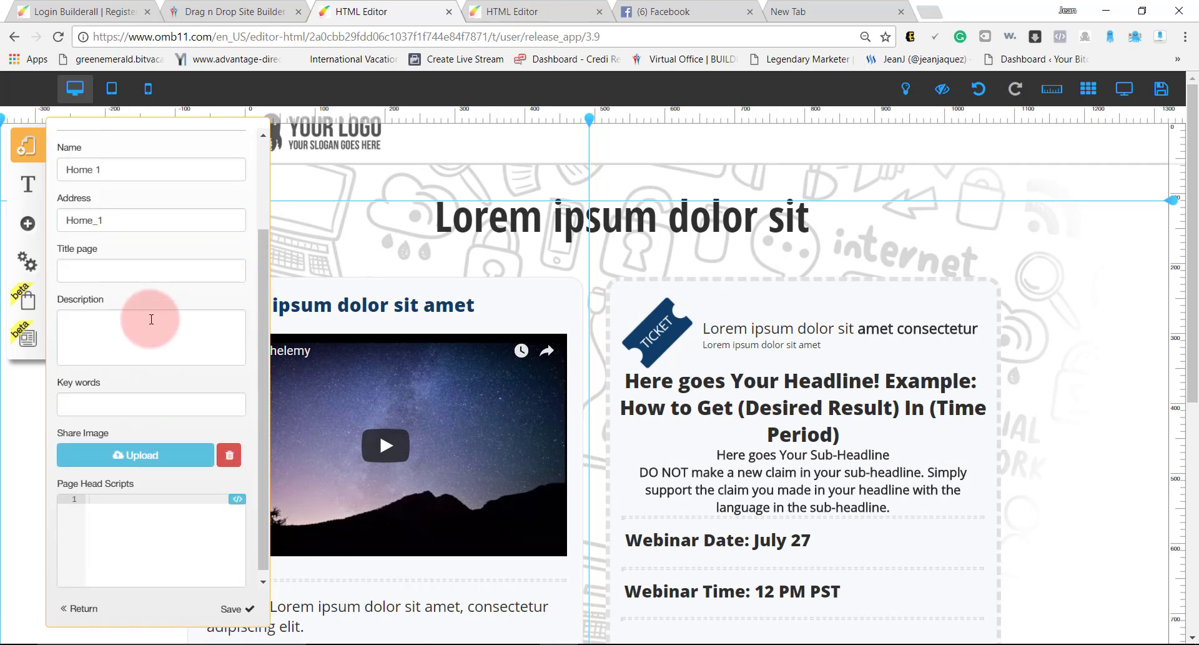
triple_click(128, 284)
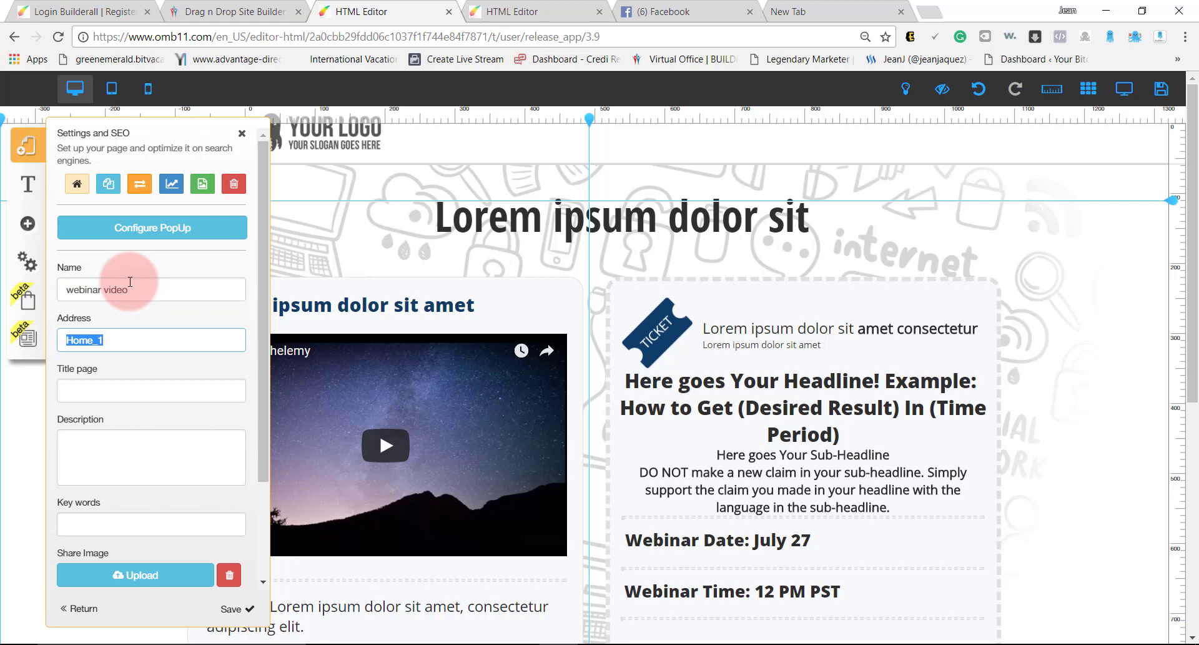
type("webinarvid")
scroll(158, 377, "down", 2)
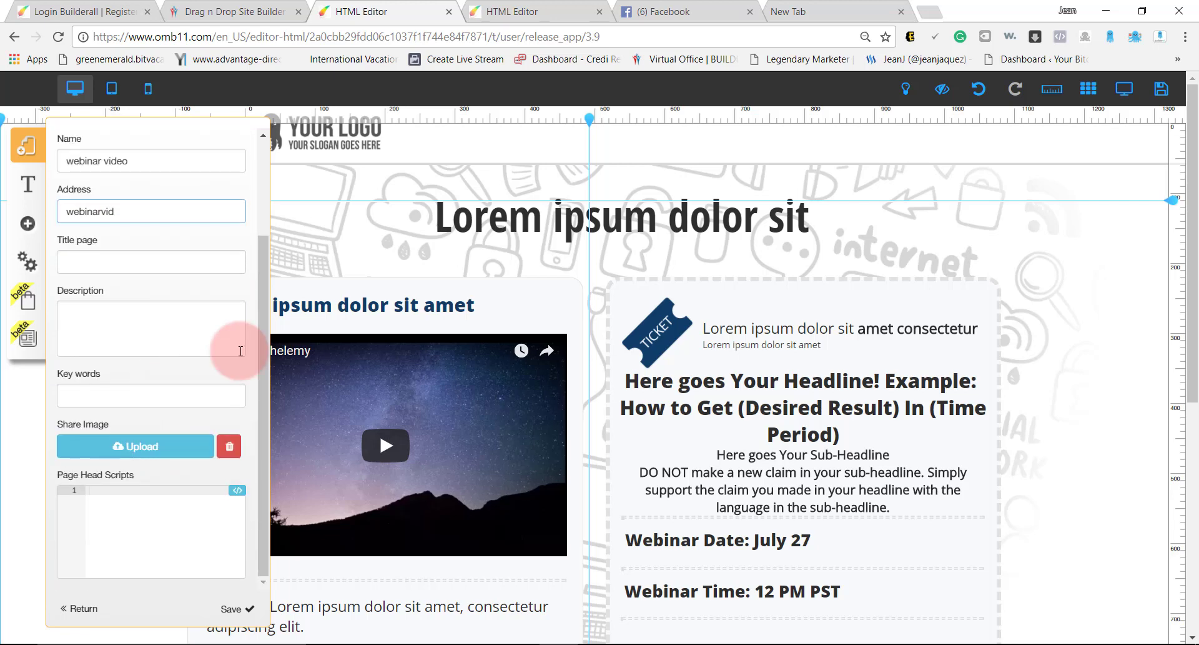
left_click(236, 609)
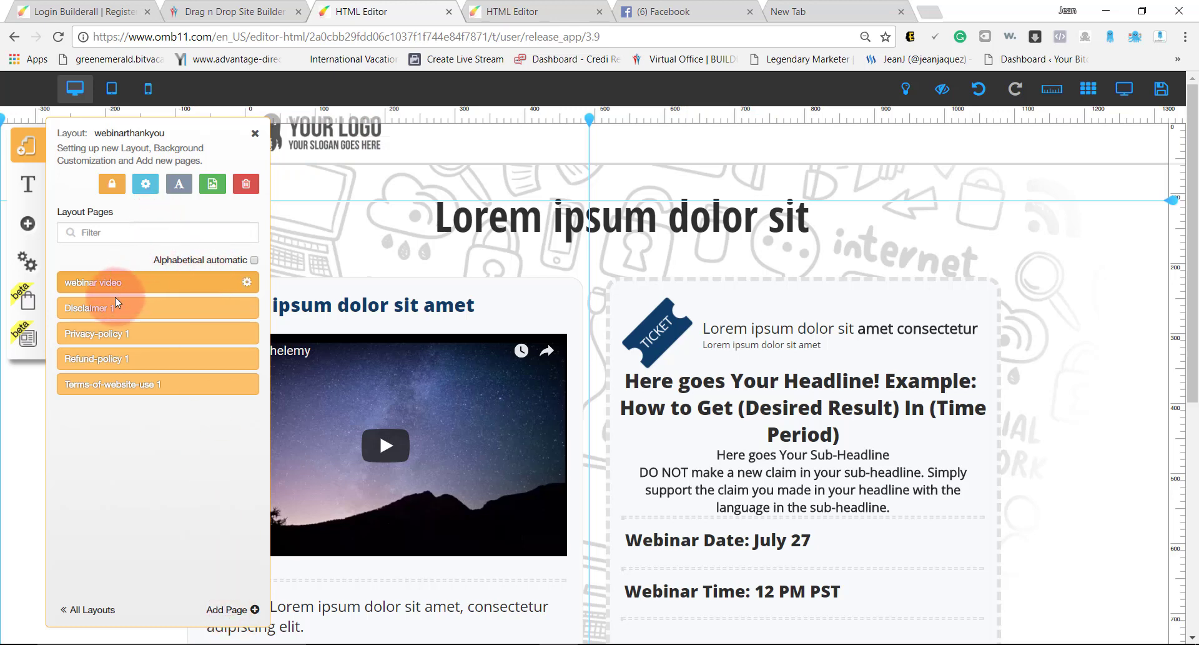
Open the something layout and view the MailingBoss lists available for the email form, leaving the list selection as is.
left_click(94, 609)
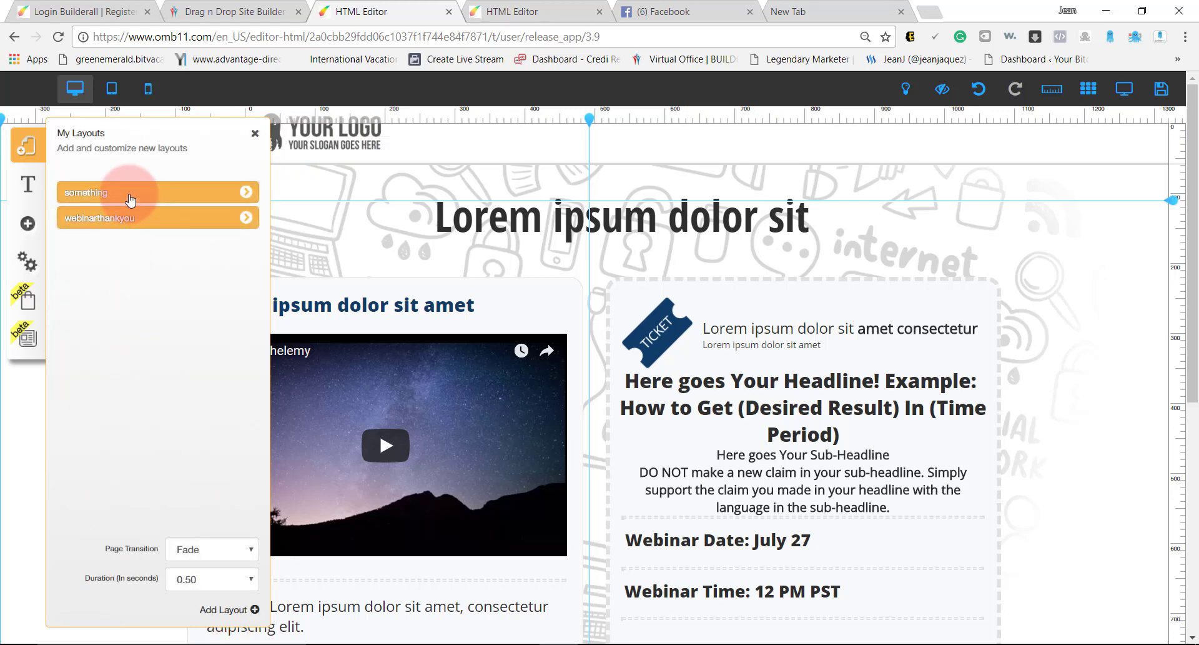
left_click(125, 194)
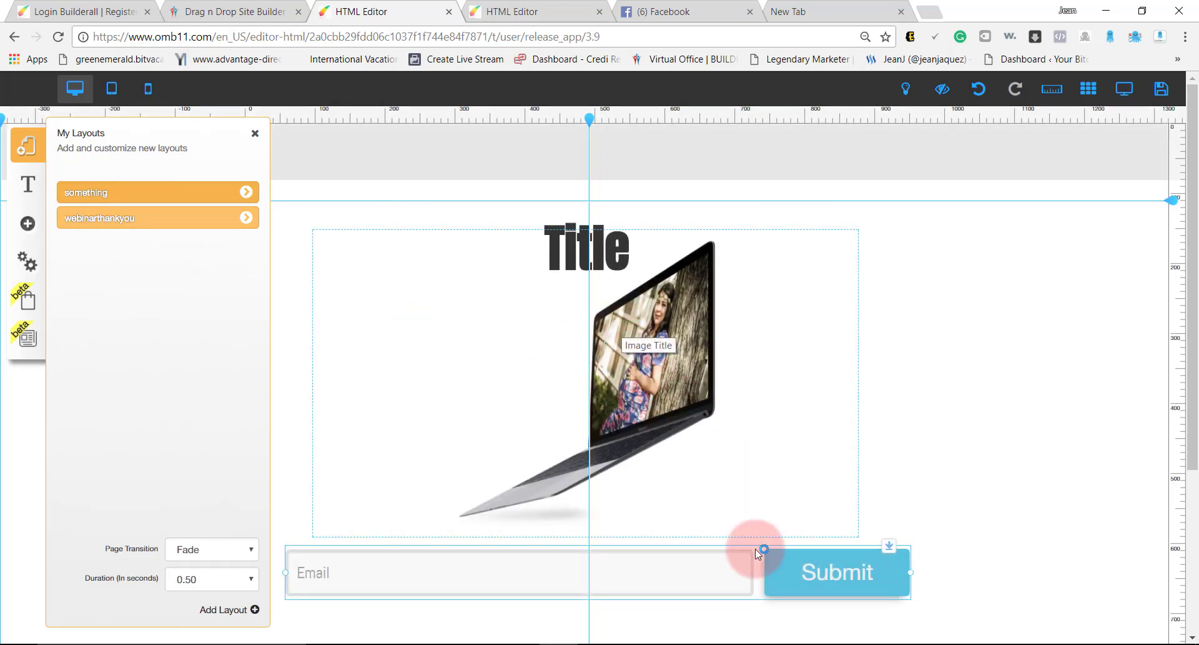
left_click(755, 549)
left_click(571, 269)
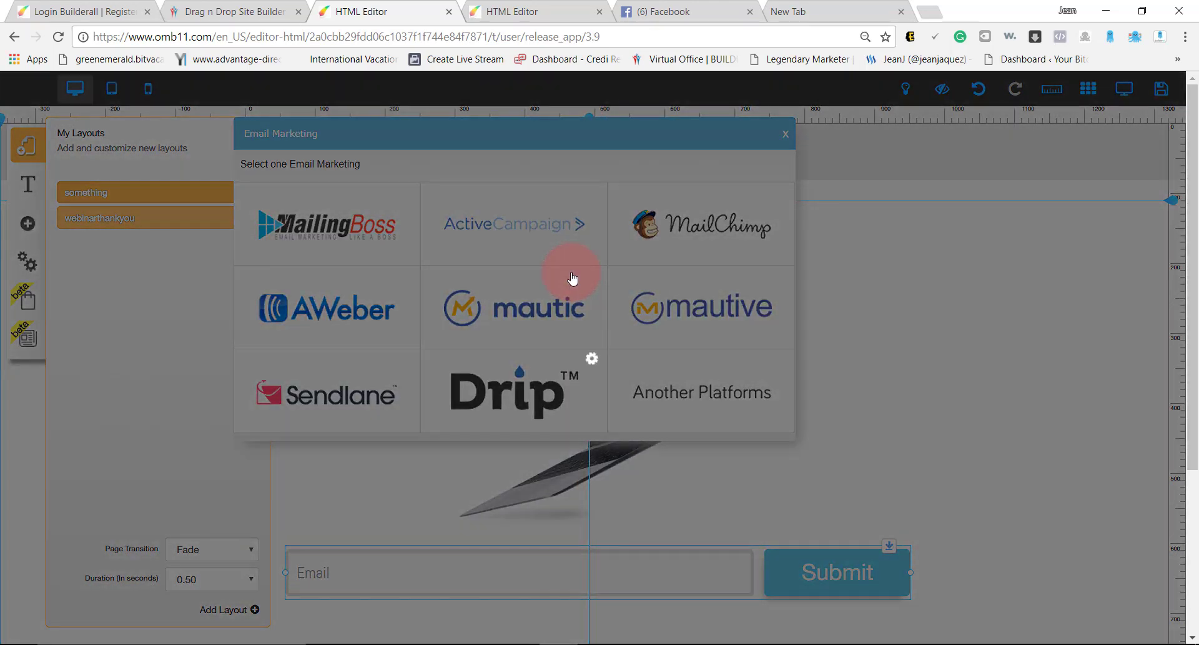
left_click(324, 223)
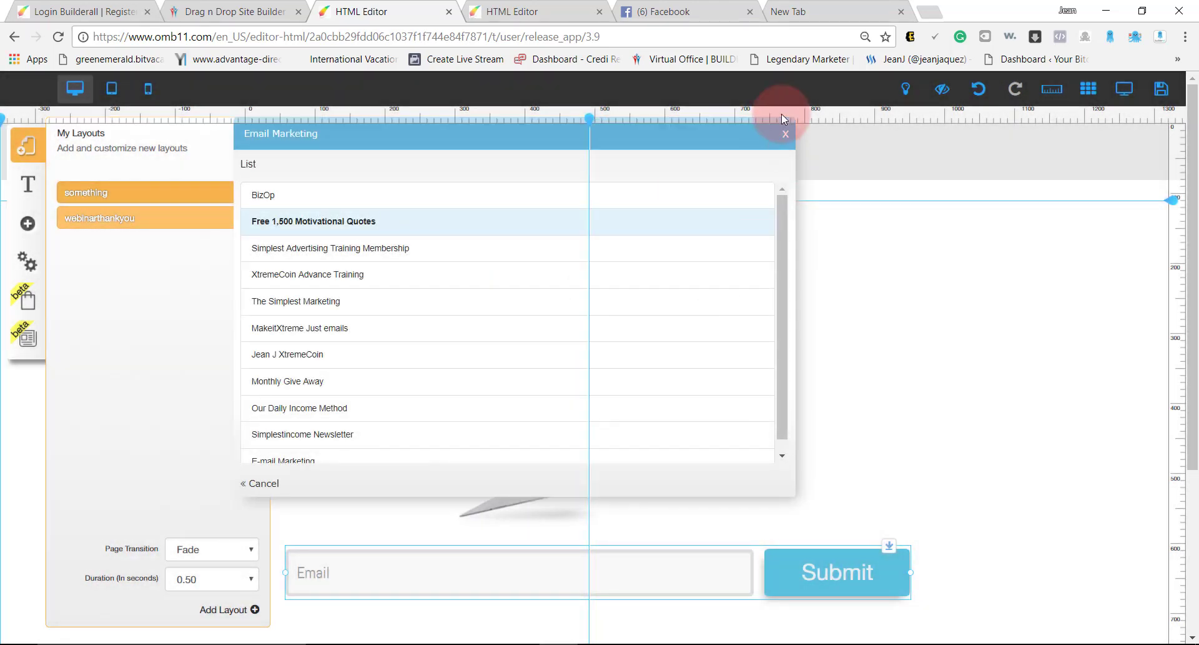
left_click(784, 132)
Check which pages the email form's subscription URLs link to, without changing them.
left_click(615, 576)
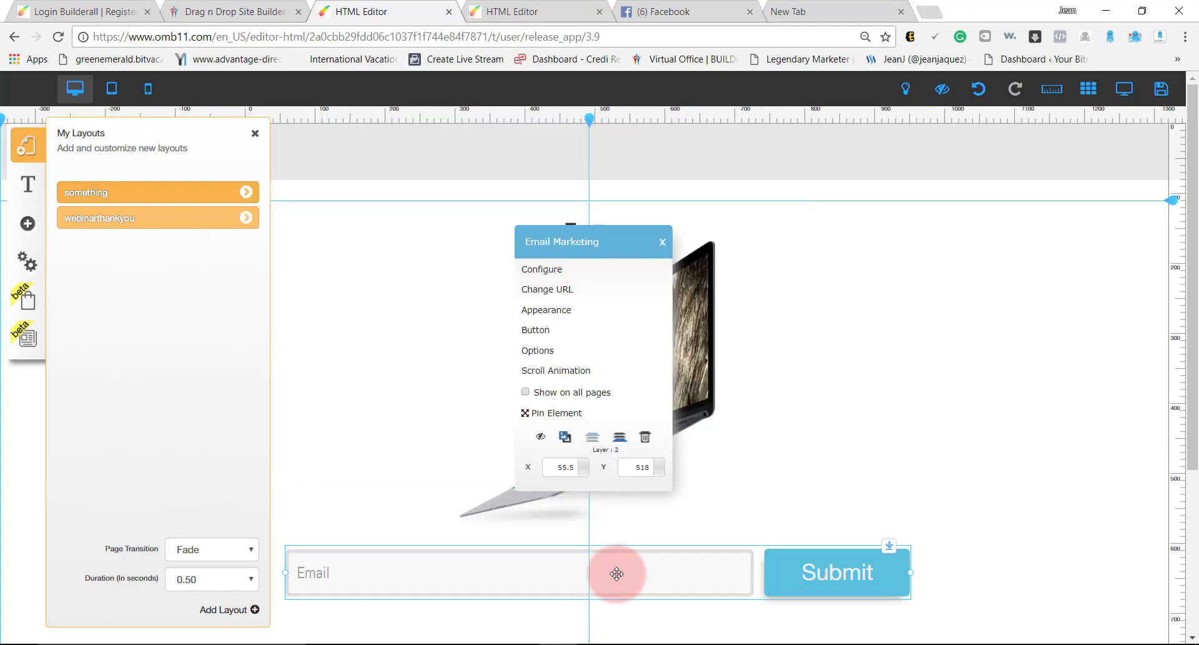
left_click(526, 299)
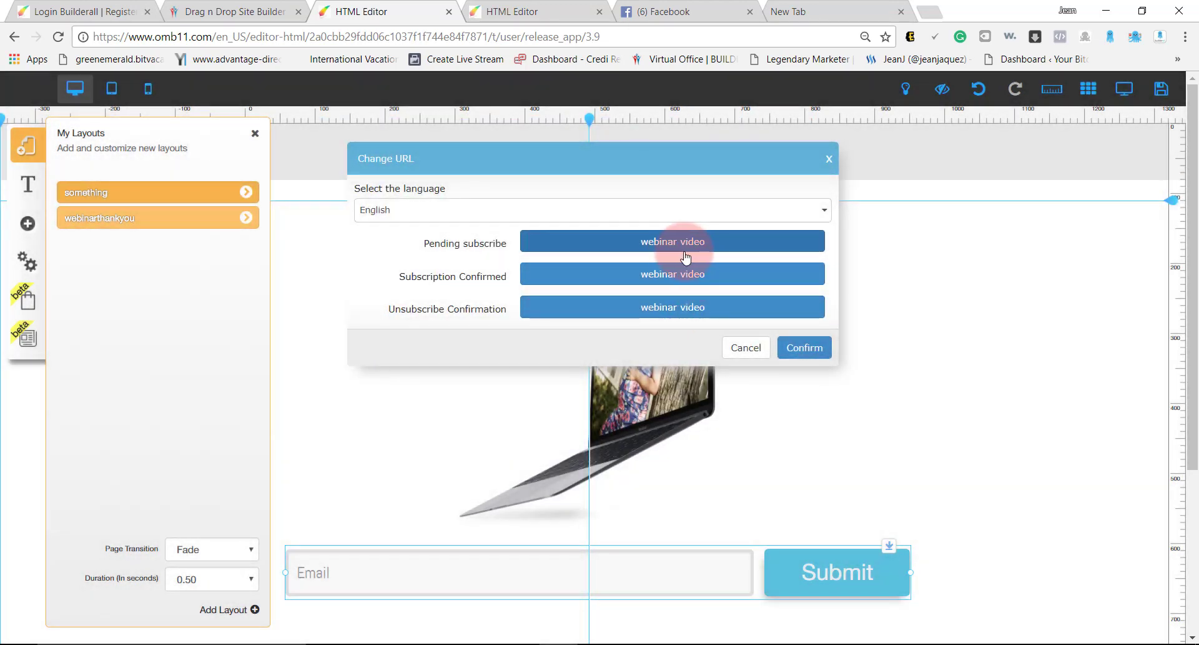
left_click(753, 349)
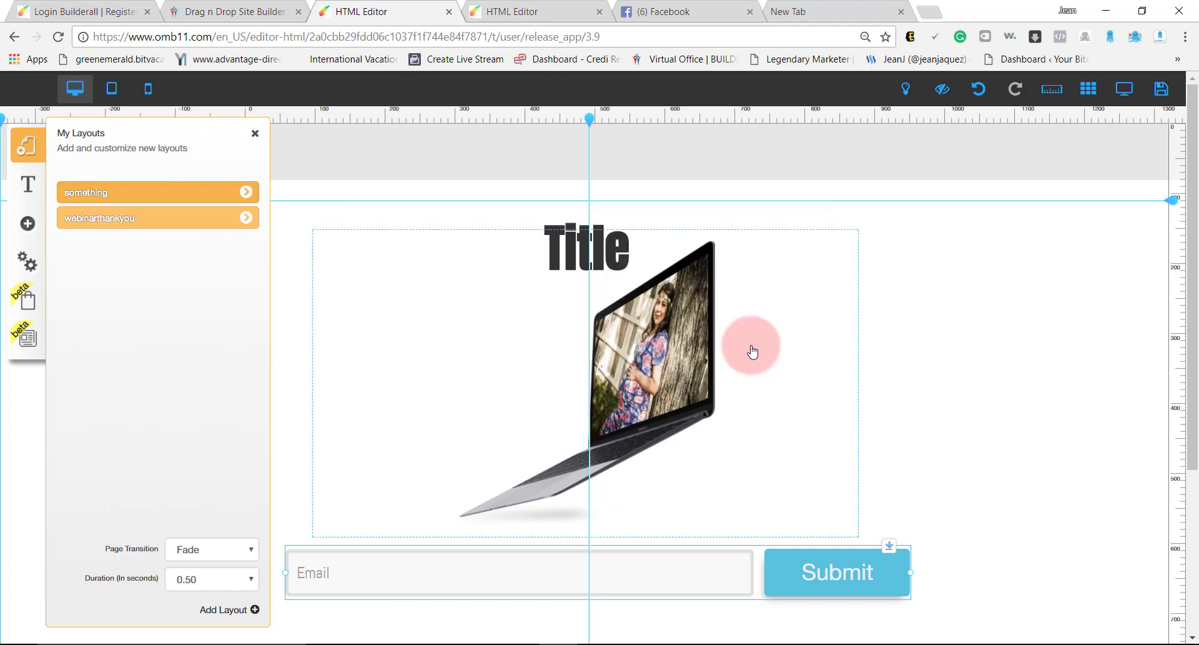
Preview the opt-in page, test the email field's text visibility with the sample entry gfgsfg, and return to editing.
left_click(1121, 92)
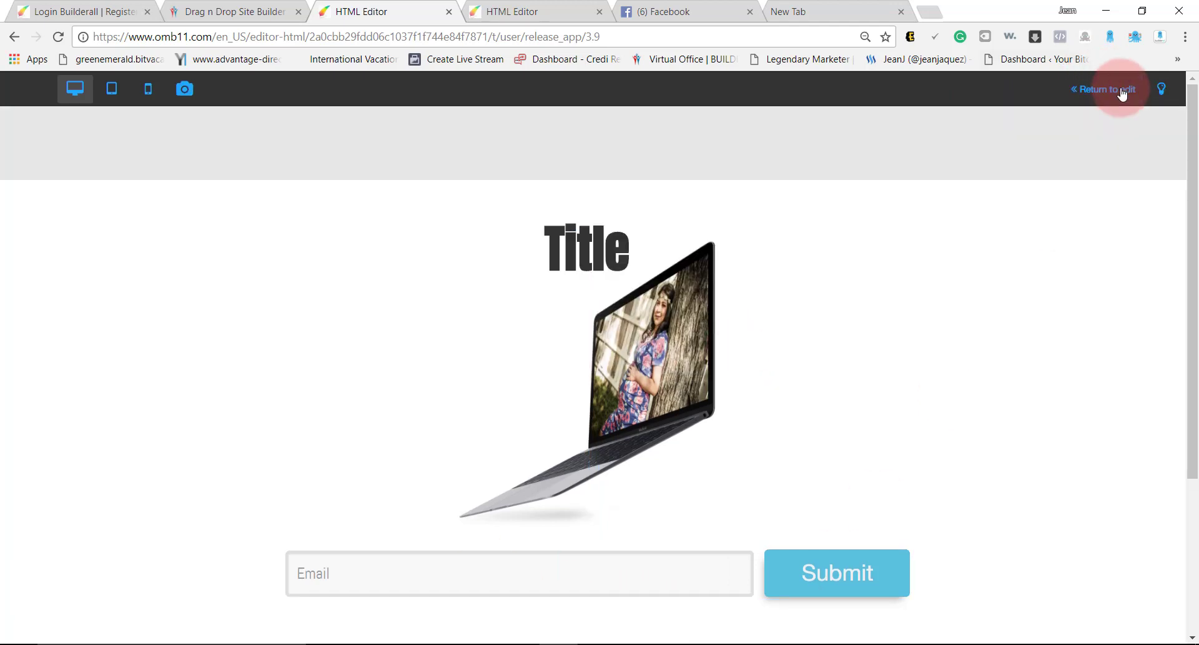
left_click(675, 584)
left_click(826, 581)
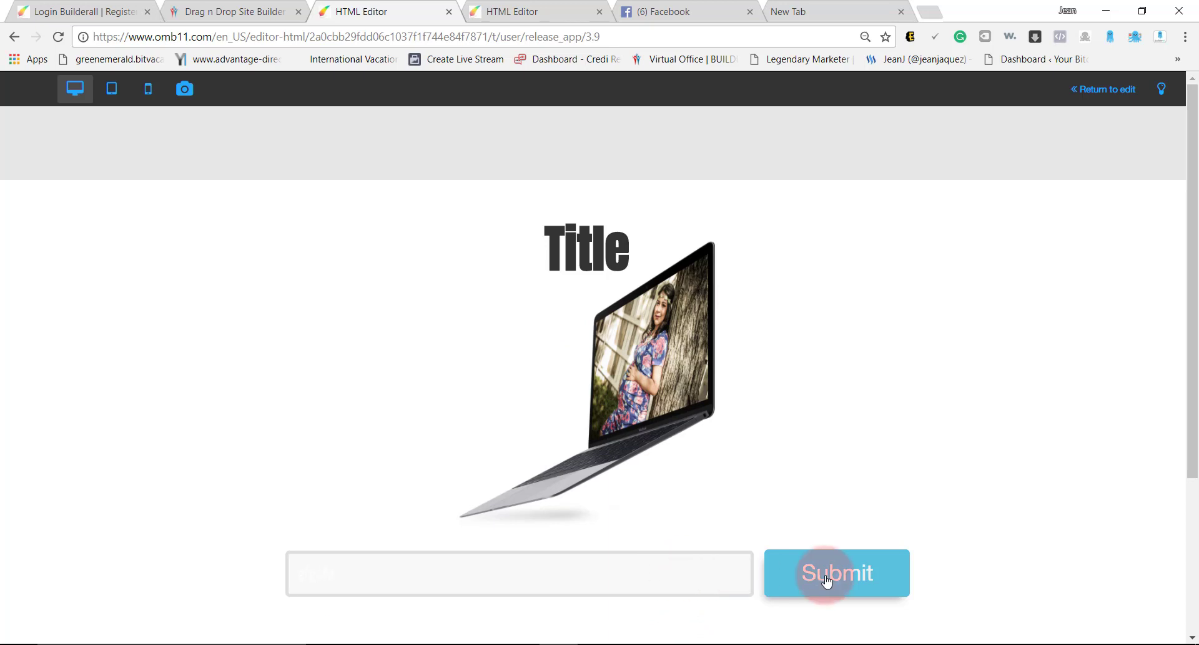
scroll(701, 509, "down", 3)
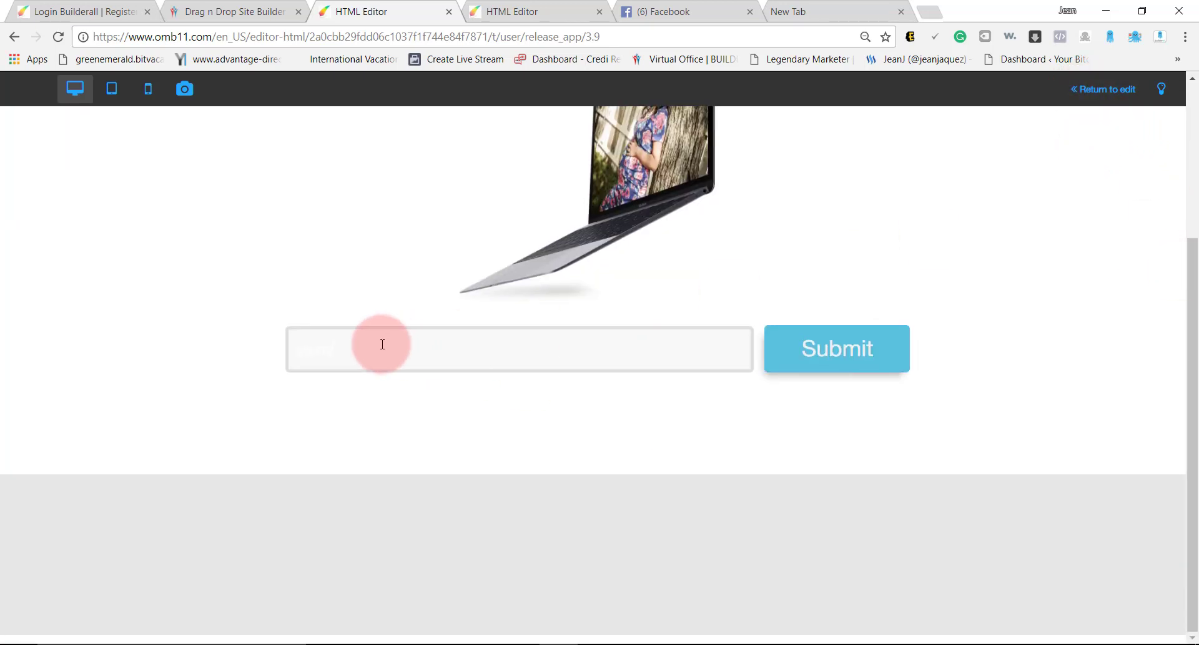
left_click_drag(380, 346, 291, 351)
left_click_drag(491, 357, 281, 351)
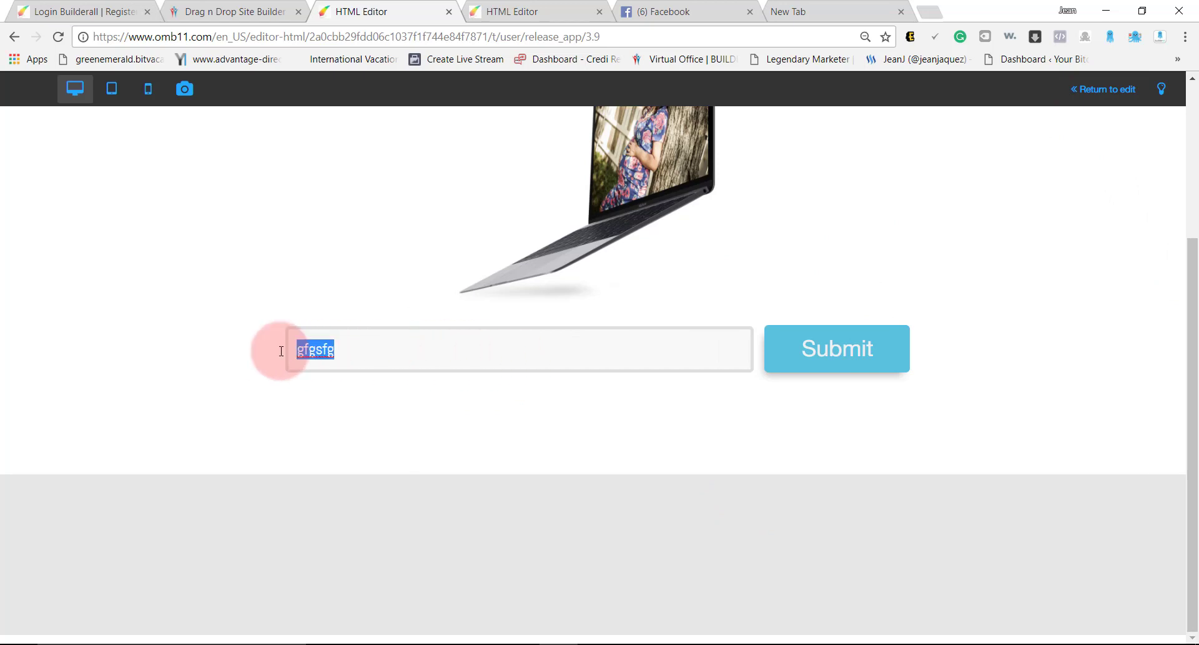
left_click(374, 351)
left_click(1105, 94)
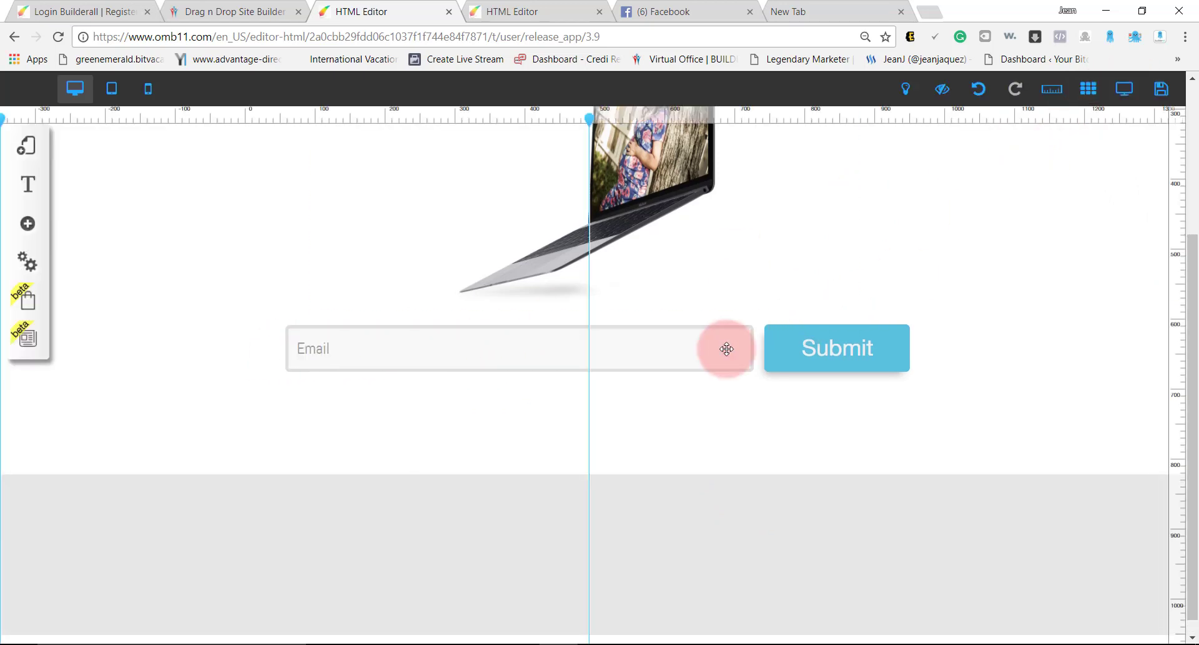
In the email form's Mailmkt_custom_2 style, set the form fields' label color to black.
left_click(637, 347)
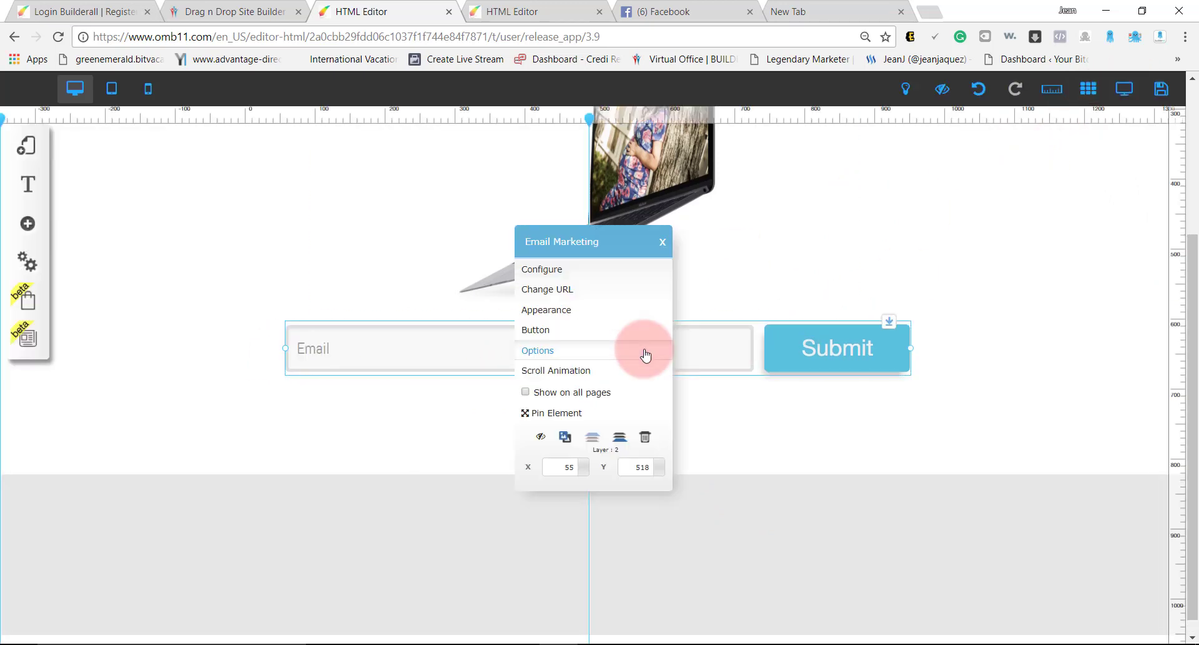
left_click(583, 310)
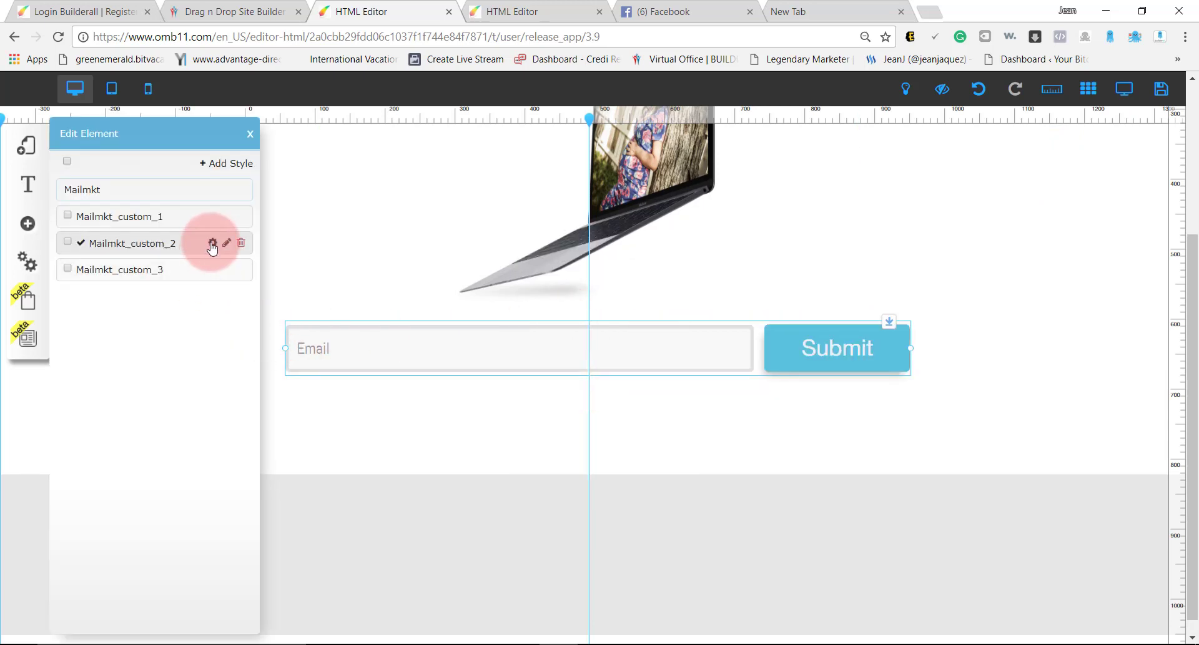
left_click(213, 244)
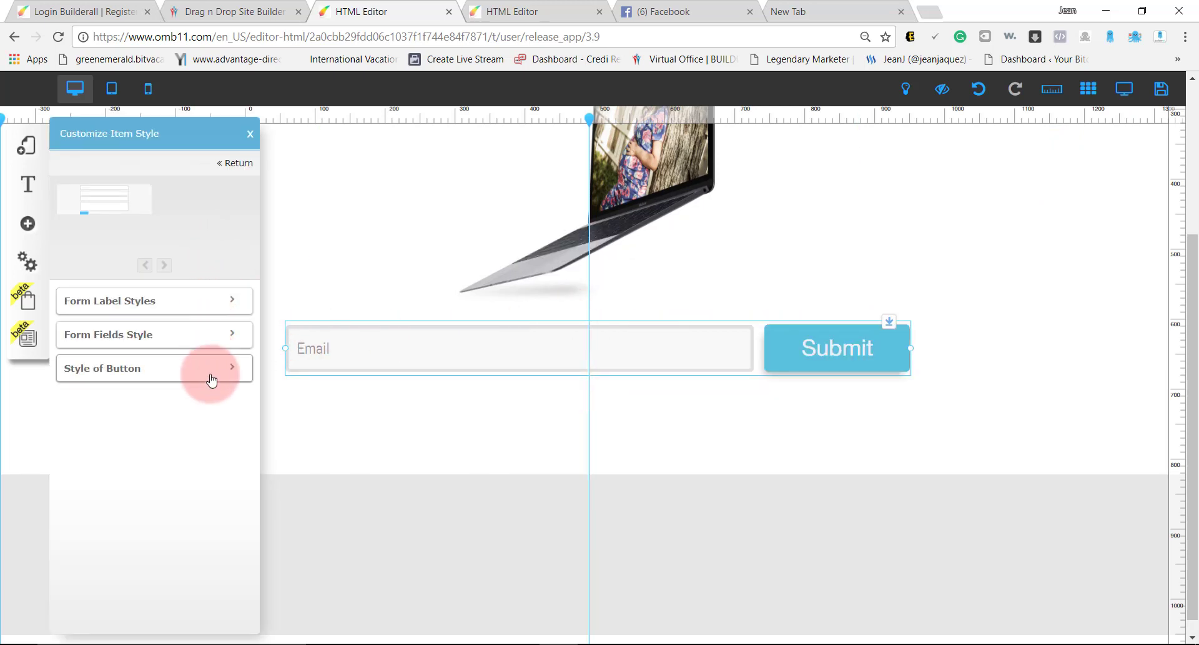
left_click(239, 341)
scroll(255, 366, "down", 2)
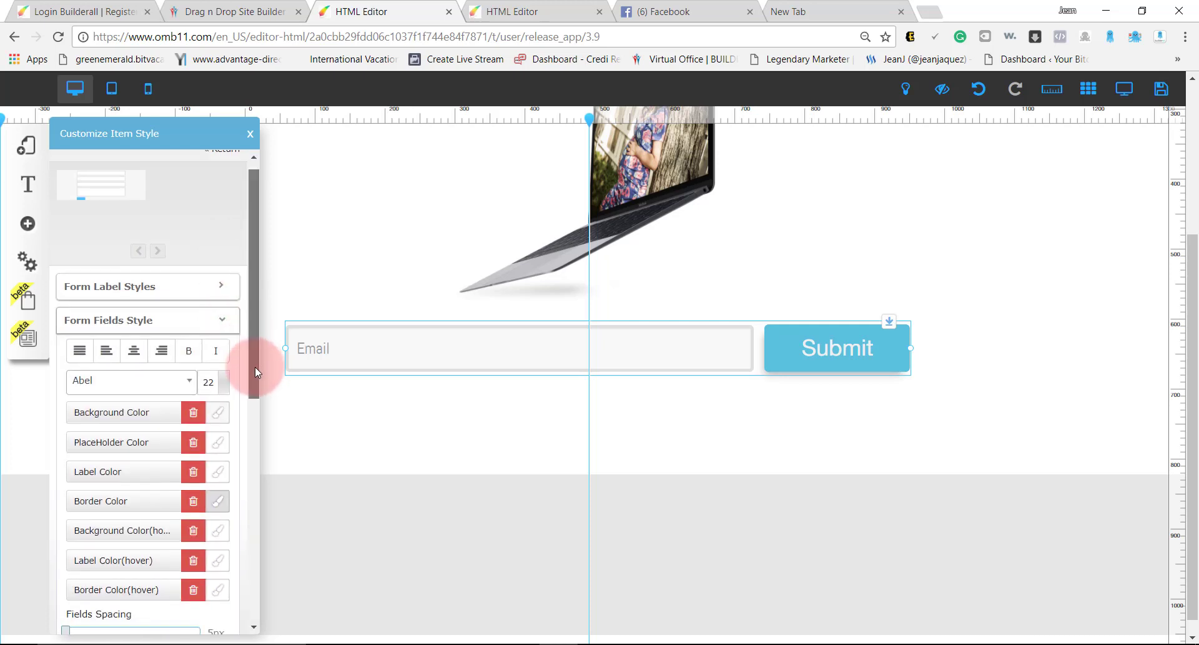
left_click_drag(256, 377, 256, 416)
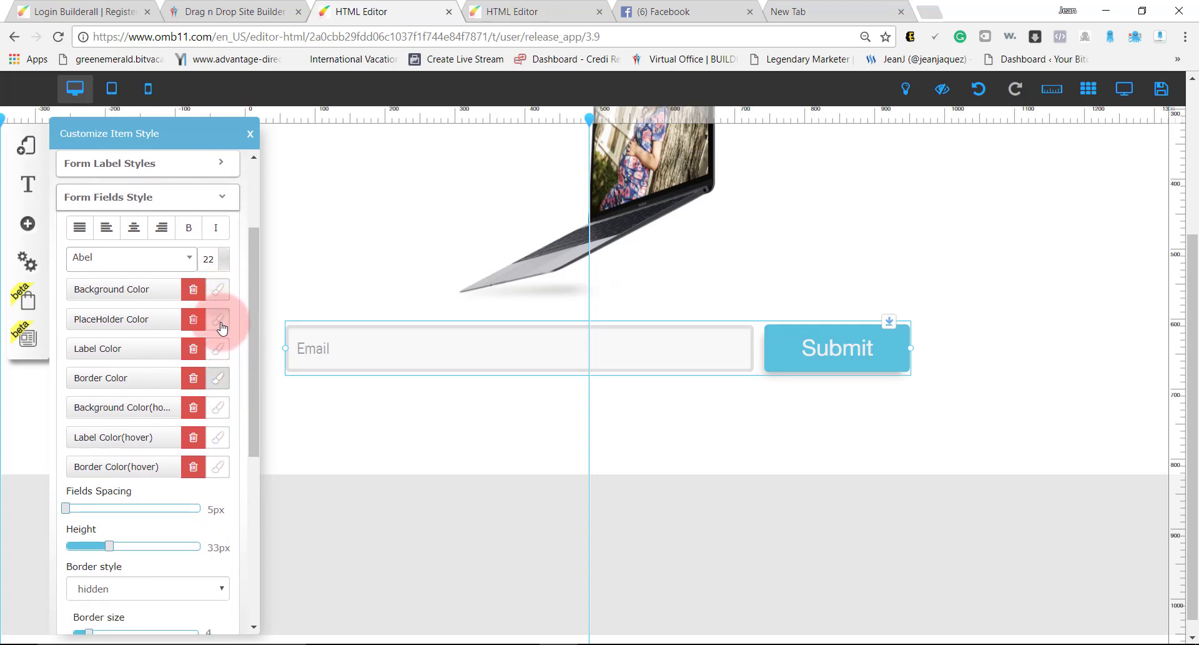
left_click(219, 369)
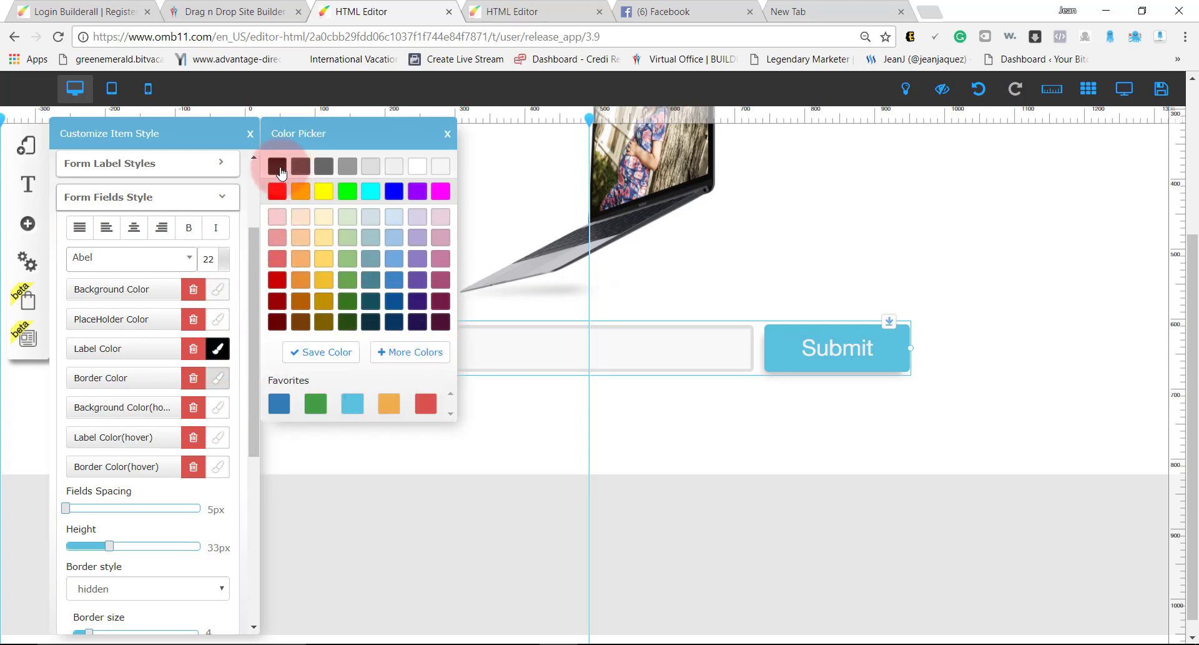
left_click(645, 484)
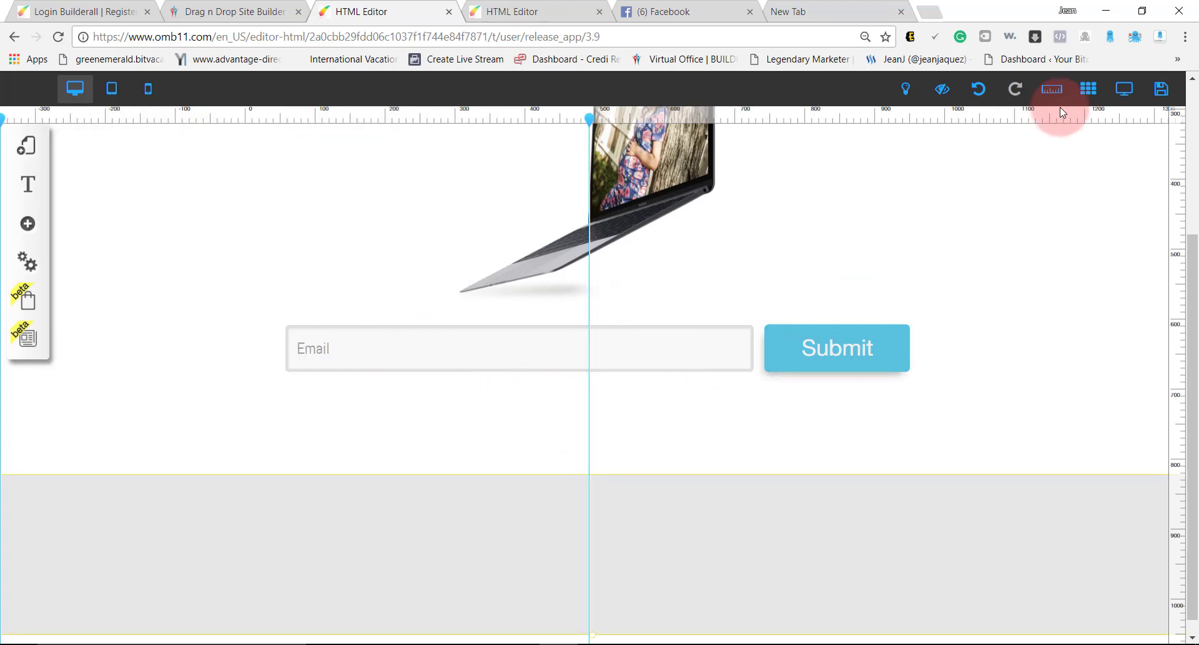
Preview the opt-in page again, enter fadfadfadfaddf in the email field to test its text color, and return to editing.
left_click(1124, 88)
left_click(436, 573)
type("fadf")
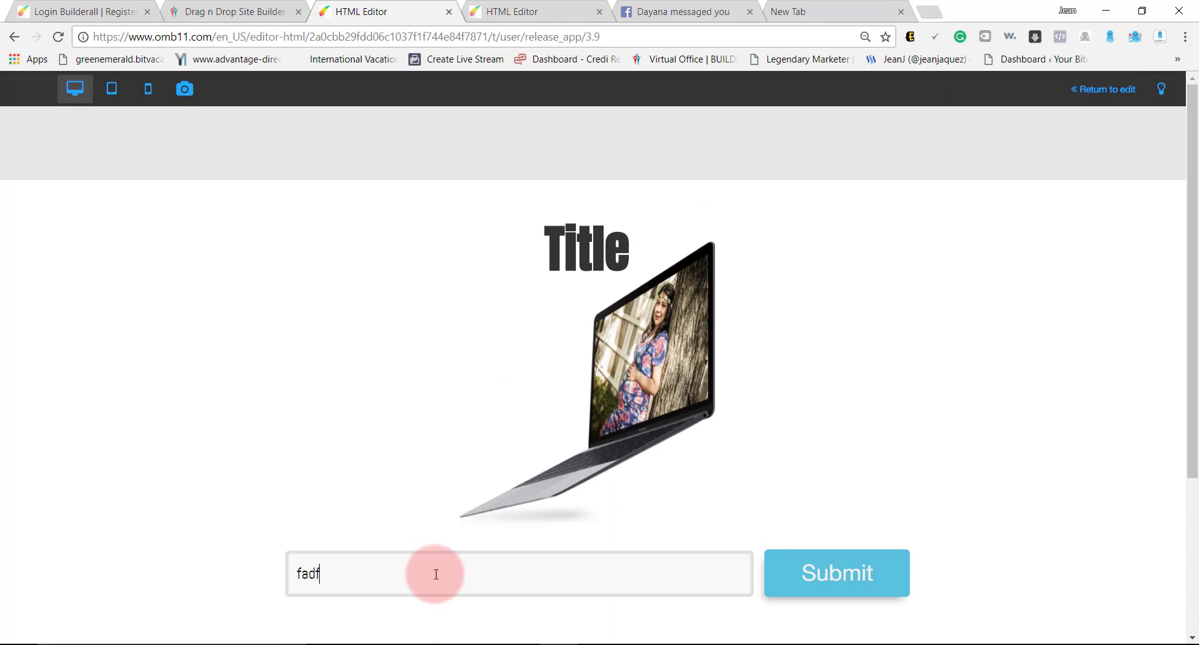
type("adfadfadfaddf")
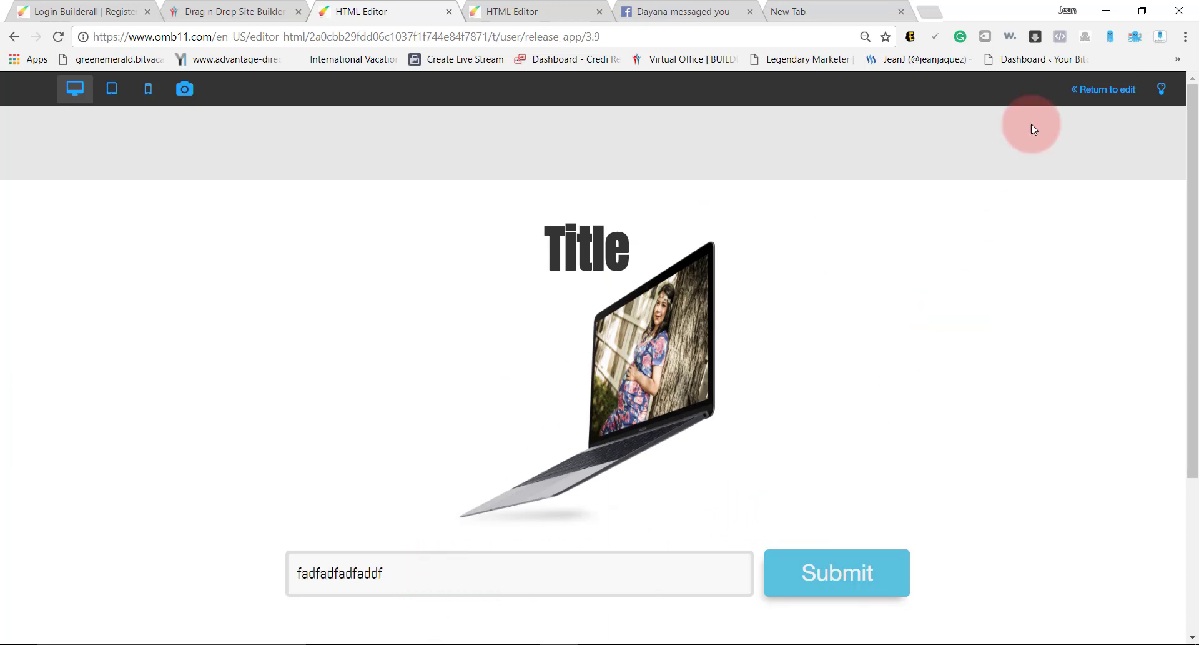
left_click(1076, 89)
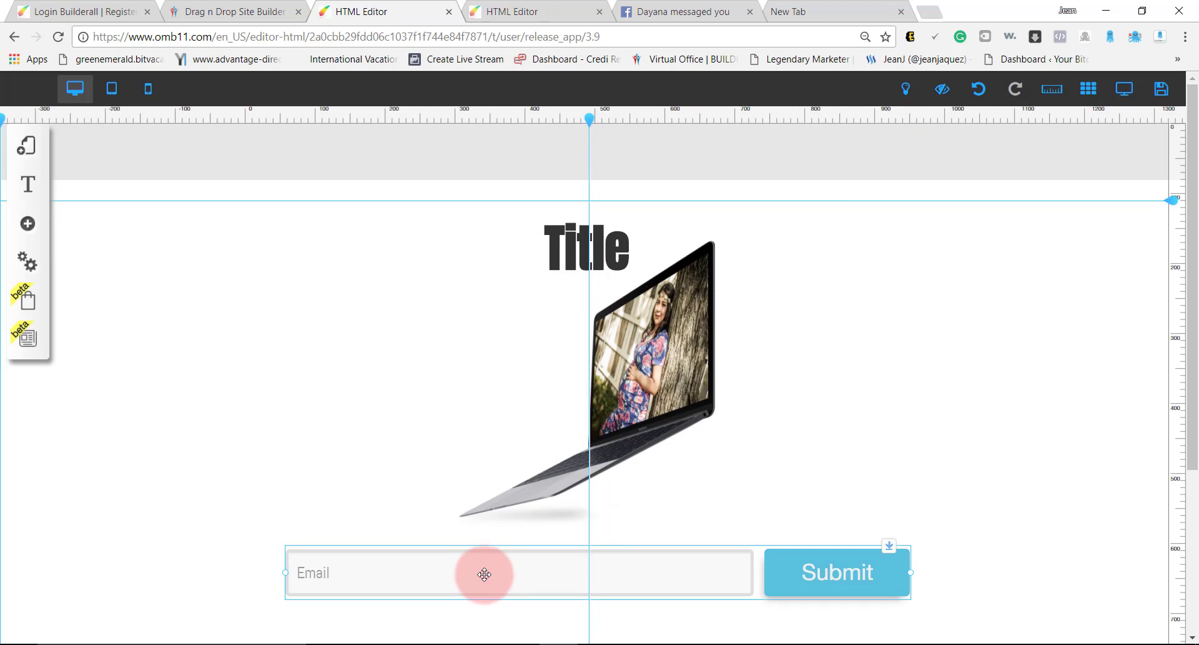
Open the webinarthankyou layout and look over the webinar video page down to the meeting image.
scroll(485, 573, "down", 3)
scroll(484, 572, "up", 3)
left_click(30, 160)
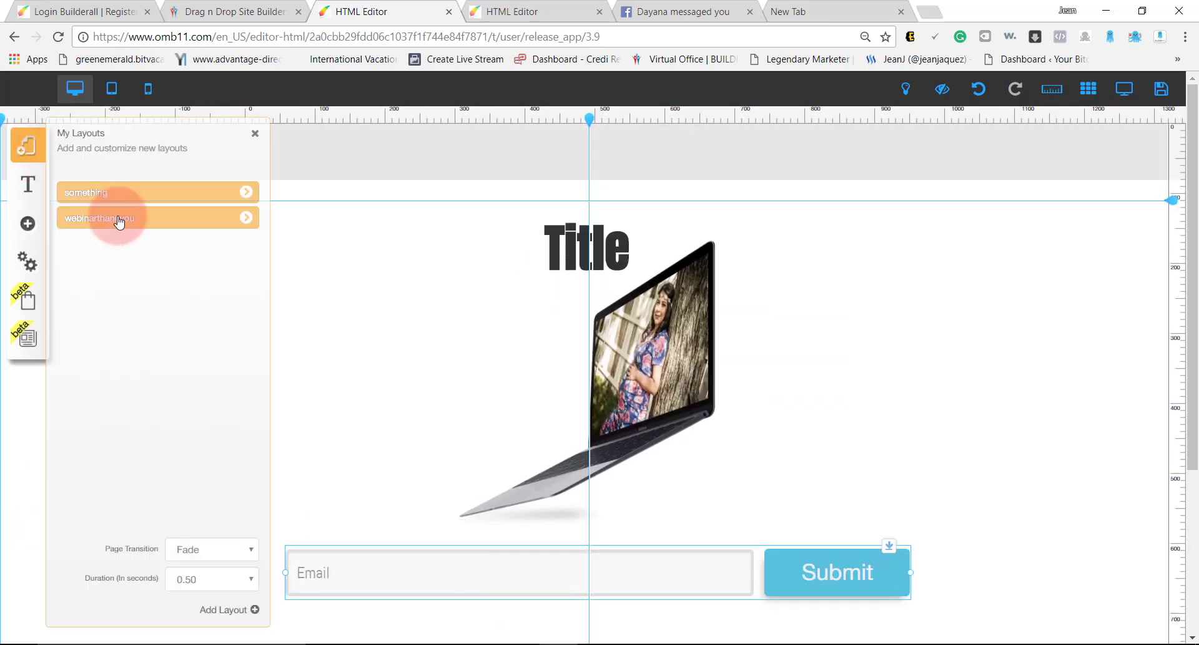
left_click(217, 226)
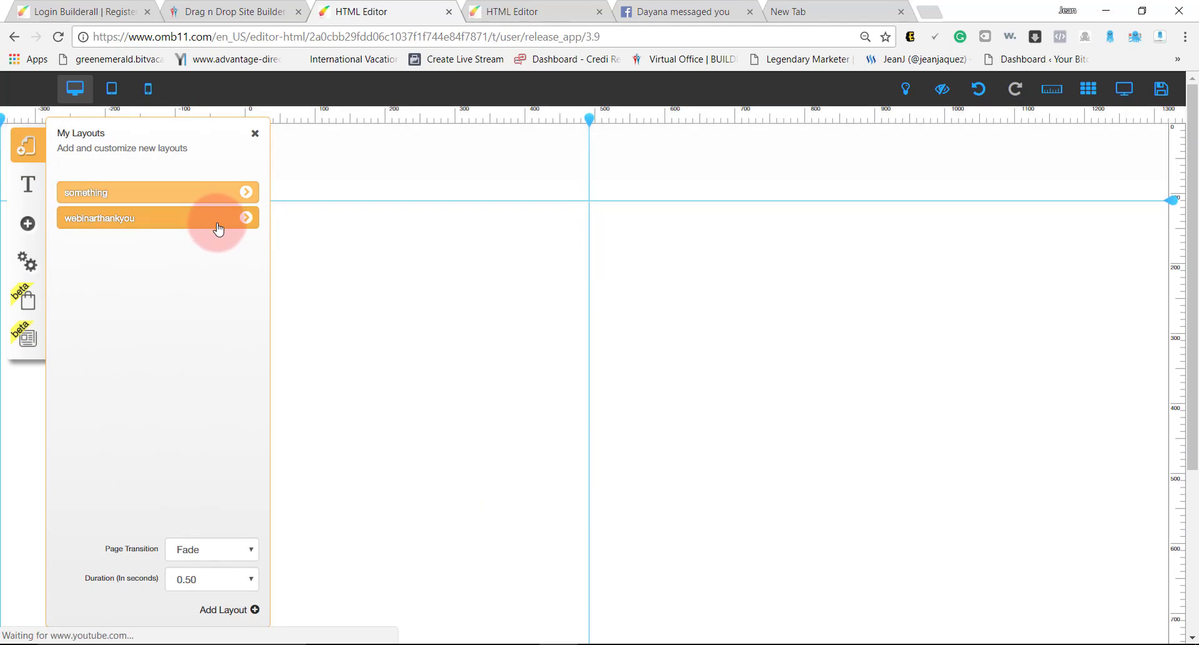
left_click(256, 139)
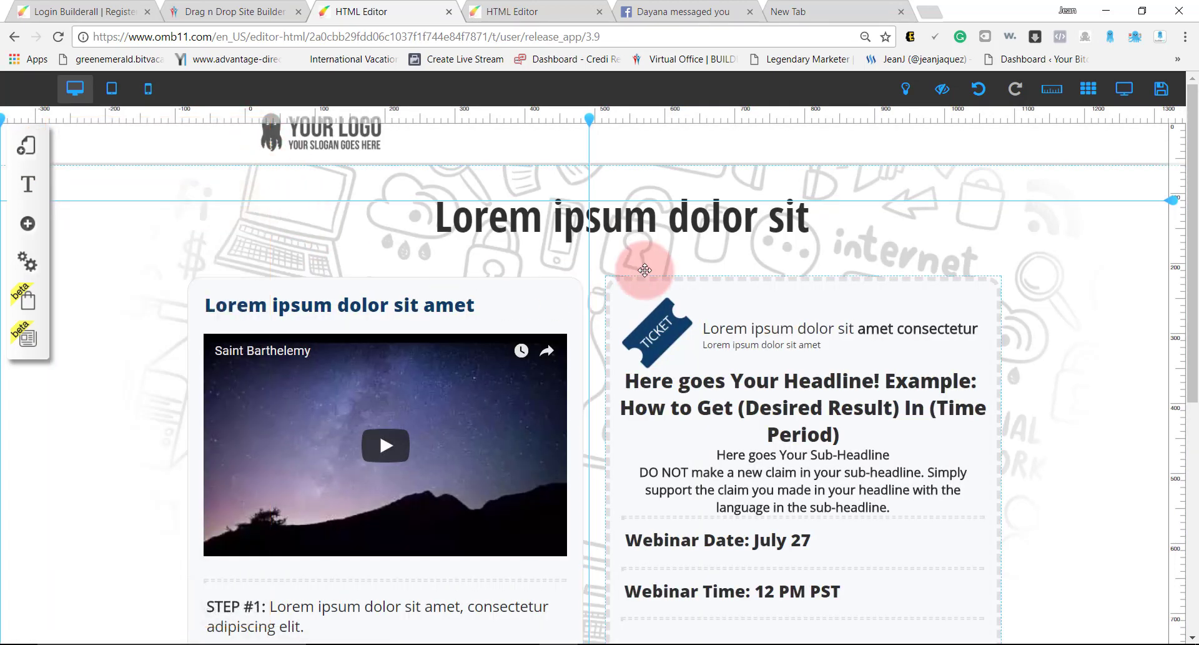
scroll(615, 381, "down", 5)
left_click(752, 401)
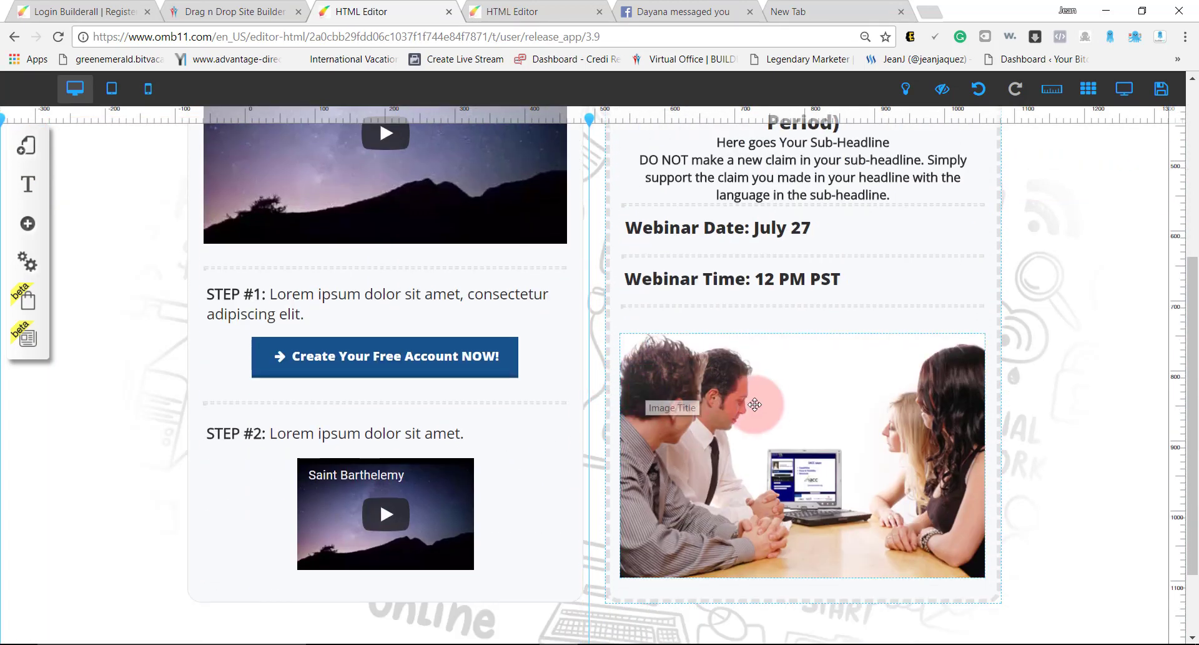
Look over the webinar video page, including both videos, the free account button, the webinar details and the meeting image.
scroll(499, 418, "up", 5)
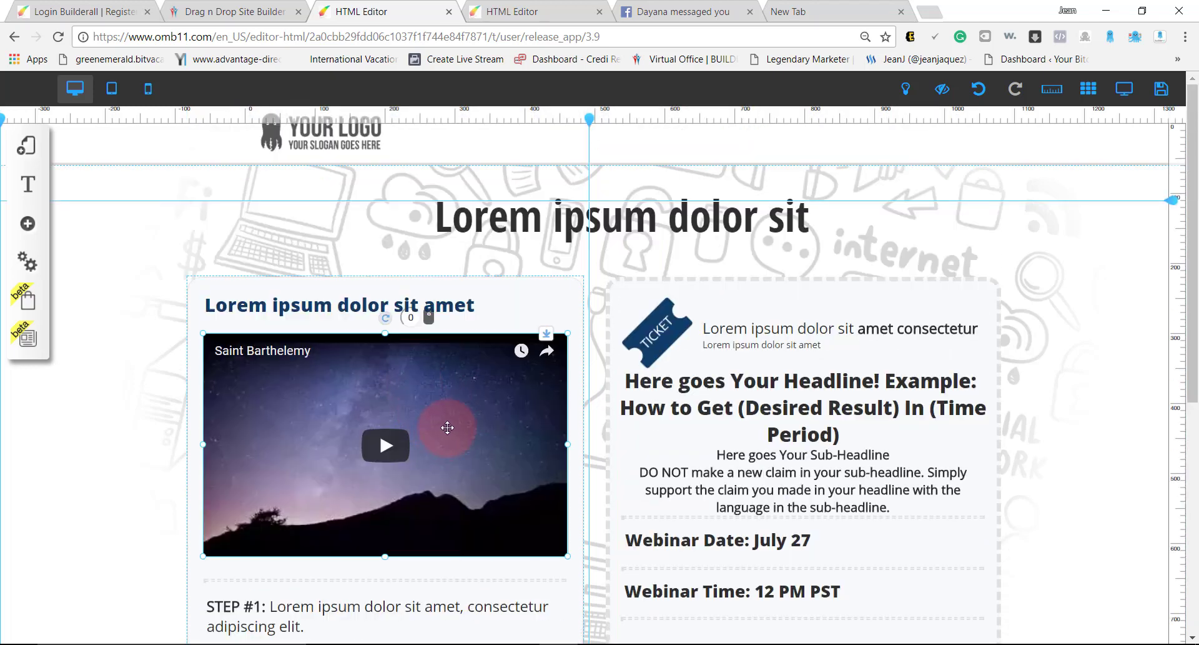
scroll(448, 427, "down", 6)
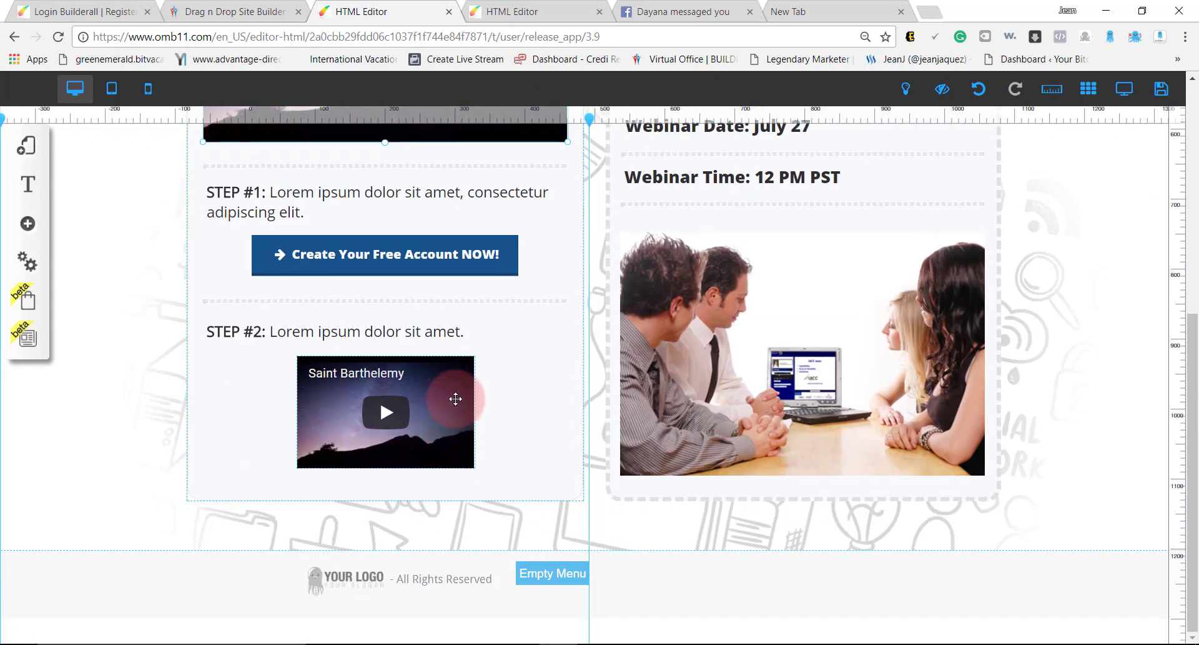
left_click(440, 256)
left_click(1088, 88)
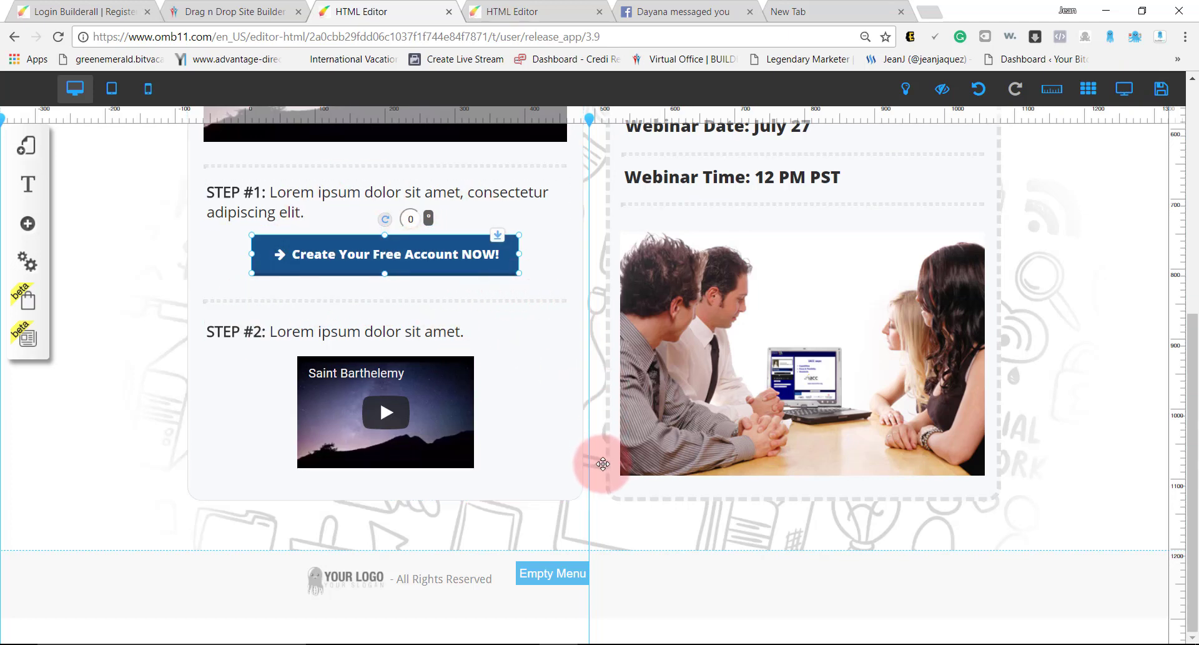
scroll(618, 482, "up", 6)
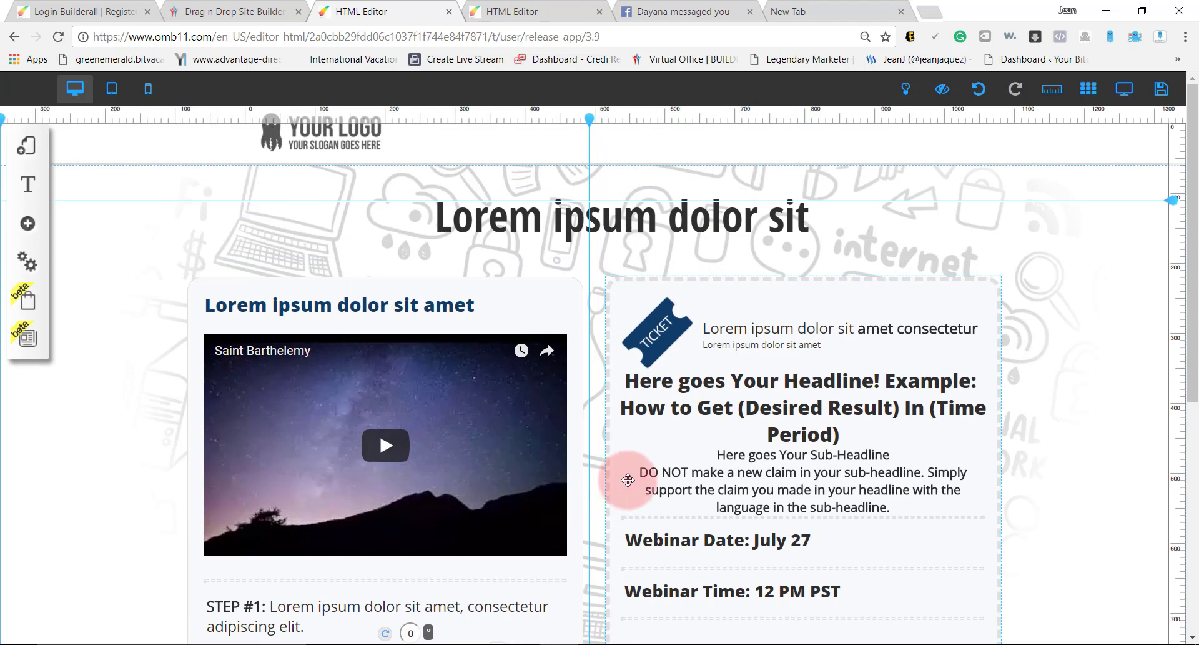
scroll(758, 428, "down", 5)
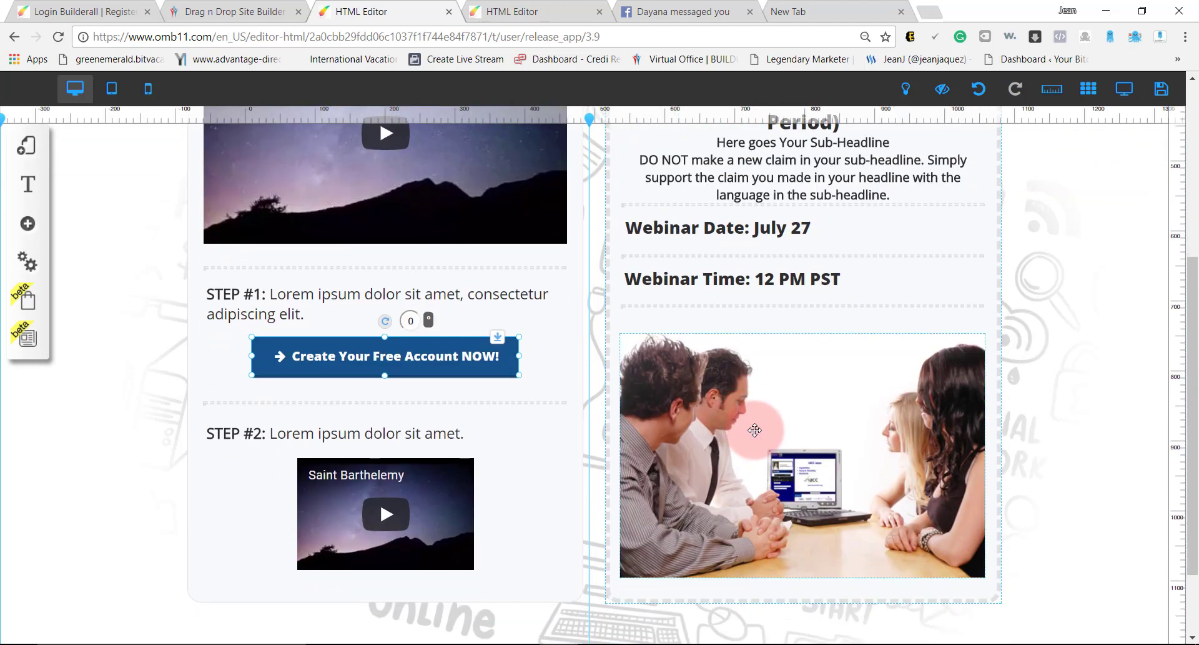
left_click(767, 275)
scroll(610, 503, "up", 4)
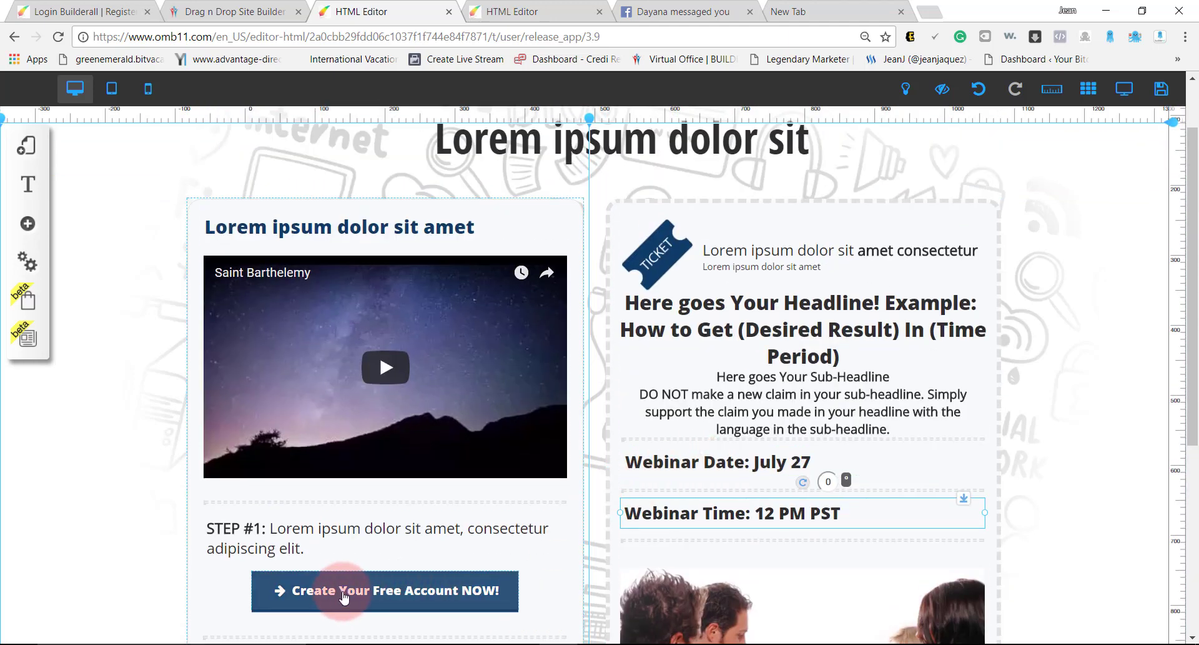
left_click(343, 597)
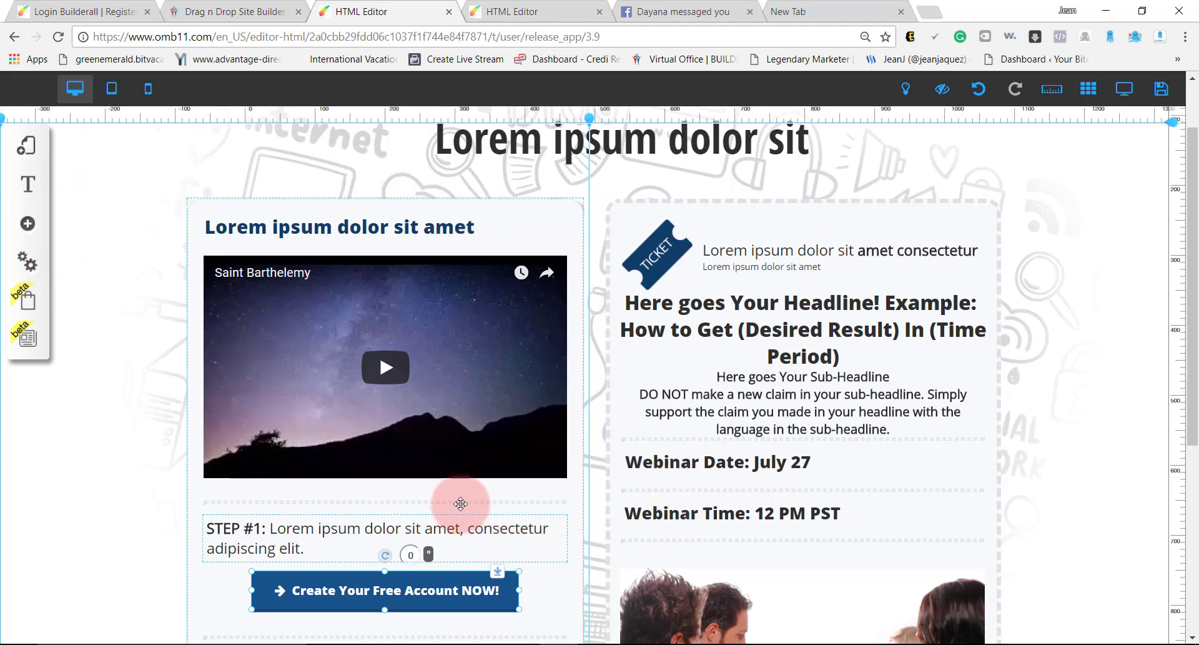
Look at the page templates that can be added to the webinarthankyou layout, and close them without adding a page.
left_click(23, 225)
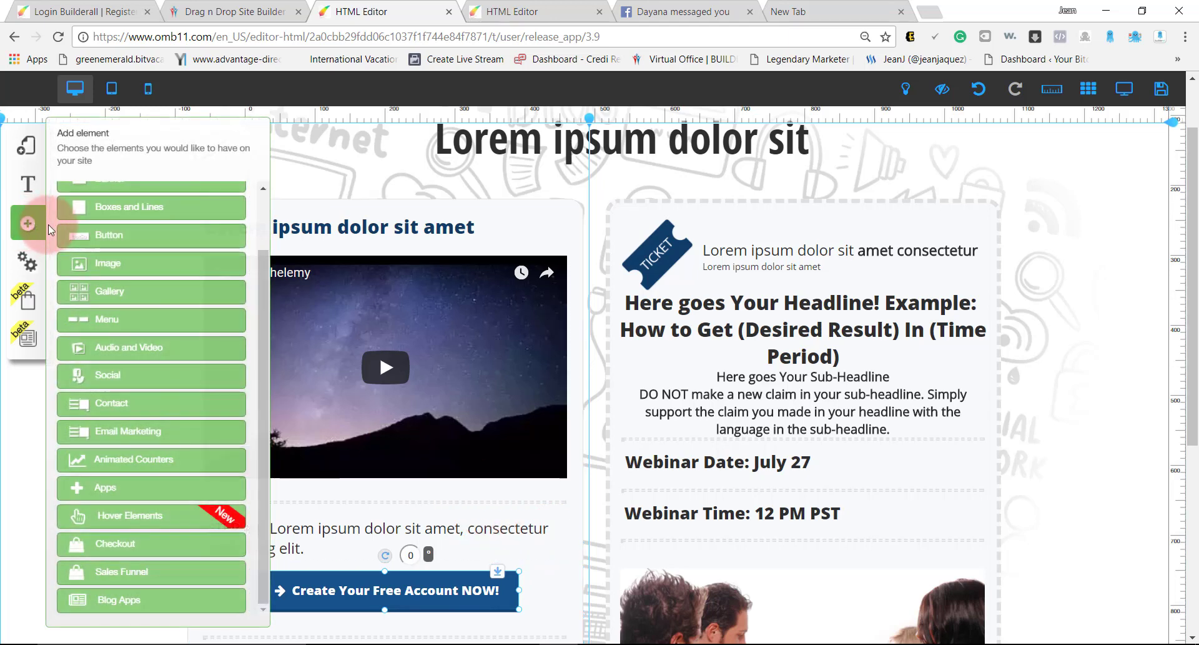
left_click(26, 146)
left_click(253, 229)
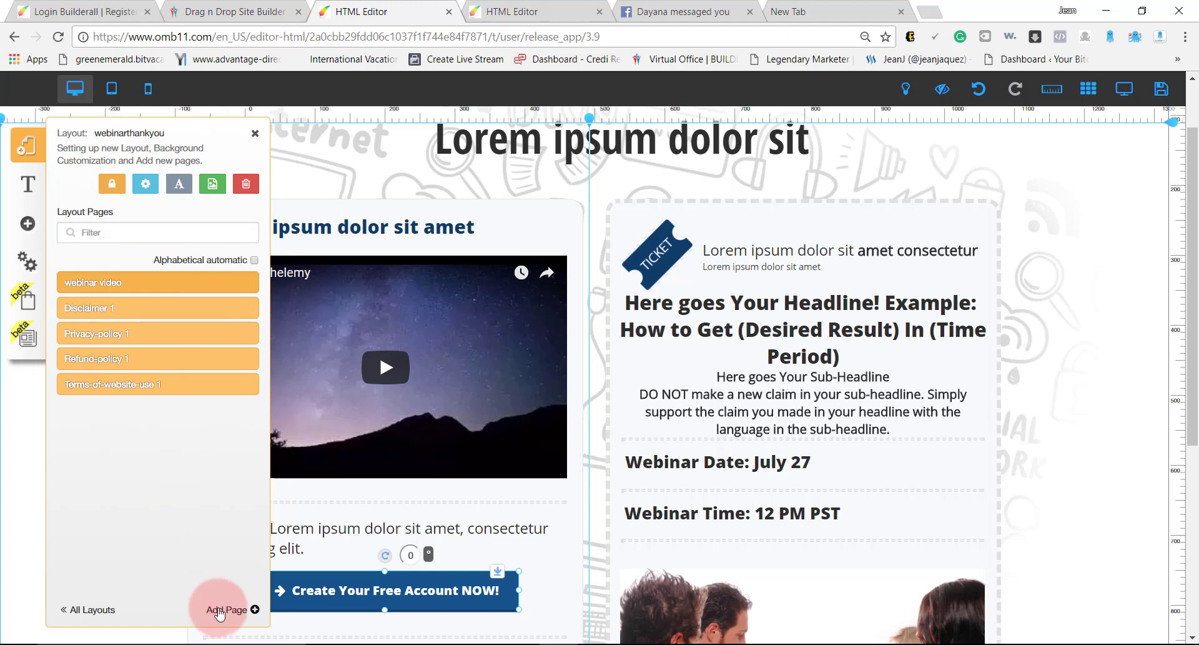
left_click(236, 612)
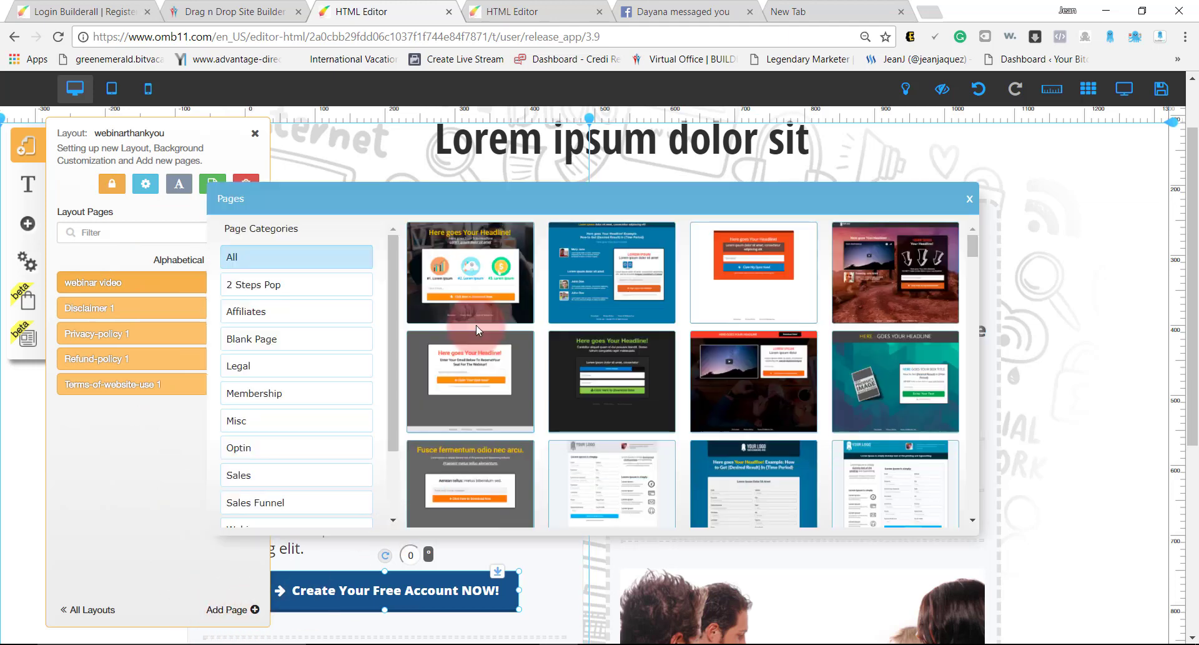
left_click(970, 201)
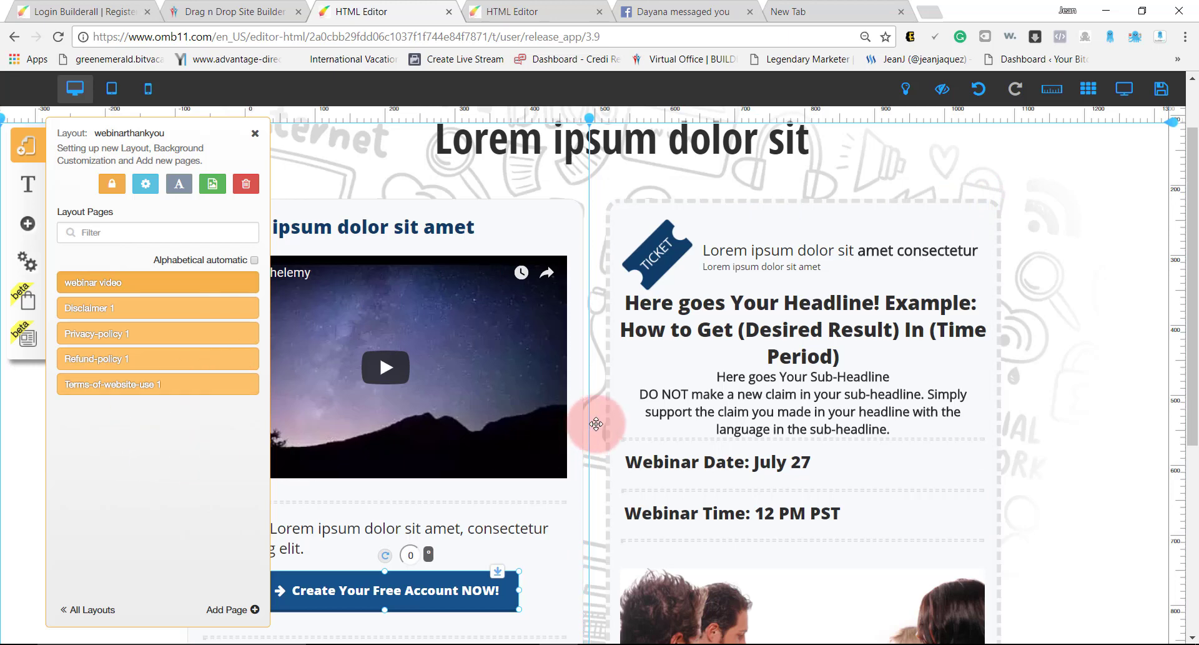
scroll(595, 423, "down", 5)
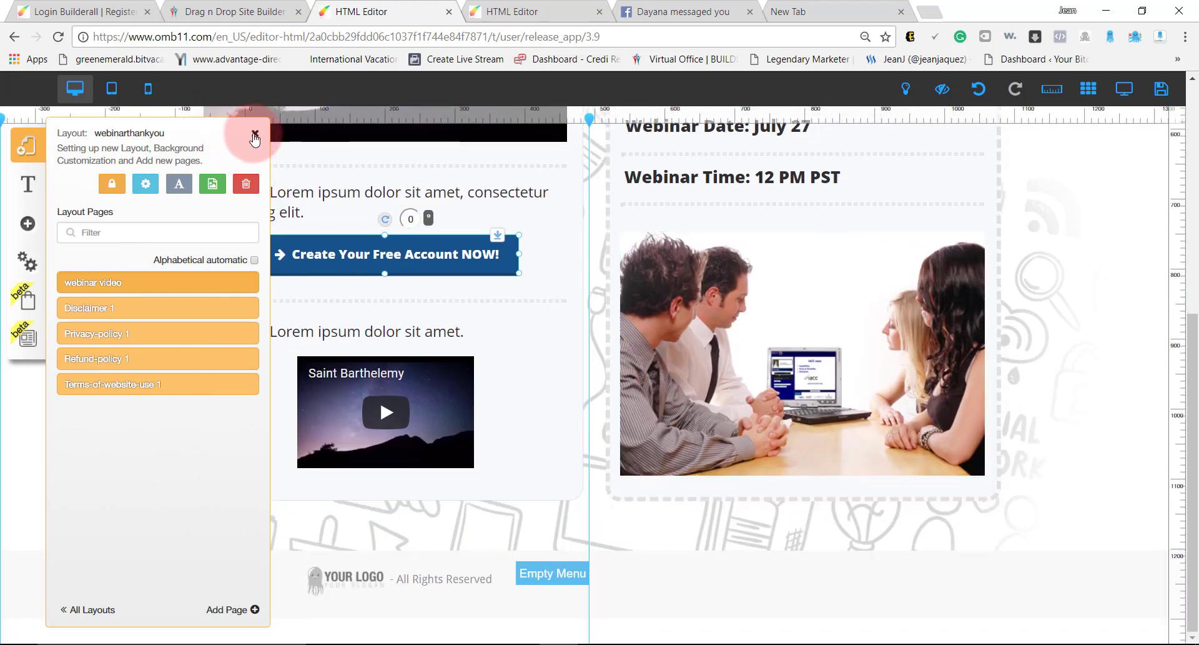
left_click(255, 138)
Move the webinar video page's main headline slightly lower and further left above the two columns, and look over the available page elements.
scroll(602, 253, "up", 6)
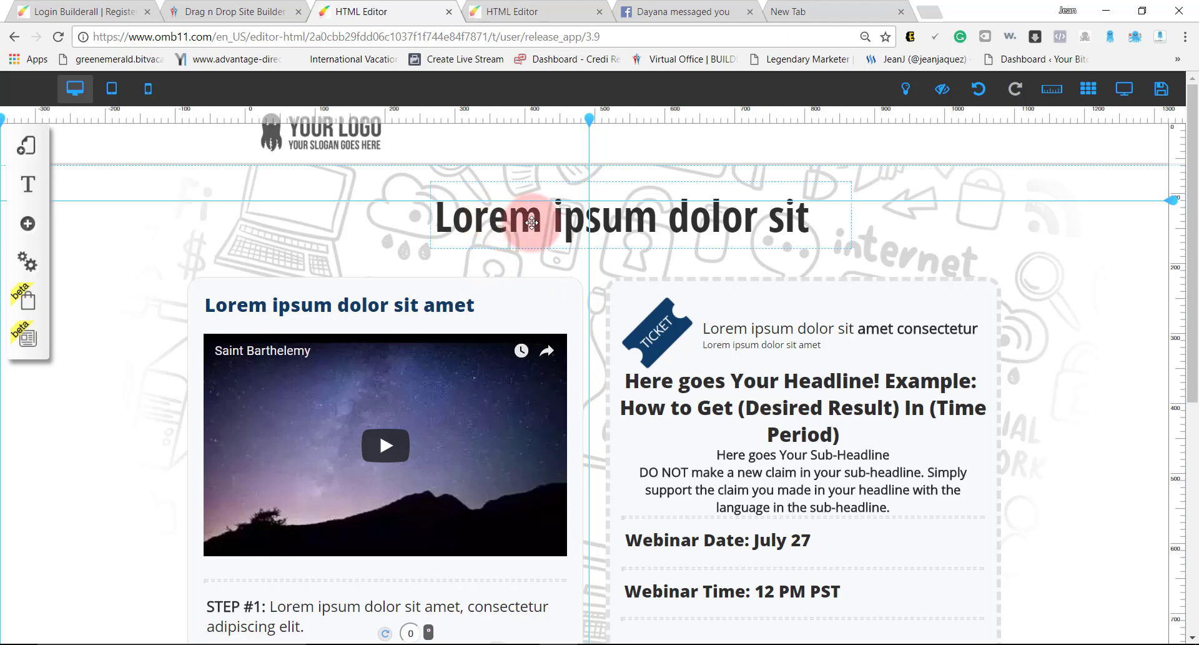
left_click_drag(532, 221, 523, 243)
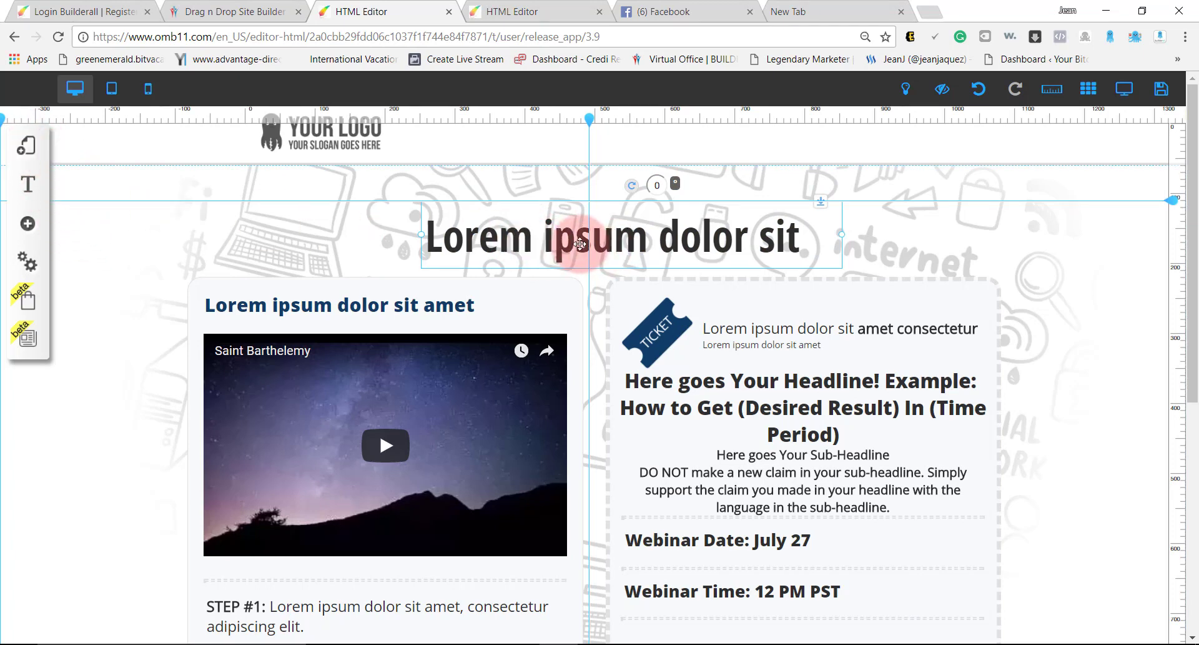
left_click(33, 234)
left_click_drag(264, 250, 264, 285)
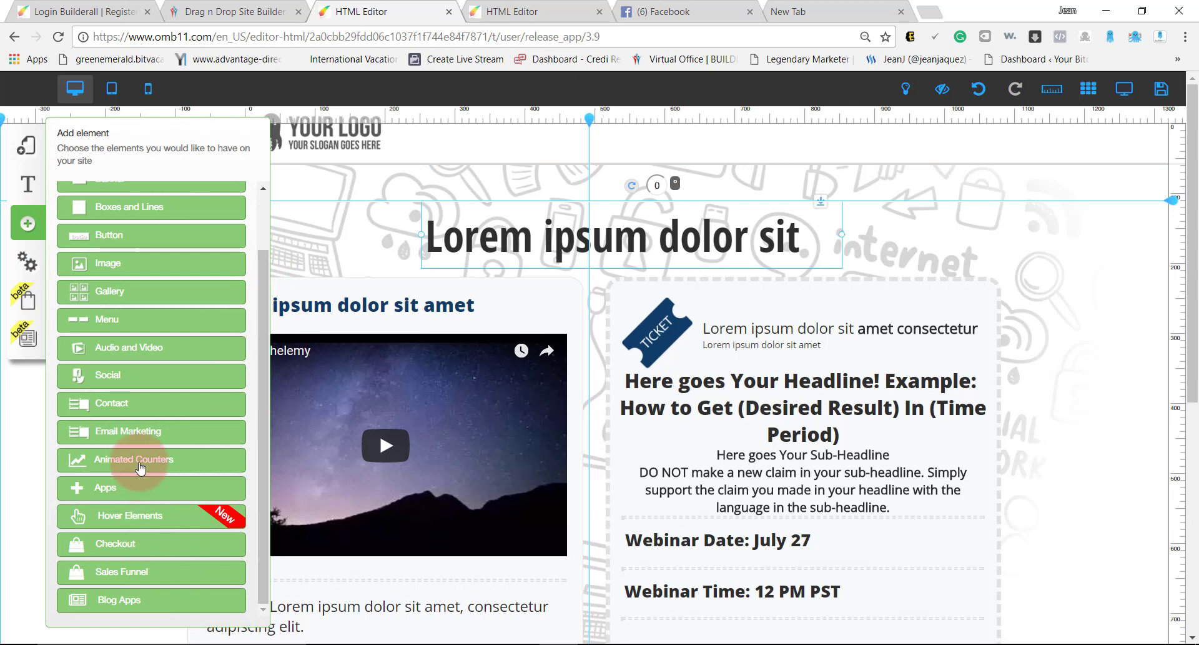
left_click_drag(265, 275, 264, 201)
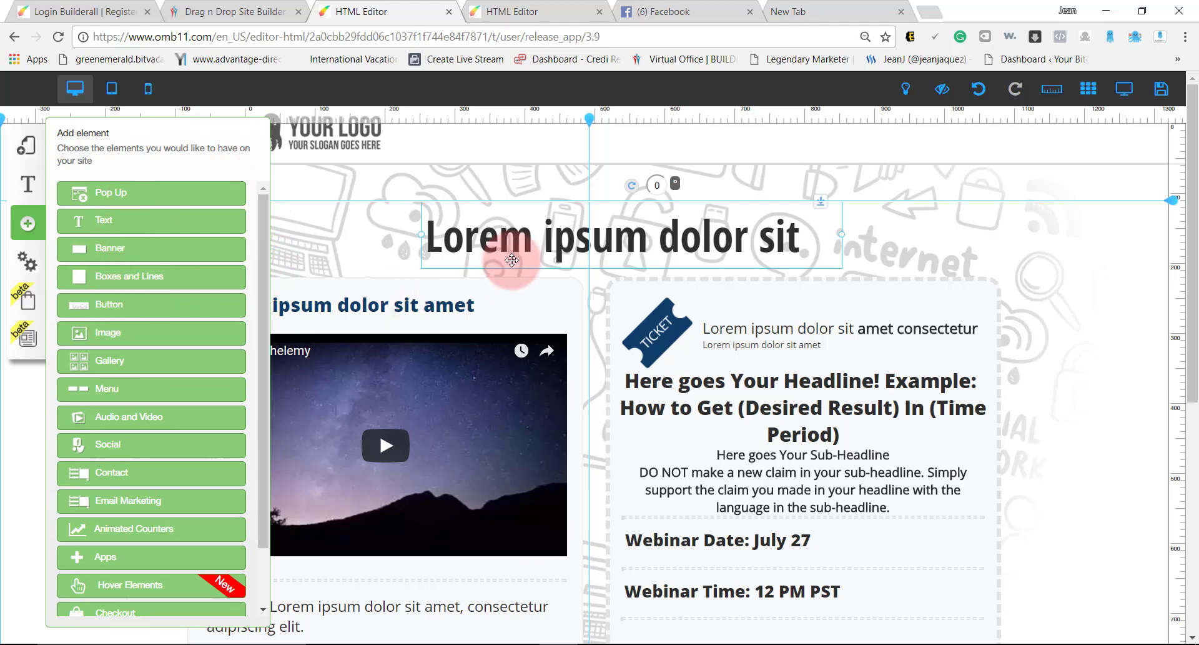
left_click_drag(546, 250, 528, 247)
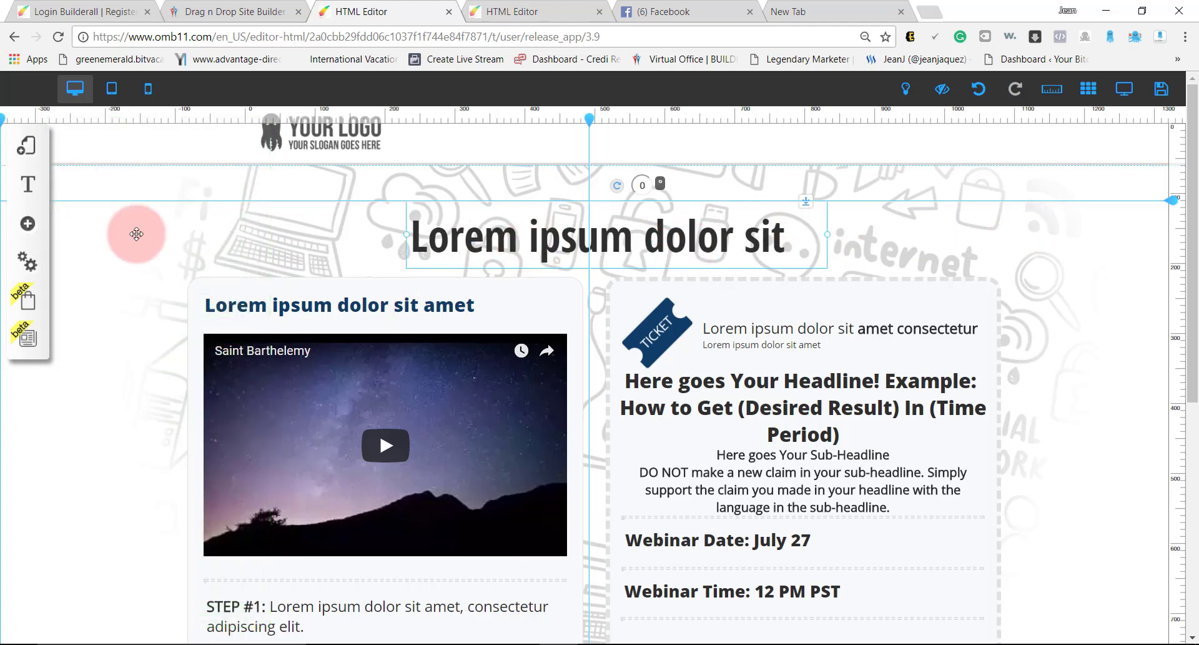
Switch to the something layout with the opt-in page and look over the layout's settings.
left_click(31, 157)
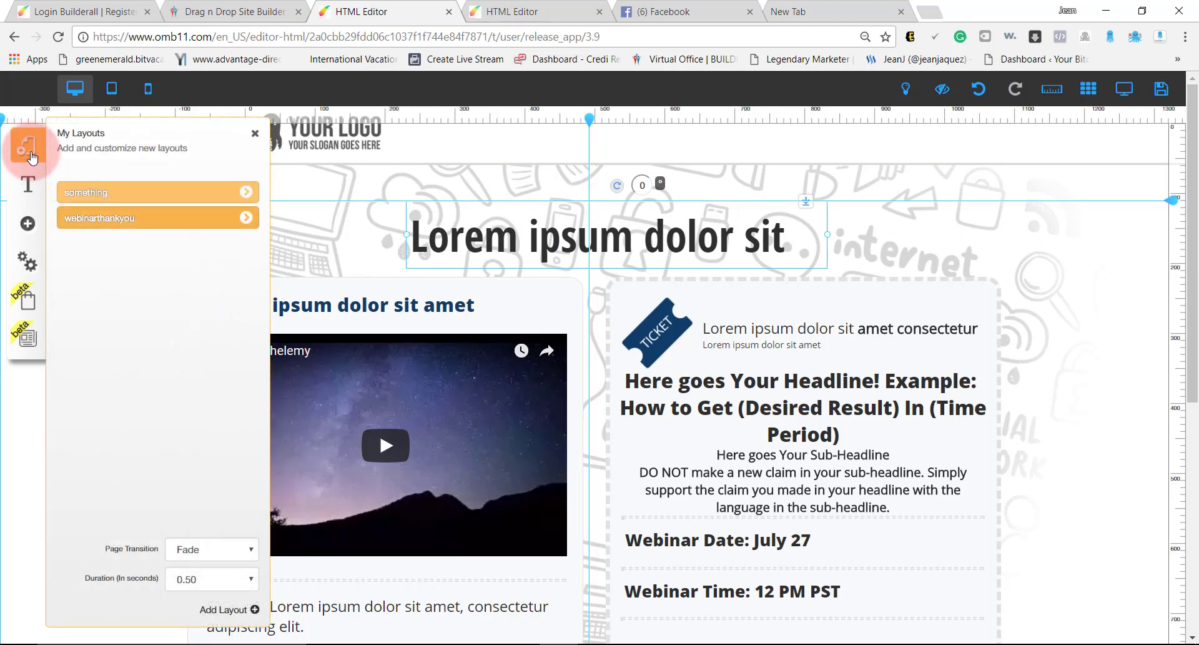
left_click(249, 194)
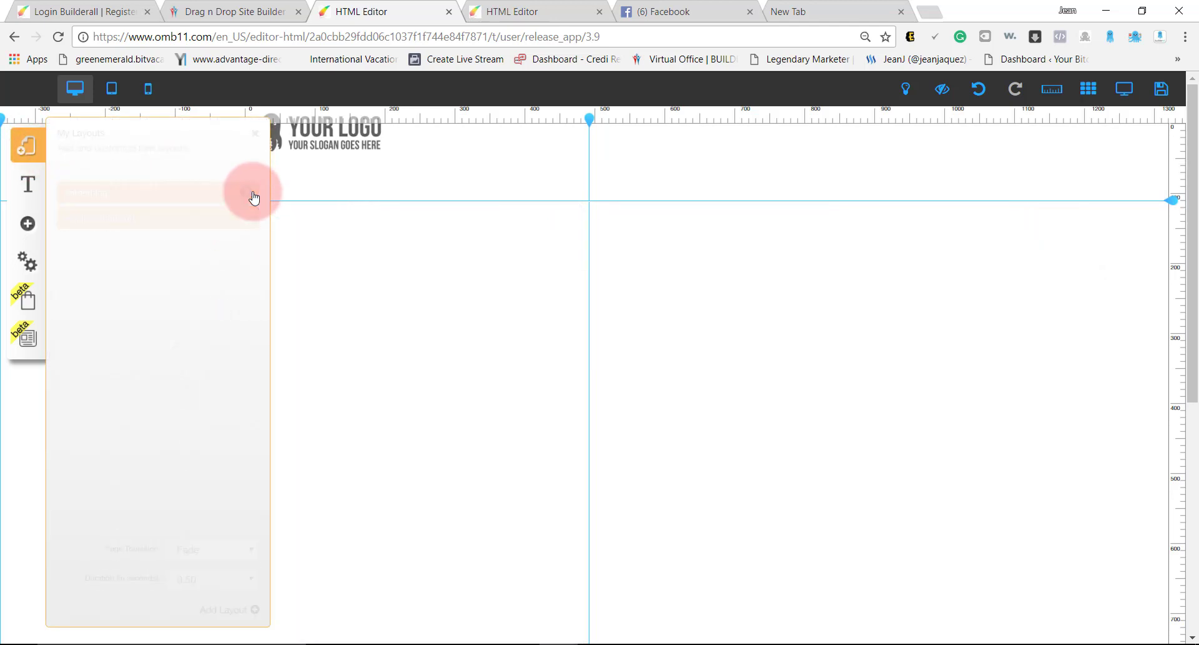
left_click(145, 183)
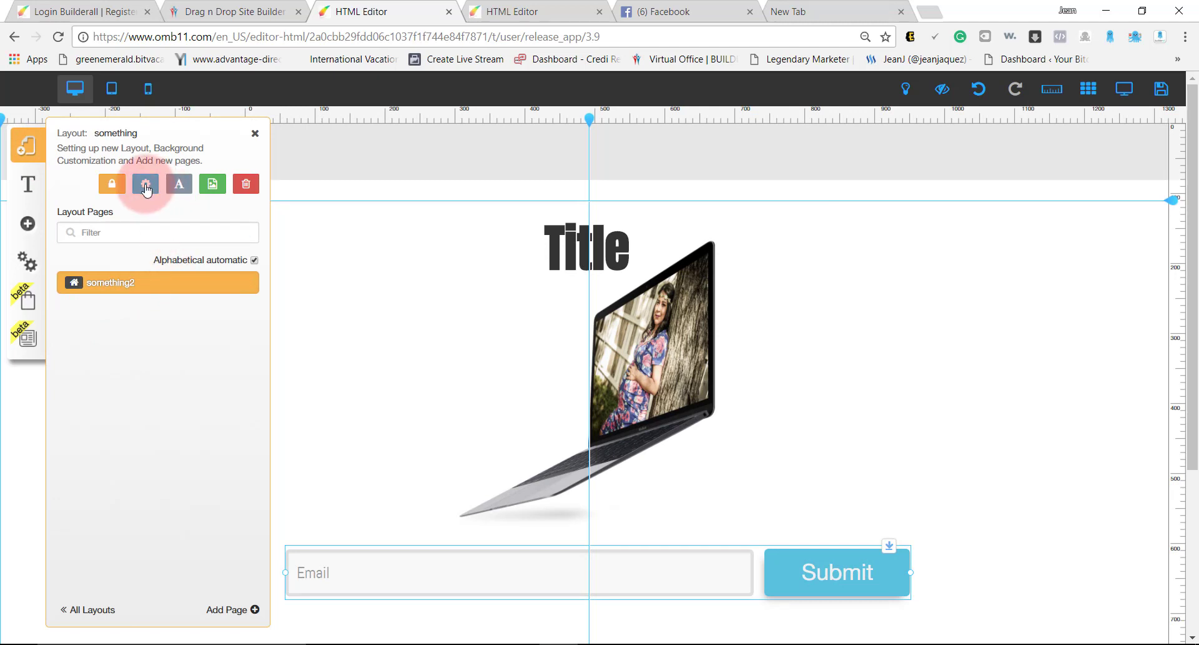
left_click_drag(254, 340, 266, 178)
left_click(195, 567)
left_click(84, 609)
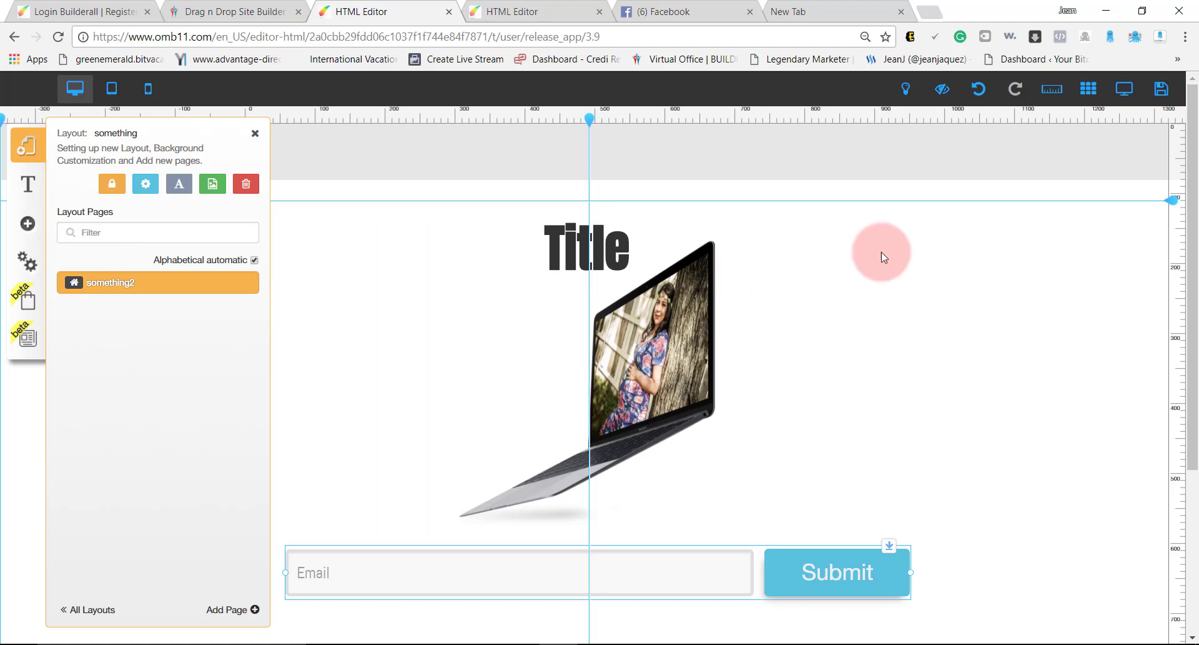
Set the something layout's background image to the light blue bokeh picture from the Backgrounds folder.
left_click(212, 184)
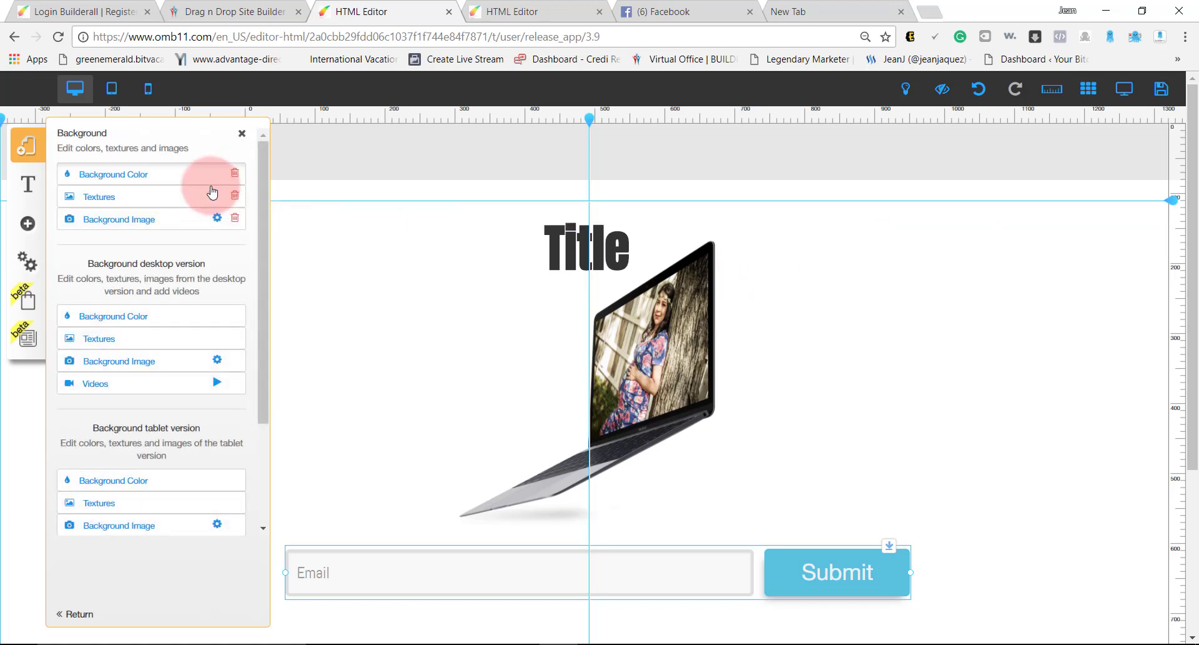
left_click(80, 610)
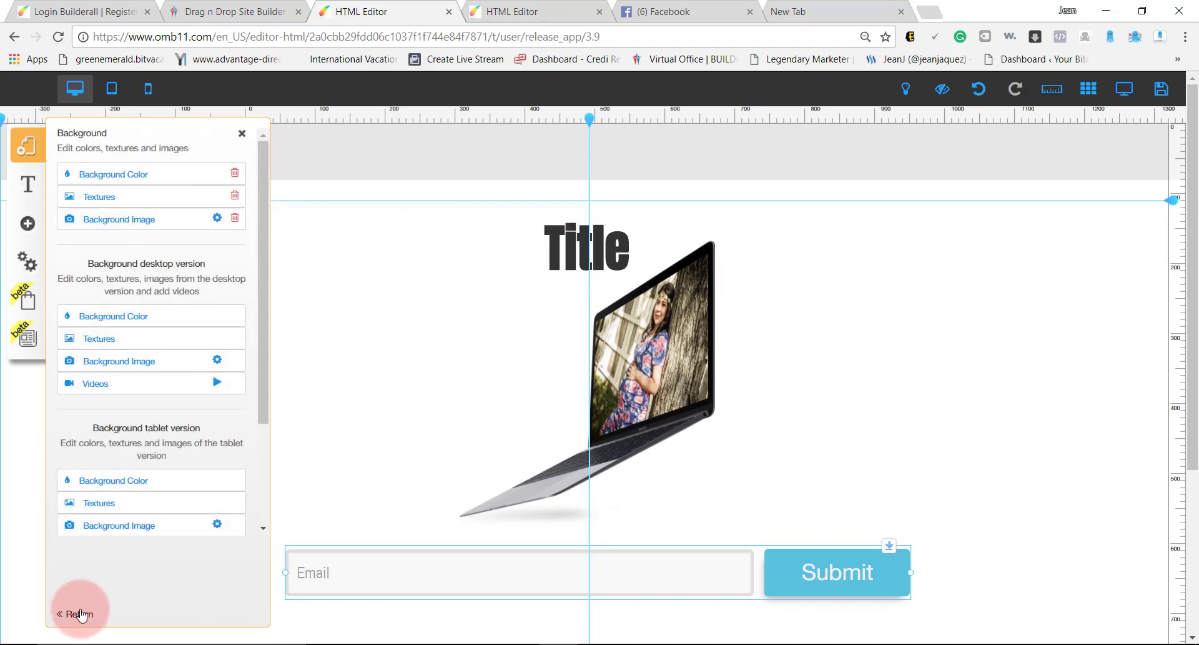
left_click(82, 615)
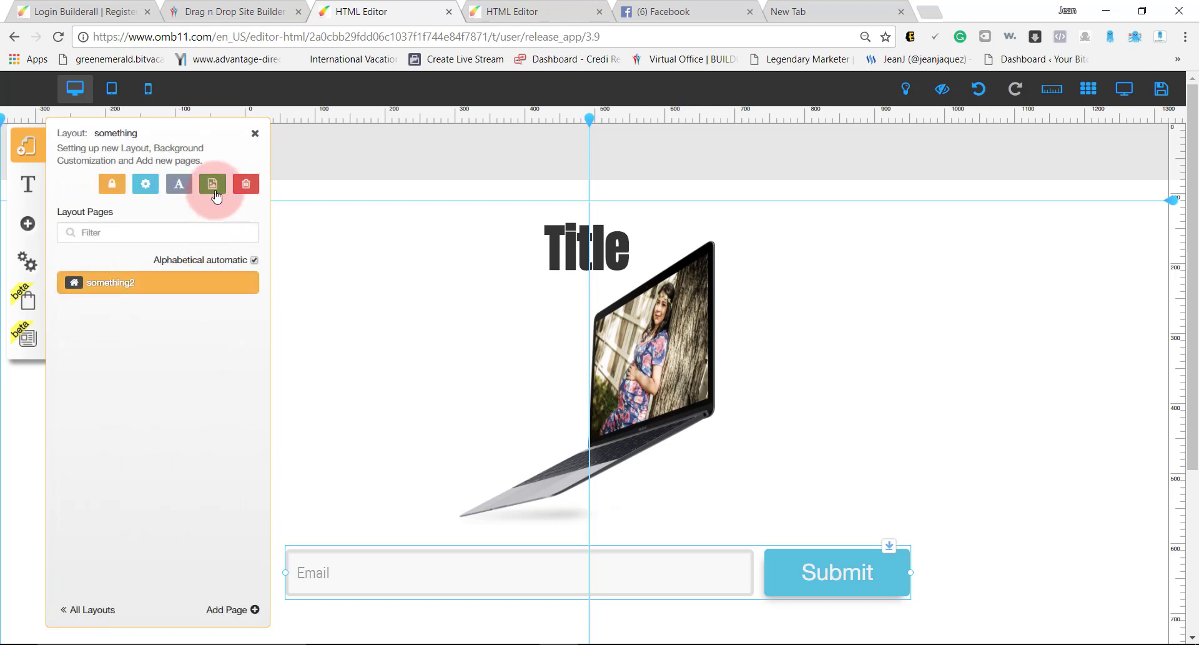
left_click(213, 185)
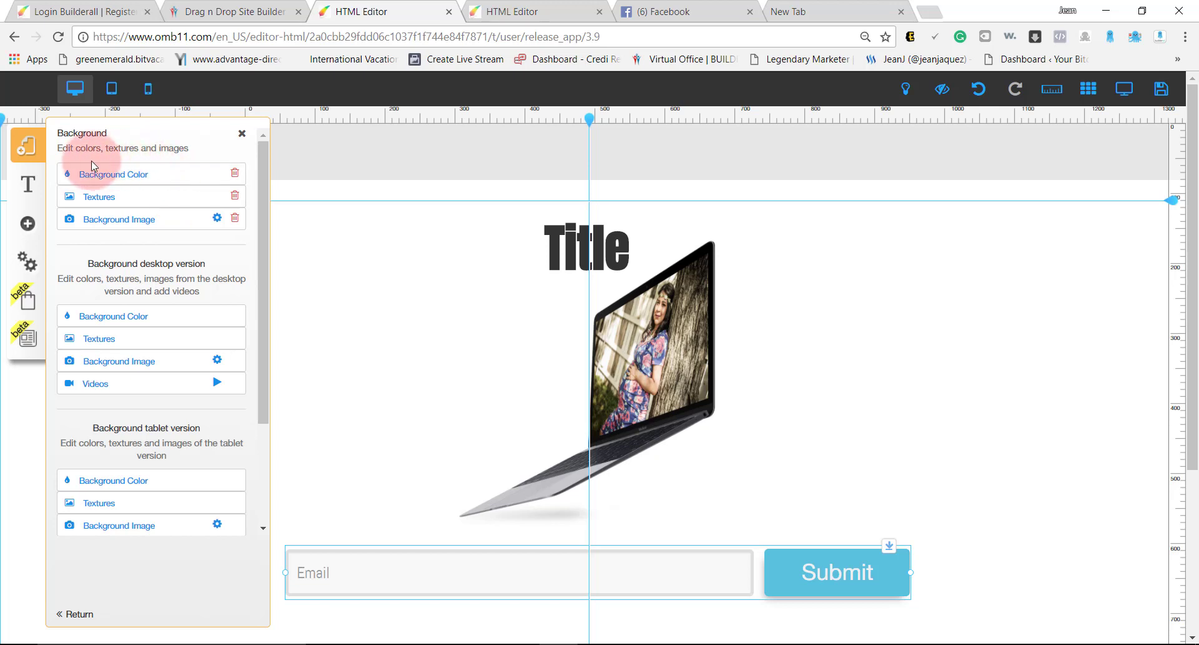
left_click_drag(262, 256, 235, 215)
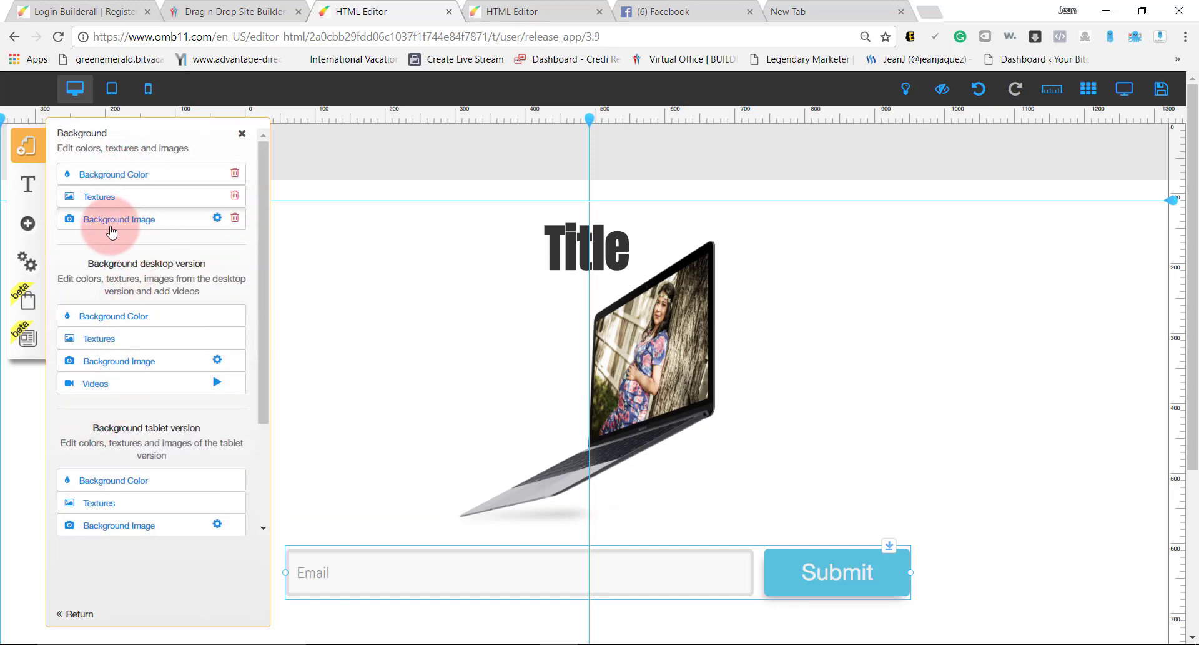
left_click(112, 226)
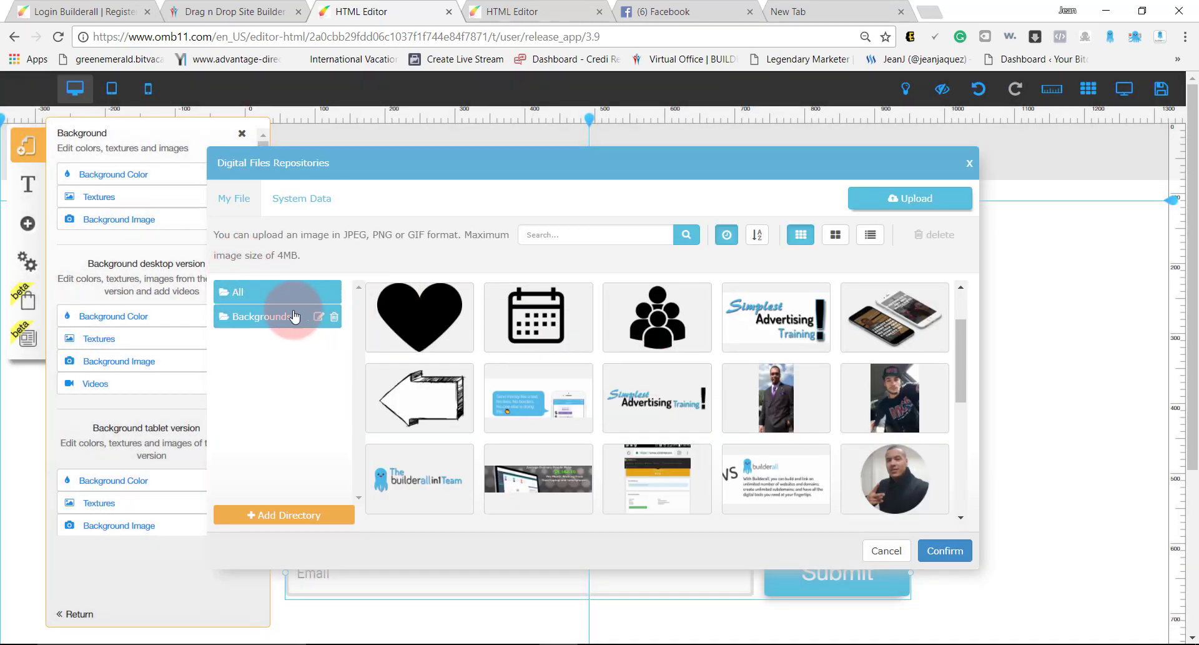
left_click(294, 317)
left_click(501, 322)
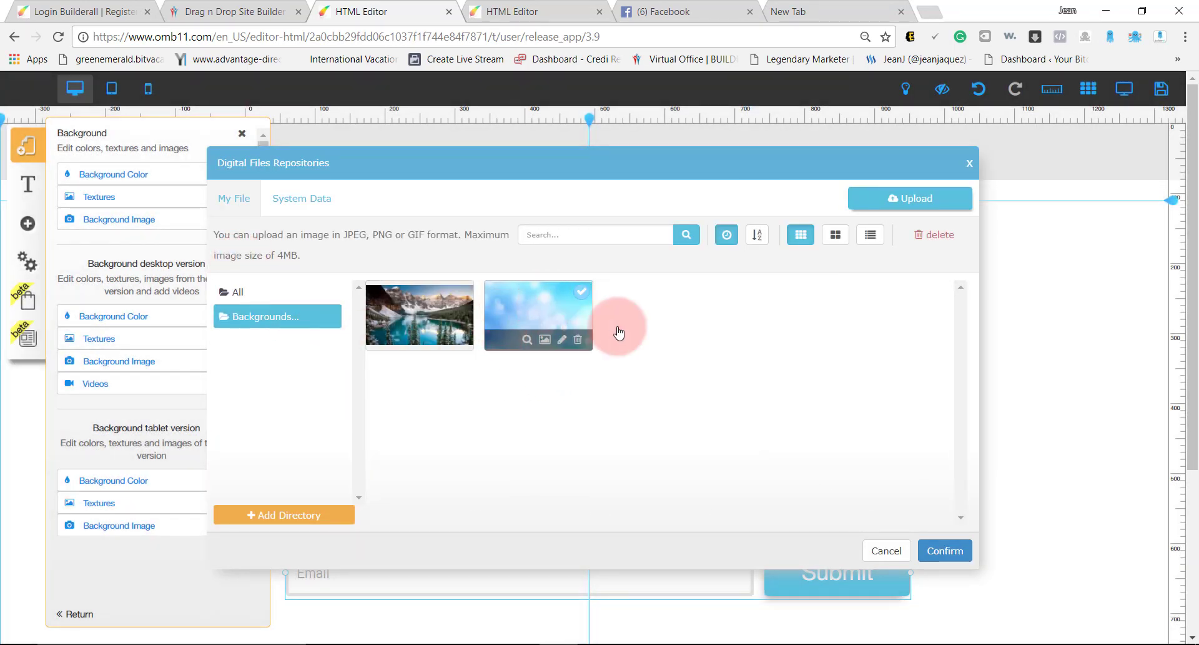
left_click(944, 549)
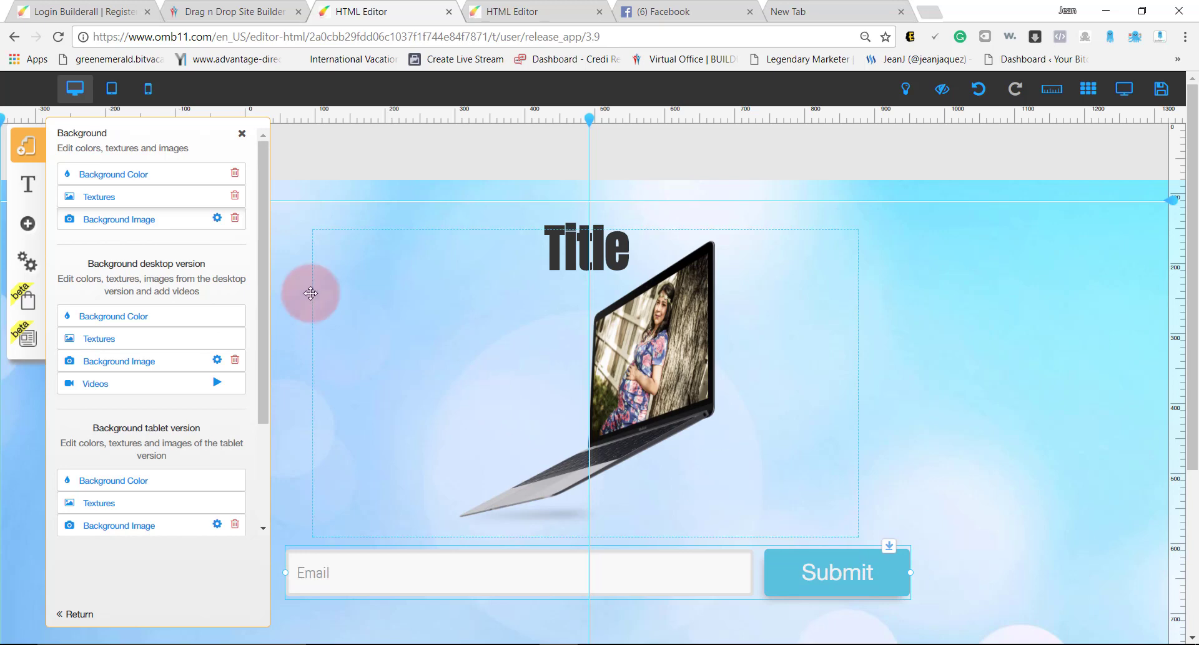
Examine how the background image covers the opt-in page from the header down to the footer.
left_click(452, 348)
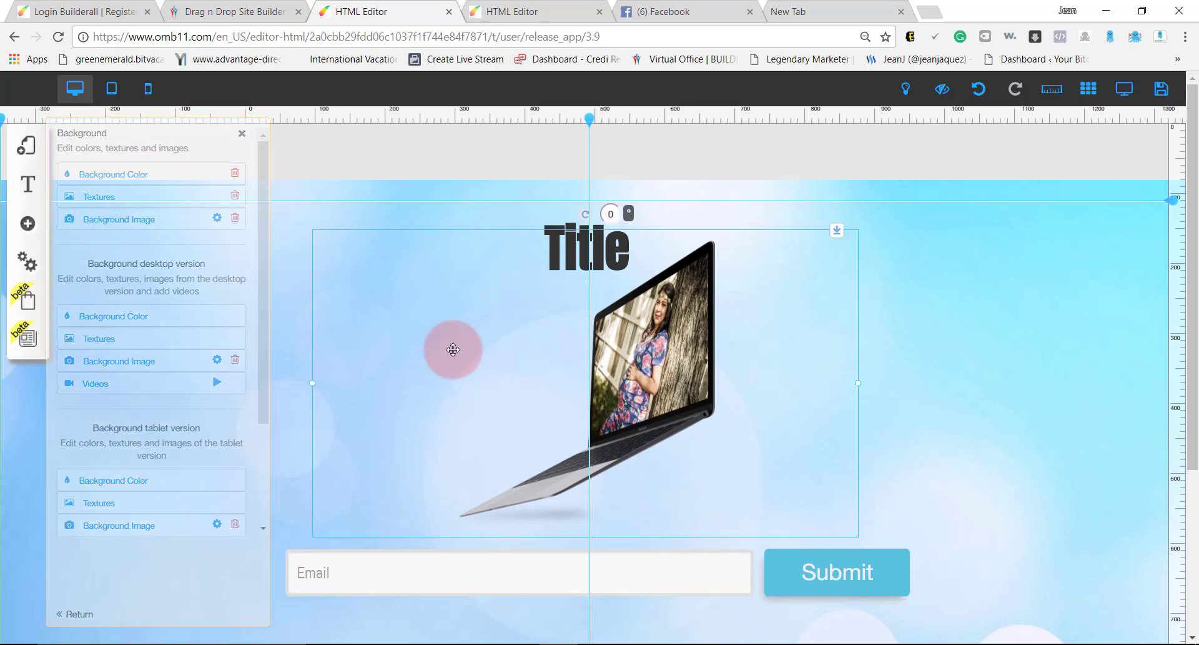
scroll(941, 420, "down", 4)
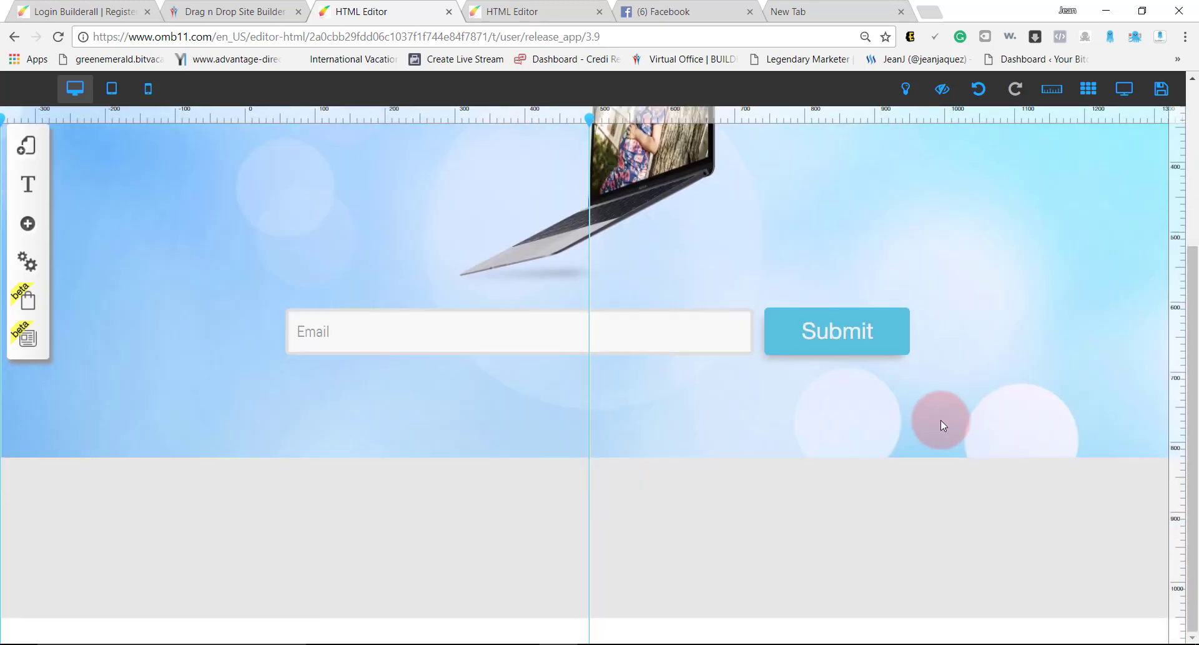
scroll(941, 420, "up", 4)
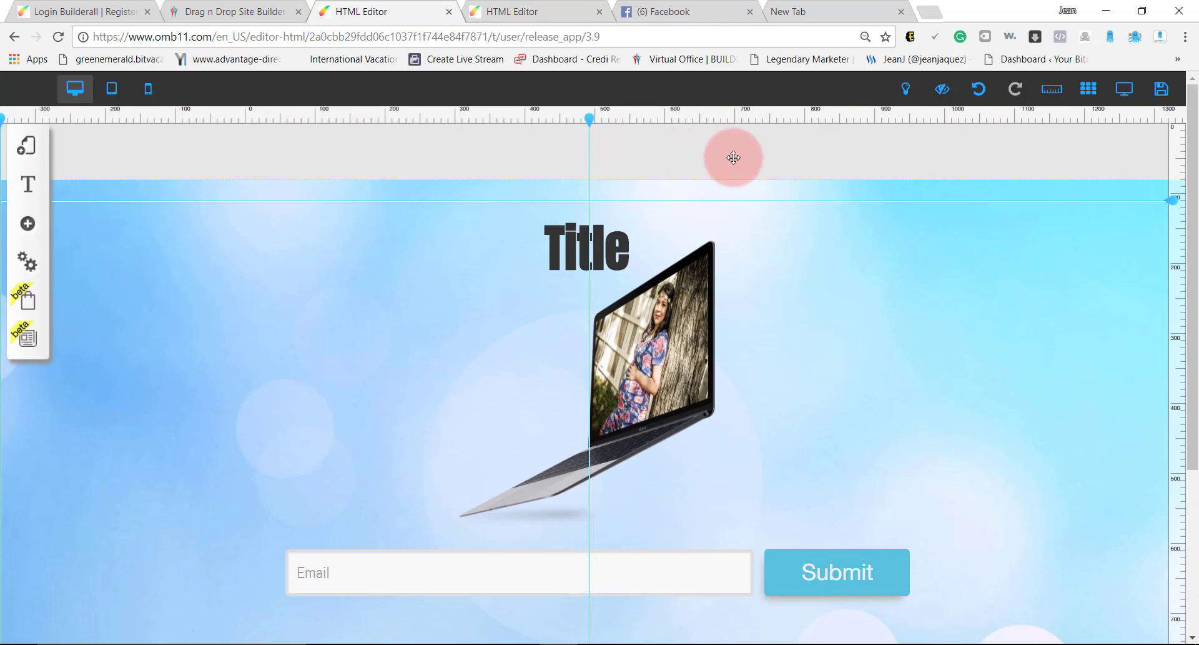
scroll(831, 425, "down", 4)
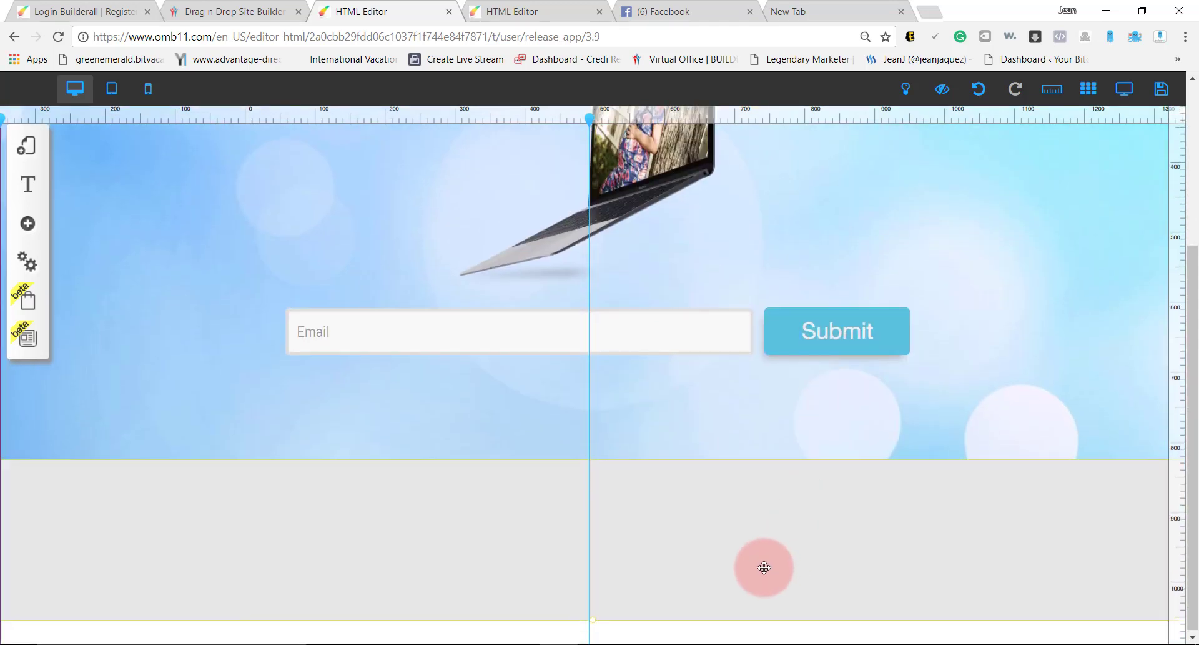
scroll(800, 501, "up", 4)
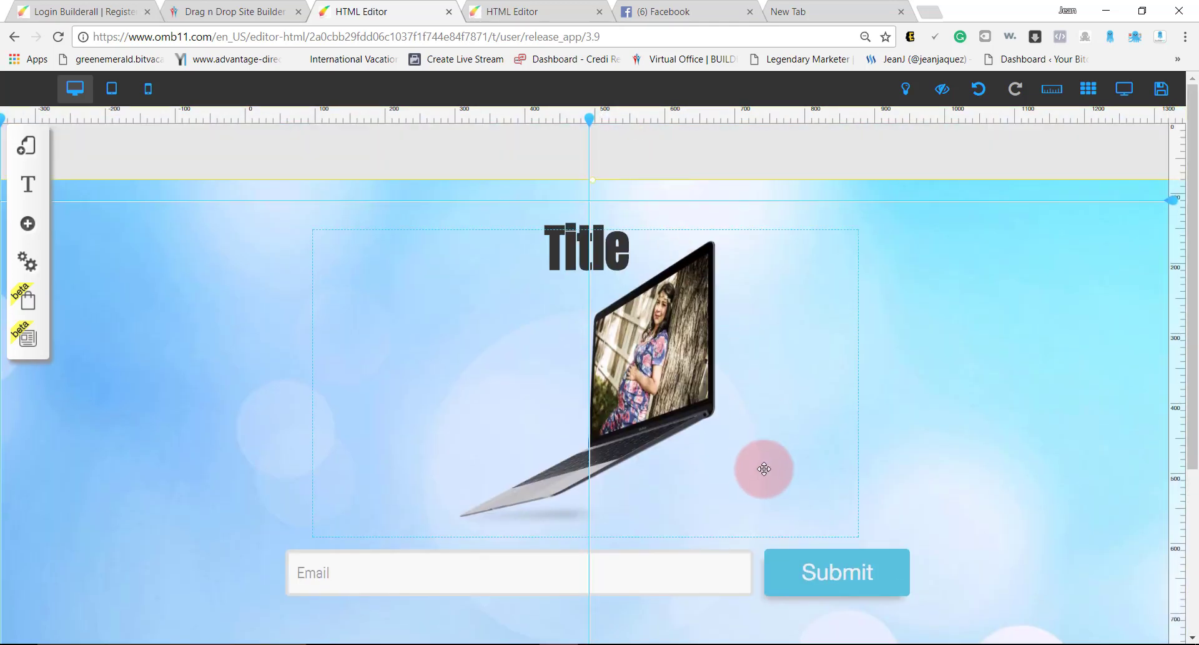
scroll(671, 565, "down", 4)
scroll(680, 511, "up", 4)
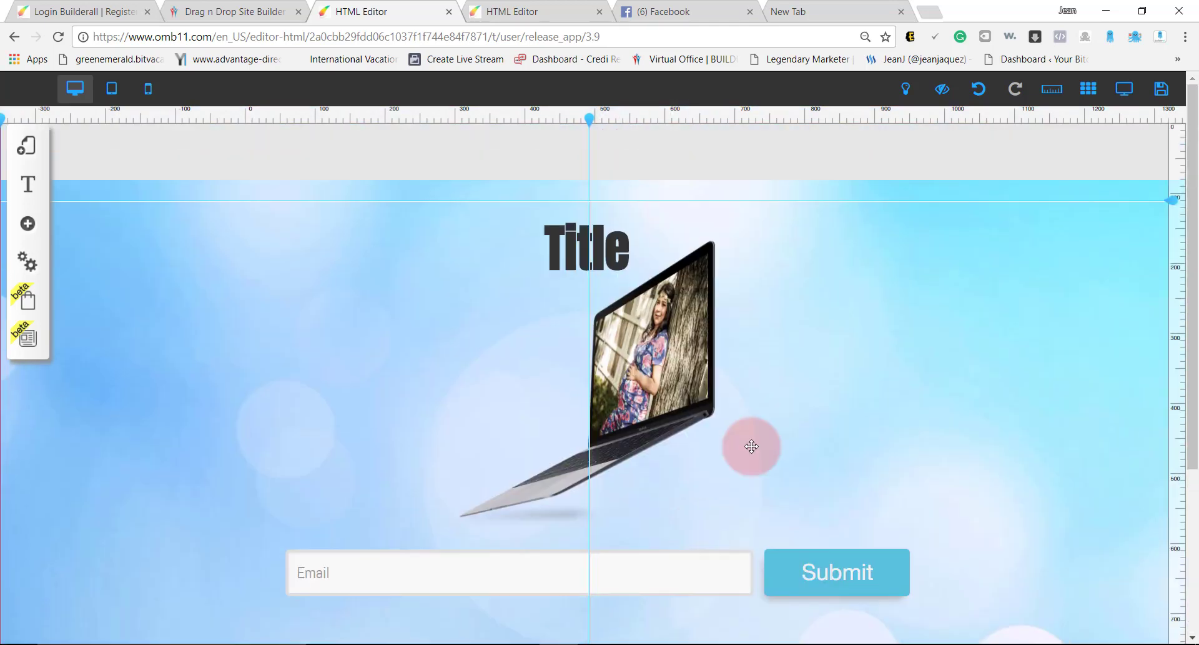
Apply the None background style to the opt-in page's header.
left_click(634, 152)
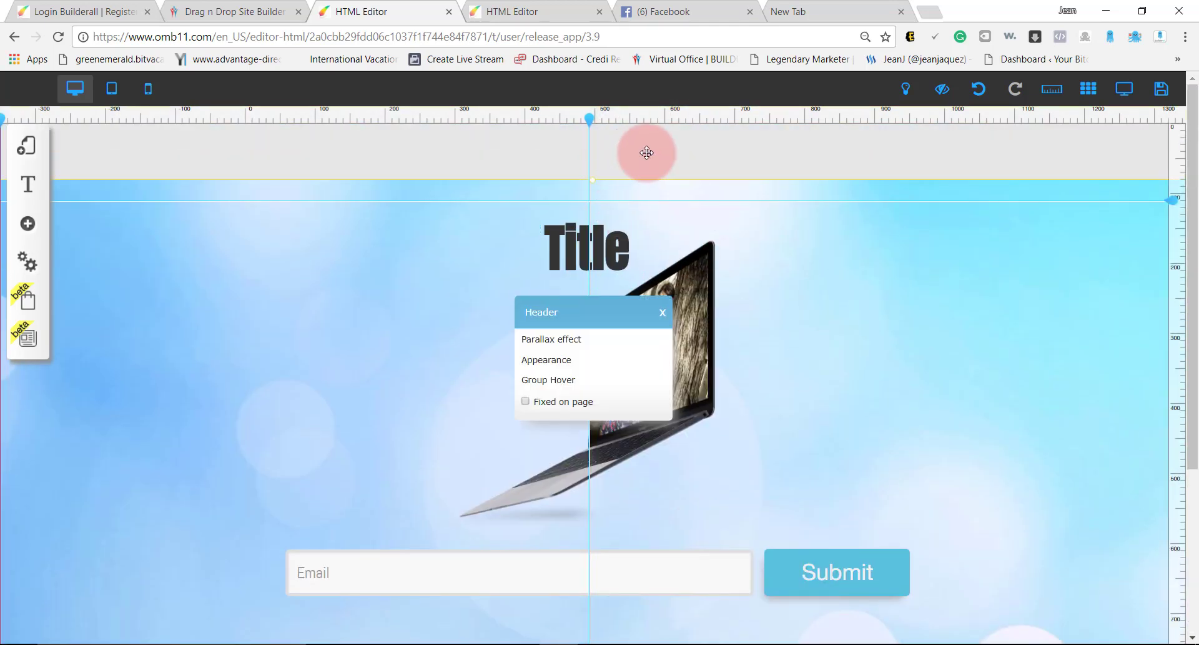
left_click(590, 368)
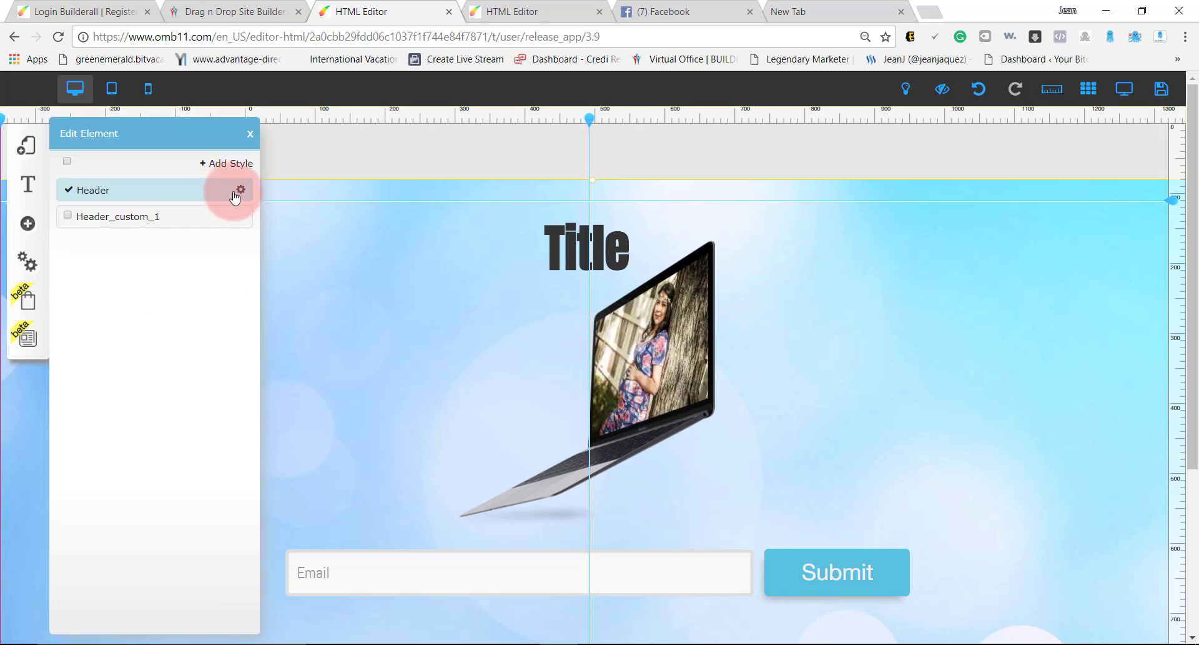
left_click(240, 191)
left_click(121, 200)
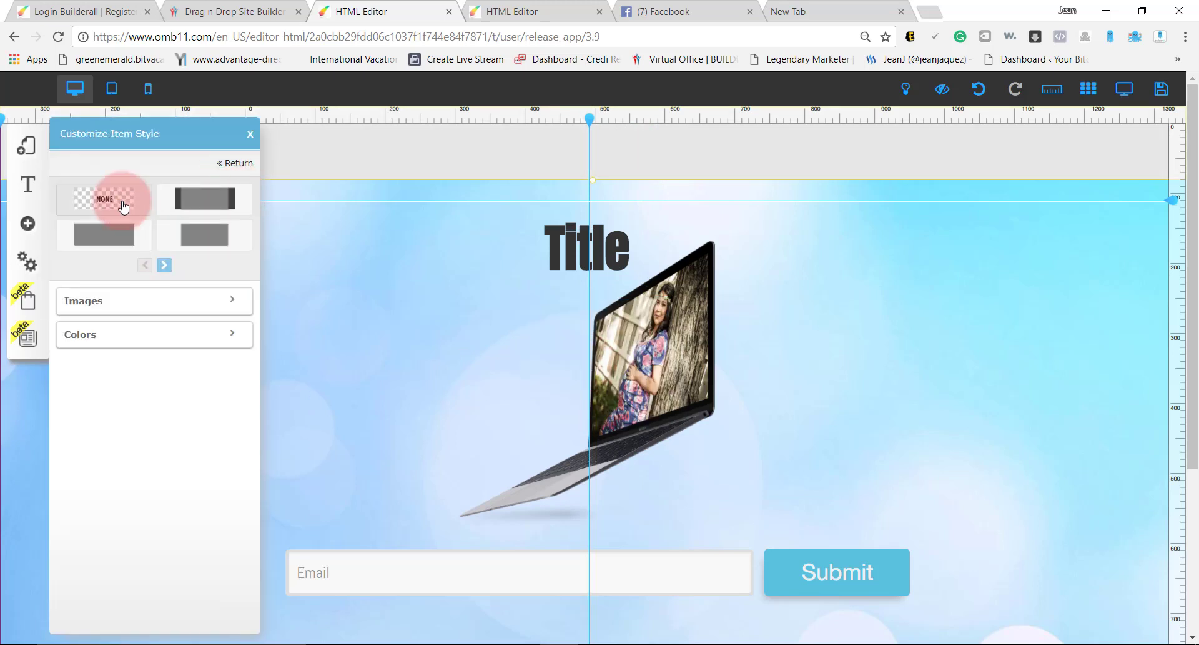
left_click(230, 174)
left_click(250, 142)
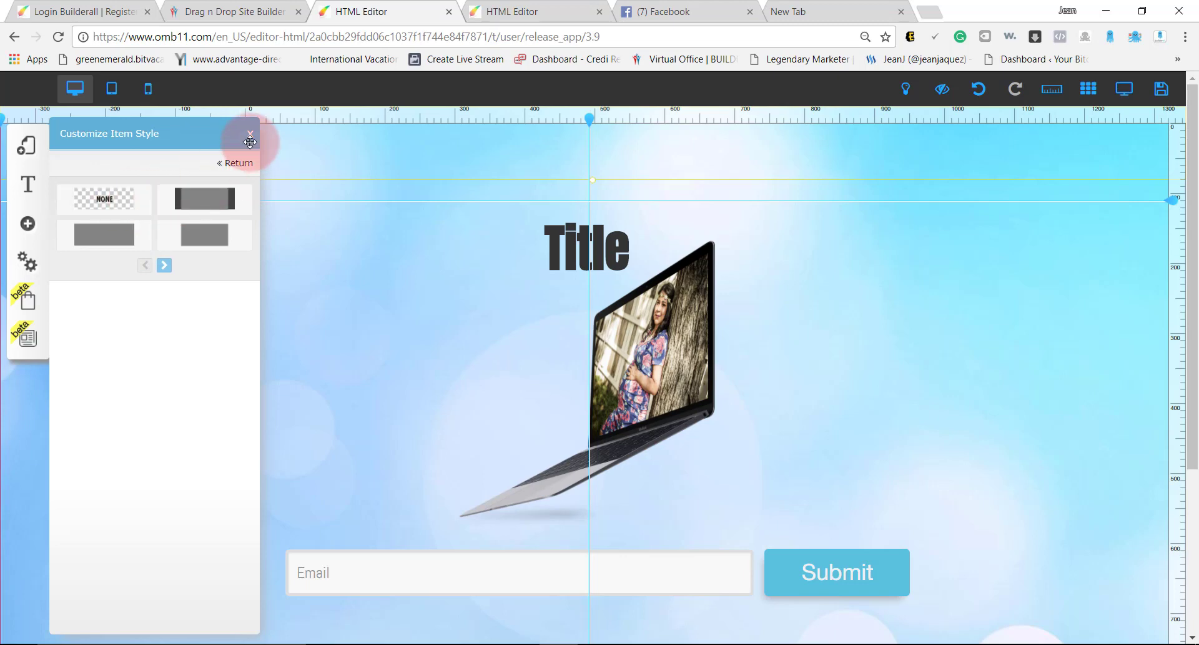
Try to remove the footer's gray background by applying the None style to it.
scroll(815, 378, "down", 4)
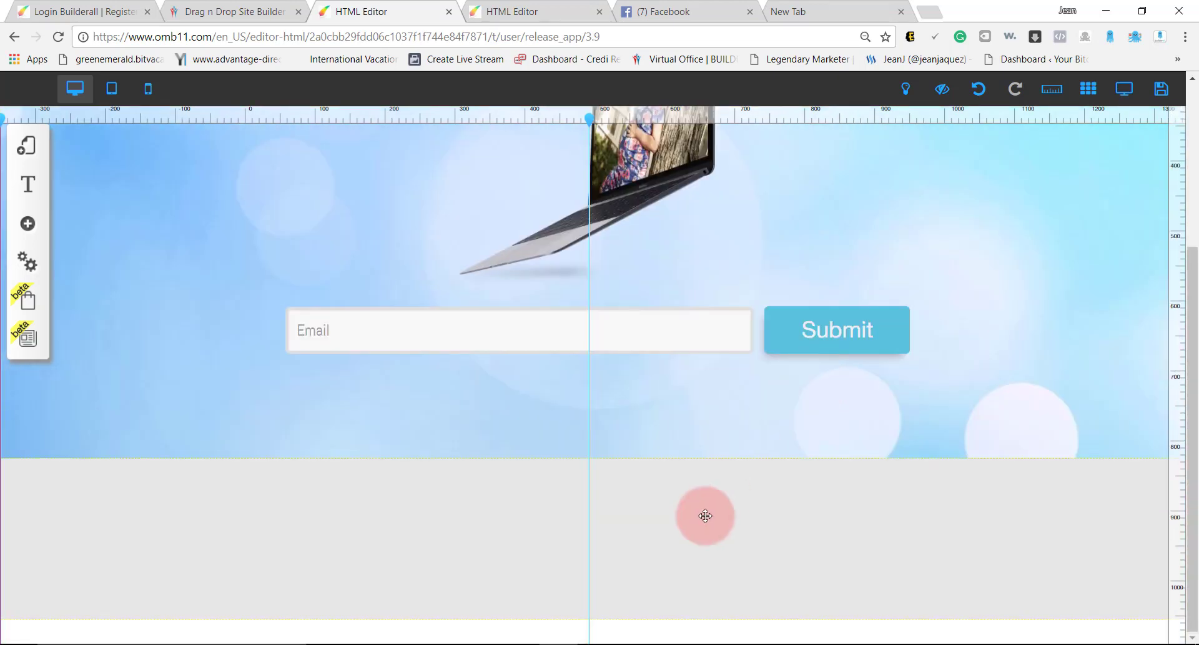
left_click(705, 515)
left_click(598, 372)
left_click(592, 363)
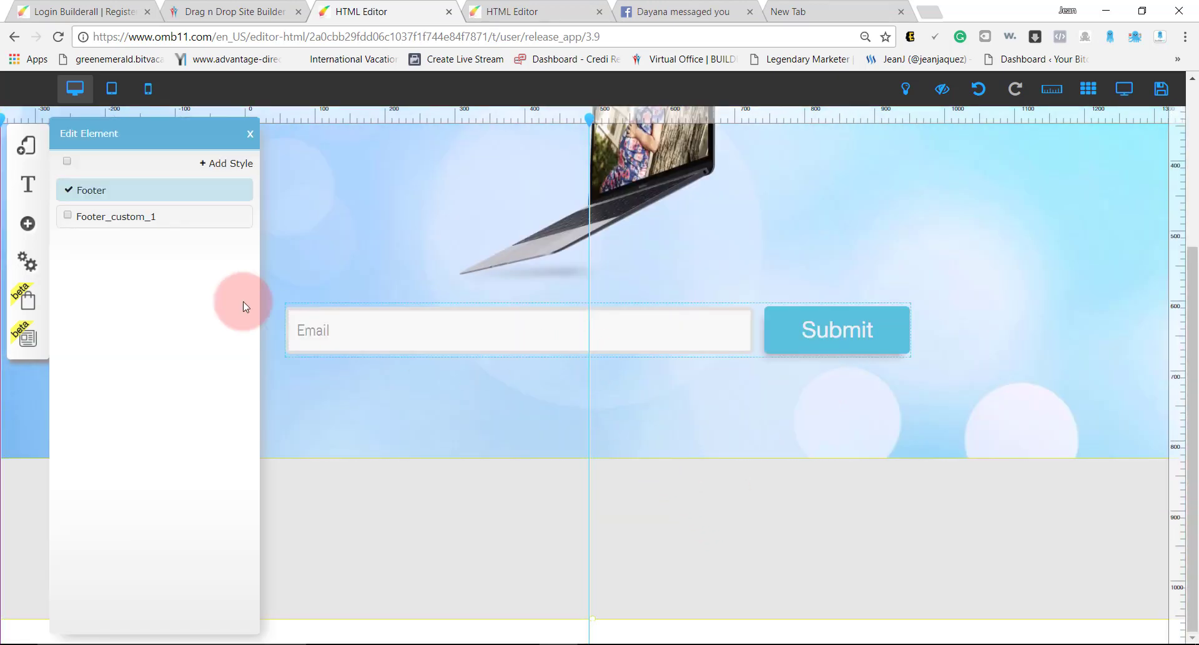
left_click(240, 194)
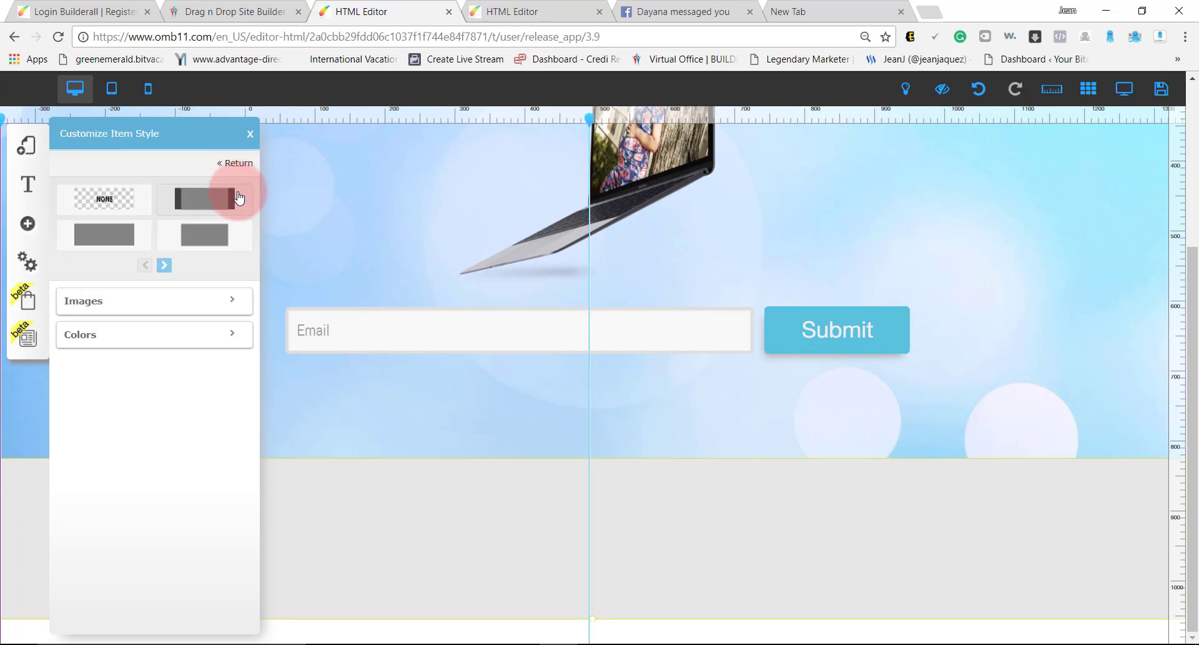
left_click(108, 201)
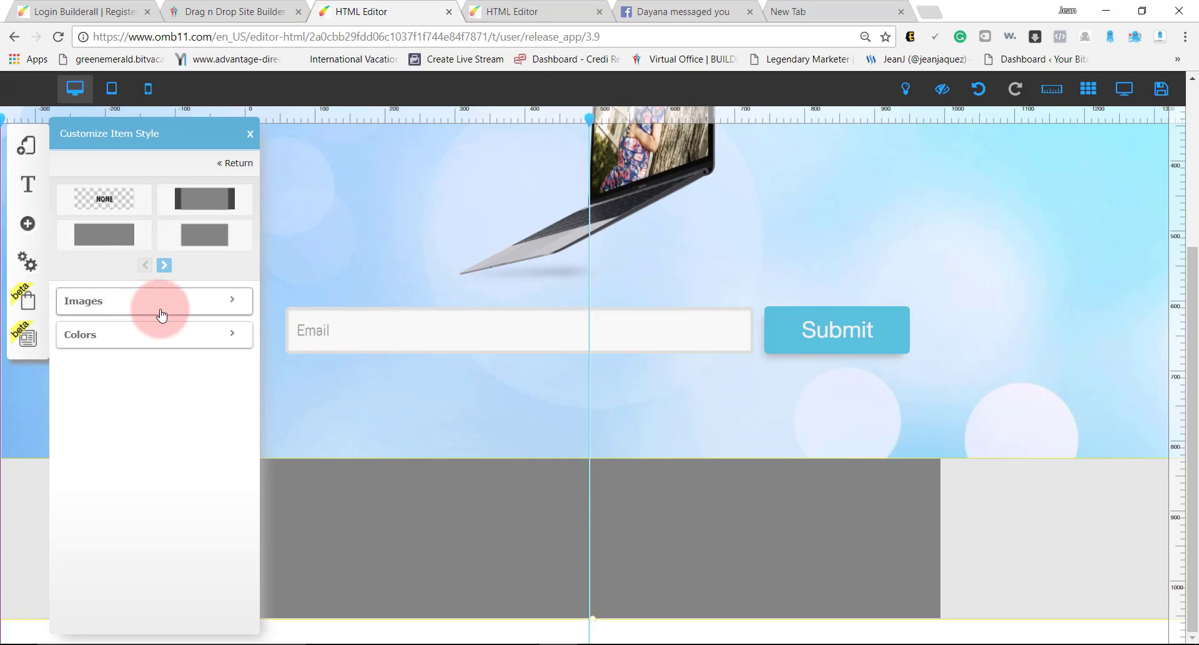
left_click(511, 433)
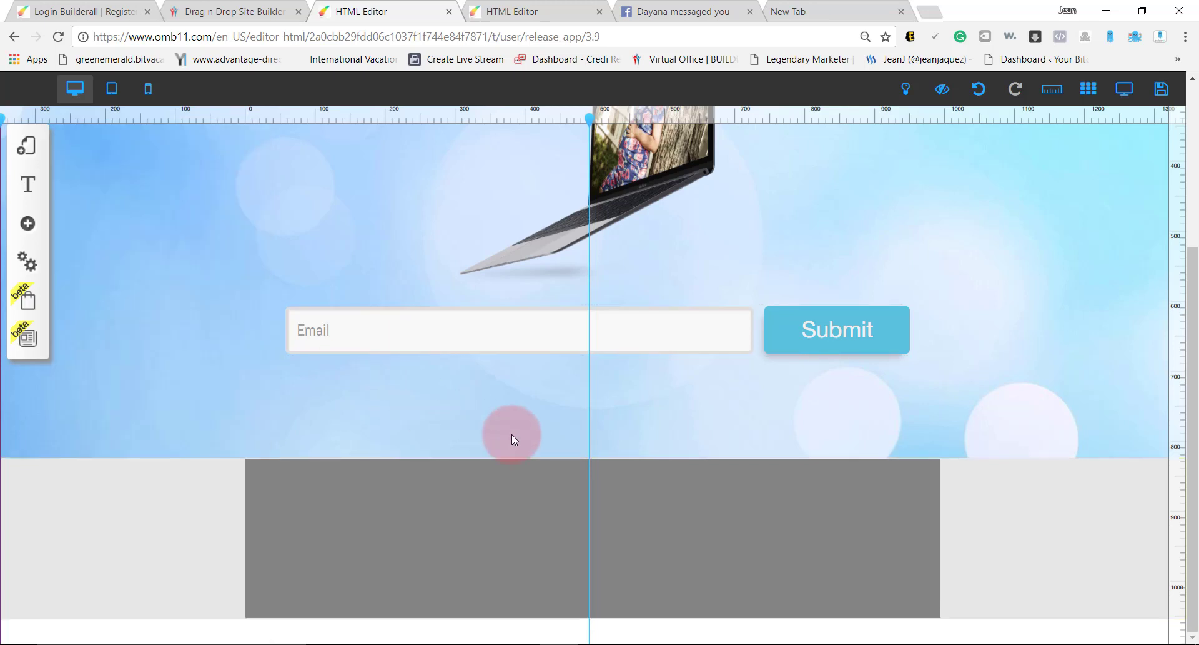
Choose the None style for the footer again and clear its background color and central background color.
left_click(624, 523)
left_click(592, 376)
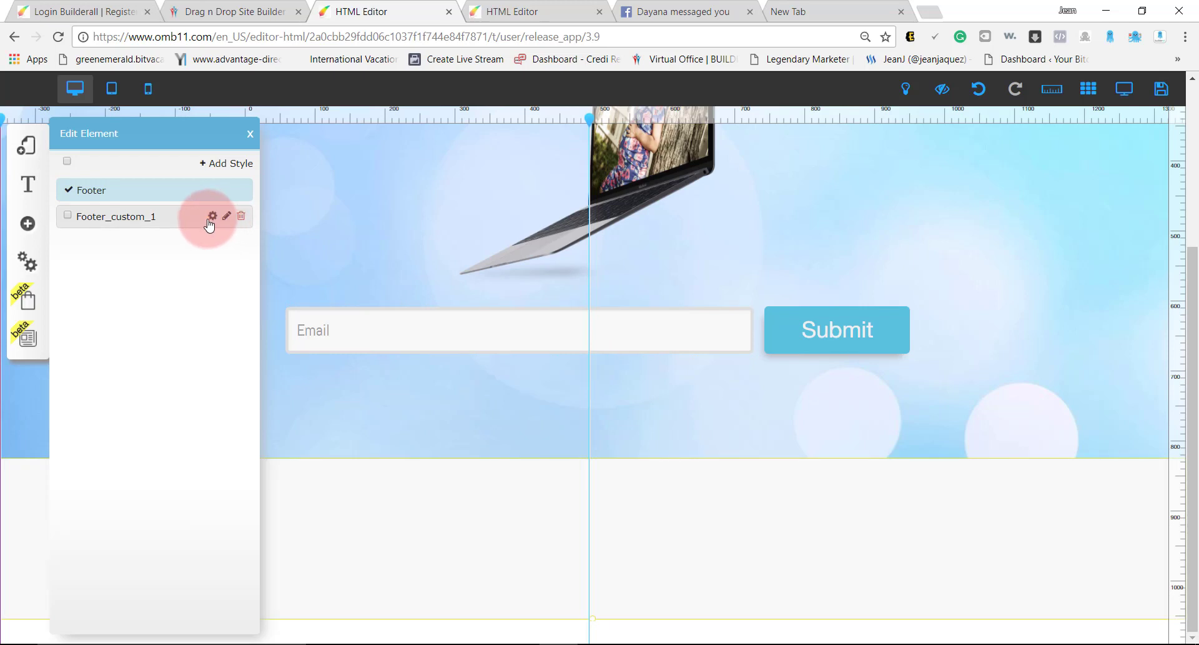
left_click(228, 198)
left_click(241, 196)
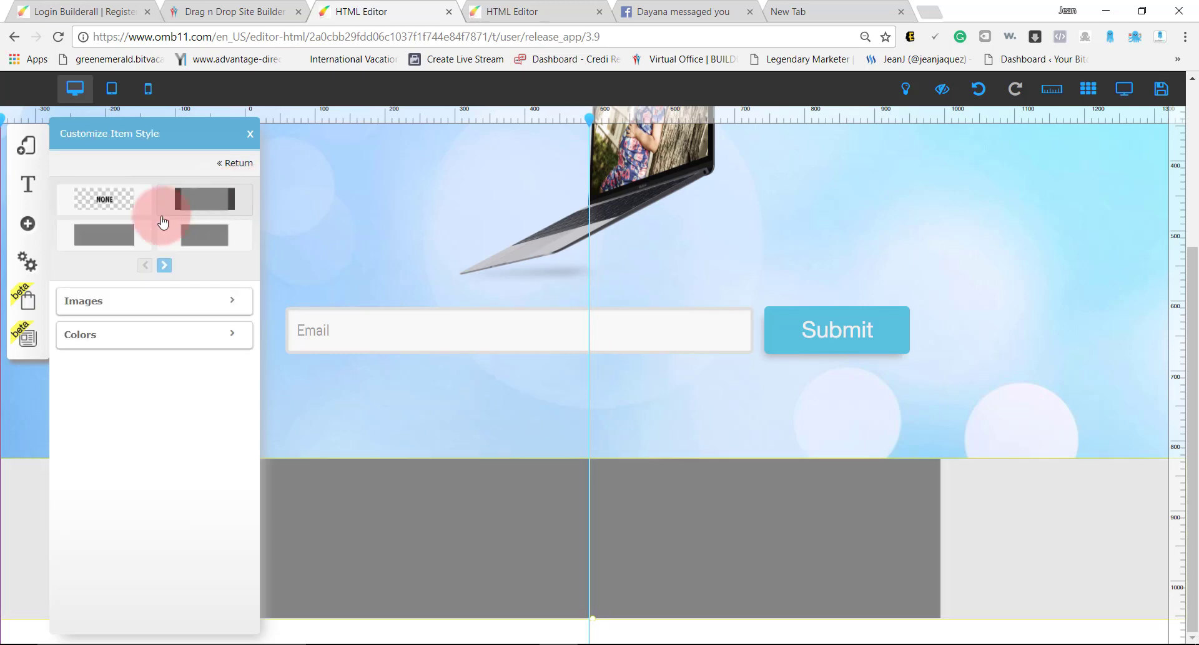
left_click(133, 214)
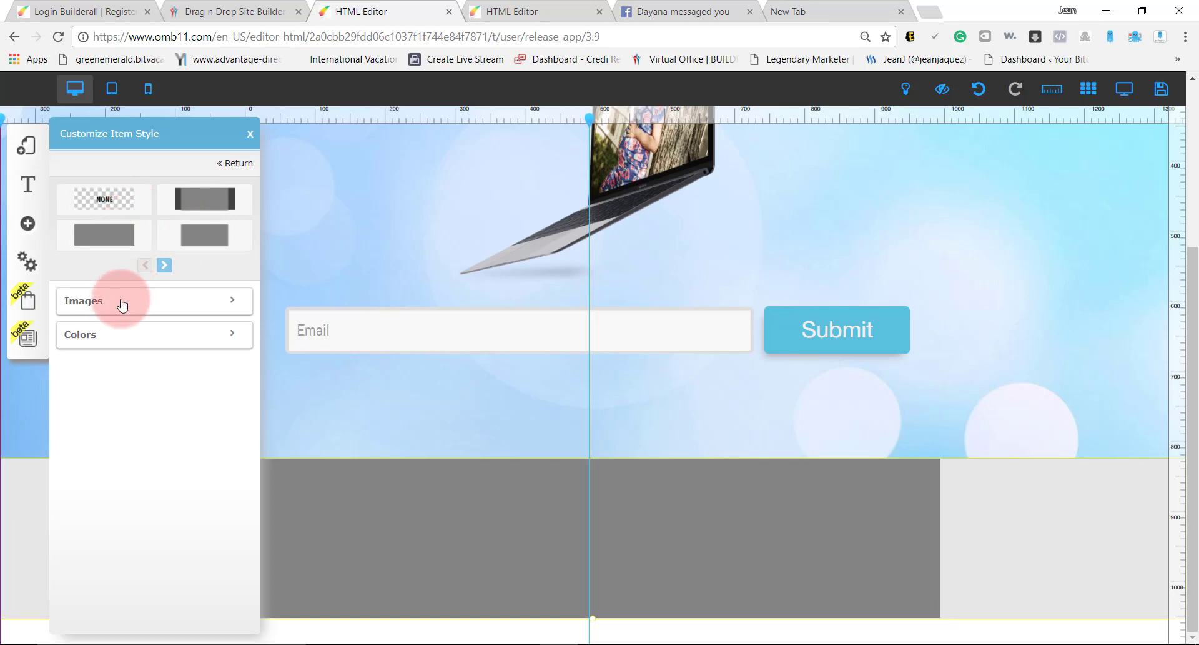
left_click(232, 313)
left_click(232, 439)
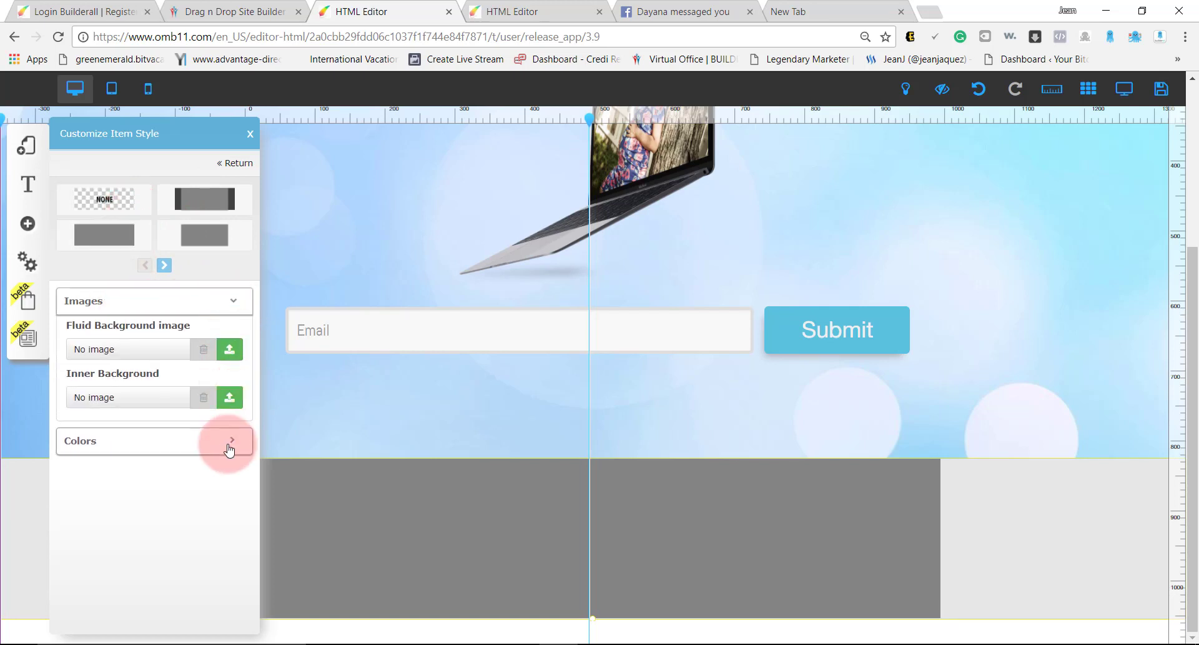
left_click(204, 366)
left_click(204, 394)
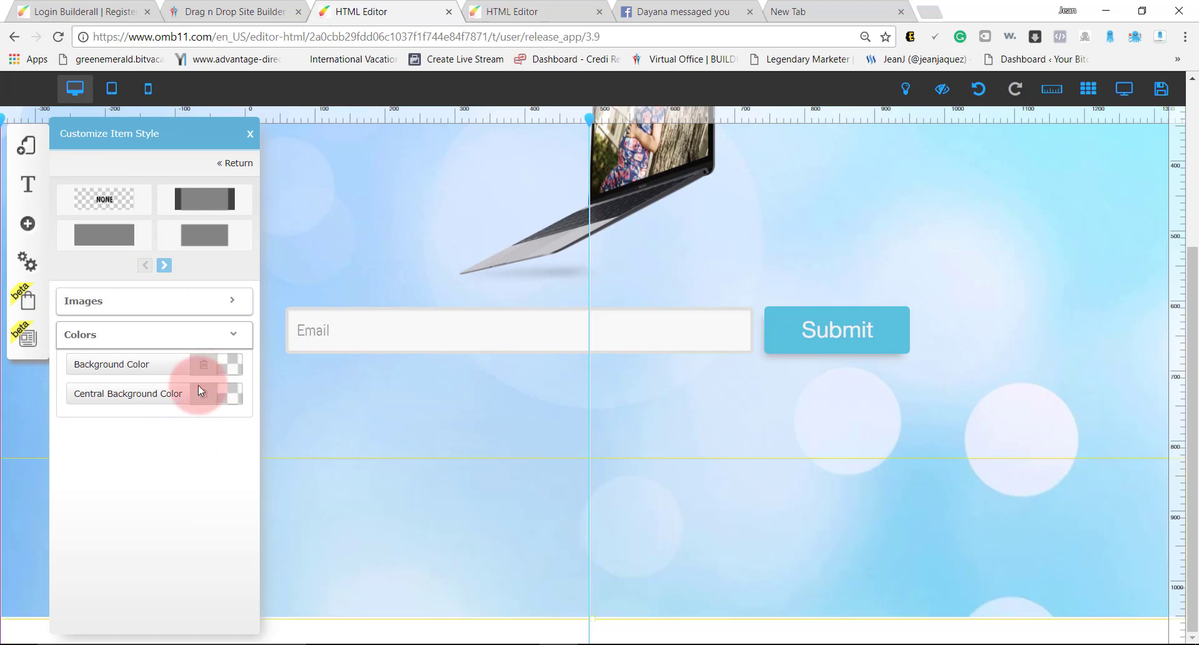
left_click(133, 336)
left_click(204, 177)
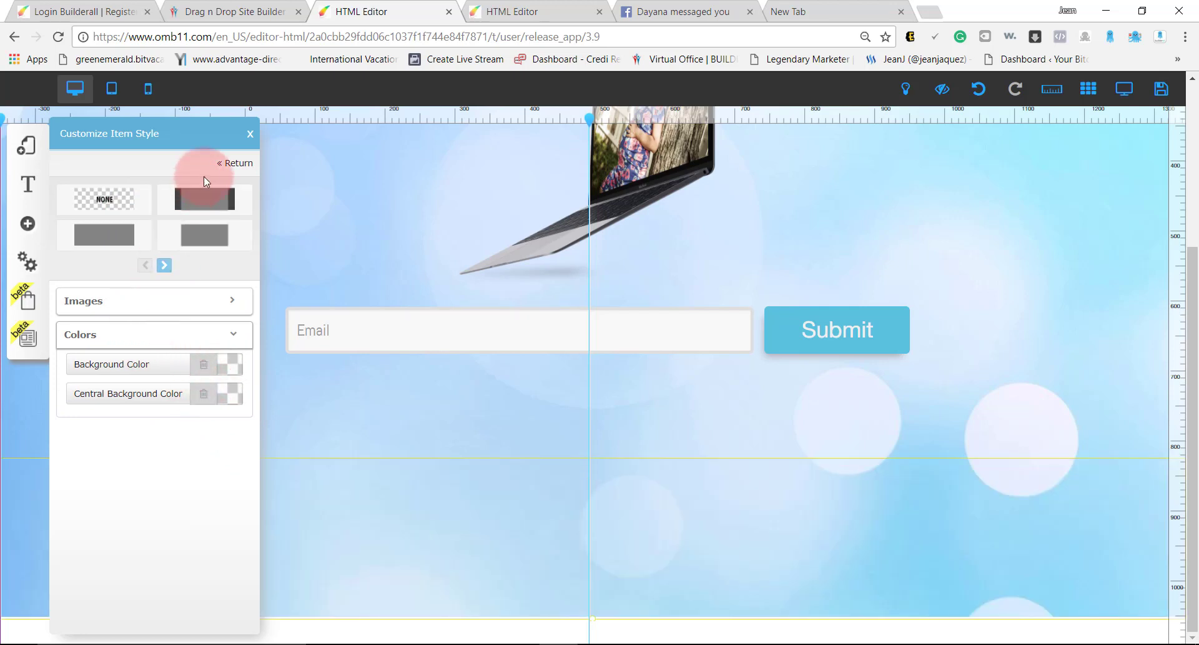
left_click(238, 168)
left_click(637, 522)
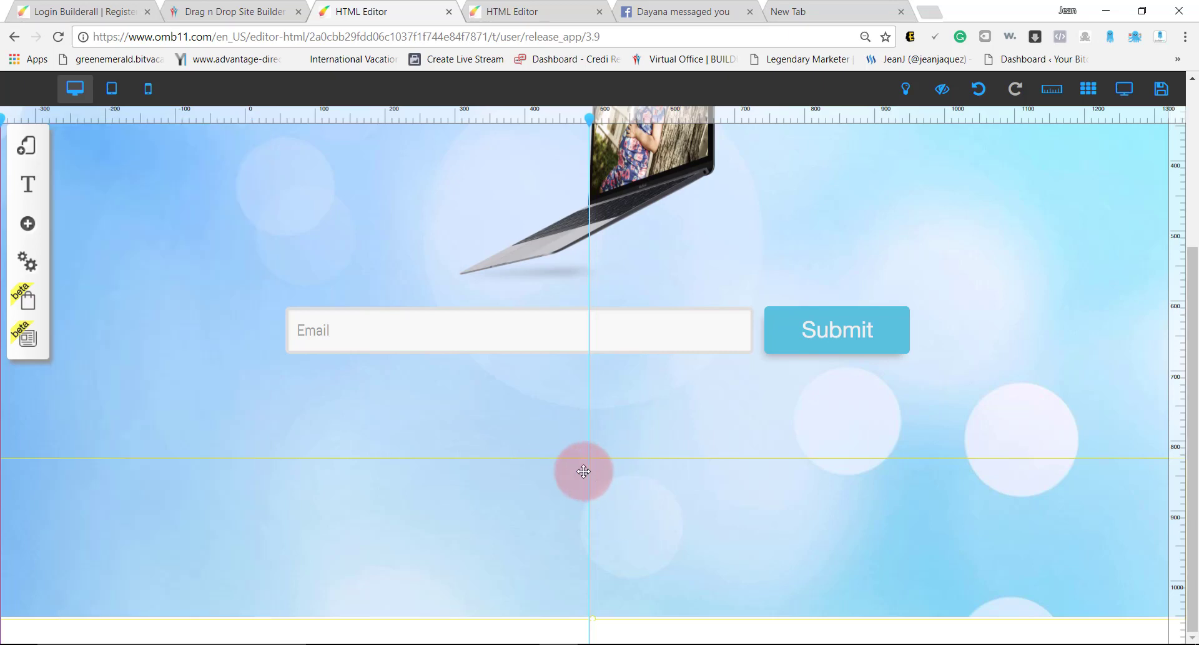
Preview the opt-in page, check how the background runs from header to footer, and return to editing.
scroll(594, 607, "up", 2)
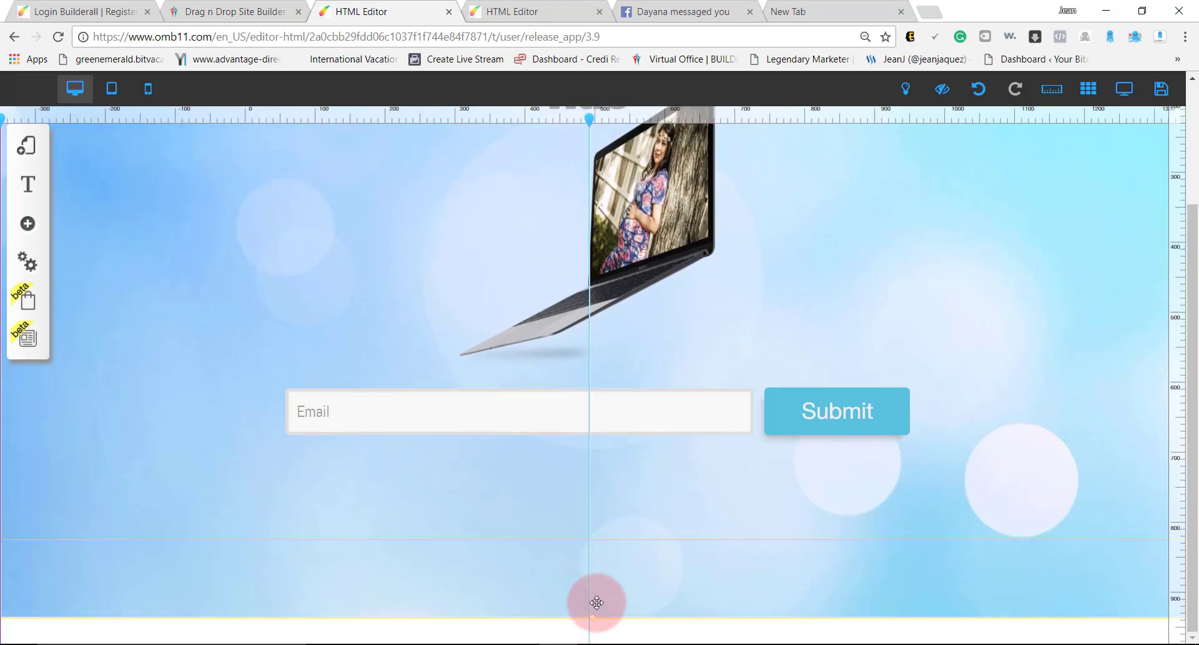
scroll(649, 521, "up", 3)
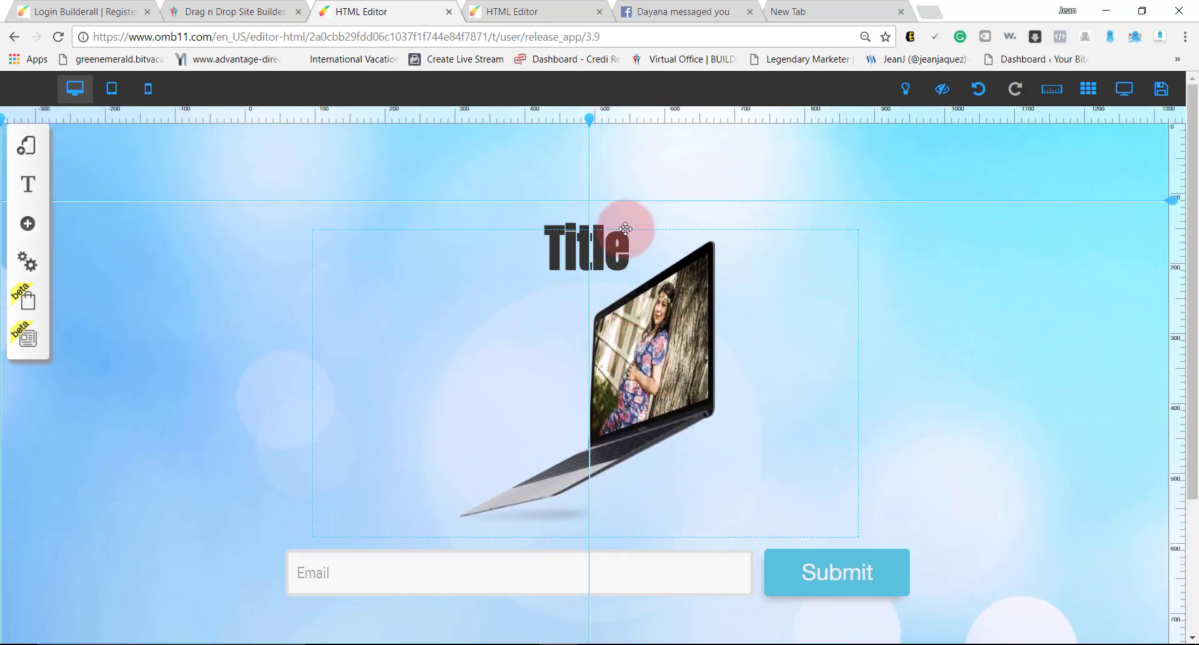
left_click(1125, 90)
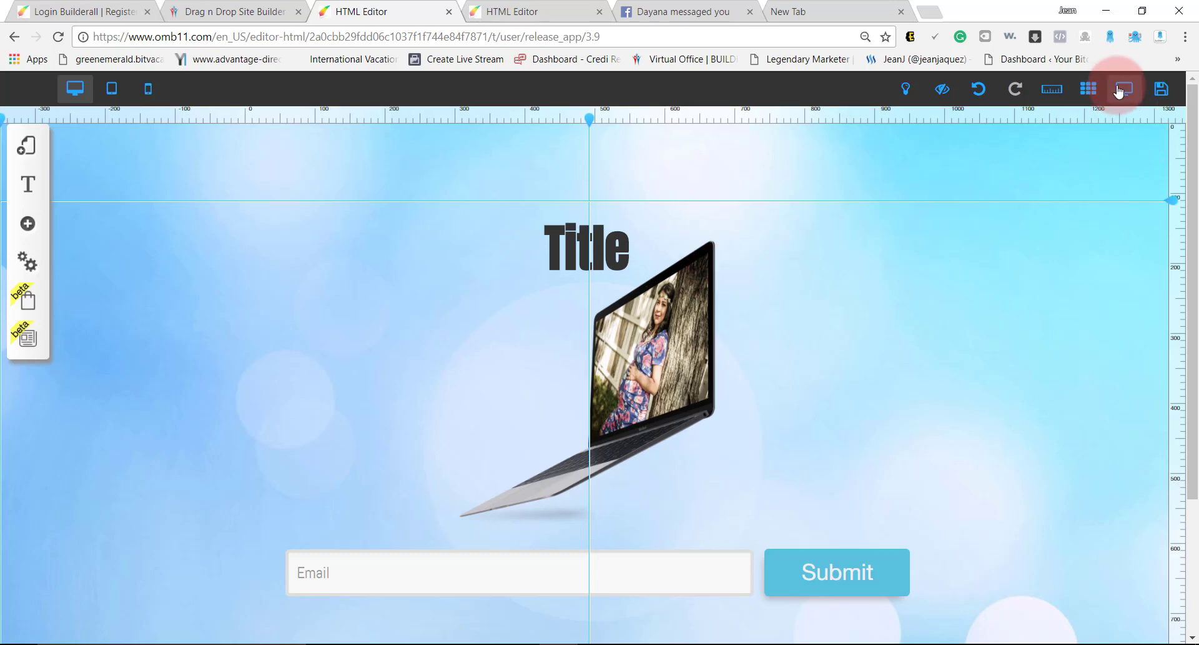
scroll(561, 495, "down", 3)
scroll(561, 496, "up", 3)
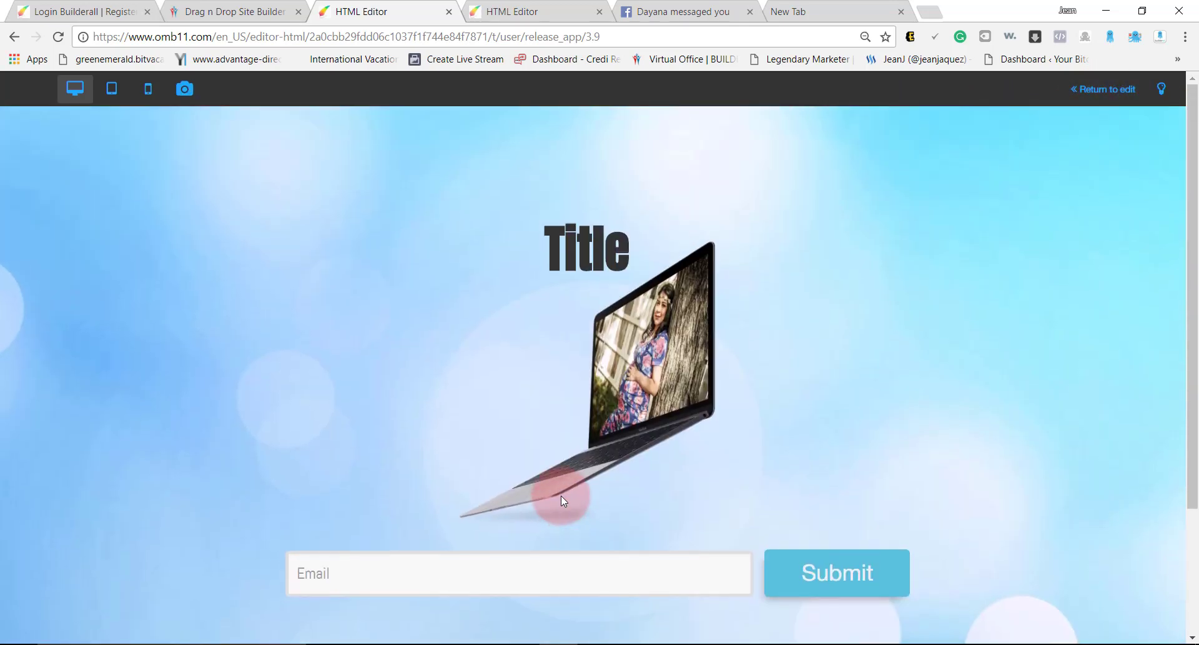
scroll(561, 495, "down", 3)
scroll(561, 496, "up", 3)
left_click(538, 570)
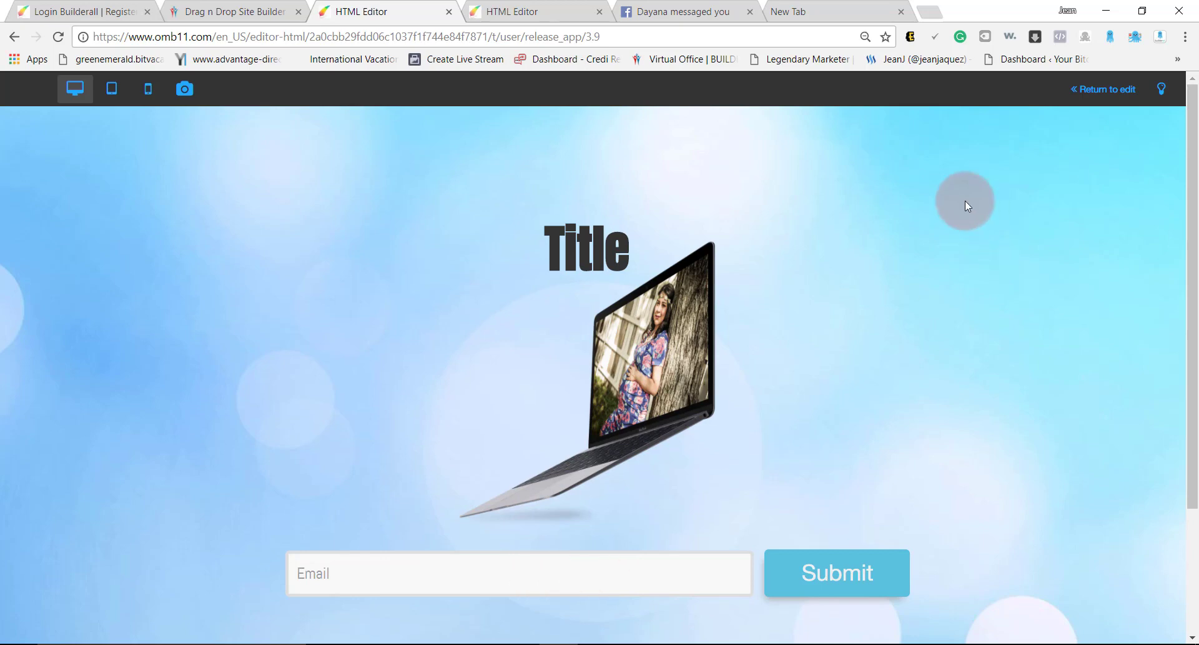
left_click(1103, 88)
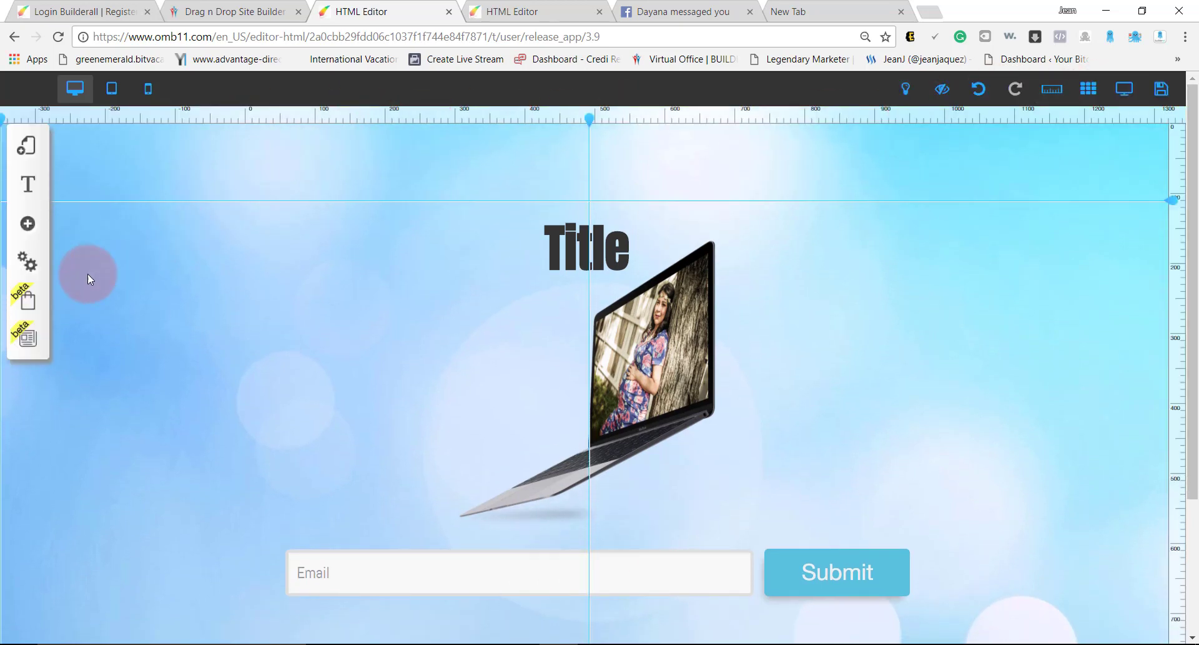
Switch to the webinarthankyou layout and look over its webinar video page from top to footer.
left_click(27, 145)
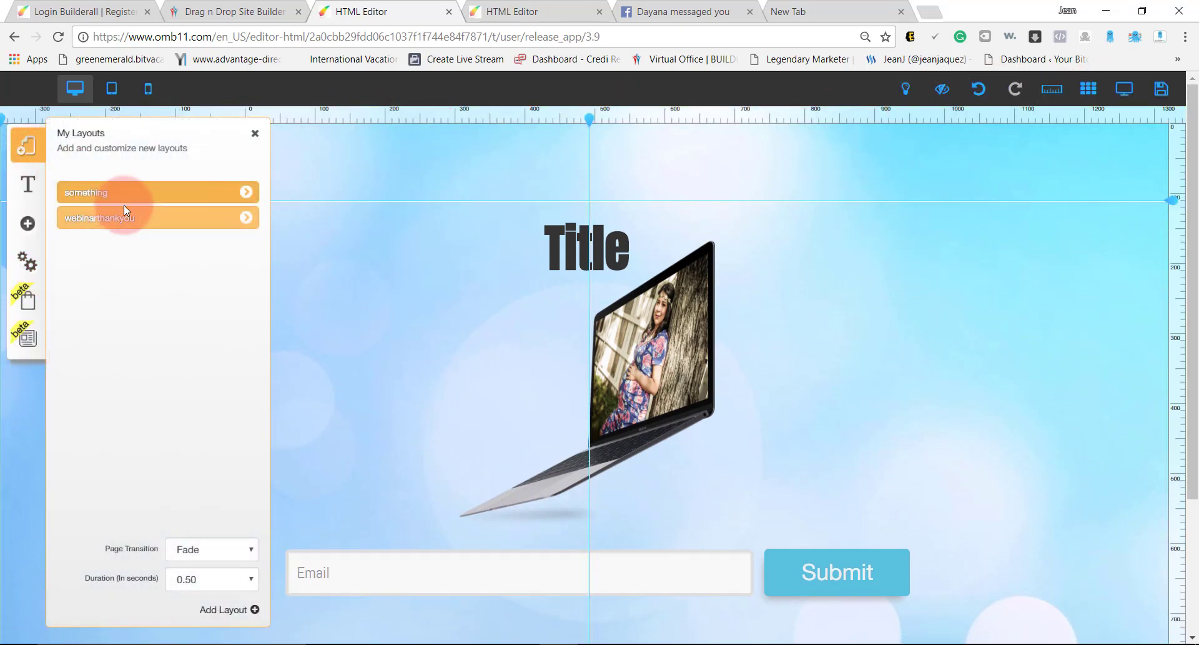
left_click(246, 218)
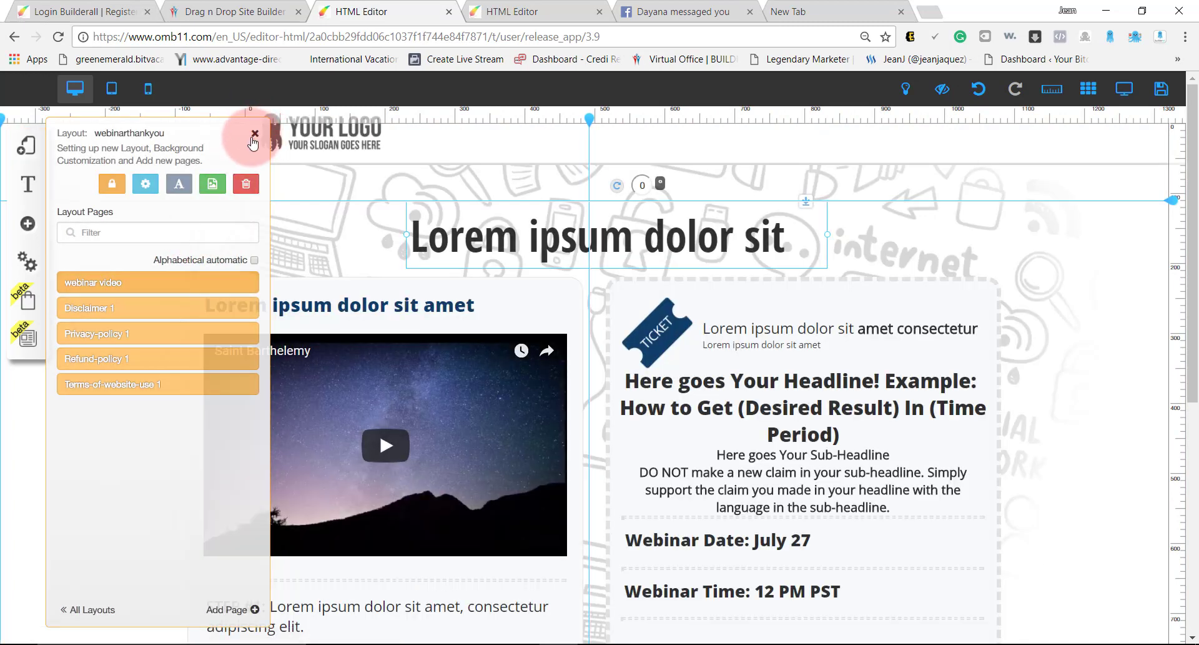
left_click(255, 133)
scroll(672, 400, "down", 6)
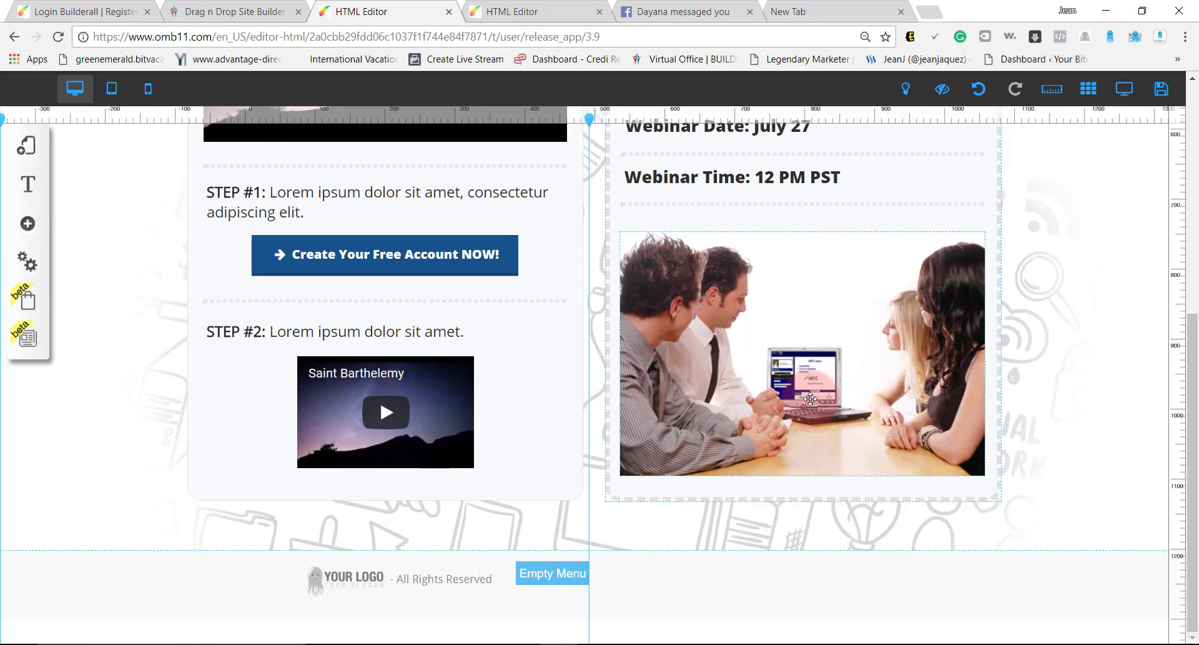
scroll(809, 399, "up", 6)
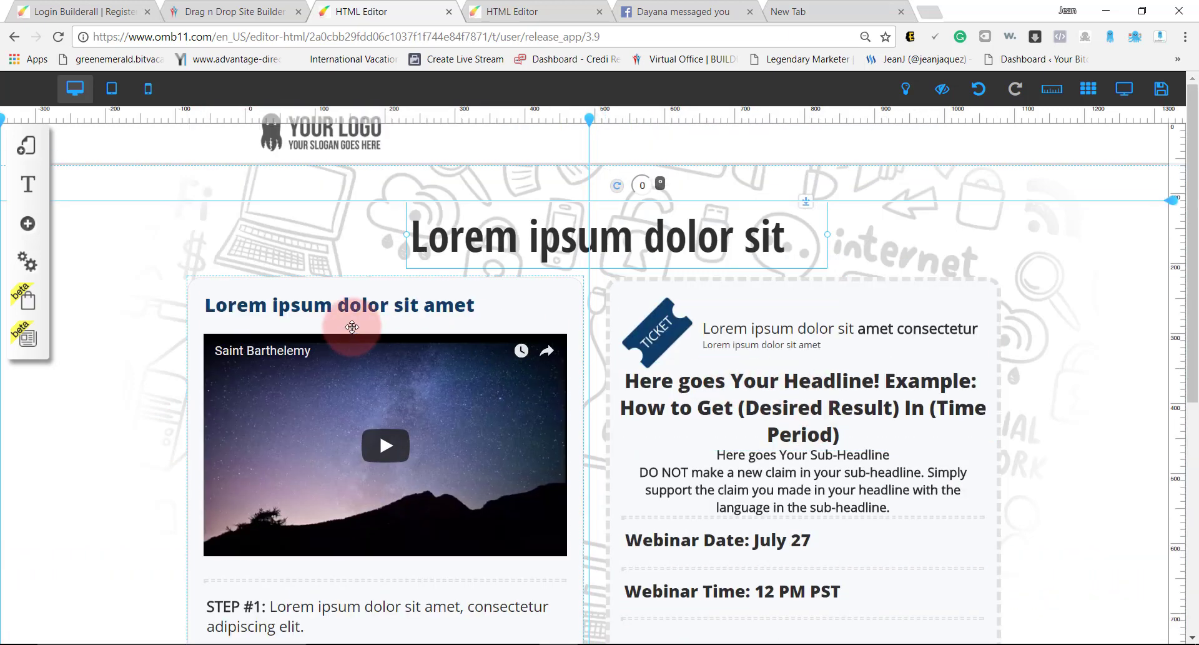
Examine the tablet mode and mobile mode options in the site's platform settings without changing them.
left_click(26, 264)
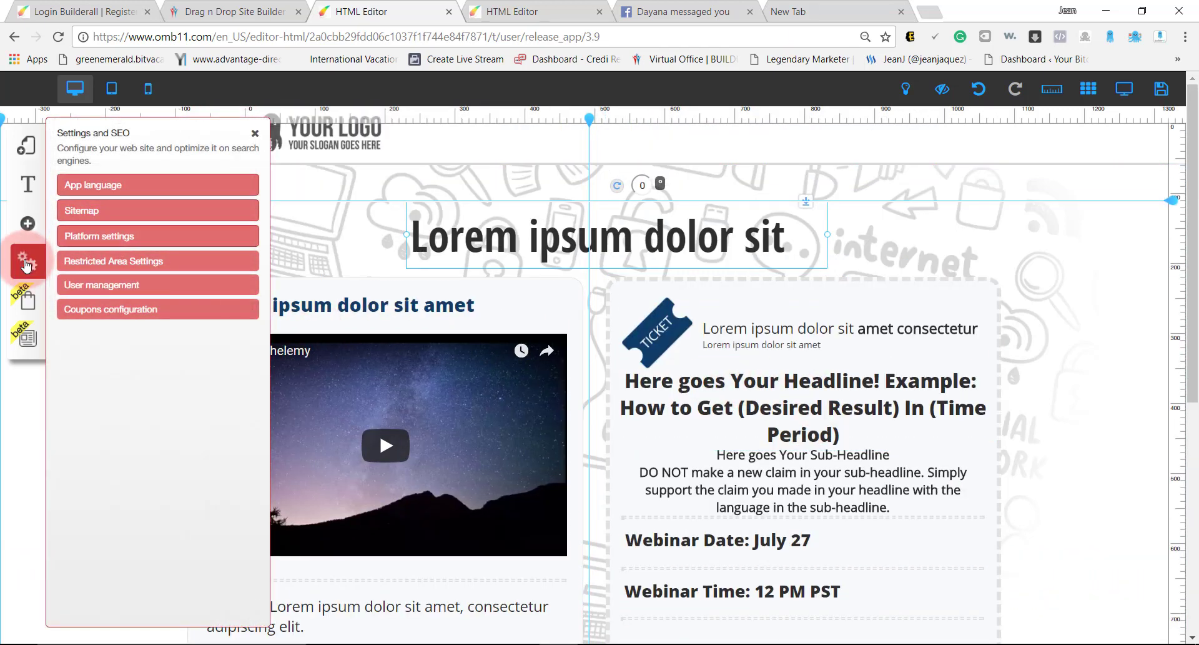
left_click(84, 239)
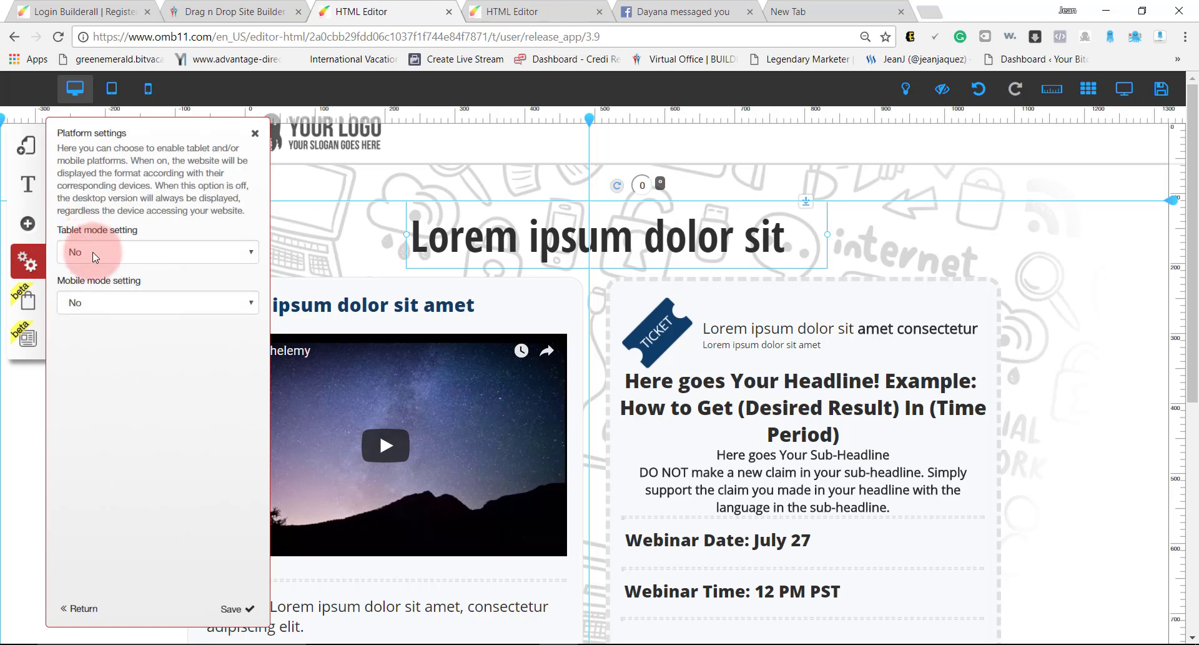
left_click(93, 252)
left_click(92, 252)
left_click(112, 88)
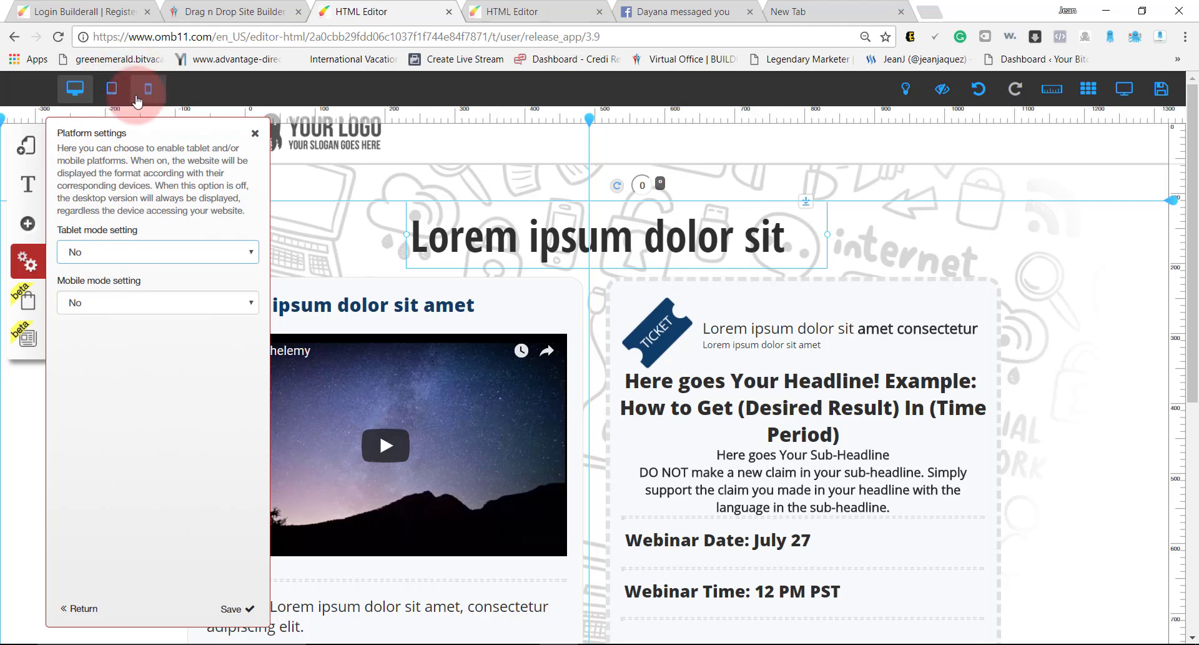
left_click(97, 252)
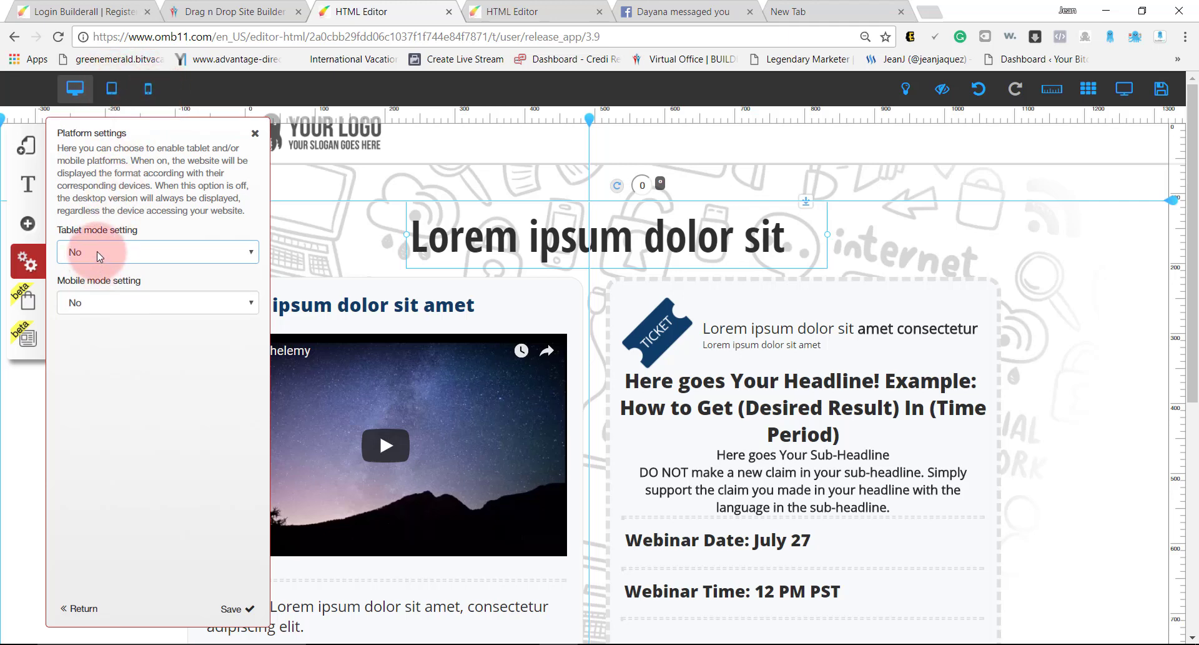
left_click(87, 611)
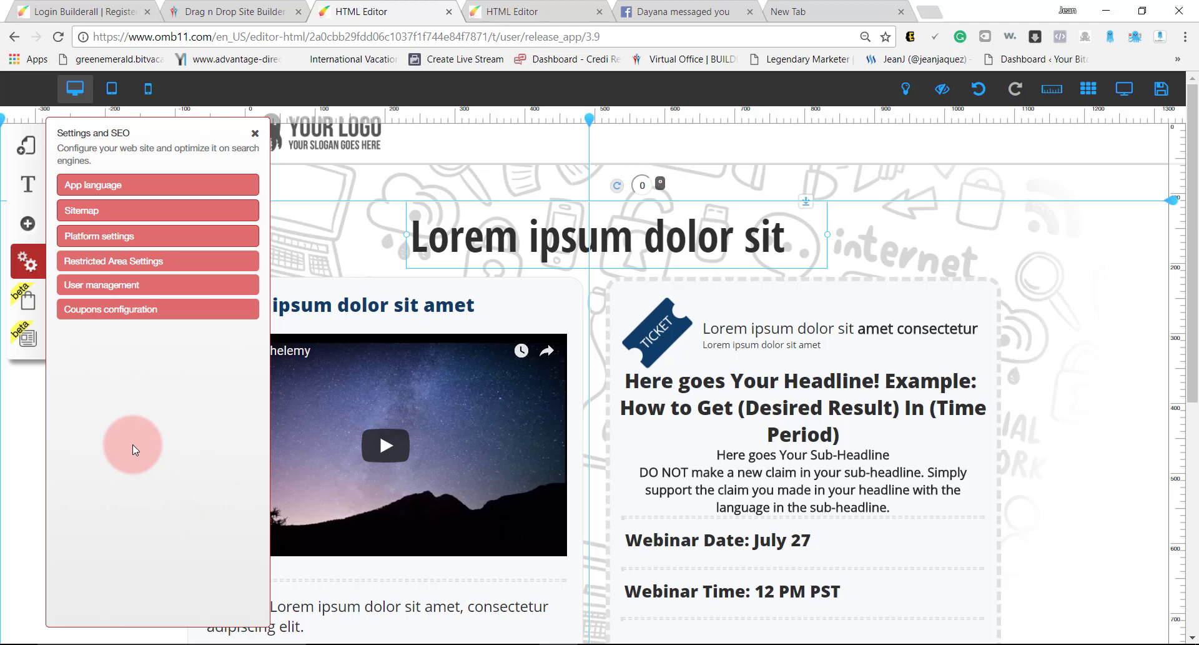
left_click(255, 135)
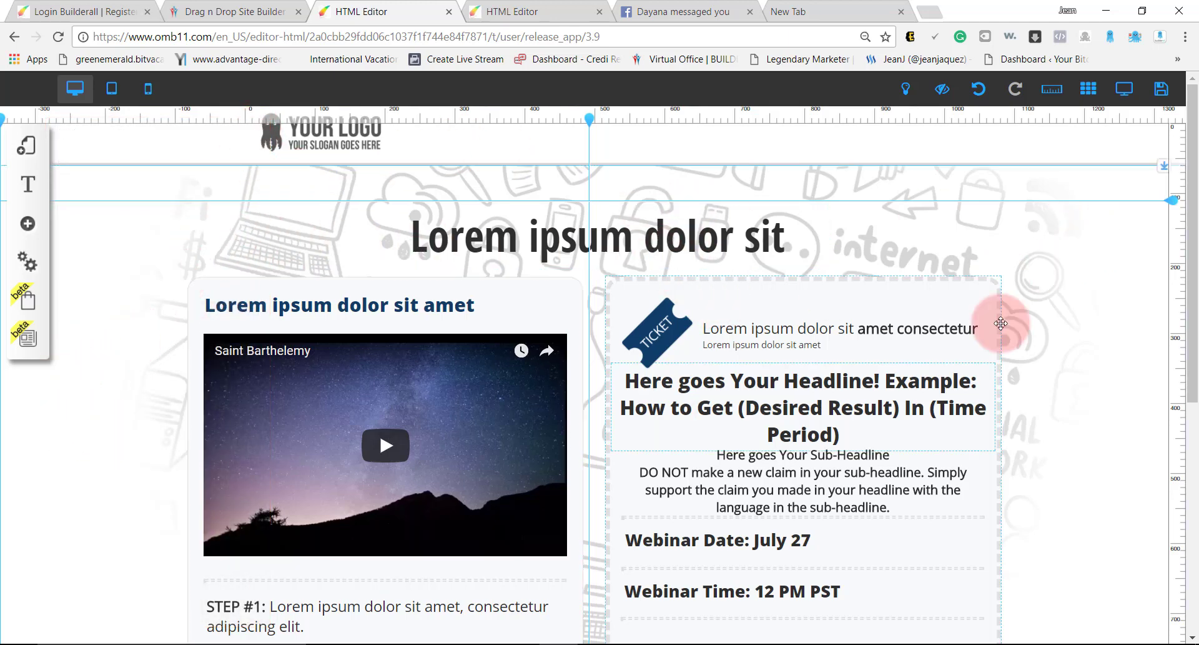
Look through the element types that can be added to the webinar video page, down to Blog Apps.
left_click_drag(1192, 193, 1178, 25)
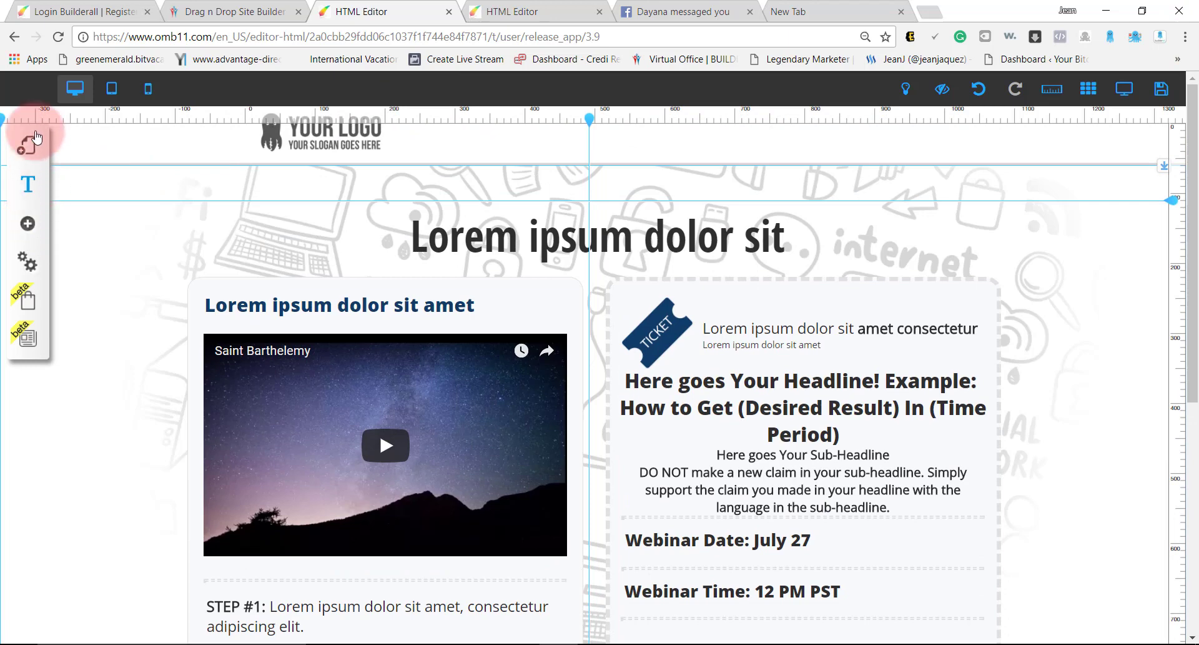
left_click(29, 228)
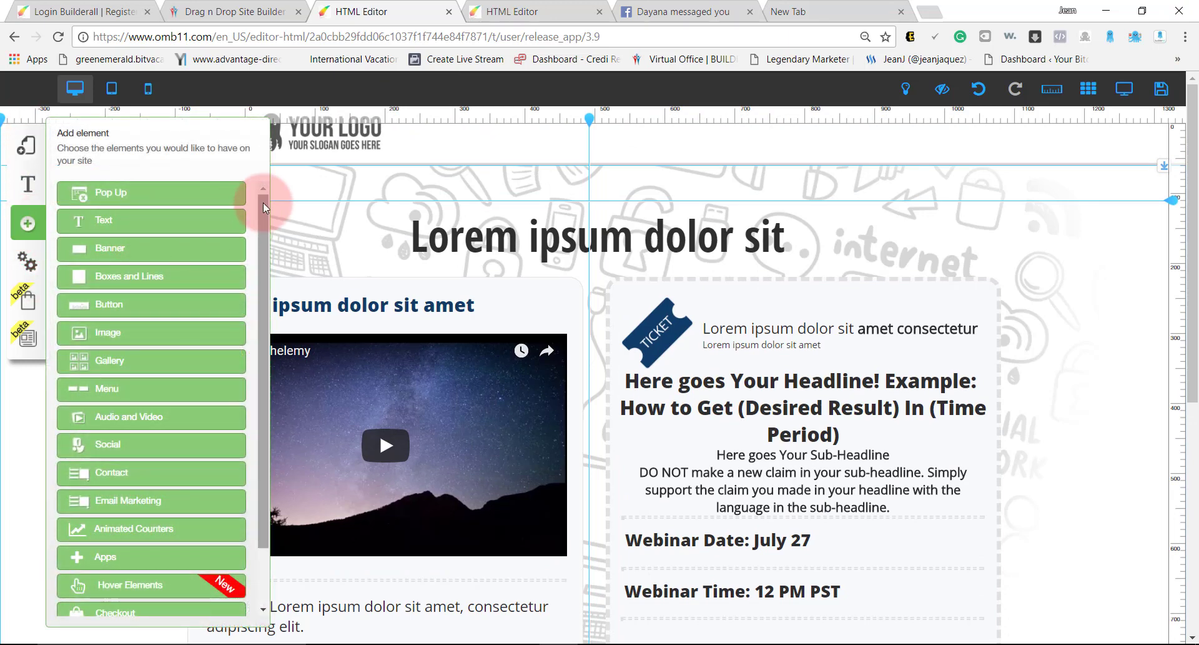
left_click_drag(263, 202, 259, 302)
left_click(104, 330)
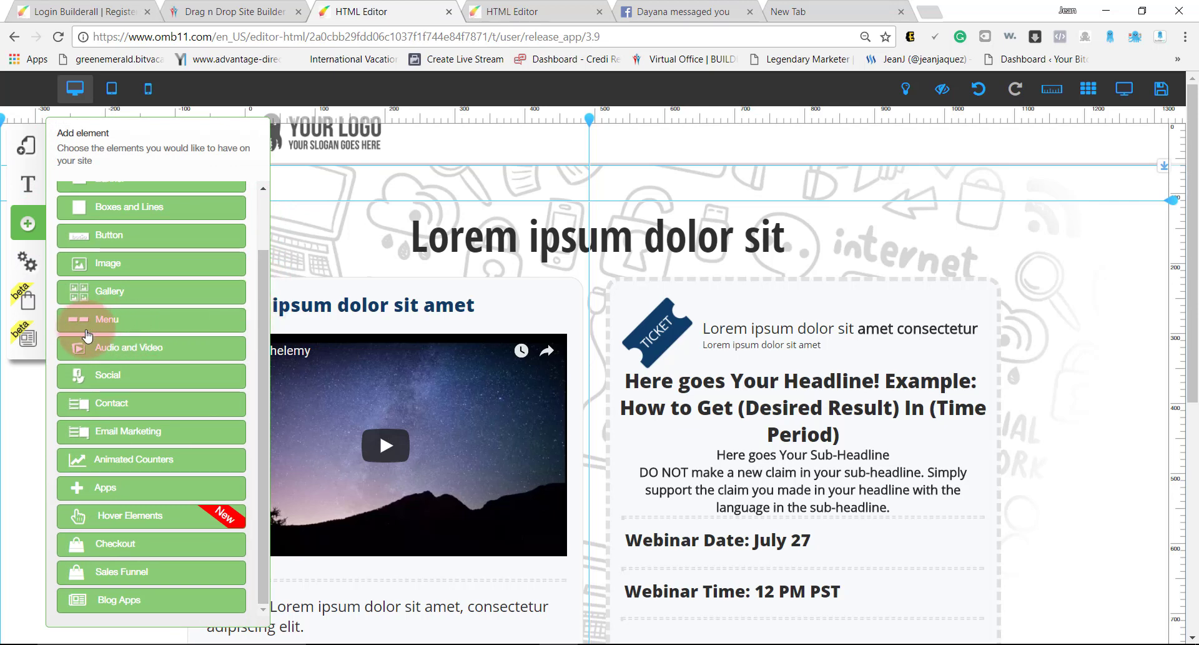
Look through the available social elements, including the social bars, and return to the list of element types.
left_click(112, 306)
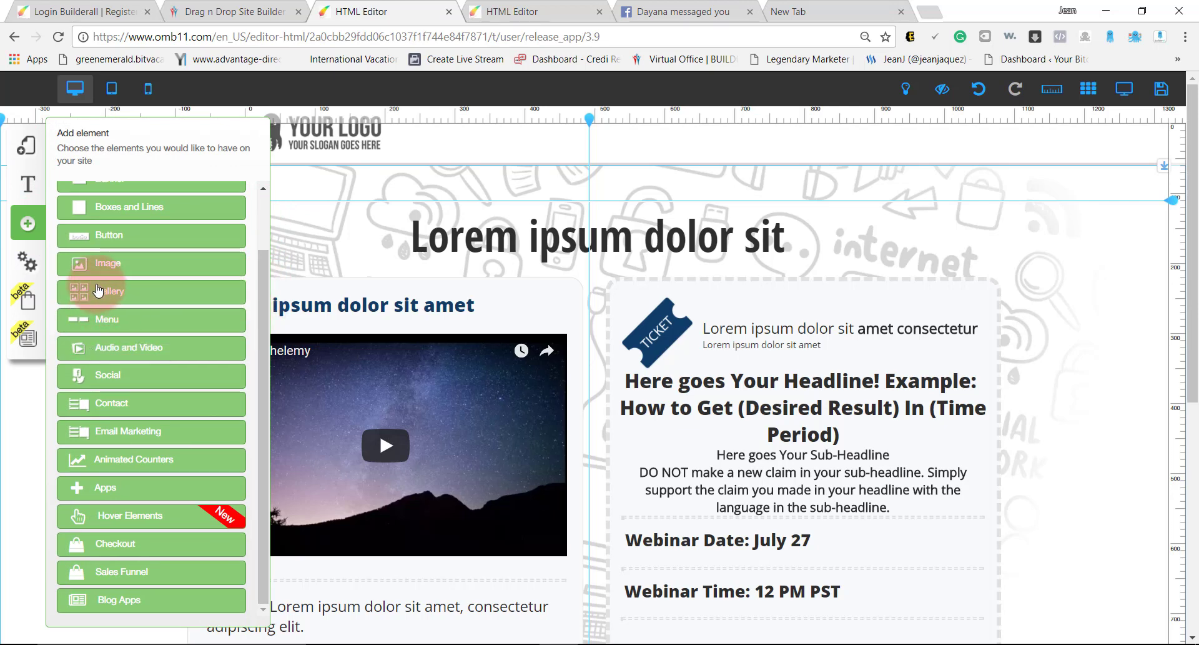
left_click(113, 376)
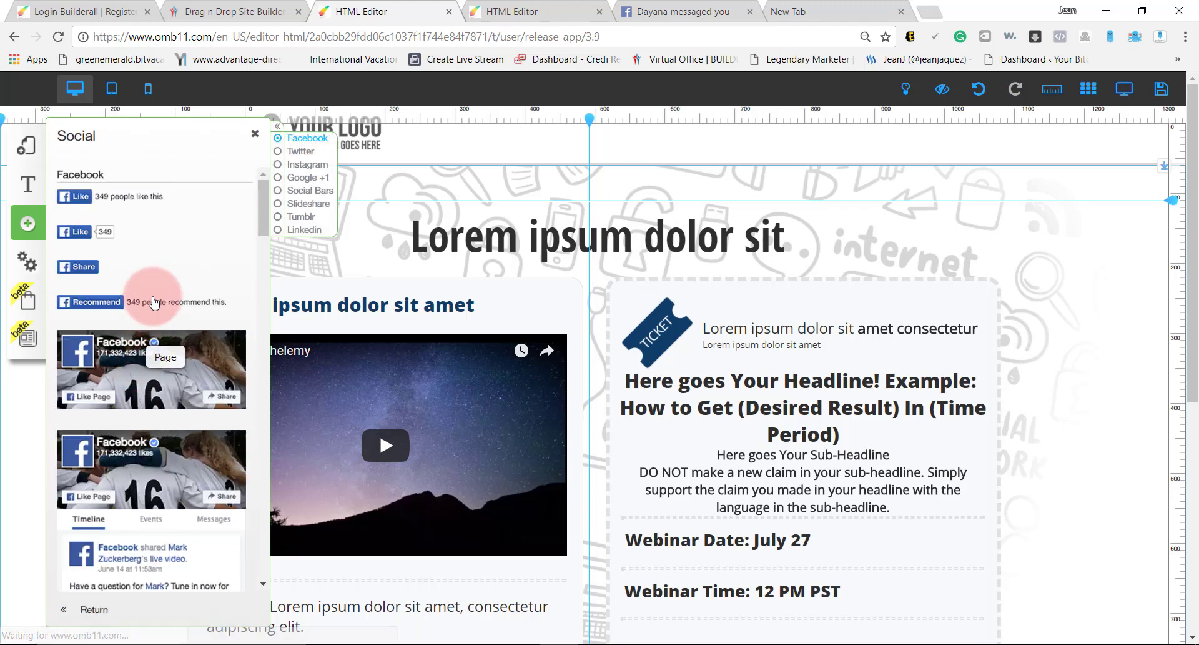
left_click(306, 190)
scroll(257, 257, "down", 1)
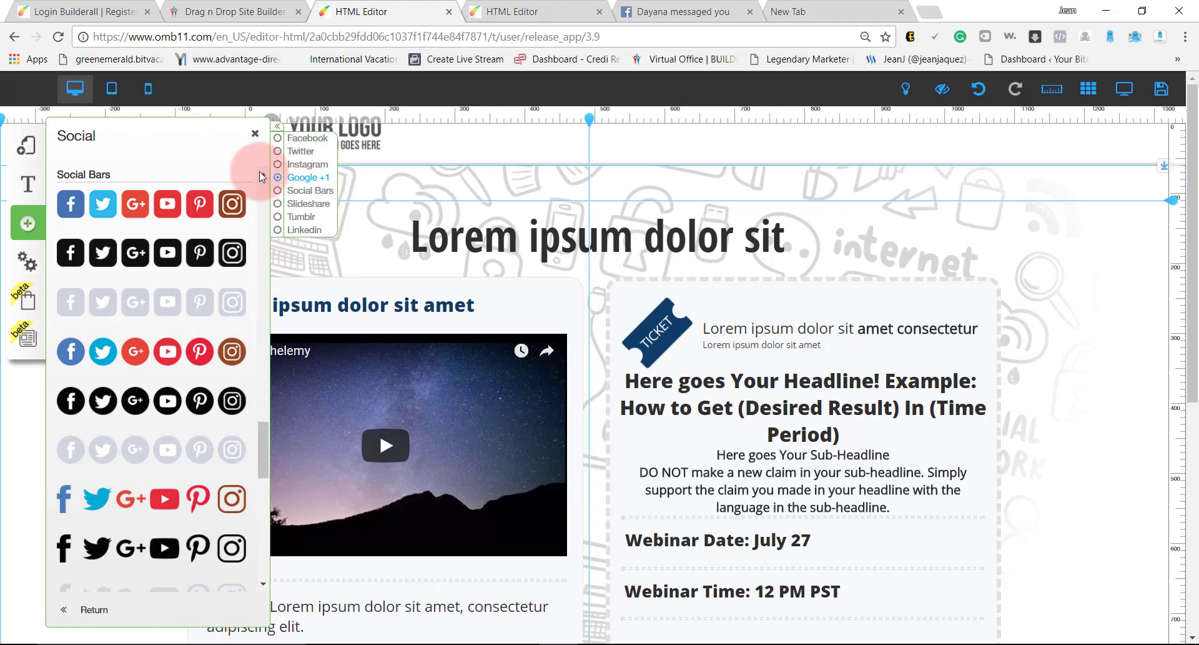
left_click(29, 224)
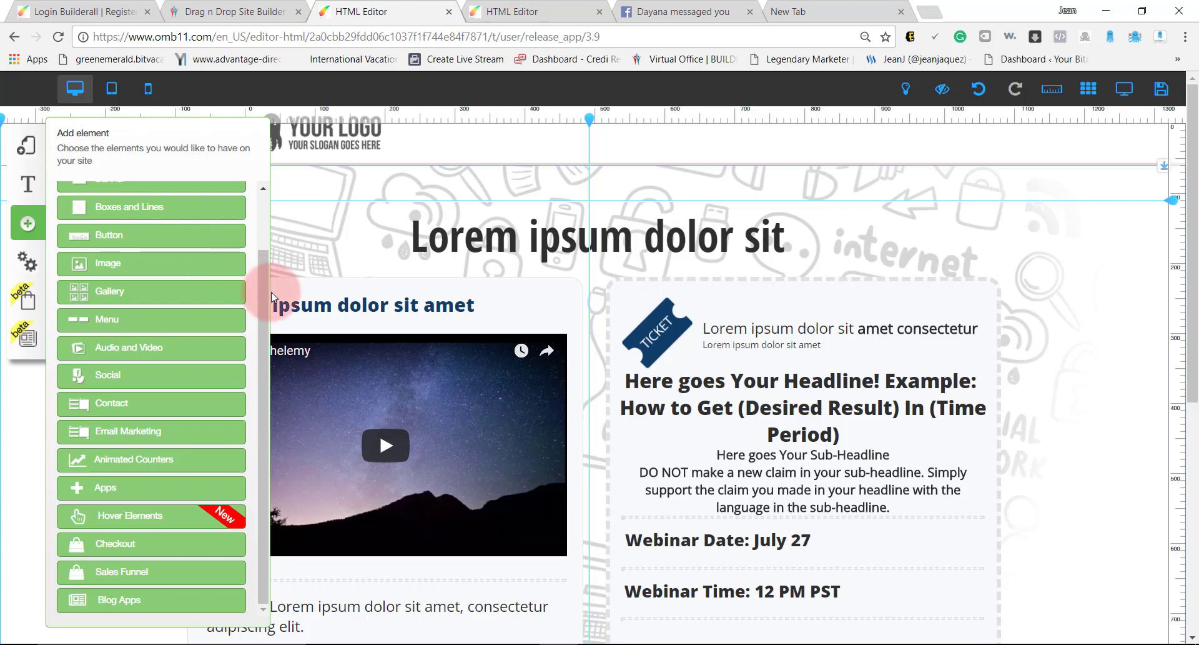
Add a yellow Register Now button to the webinar video page and move it down to the steps section below the main video.
left_click_drag(267, 275, 266, 194)
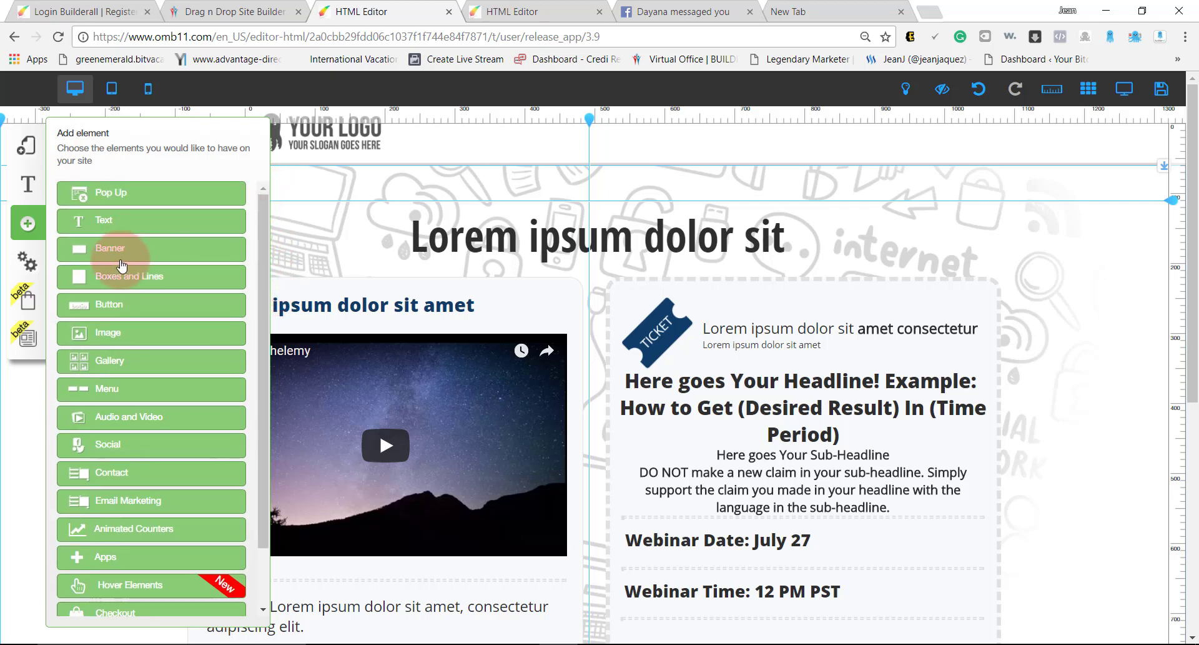
left_click(102, 308)
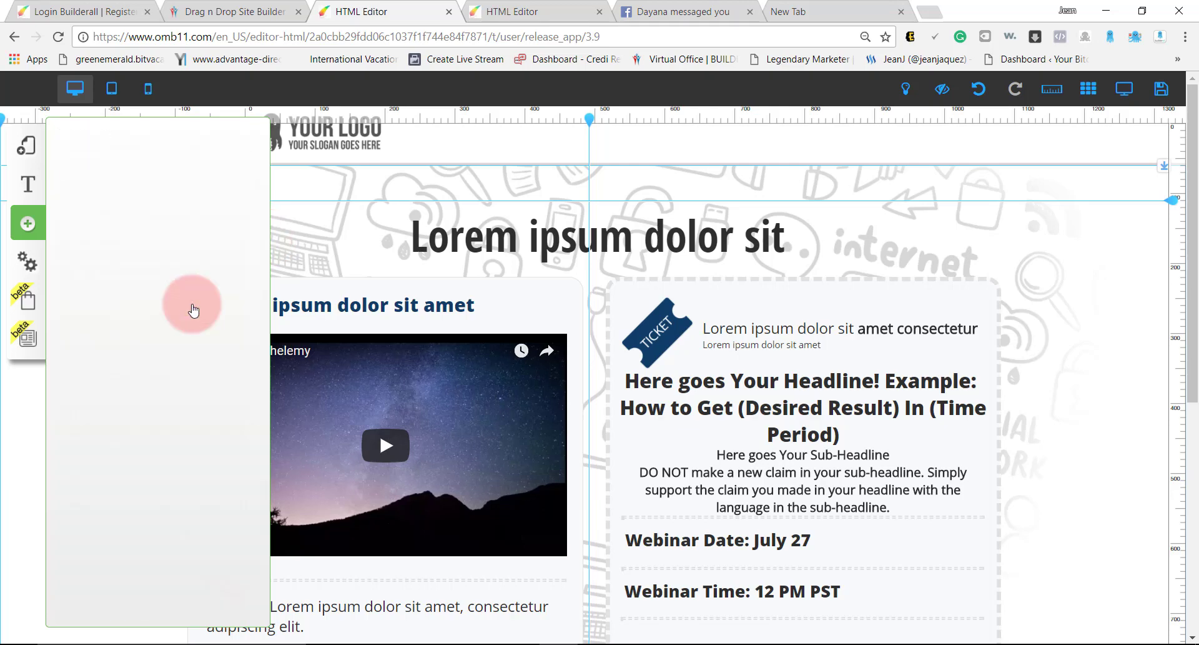
left_click_drag(165, 231, 578, 314)
left_click_drag(385, 244, 417, 406)
left_click(255, 133)
scroll(379, 308, "down", 6)
scroll(365, 266, "up", 6)
scroll(417, 302, "down", 7)
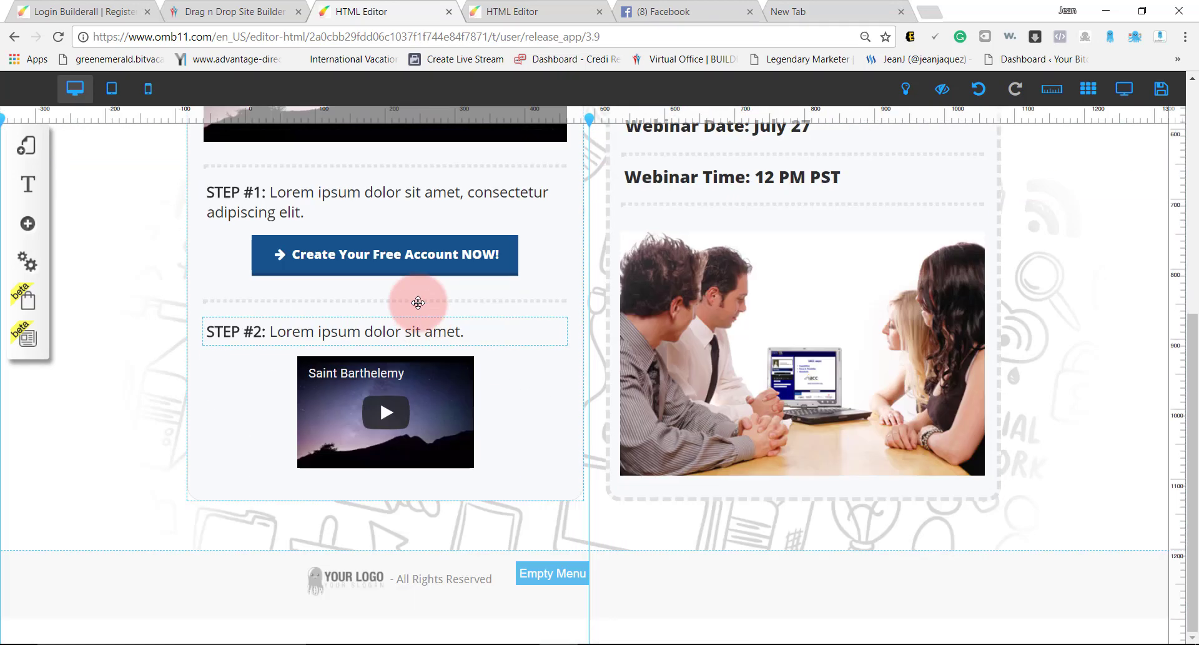
scroll(416, 294, "up", 3)
left_click_drag(409, 241, 431, 543)
Delete the blue Create Your Free Account NOW! button and put the Register Now button in its place under the STEP #1 text.
left_click(491, 405)
key("Delete")
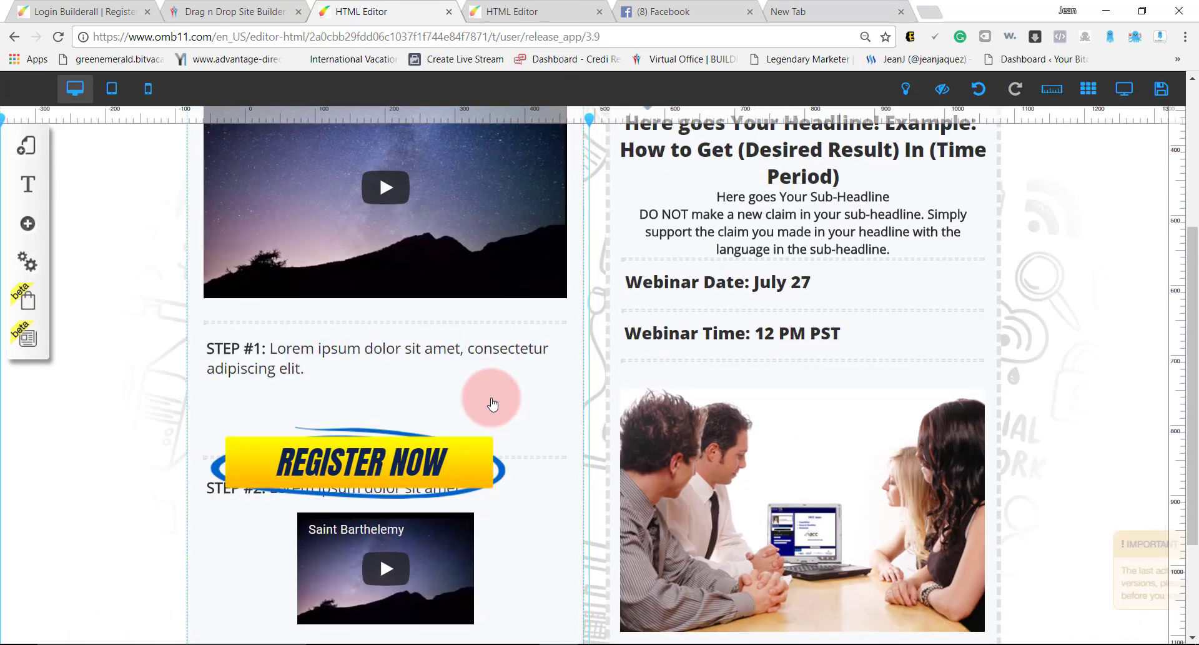
left_click_drag(442, 458, 464, 427)
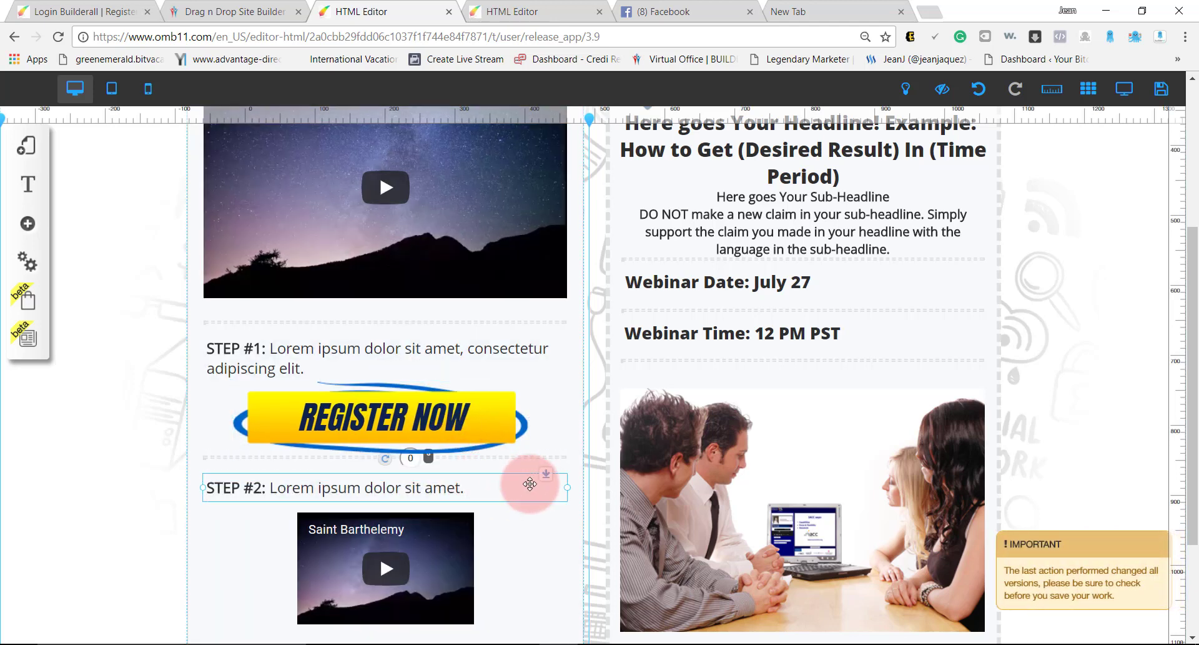
Preview the webinar video page down to the Register Now button and return to editing.
left_click(1123, 100)
scroll(552, 439, "down", 6)
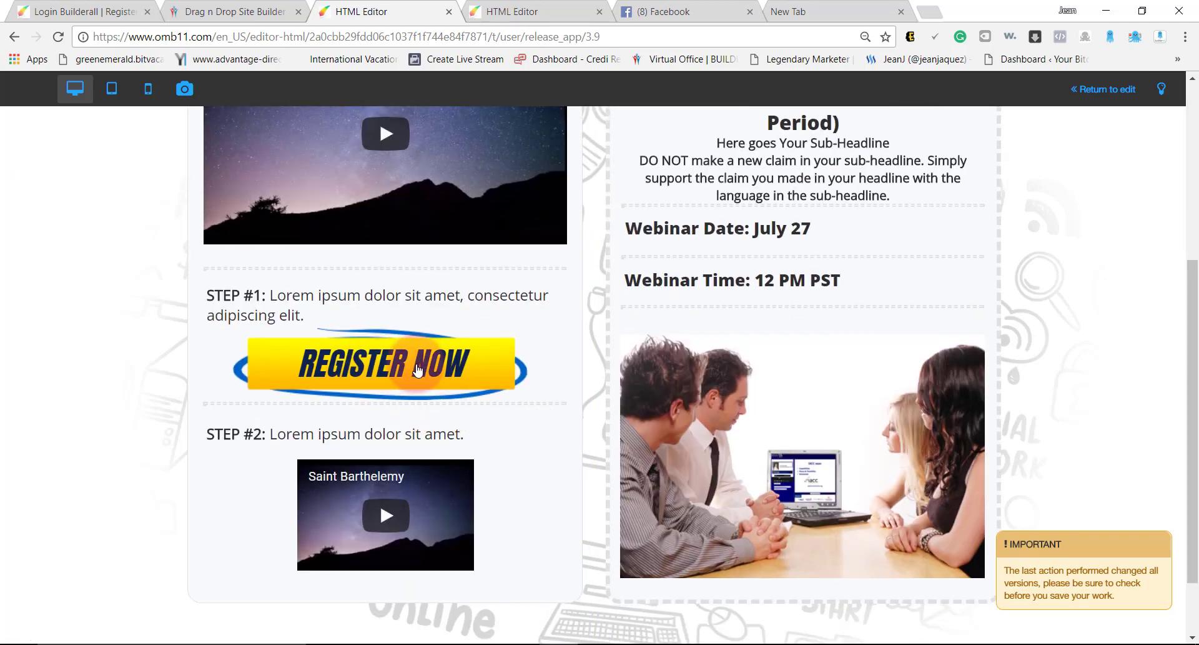
left_click(1080, 93)
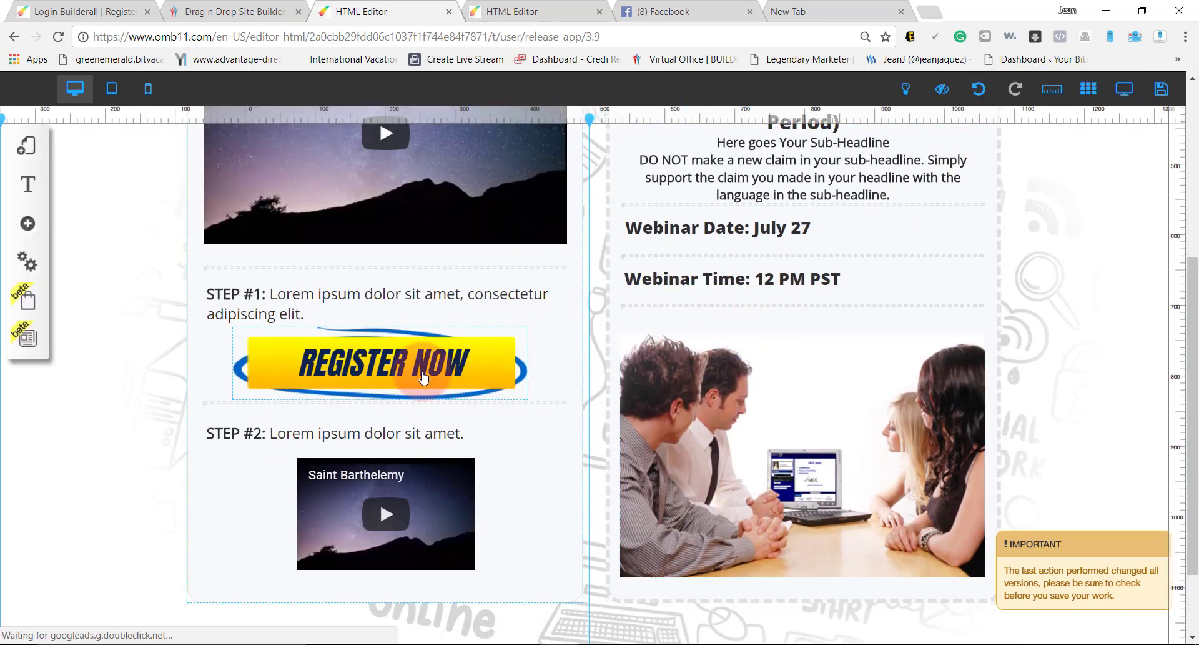
Link the Register Now button to the Terms-of-website-use 1 page, opening in the same tab.
left_click(427, 368)
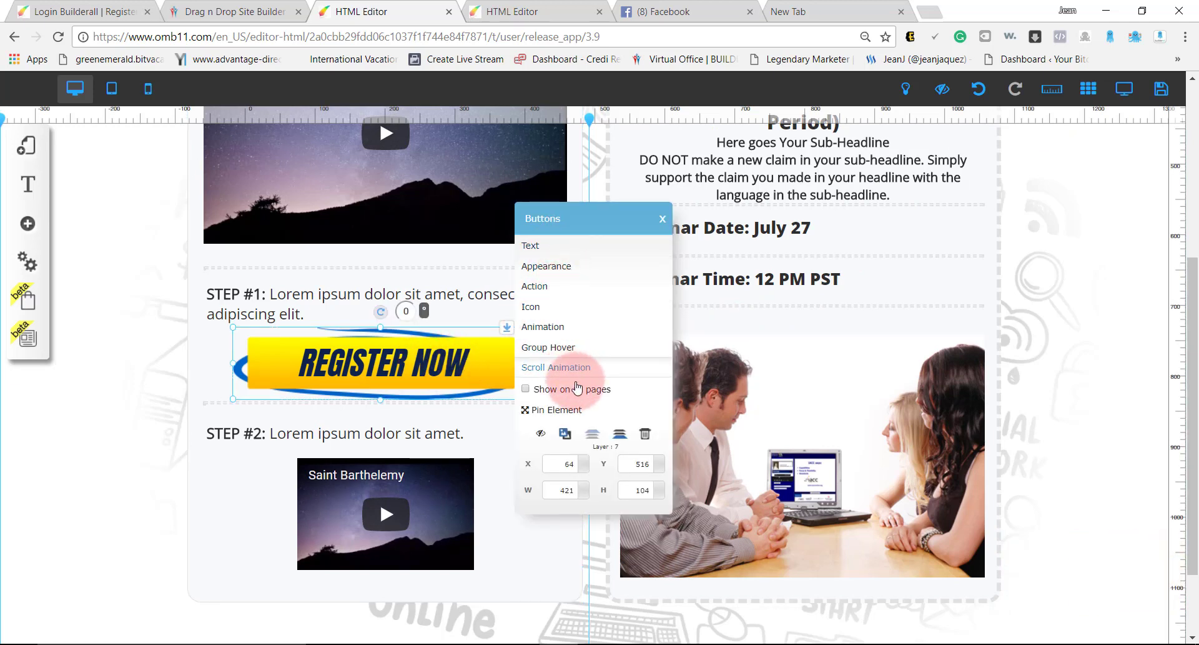
left_click(552, 294)
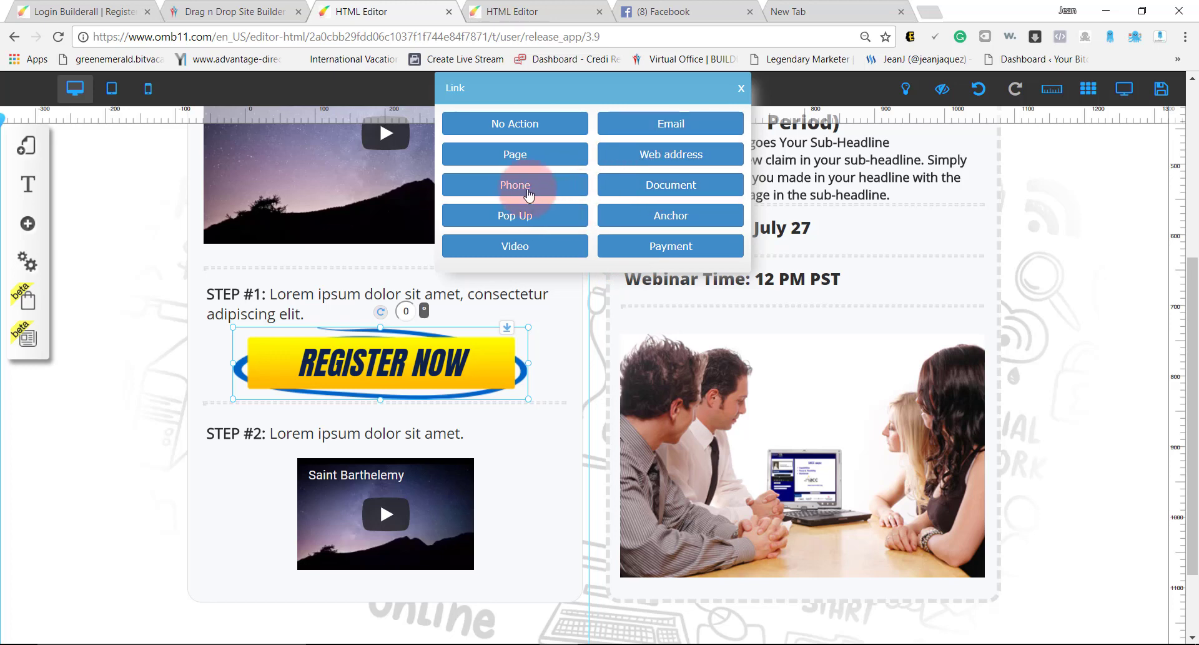
left_click(532, 159)
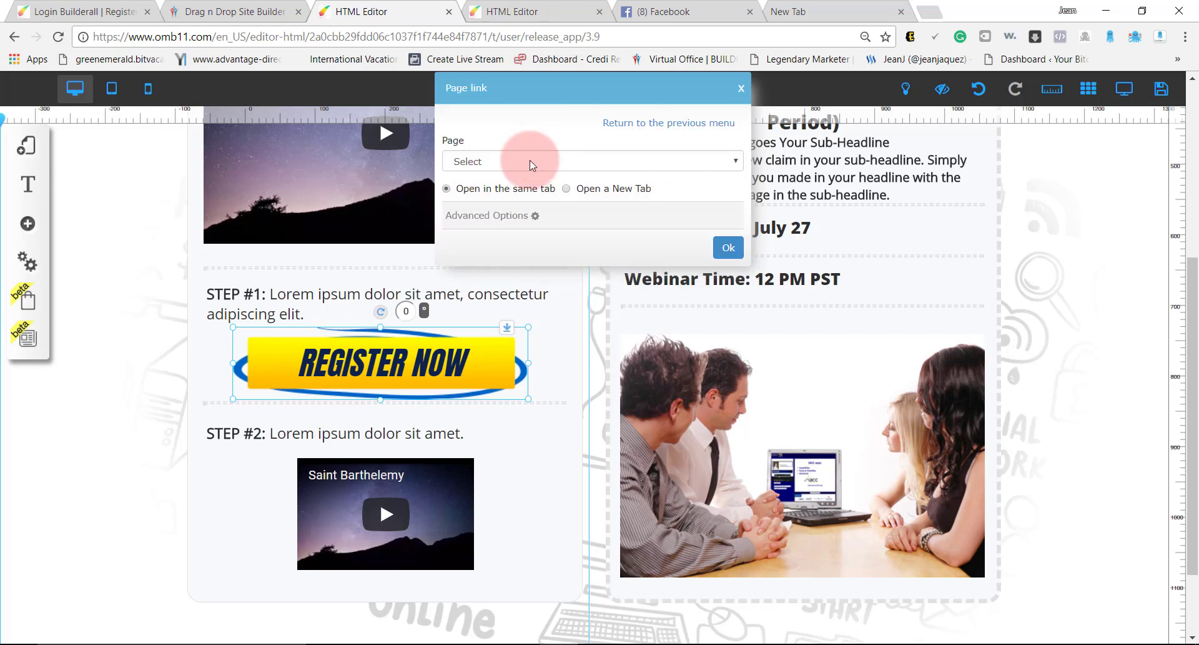
left_click(530, 161)
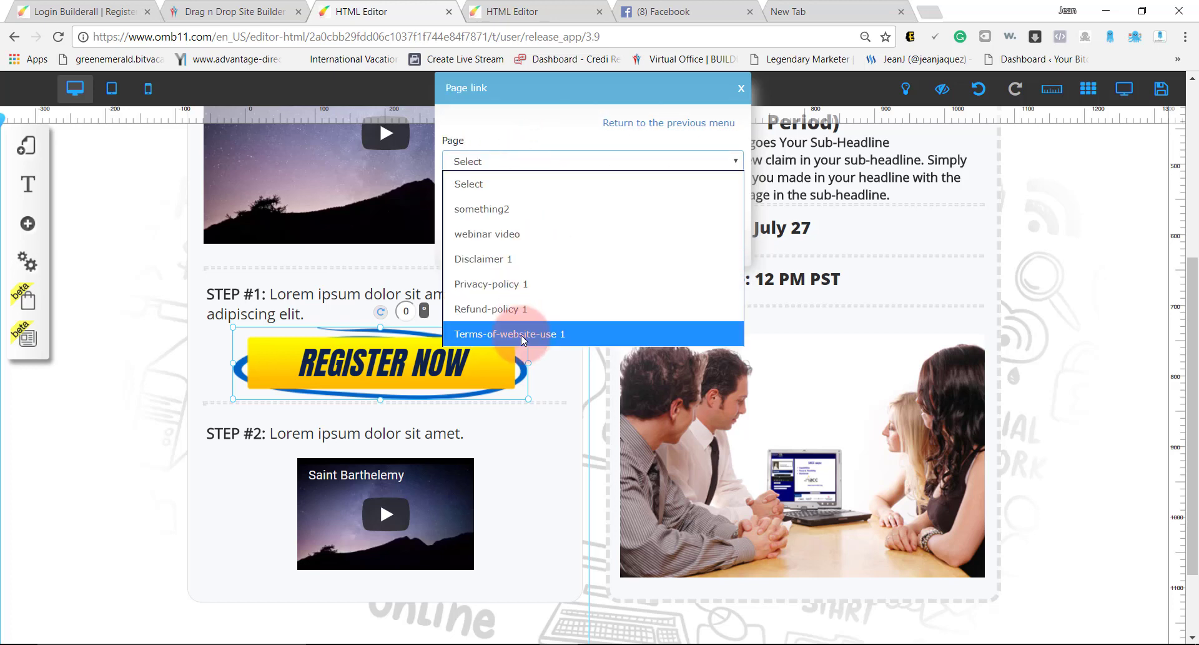
left_click(543, 333)
left_click(728, 246)
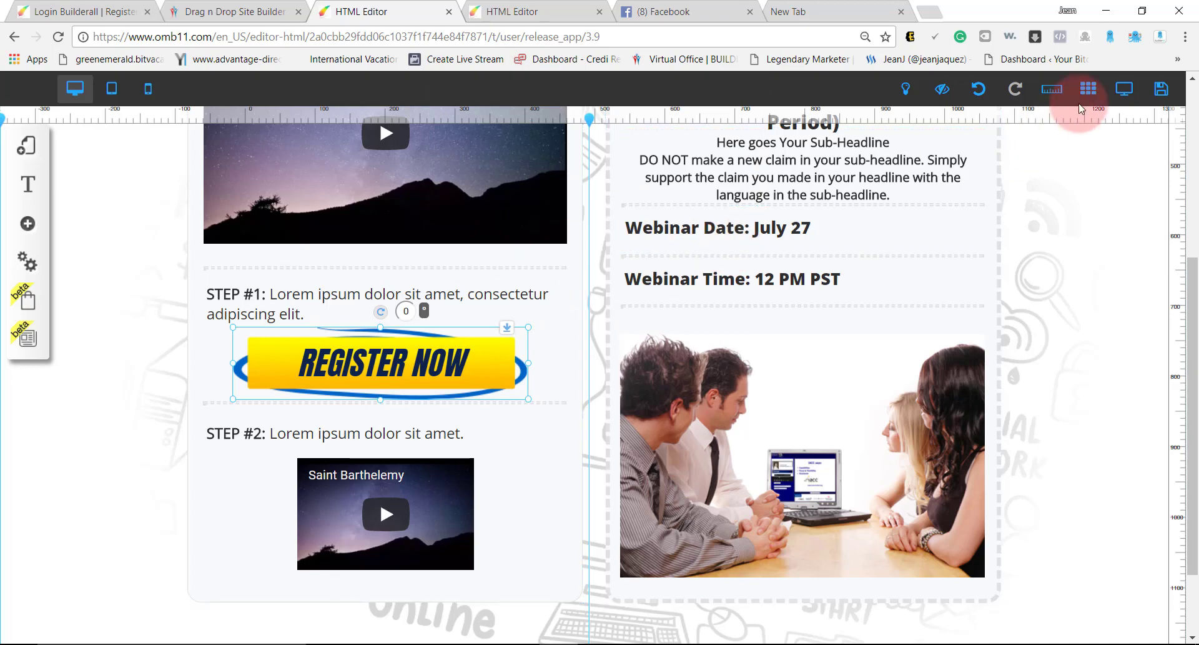
Preview the page, test the Register Now link, look over the terms page down to its footer, and return to editing.
left_click(1124, 88)
scroll(583, 421, "down", 6)
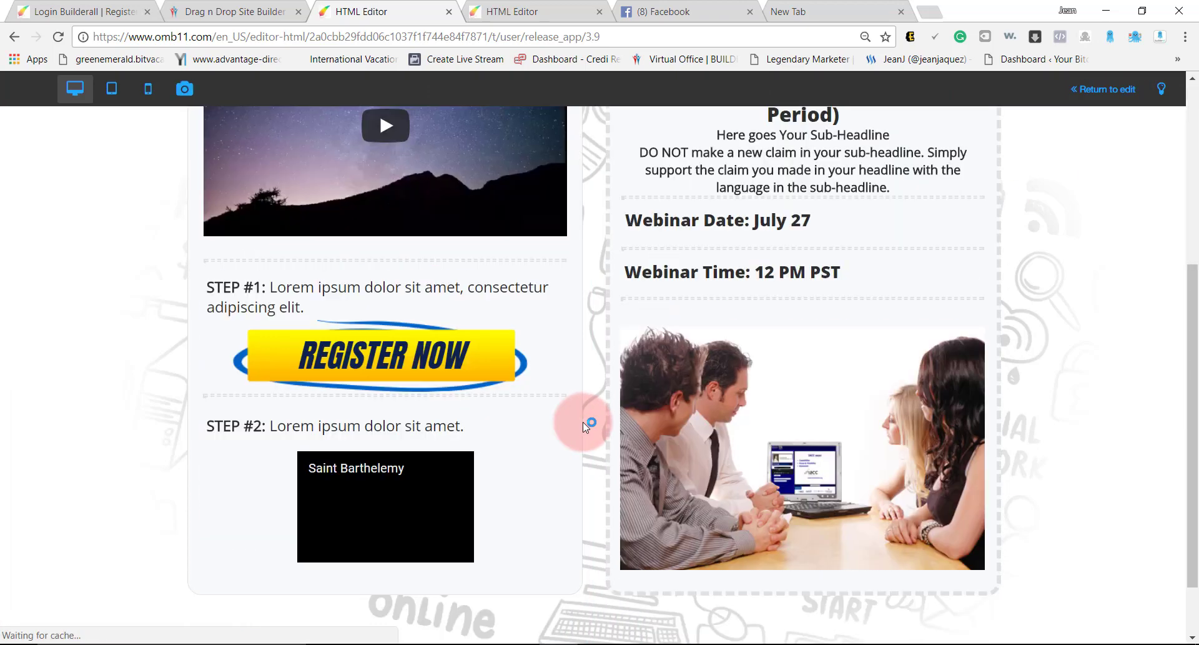
left_click(398, 291)
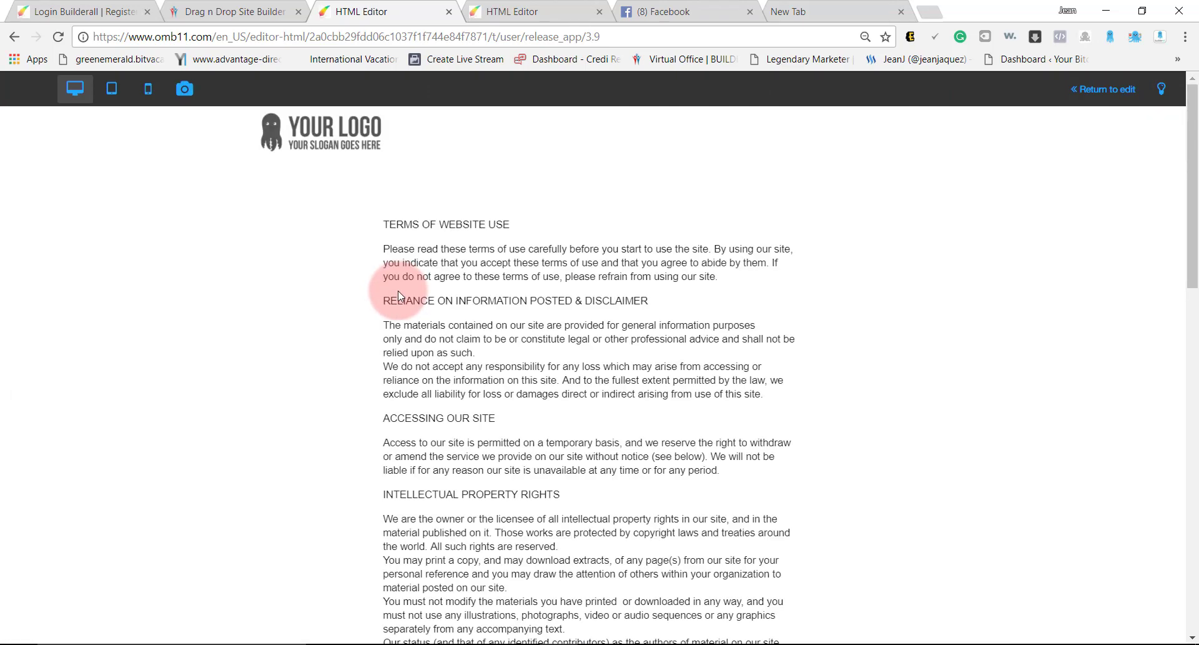
scroll(684, 352, "down", 7)
scroll(674, 358, "down", 7)
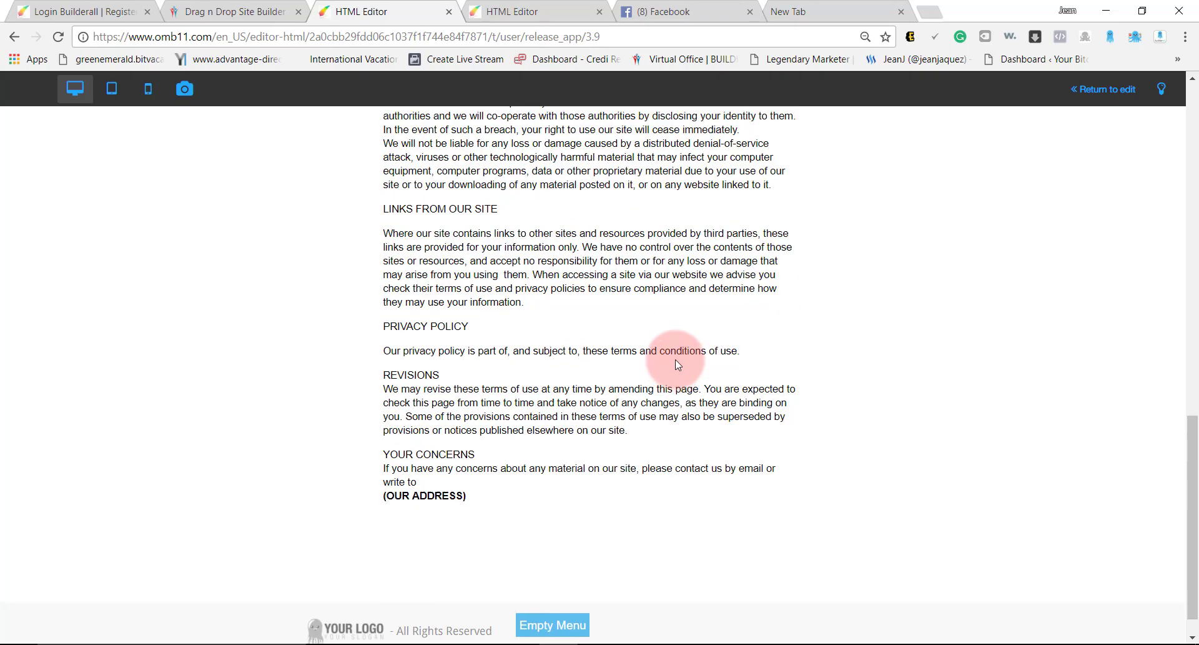
scroll(602, 501, "up", 15)
left_click(1103, 90)
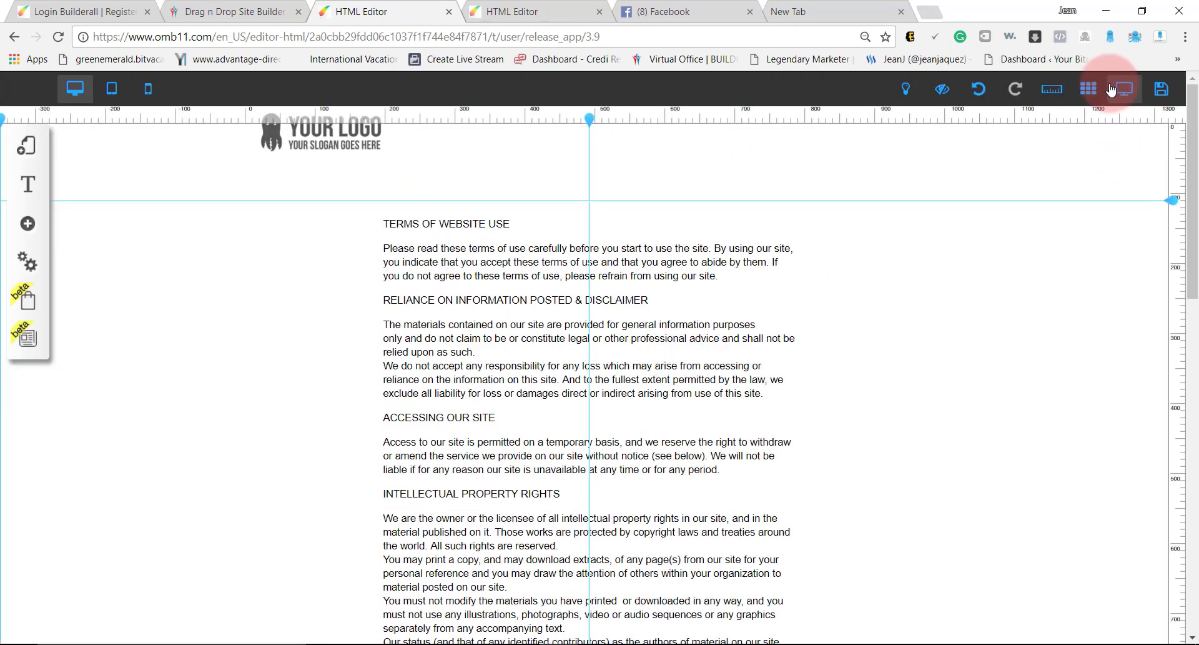
Save the site changes, including the webinar video and something2 pages of the something layout.
left_click(1161, 89)
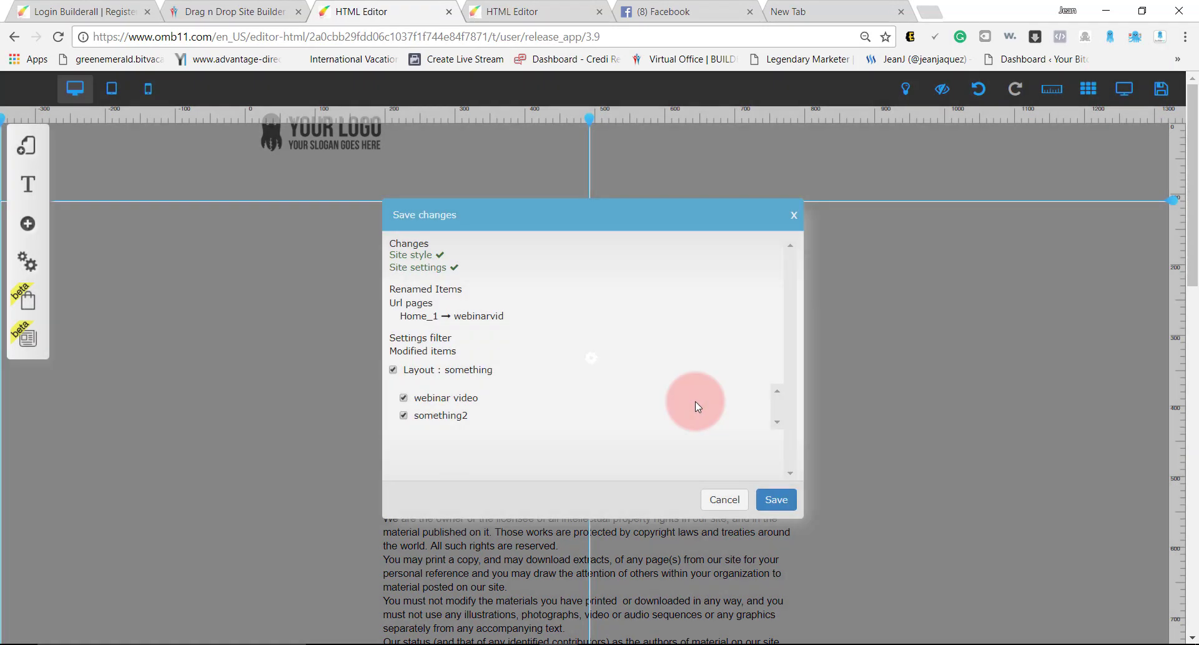
left_click(785, 501)
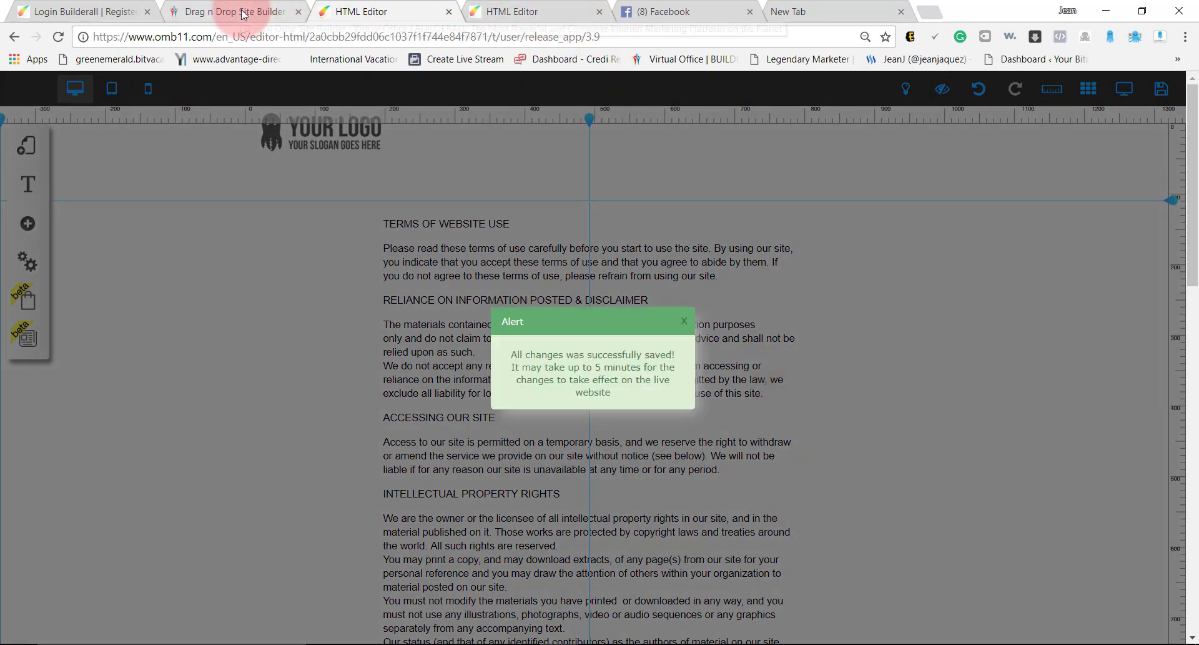
Switch to the Builderall office, open the list of Drag n Drop sites, and publish the testing3 site.
left_click(243, 13)
left_click(92, 159)
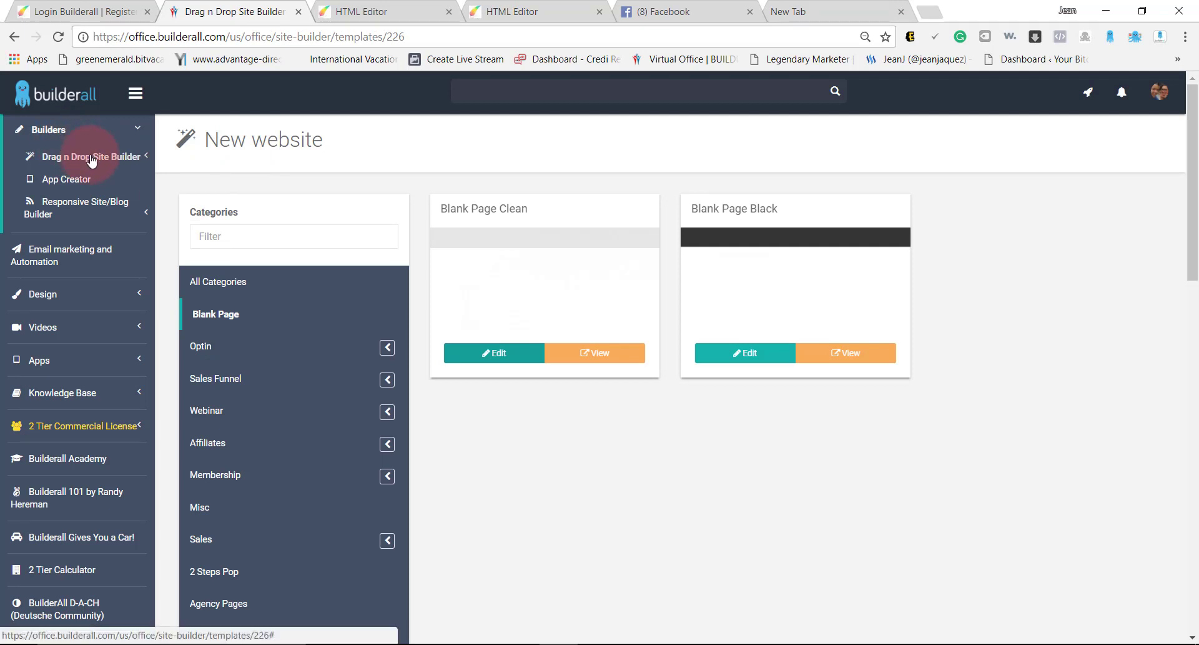
left_click(67, 179)
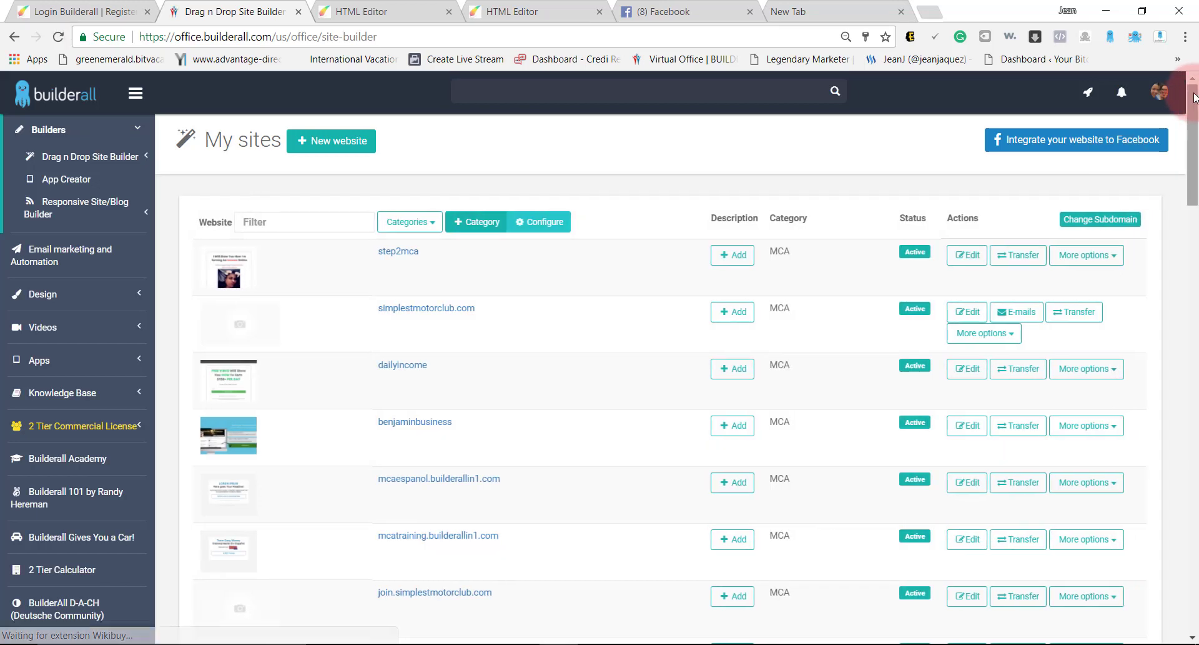
left_click_drag(1193, 200, 1190, 625)
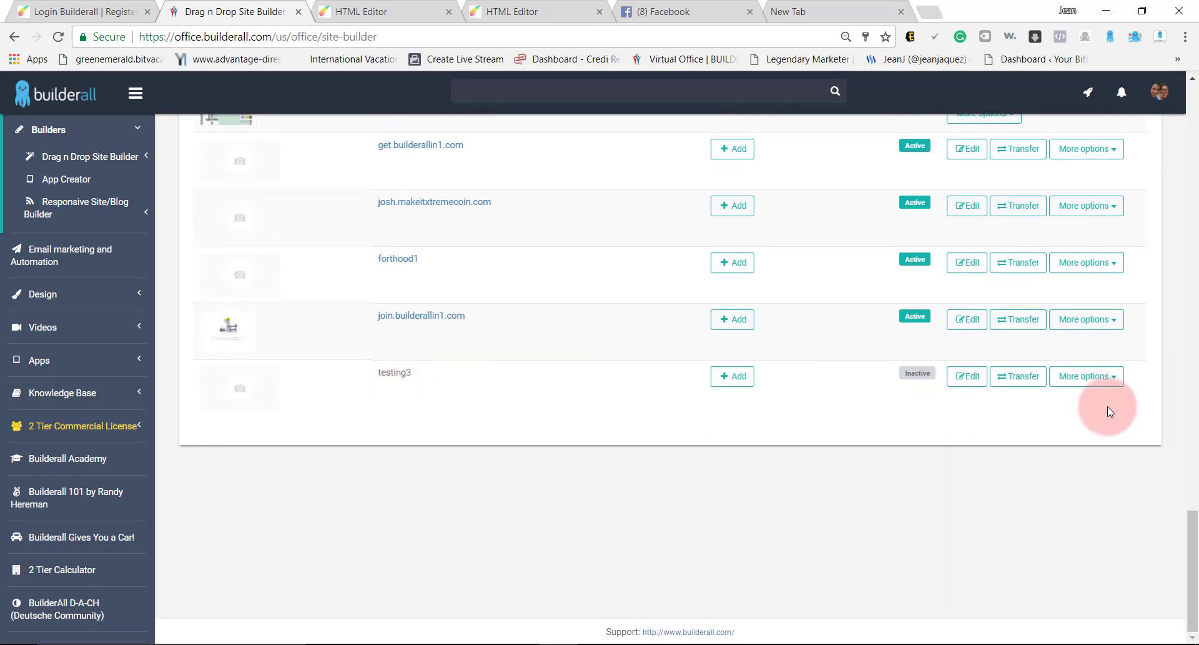
left_click(1090, 376)
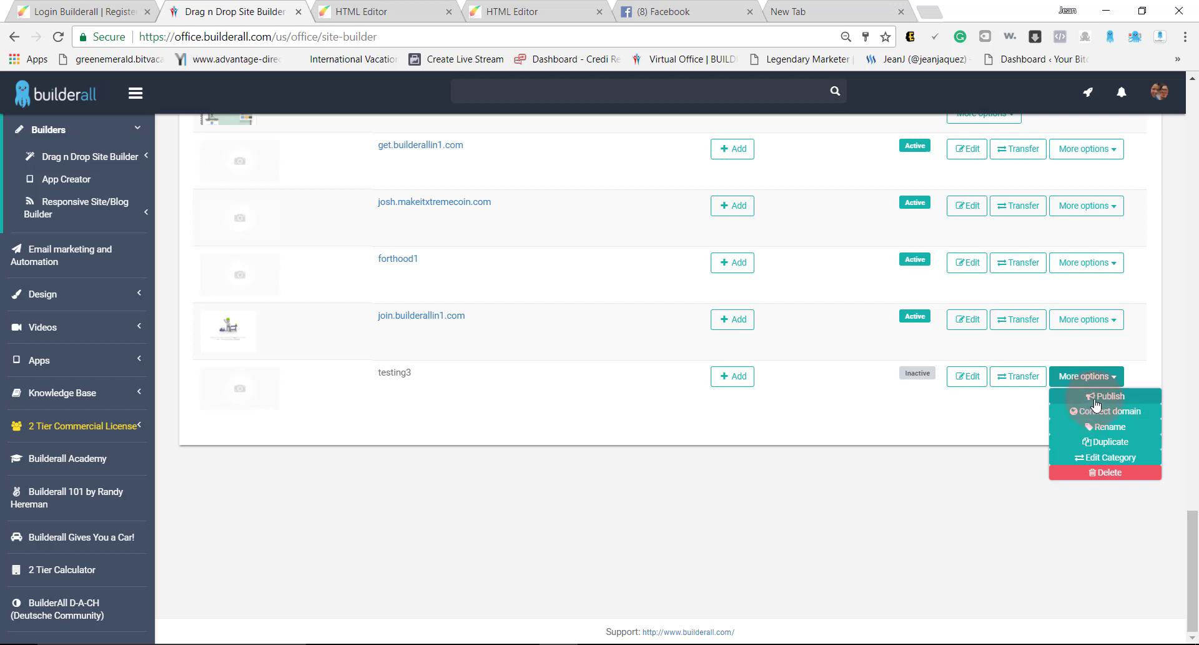
left_click(1088, 400)
left_click(680, 130)
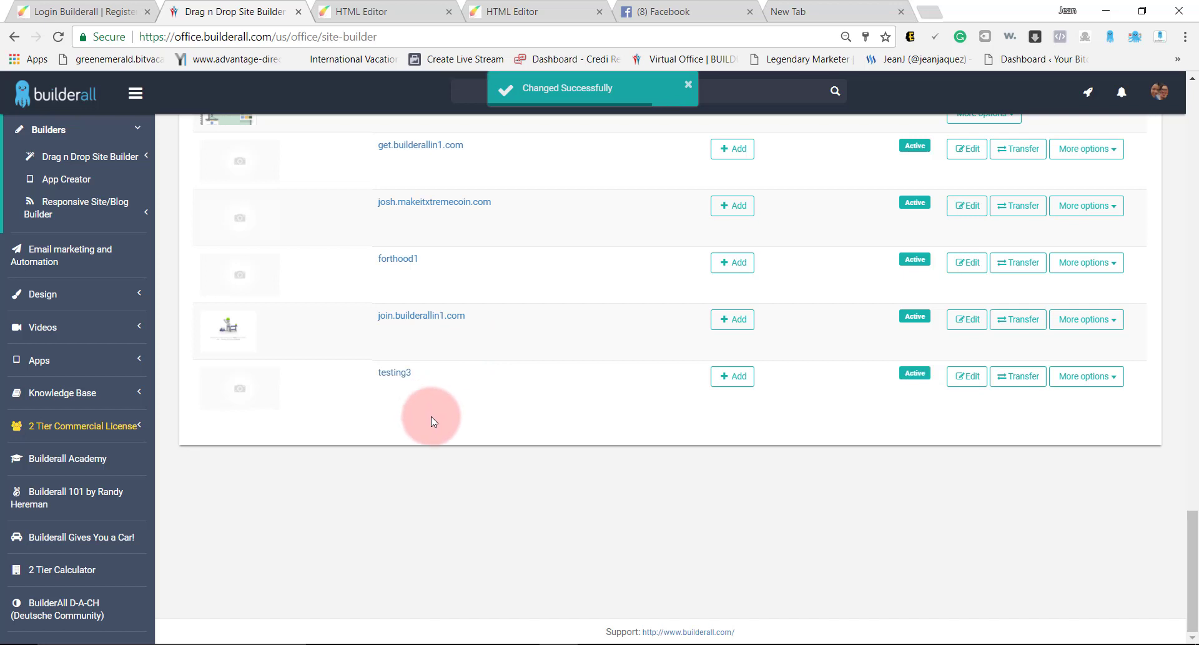
Open the live testing3 site and submit its opt-in form with a saved e-mail address.
left_click(392, 372)
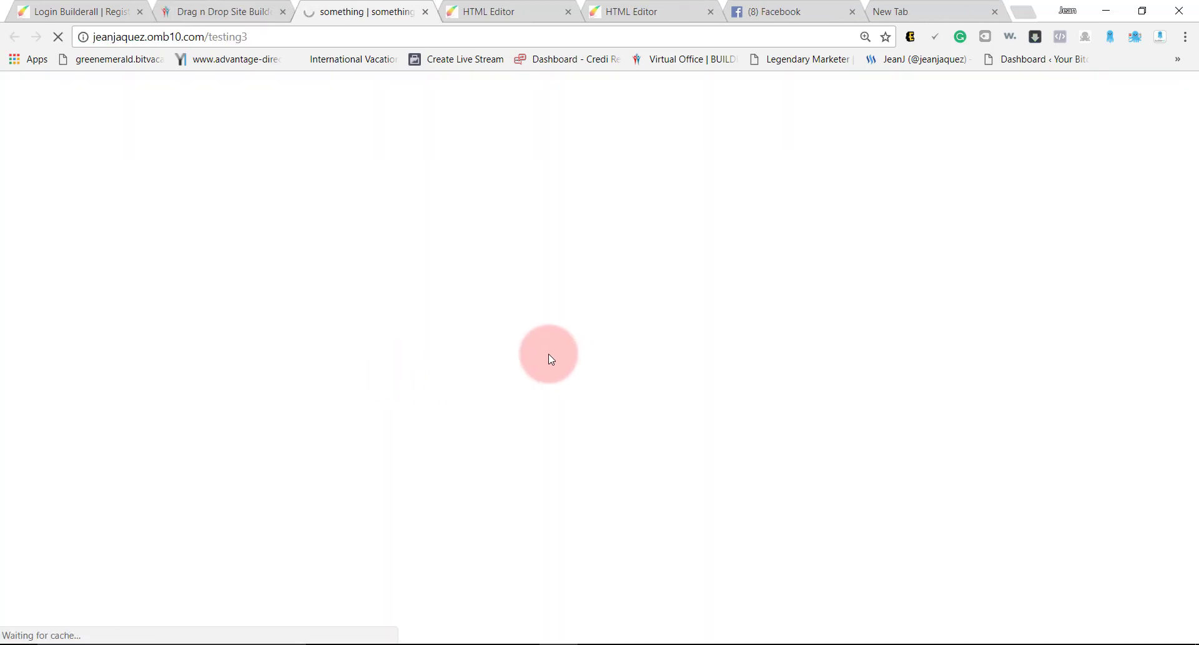
scroll(575, 300, "down", 6)
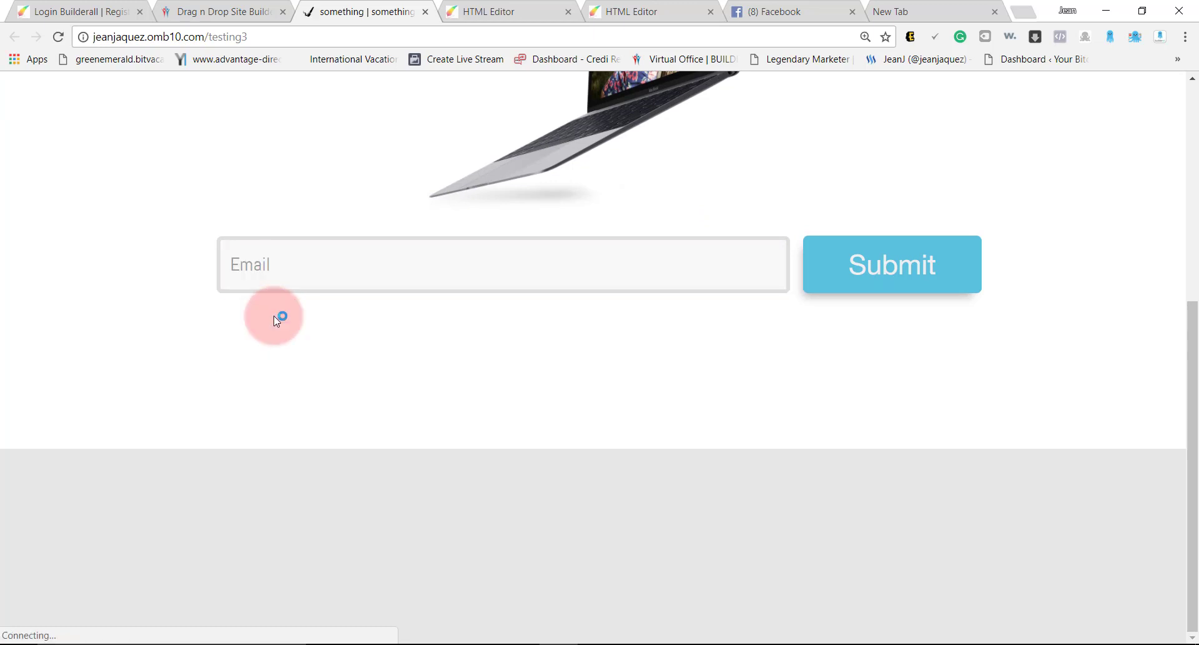
left_click(294, 268)
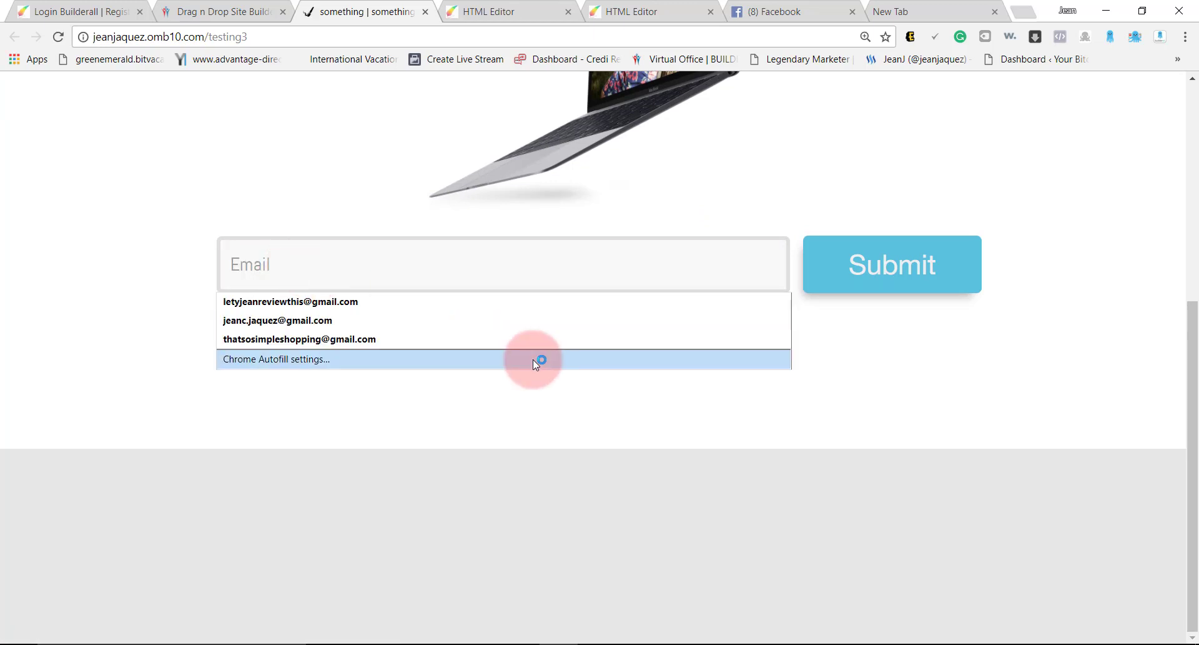
left_click(307, 306)
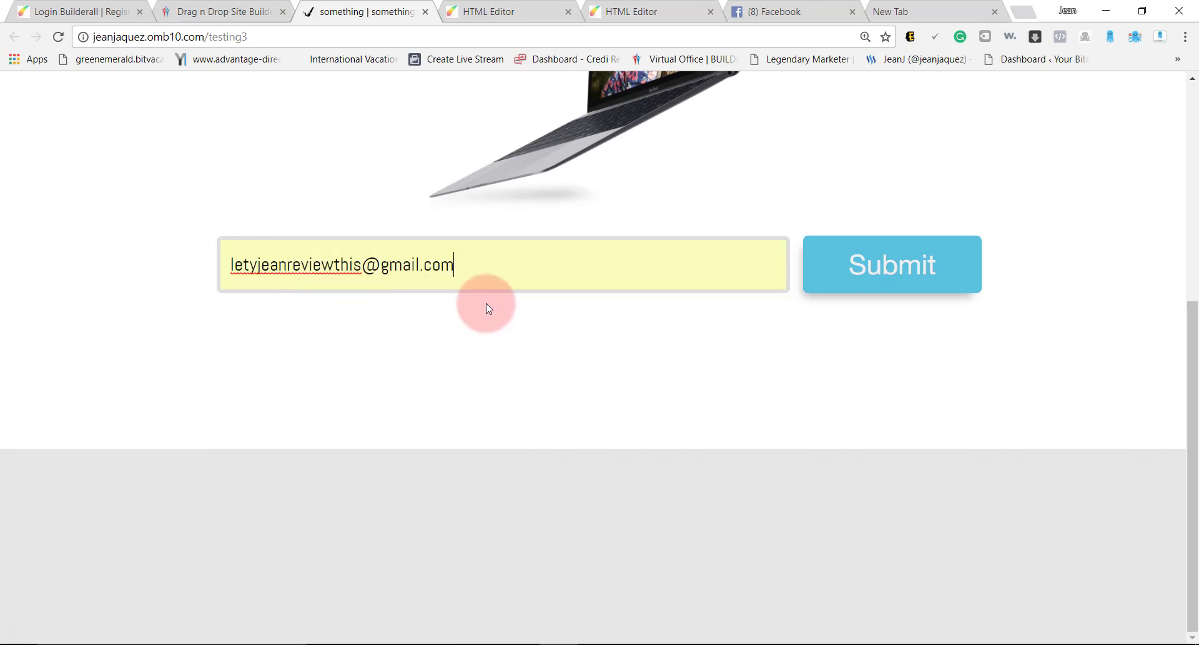
left_click(869, 277)
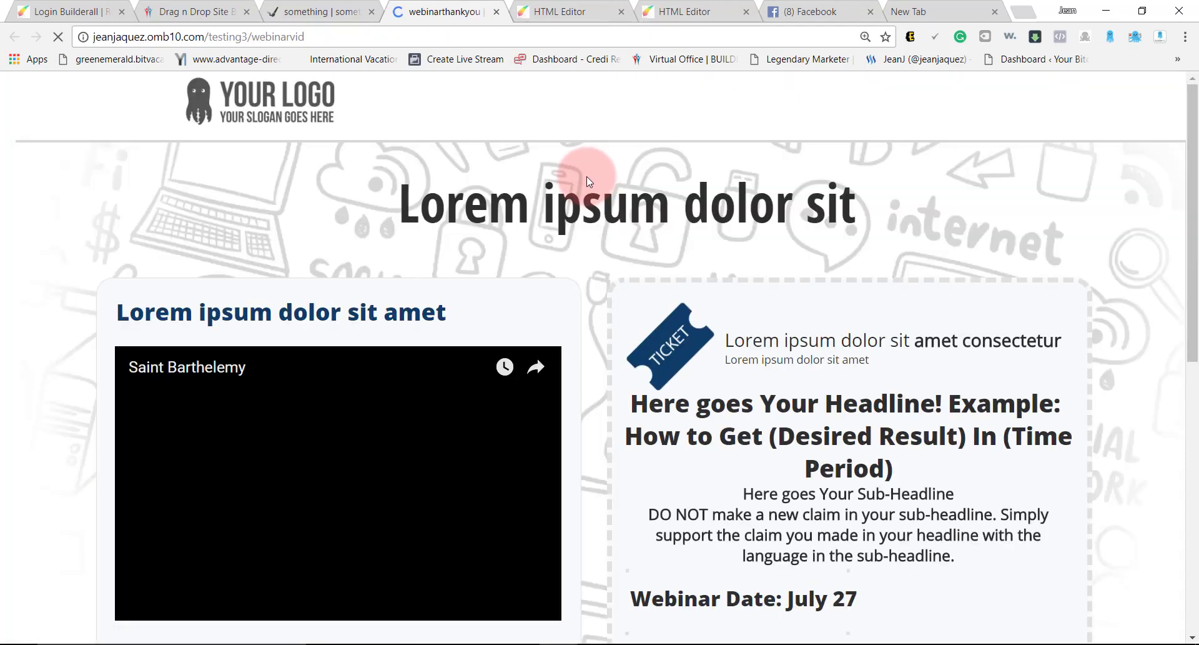
Look over the live webinar thank-you page from top to footer and close it.
scroll(390, 322, "down", 9)
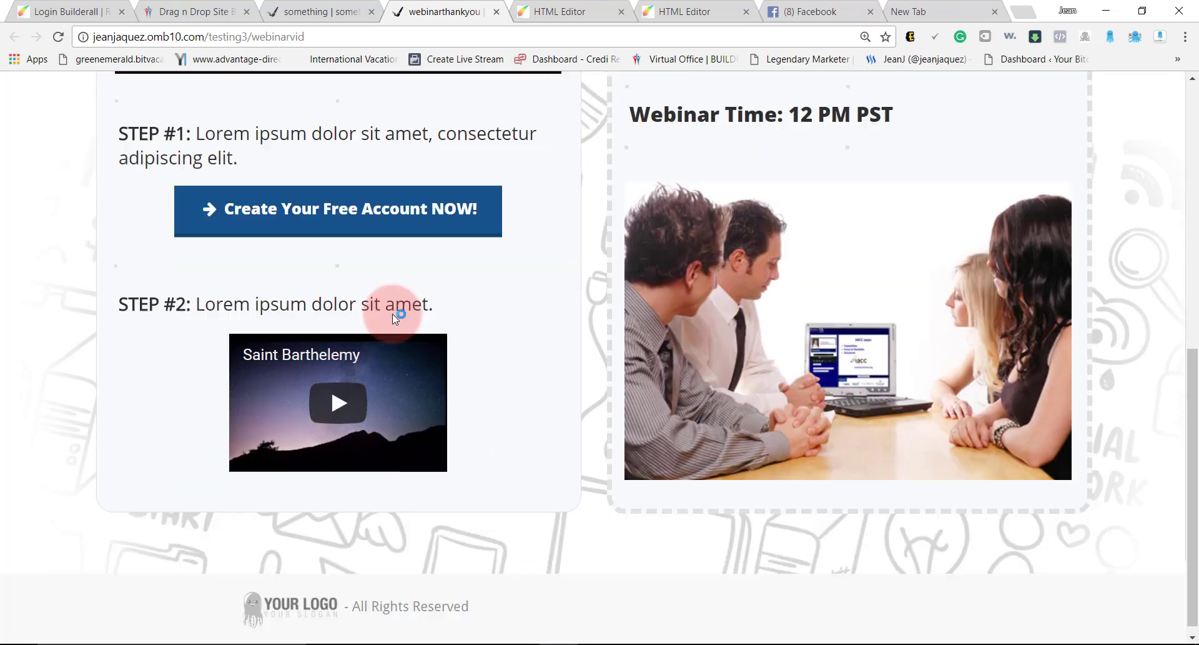
scroll(395, 311, "up", 9)
scroll(394, 316, "up", 1)
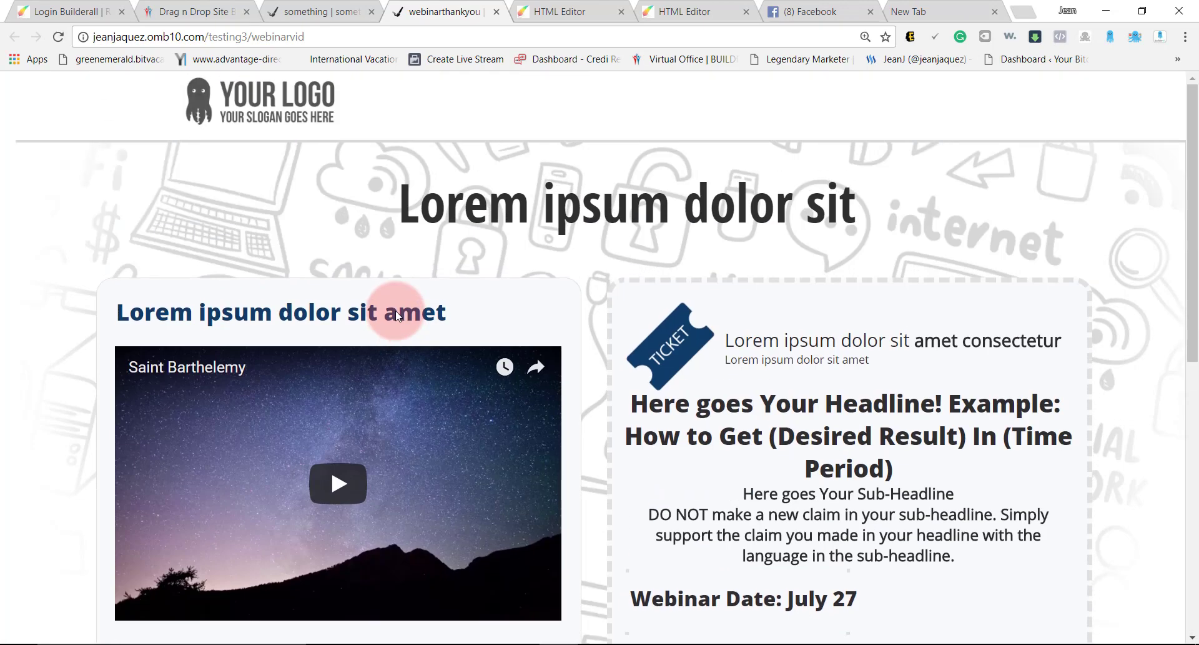
left_click(496, 13)
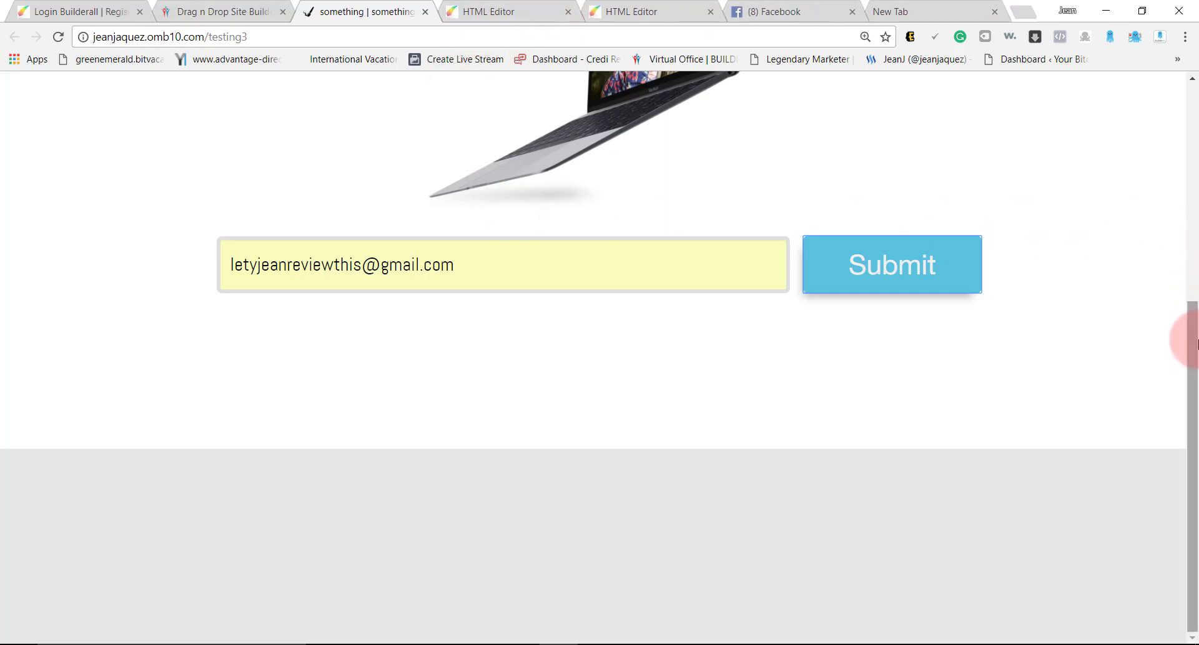
Open the something2 page of the something layout in the editor, check it for unsaved changes, and cancel the save.
left_click_drag(1196, 342, 1193, 93)
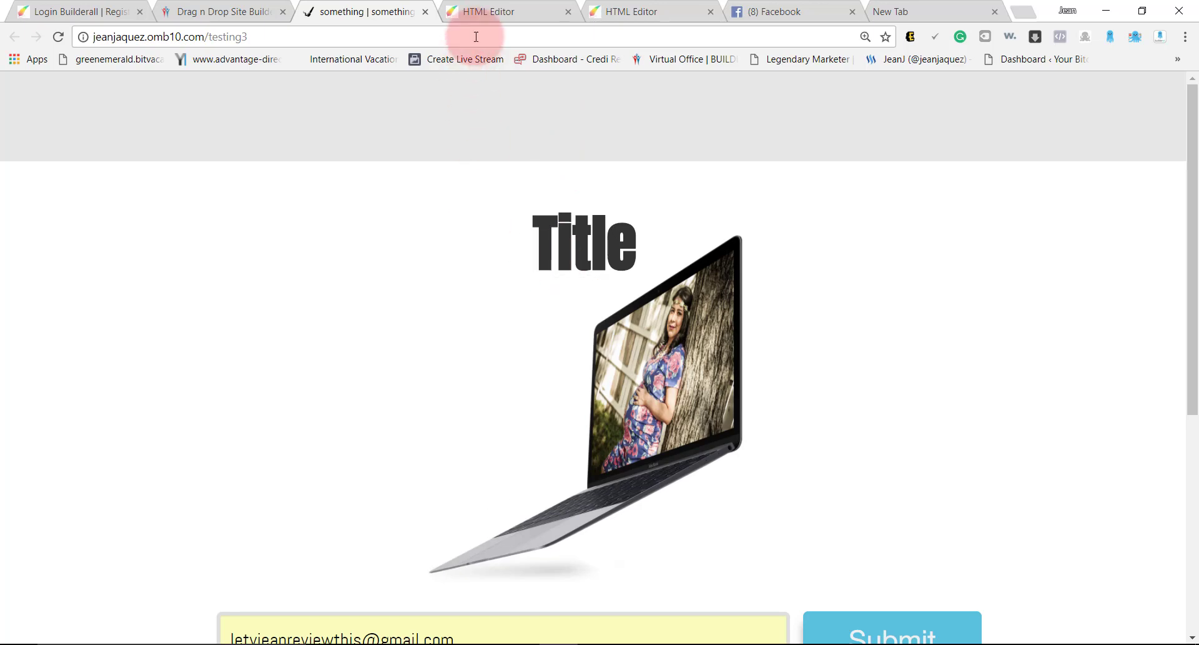
left_click(497, 13)
left_click(623, 13)
left_click(517, 14)
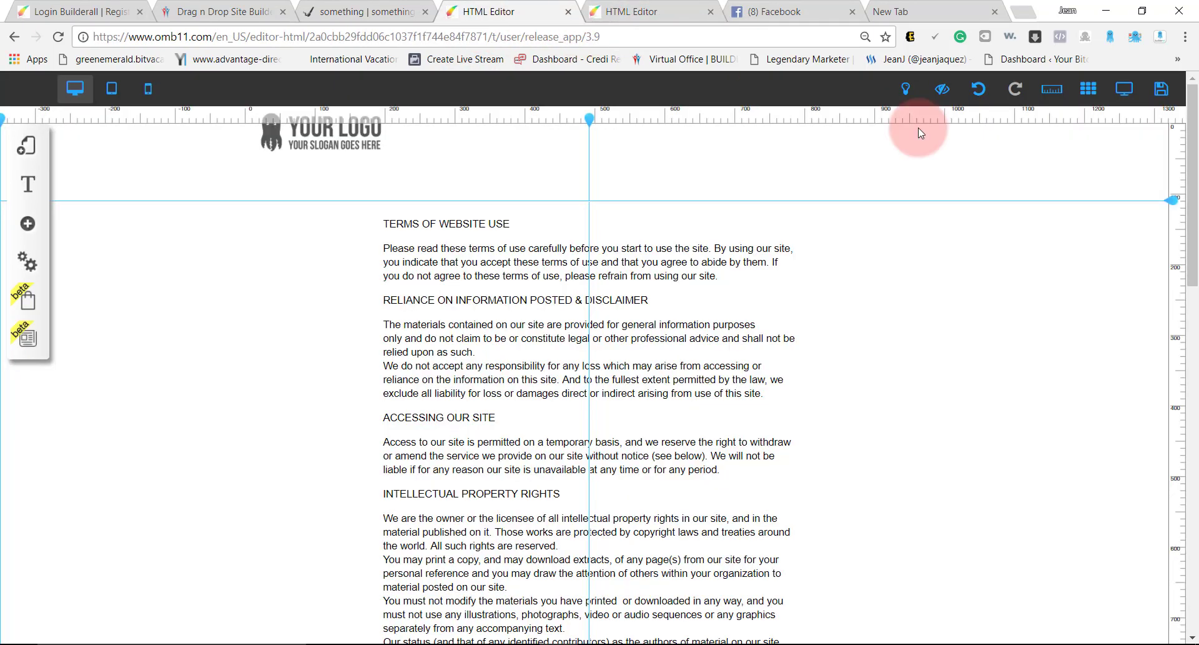
left_click(26, 145)
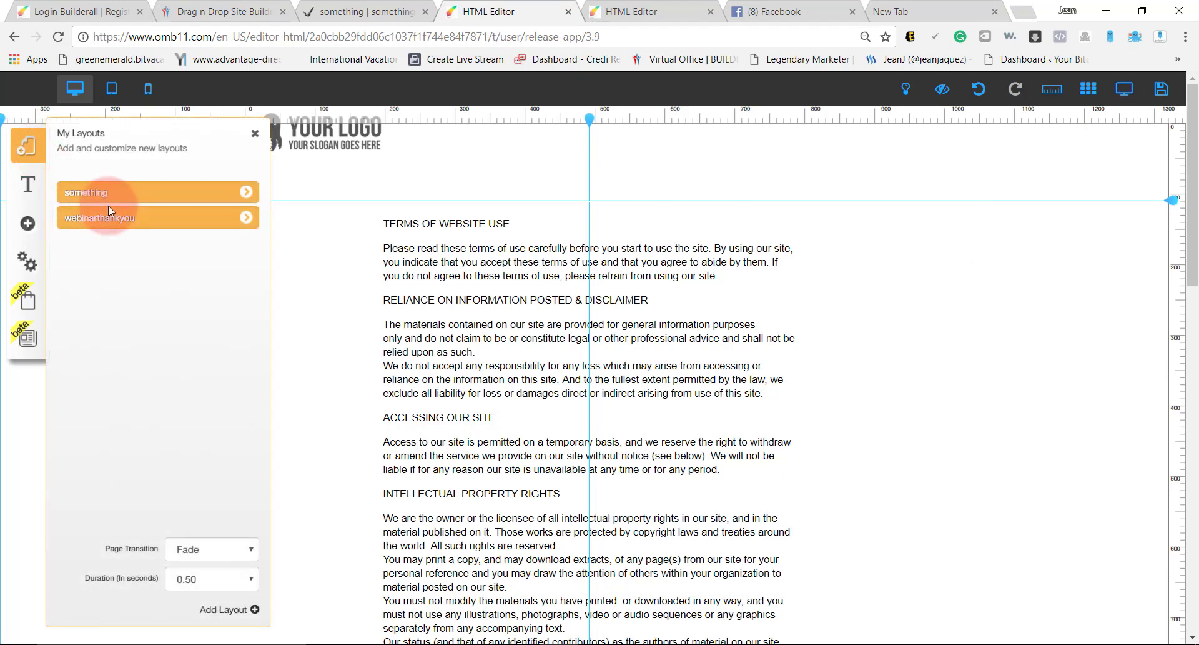
left_click(246, 192)
left_click(181, 283)
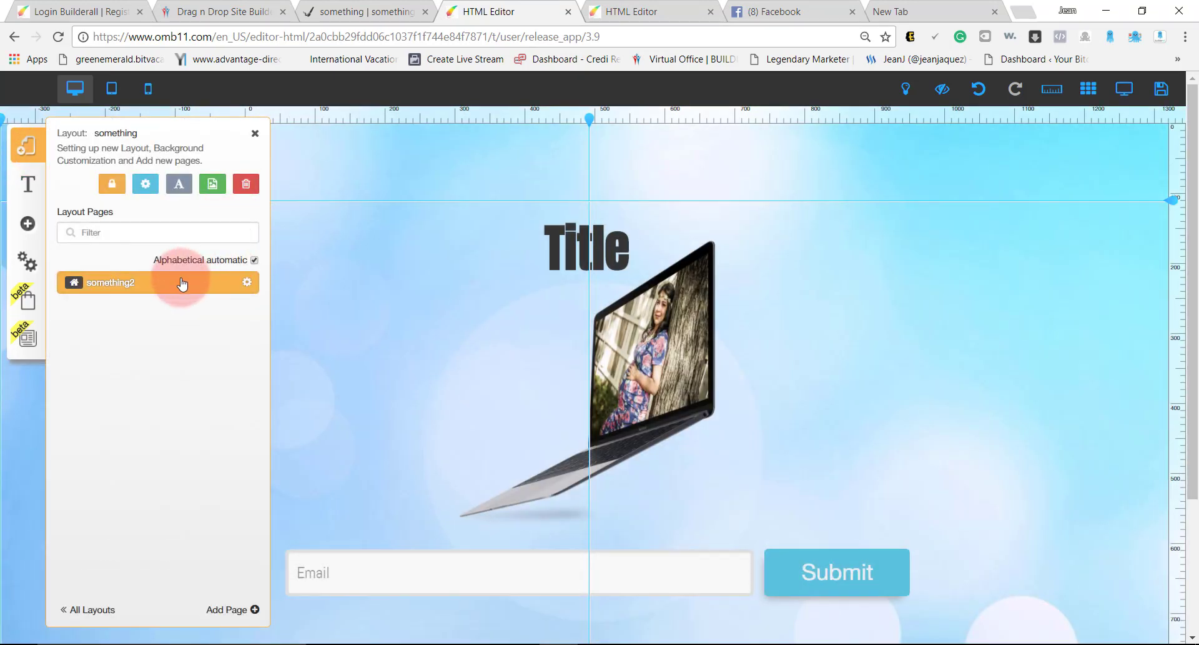
left_click(1163, 94)
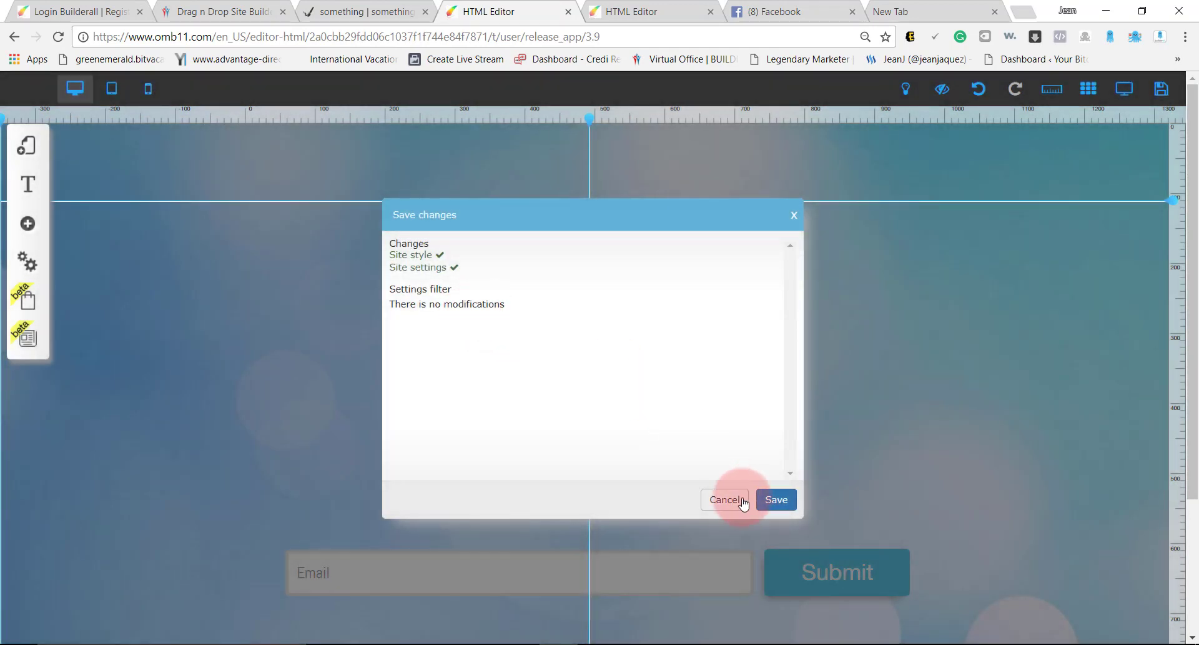
left_click(744, 501)
Close the outdated live page and reopen the live testing3 site from the Builderall office site list.
left_click(421, 13)
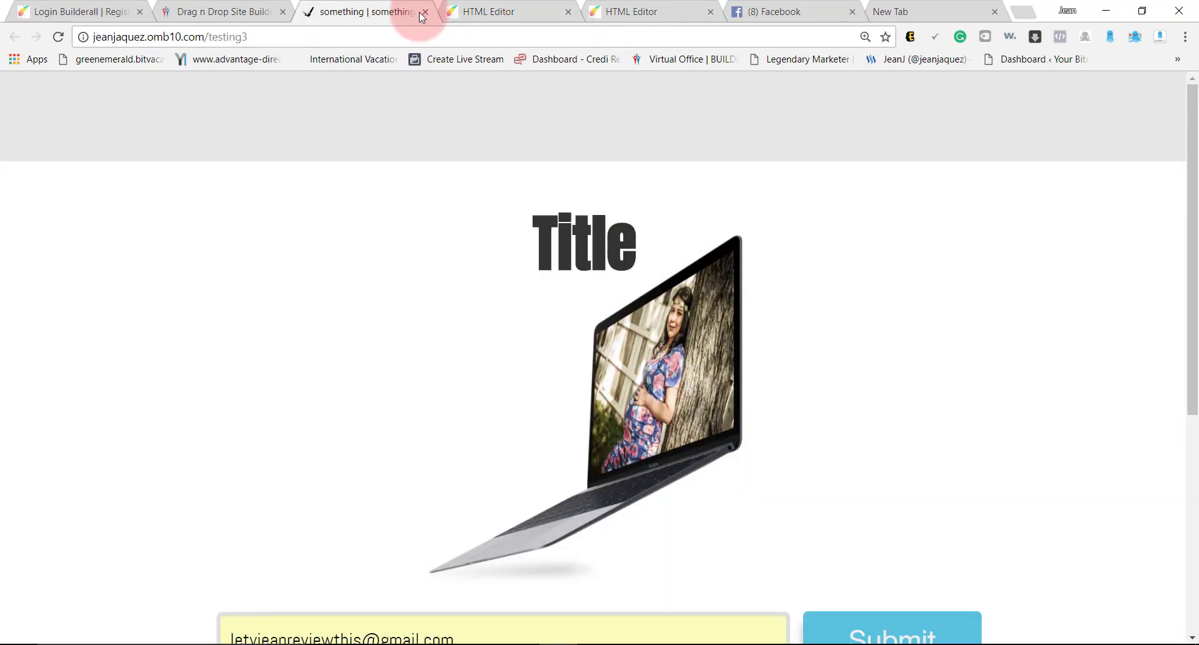
left_click(419, 13)
left_click(275, 14)
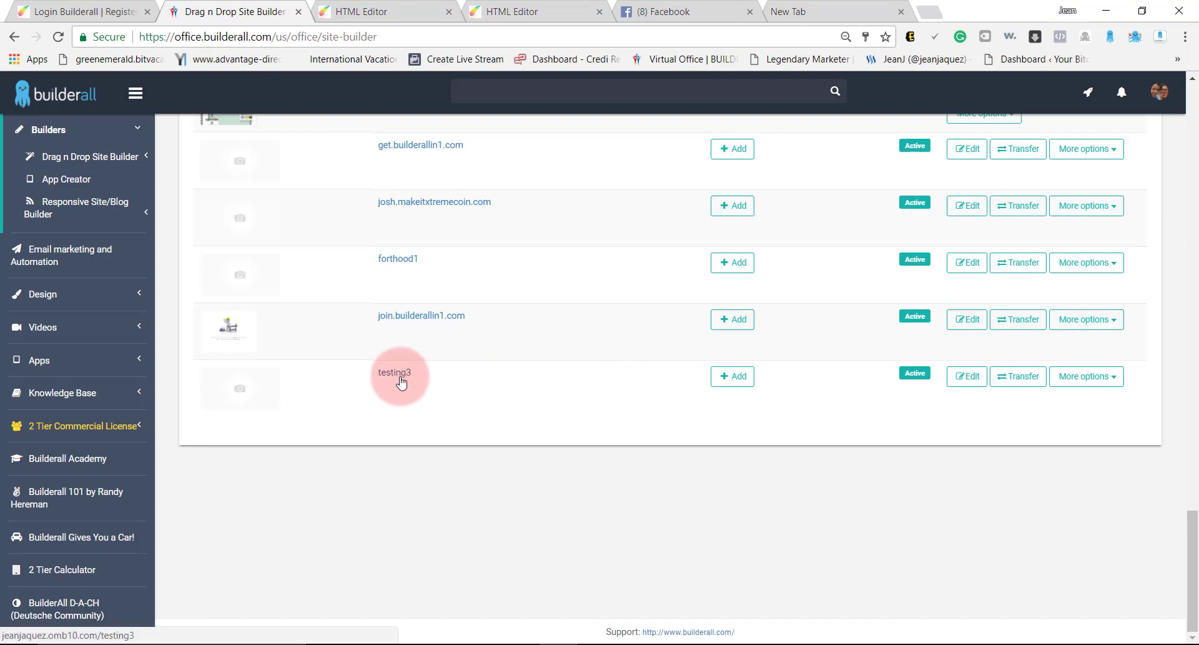
left_click(1101, 601)
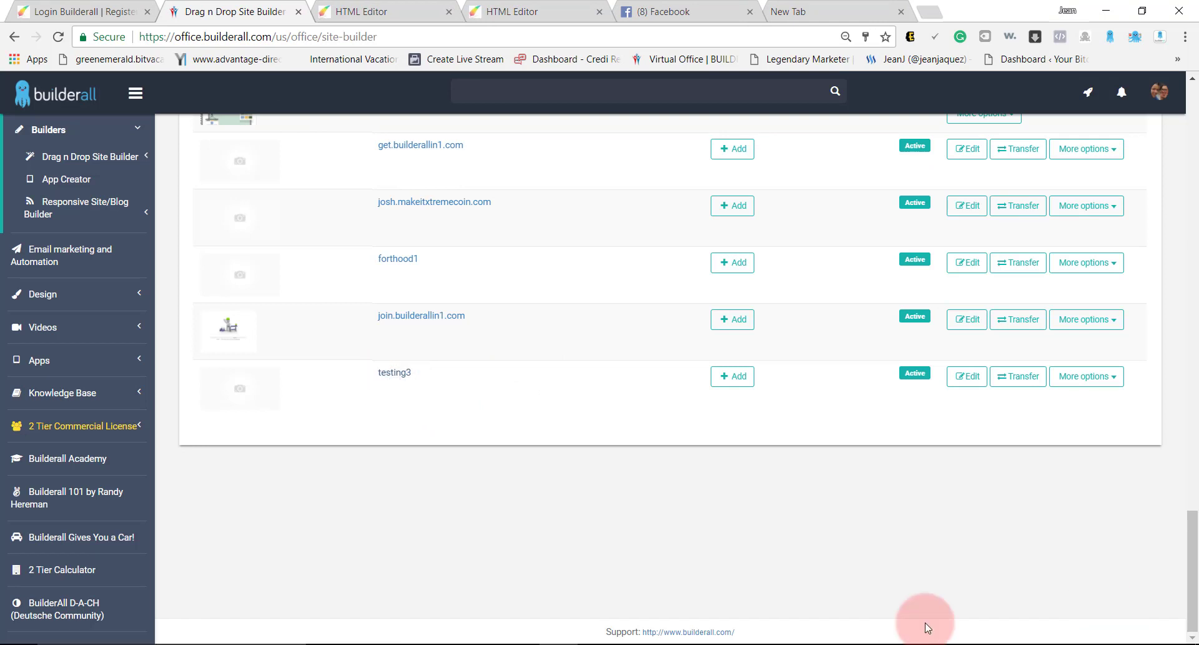
left_click(394, 374)
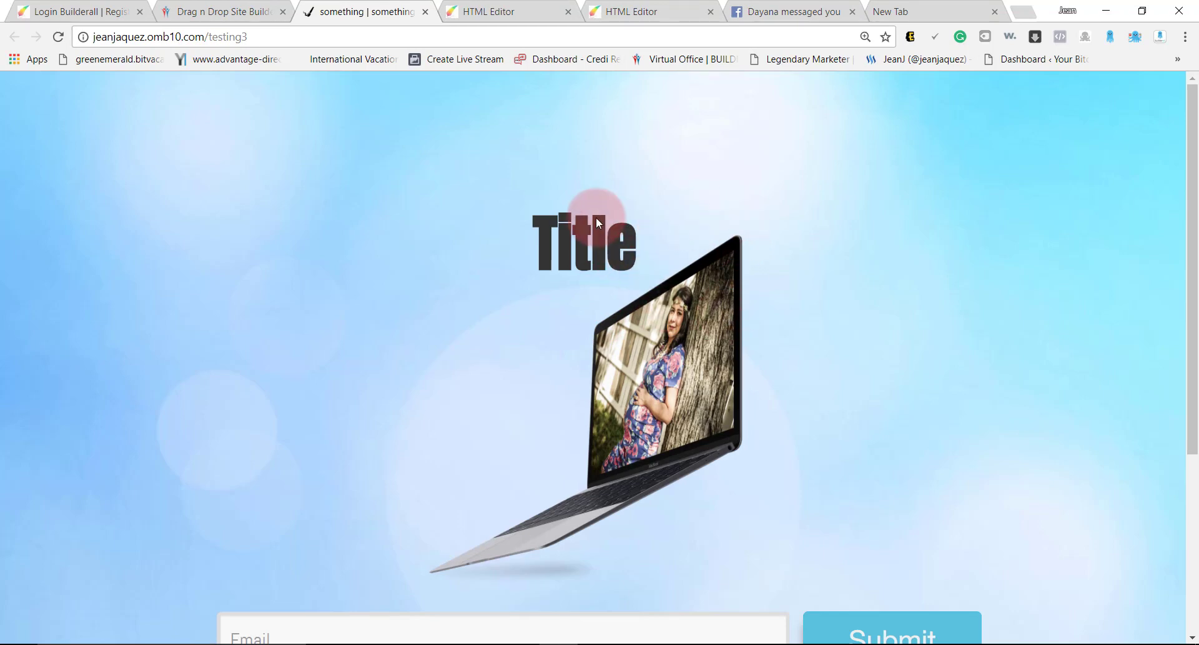
Look over the live testing3 opt-in page and submit its form with a saved e-mail address.
scroll(596, 219, "down", 4)
scroll(603, 219, "up", 4)
scroll(615, 226, "down", 4)
scroll(637, 341, "up", 2)
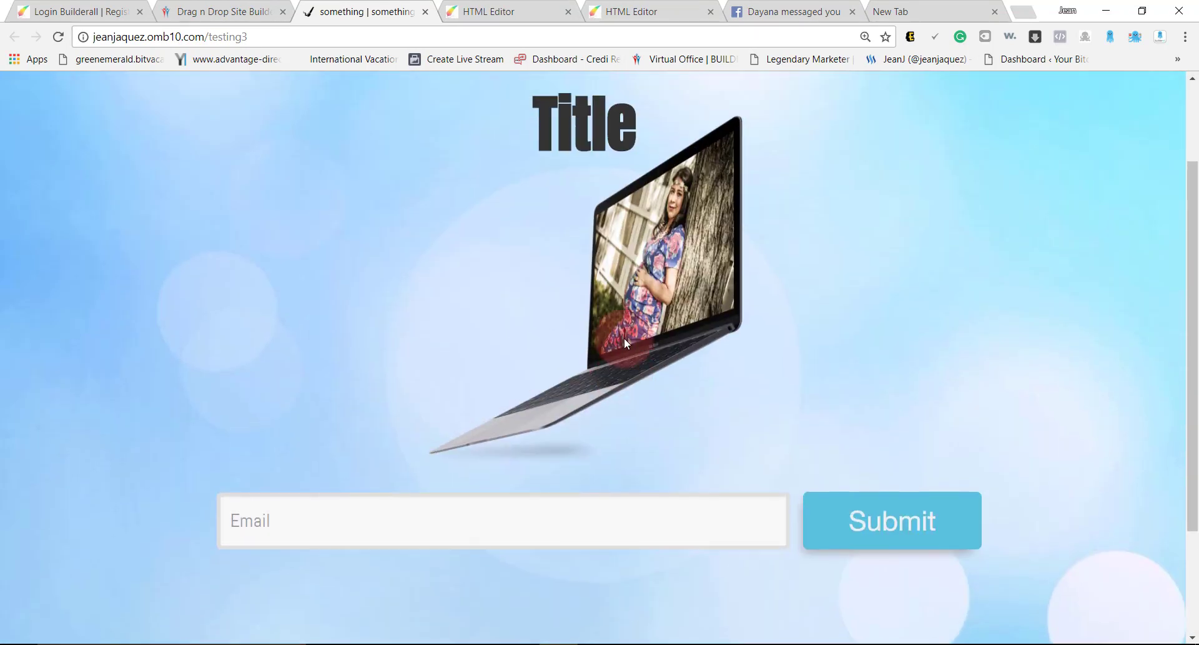
scroll(612, 349, "up", 2)
scroll(560, 386, "down", 4)
left_click(549, 360)
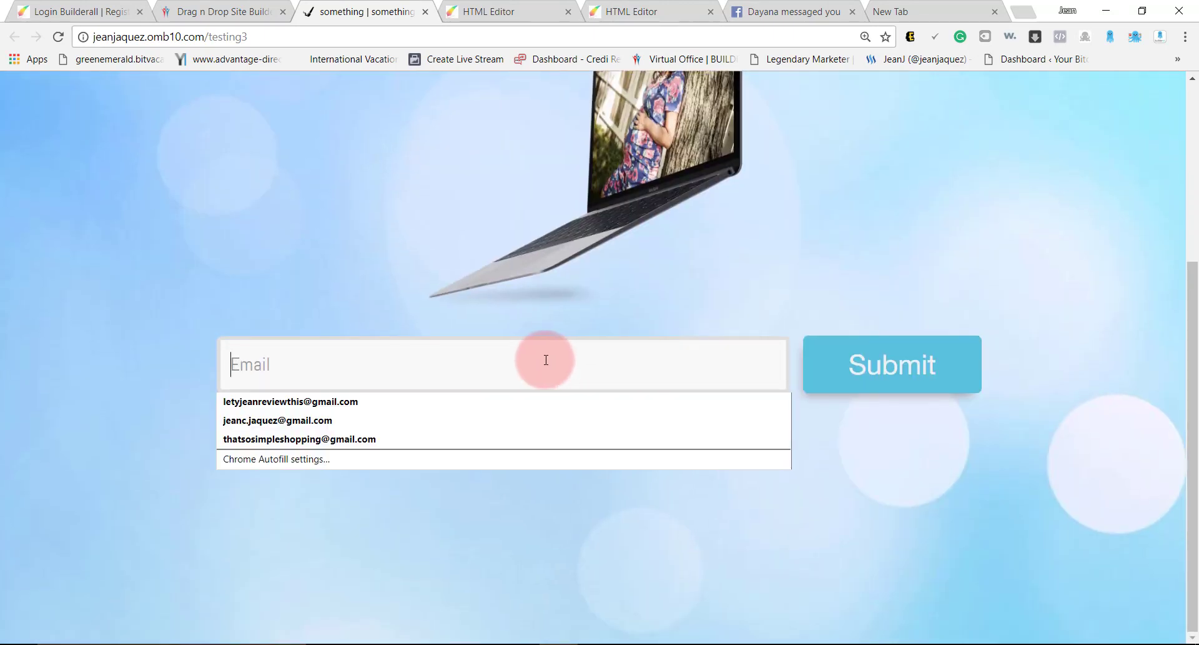
left_click(382, 421)
left_click(926, 357)
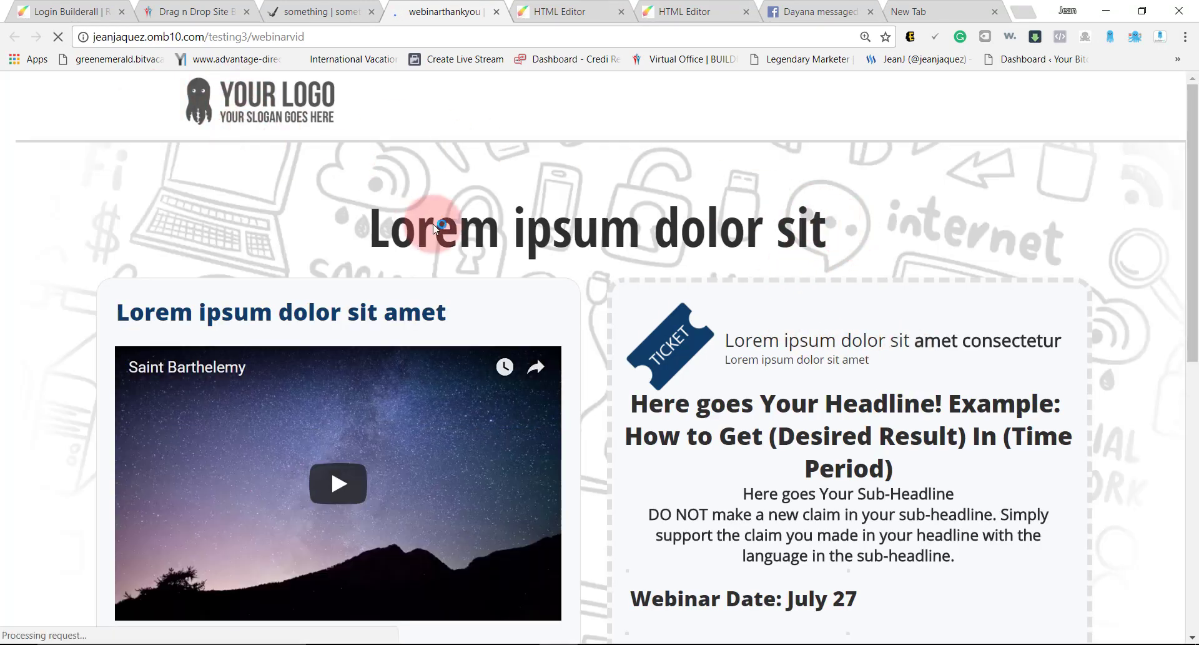
Follow the Register Now button on the webinar thank-you page, look through the terms of website use, and return.
scroll(474, 232, "down", 5)
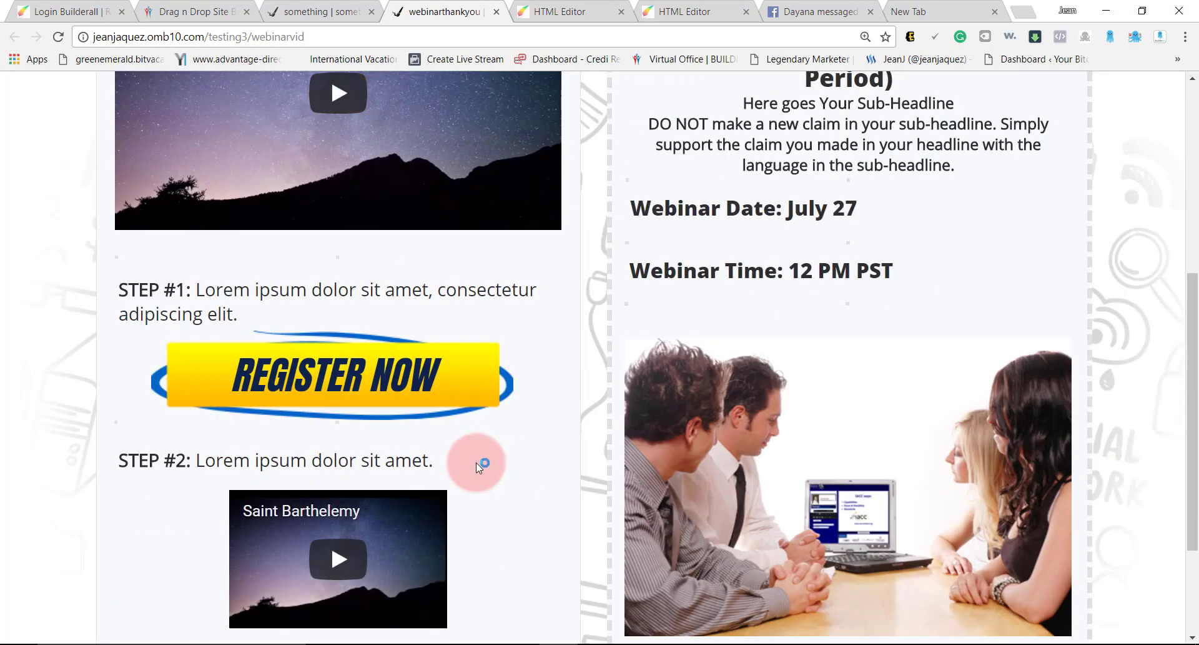
left_click(331, 374)
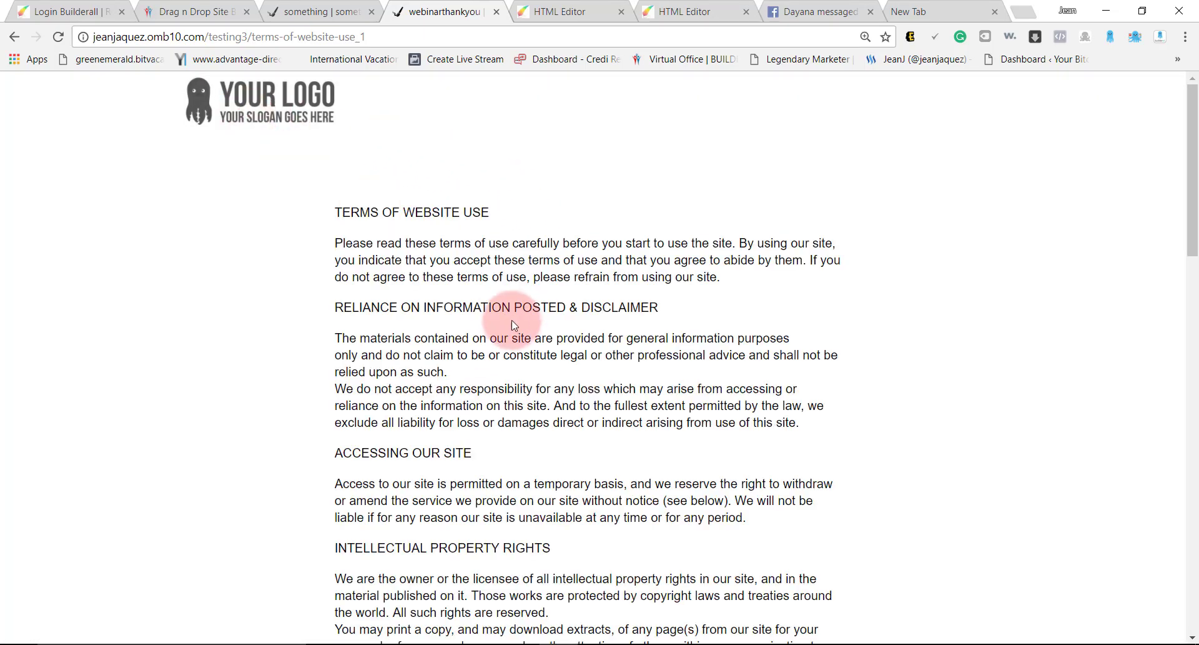
scroll(524, 325, "down", 15)
scroll(541, 329, "down", 2)
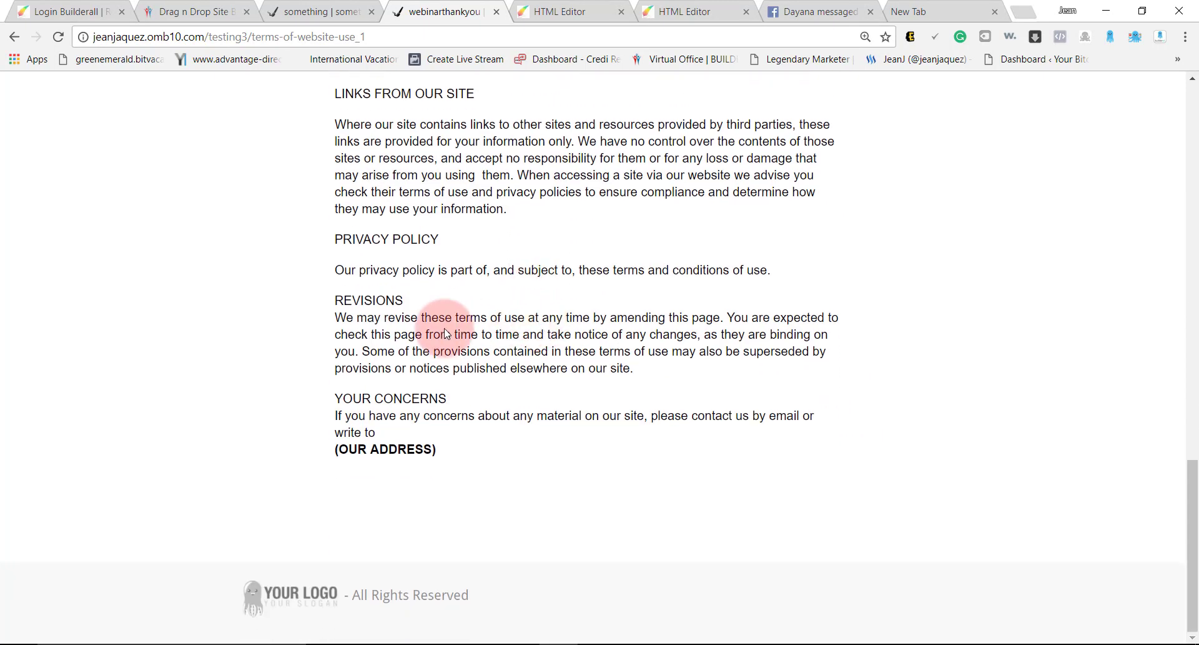
left_click(14, 37)
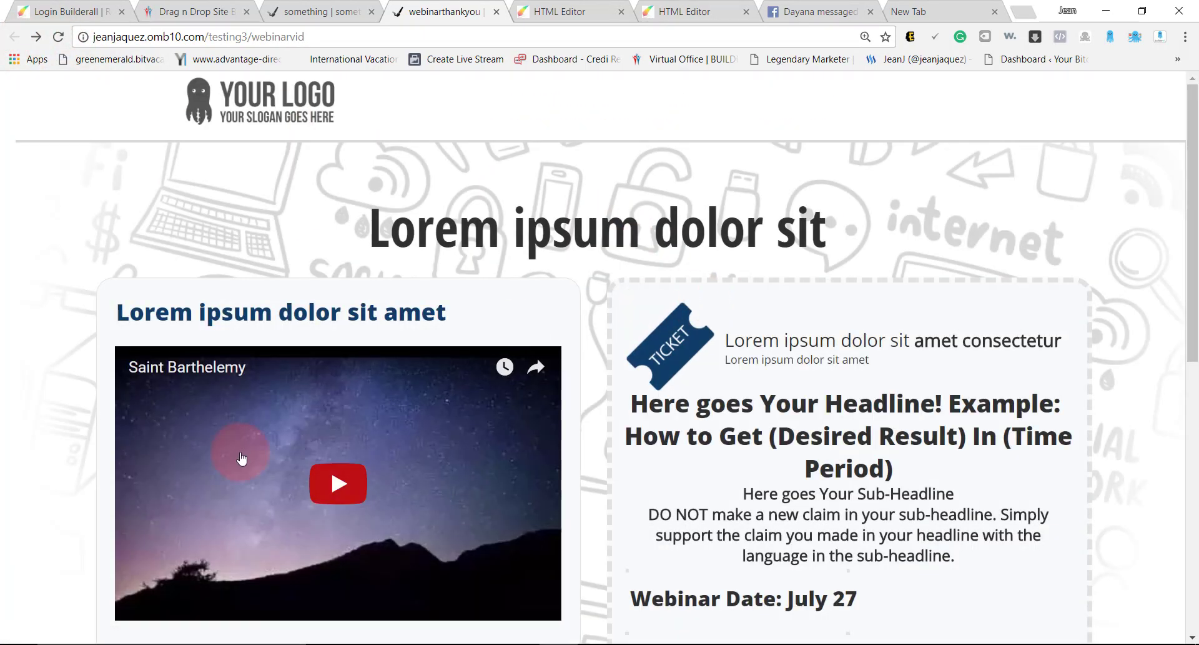
Look over the webinar thank-you page once more, and close both it and the live opt-in page.
scroll(482, 388, "down", 10)
scroll(583, 383, "up", 10)
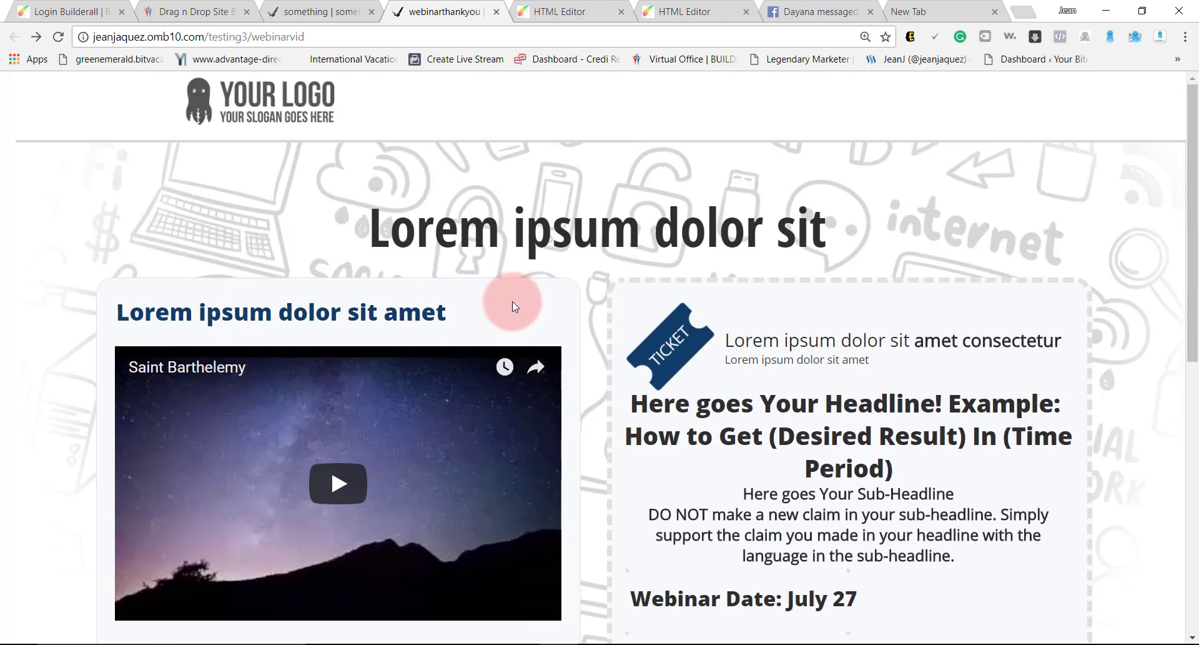
left_click(496, 13)
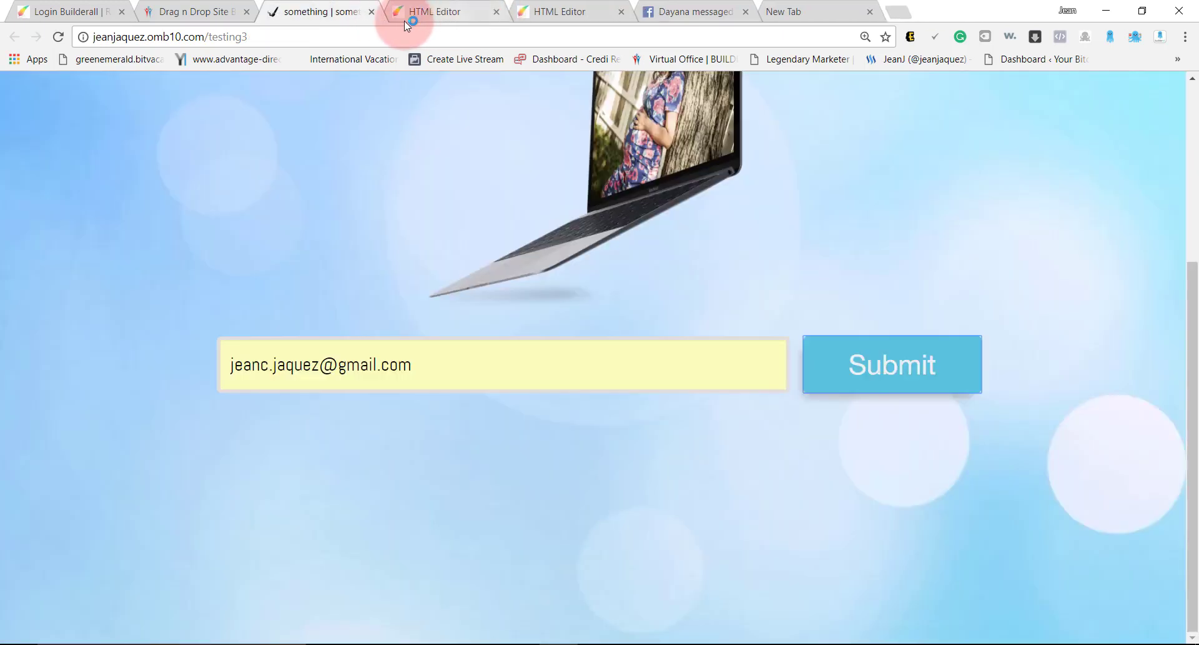
left_click(373, 13)
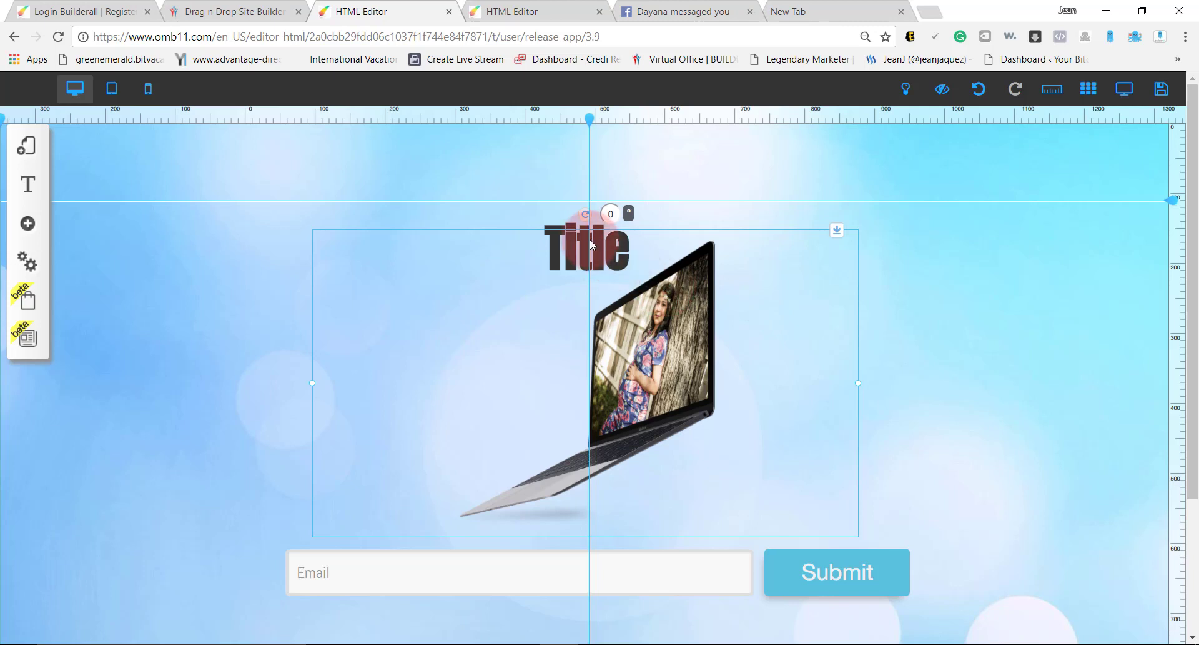
Examine the Settings and SEO options of the something2 page in the something layout and return to its page list.
left_click(966, 238)
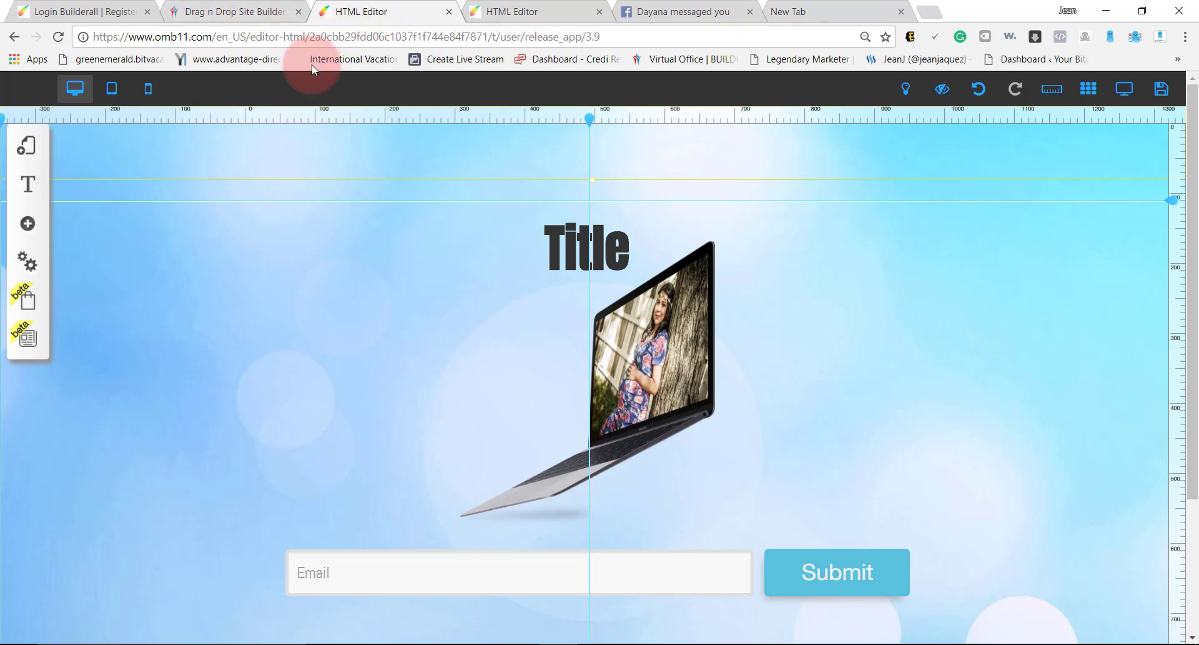
left_click(28, 150)
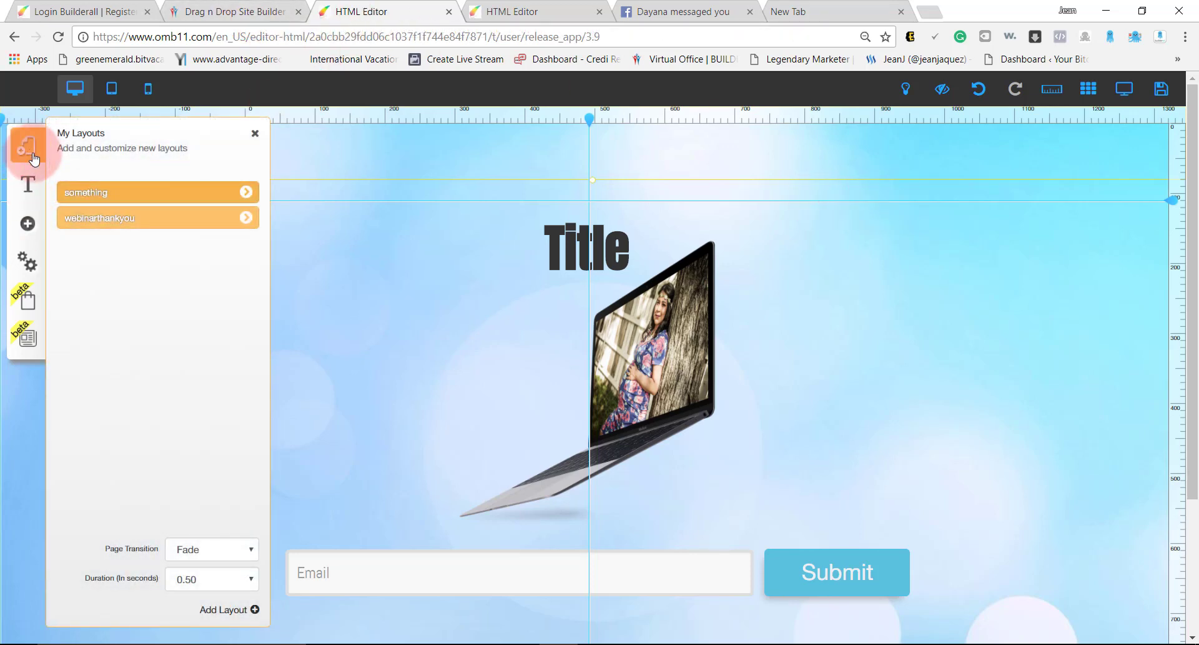
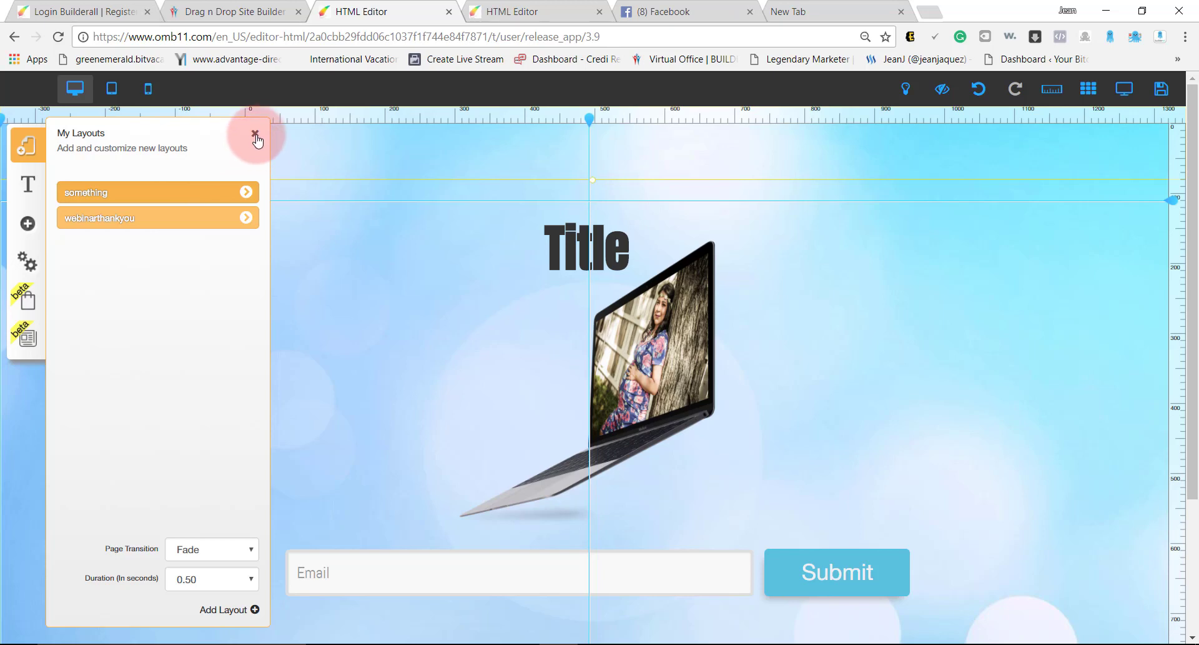
left_click(246, 191)
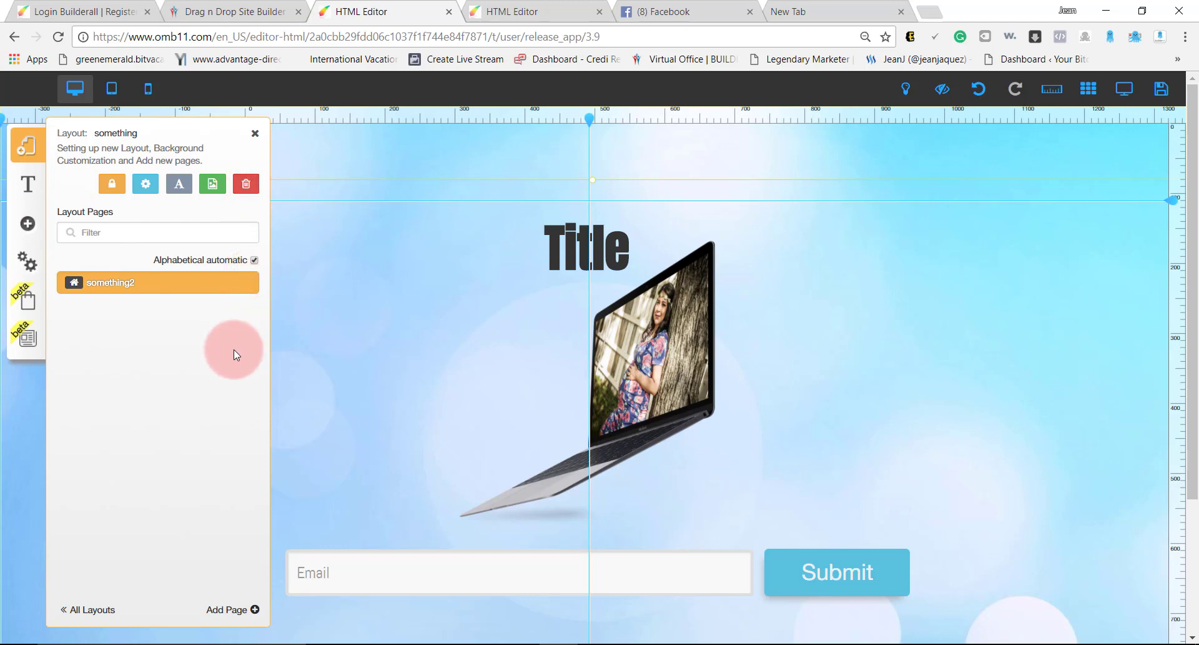
mouse_move(201, 288)
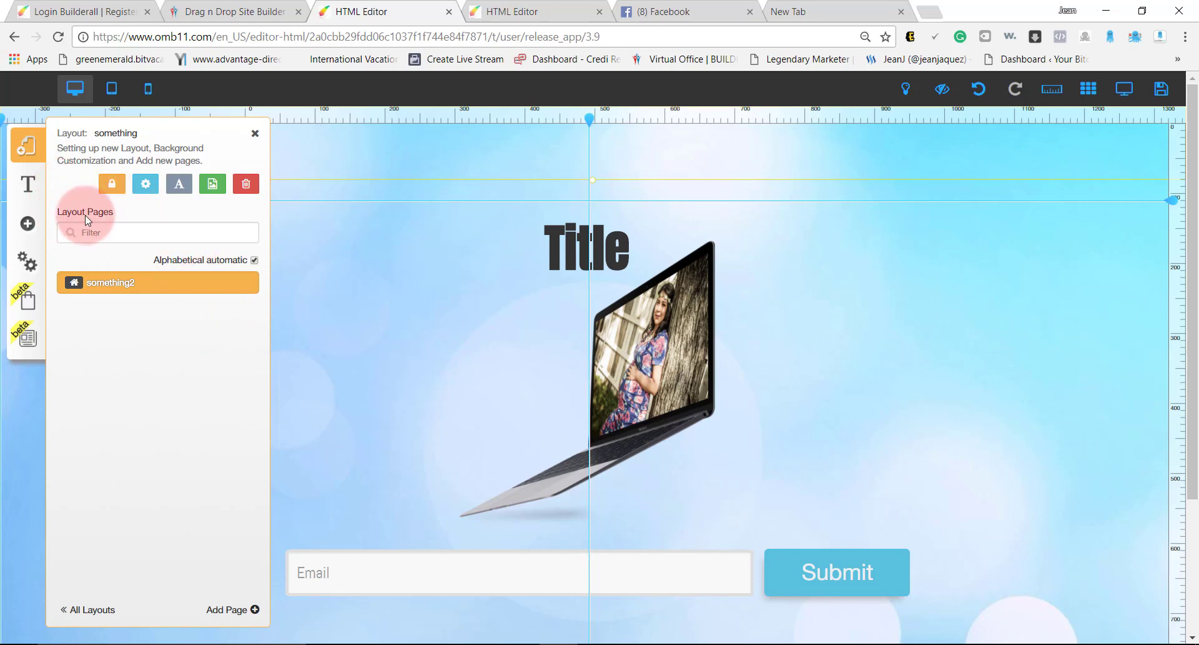
left_click(247, 284)
scroll(270, 314, "down", 1)
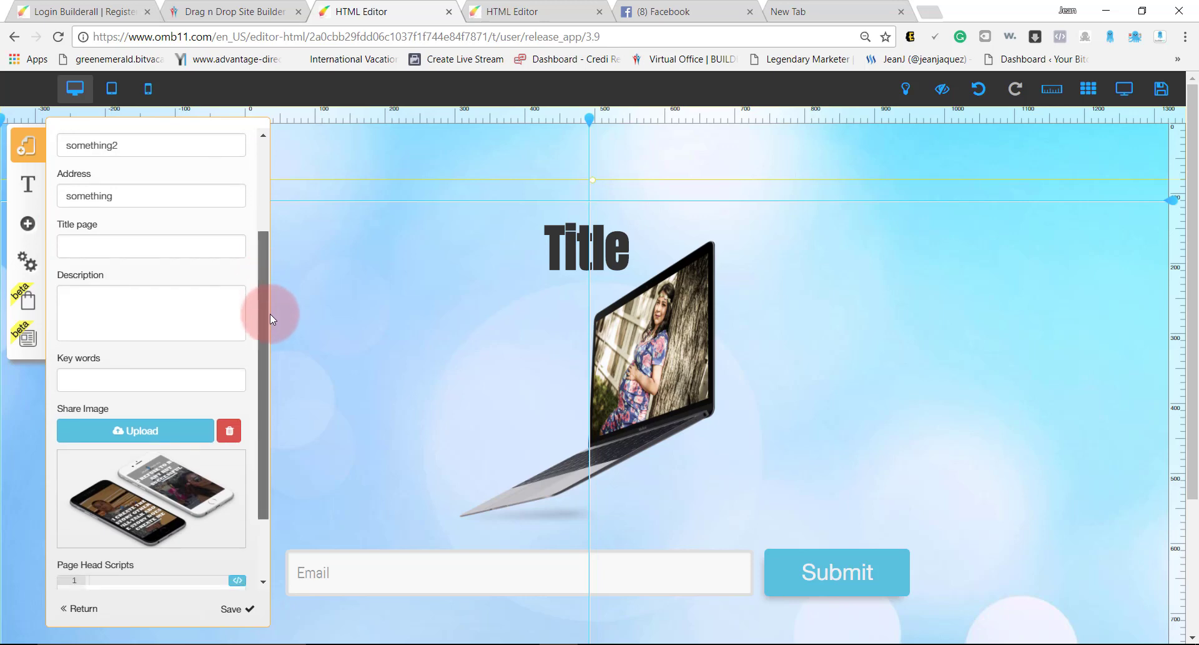
left_click_drag(270, 314, 267, 161)
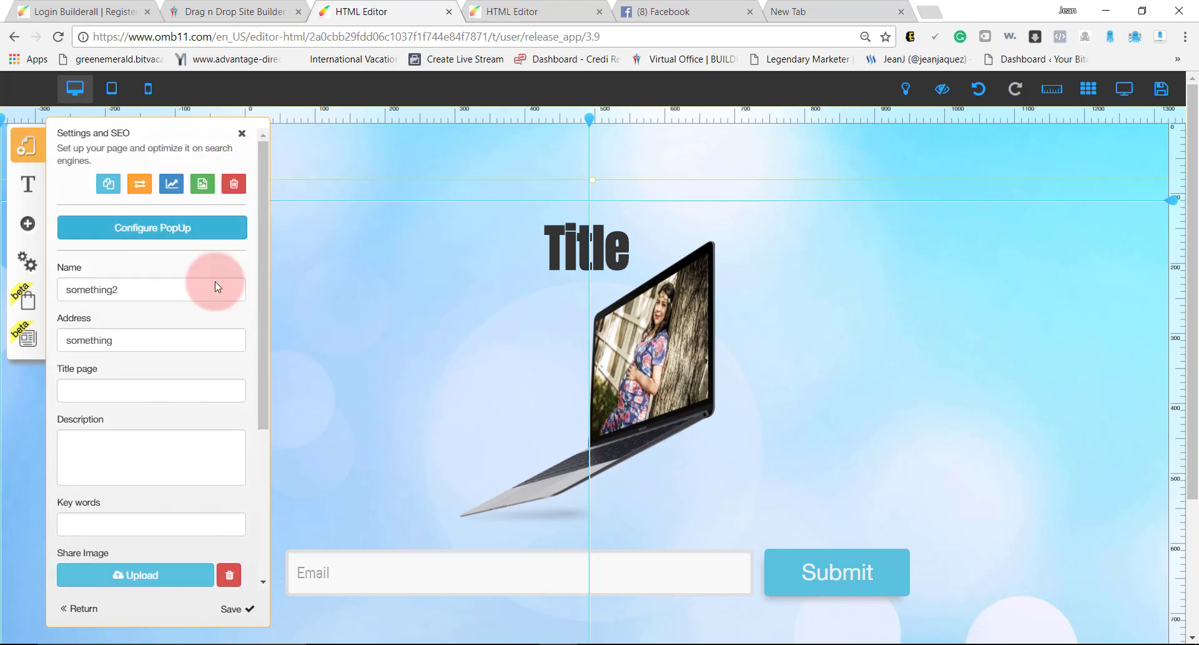
left_click(98, 609)
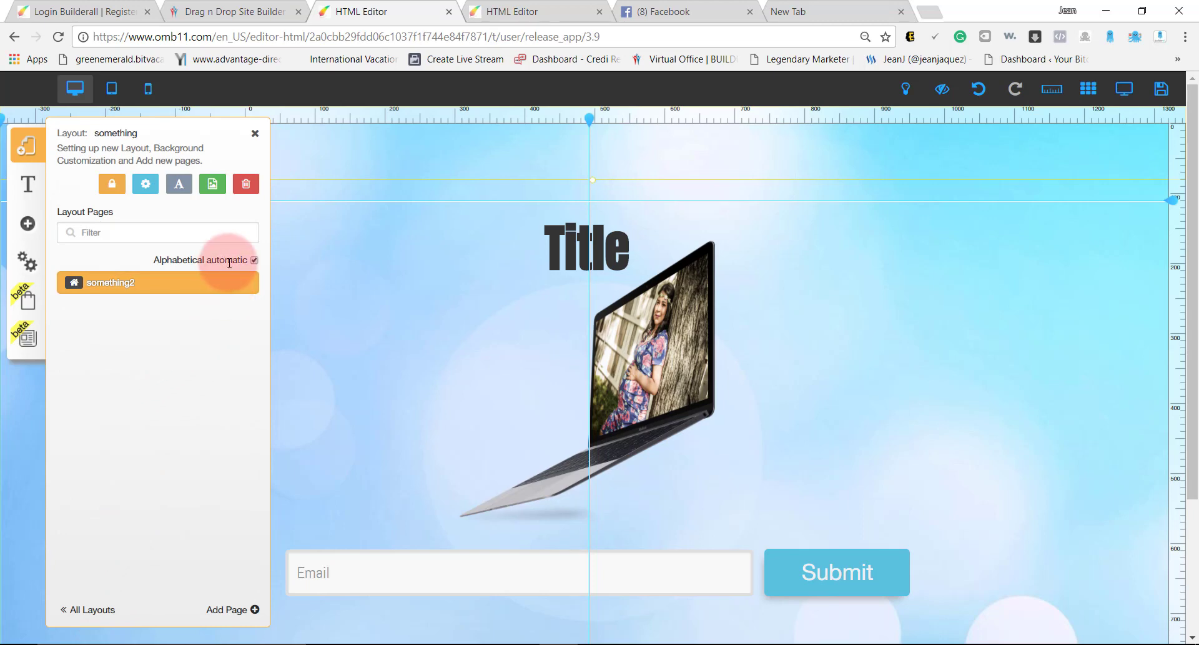
Switch to the Builderall office and open the Knowledge Base tutorial videos.
left_click(231, 12)
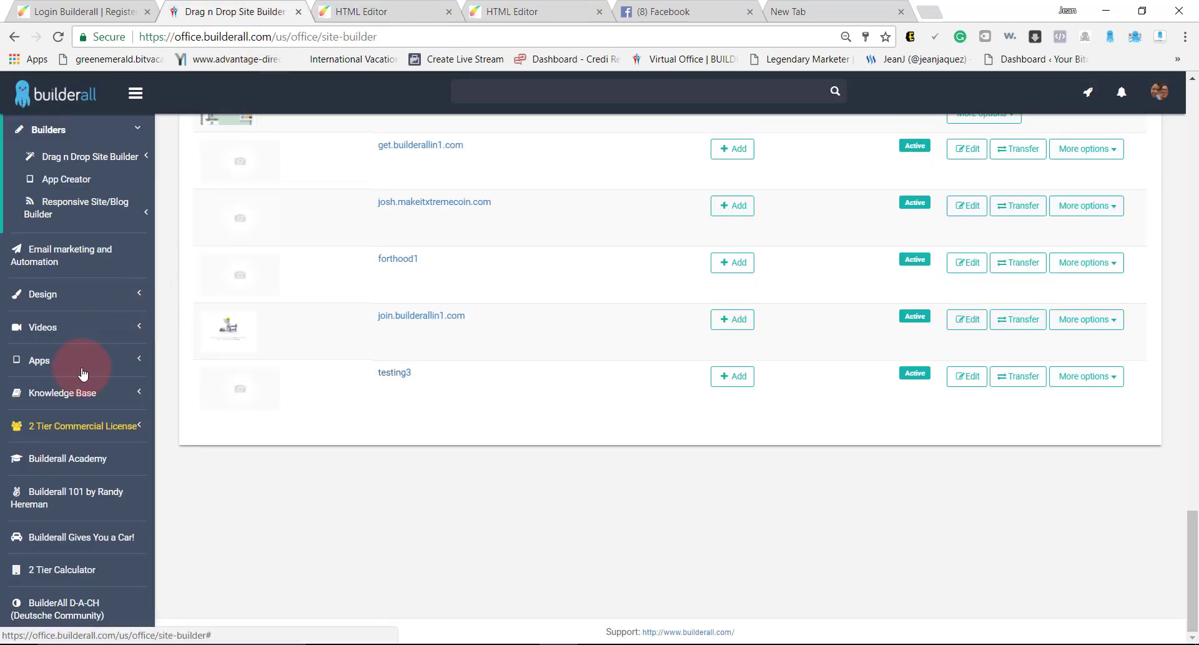
left_click(66, 394)
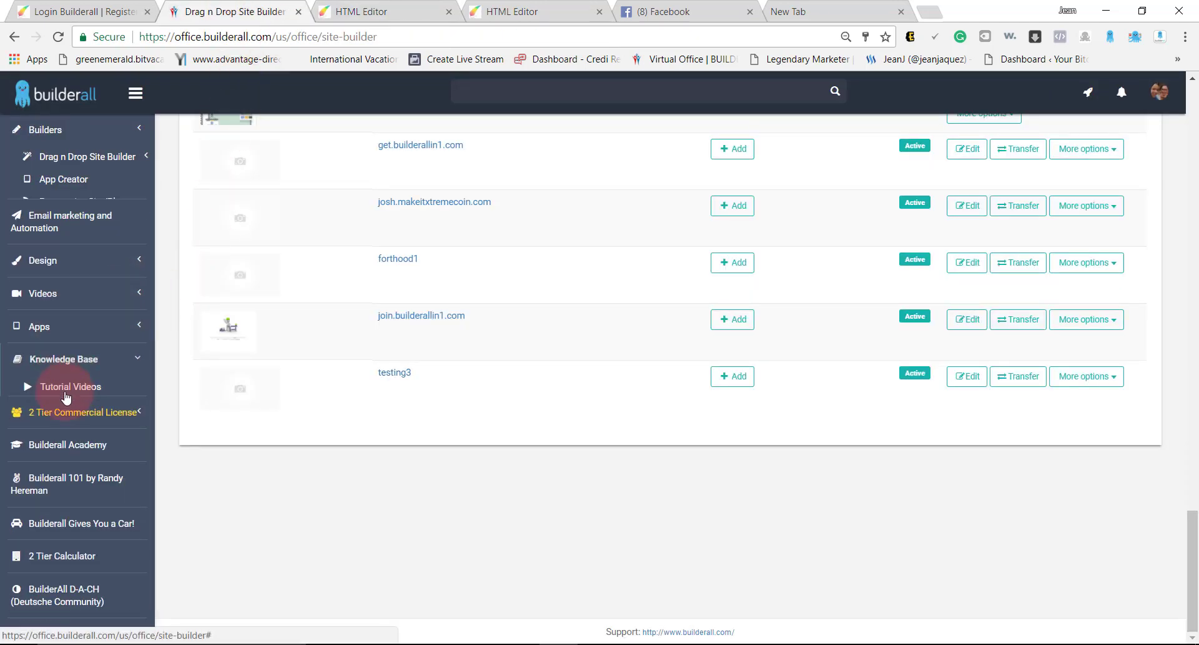
left_click(78, 337)
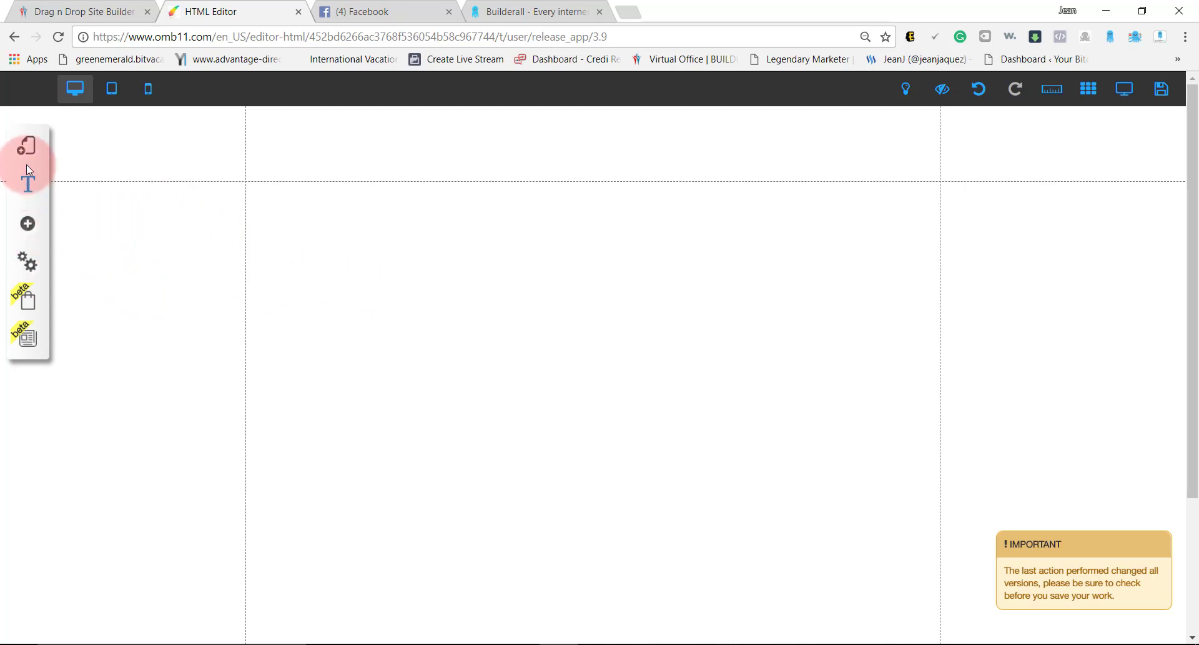
Add a blue "Your Text Here" button to the blank page and move it to the upper part, left of centre.
left_click_drag(26, 163, 144, 239)
left_click(47, 228)
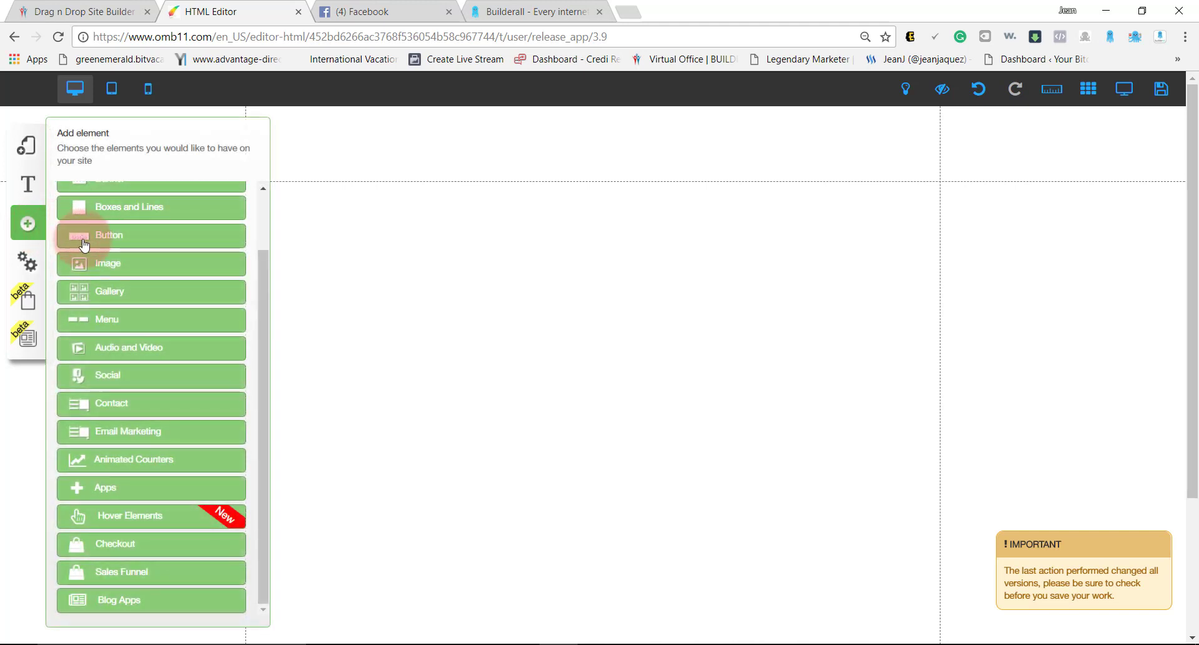
left_click_drag(262, 272, 259, 206)
left_click(119, 308)
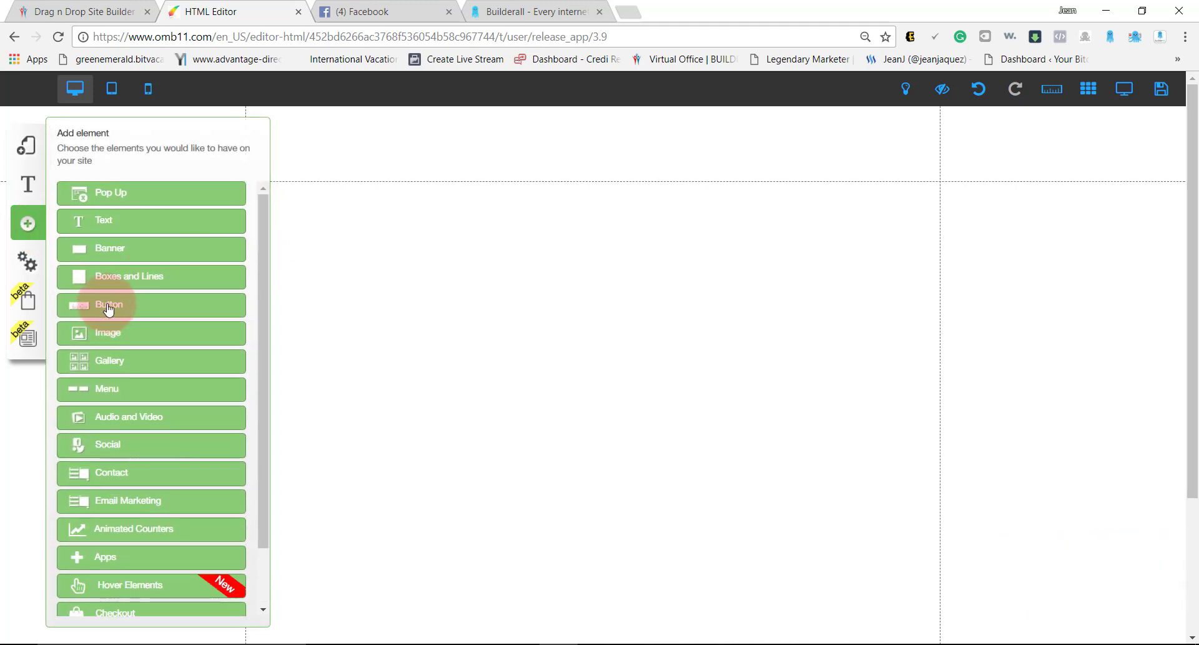
left_click_drag(214, 471, 612, 337)
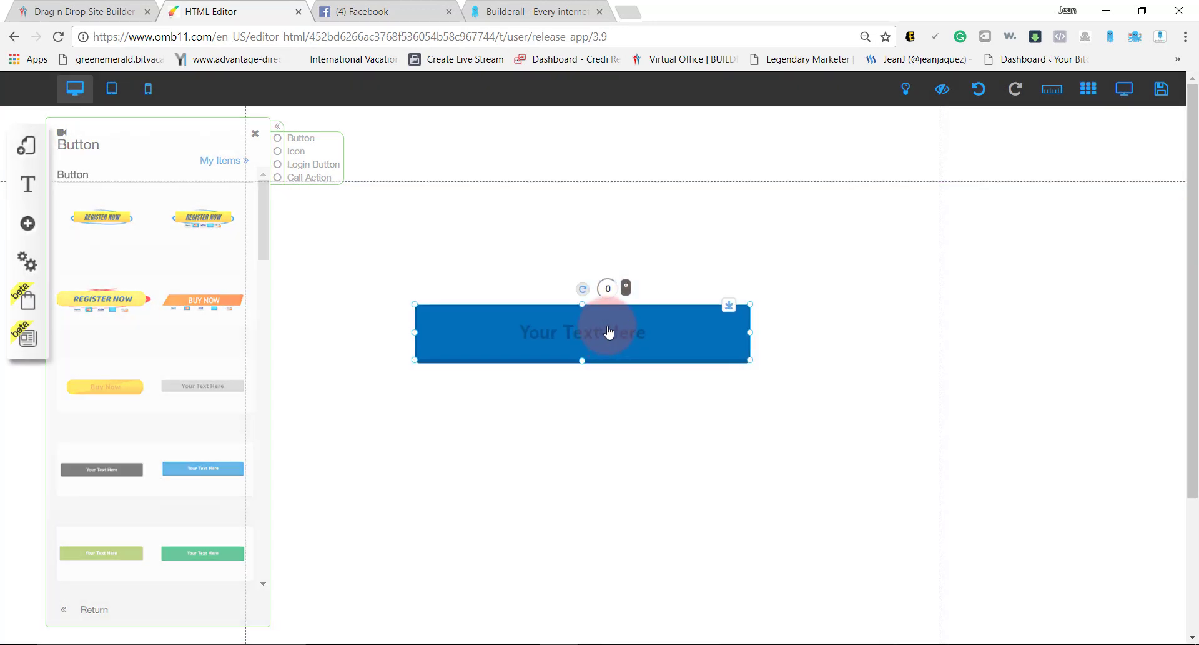
left_click(697, 328)
left_click_drag(697, 327, 666, 308)
Add a slate-grey Personalized box with two rounded corners to the page and place it overlapping the button.
left_click(80, 263)
left_click(27, 224)
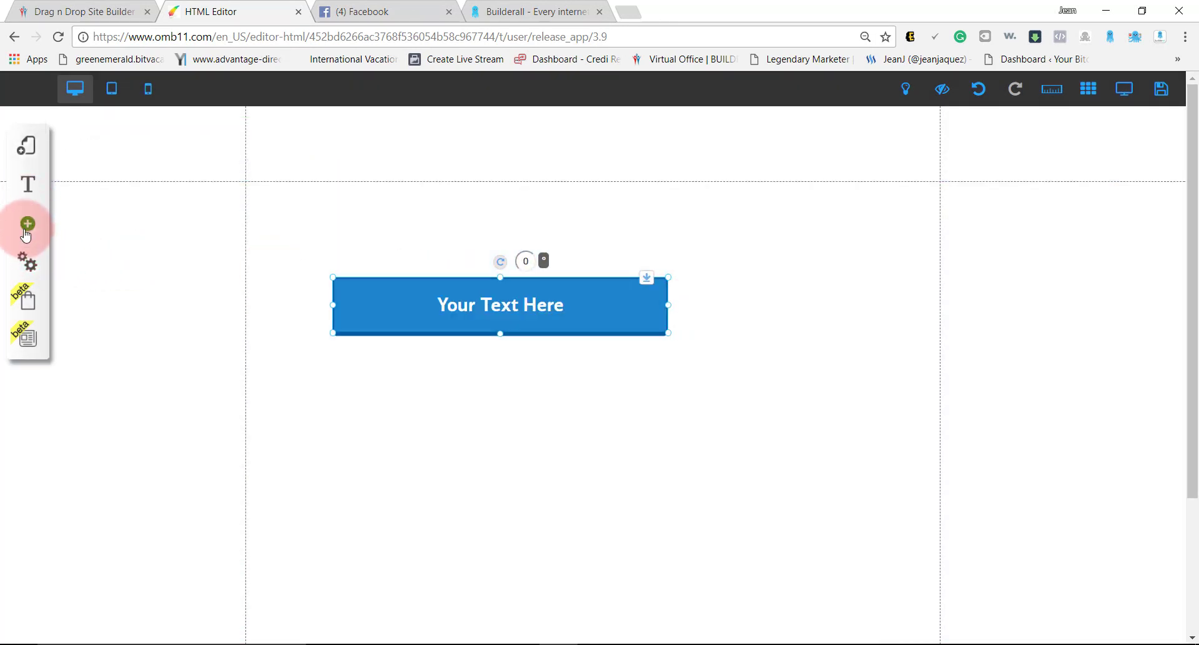
left_click(99, 279)
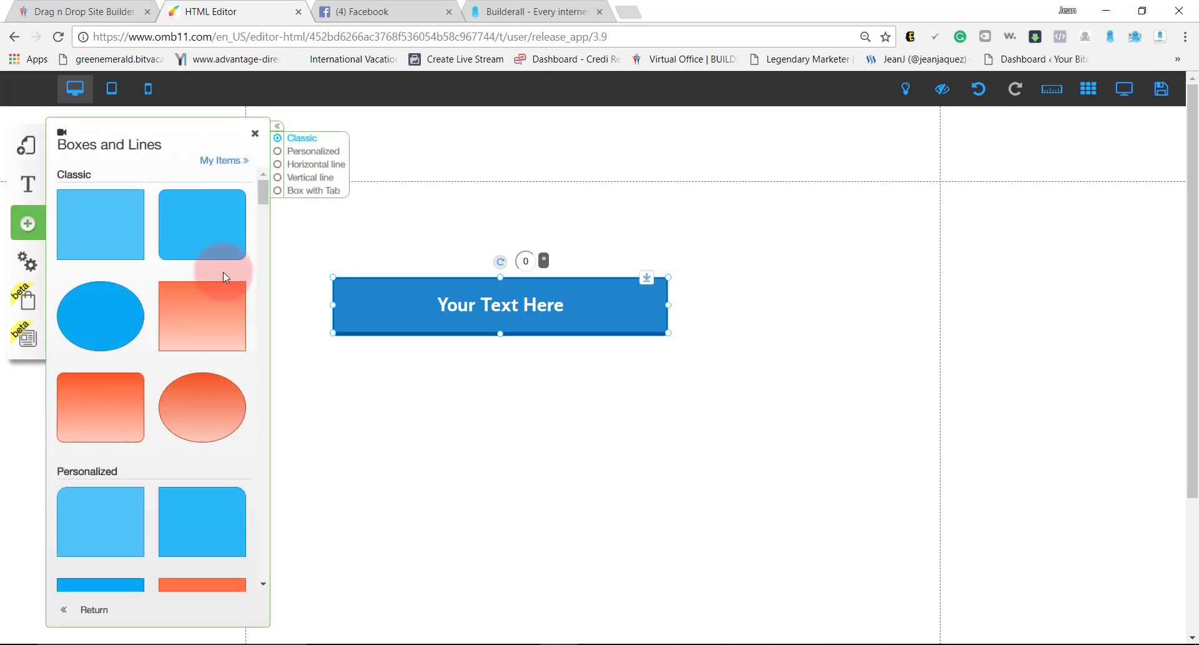
scroll(115, 407, "down", 8)
left_click(115, 407)
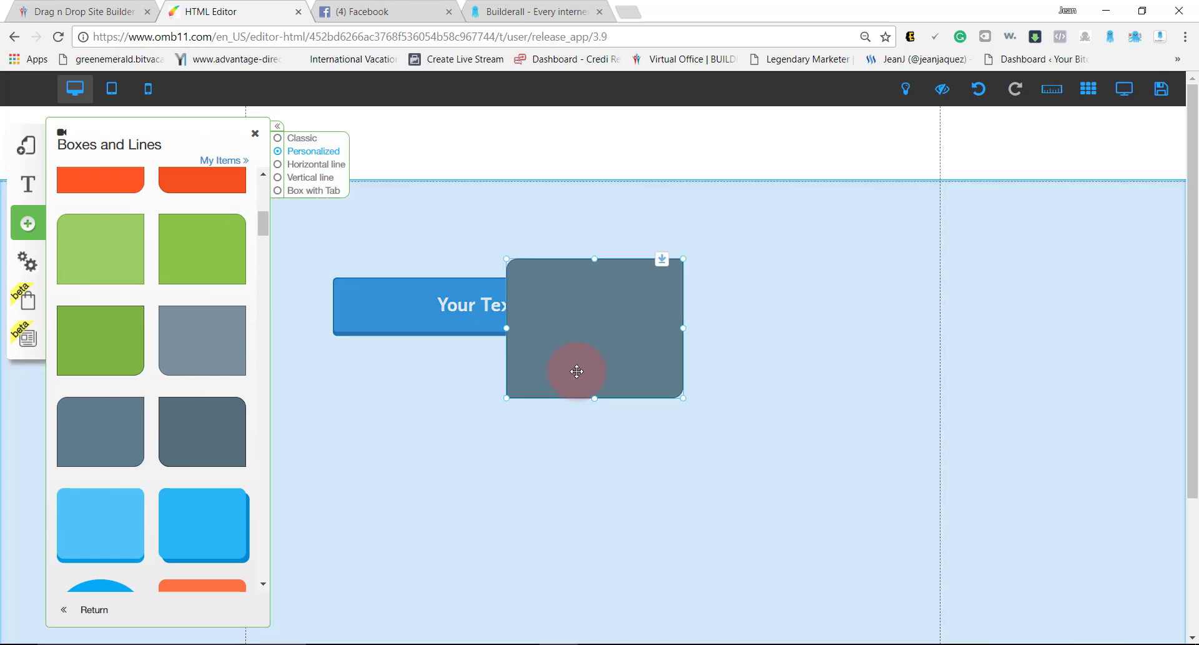
left_click_drag(567, 369, 599, 422)
Bring the blue button in front of the slate-grey box and position it partly over the box.
left_click_drag(397, 309, 383, 359)
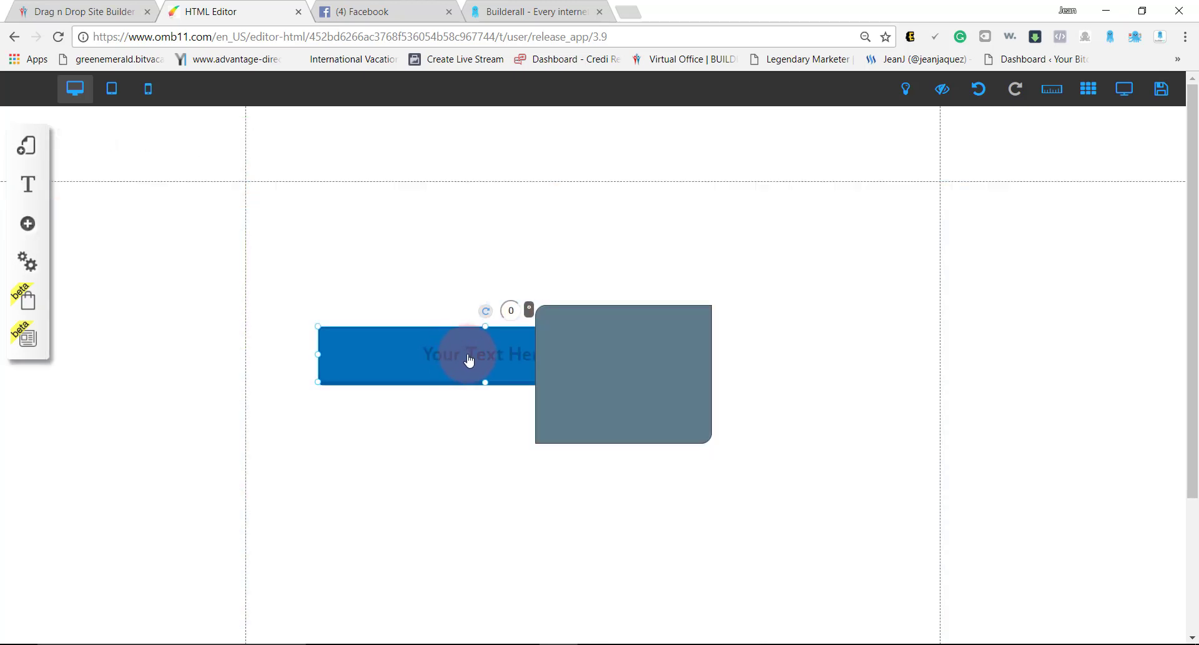
left_click(423, 356)
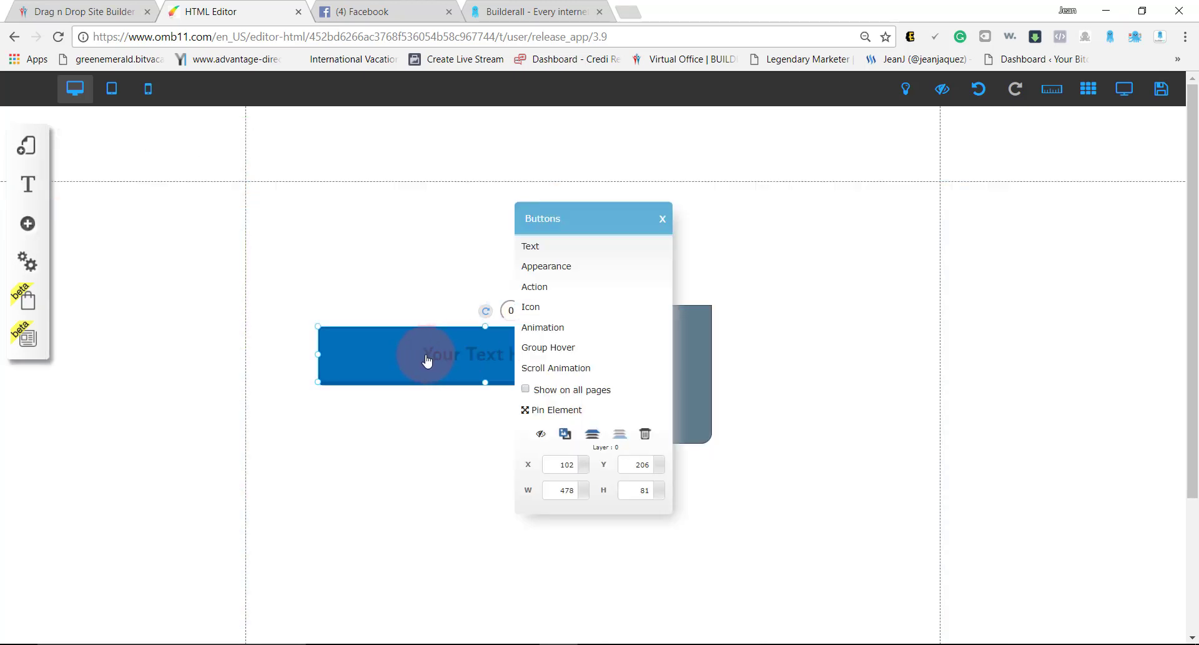
left_click(593, 437)
left_click(460, 375)
mouse_move(482, 366)
left_mouse_down()
mouse_move(533, 381)
mouse_move(503, 373)
left_mouse_up()
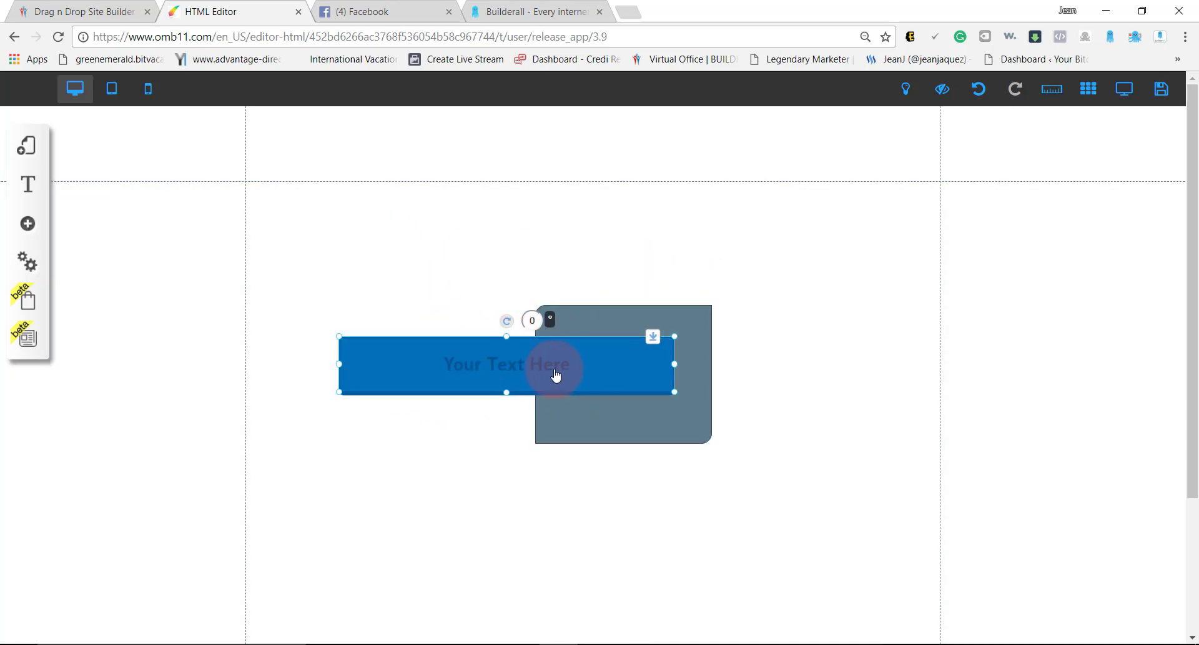
left_click_drag(555, 376, 551, 371)
Customize the button's style with a green background color of rgb(55, 230, 123).
left_click(483, 372)
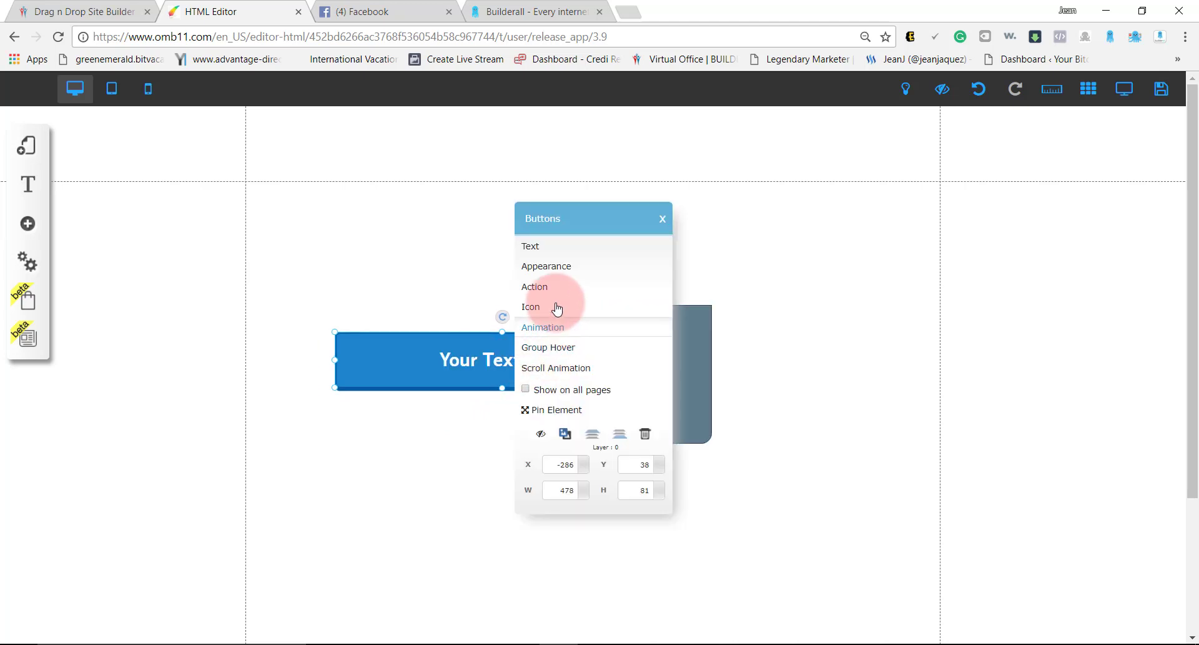
left_click(554, 267)
scroll(251, 460, "down", 1)
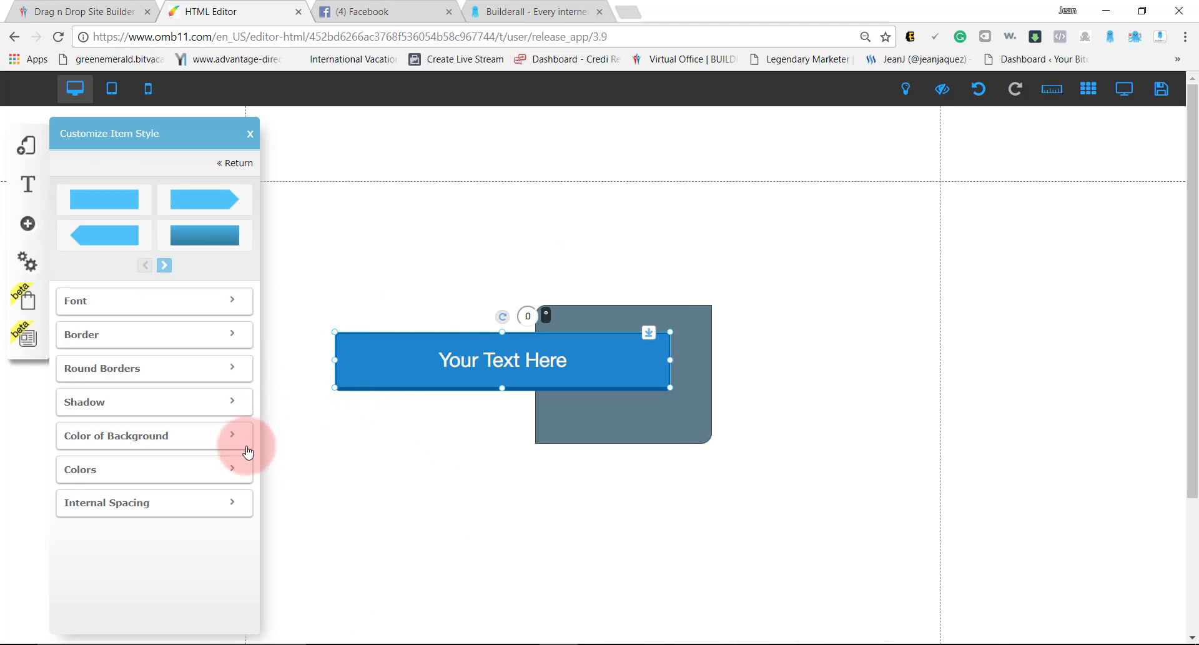
left_click(223, 403)
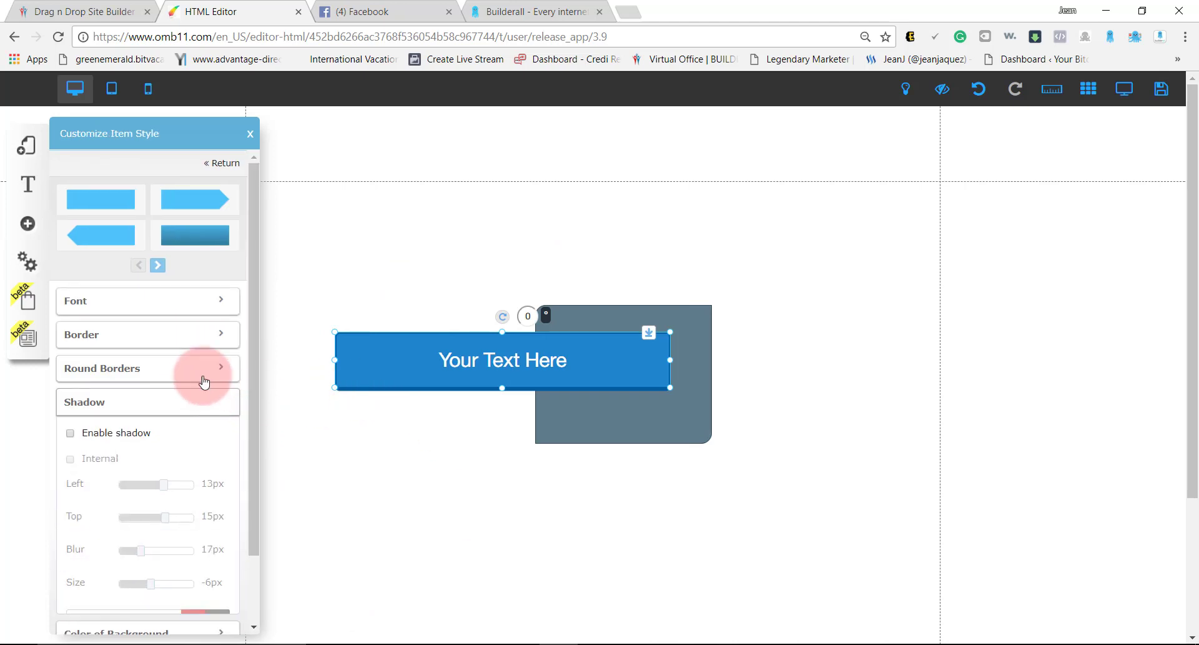
left_click(225, 402)
left_click(234, 438)
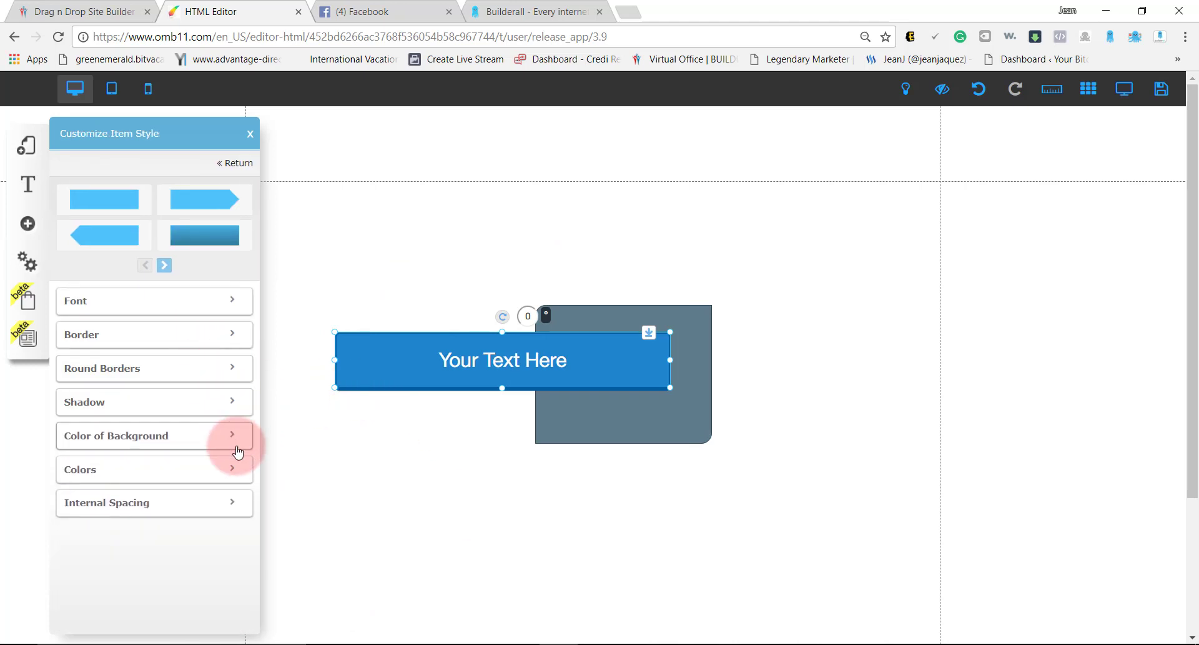
left_click(230, 465)
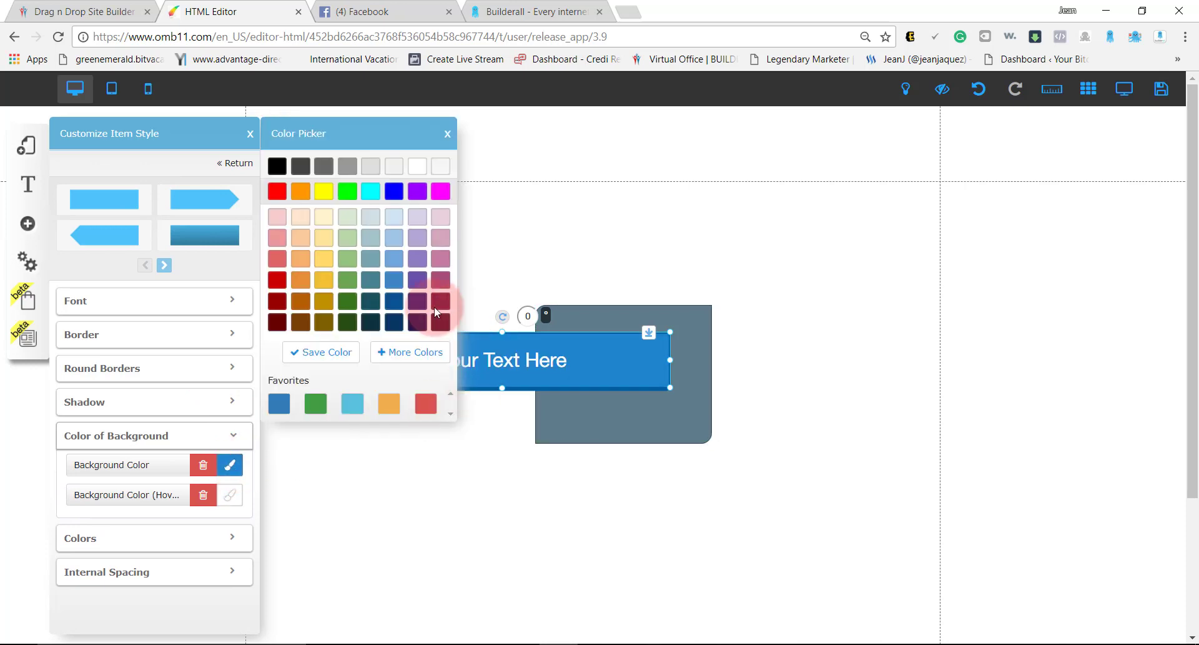
left_click(413, 353)
mouse_move(541, 218)
left_mouse_down()
mouse_move(526, 223)
mouse_move(502, 190)
left_mouse_up()
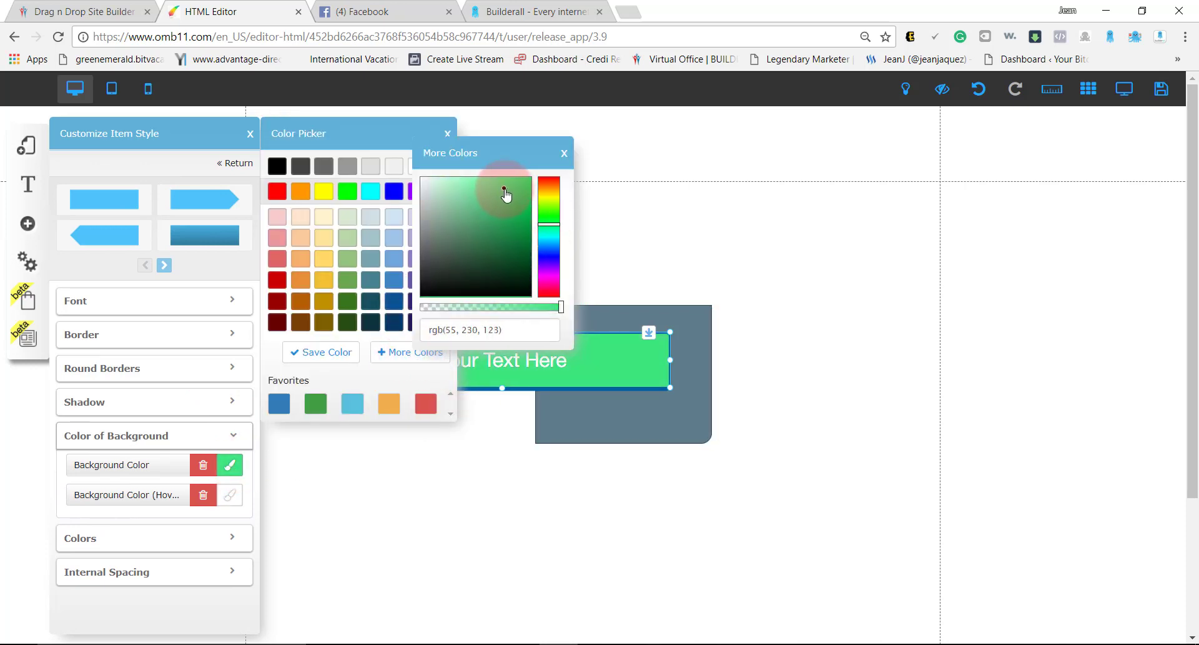
left_click(564, 153)
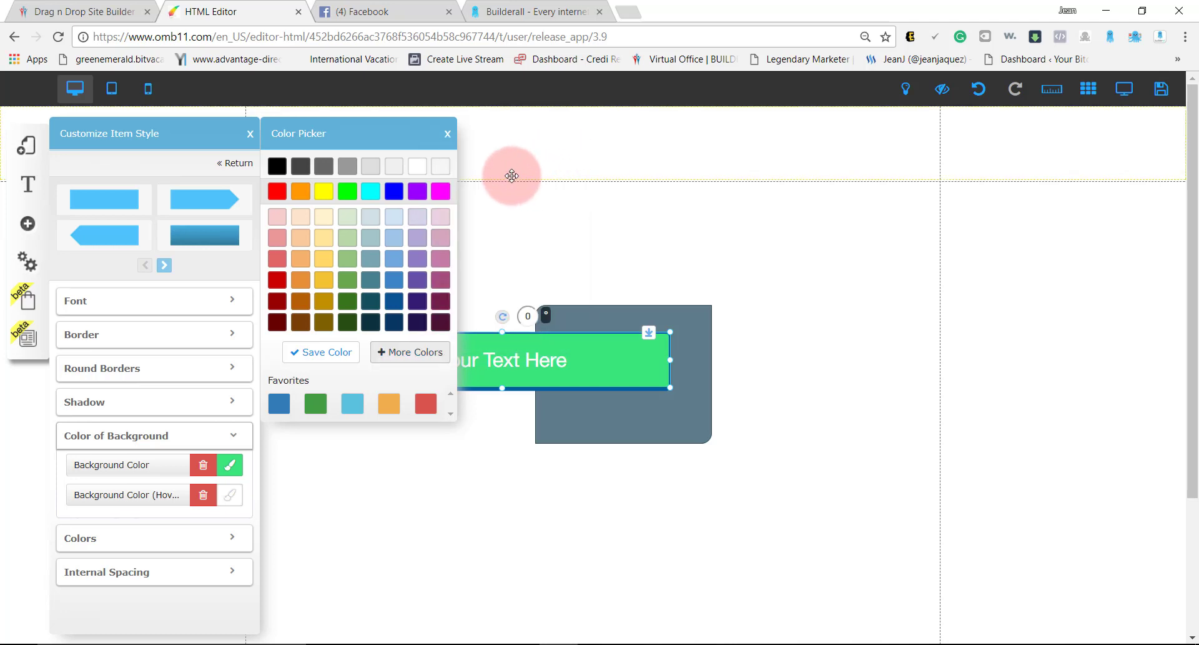
left_click(448, 134)
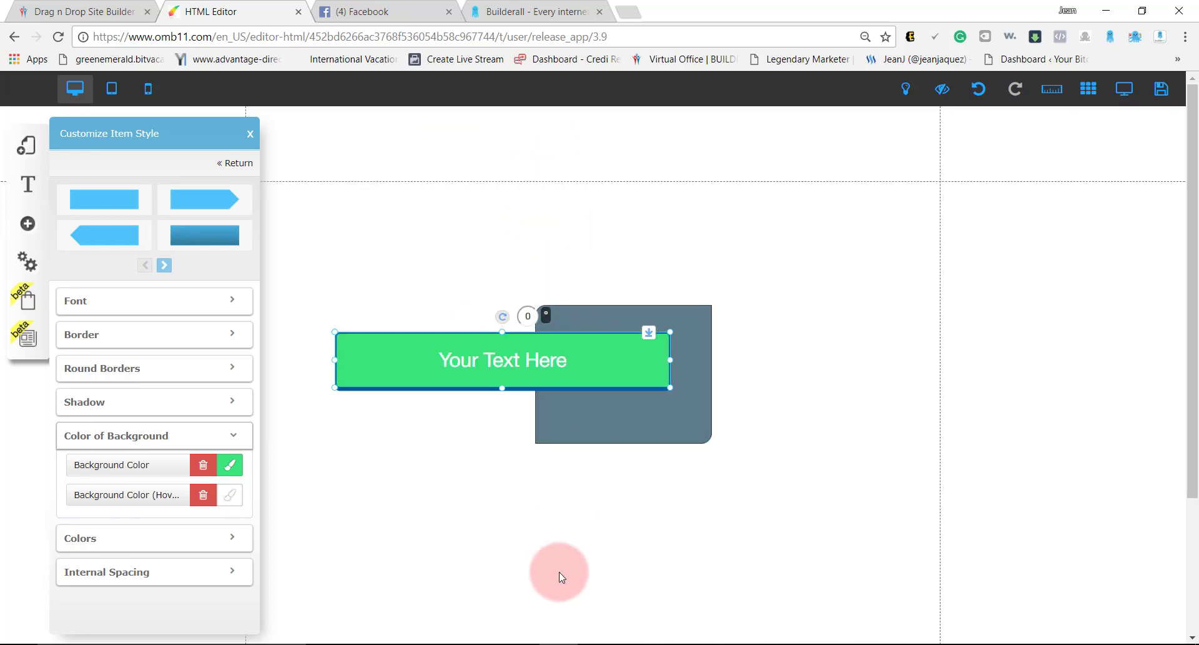
Try a background opacity of 0.67 on the green button and return it to full opacity.
left_click(240, 465)
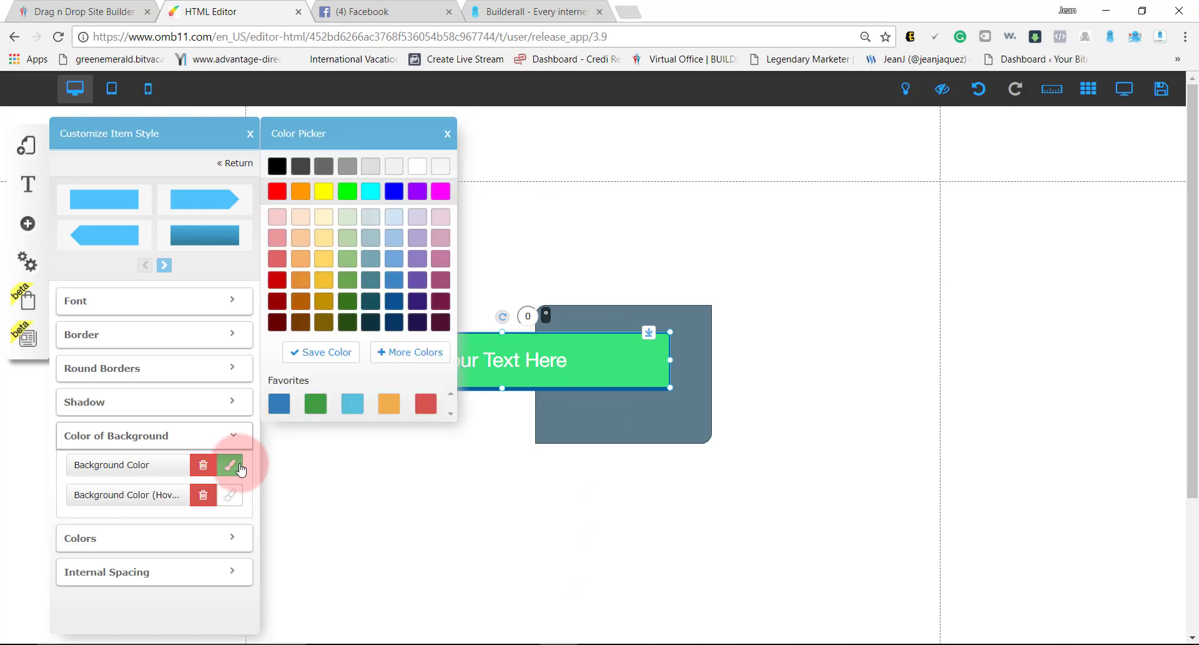
left_click(412, 351)
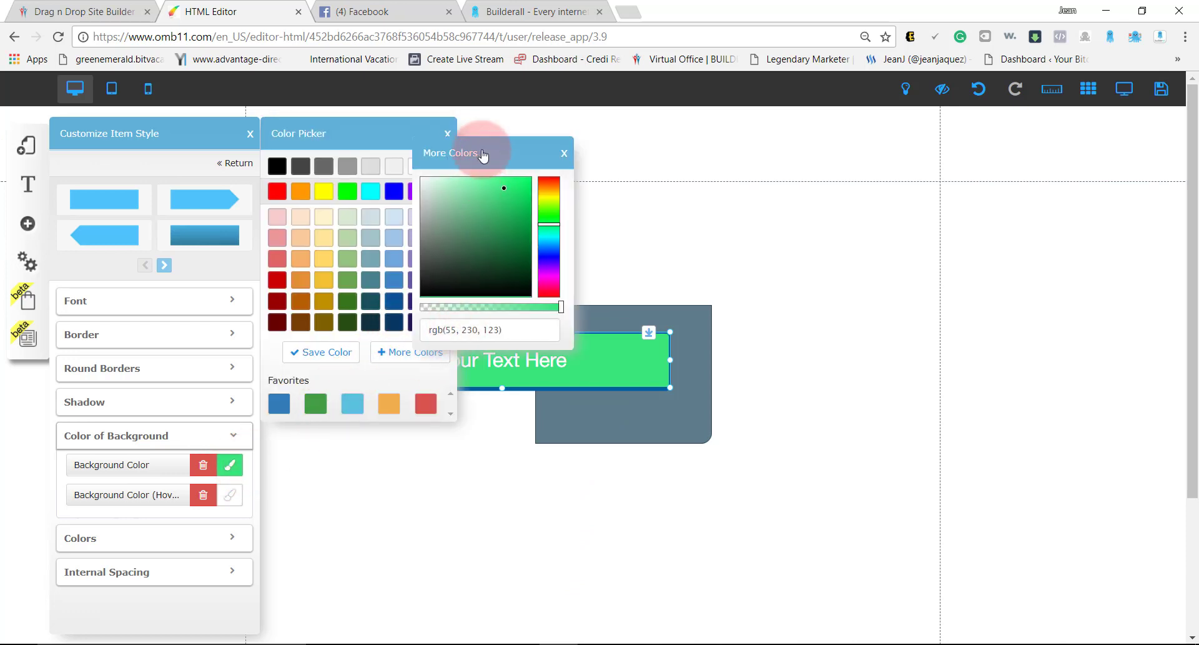
left_click_drag(483, 155, 779, 167)
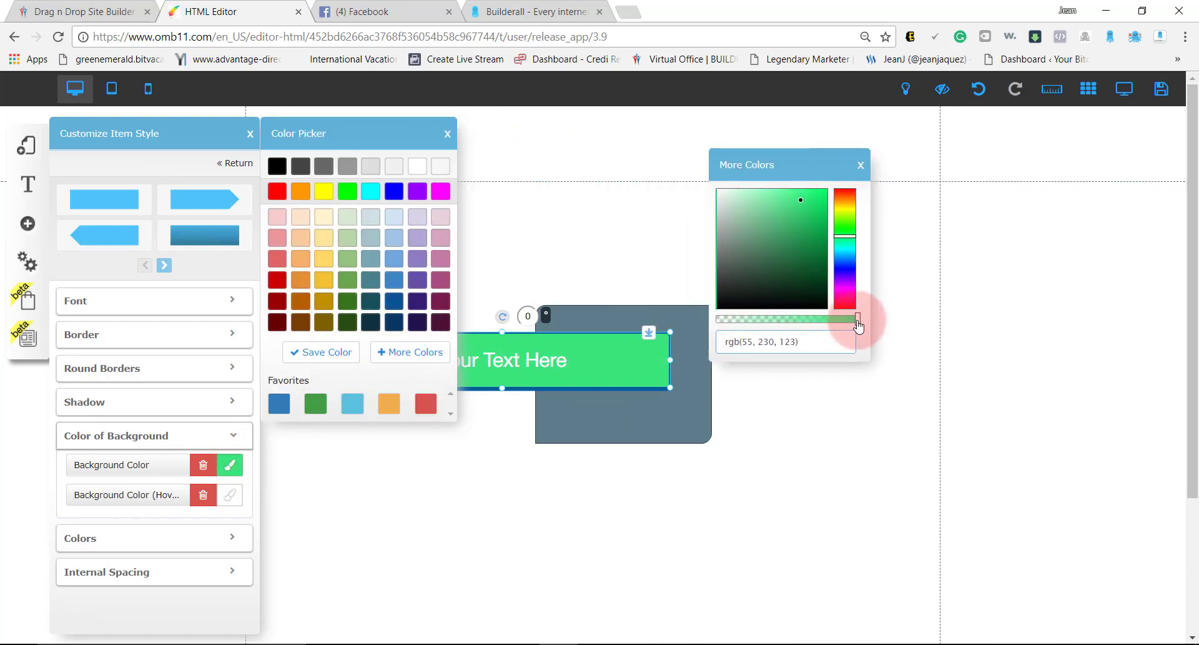
left_click_drag(858, 325, 811, 320)
left_click(735, 341)
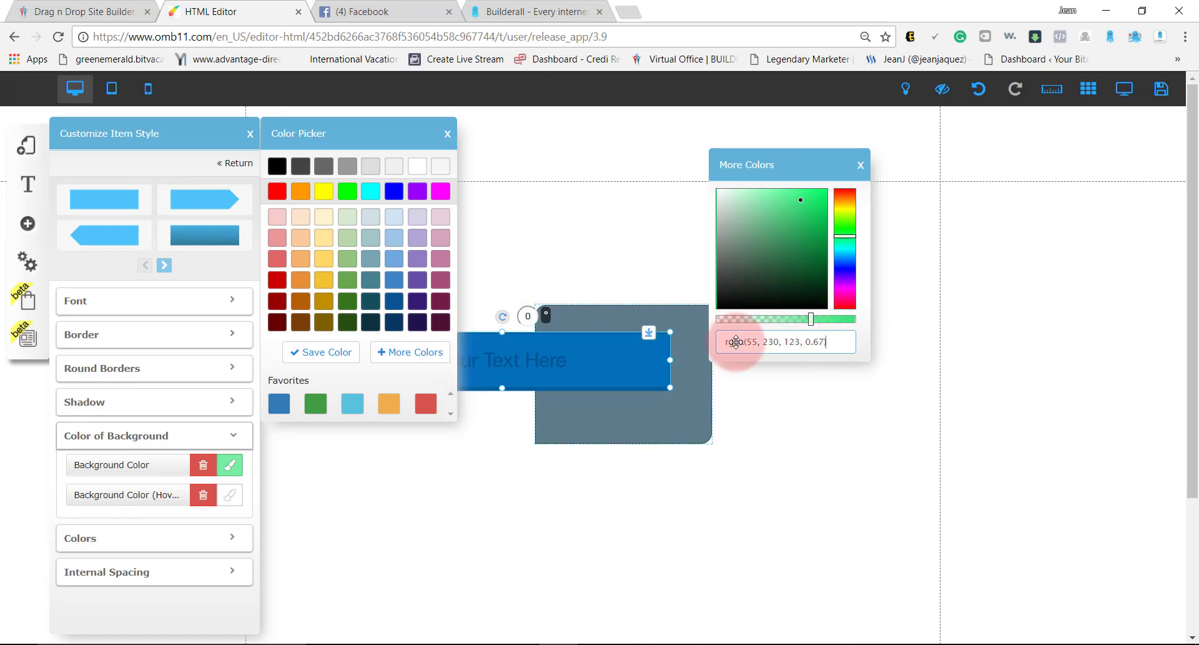
left_click(553, 373)
left_click(865, 309)
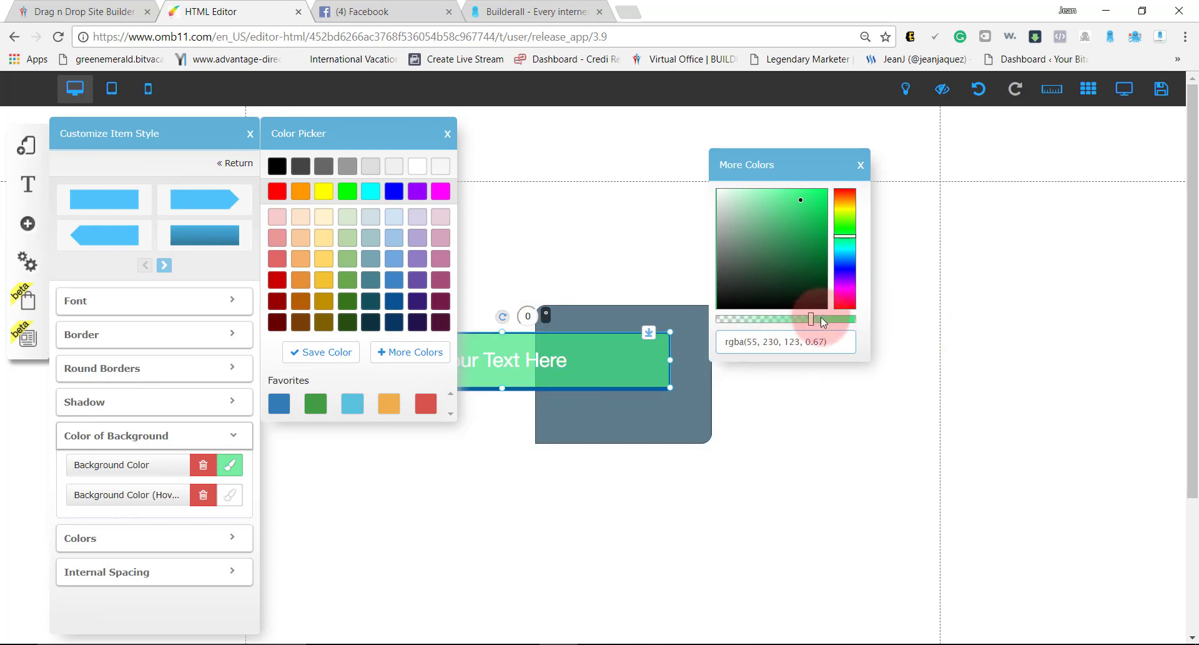
left_click_drag(821, 317, 873, 321)
left_click(863, 169)
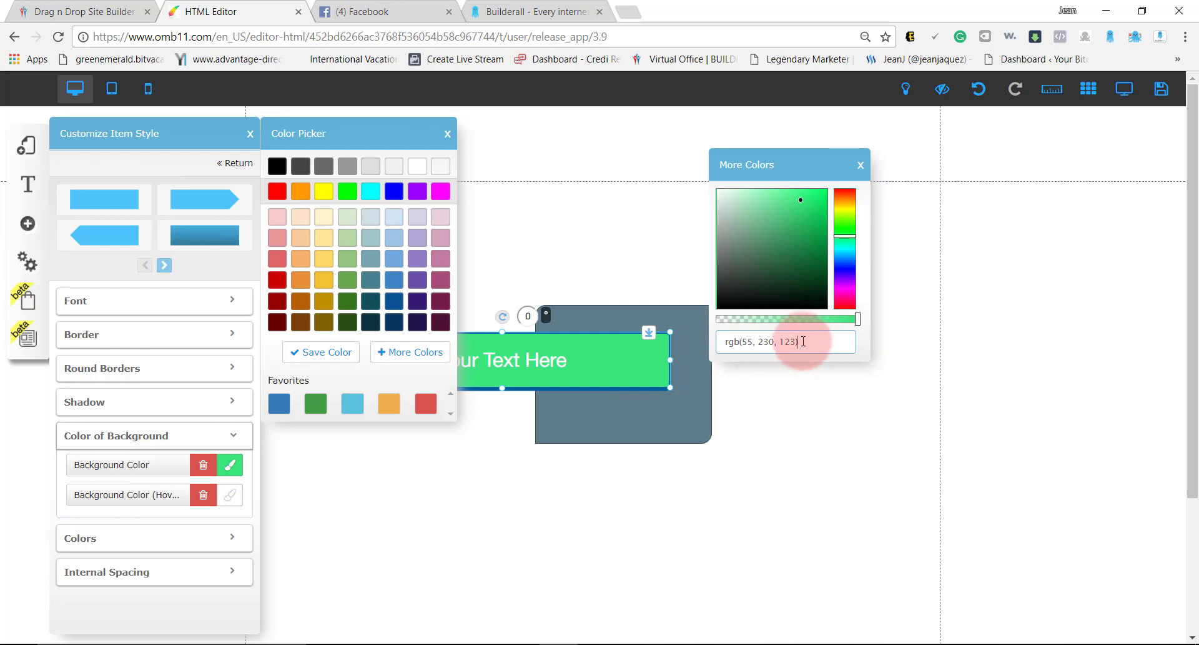
Adjust the button's background to the green rgb(42, 235, 116) and copy that color value.
left_click_drag(800, 199, 809, 198)
left_click(808, 199)
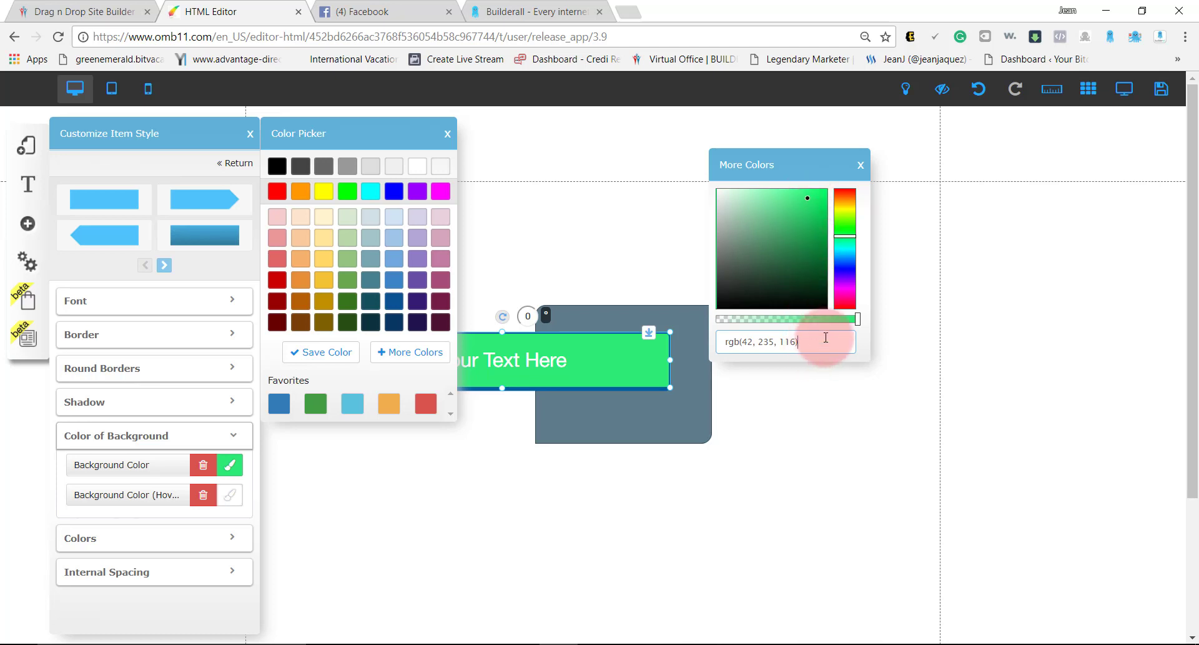
left_click_drag(810, 337, 727, 342)
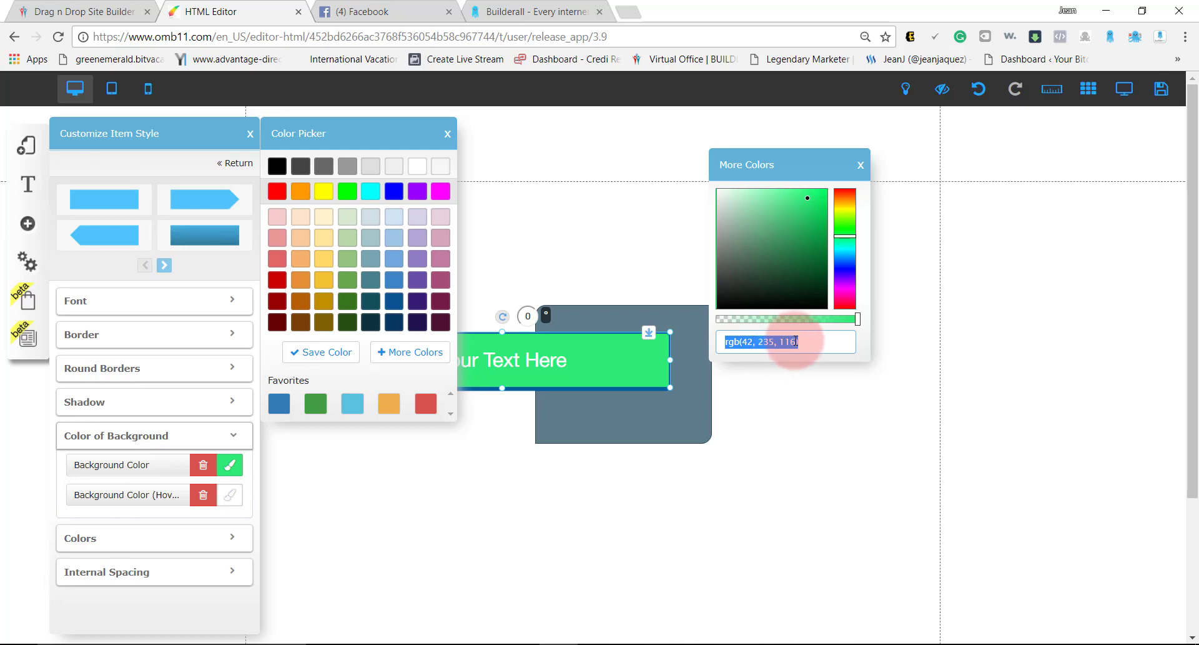
left_click(861, 166)
Set the slate-grey box's central background color to #2aeb74 in its custom style.
left_click(693, 340)
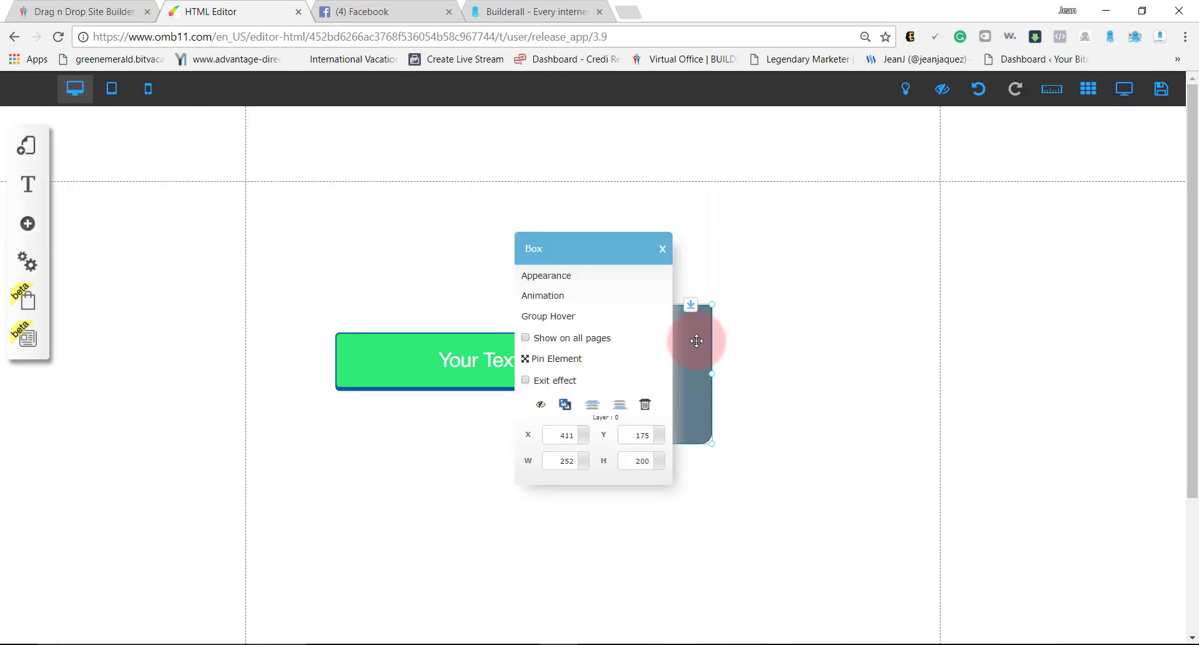
left_click(574, 276)
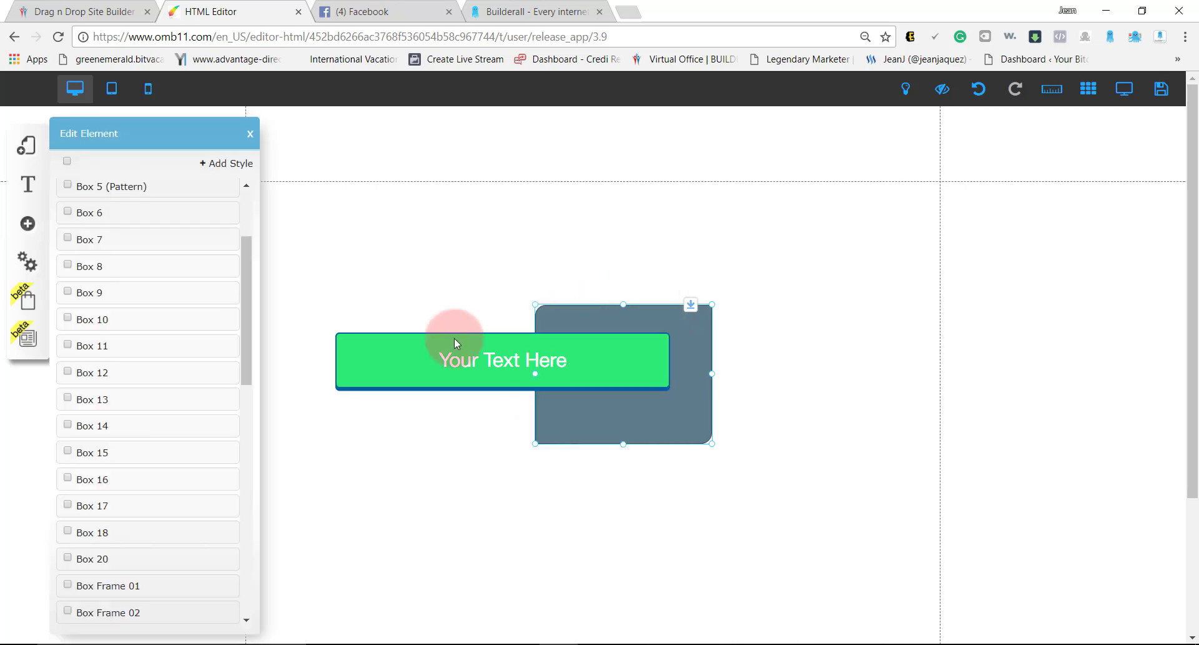
scroll(249, 601, "down", 6)
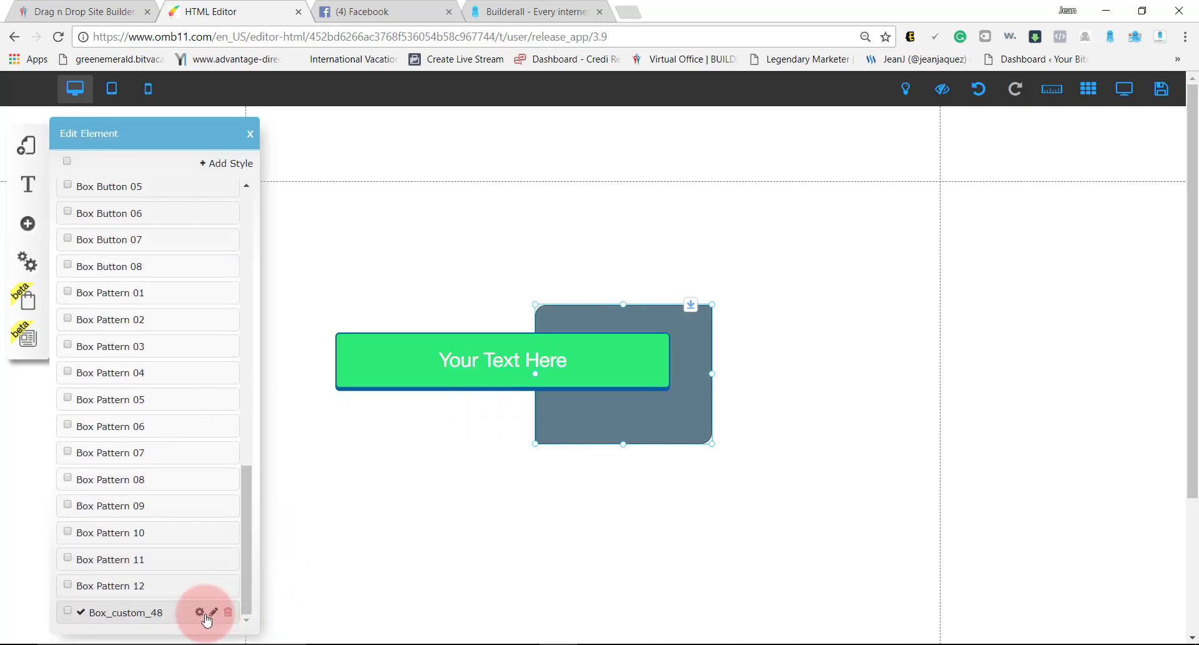
left_click(201, 613)
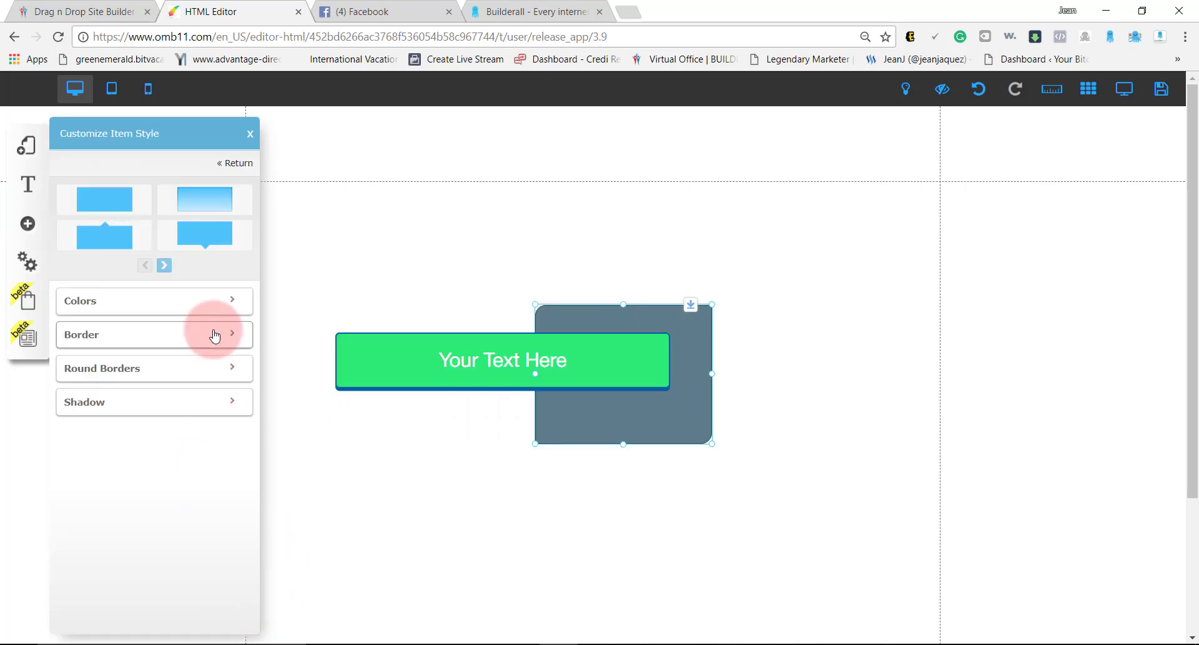
left_click(236, 305)
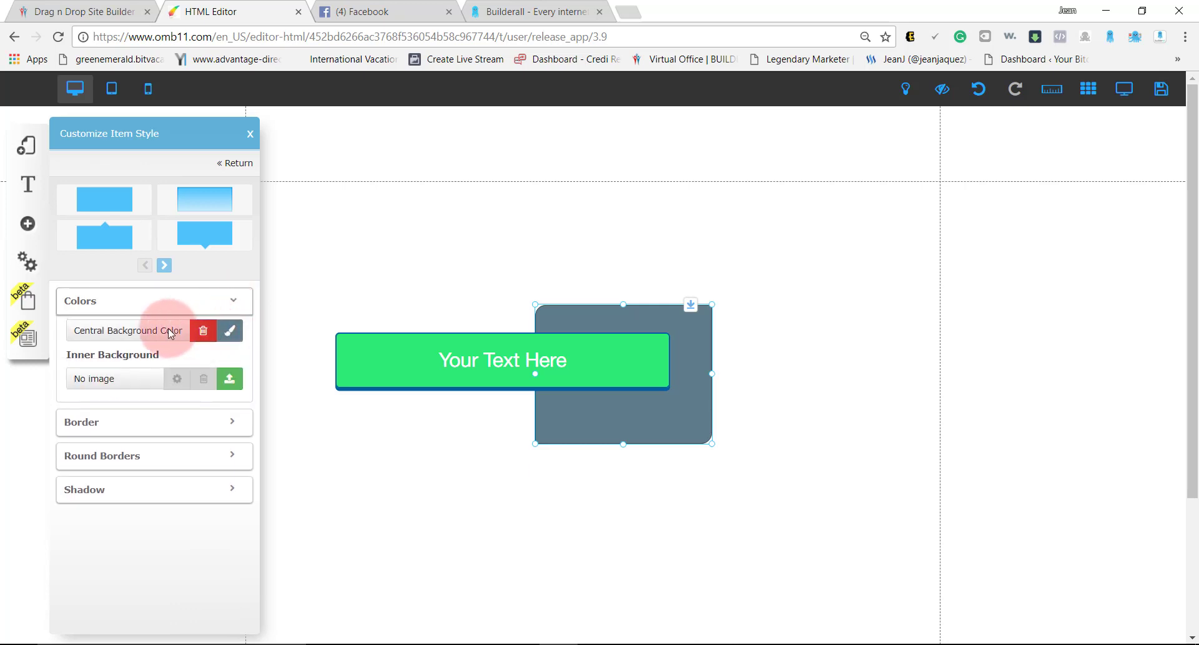
left_click(231, 332)
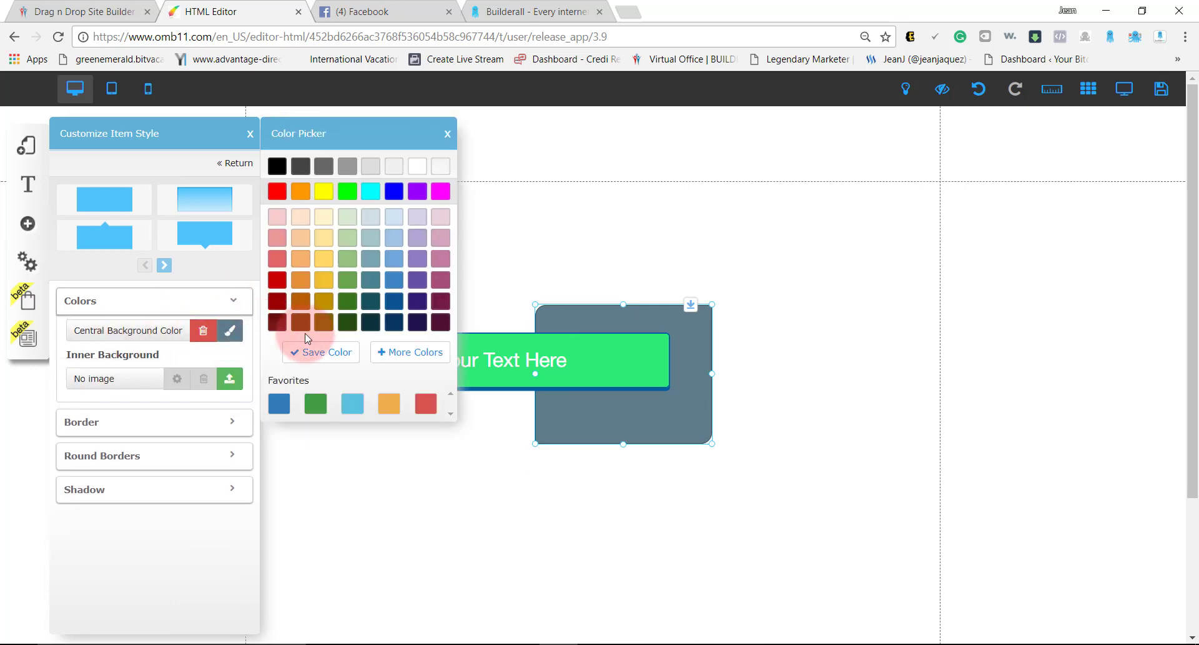
left_click(414, 351)
left_click(481, 330)
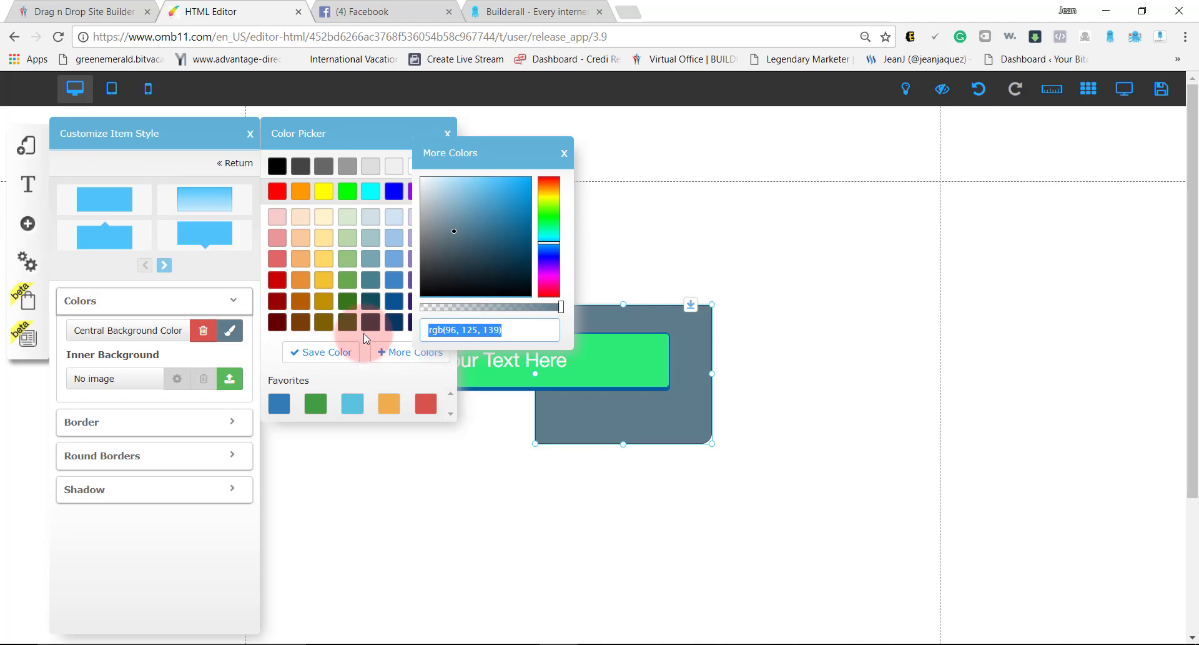
type("#2aeb74")
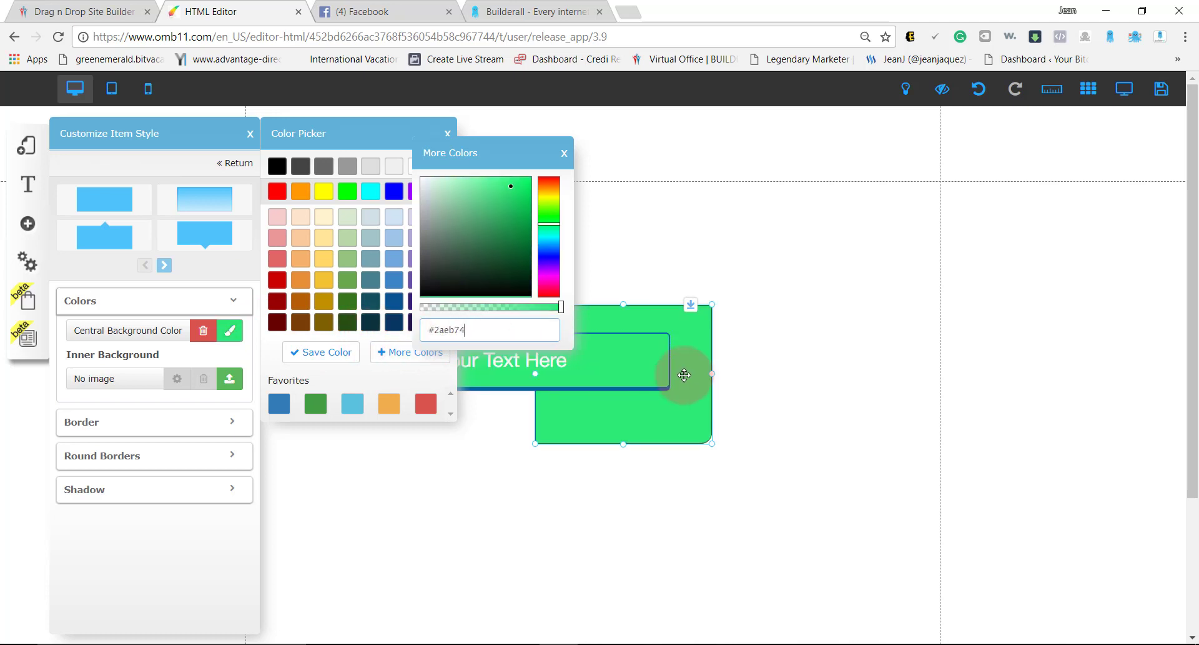
left_click(811, 485)
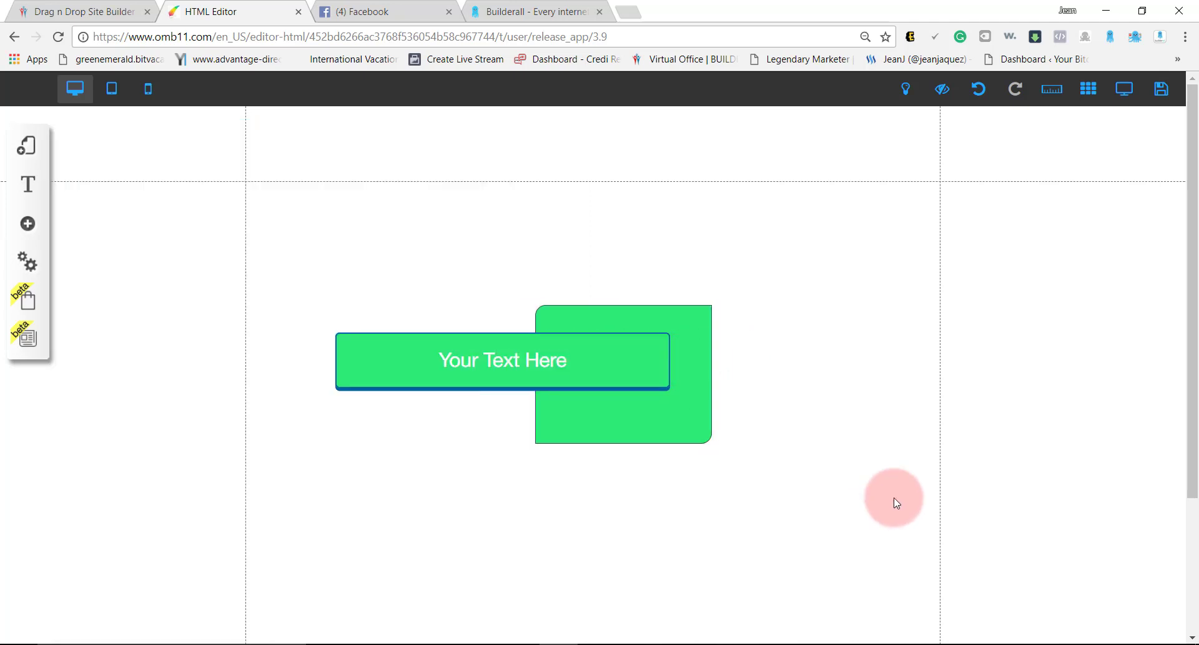
Center the button across the green box and move the two together slightly up and to the left.
left_click_drag(578, 382, 701, 382)
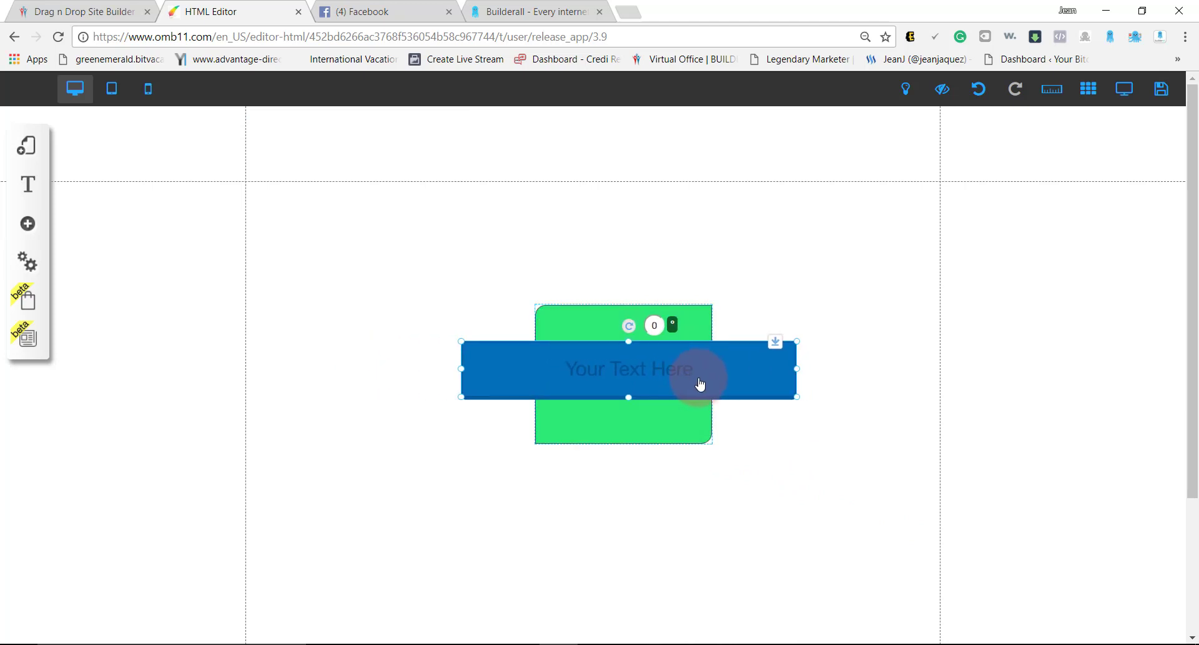
left_click(774, 304)
left_click_drag(691, 315, 644, 271)
left_click(725, 519)
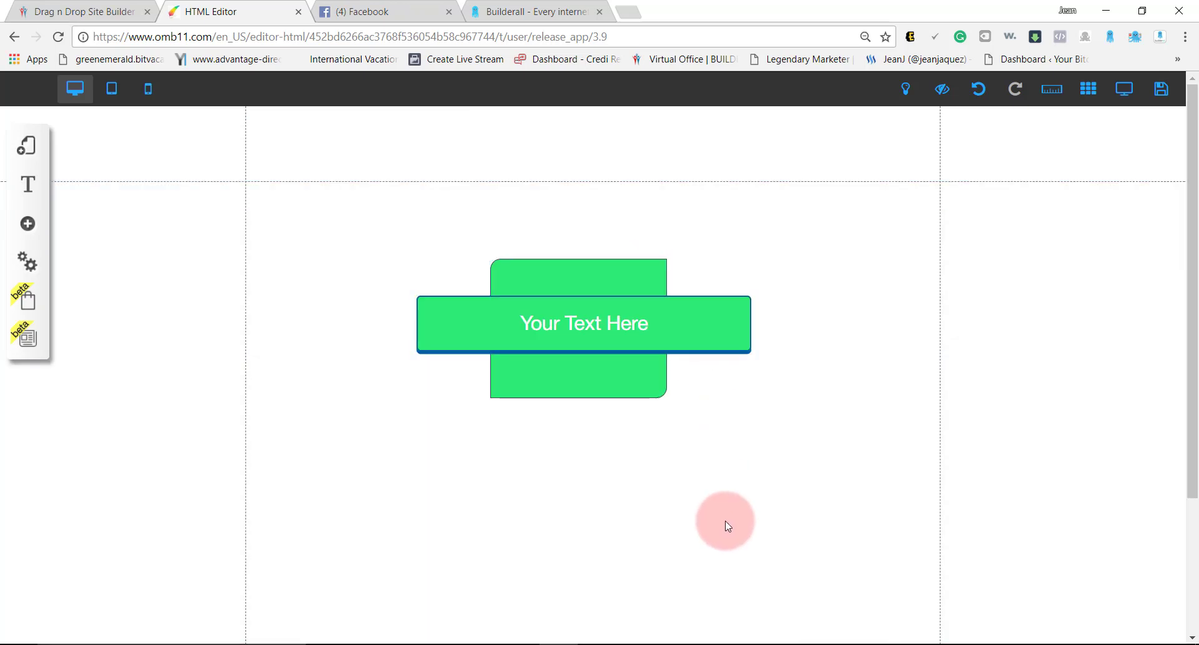
left_click(615, 325)
left_click(726, 460)
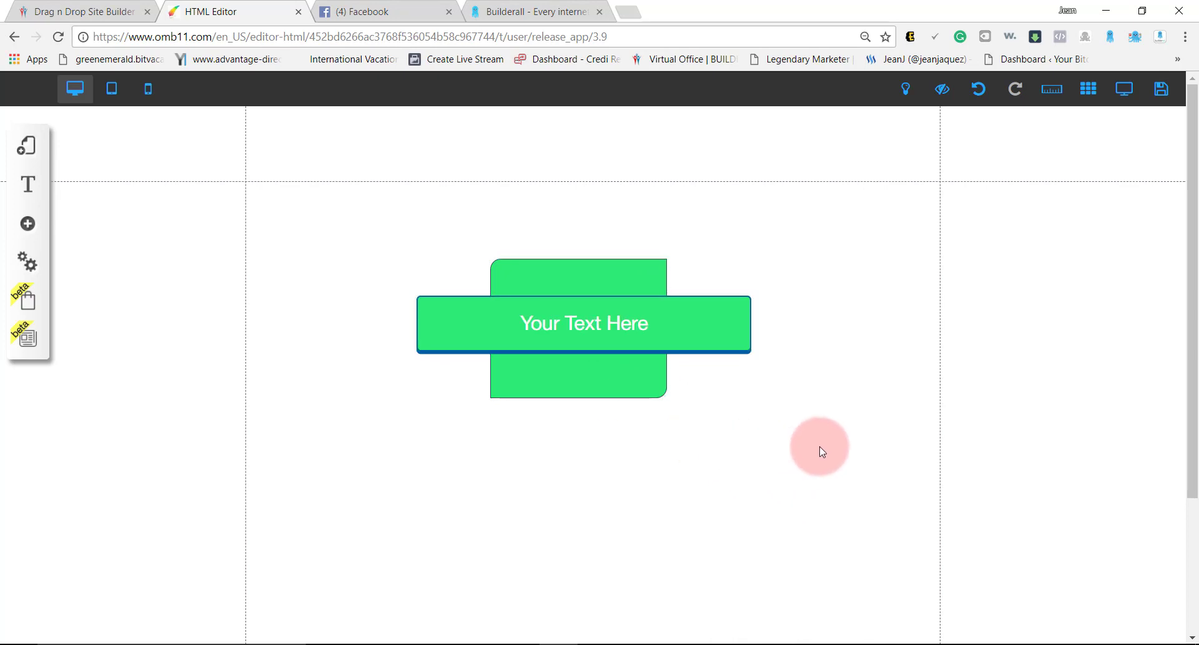
Switch to the untitled Paint window containing the Builderall website screenshot.
key("alt+Tab")
key("Tab")
key("Tab")
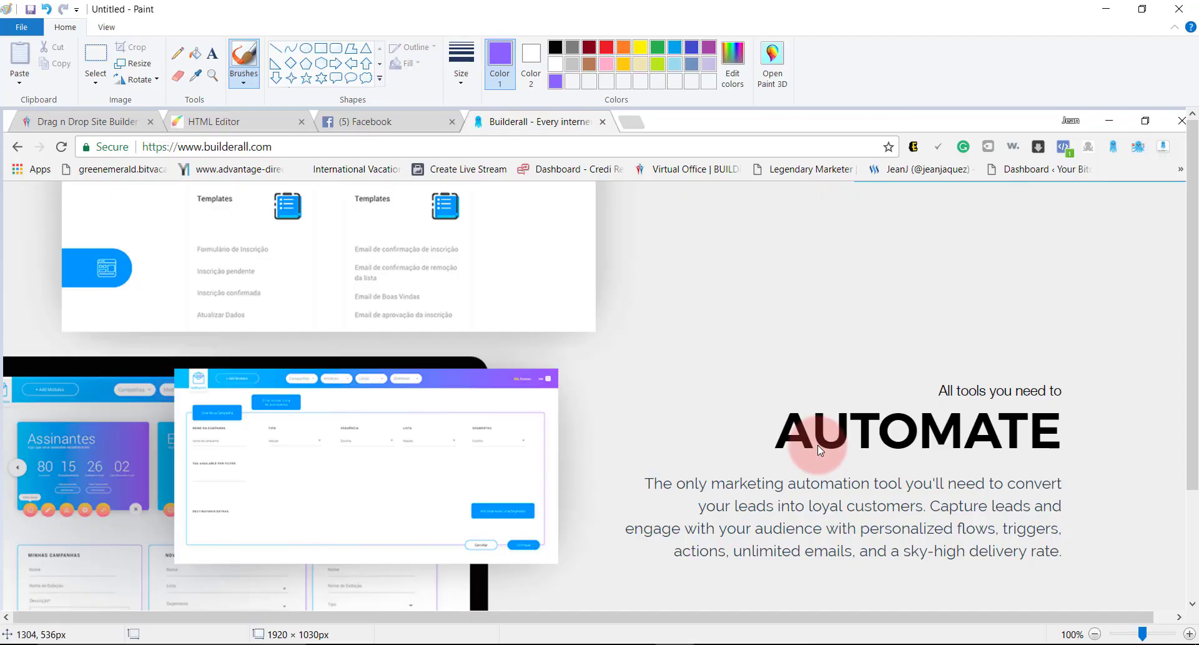
Sample the violet-blue from the screenshot's header gradient with the color picker and open its color values for editing.
mouse_move(1192, 188)
left_mouse_down()
mouse_move(1197, 393)
mouse_move(1180, 120)
left_mouse_up()
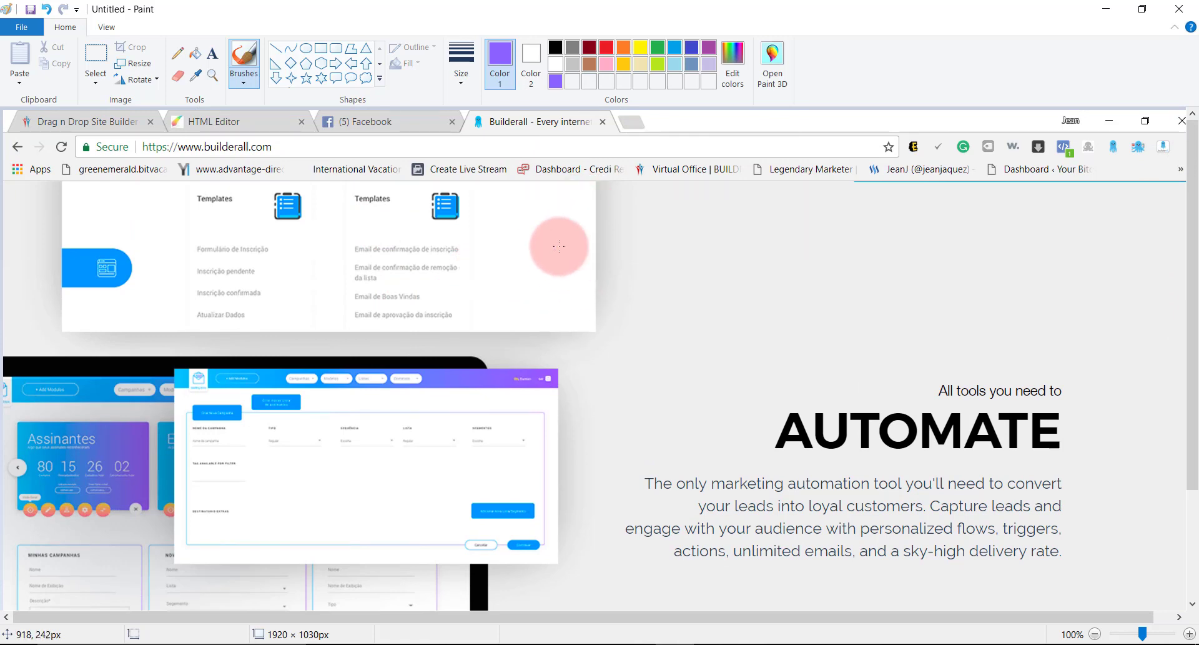
scroll(95, 591, "down", 2)
scroll(81, 601, "up", 1)
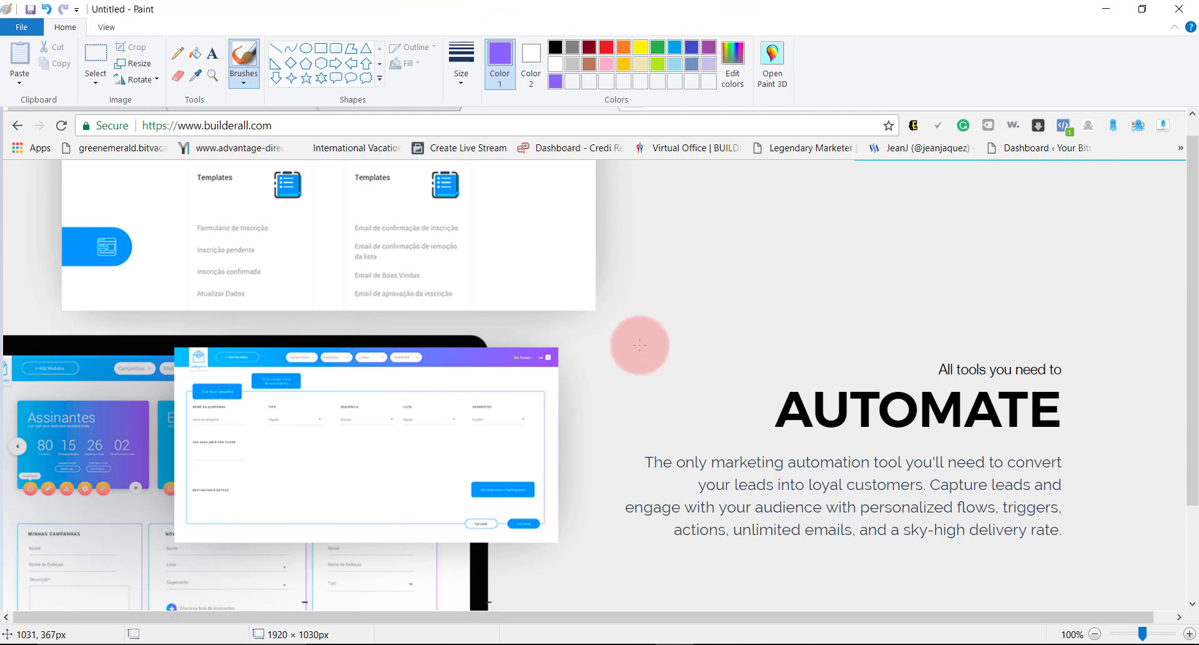
left_click(197, 74)
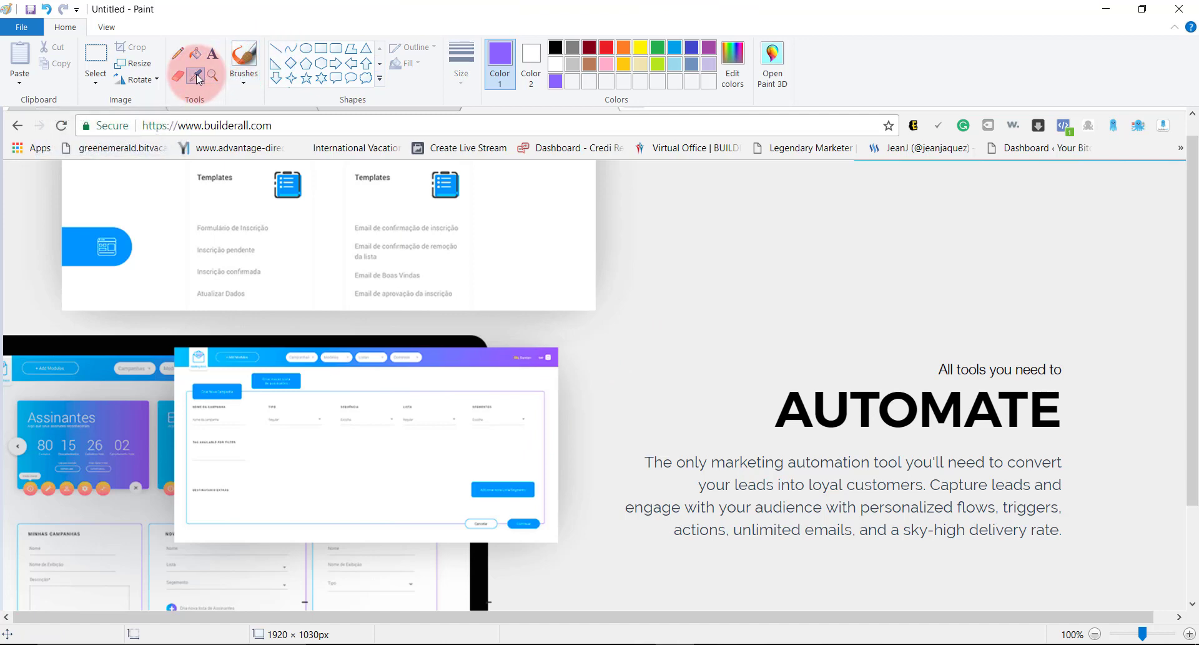
left_click(439, 357)
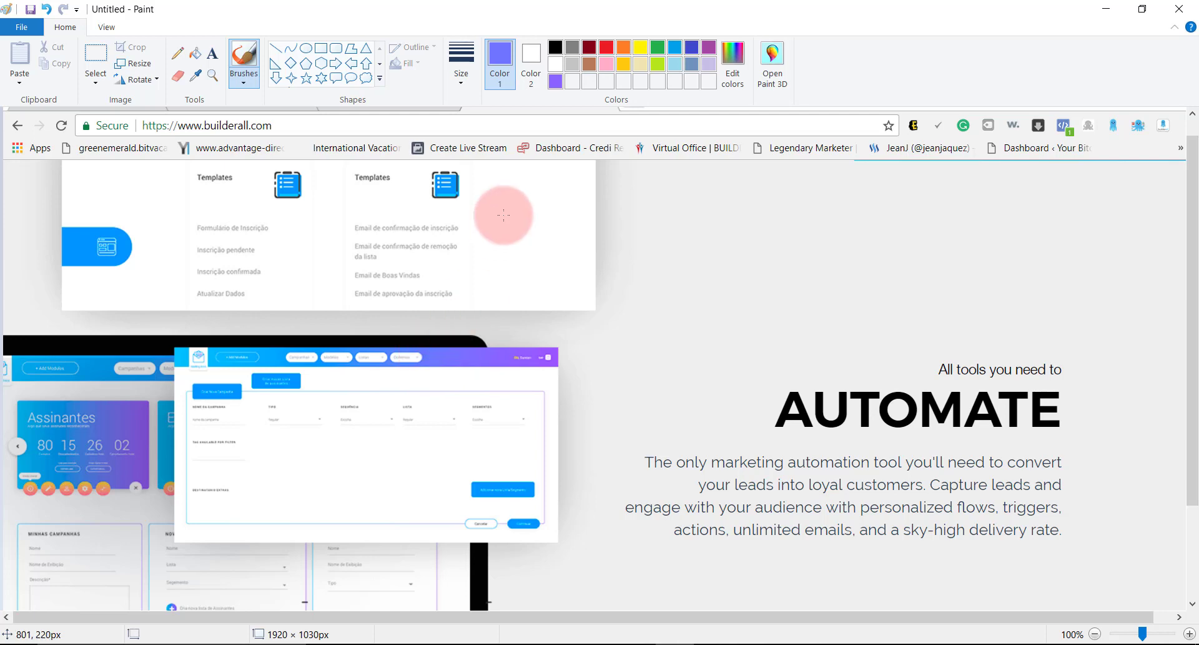
left_click(735, 82)
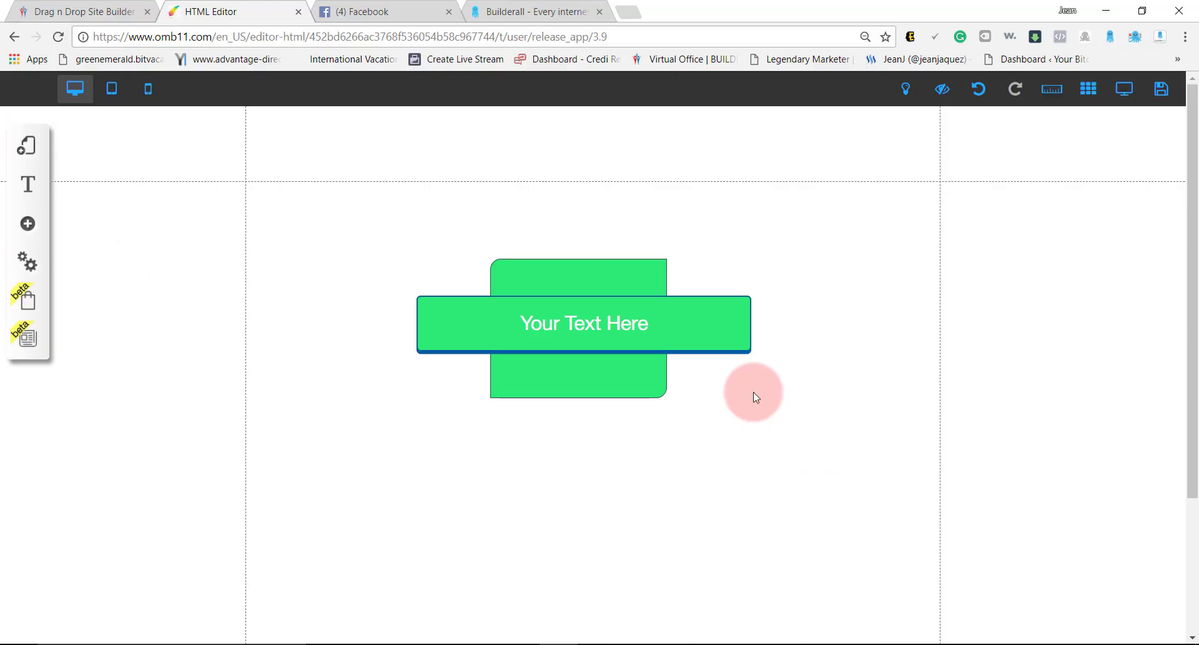
Switch to the HTML editor and open the extended color choices for the green box's central background in its custom style.
left_click(624, 275)
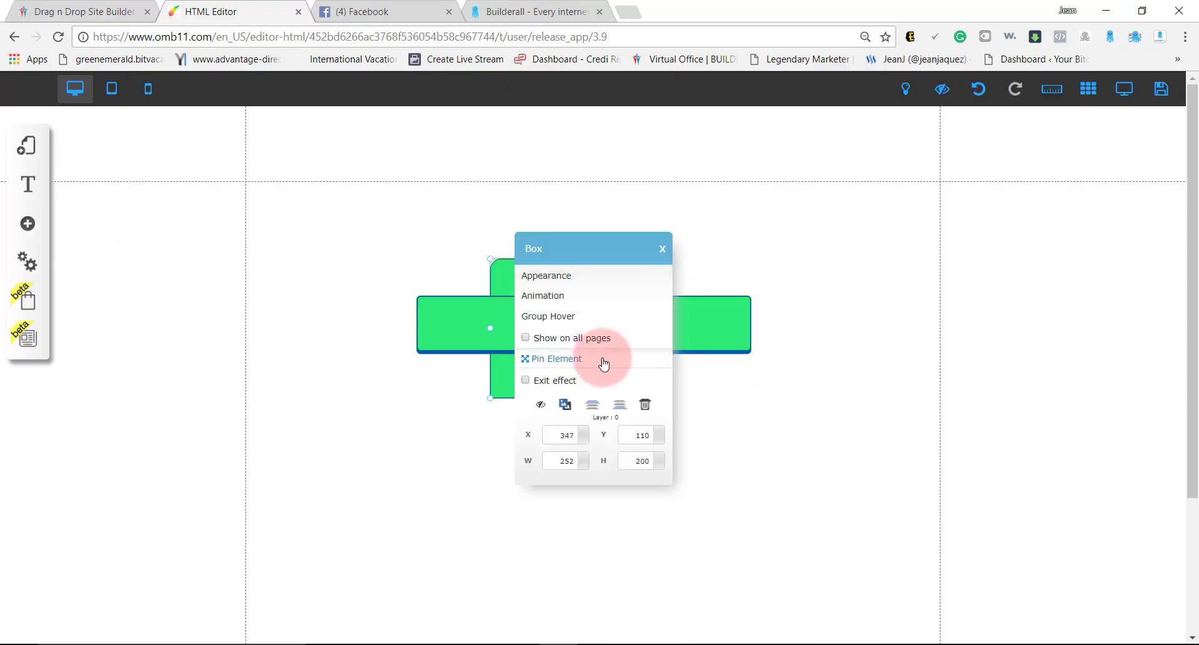
left_click(561, 286)
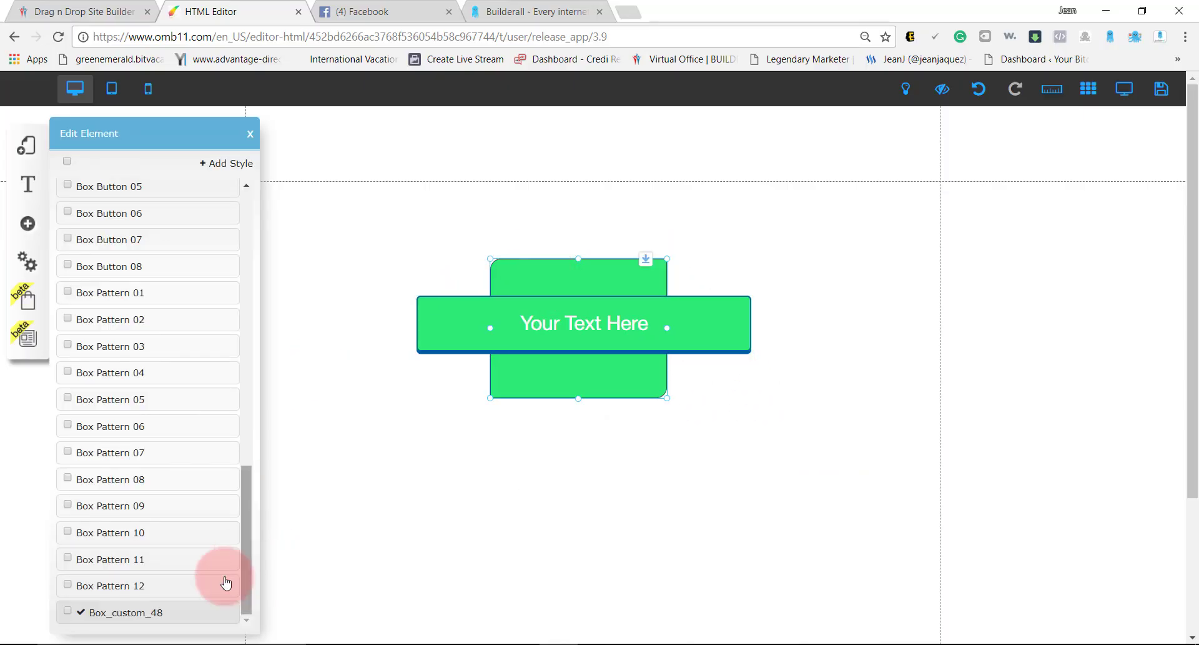
left_click(200, 614)
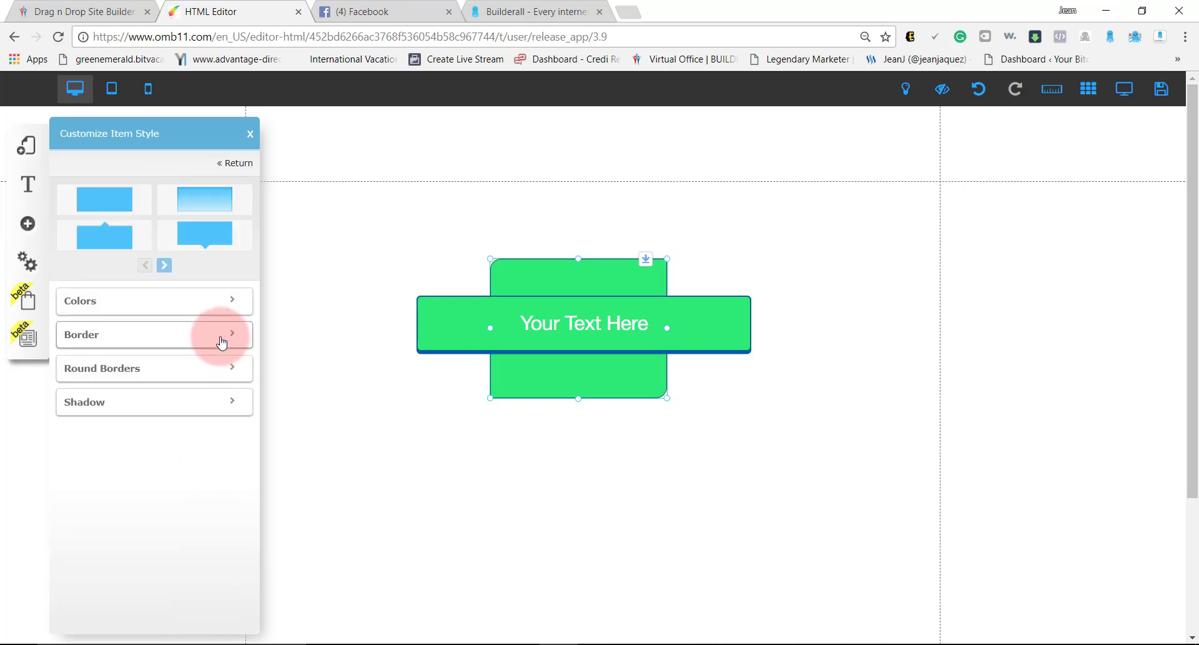
left_click(226, 305)
left_click(236, 335)
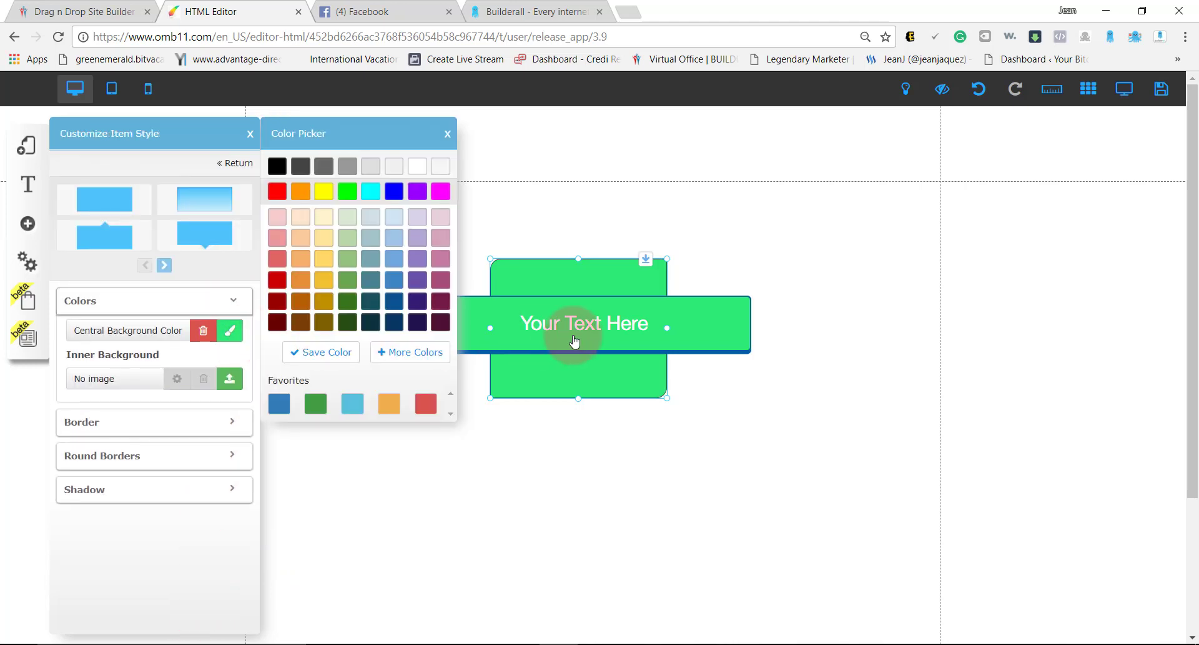
left_click(425, 355)
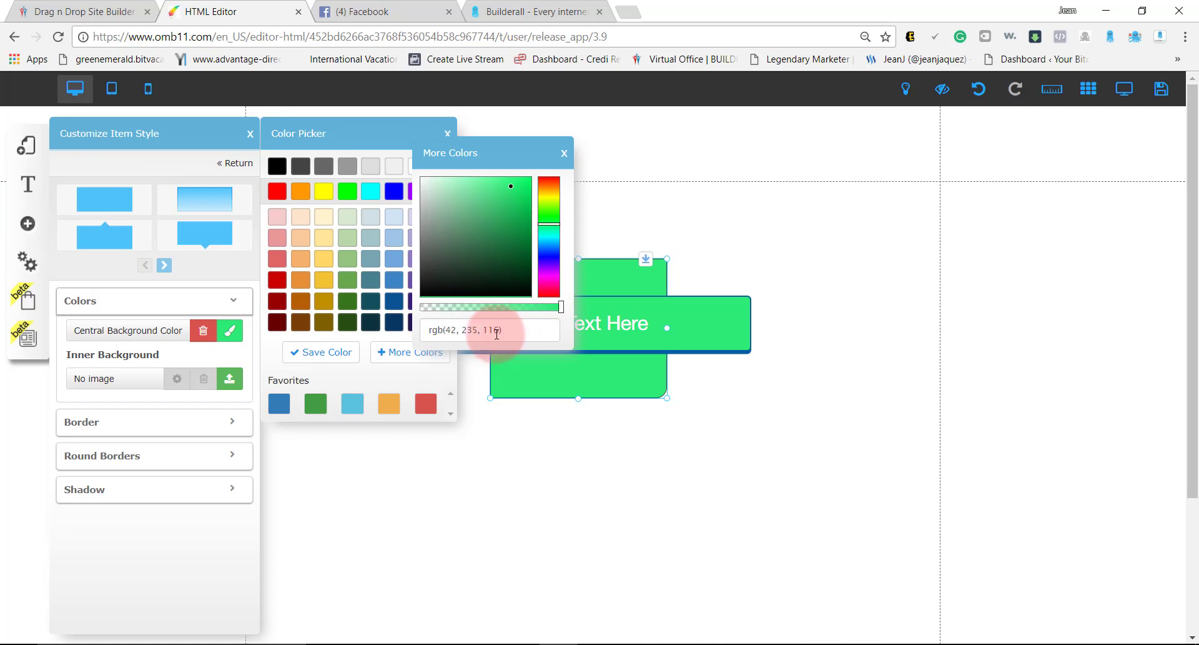
Set the box's central background color to rgb(112, 118, 255), using the values sampled in Paint, and close the style settings.
left_click(455, 330)
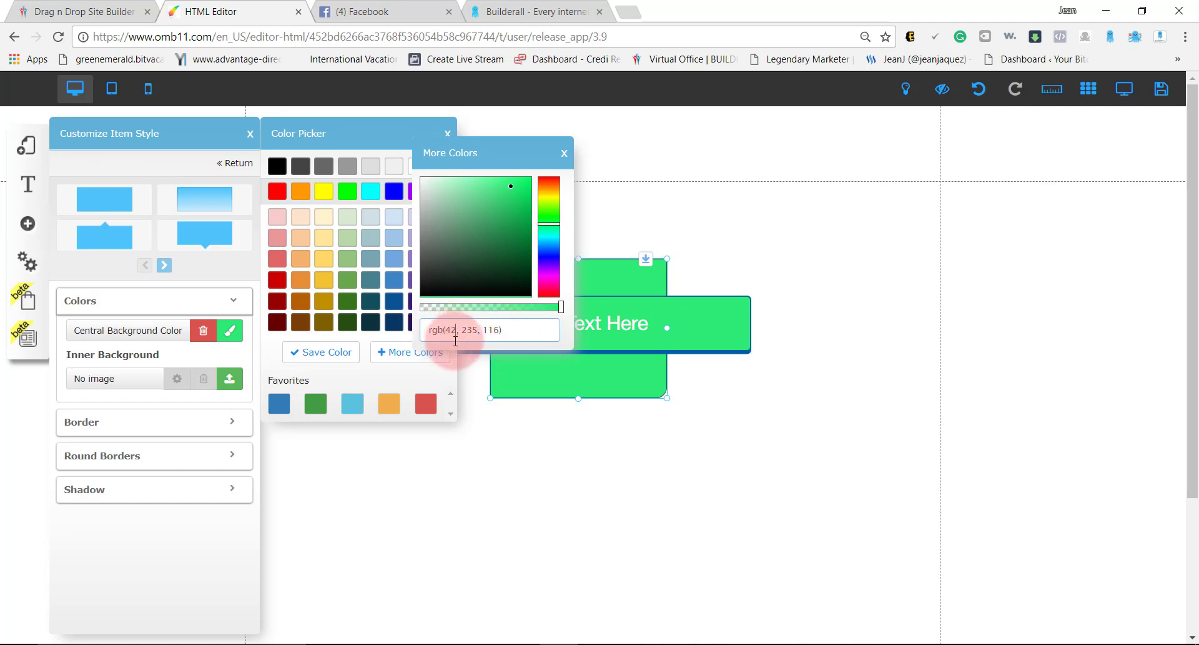
key("alt+Tab")
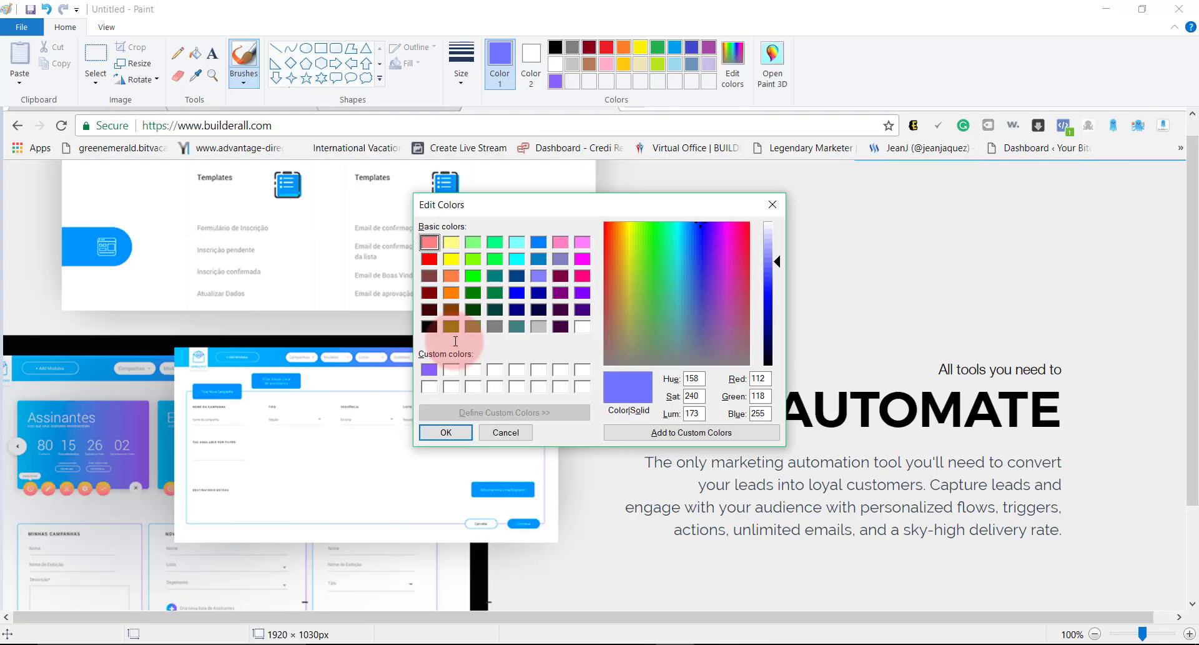
key("alt+Tab")
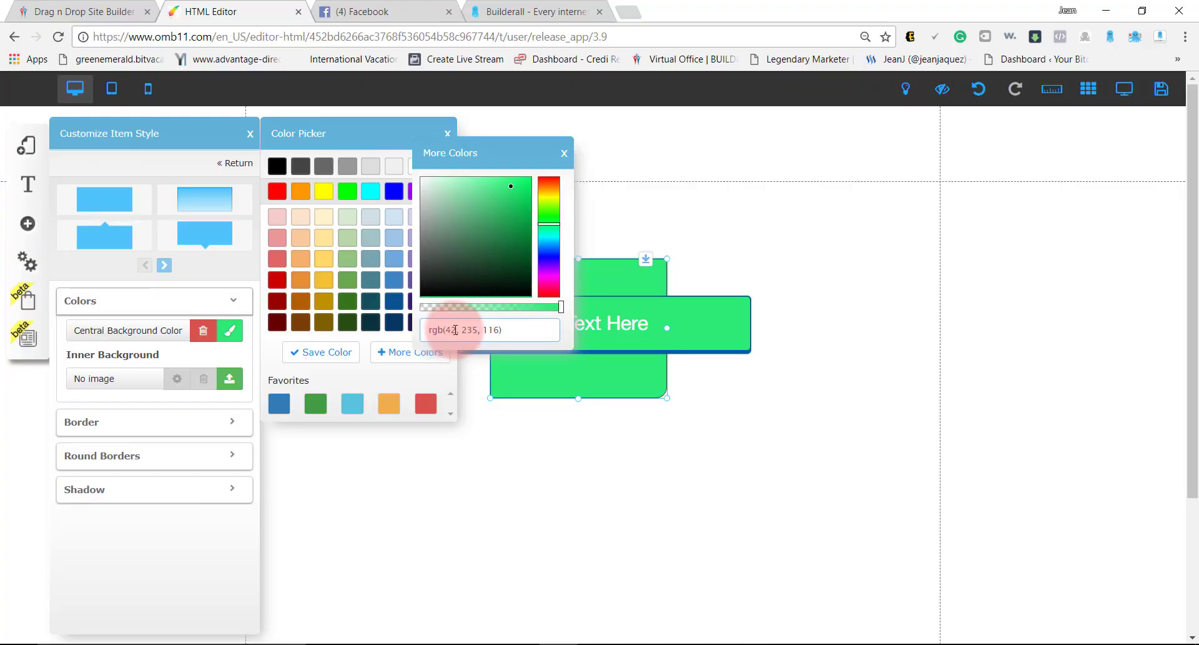
mouse_move(457, 330)
left_mouse_down()
mouse_move(446, 330)
mouse_move(507, 351)
left_mouse_up()
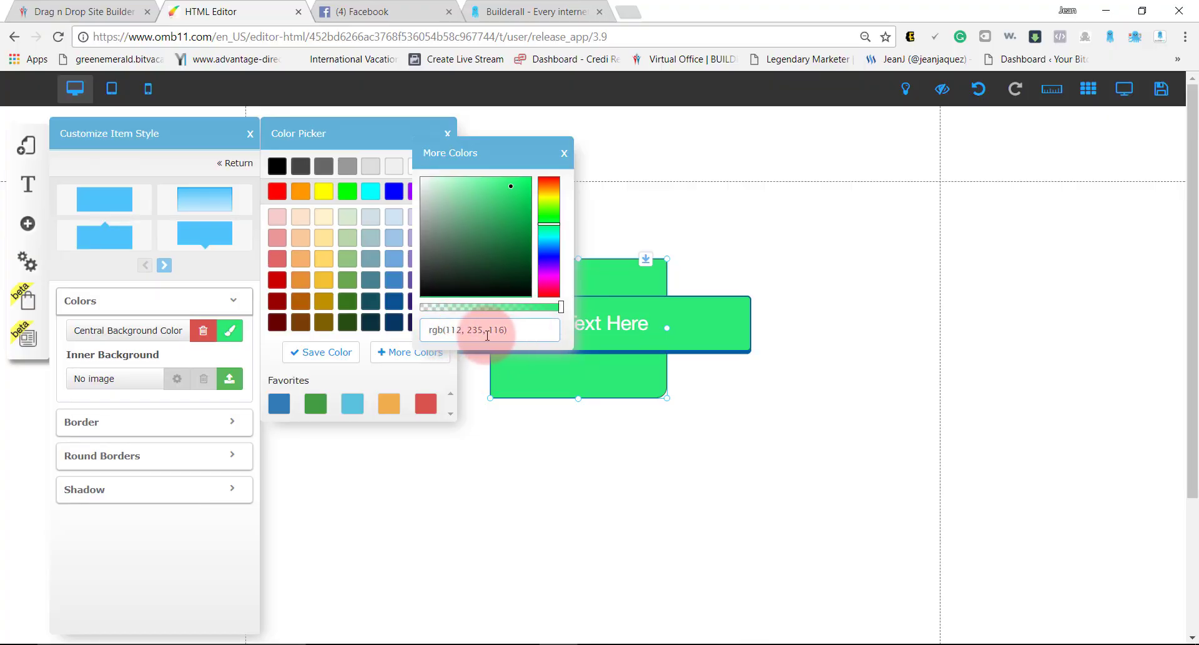
left_click_drag(483, 329, 469, 329)
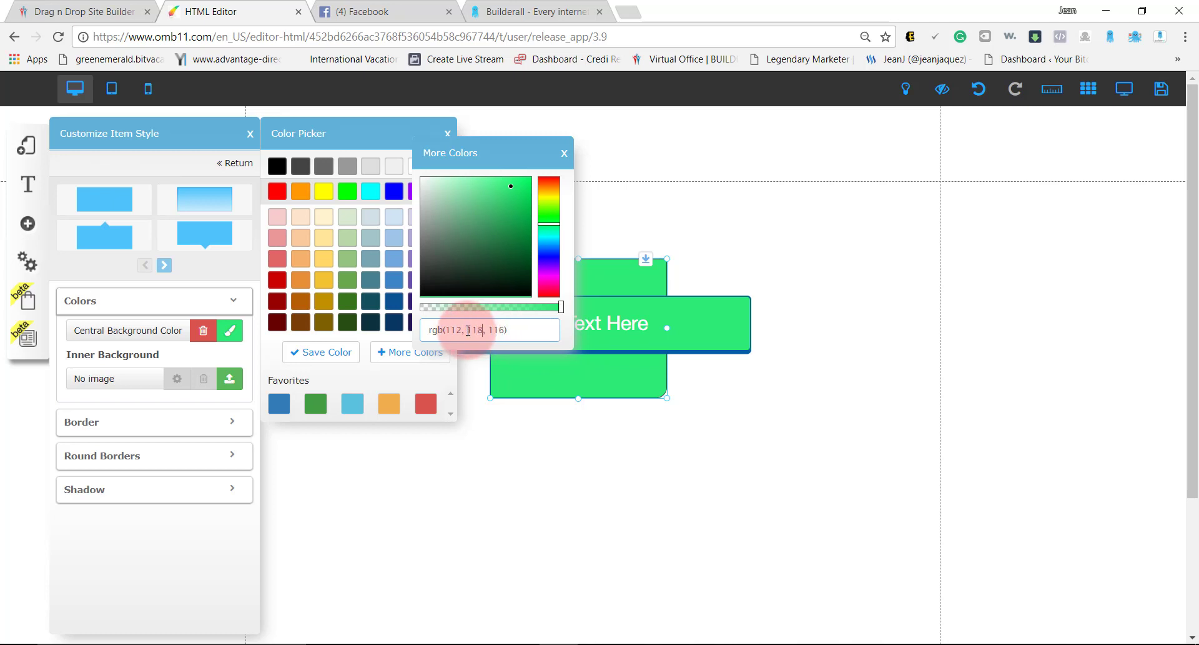
left_click_drag(506, 329, 489, 329)
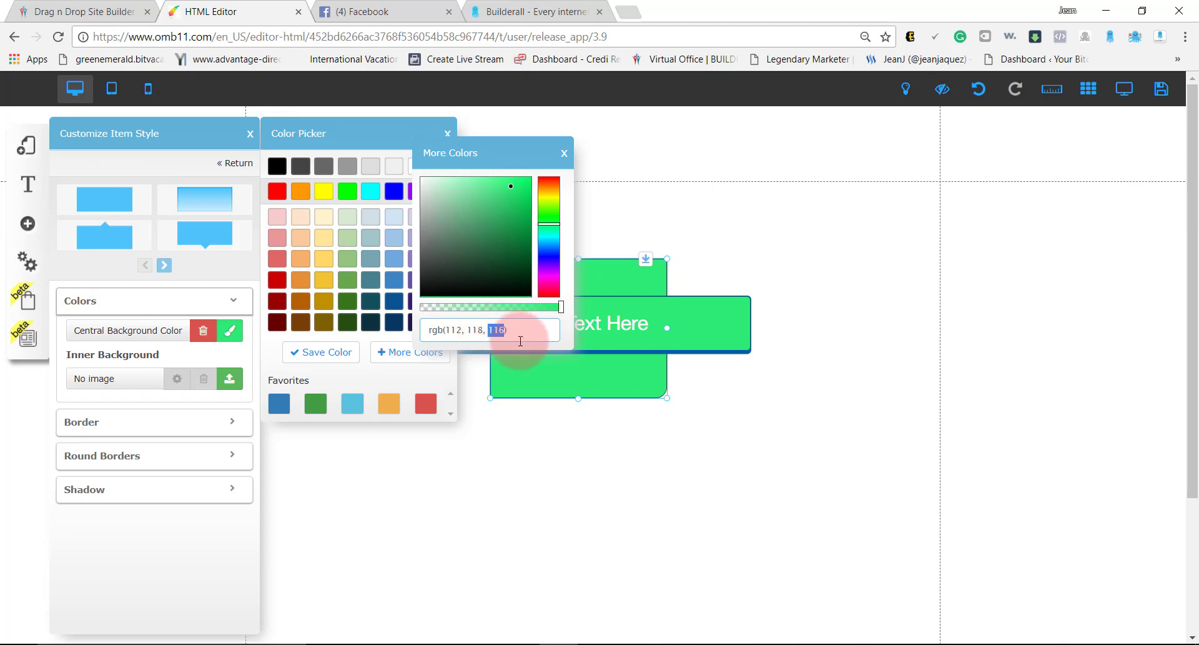
key("alt+Tab")
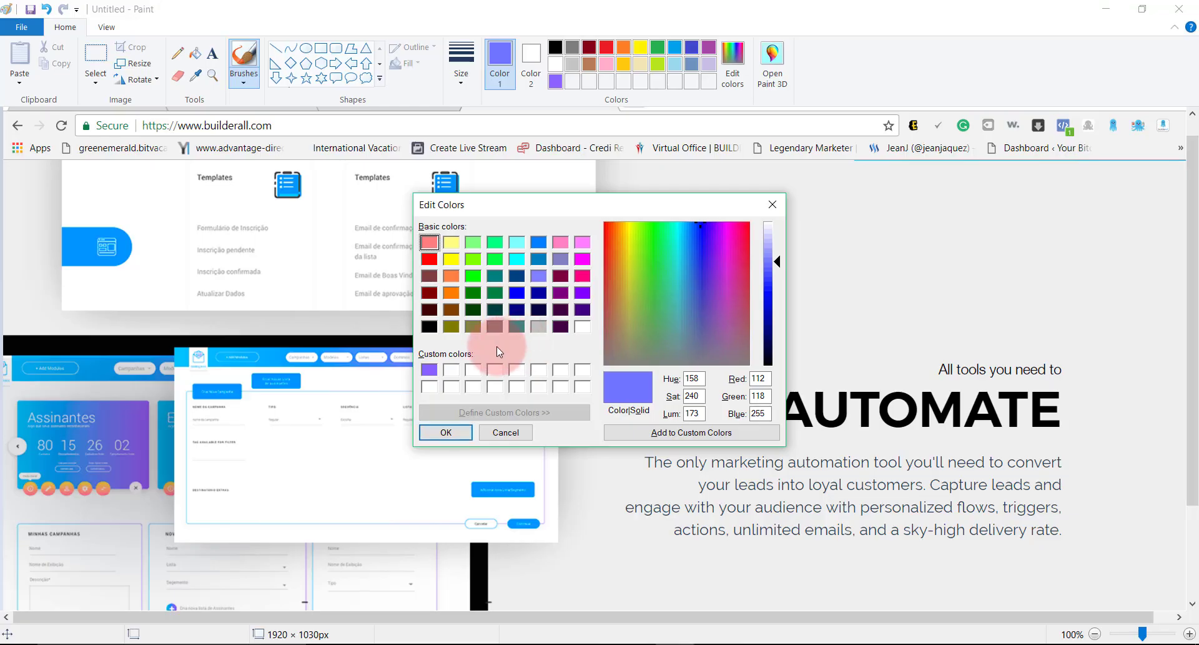
key("alt+Tab")
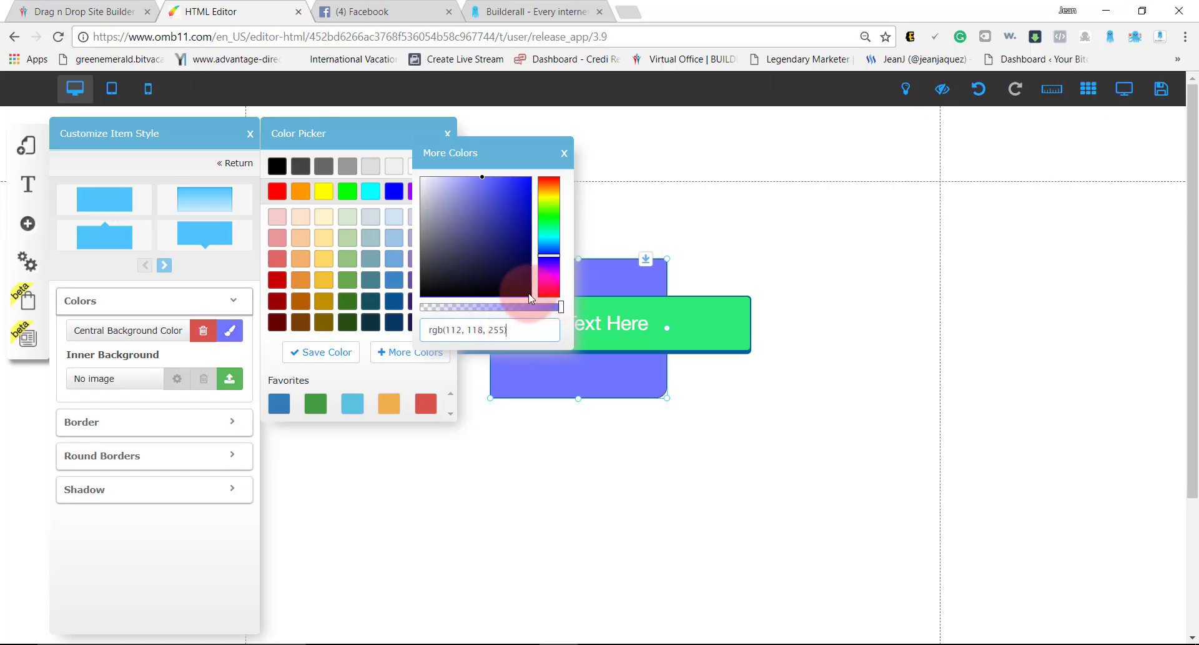
left_click(564, 154)
left_click(879, 299)
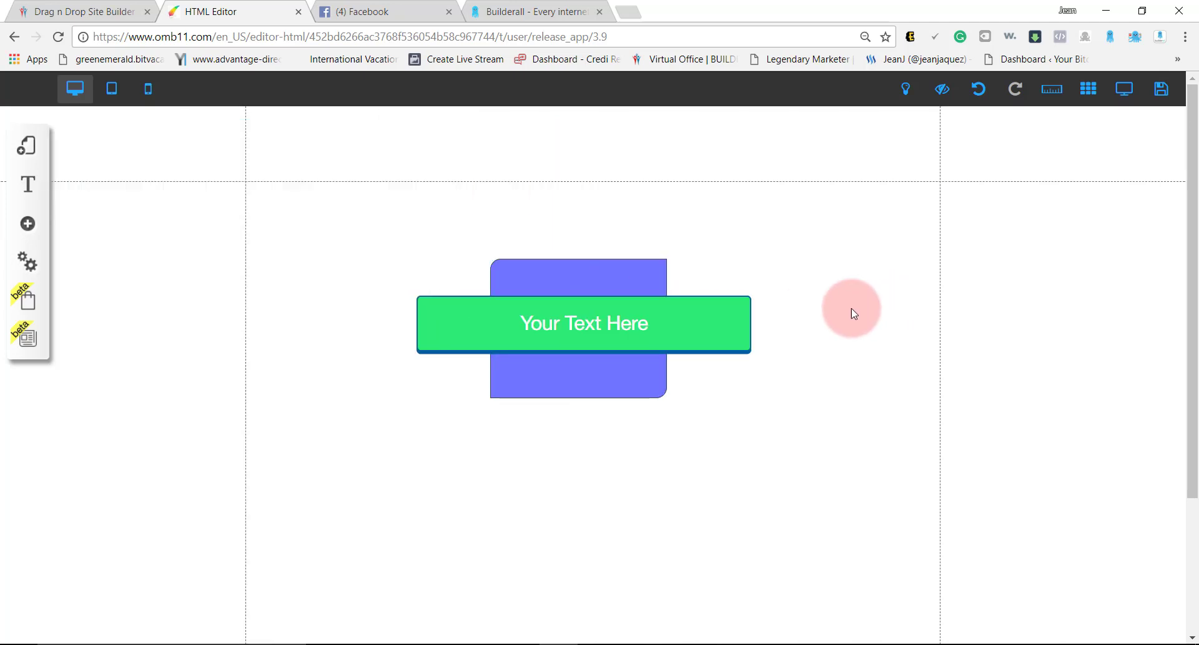
Switch back to Paint, move the Edit Colors dialog clear of the screenshot, and cancel it.
key("alt+Tab")
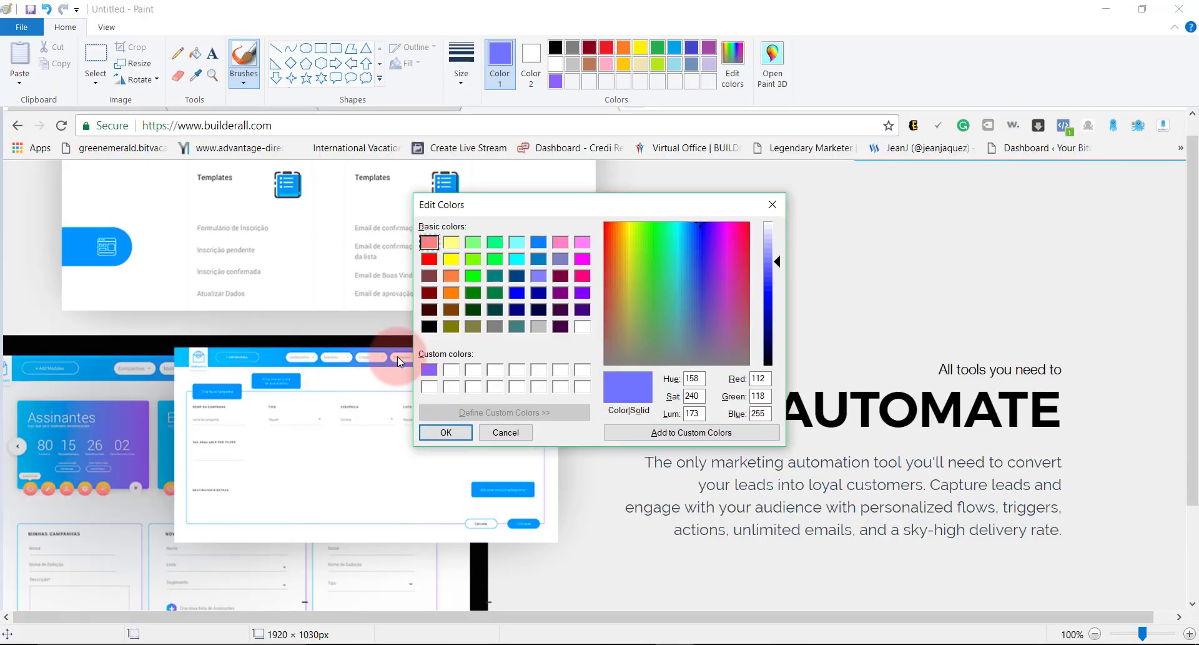
left_click_drag(512, 211, 685, 212)
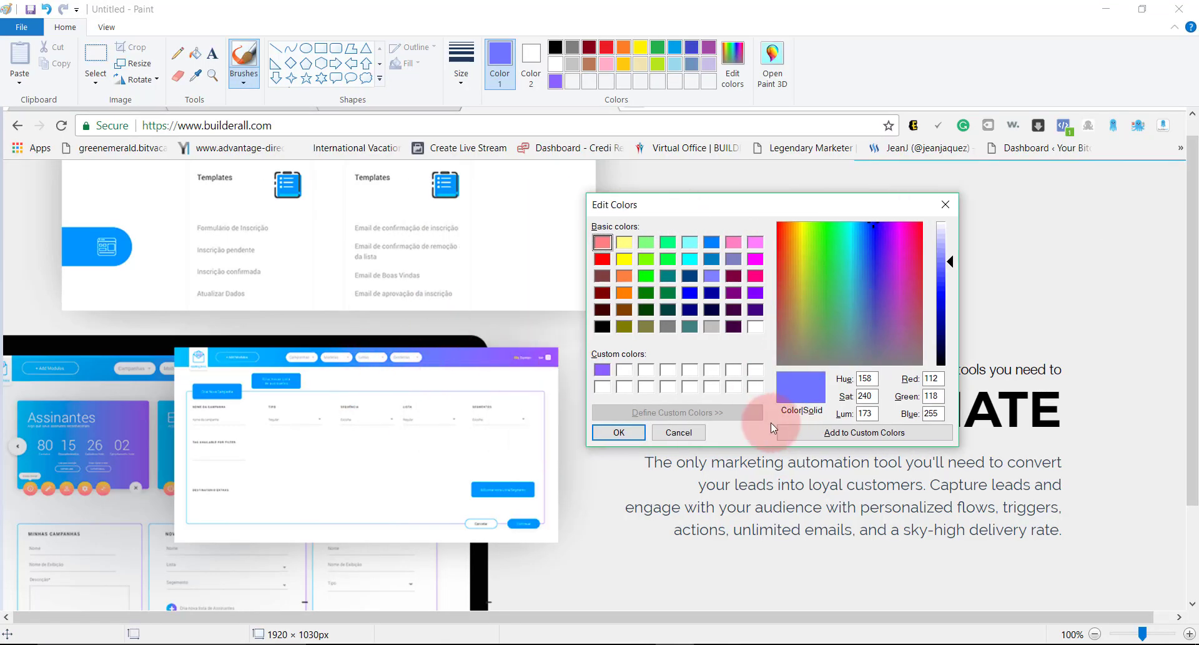
left_click(679, 431)
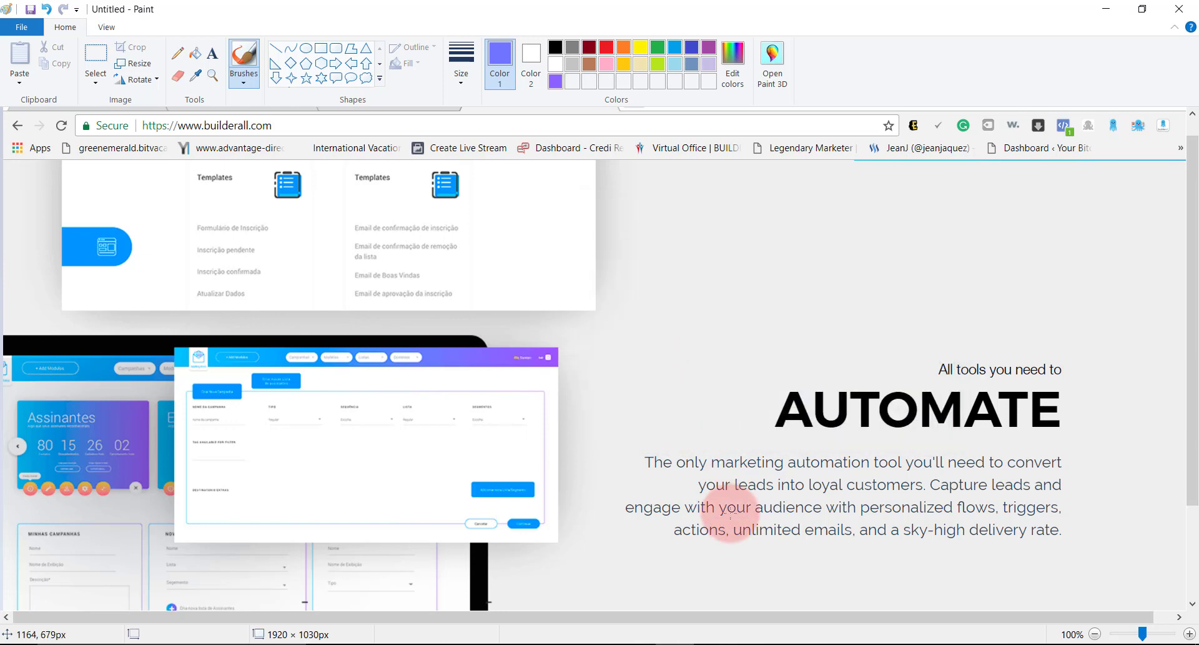
Switch to Photoshop and sample a blue from the pasted screenshot's header gradient with the Eyedropper tool, zoomed to 200%.
left_click(710, 644)
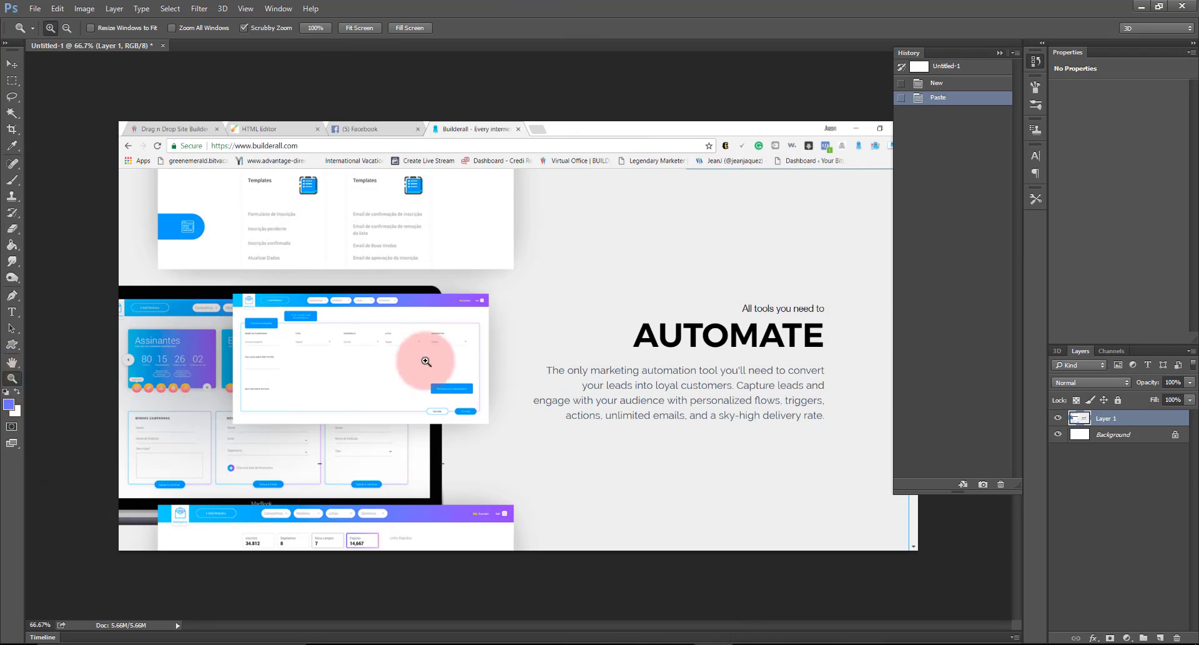
left_click_drag(422, 326, 452, 301)
left_click(452, 302)
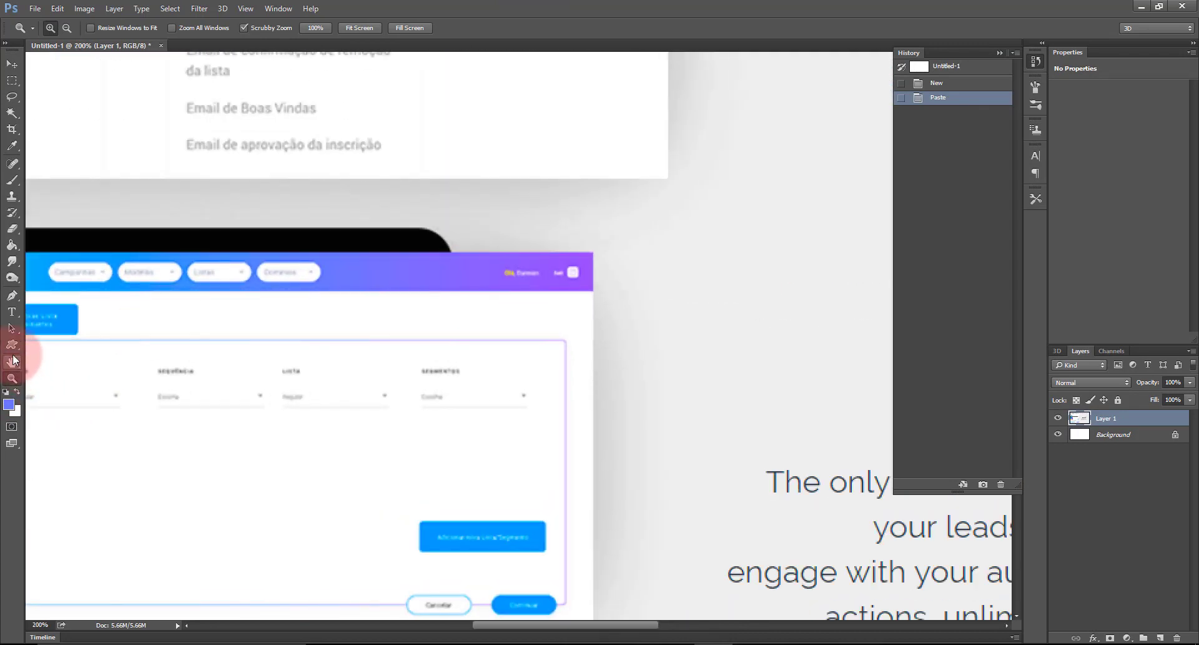
left_click(15, 147)
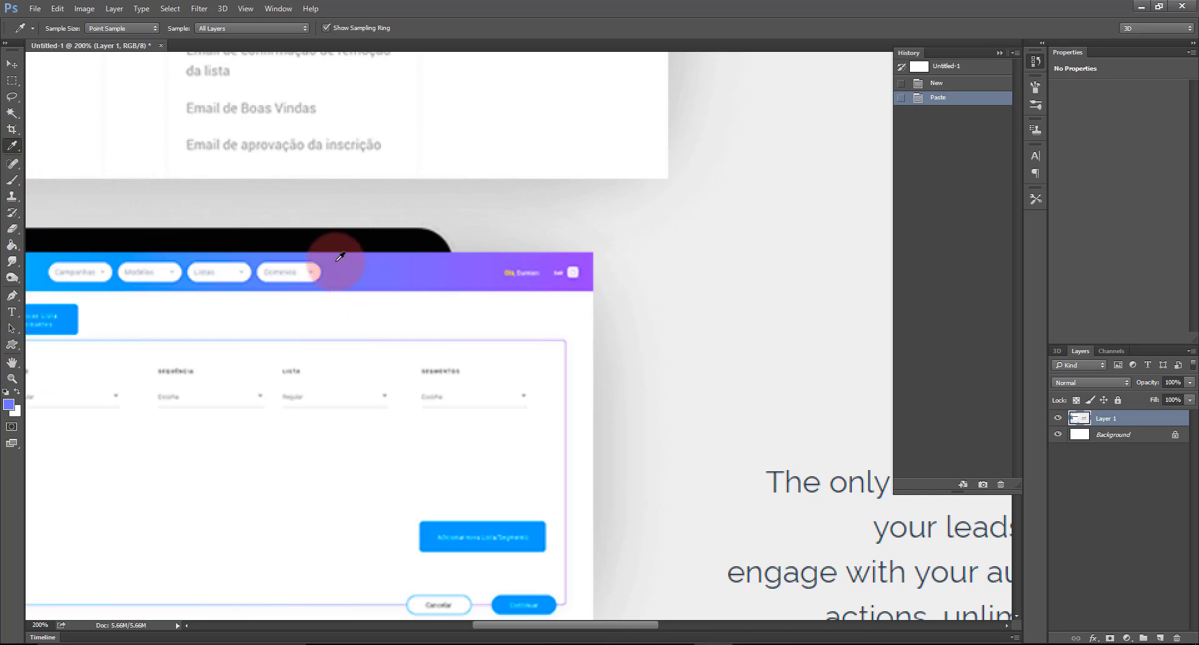
left_click_drag(262, 253, 197, 251)
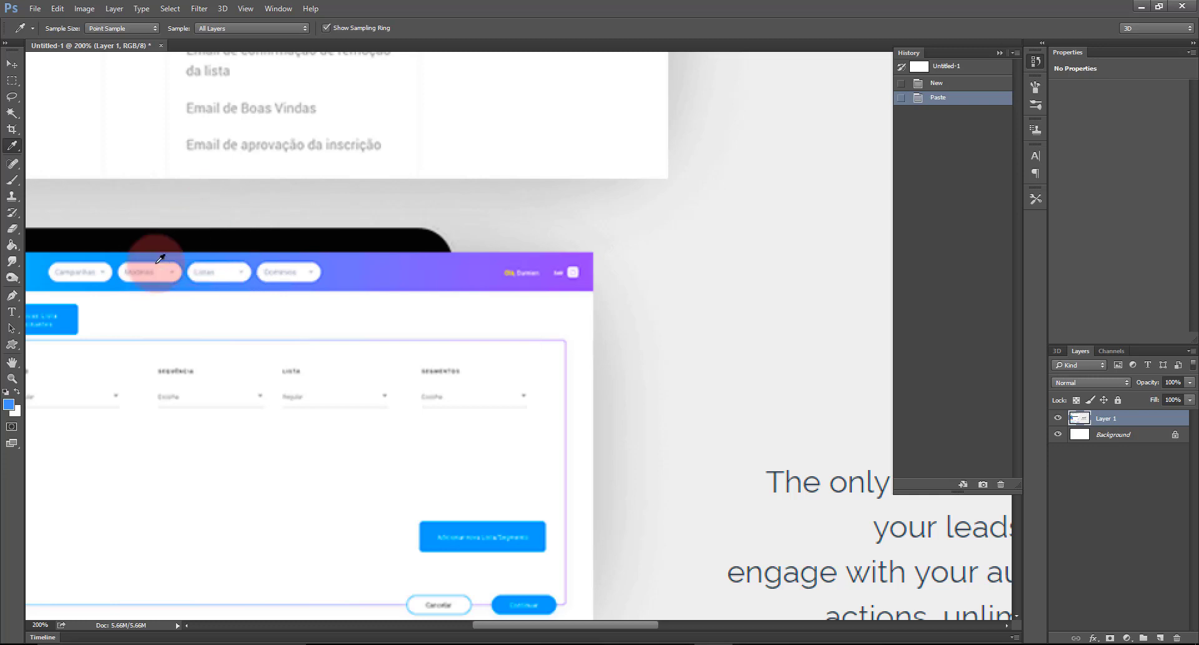
Take the hex code 3690ff from the sampled foreground color's picker and cancel the dialog.
left_click(8, 406)
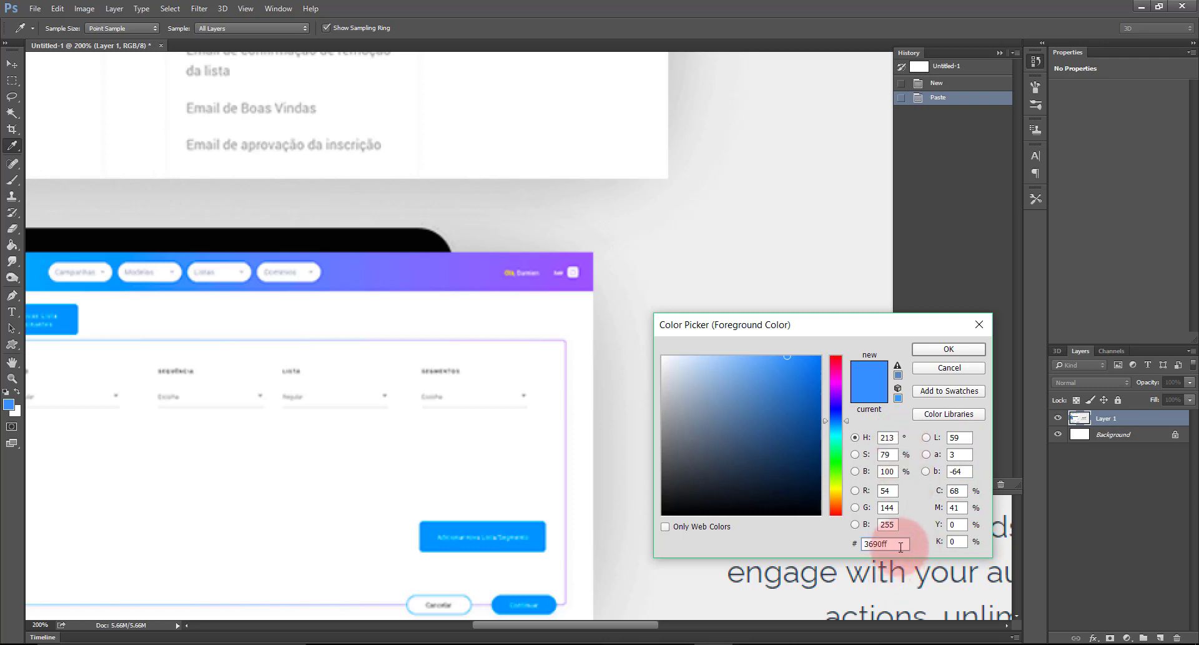
double_click(907, 546)
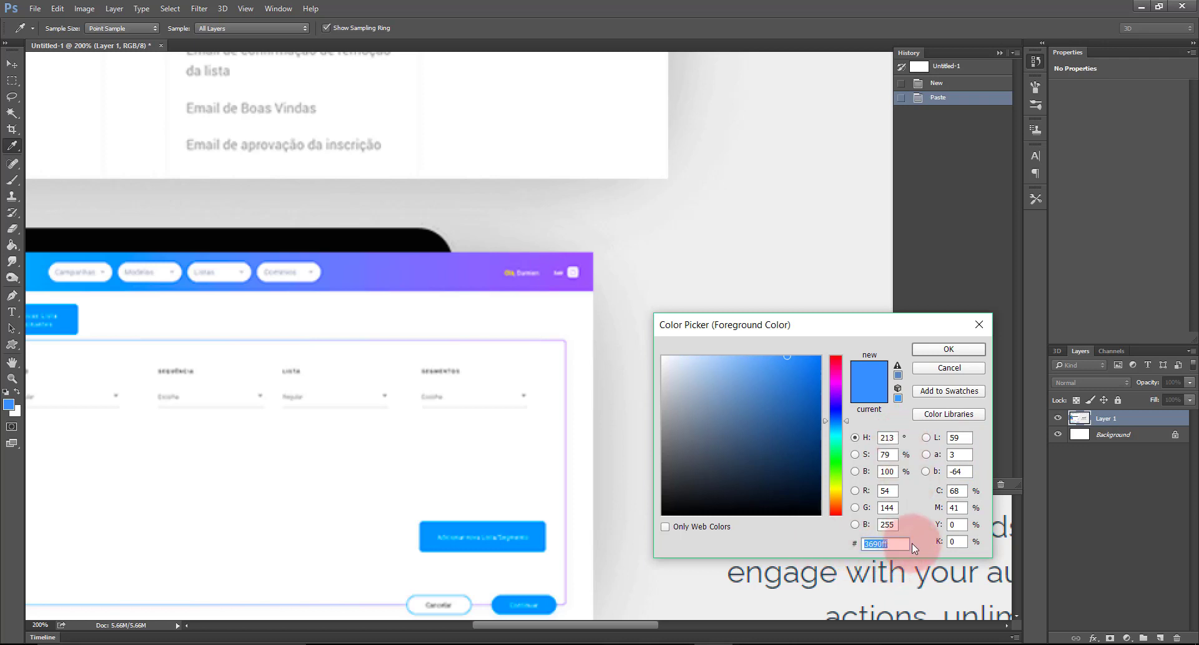
key("BackSpace")
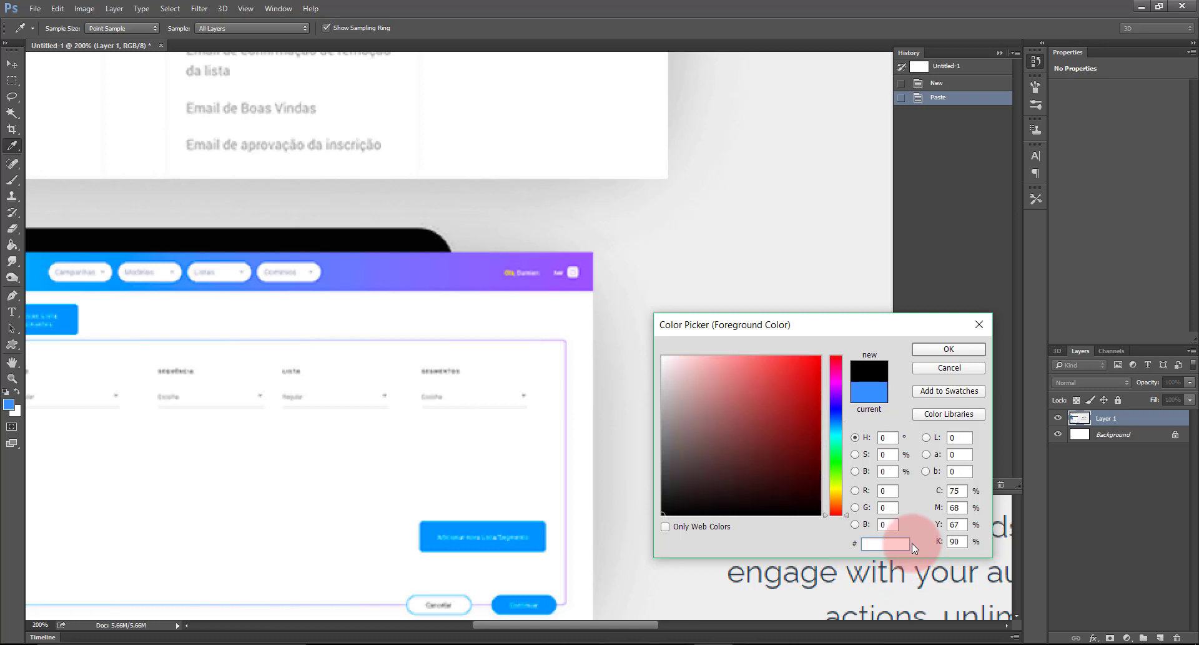
left_click(961, 366)
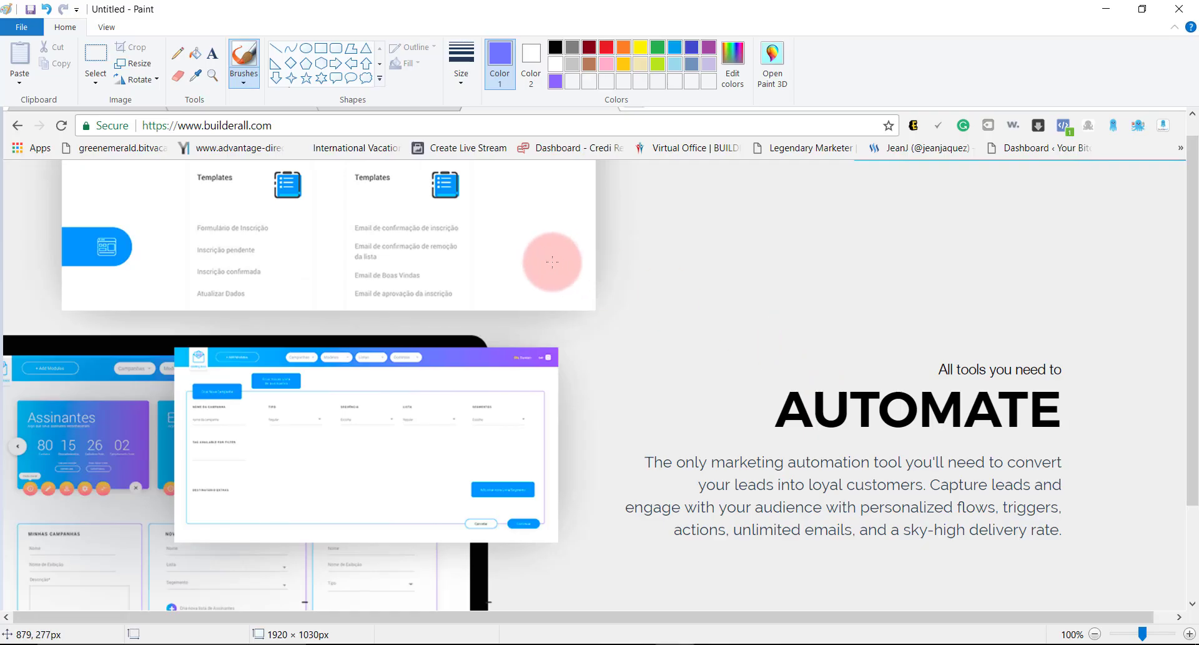
Switch back to the HTML Editor in Chrome and open the green button's Botao_custom_22 style for customizing.
key("alt+Tab")
key("alt+Tab")
key("alt+Tab")
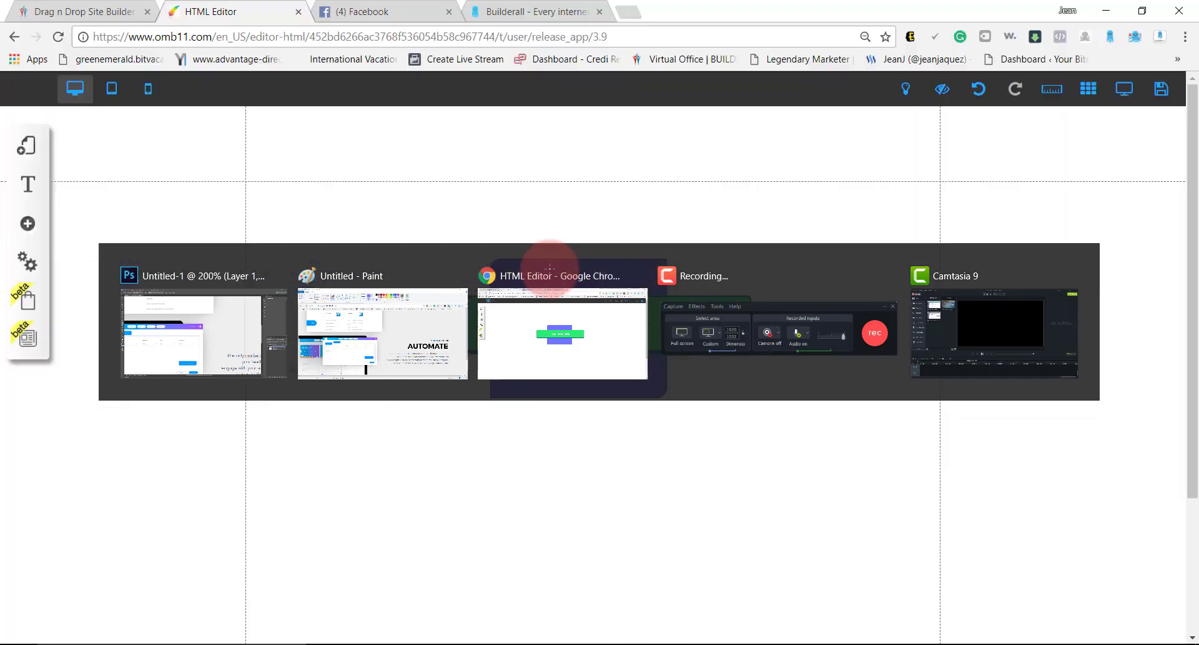
left_click(672, 293)
left_click(616, 280)
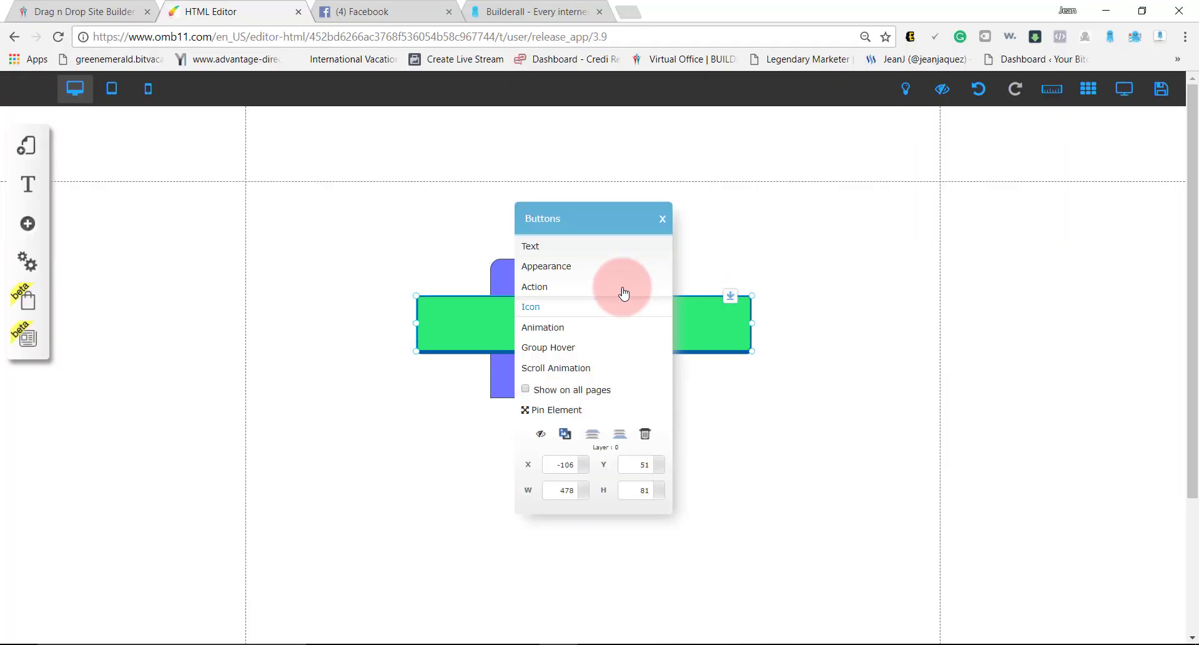
left_click(612, 273)
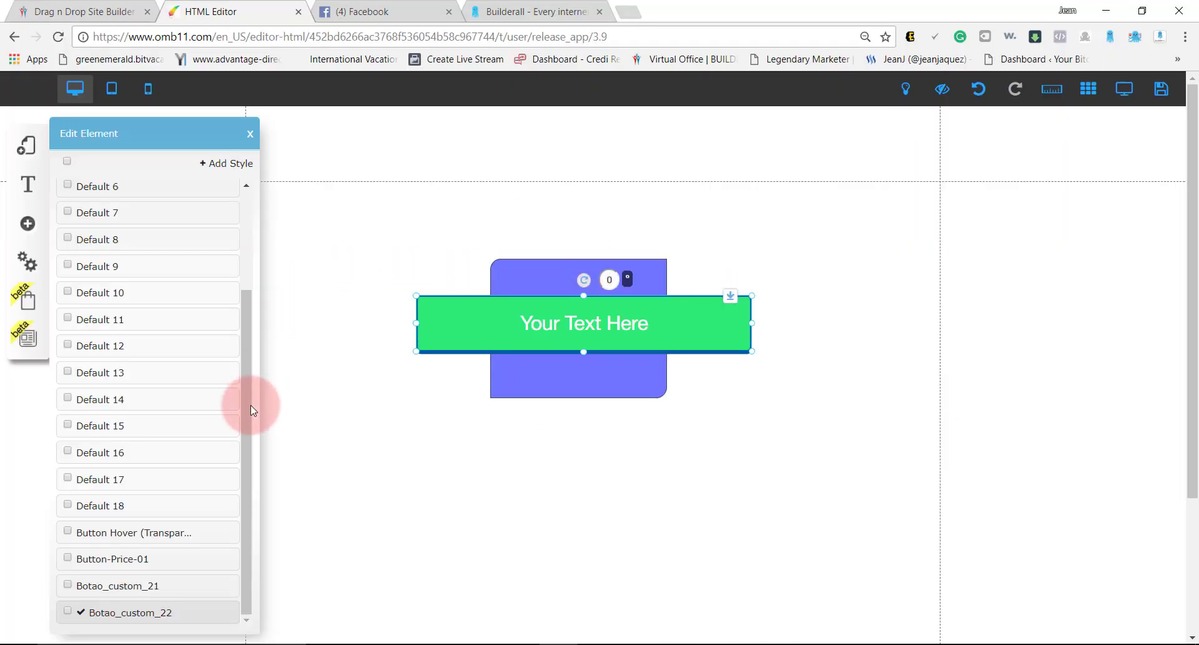
left_click(199, 613)
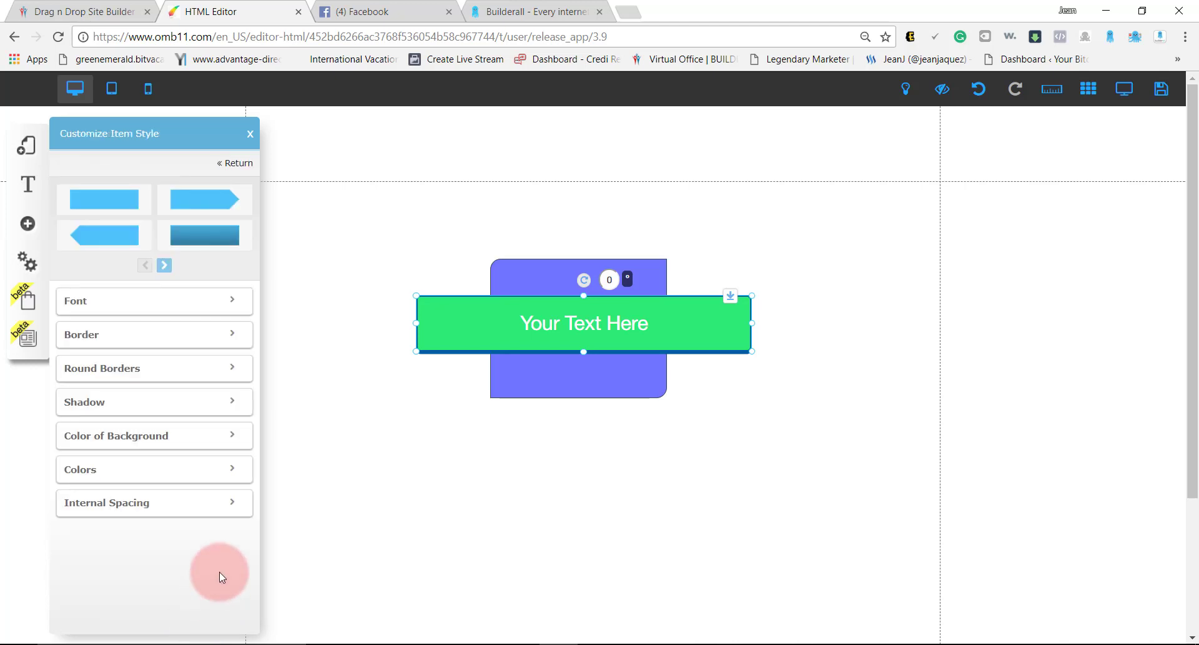
Set the button style's background color to #3690ff and close the color and style settings.
left_click(234, 437)
left_click(232, 465)
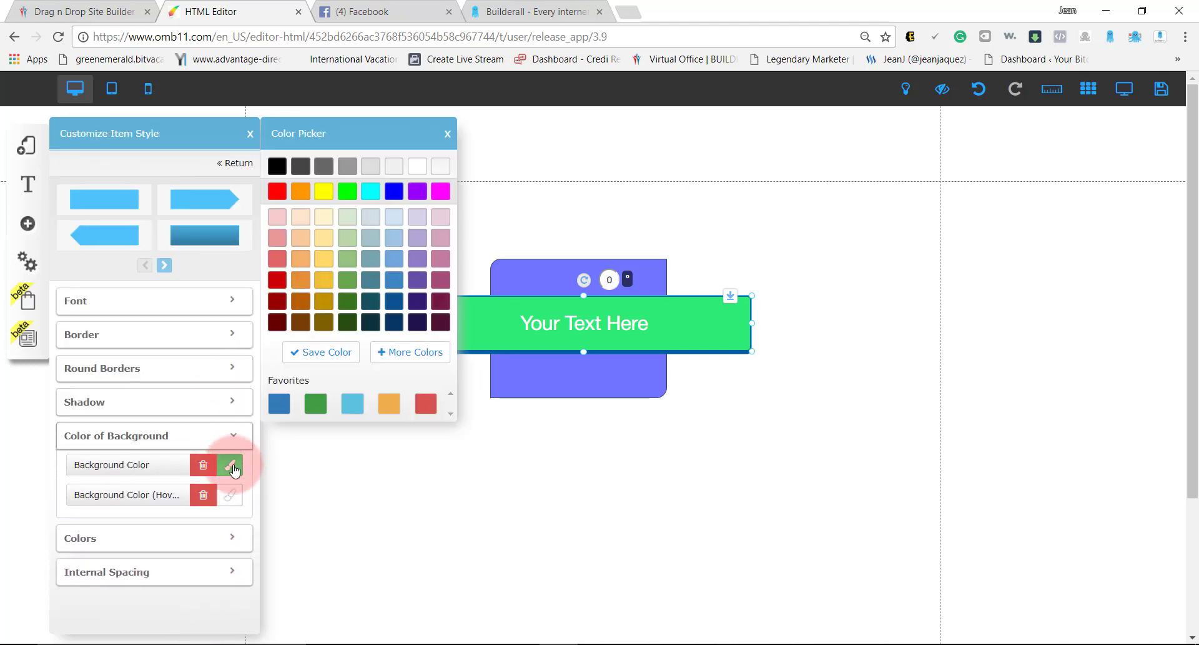
left_click(406, 353)
left_click_drag(552, 330, 344, 335)
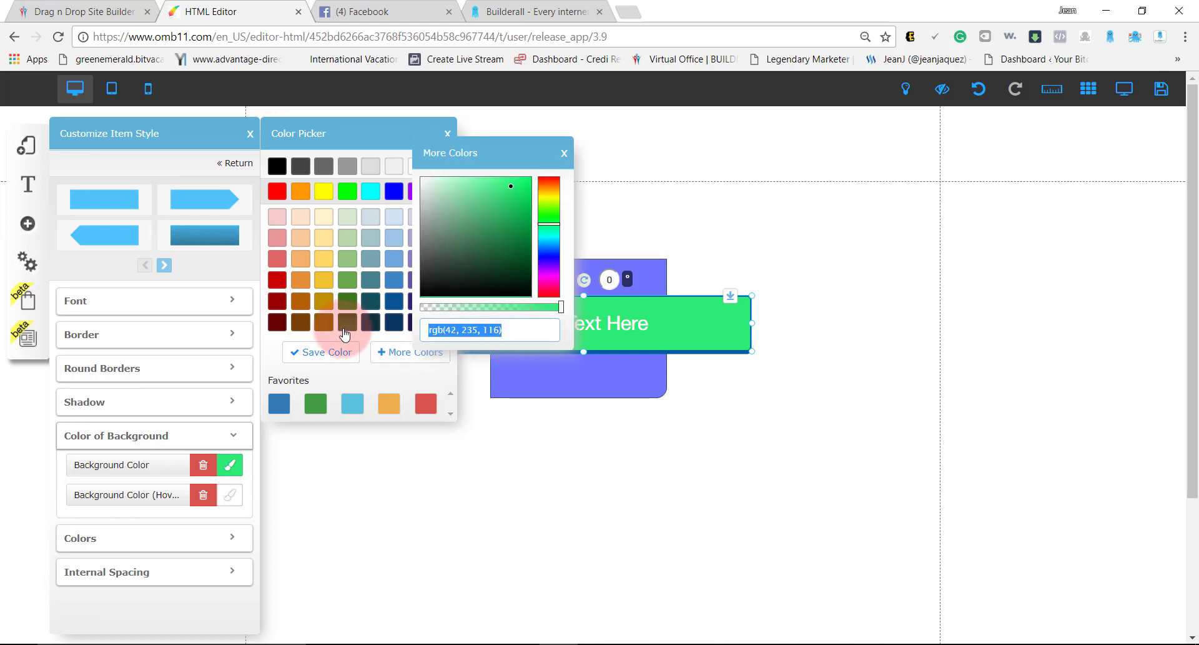
key("BackSpace")
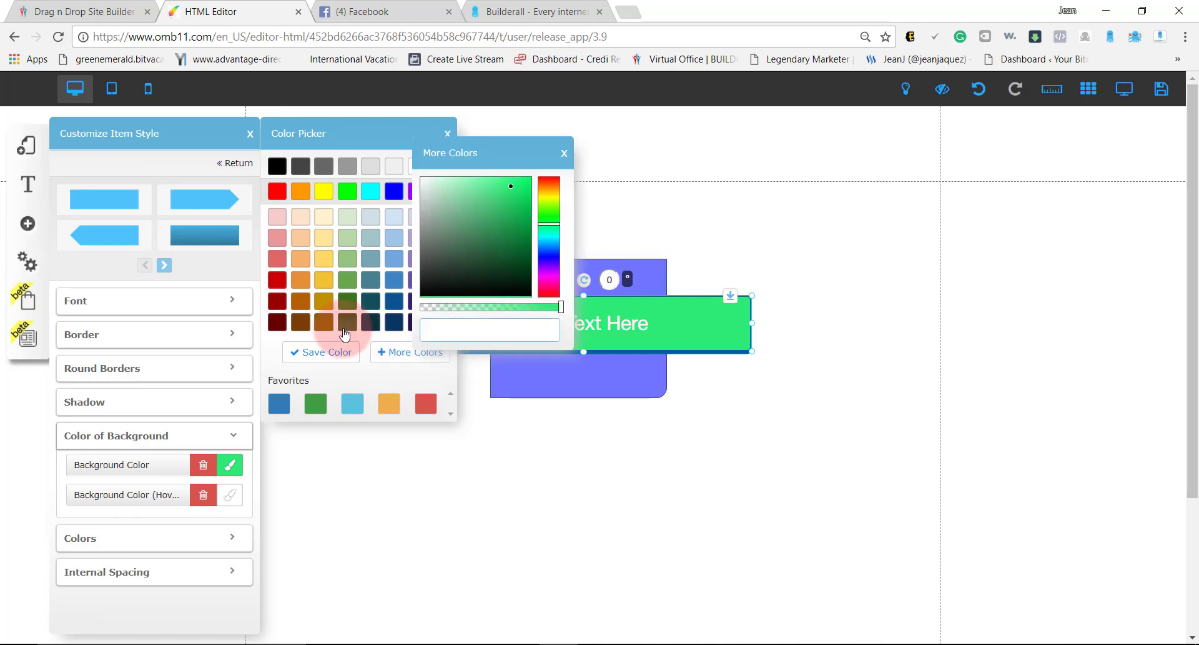
key("Return")
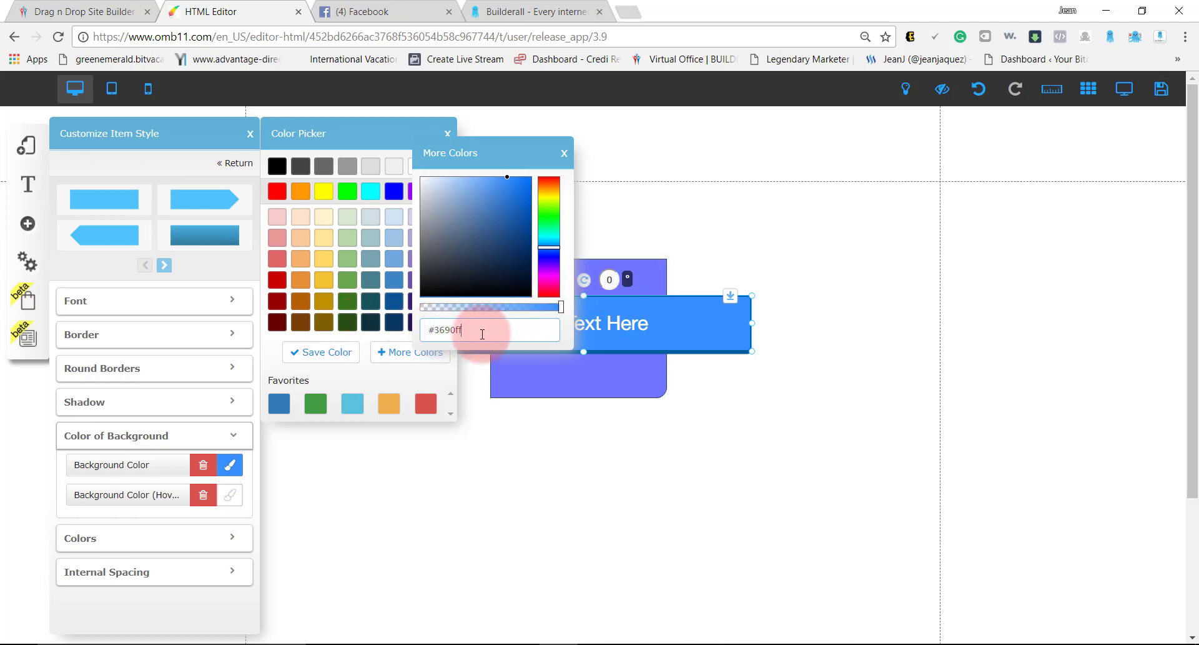
left_click(563, 156)
left_click(786, 221)
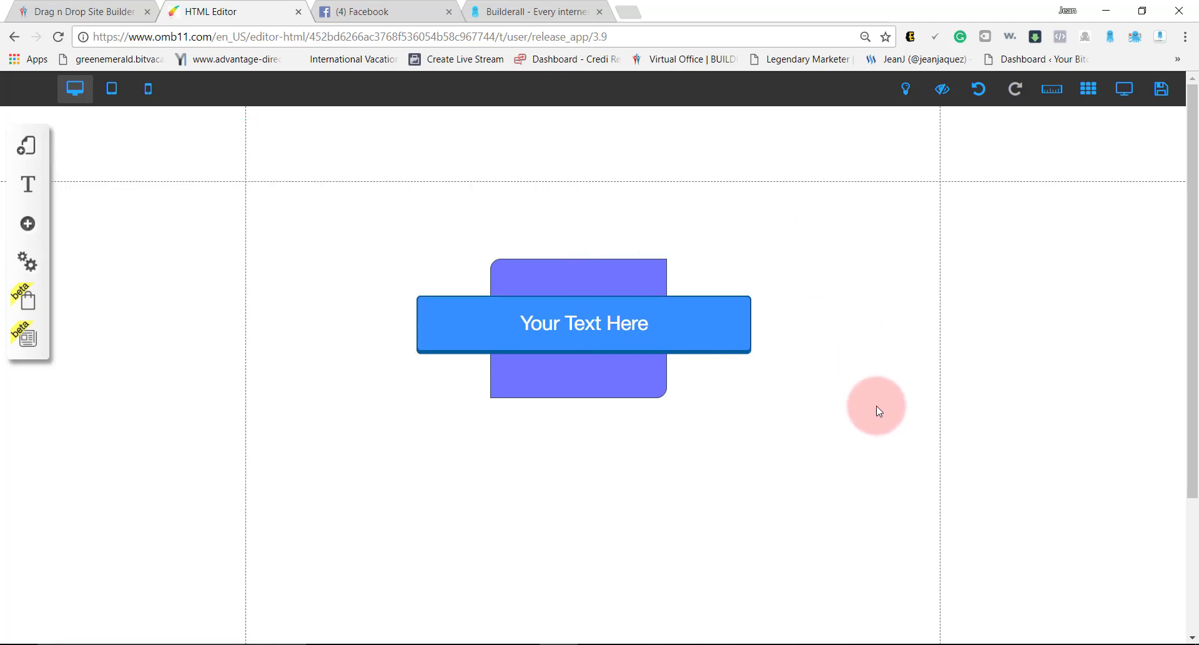
Move the purple box together with its overlaid button up to just below the page's horizontal guide line, and deselect it.
left_click(716, 329)
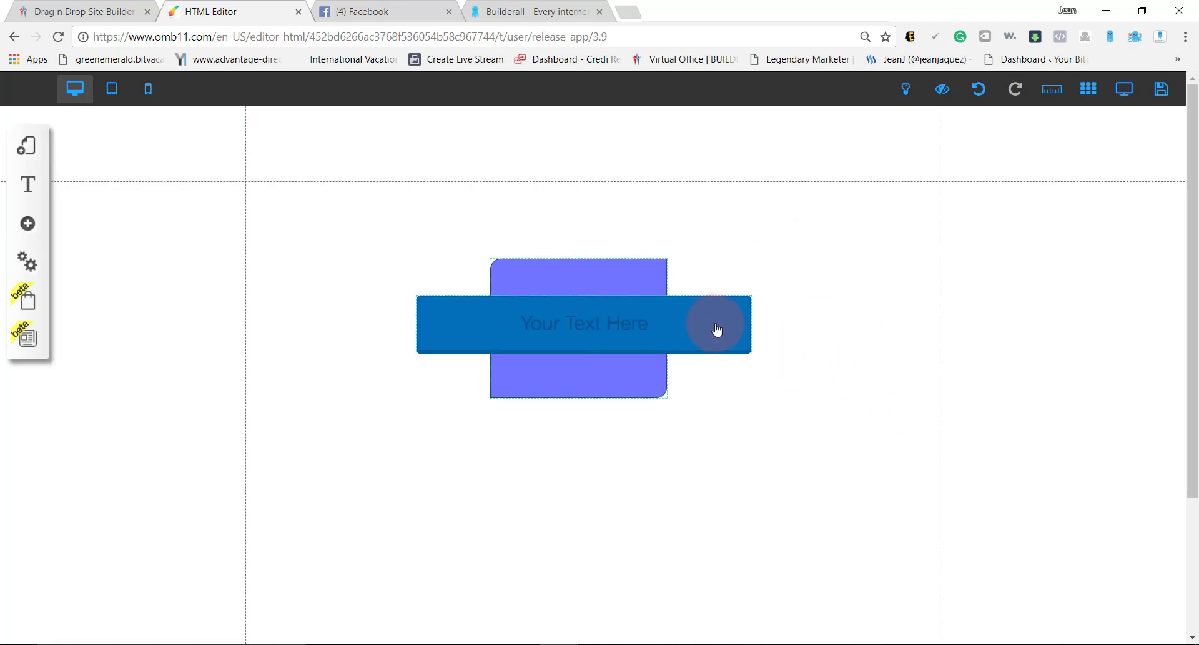
left_click(876, 231)
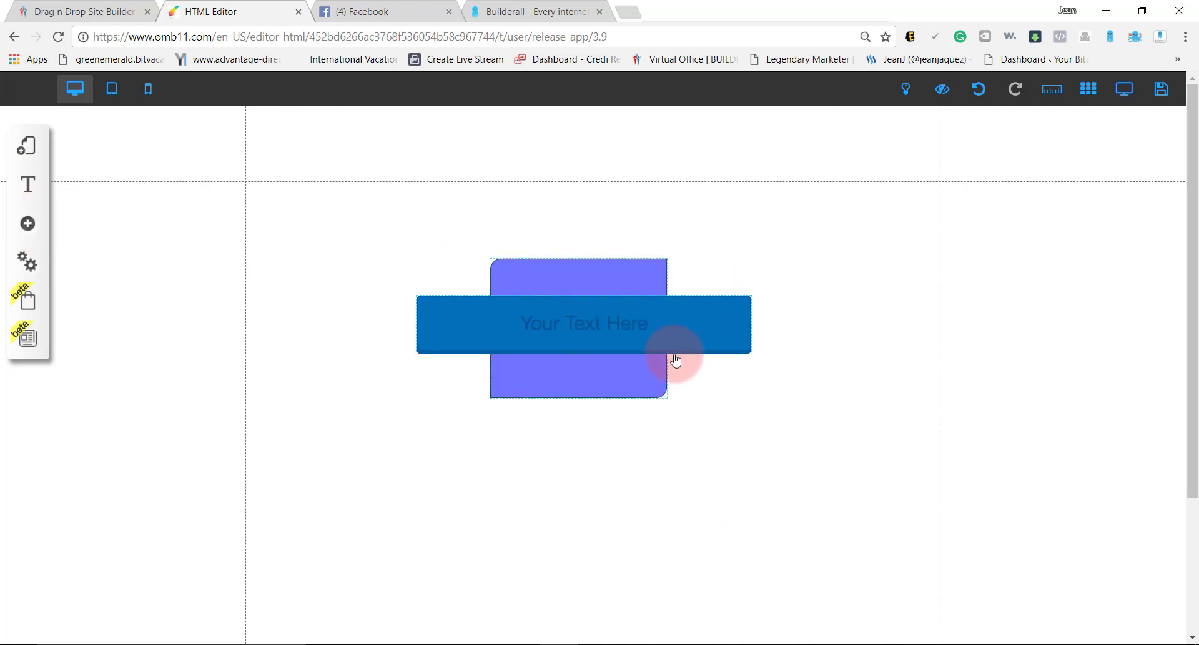
left_click_drag(643, 289, 634, 244)
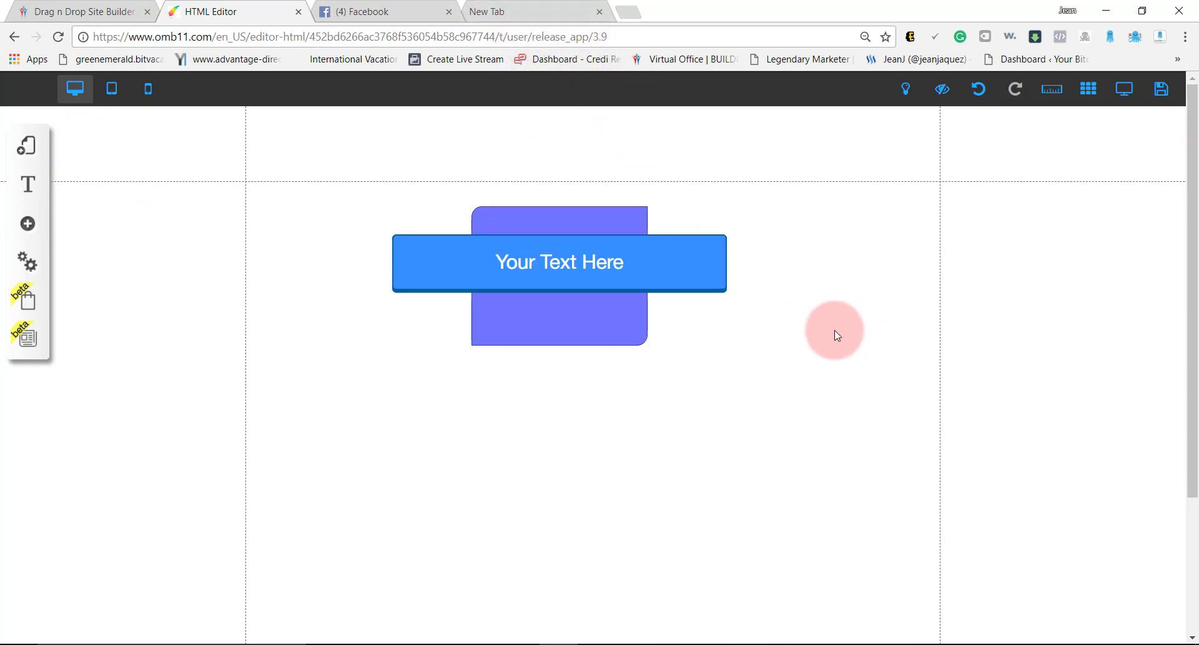
left_click_drag(624, 219, 616, 208)
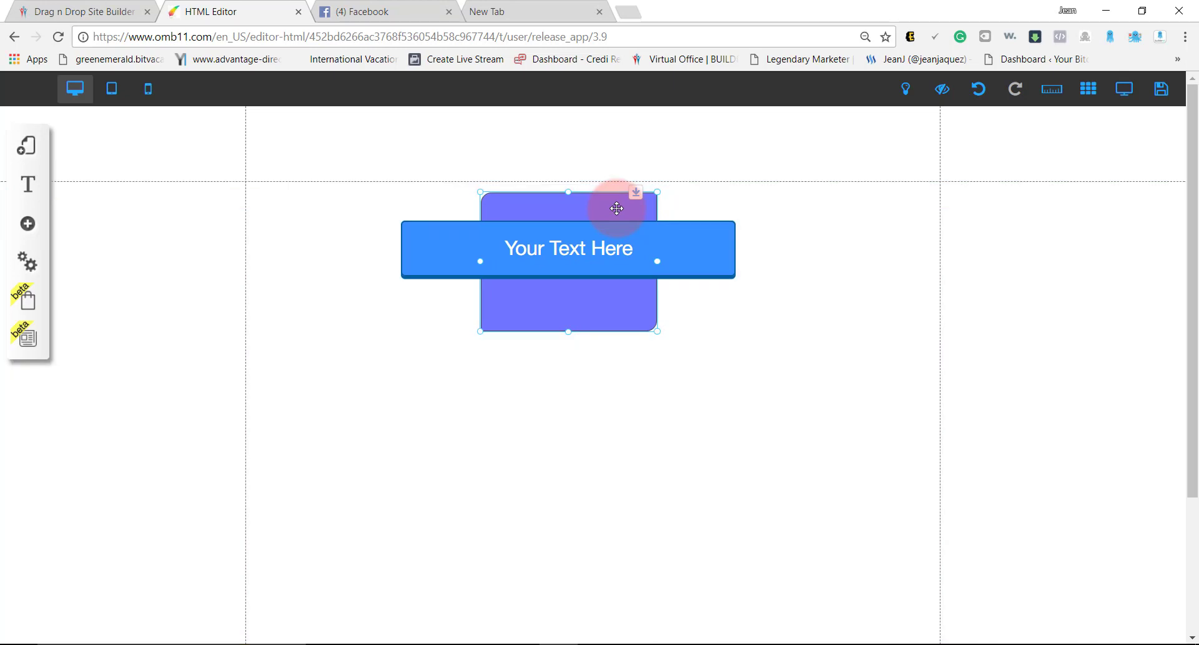
left_click(782, 263)
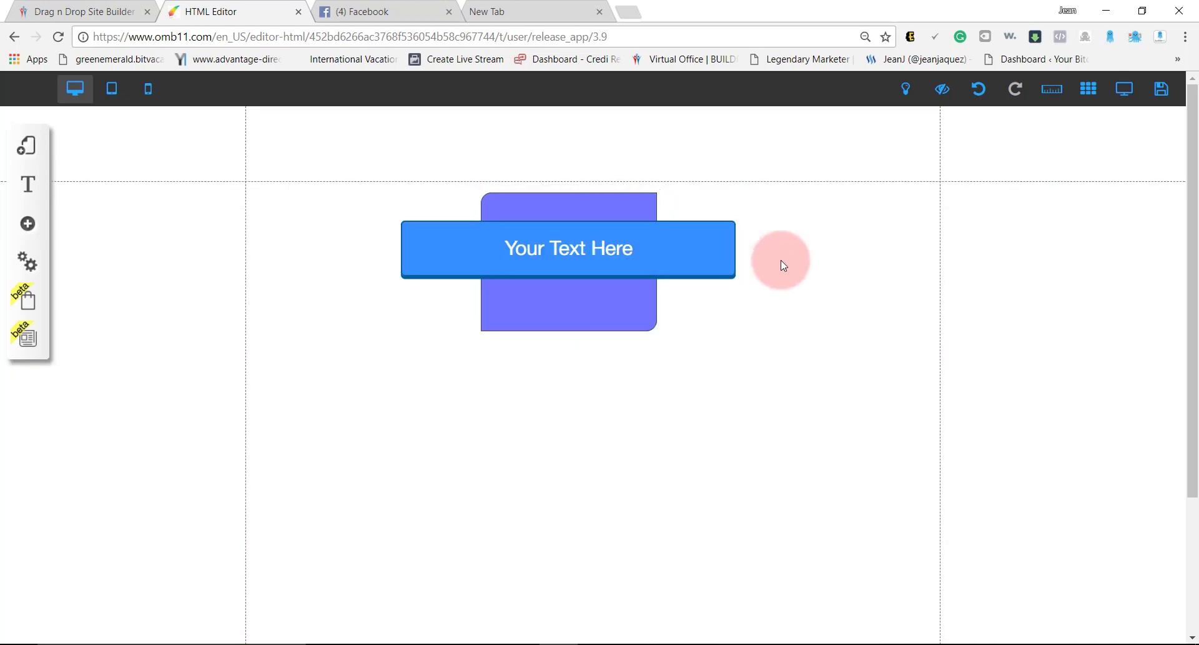